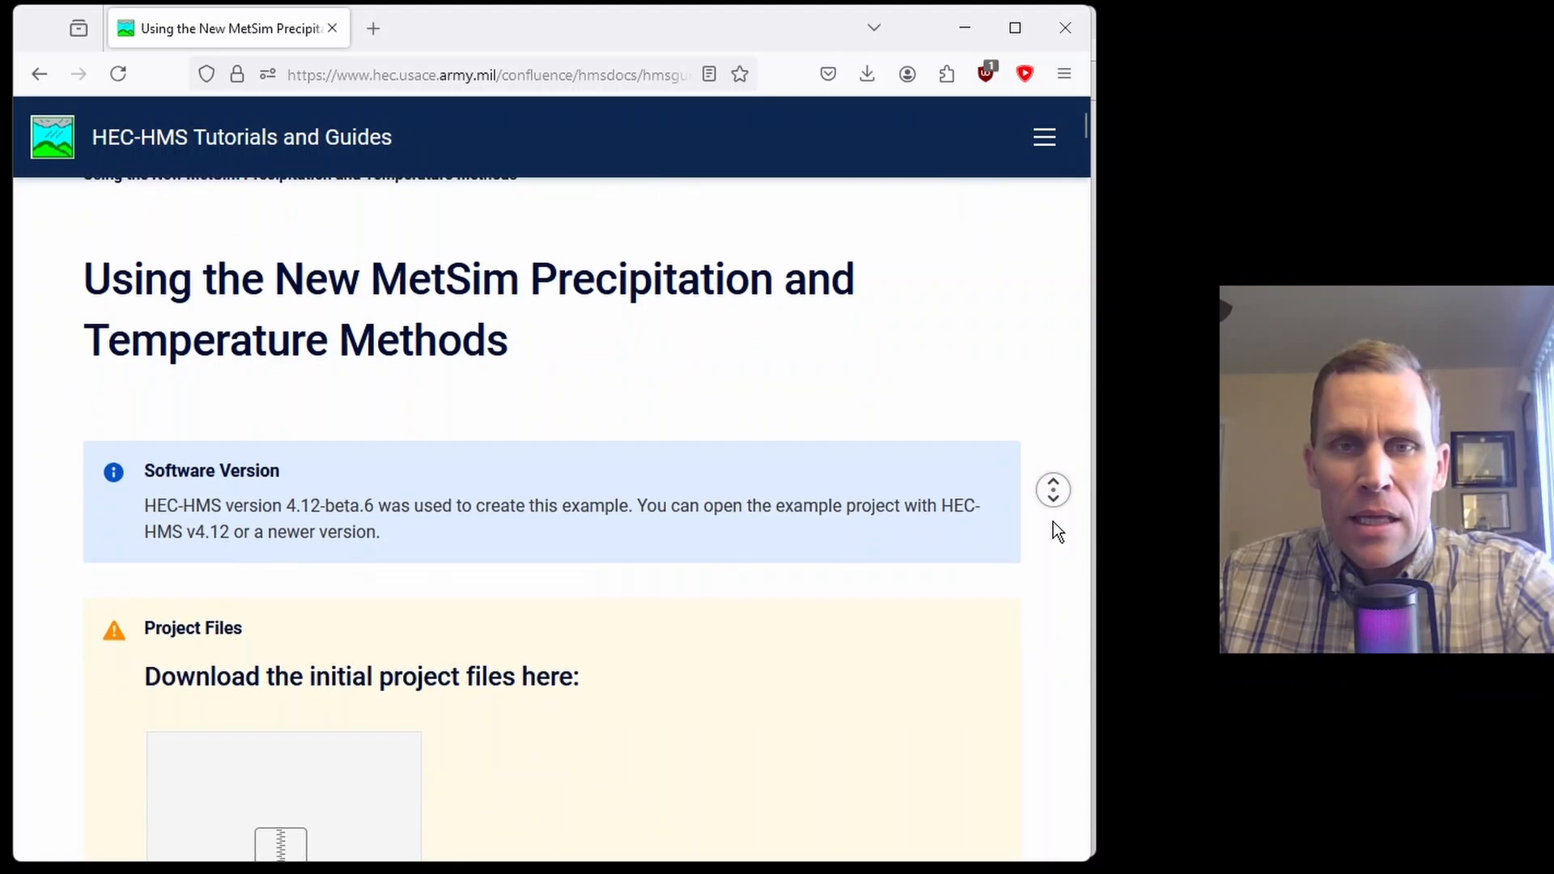
- Download the initial project archive Upper_Truckee_River_MetSim_start.zip from the tutorial page and close its preview
middle_click(1052, 522)
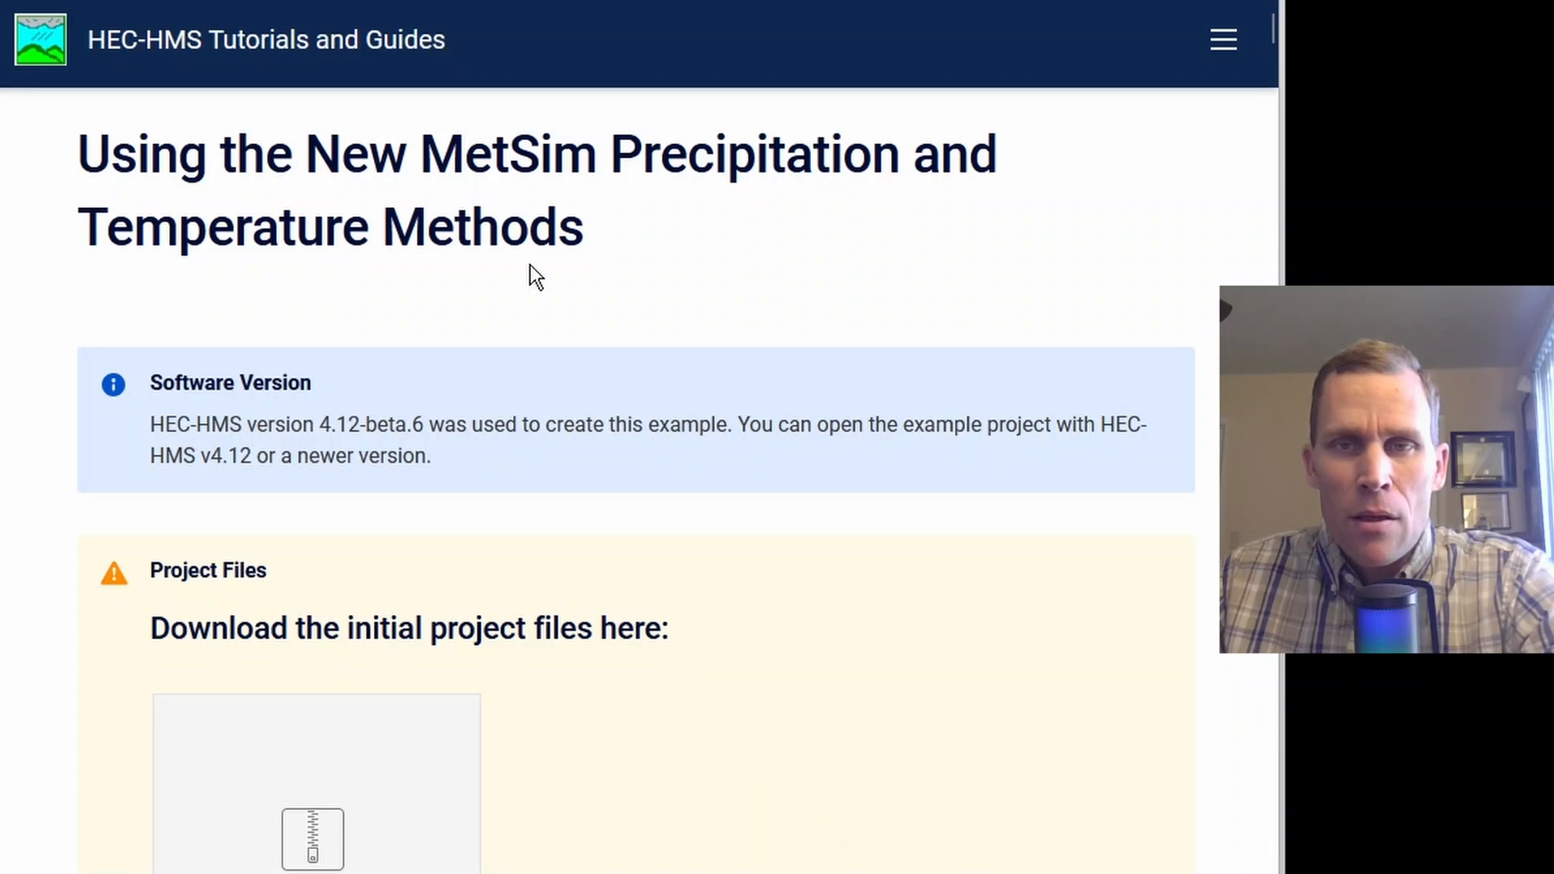
middle_click(1244, 280)
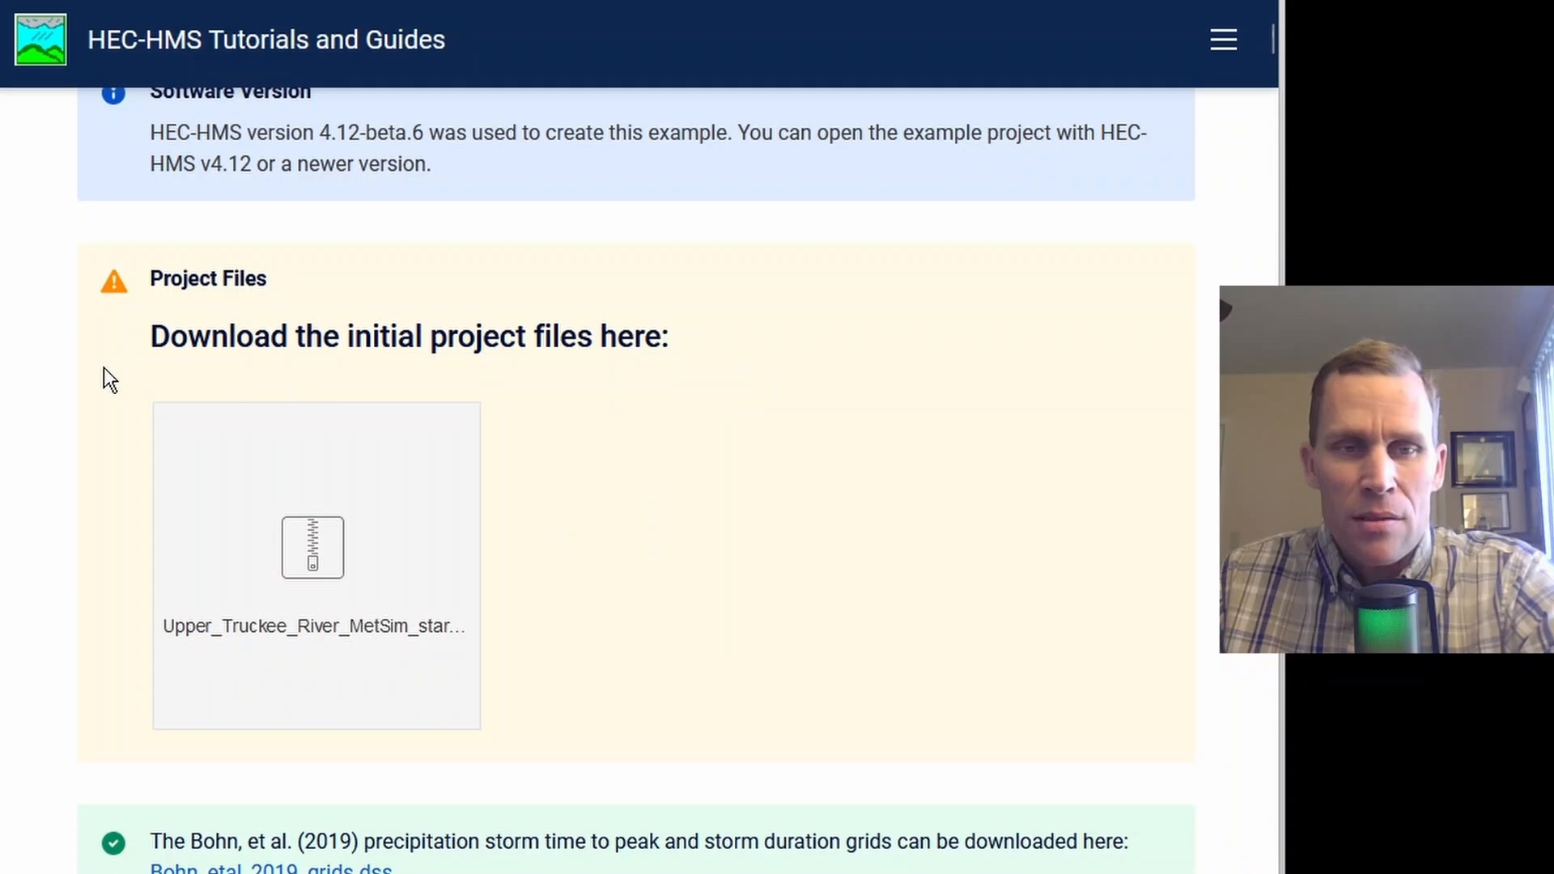
click(308, 557)
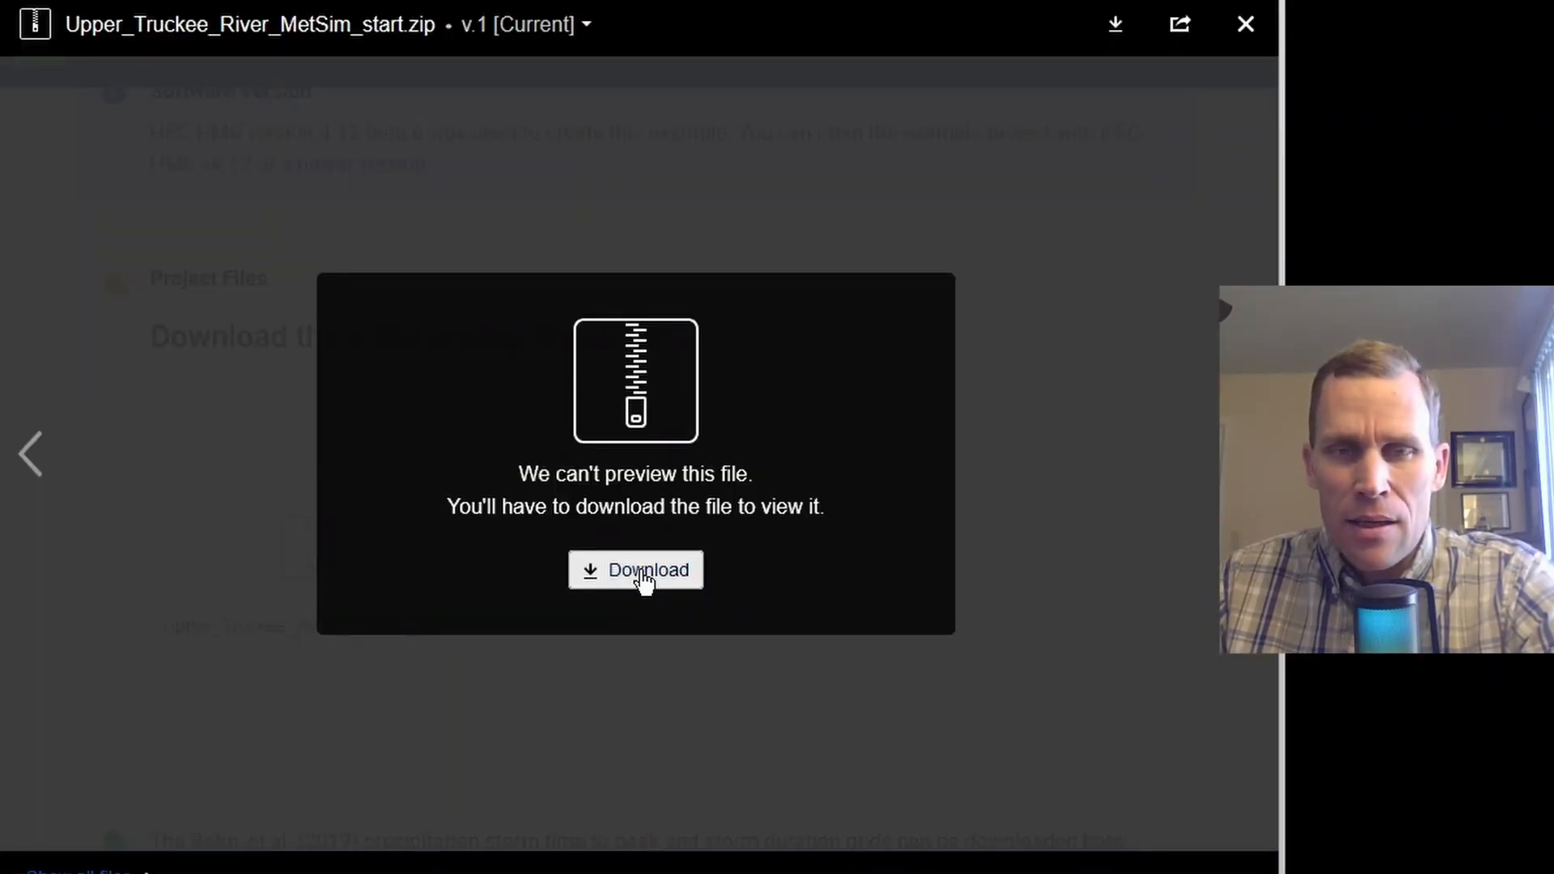
click(628, 580)
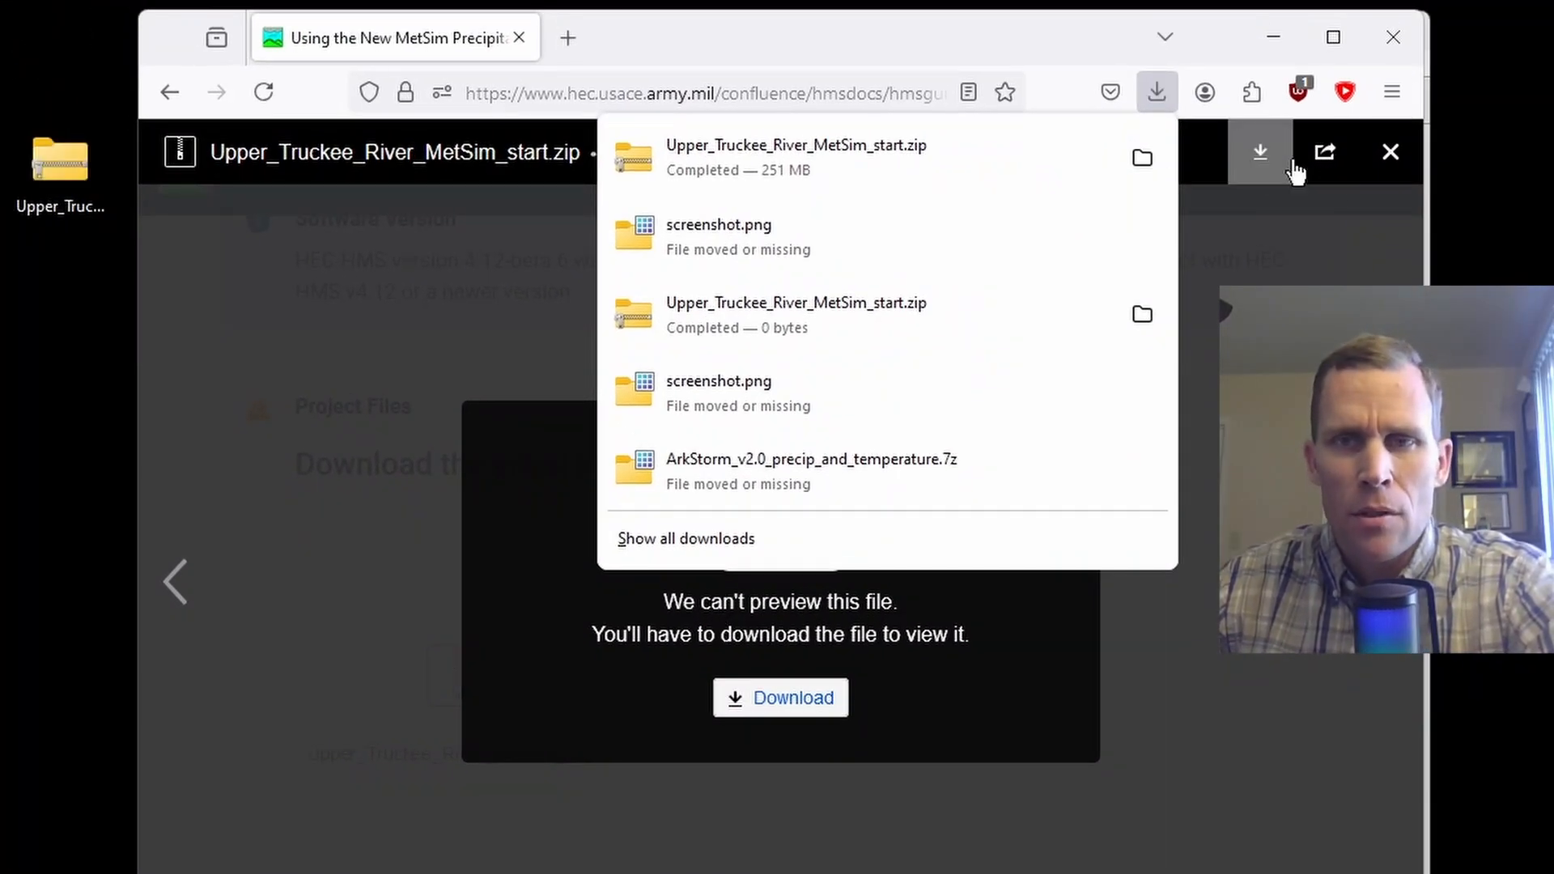
click(1389, 154)
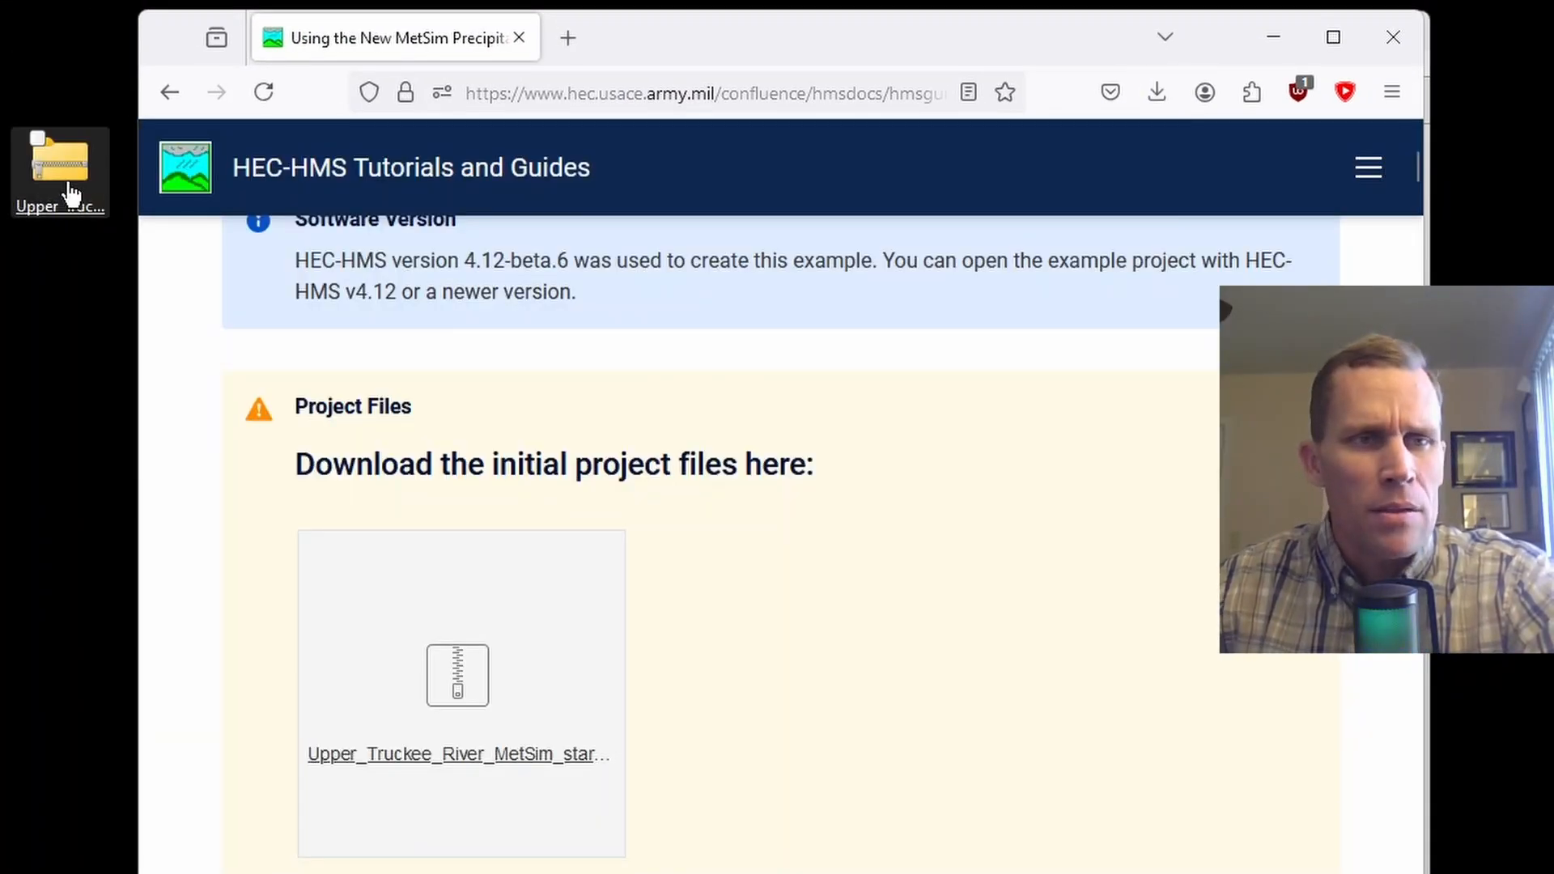
- Copy the Upper_Truckee_River folder from the downloaded archive into the exercise's project folder, and delete the archive from the desktop
double_click(105, 212)
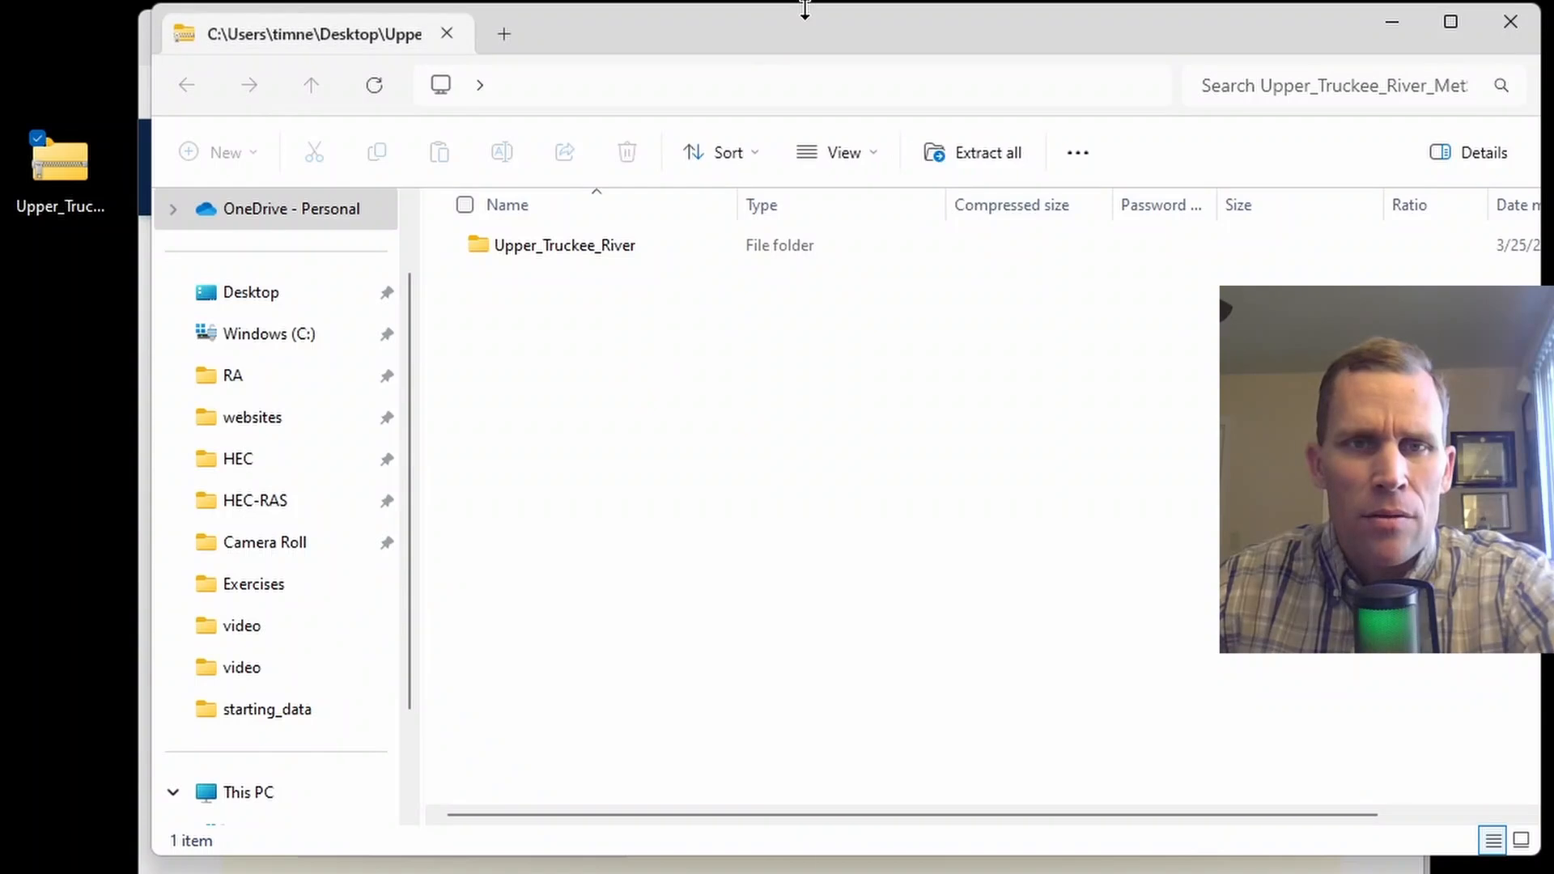
drag(793, 49, 1242, 138)
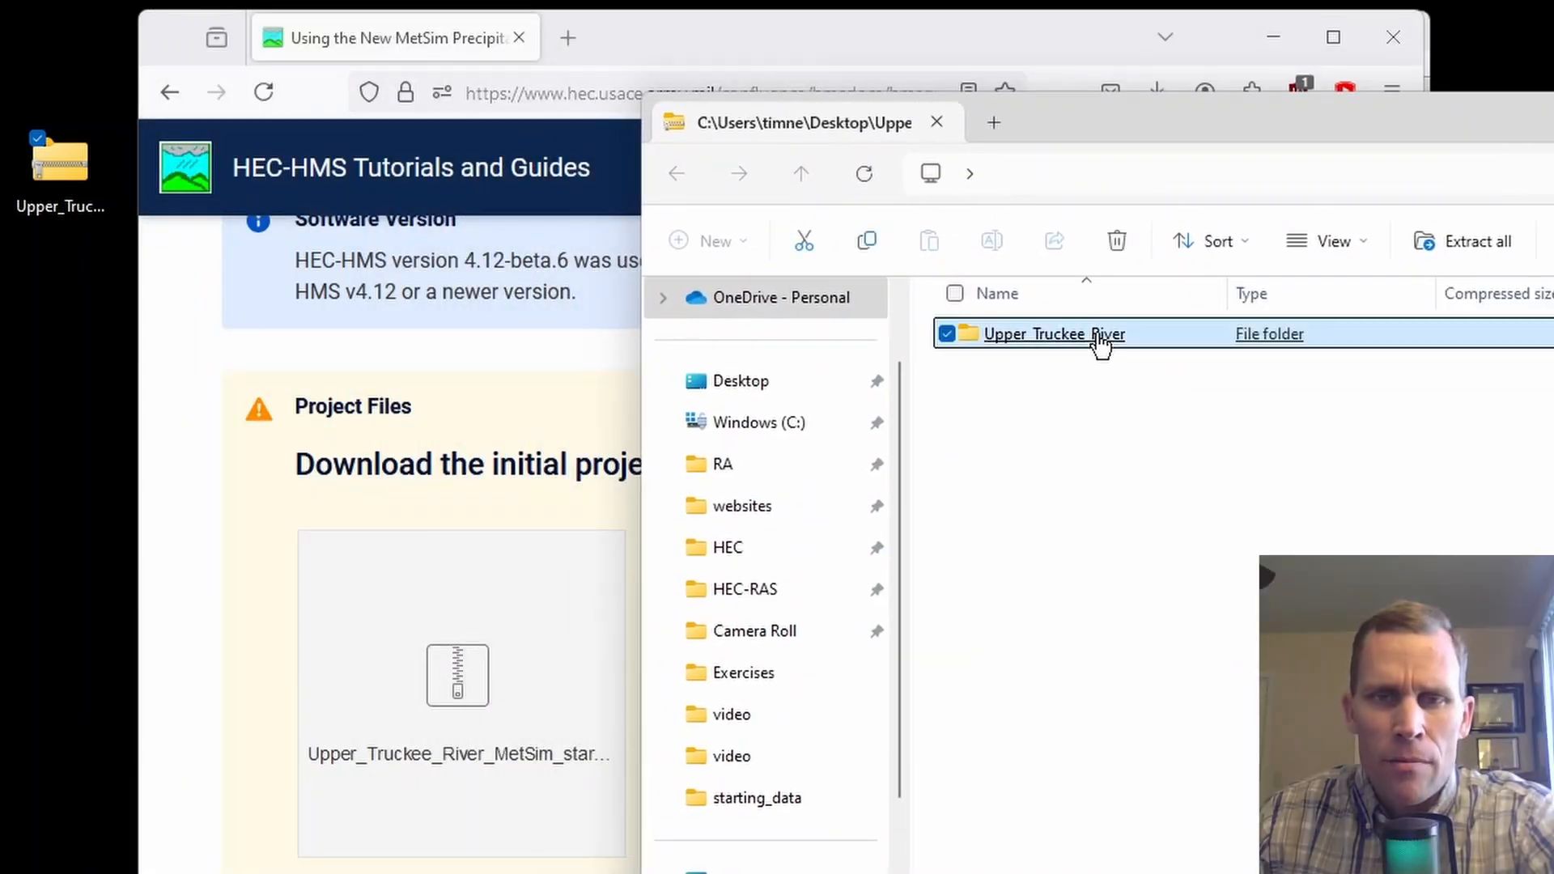
double_click(1099, 344)
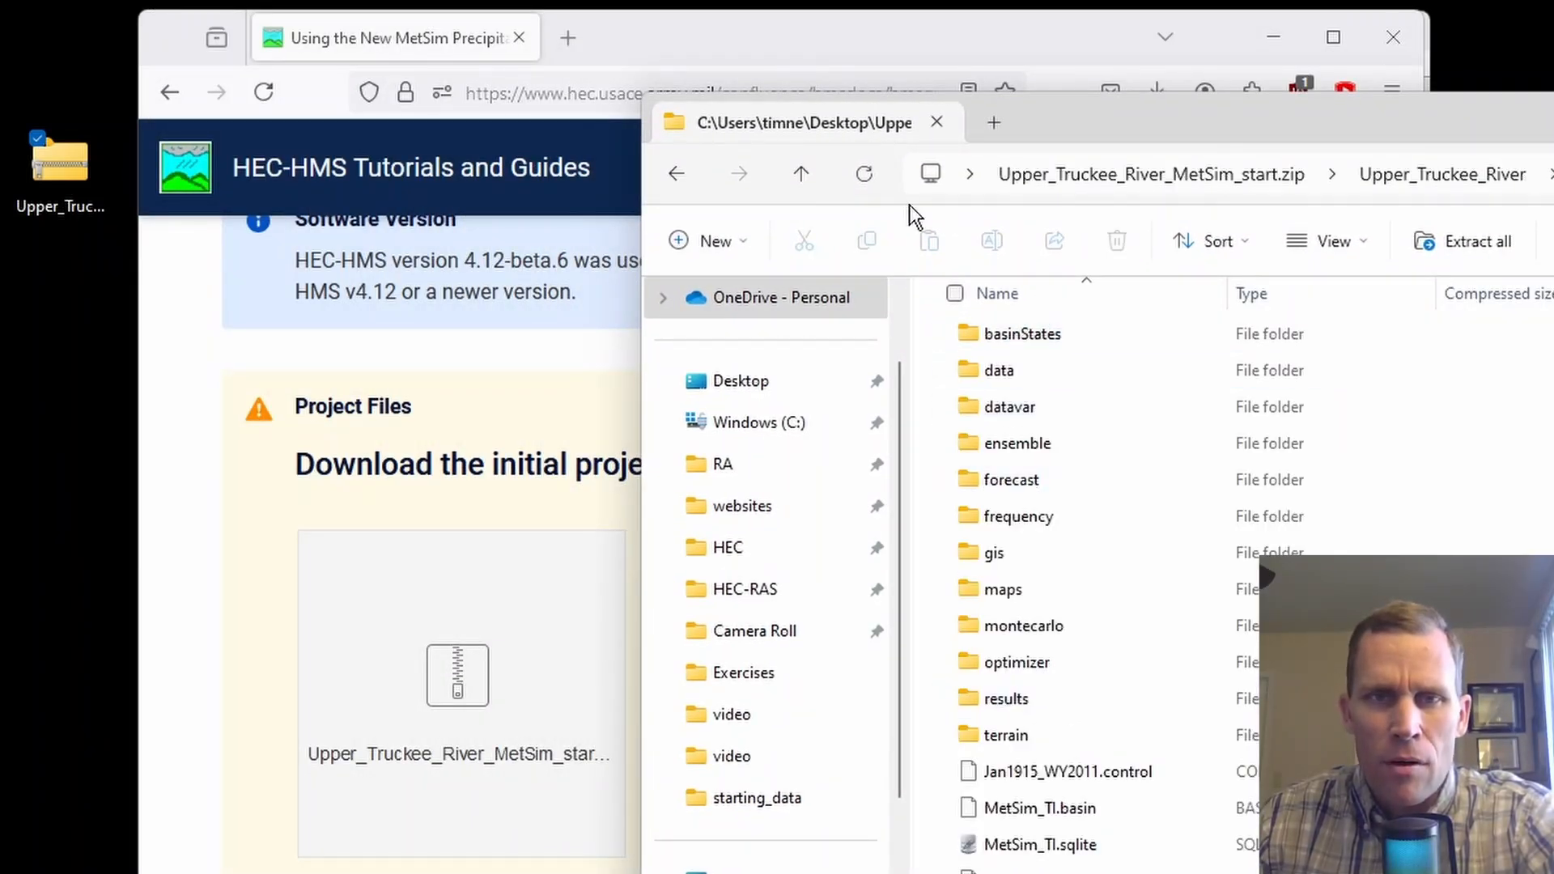
click(803, 174)
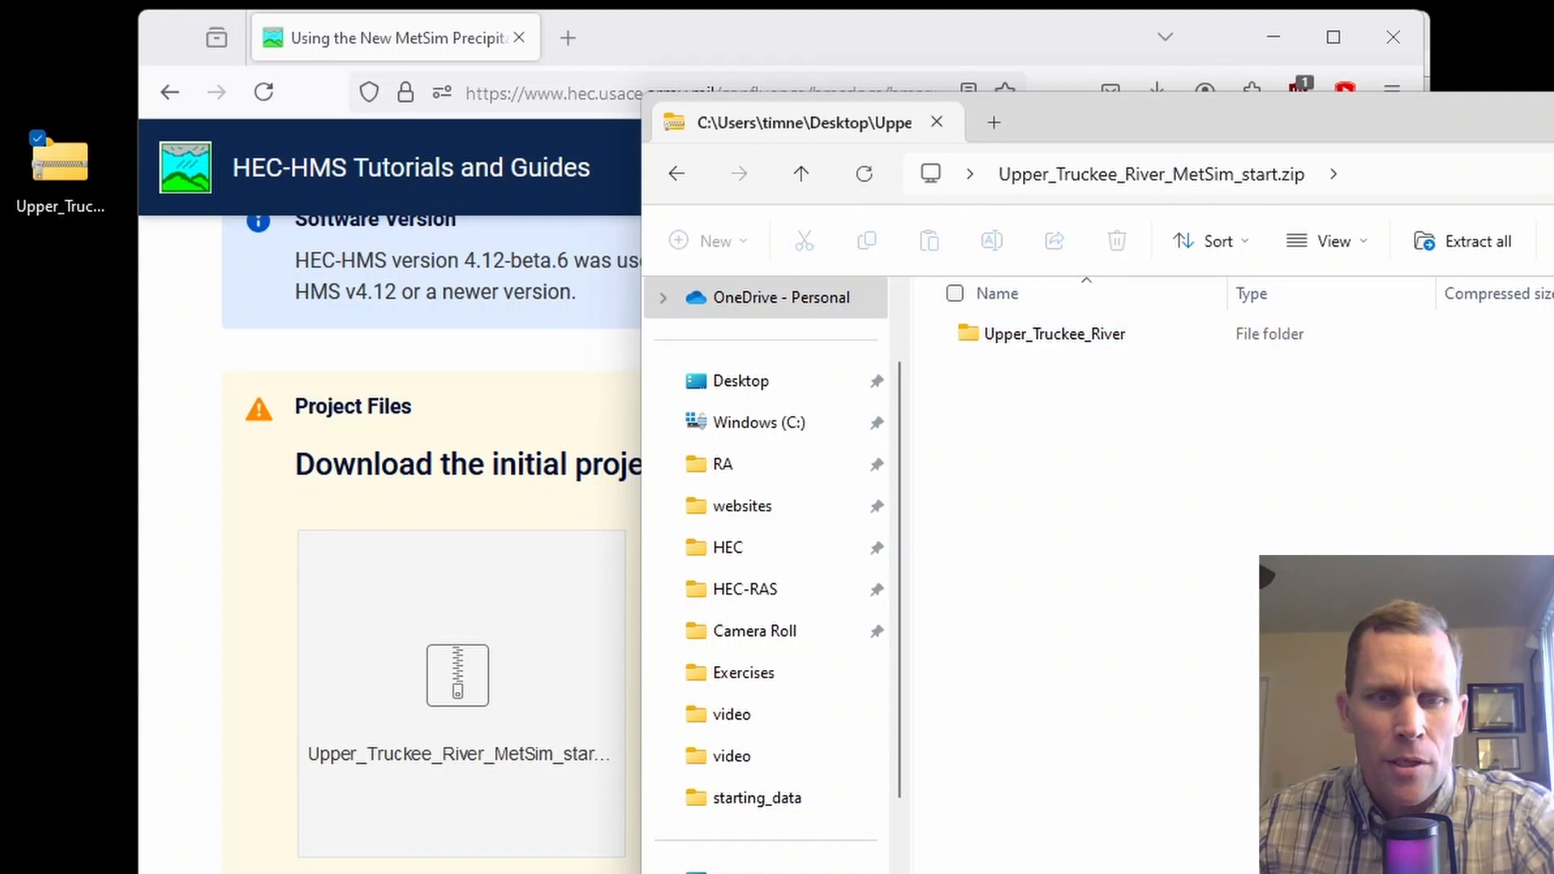
key(alt+Tab)
click(1525, 536)
drag(998, 336, 532, 506)
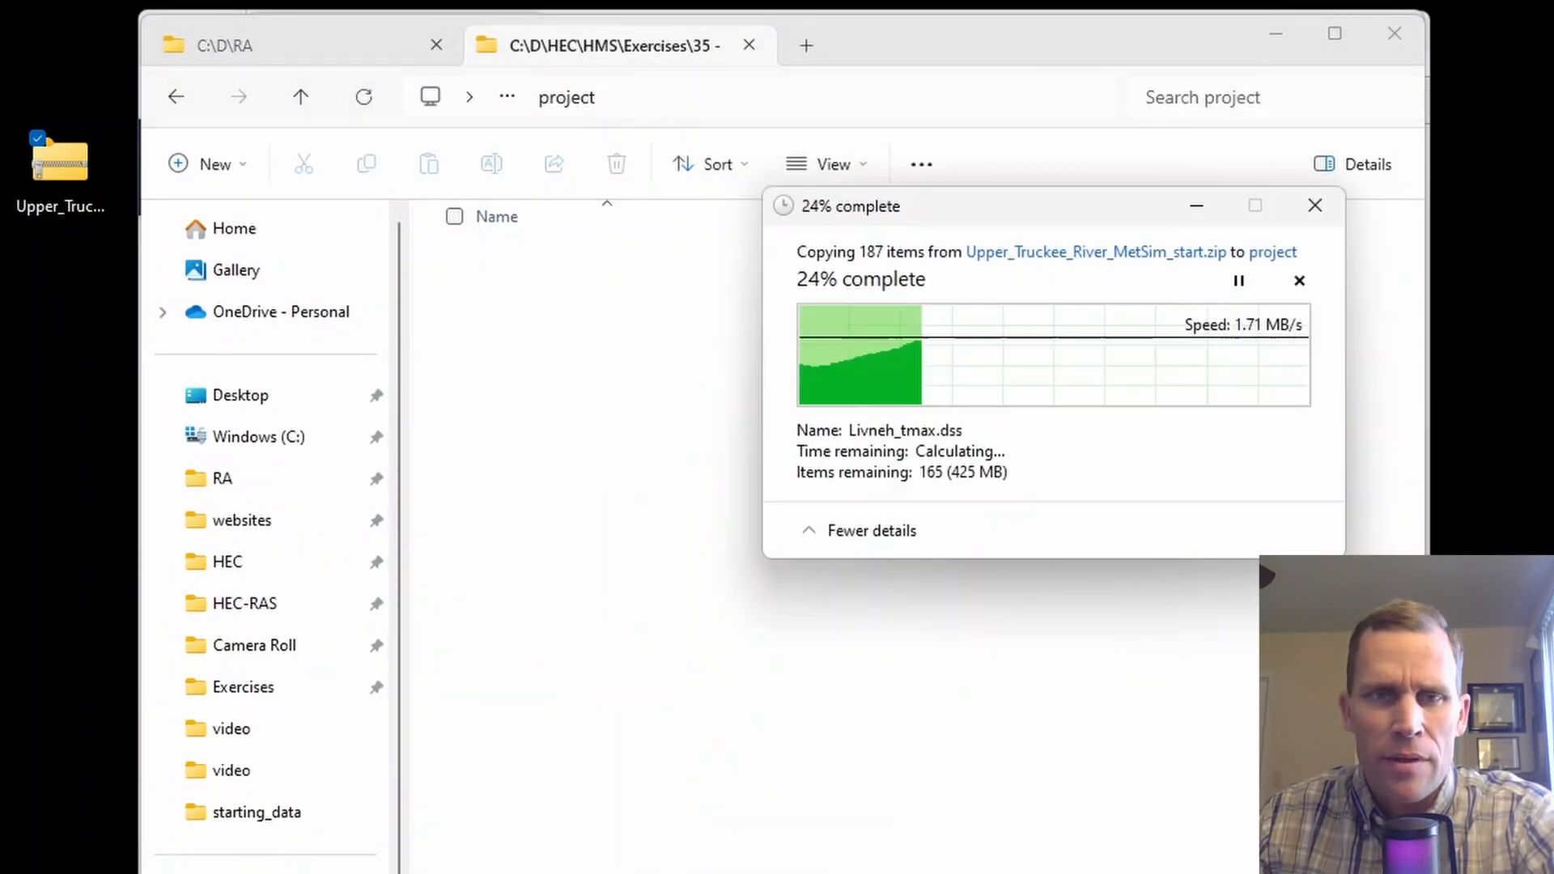
drag(34, 32, 79, 345)
key(Delete)
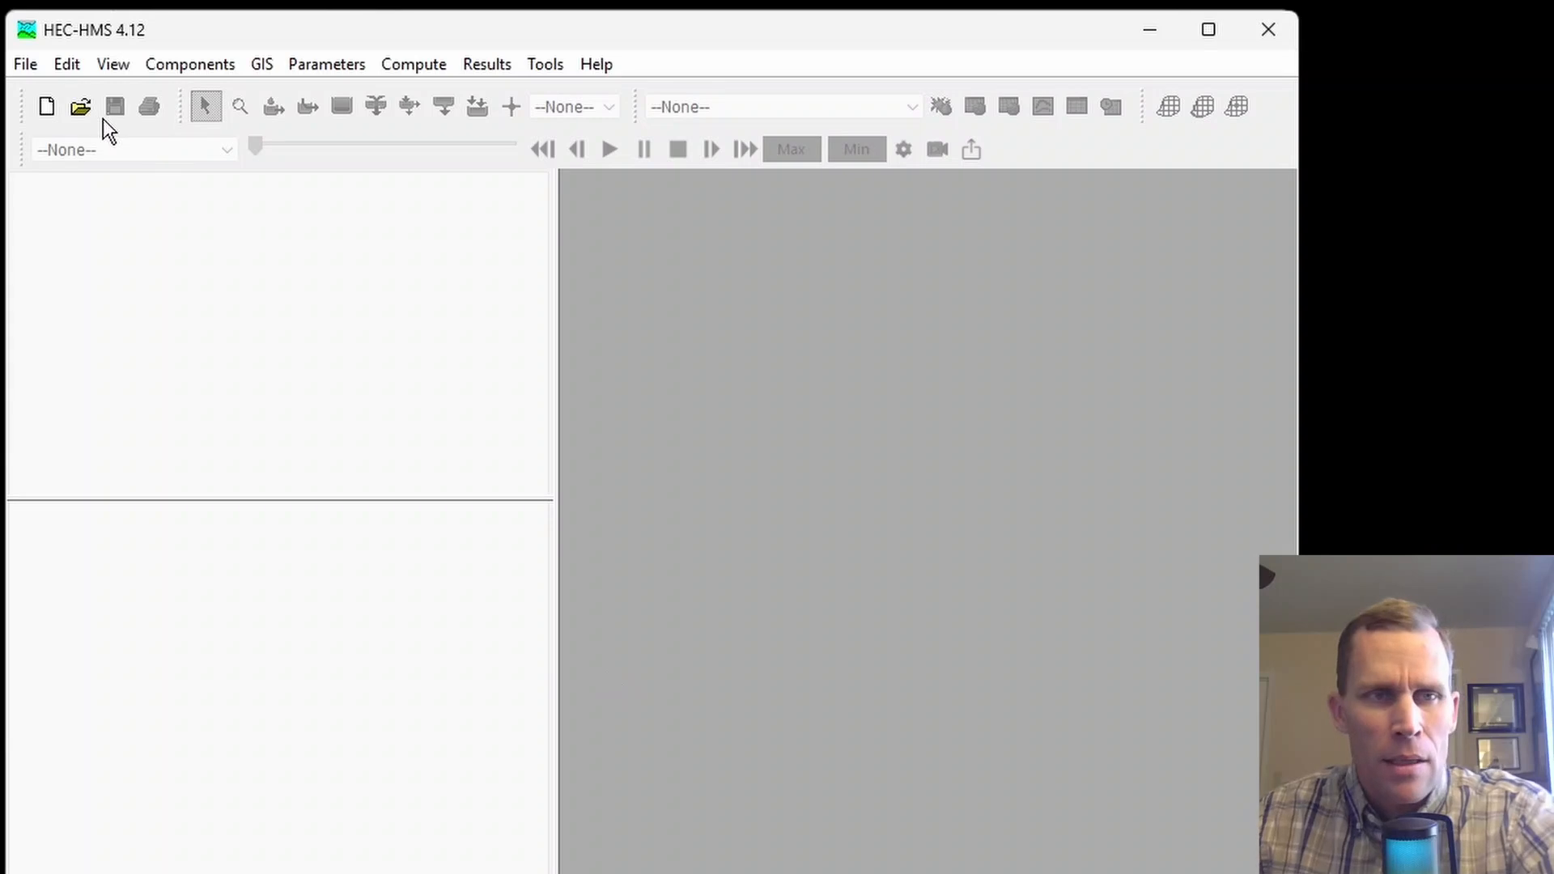
- In HEC-HMS, open the existing project Upper_Truckee_River.hms from the copied Upper_Truckee_River folder
click(79, 110)
click(339, 739)
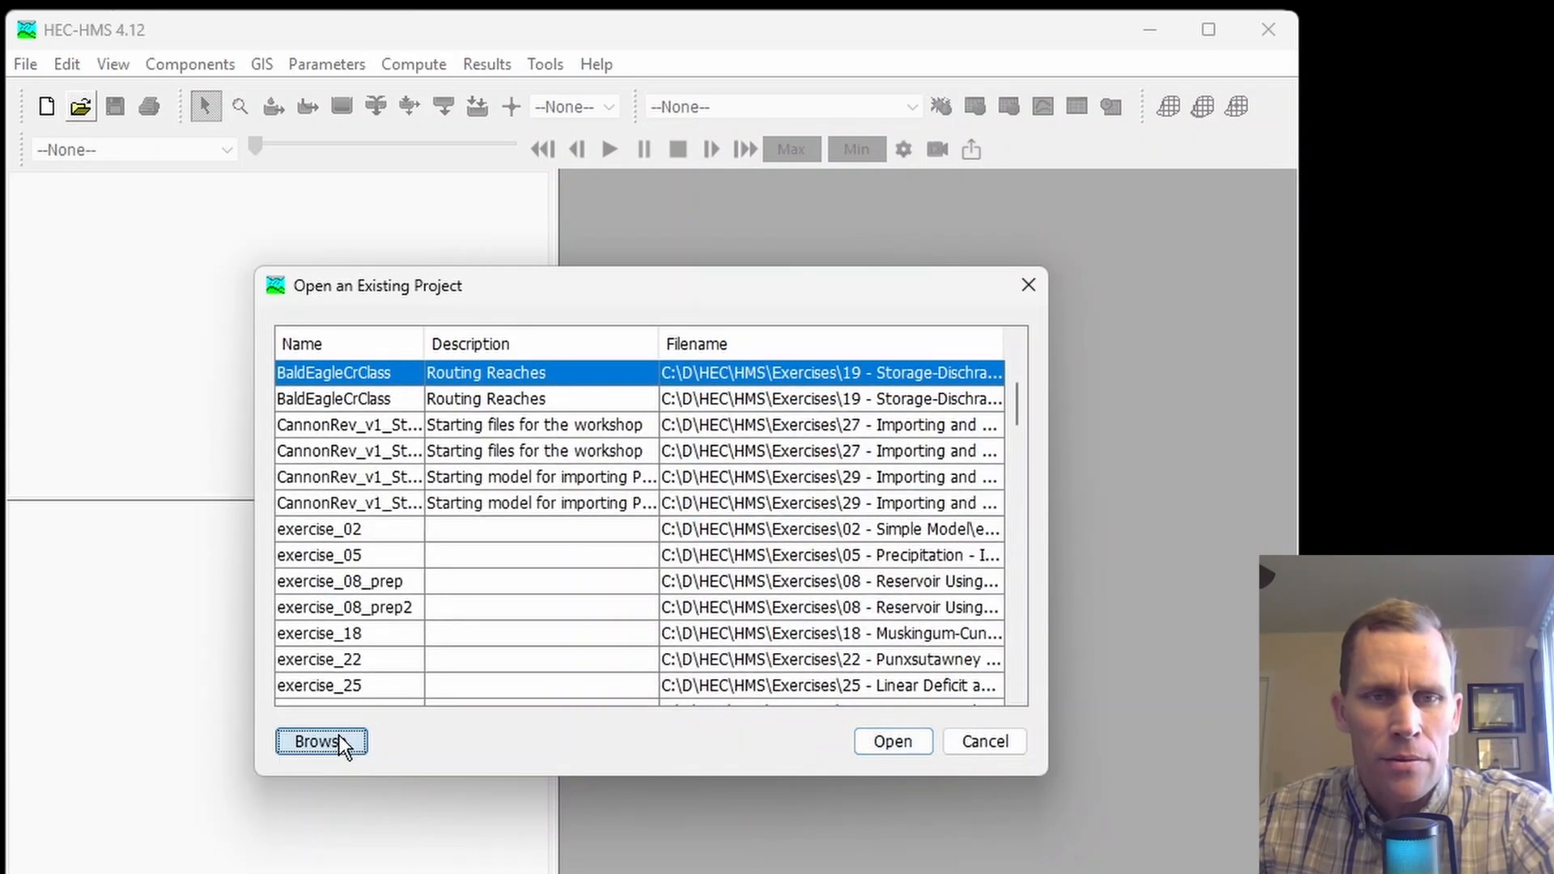
click(428, 351)
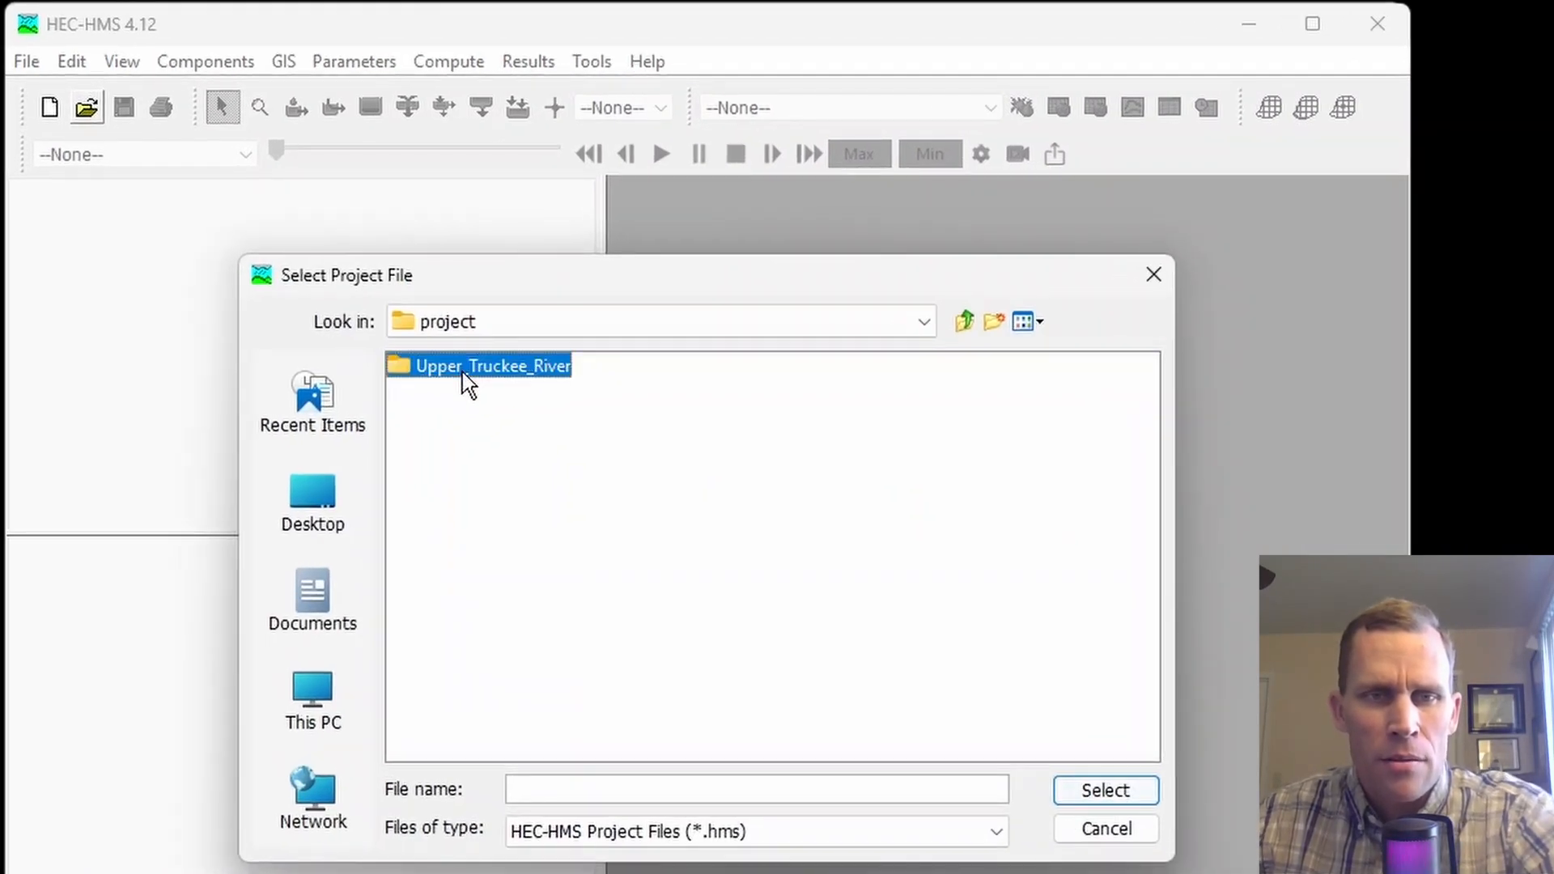
double_click(468, 374)
click(551, 672)
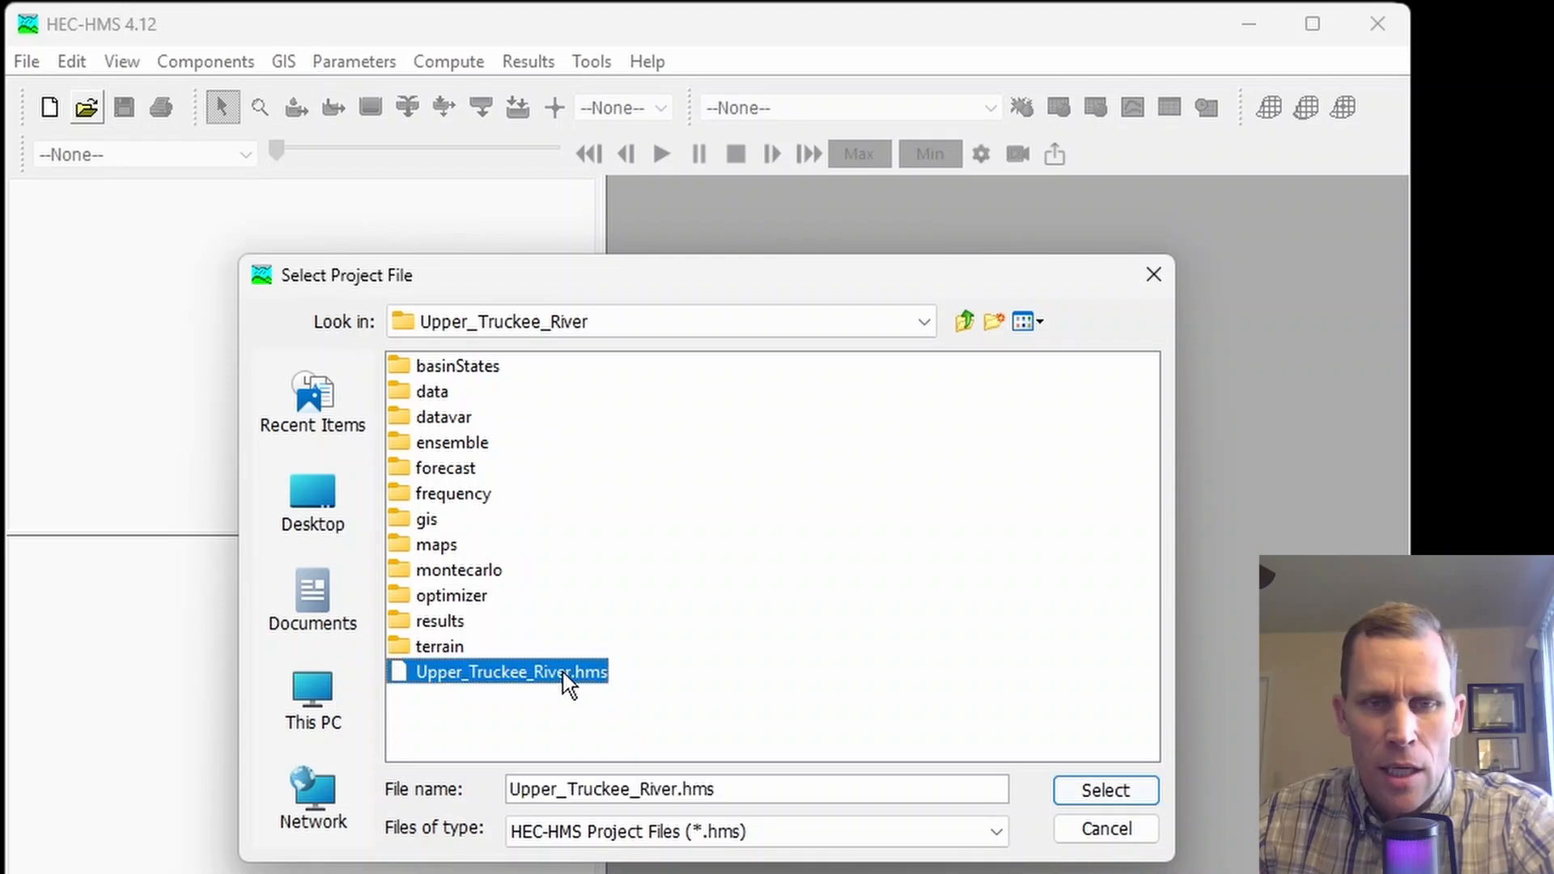
click(1106, 791)
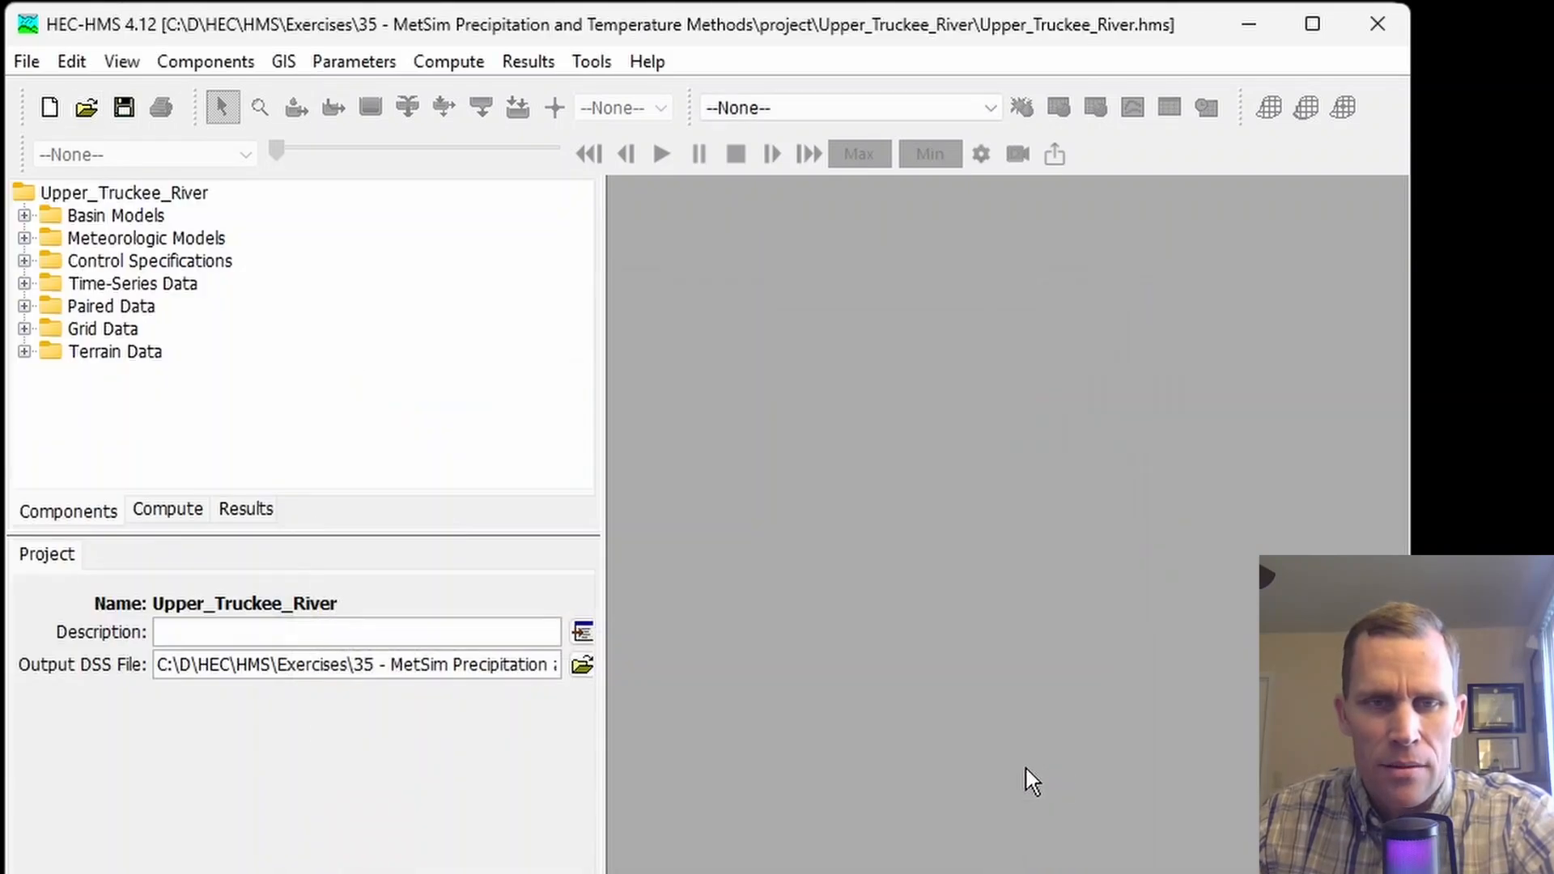
- Open the MetSim_TI basin model, maximize its map window and examine the UpTruckeeRv_S10 subbasin and SouthLakeTahoe junction
click(25, 216)
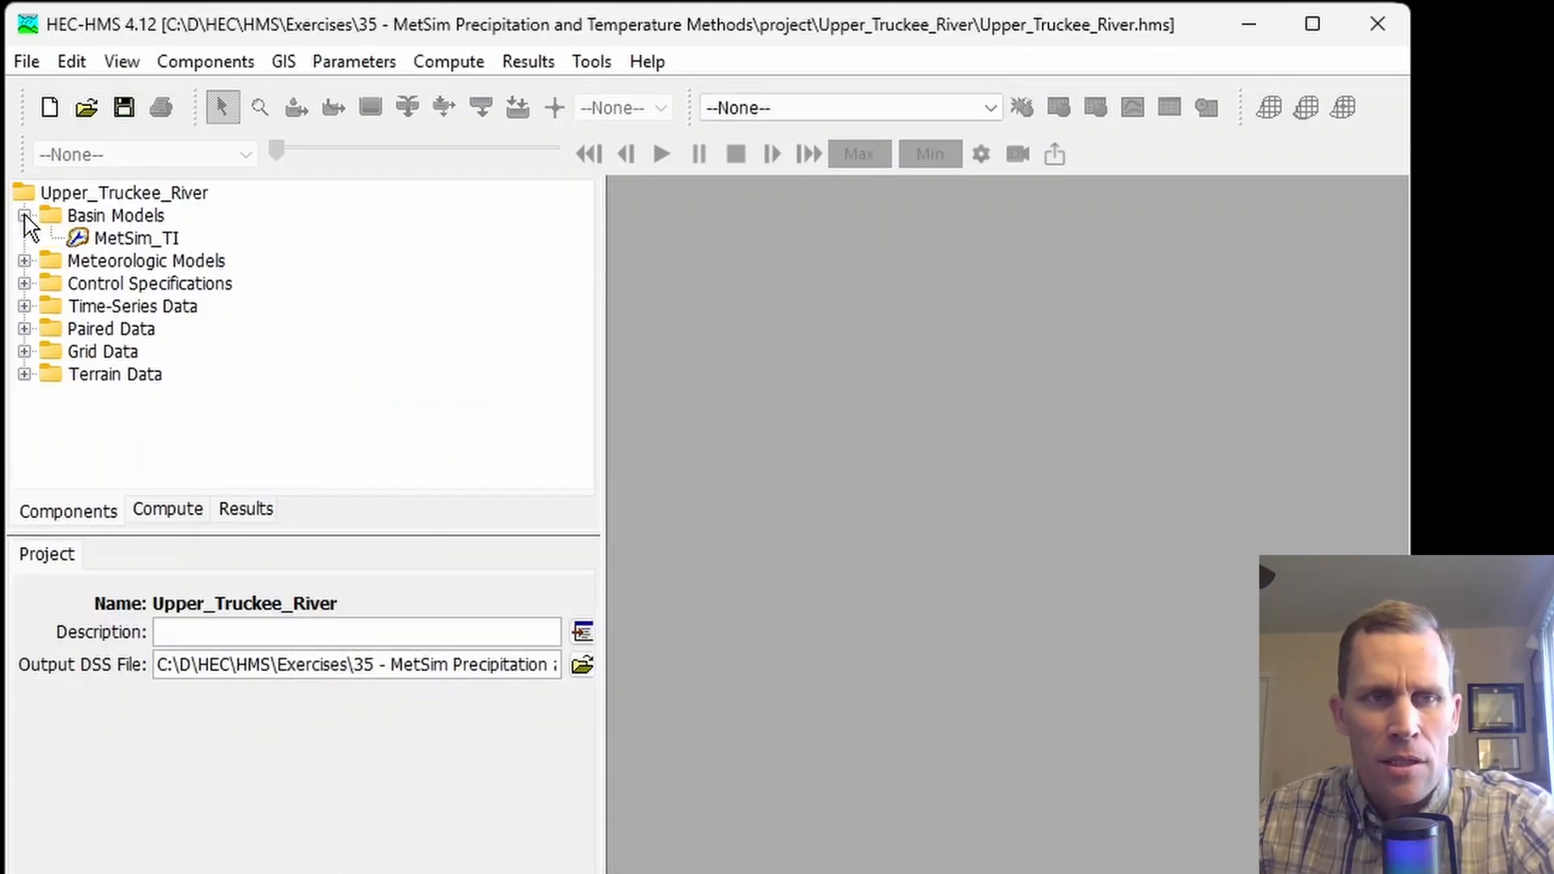
double_click(115, 239)
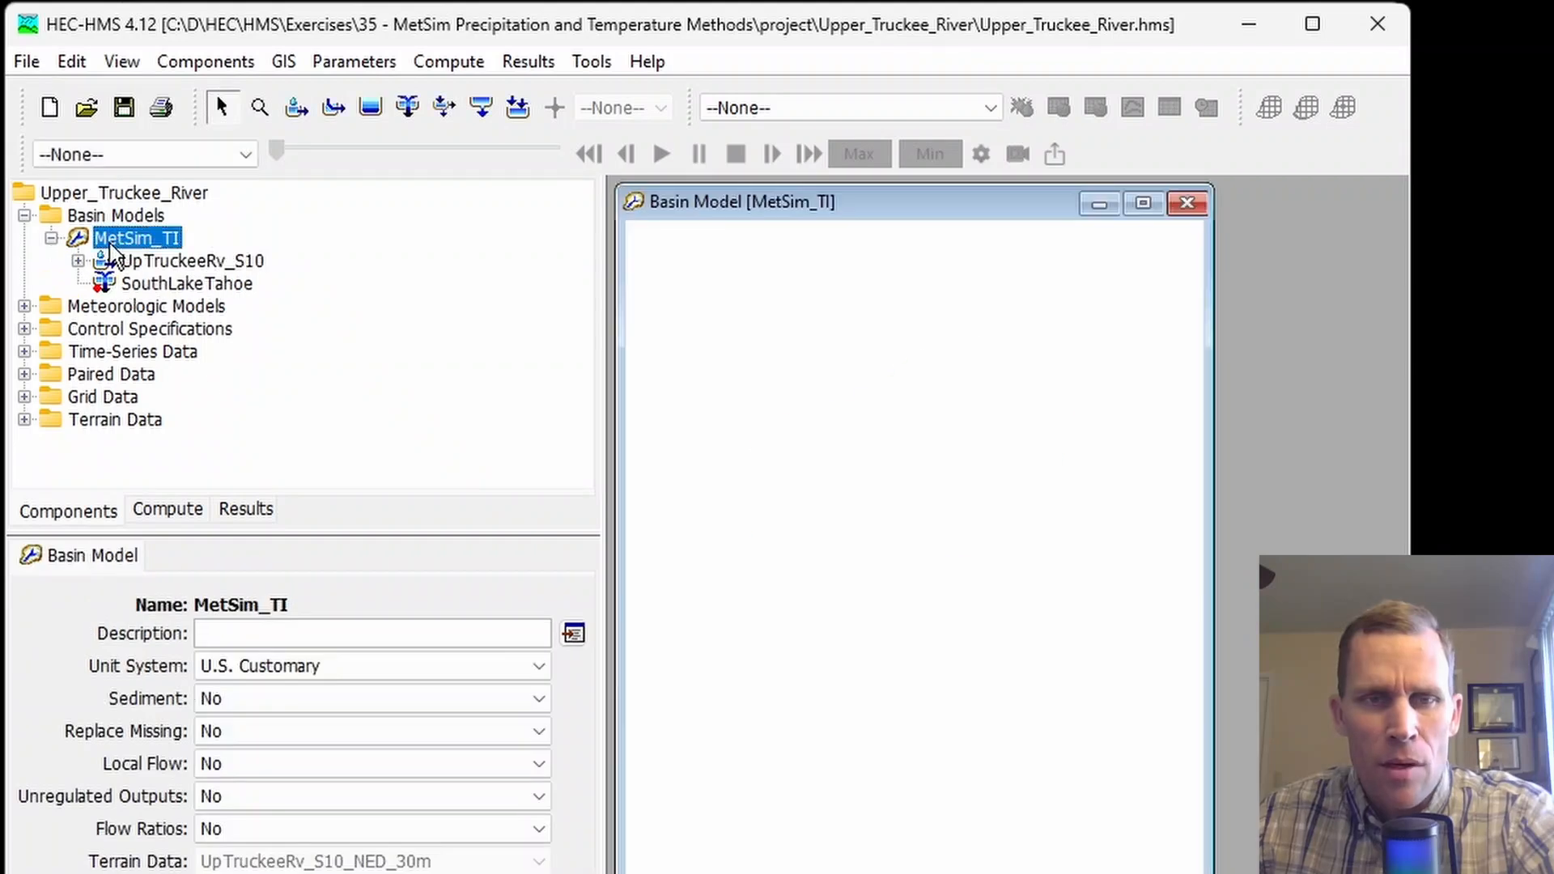
mouse_move(612, 489)
mouse_down()
mouse_move(568, 489)
mouse_move(598, 489)
mouse_up()
click(1143, 203)
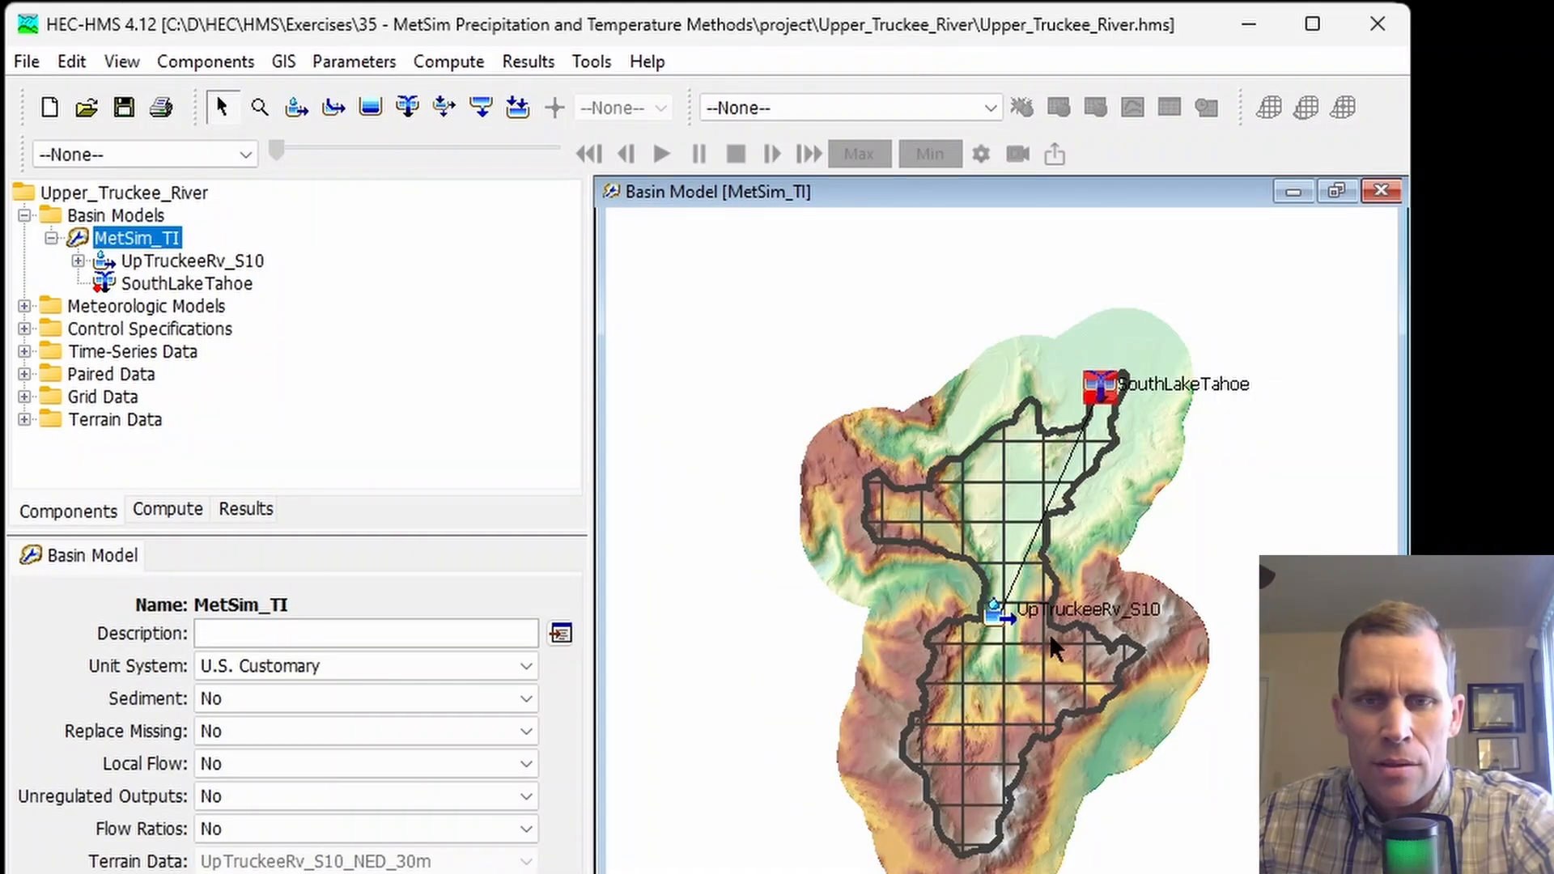
scroll(1050, 633, up, 1)
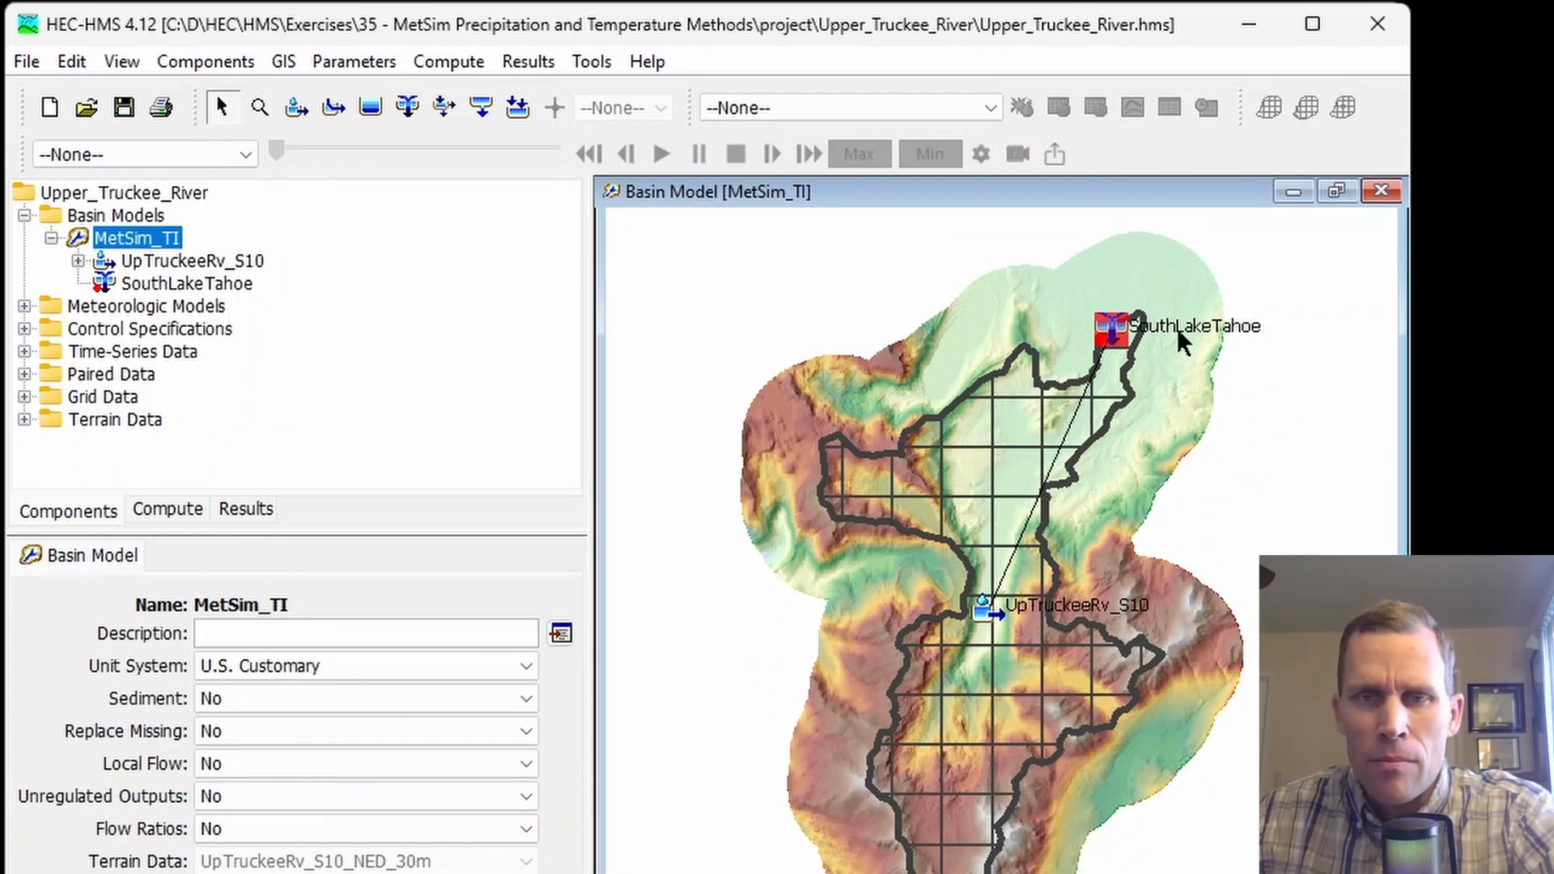
scroll(1162, 367, up, 1)
scroll(1076, 518, up, 2)
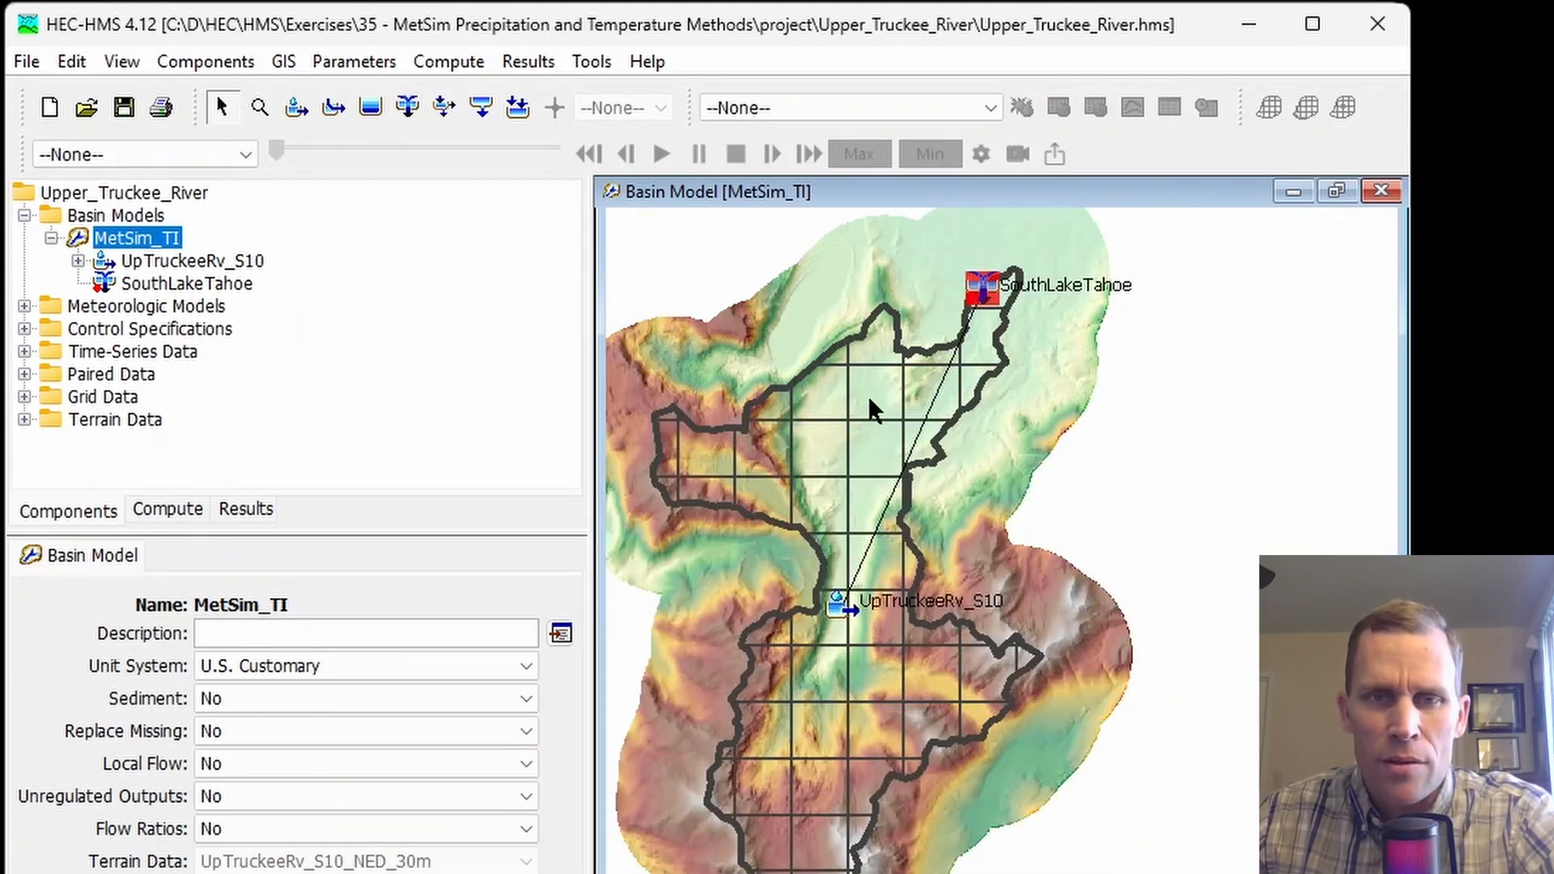
click(868, 395)
click(982, 306)
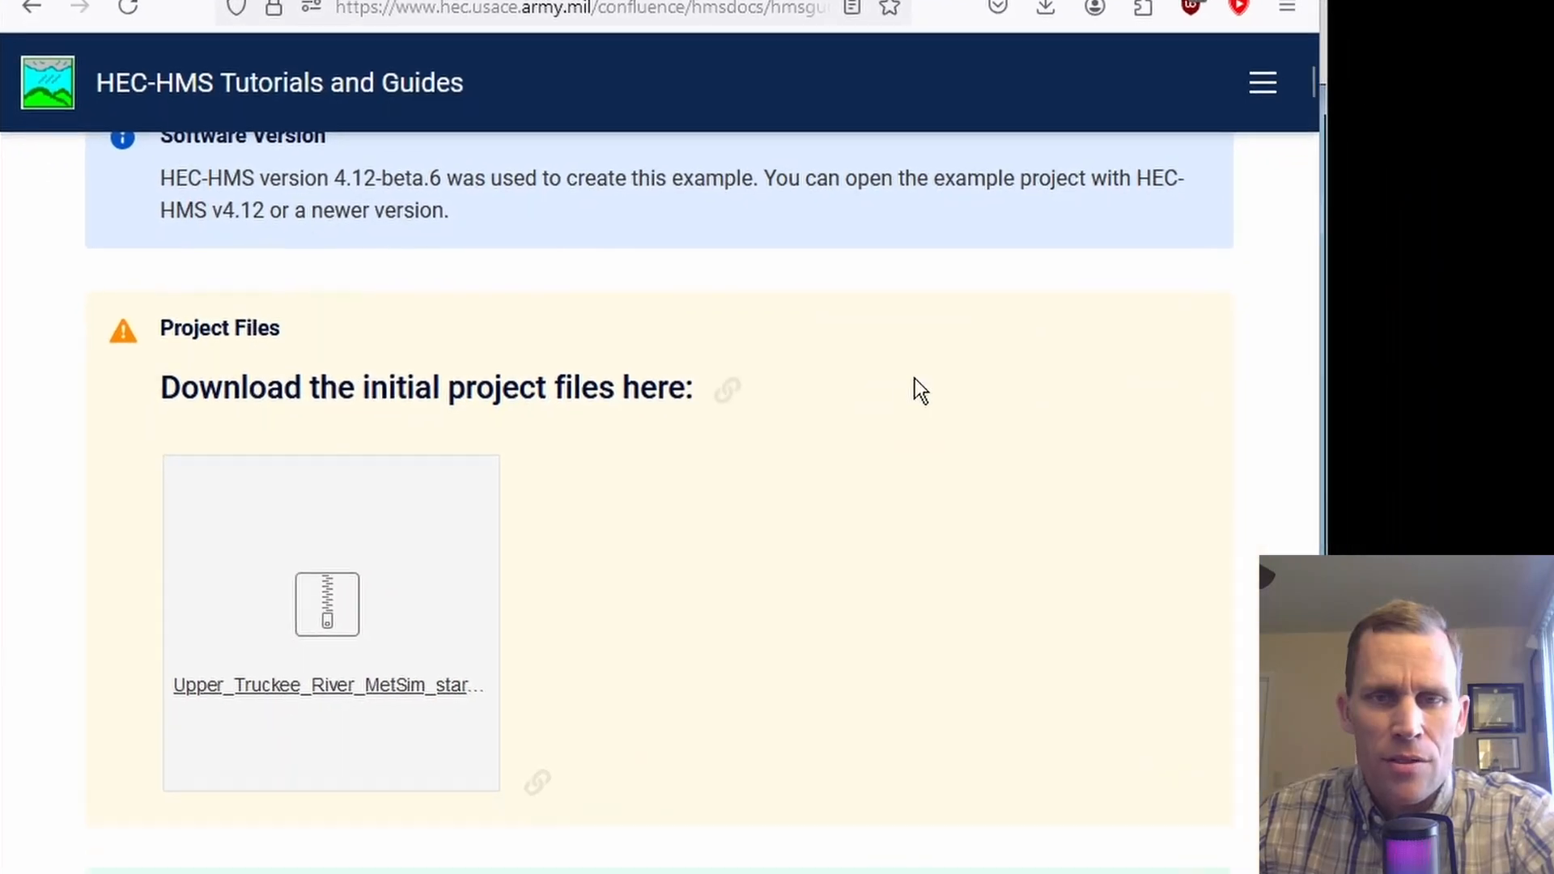
- Switch to the browser tutorial and read the Introduction and MetSim Precipitation Method sections with their example plots
scroll(1261, 458, down, 10)
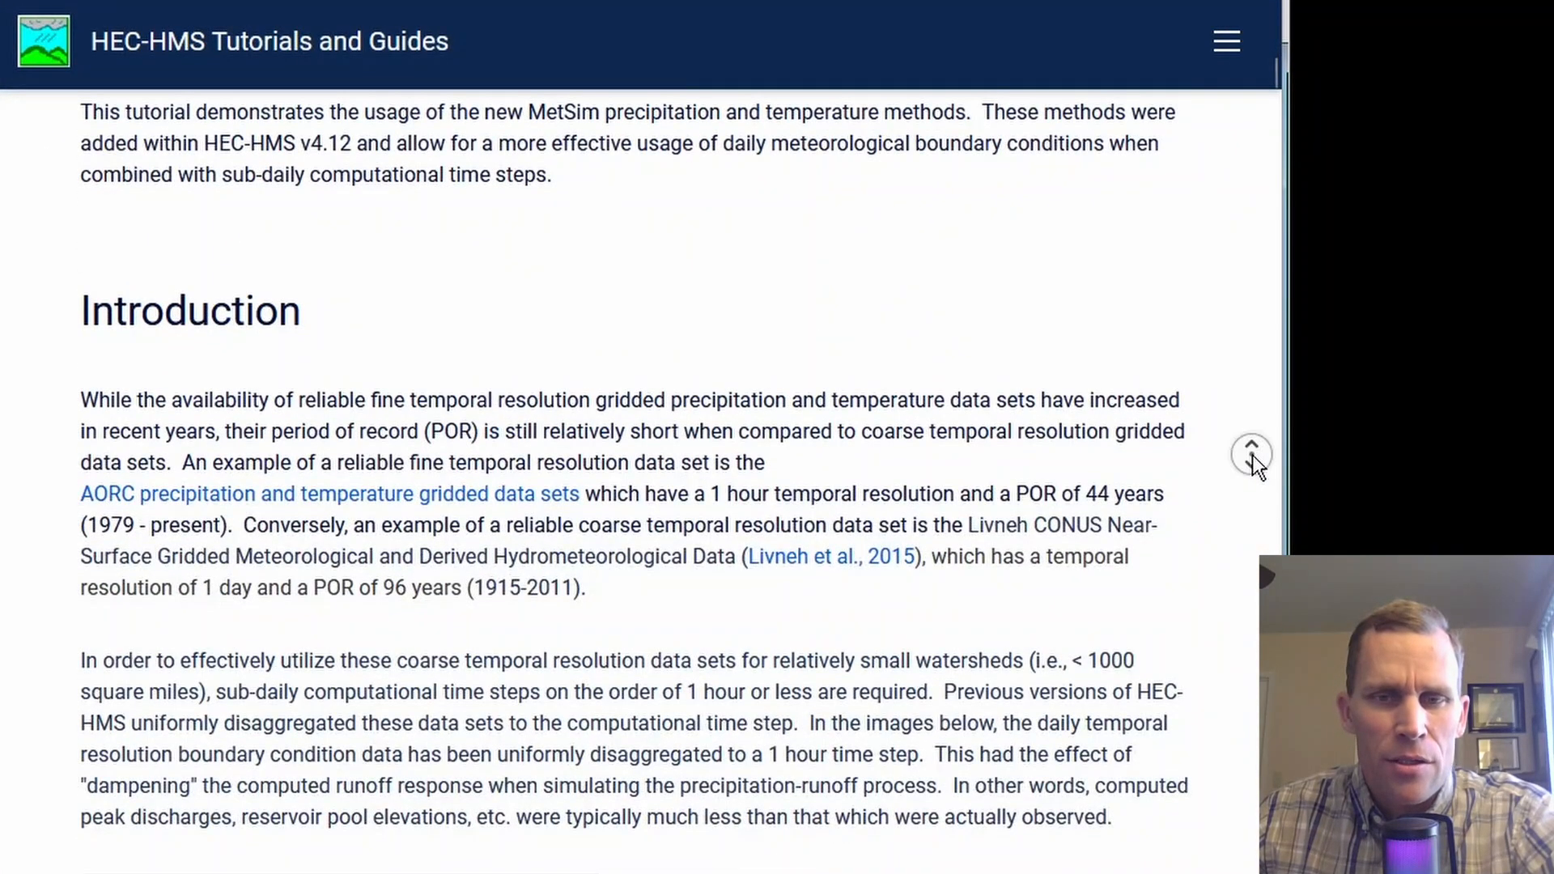
scroll(1243, 476, down, 1)
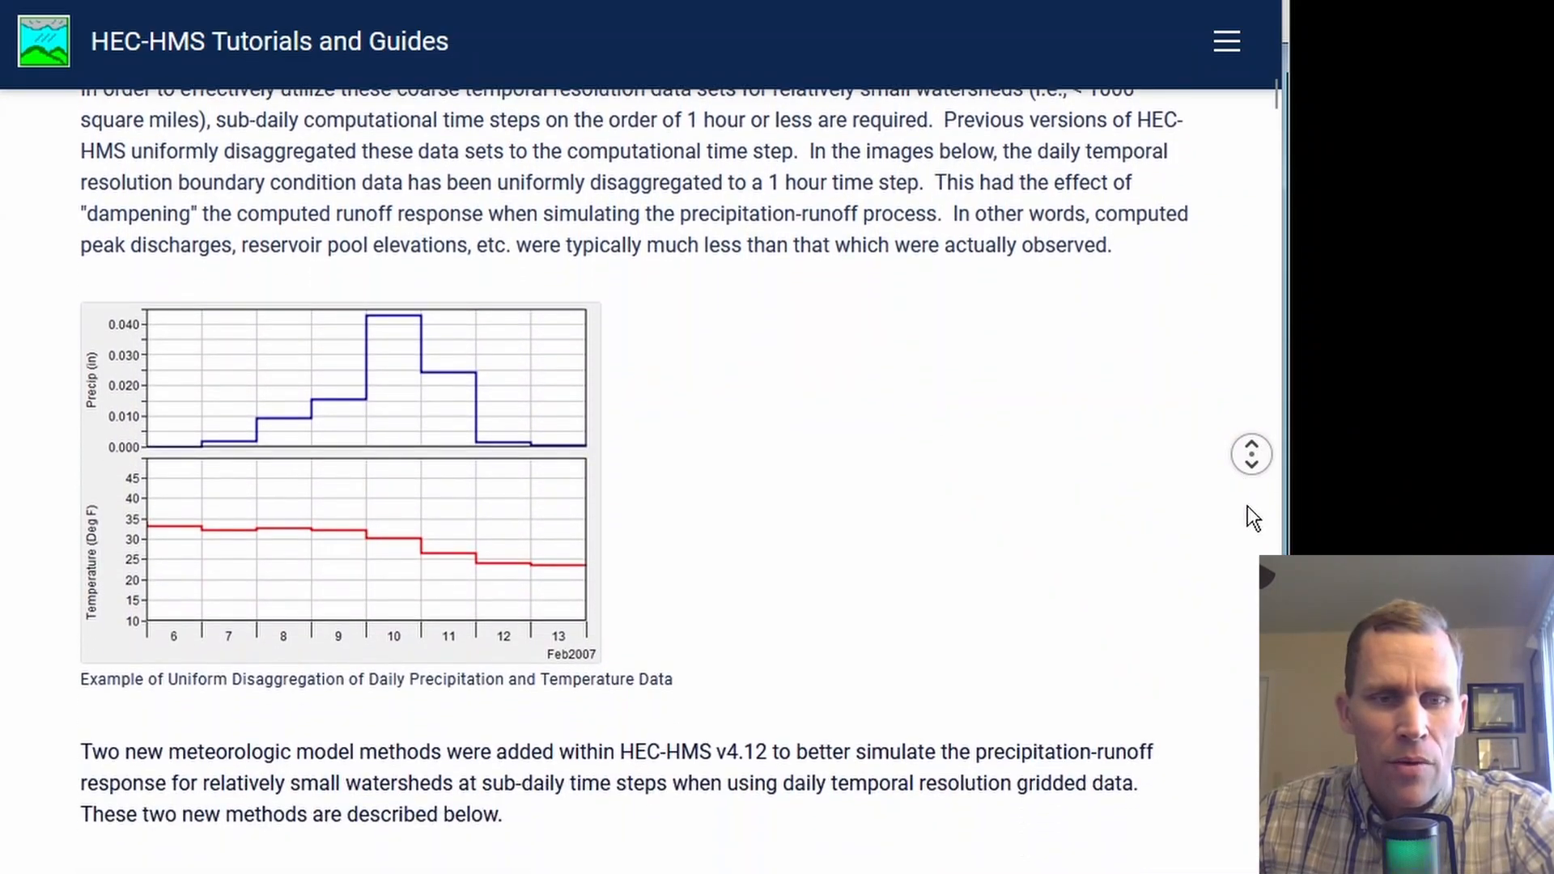
click(1255, 532)
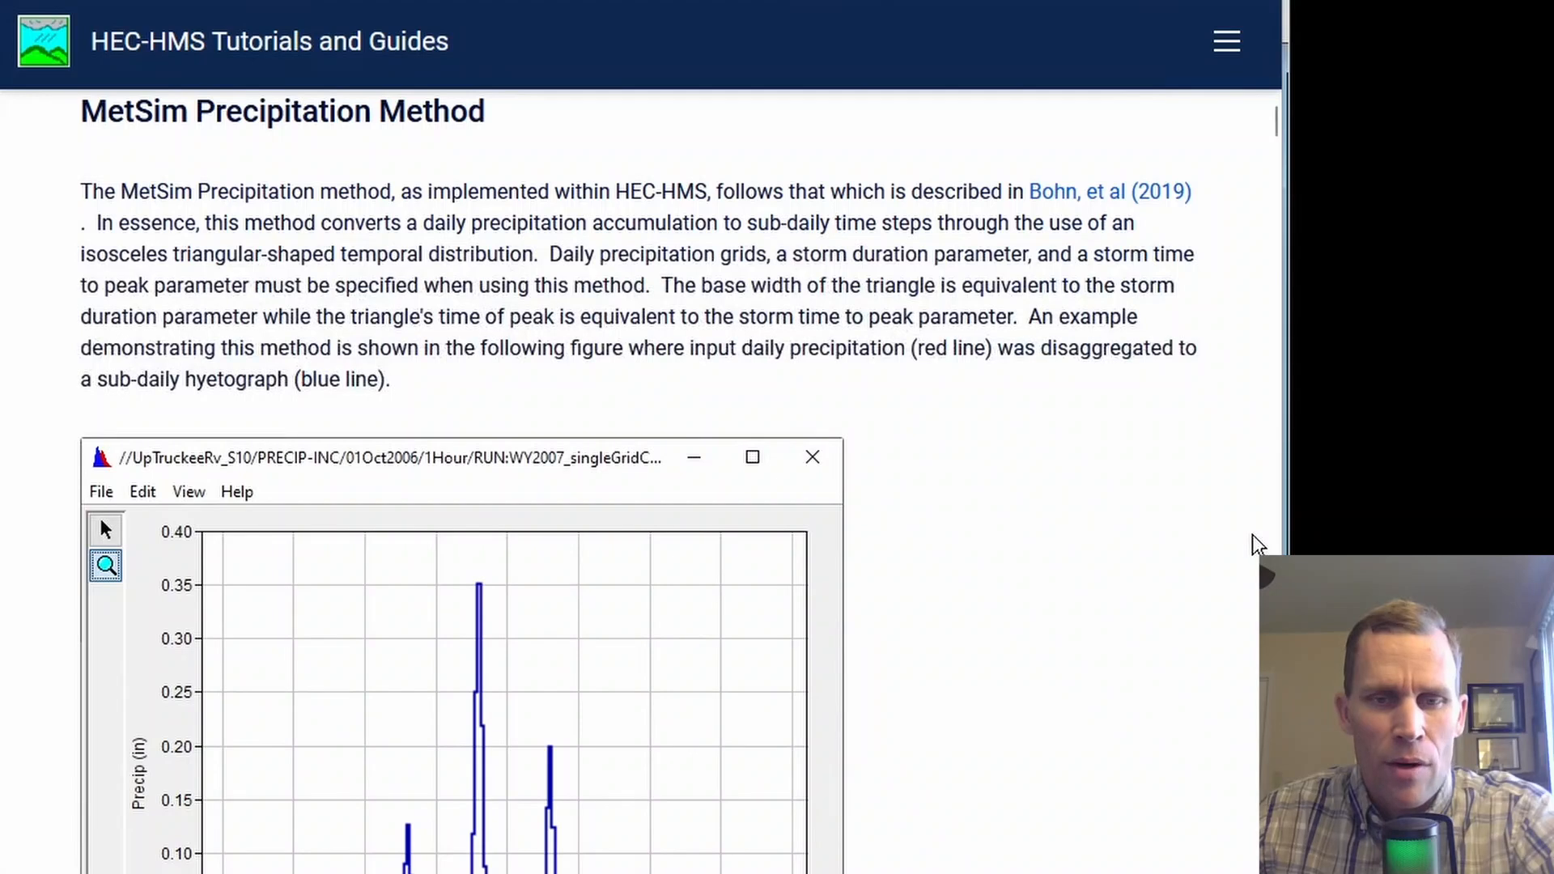
scroll(1247, 536, down, 3)
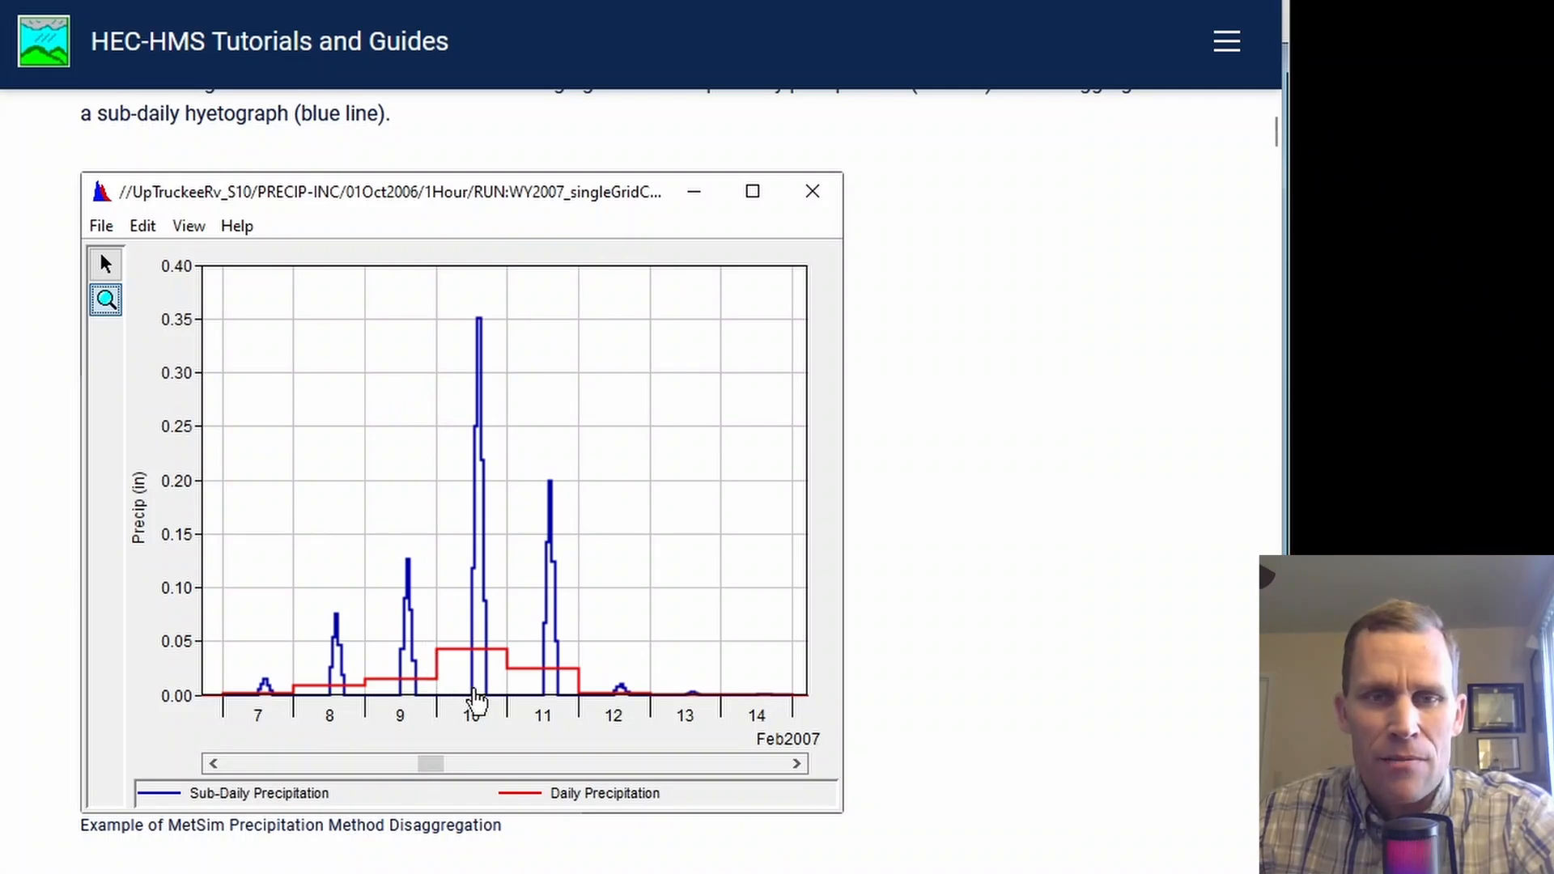
scroll(226, 120, up, 2)
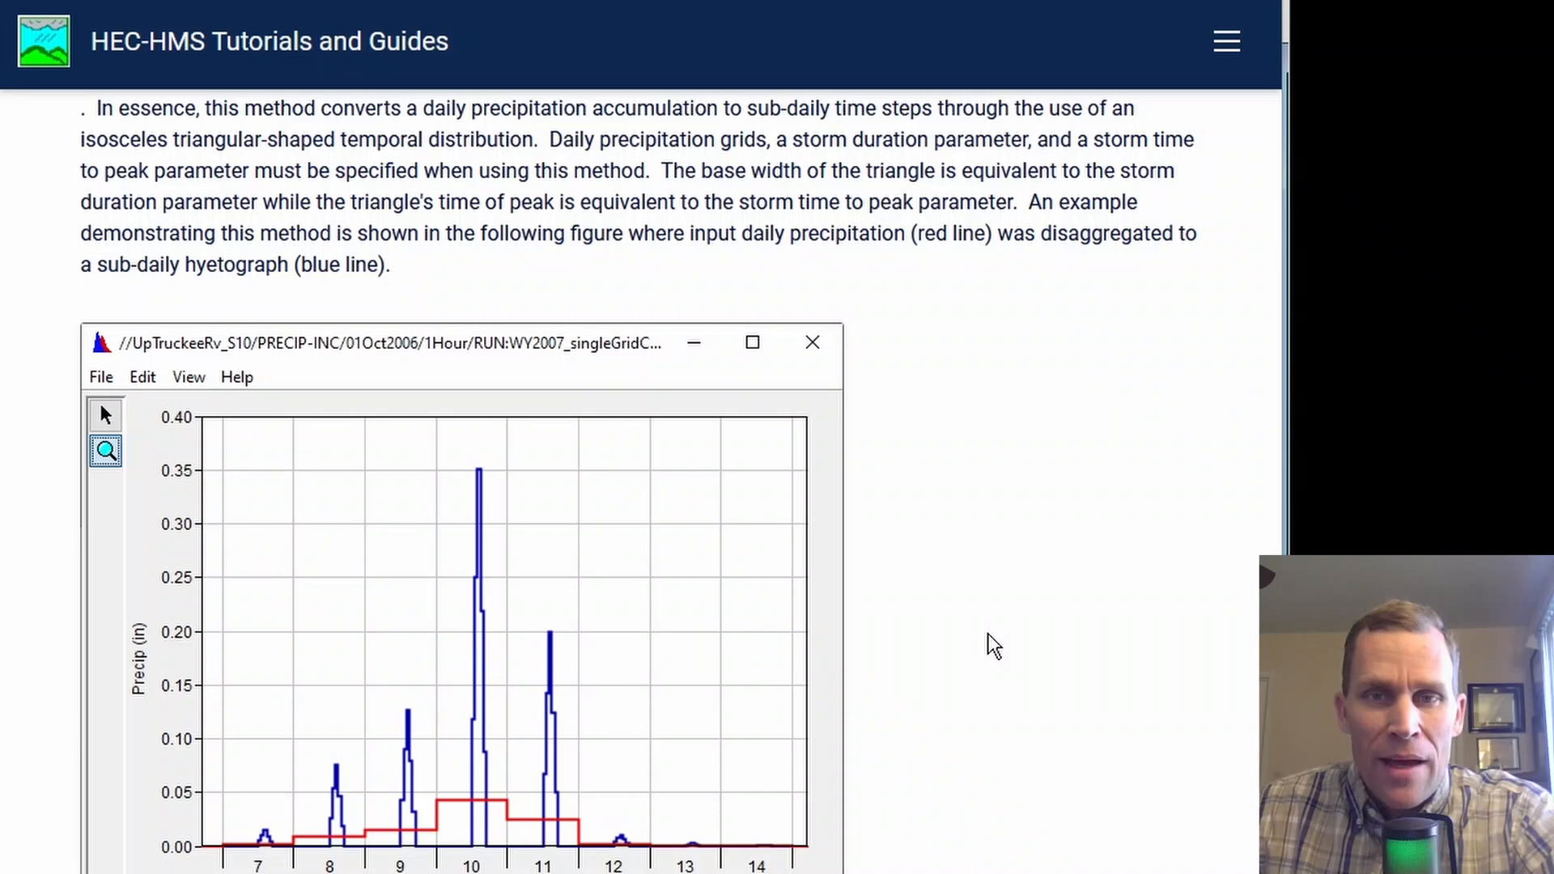
middle_click(1011, 659)
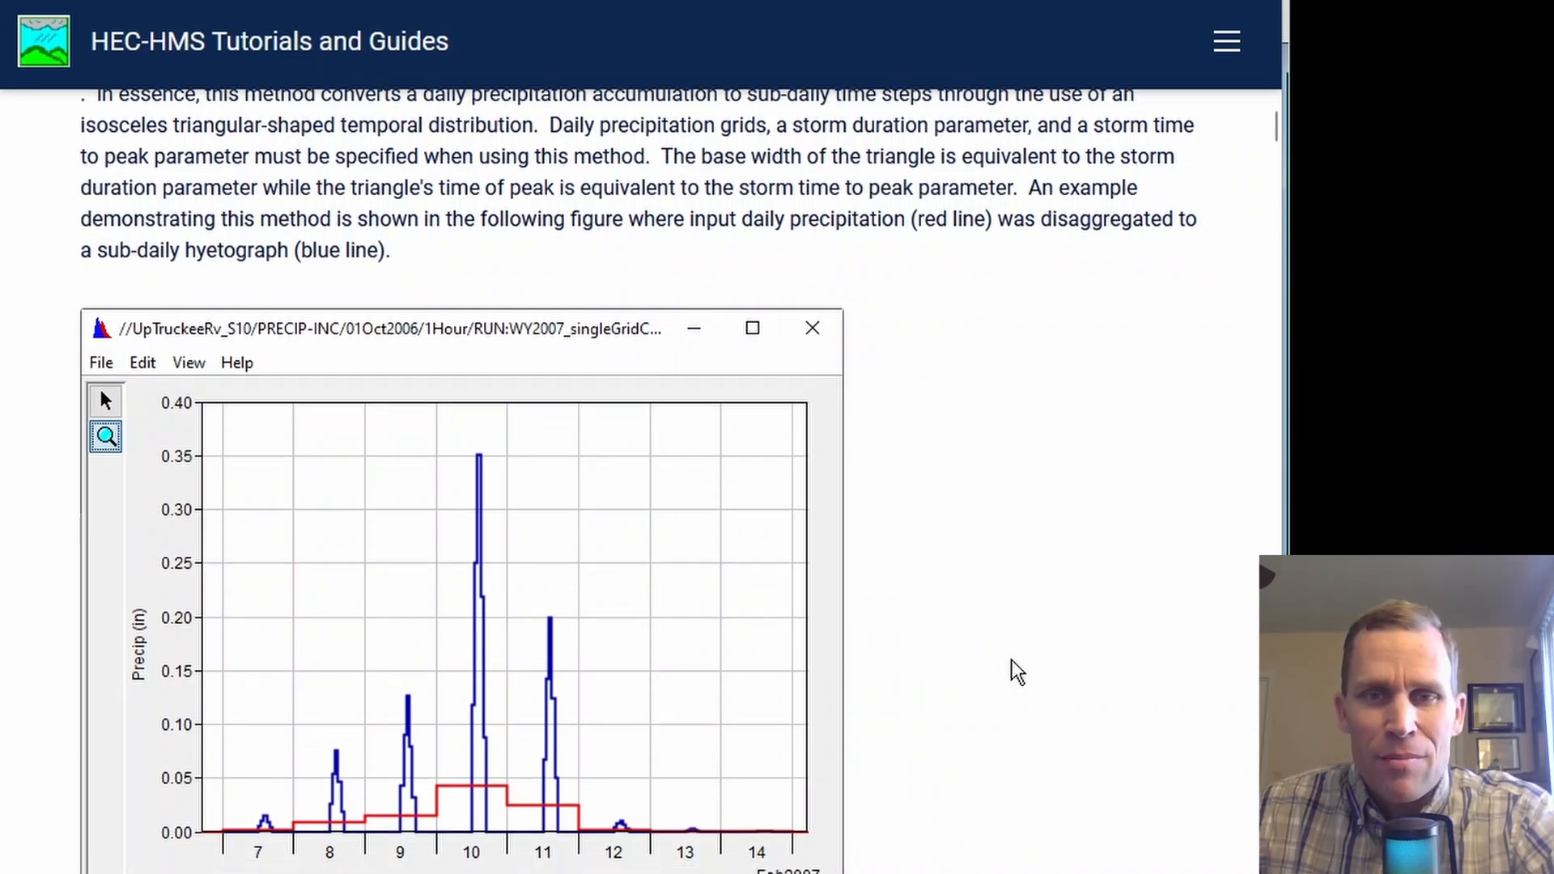
- Read the MetSim Temperature Method section and examine its example temperature disaggregation plot
scroll(1012, 659, down, 8)
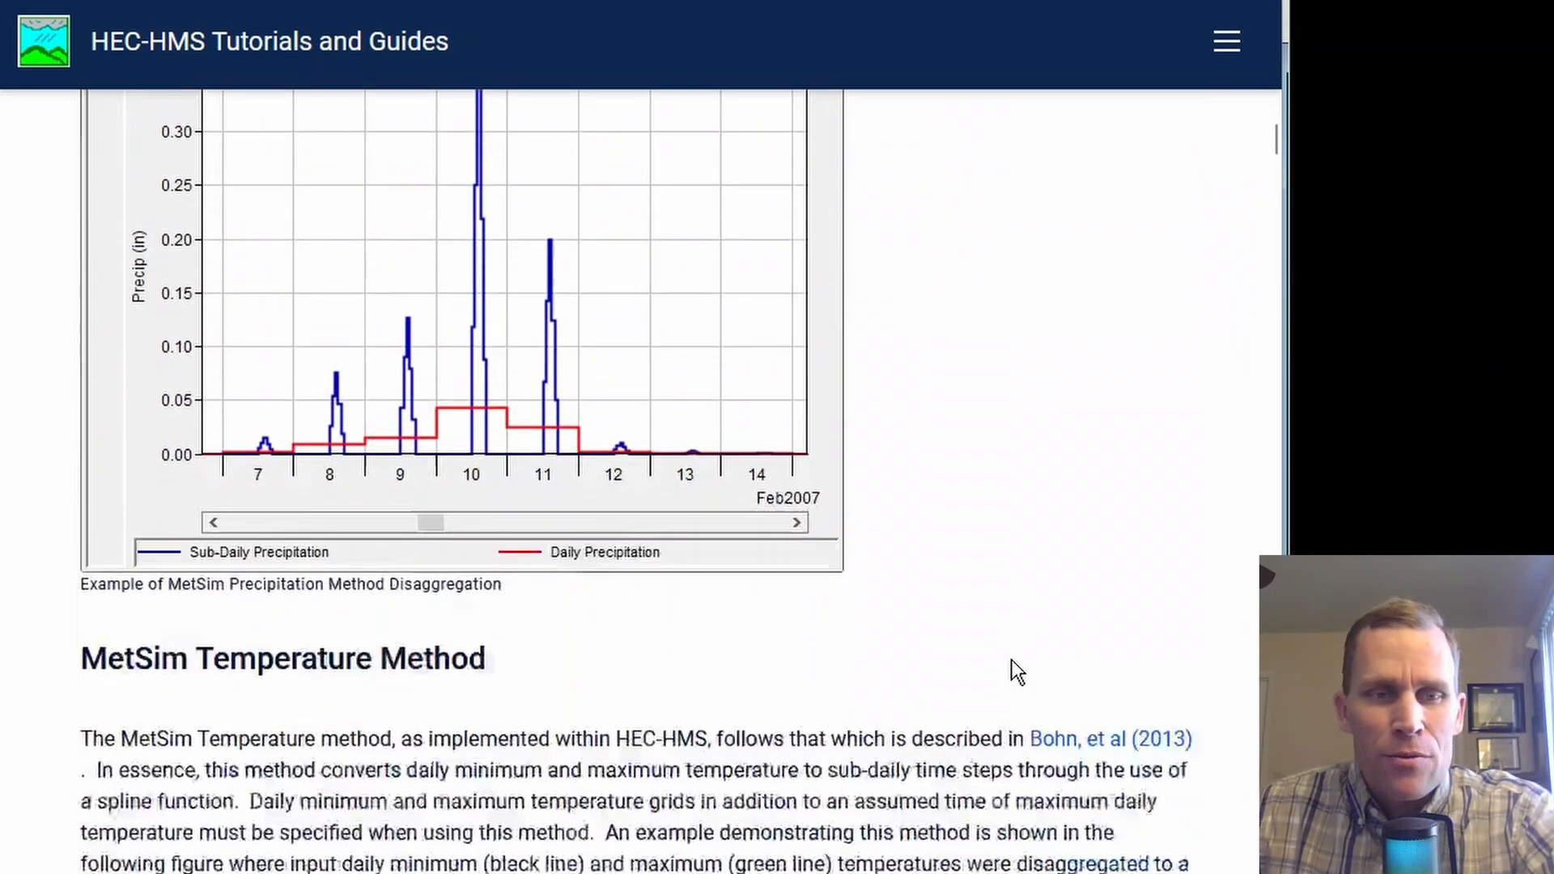
scroll(1012, 659, down, 2)
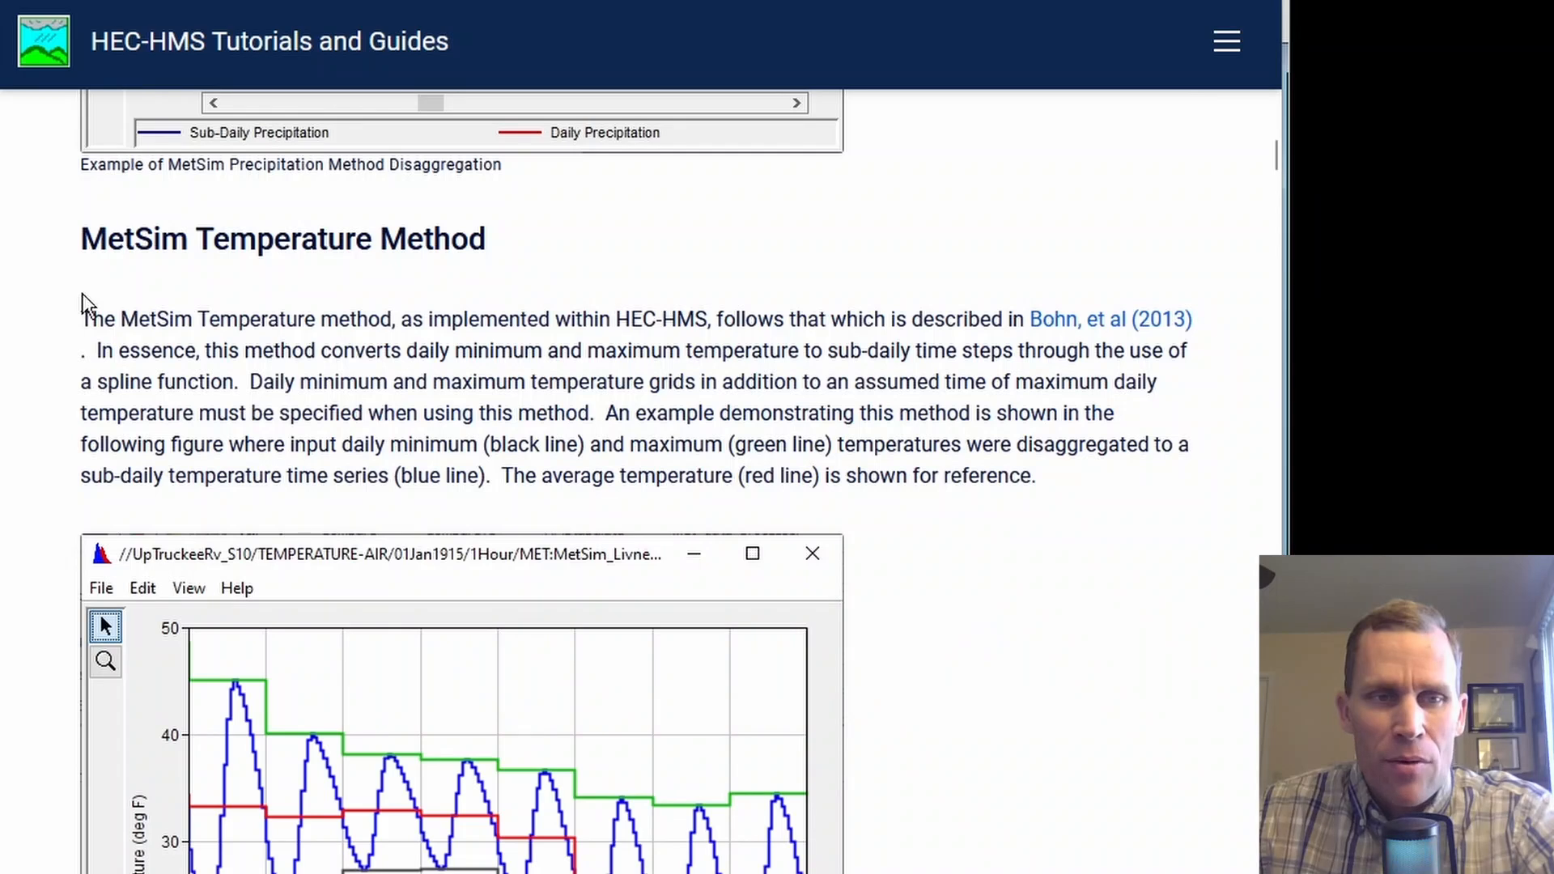
scroll(1045, 440, down, 2)
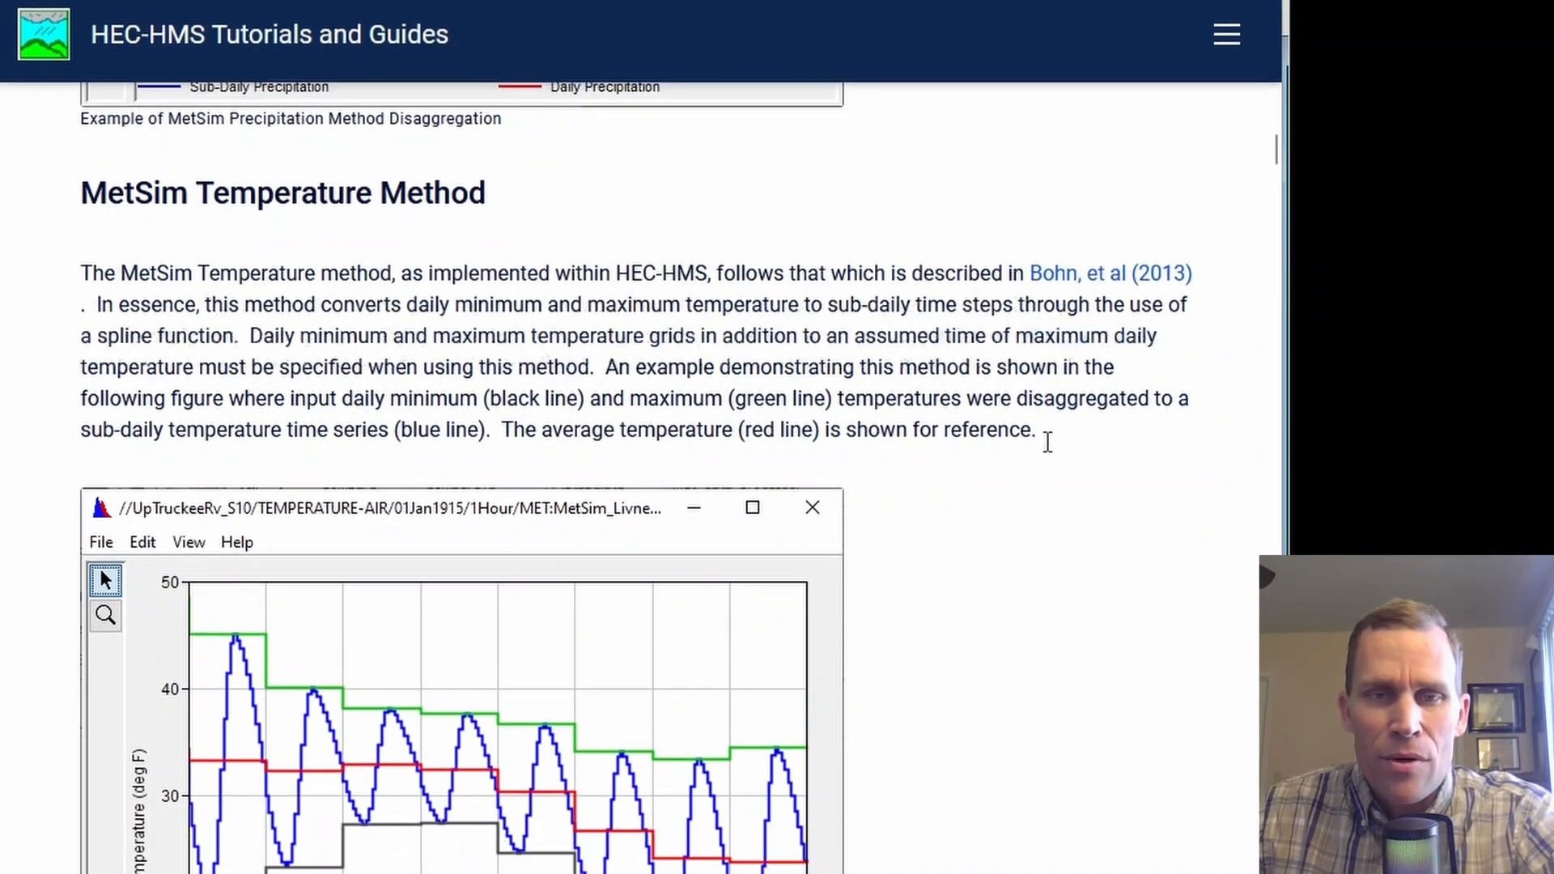
scroll(1050, 446, down, 2)
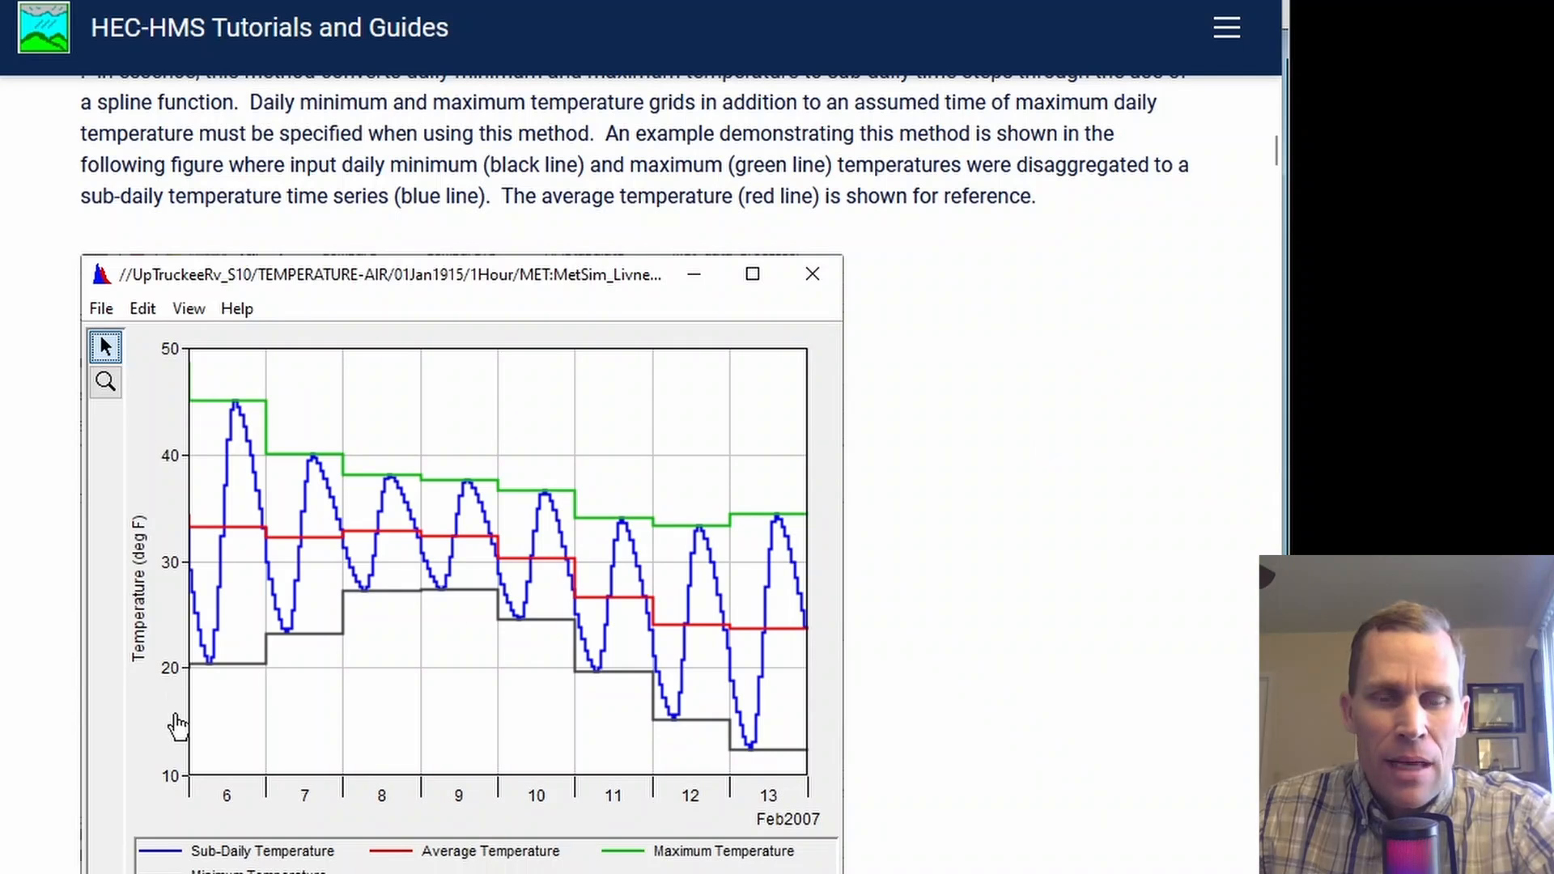
middle_click(979, 641)
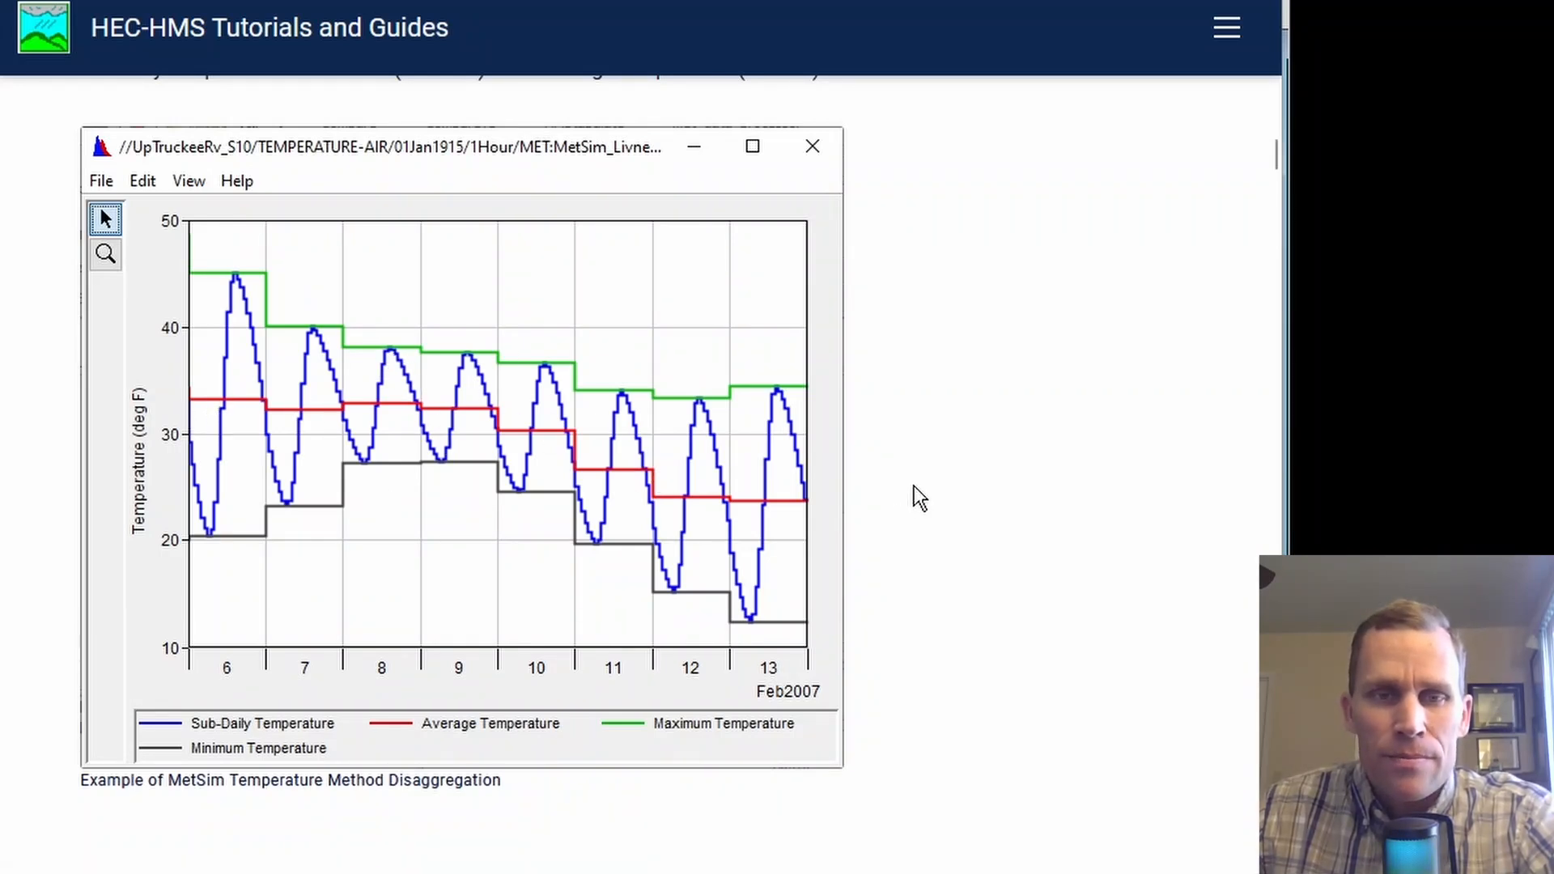
- Review the tutorial's description of the existing HEC-HMS project and the table of data types and sources
scroll(1226, 387, down, 10)
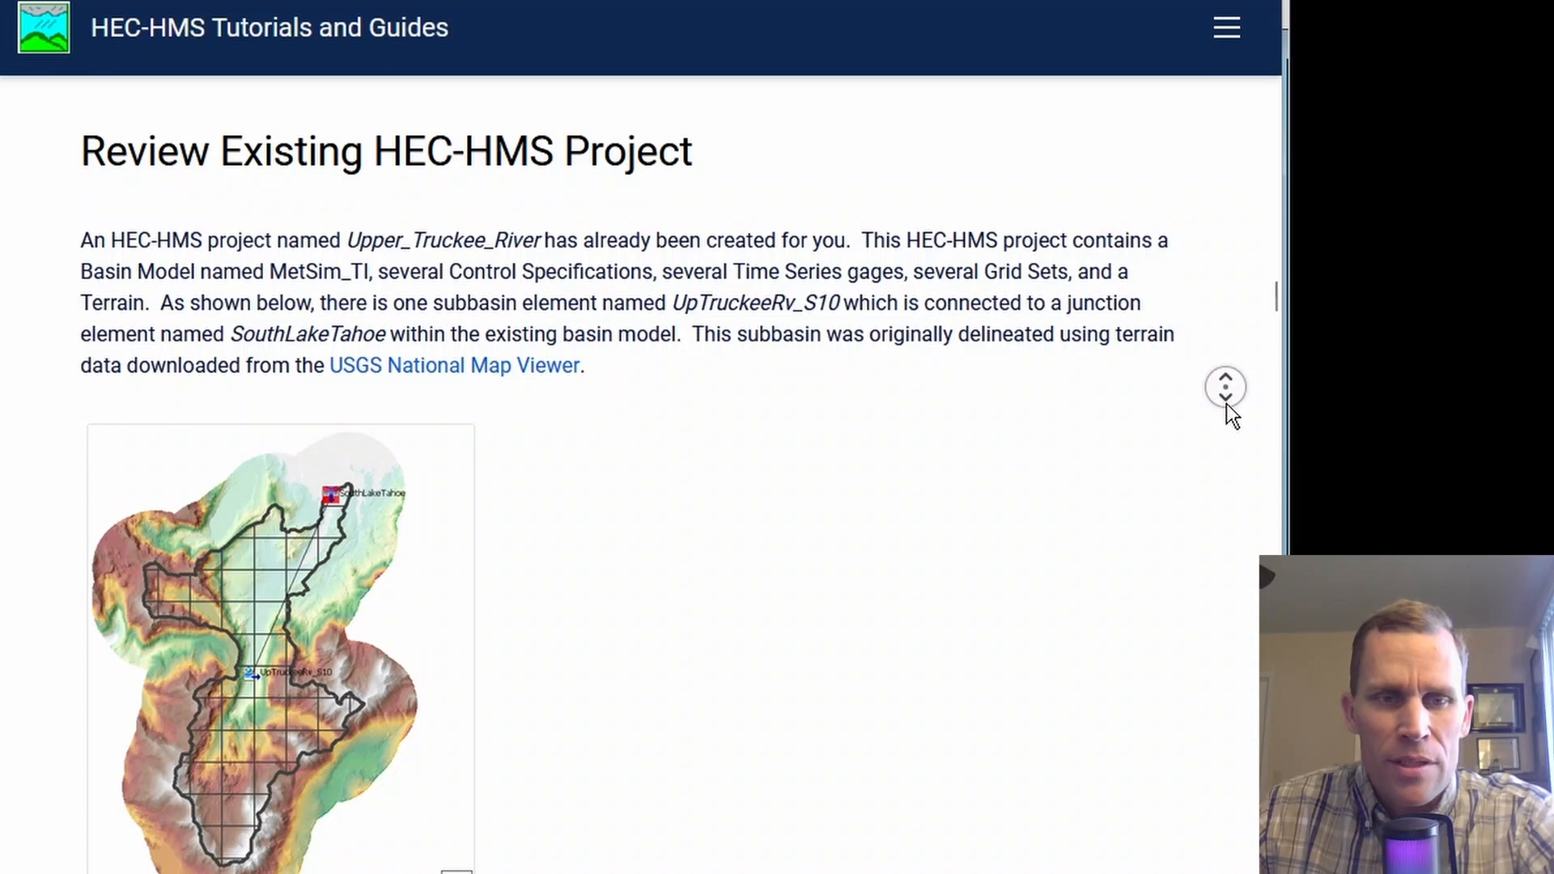
scroll(1226, 409, down, 2)
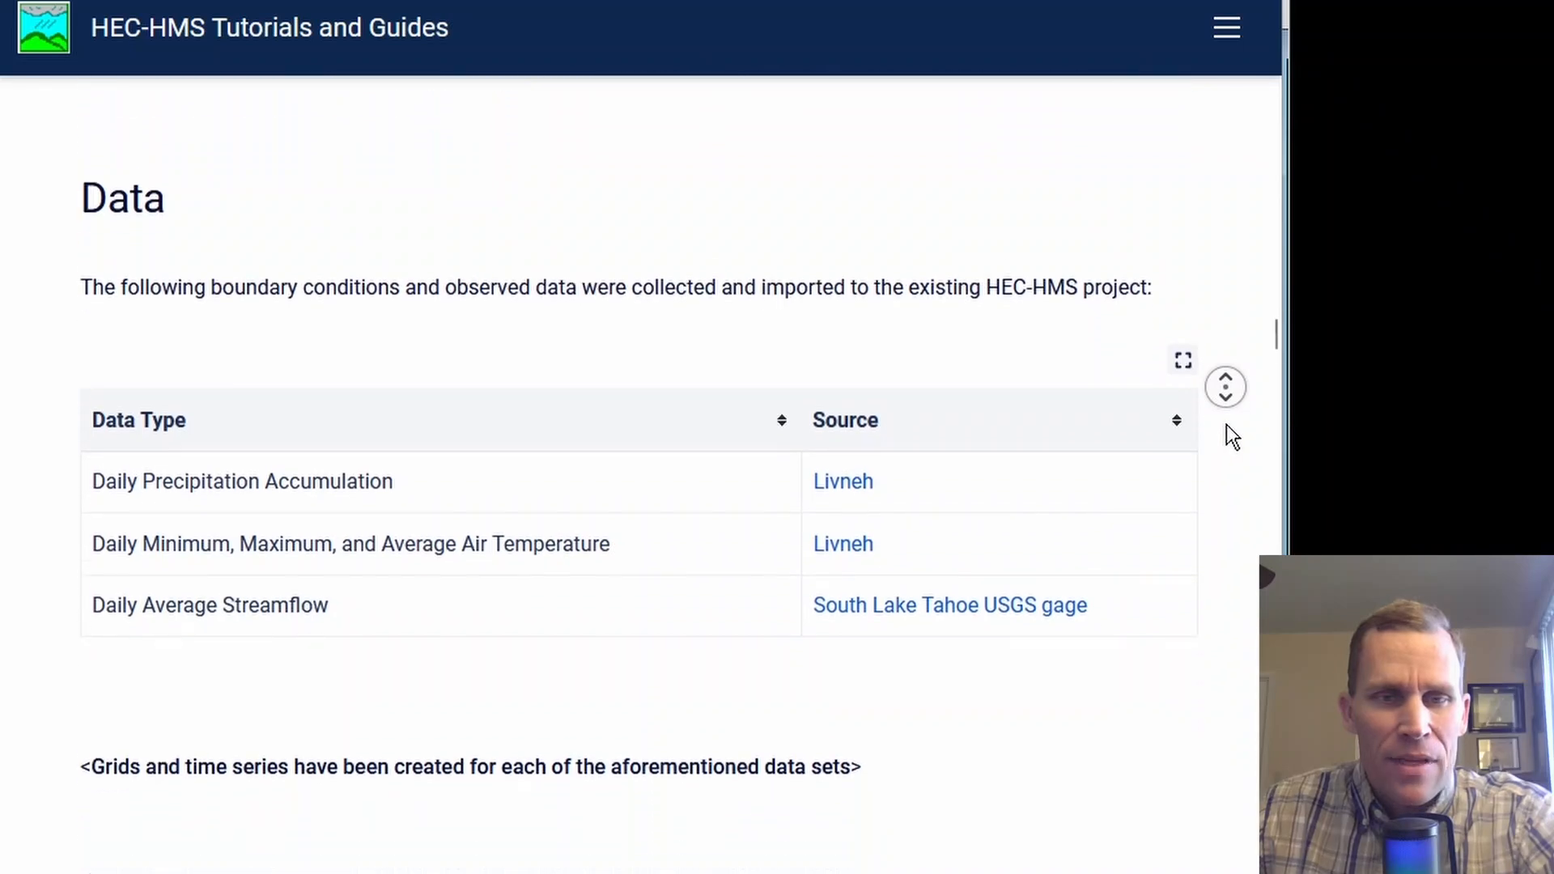
middle_click(1228, 424)
middle_click(1080, 450)
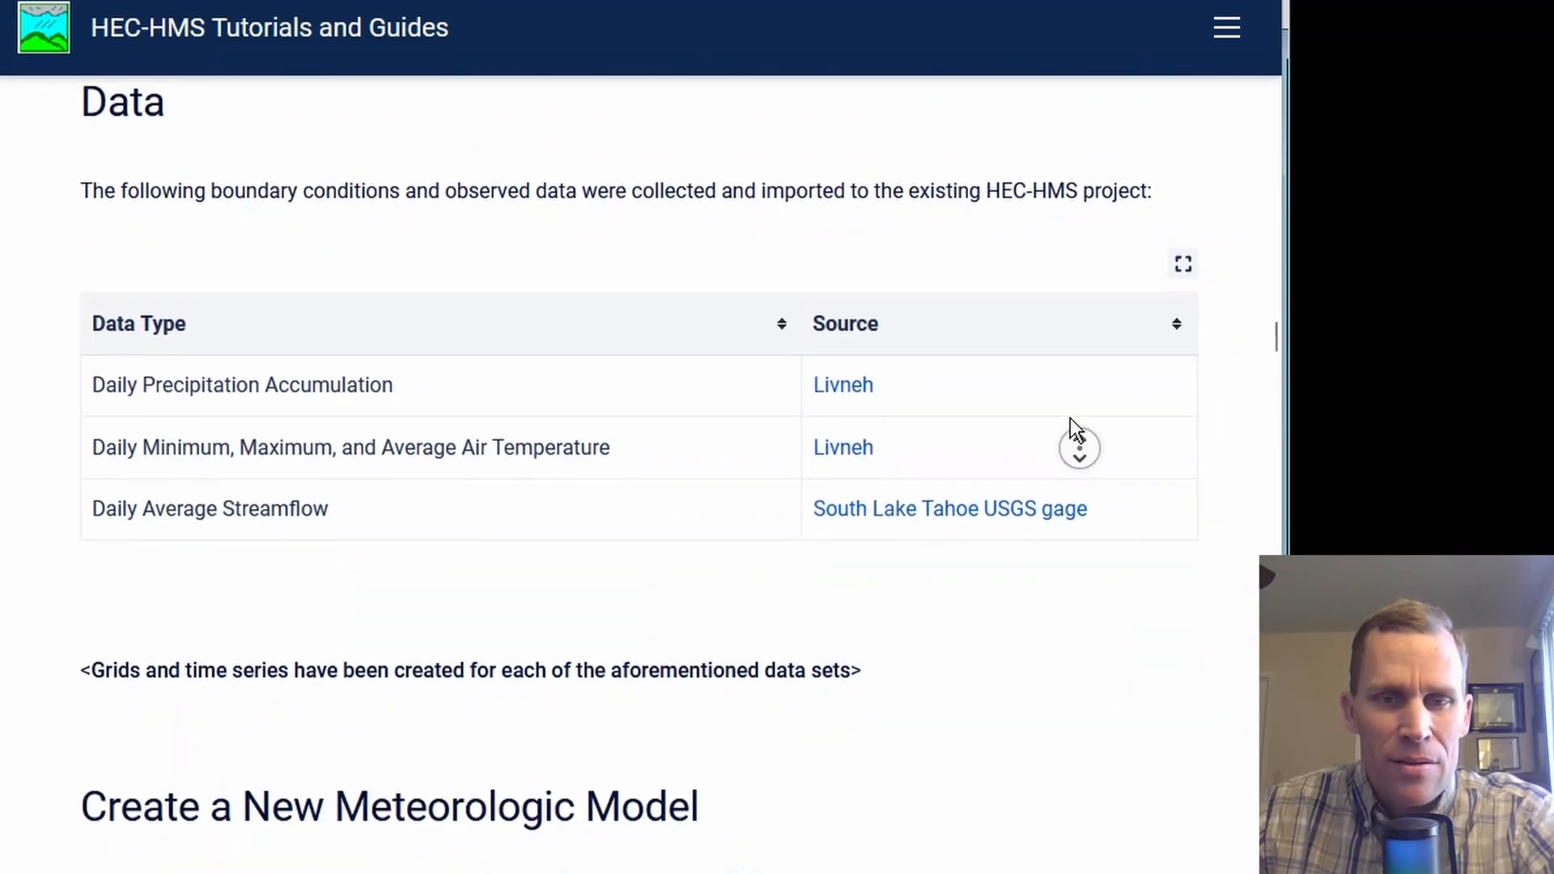
- Switch to HEC-DSSVue and open Livneh_precipitation.dss from the data folder of the Upper_Truckee_River project
middle_click(1070, 417)
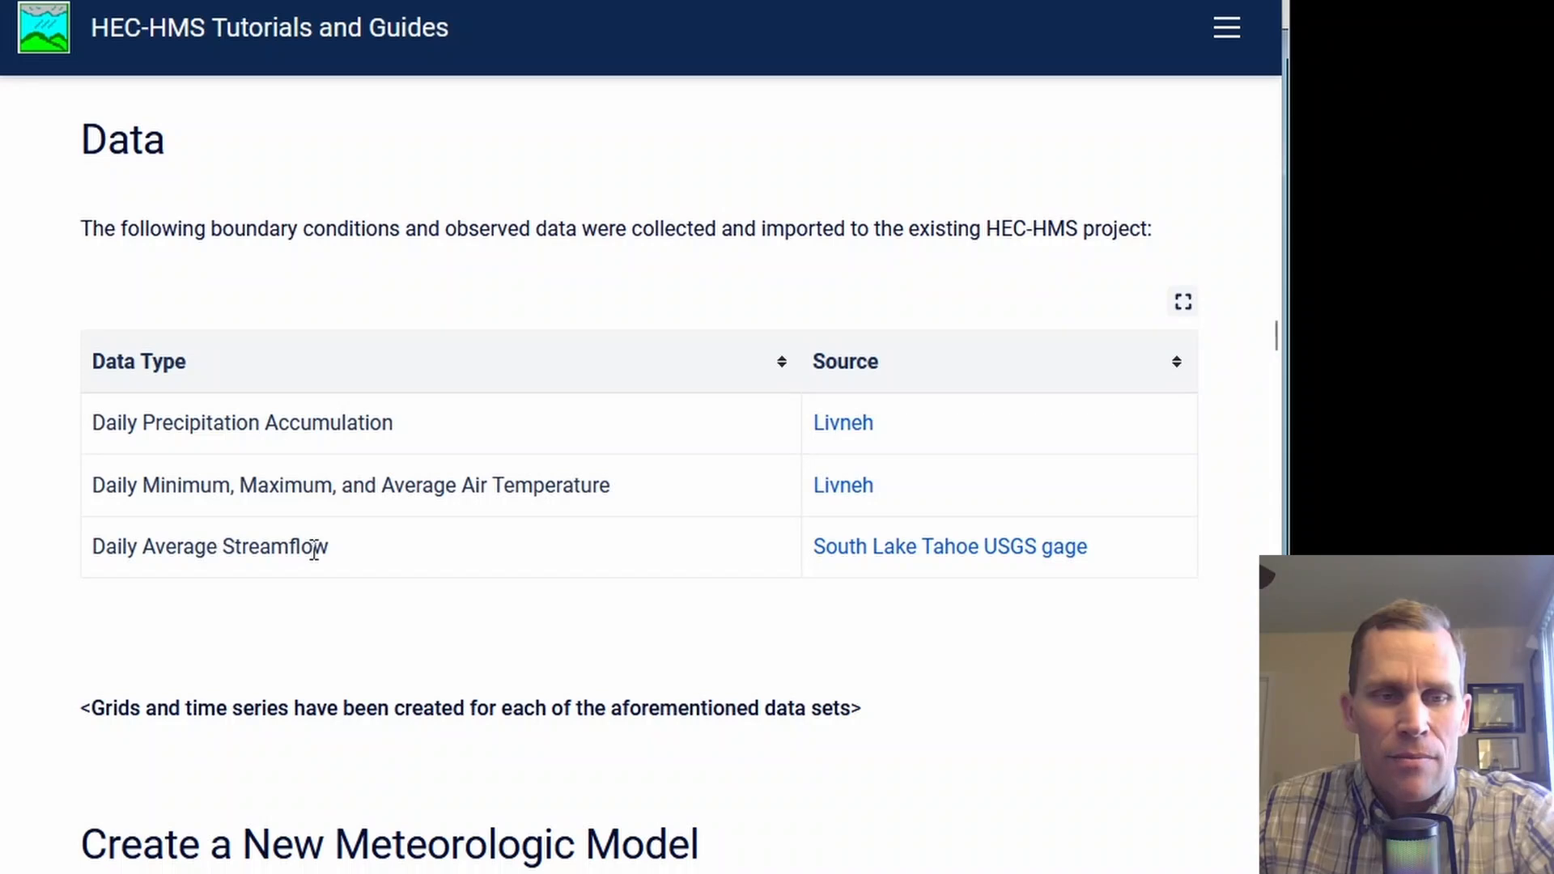
key(alt+Tab)
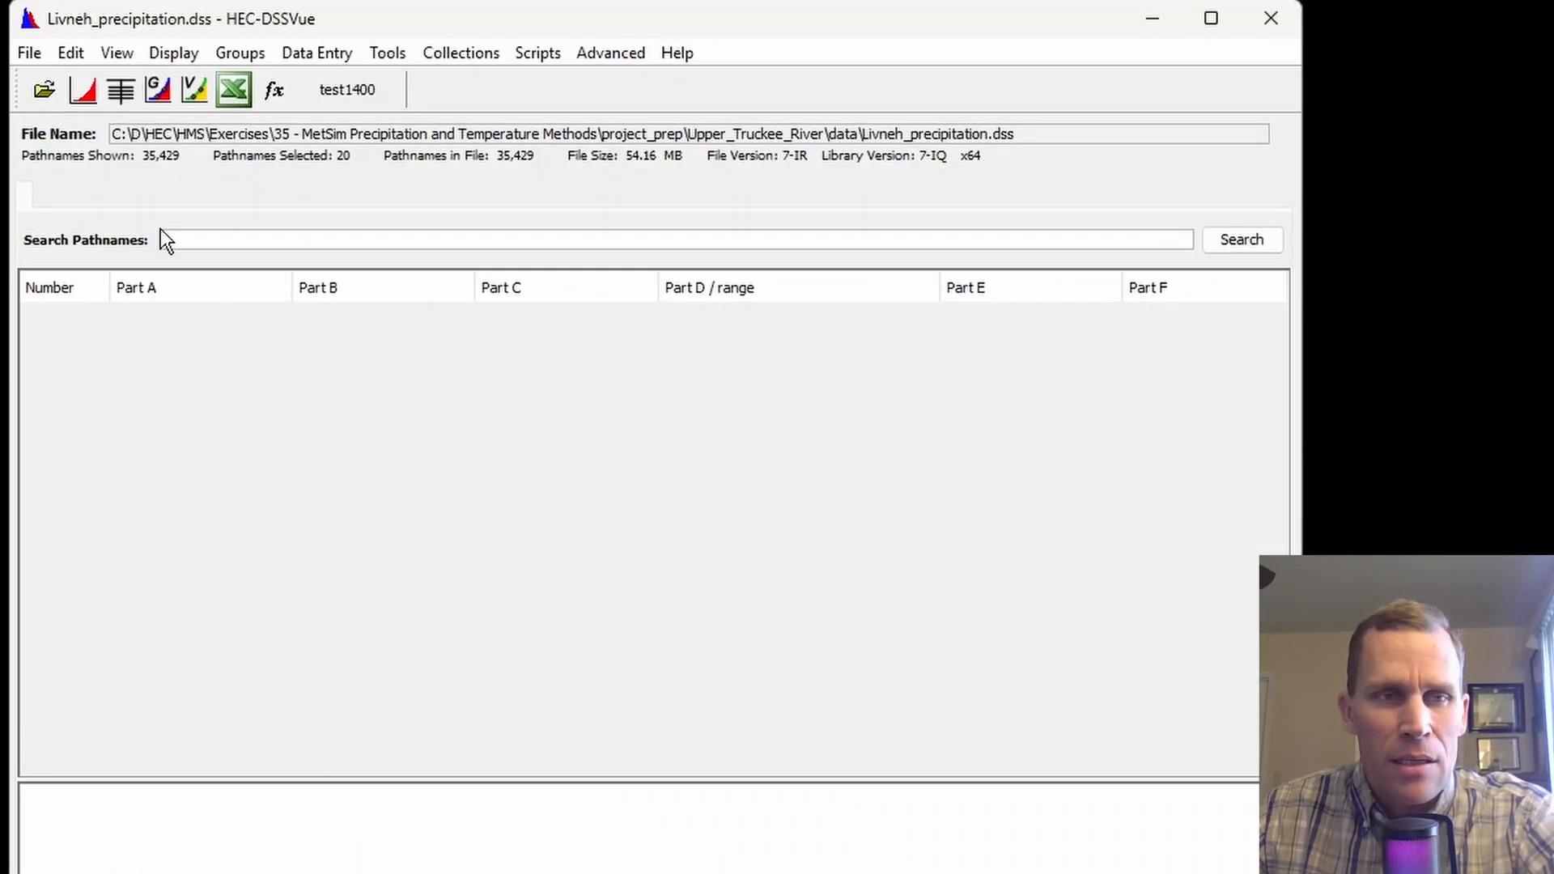
click(43, 87)
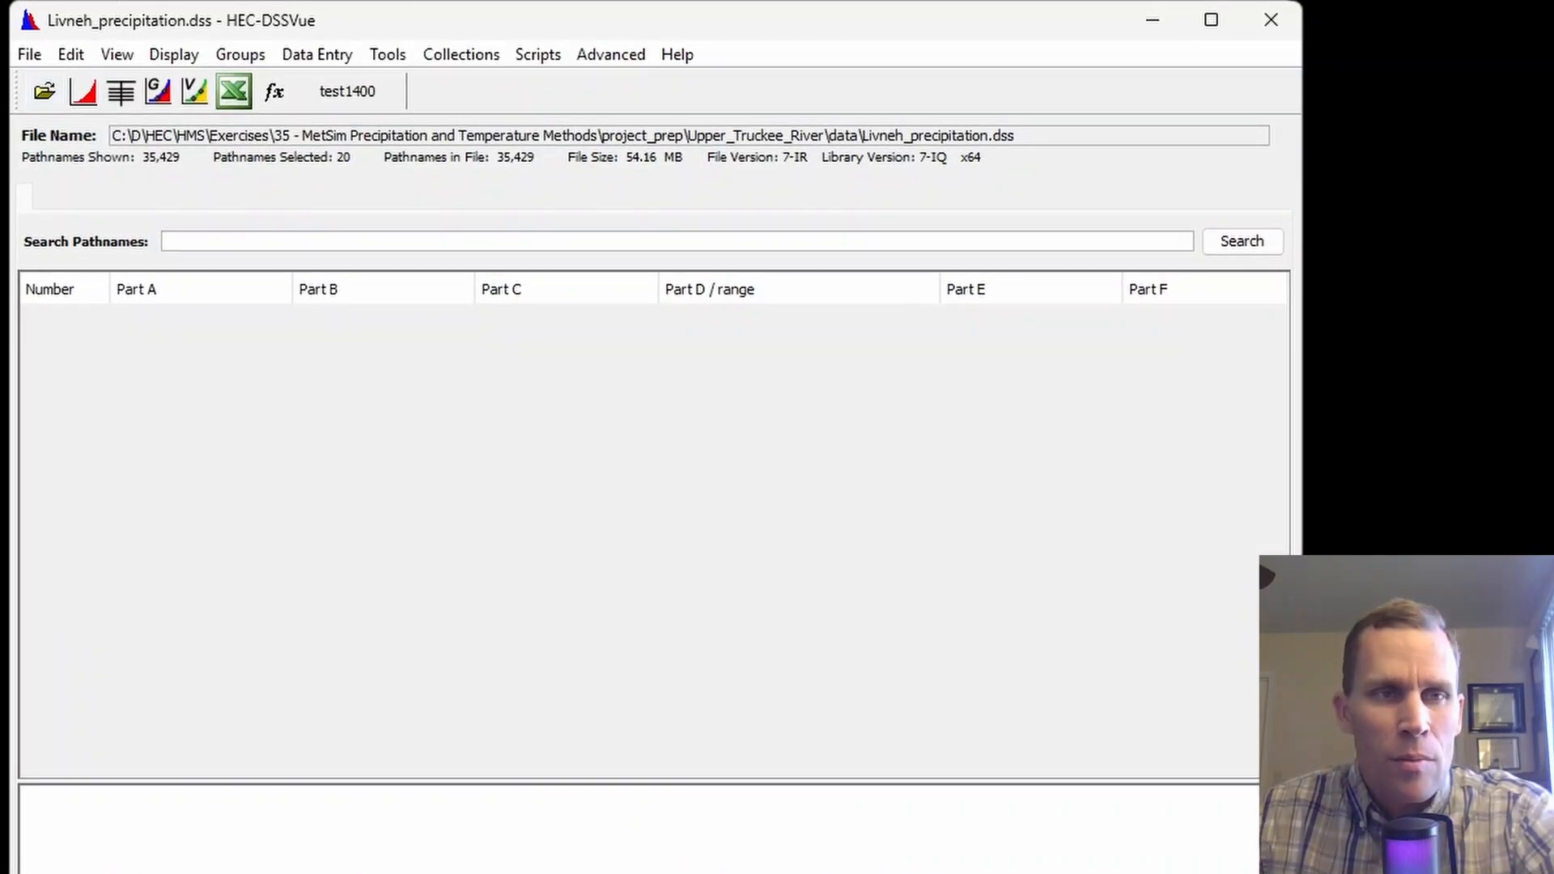
click(30, 57)
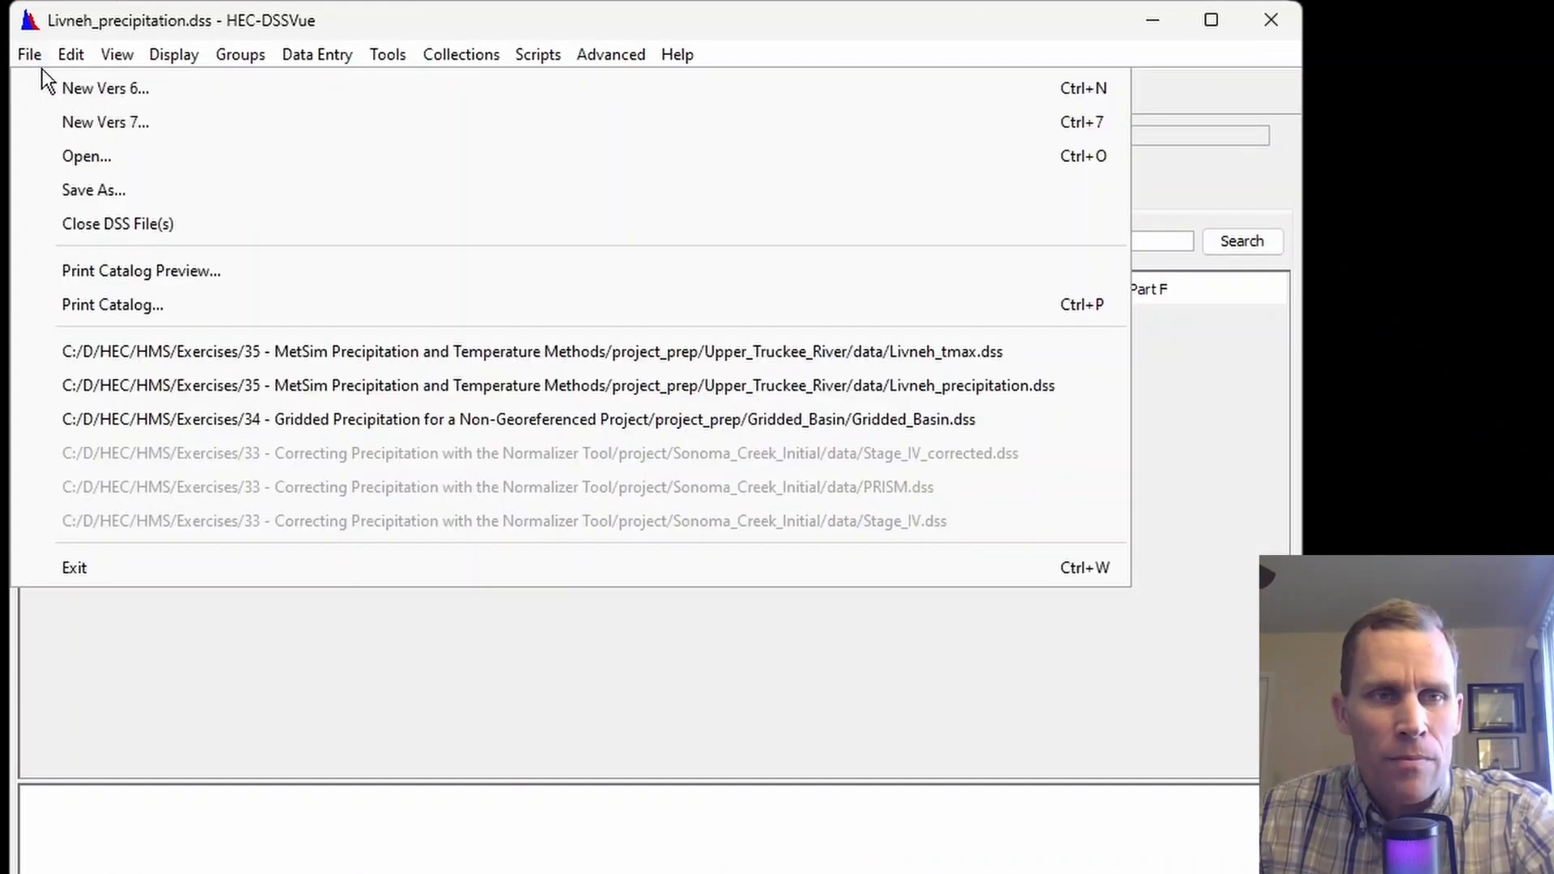
click(70, 155)
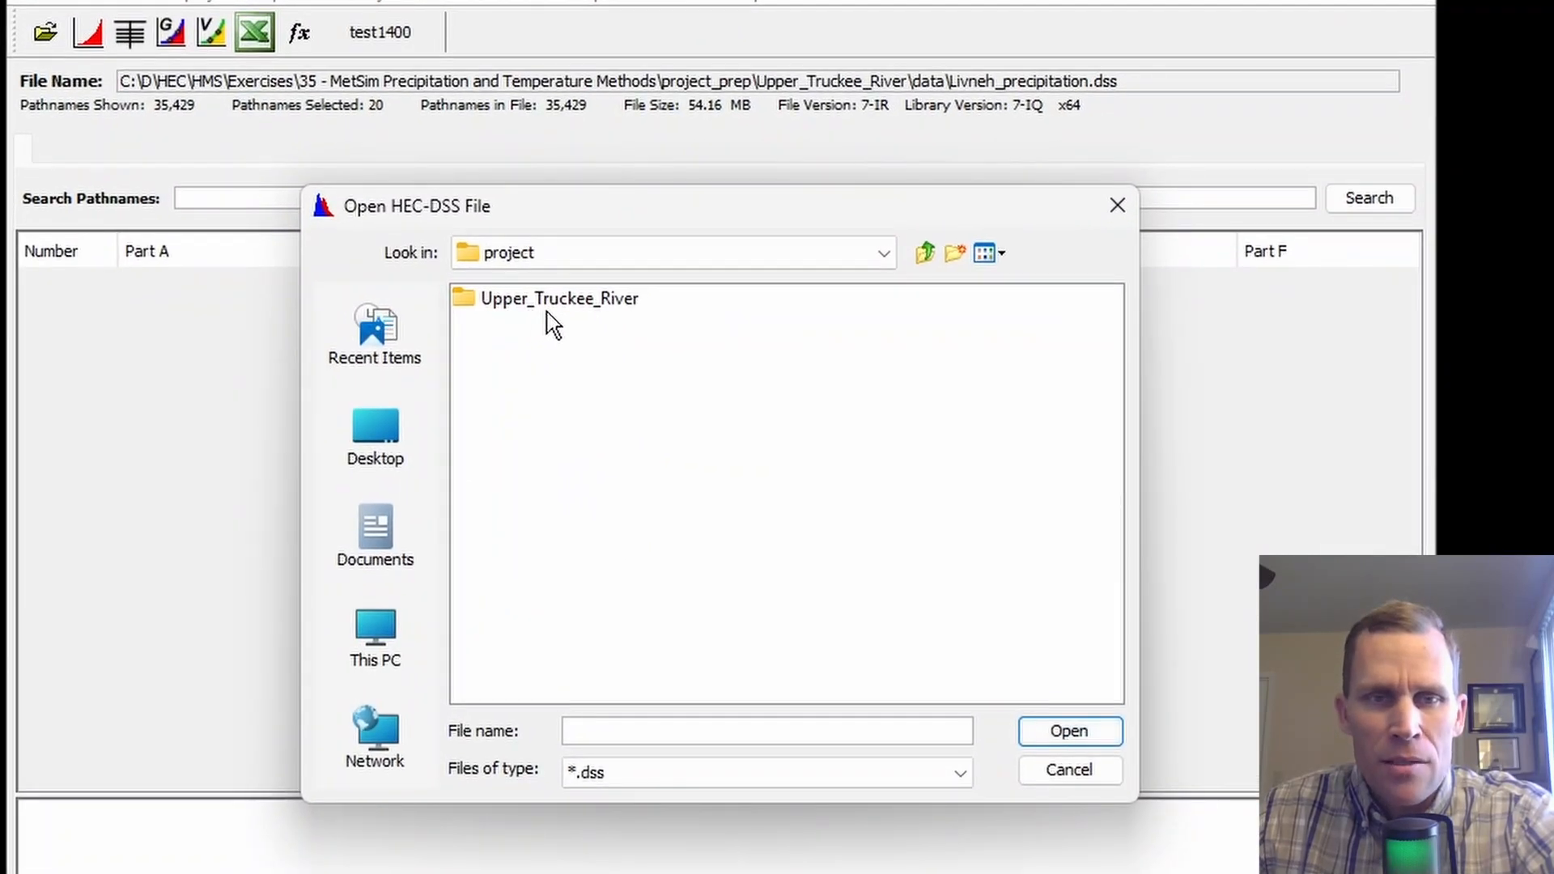
double_click(553, 323)
double_click(504, 327)
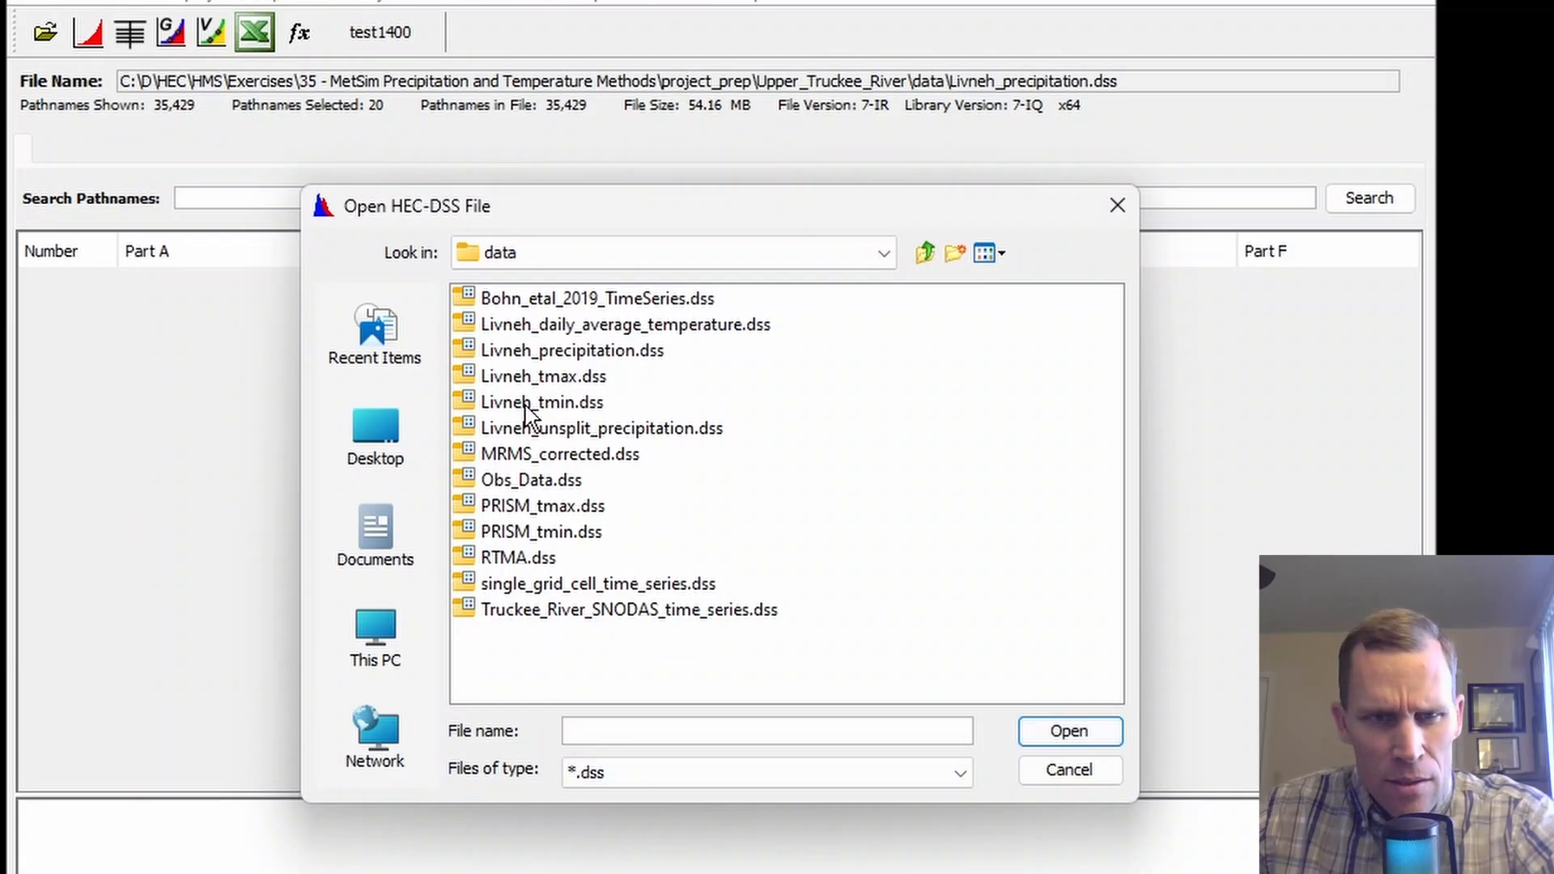
click(508, 356)
click(1079, 734)
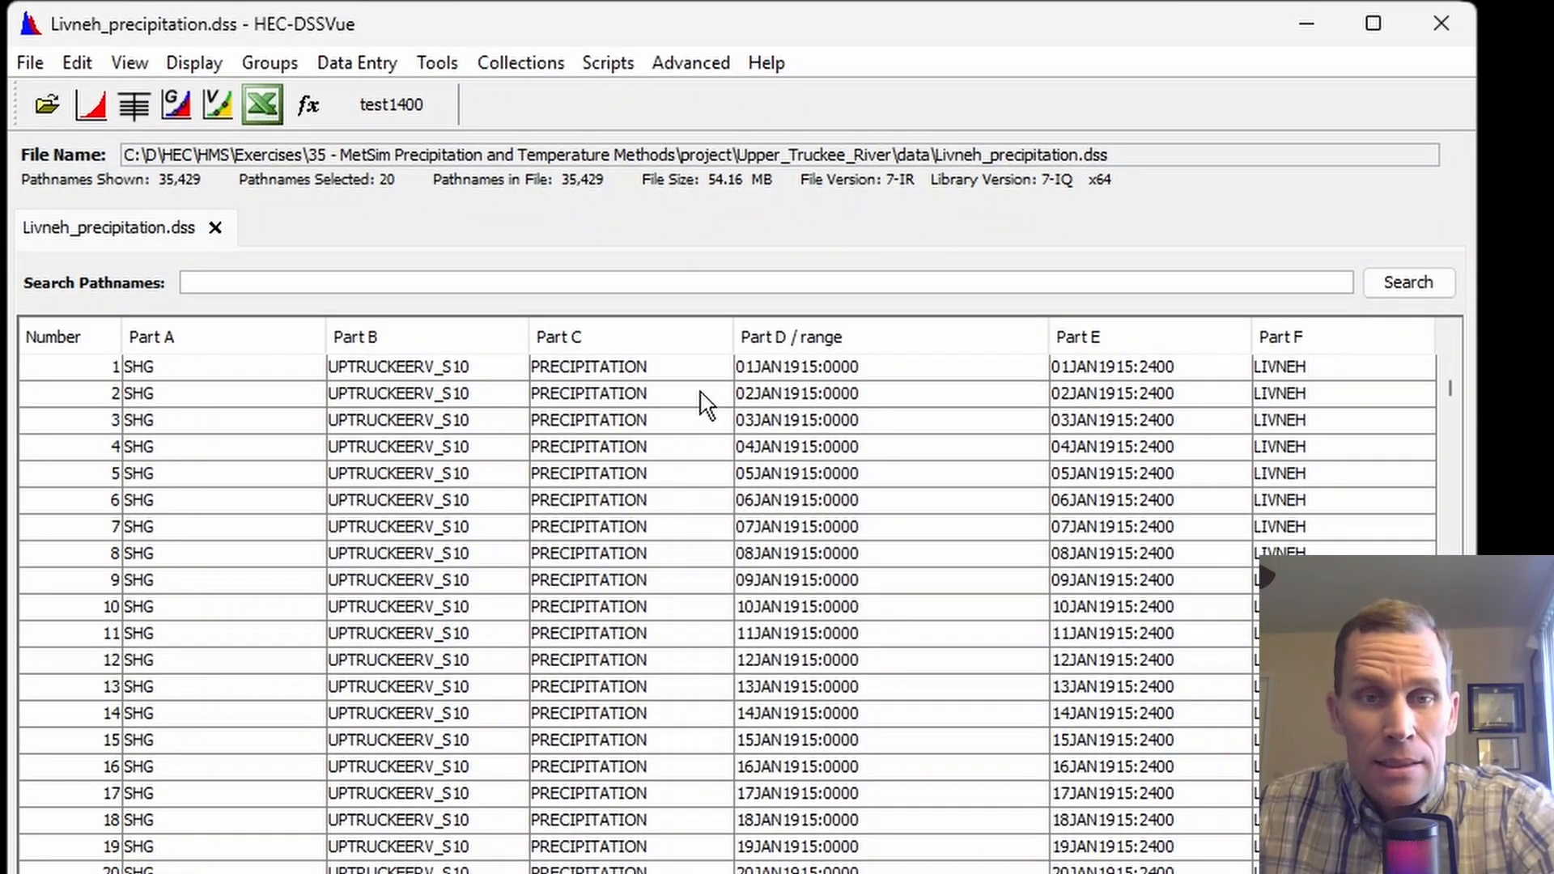
- Examine the list of precipitation records from the first to the last pathname and return to the first record
click(667, 372)
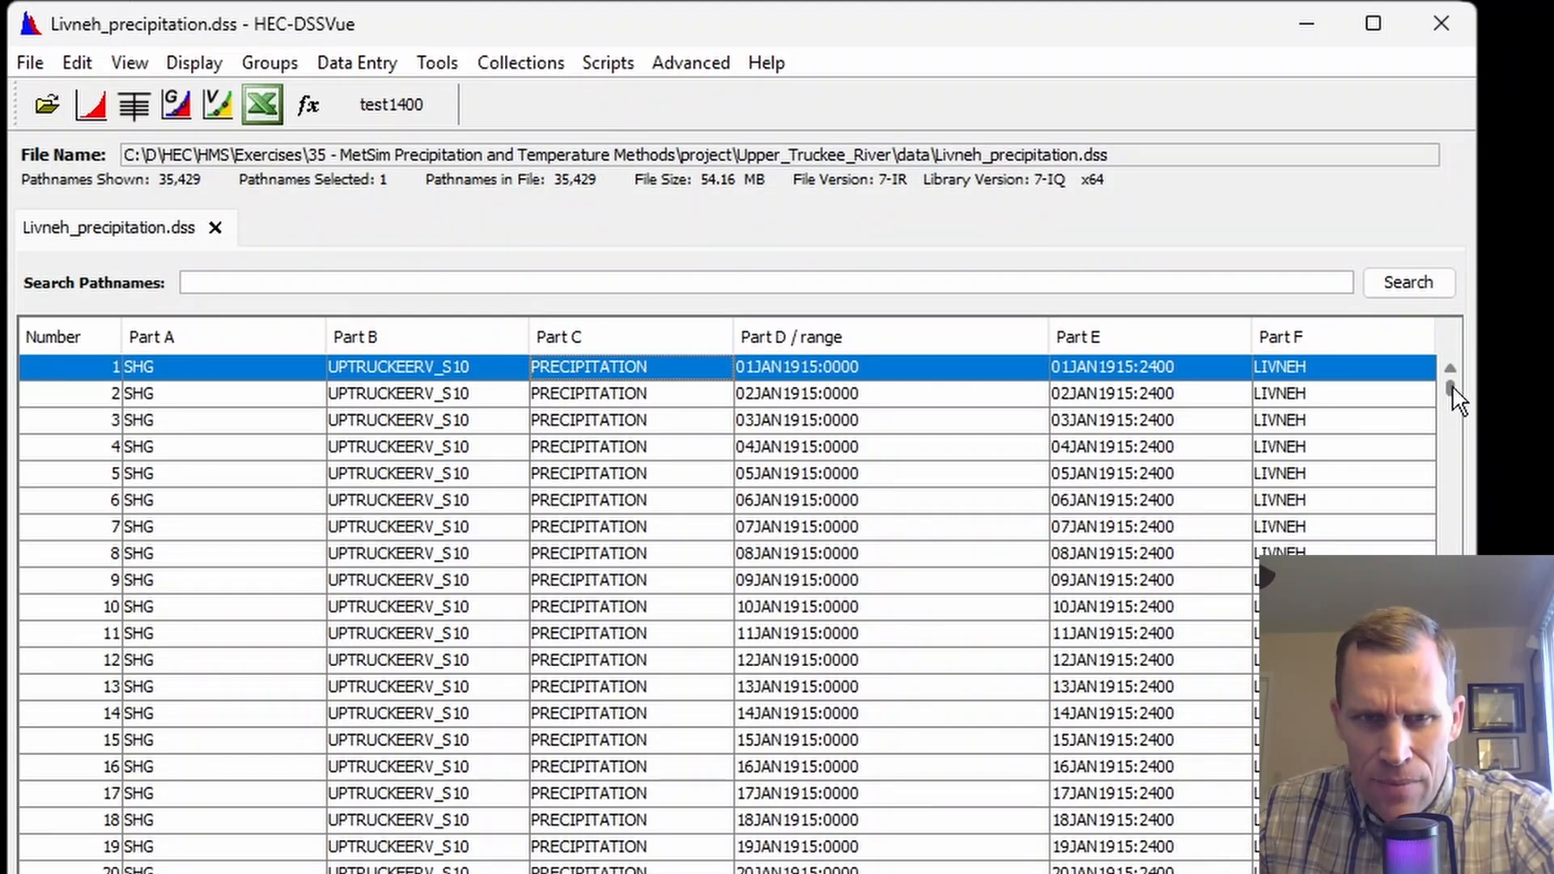
drag(1457, 397, 1457, 863)
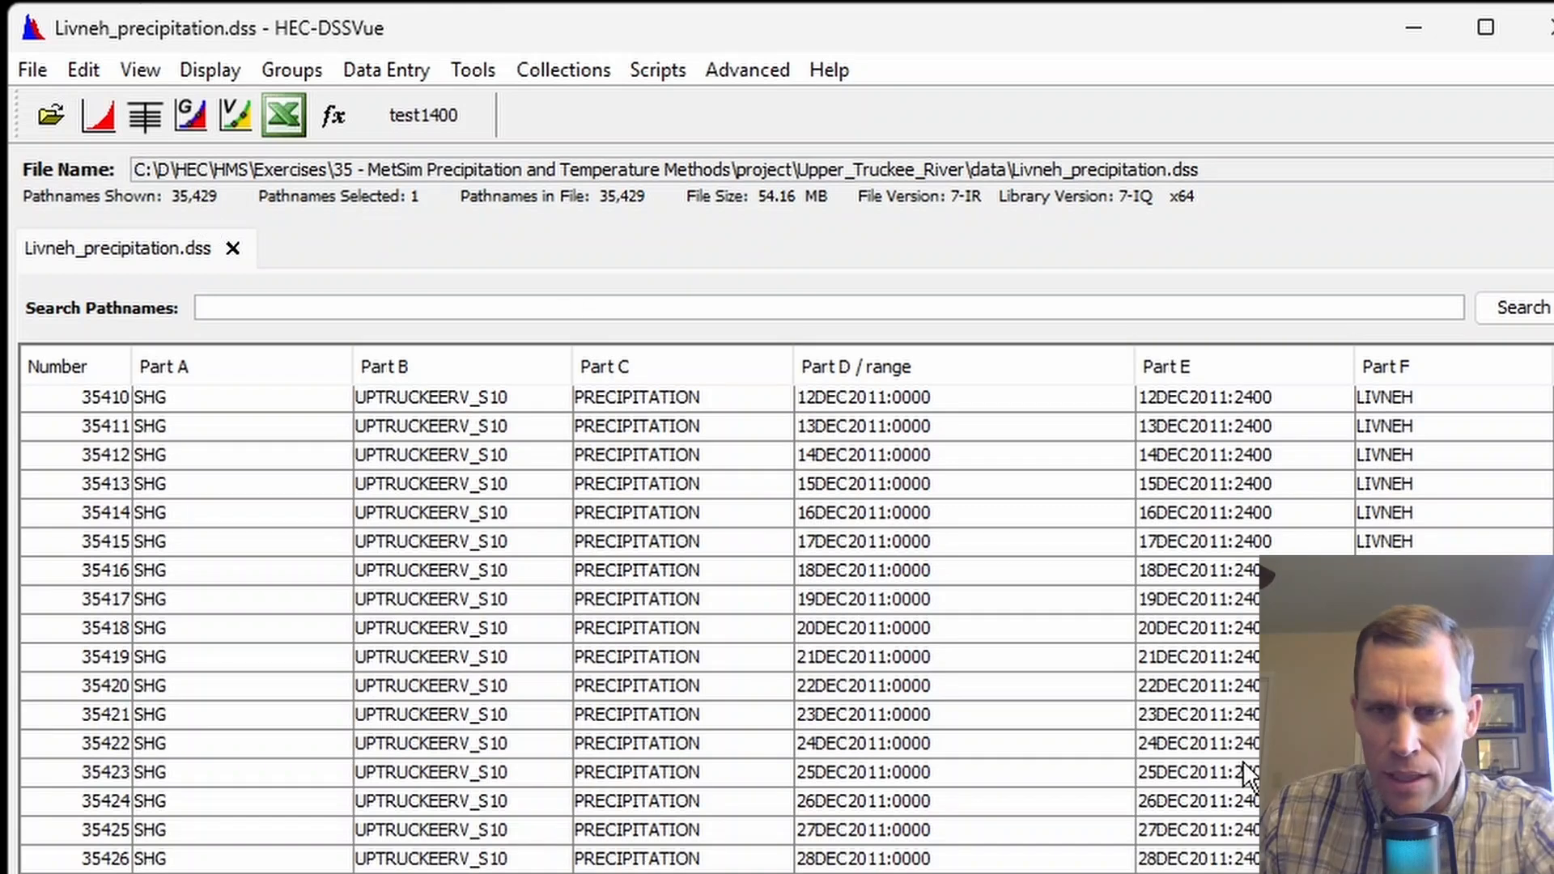
scroll(785, 631, up, 15)
key(ctrl+Home)
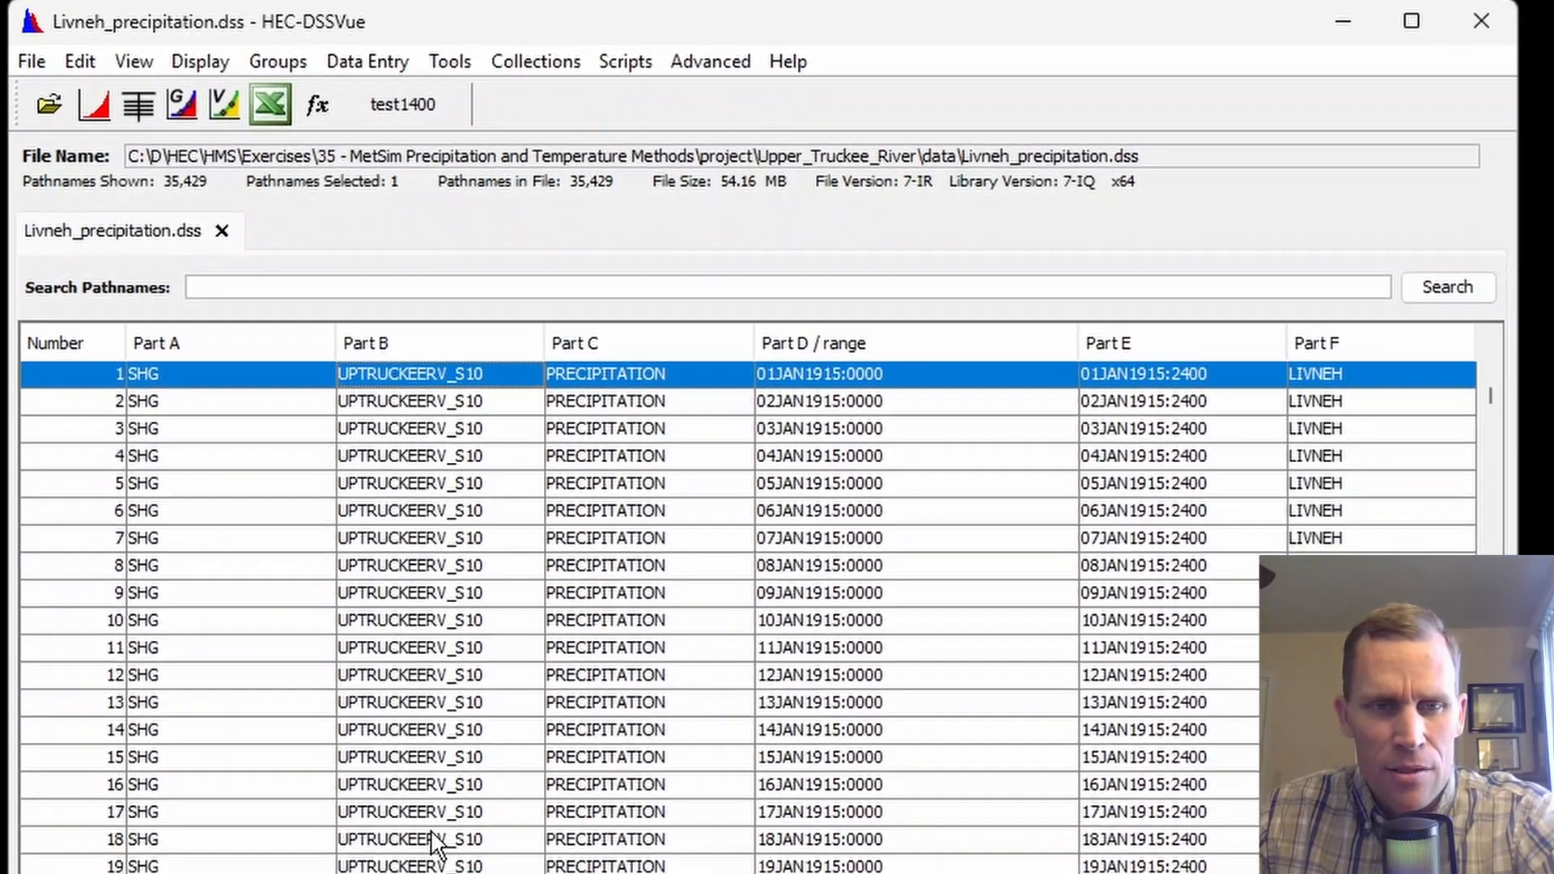
- Plot the first 18 precipitation records, 01JAN1915 to 18JAN1915, and enlarge the grid plot window
shift+click(409, 819)
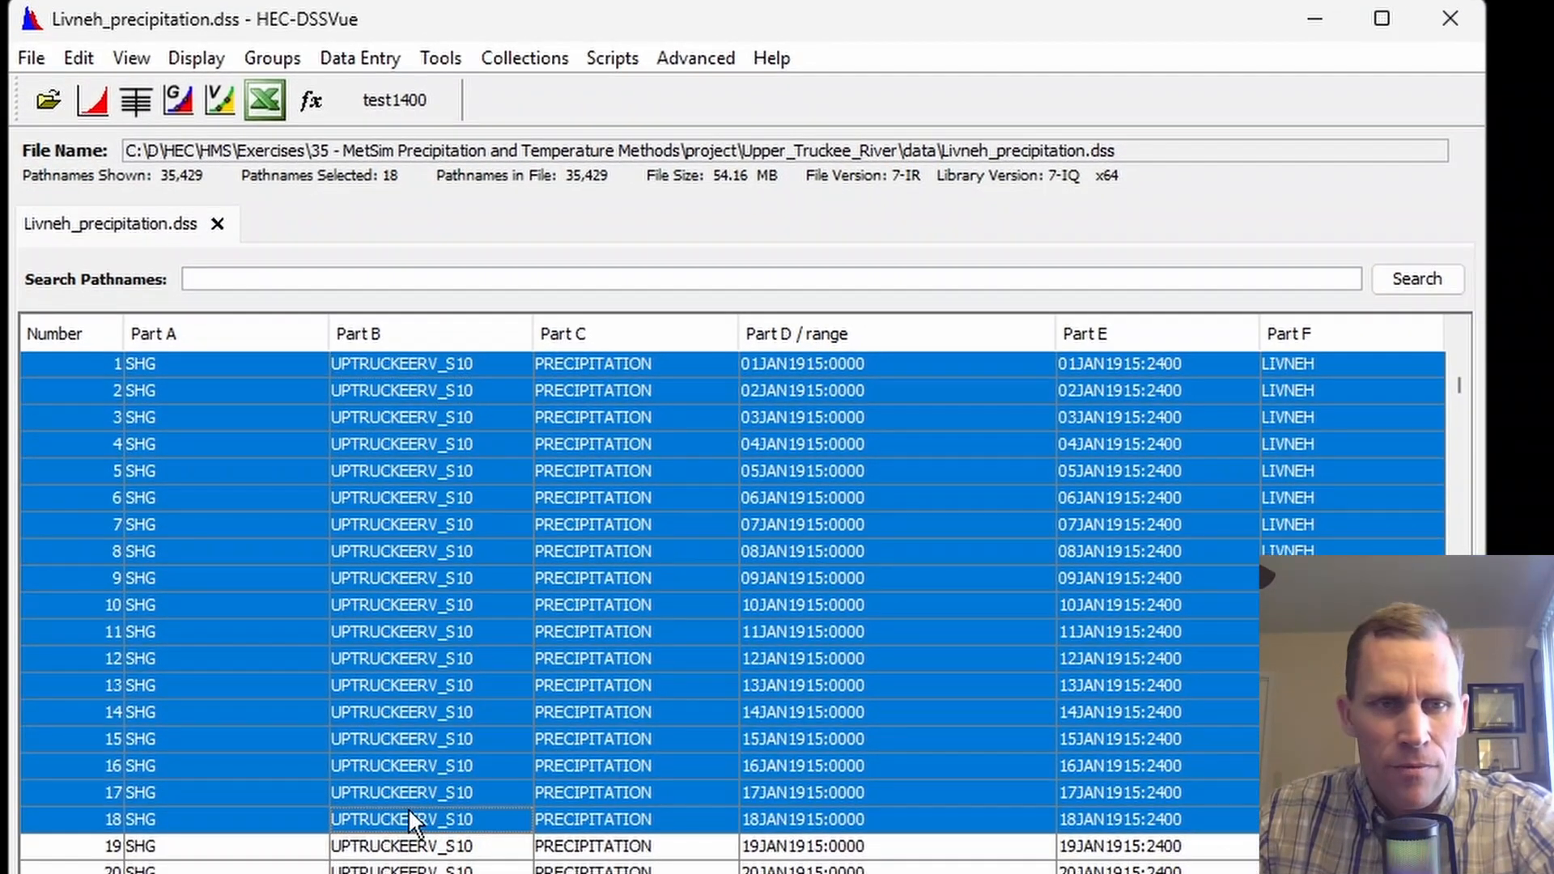
click(91, 100)
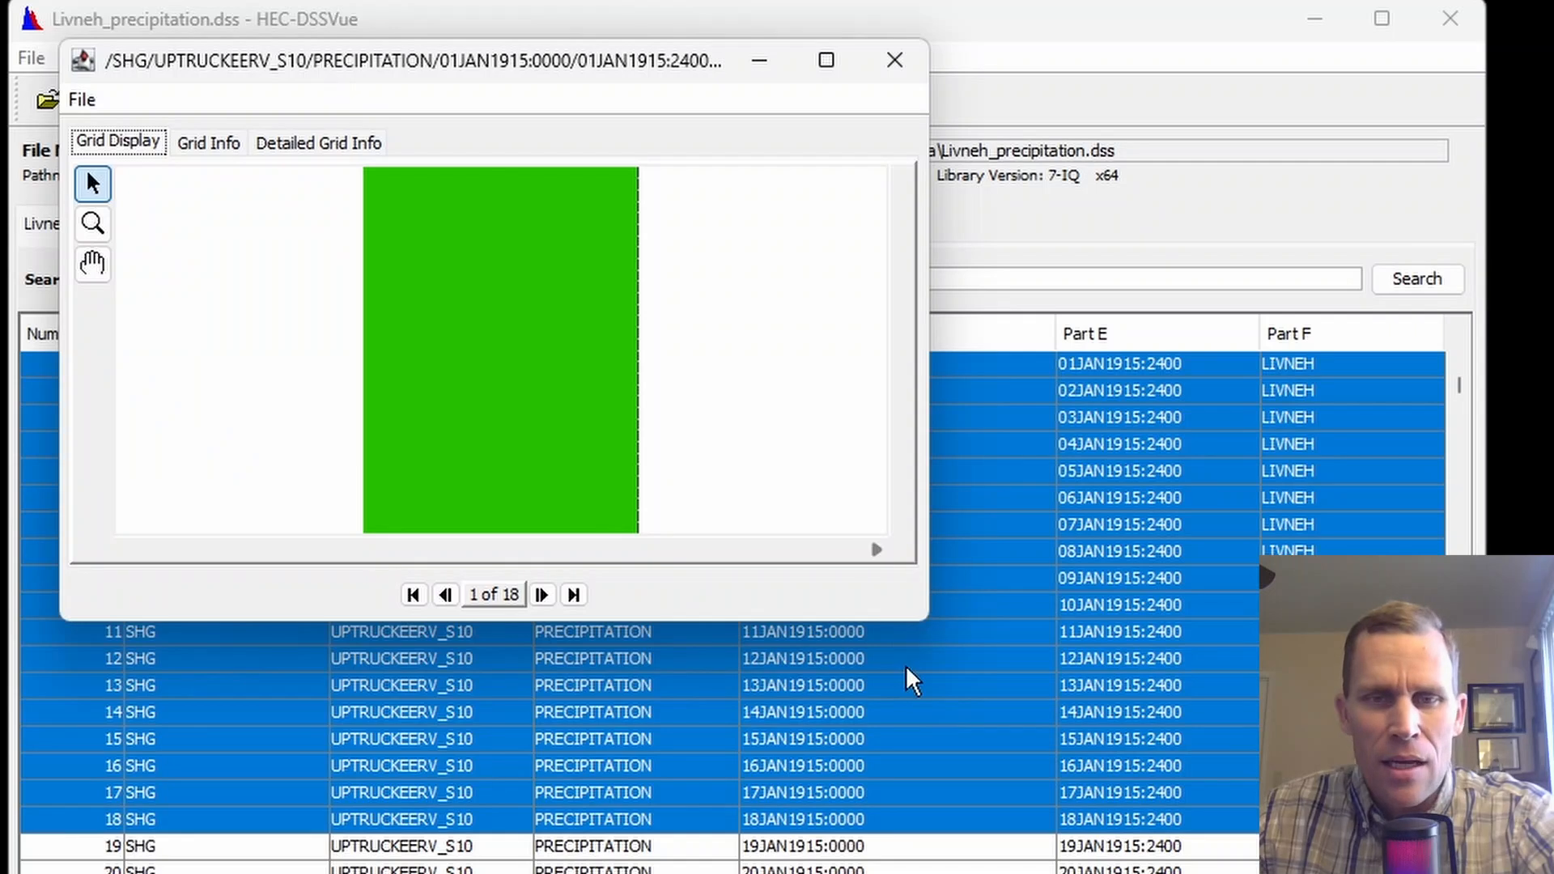
drag(931, 620, 1020, 873)
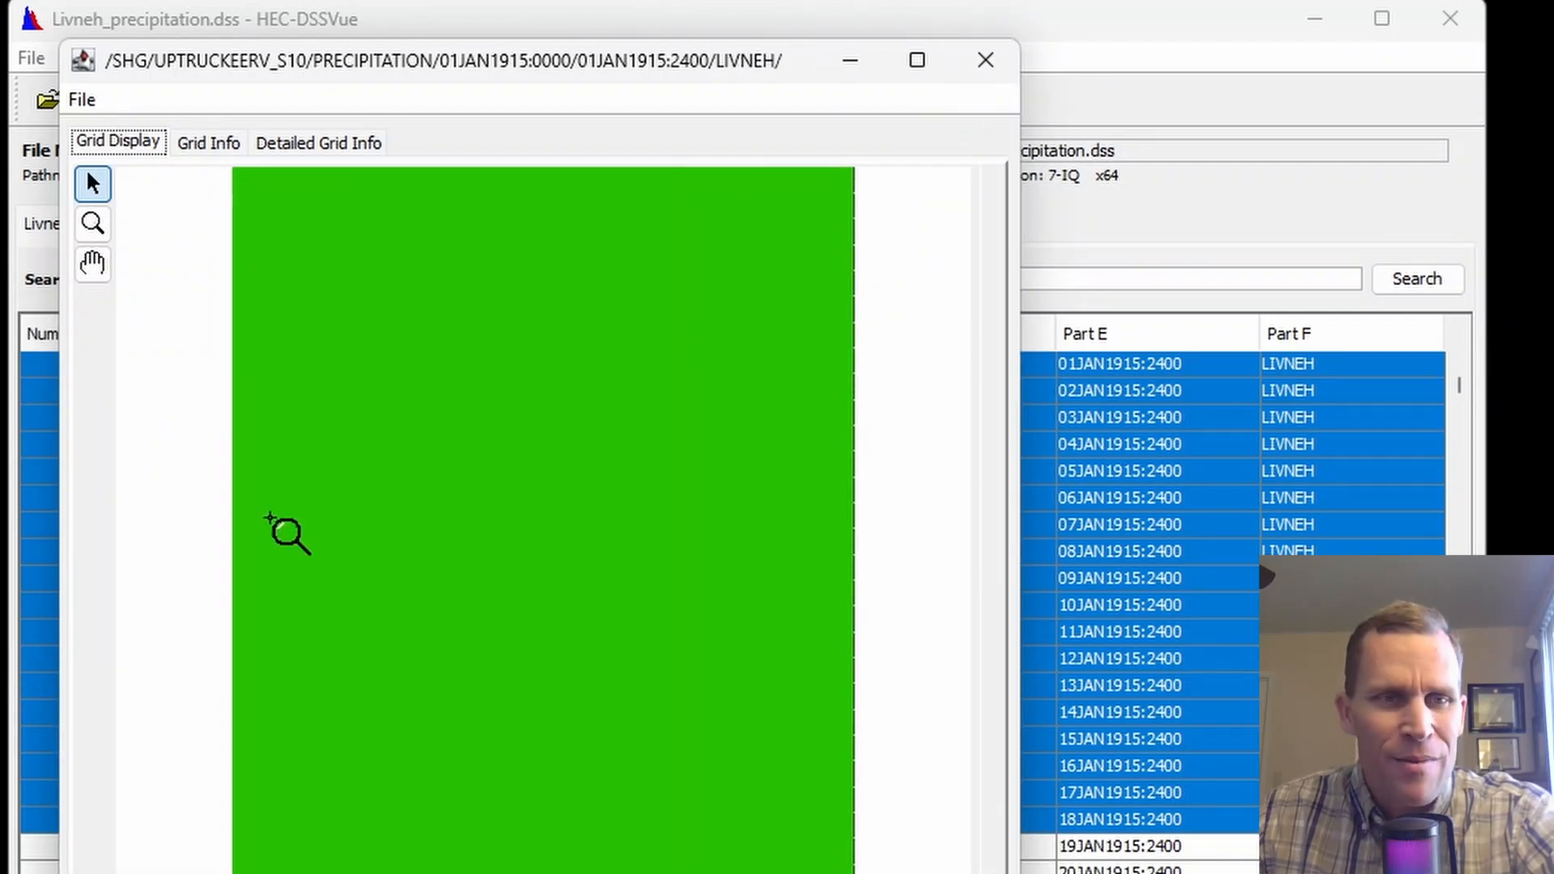
- Read the basic and detailed grid information of the 01JAN1915 precipitation grid and return to its grid display
click(210, 146)
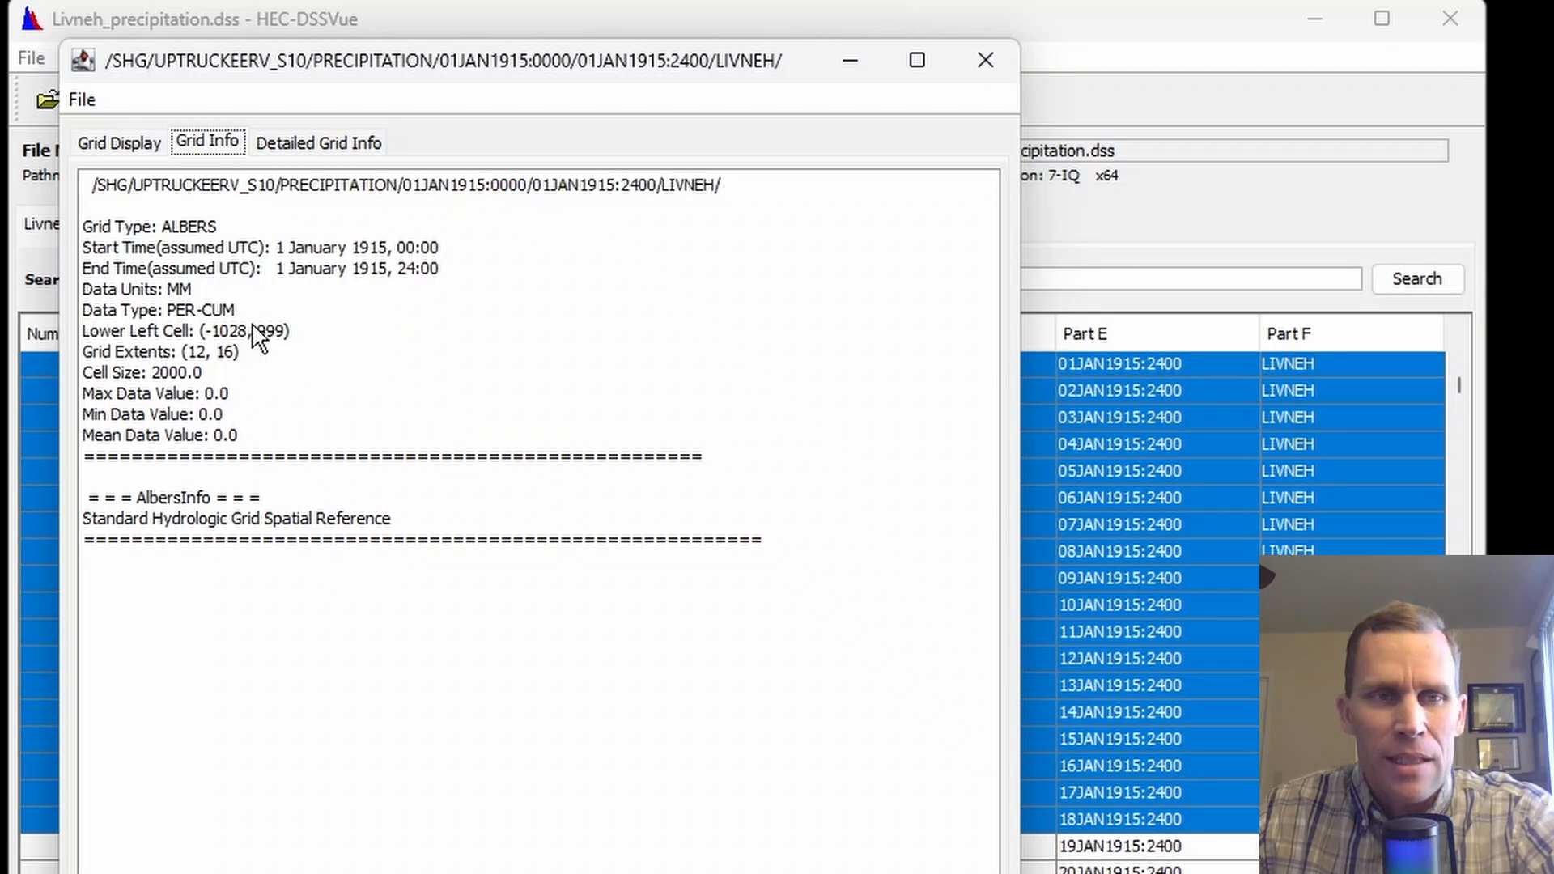
click(315, 143)
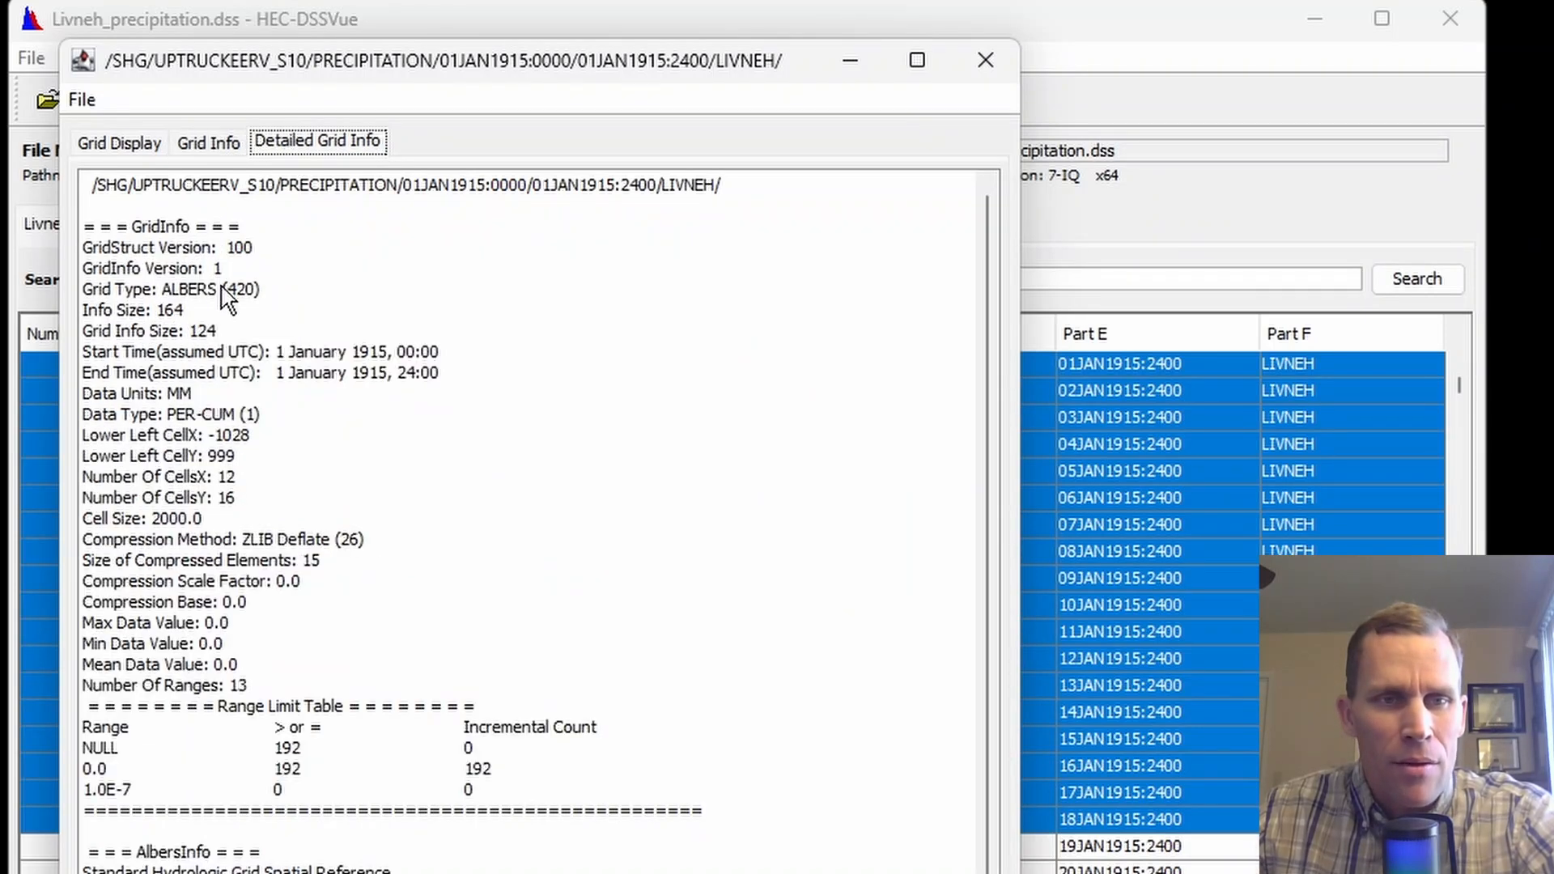
click(134, 147)
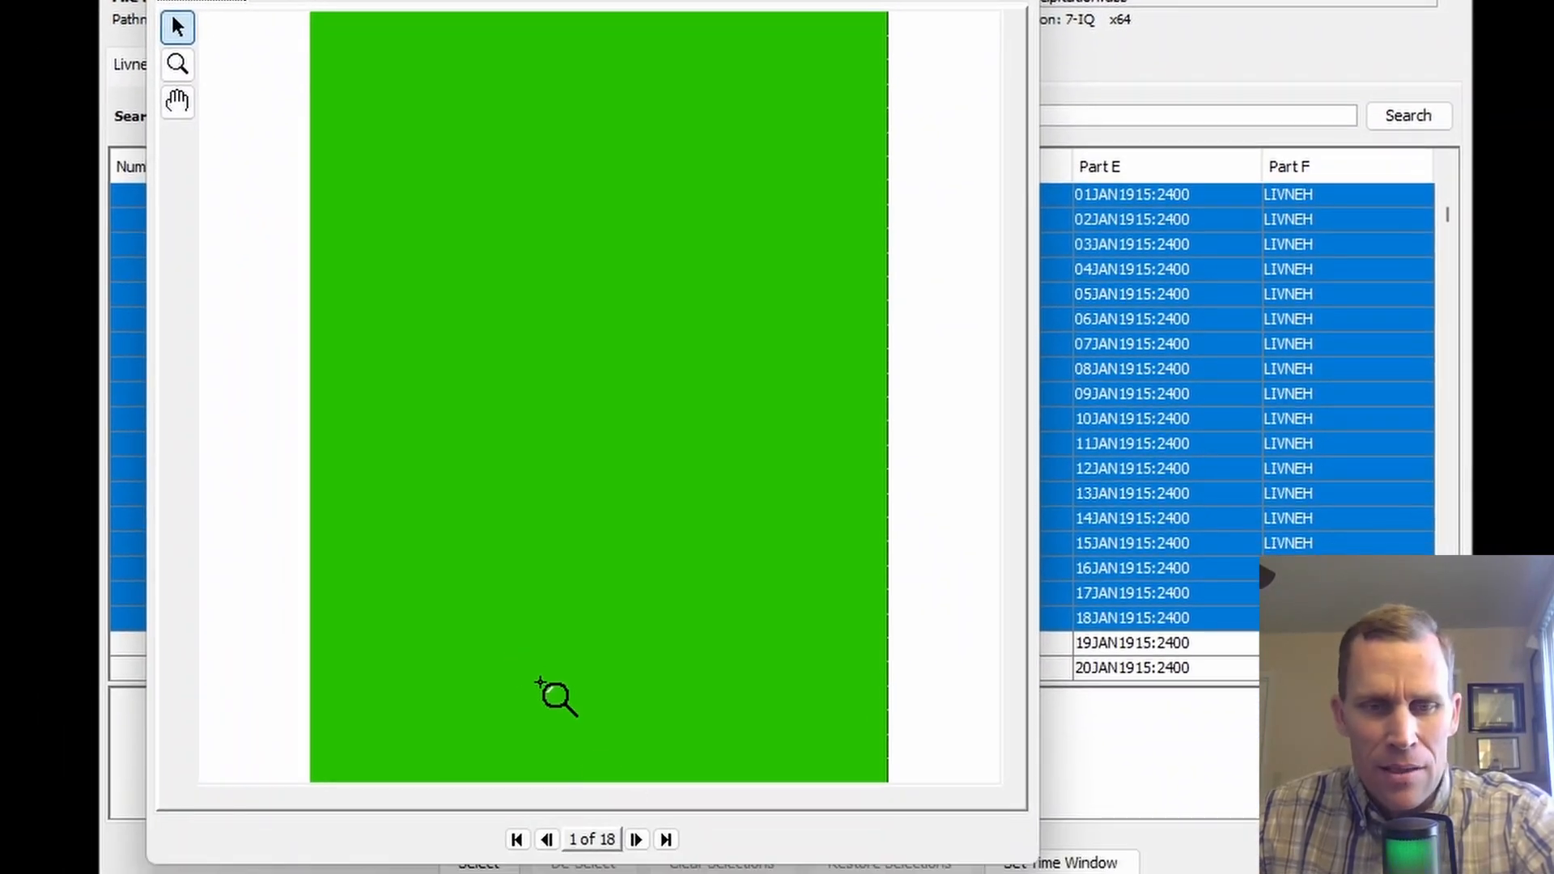
- Step through the daily precipitation grids up to 07JAN1915, close the plot and reduce the selection to record 9
click(637, 840)
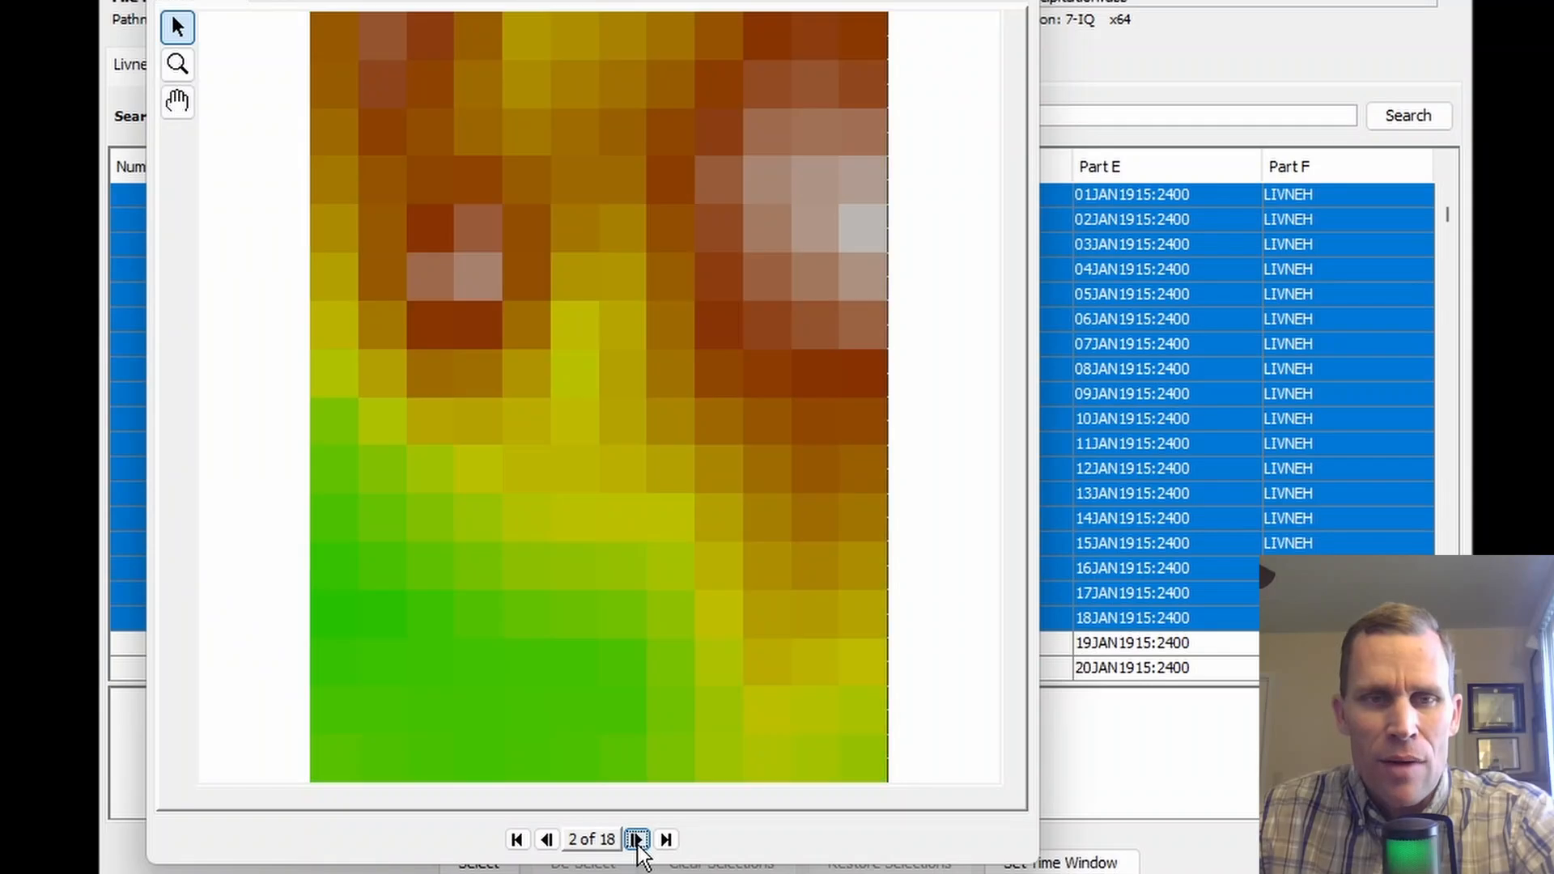
click(637, 840)
click(637, 839)
click(637, 840)
click(637, 840)
click(637, 839)
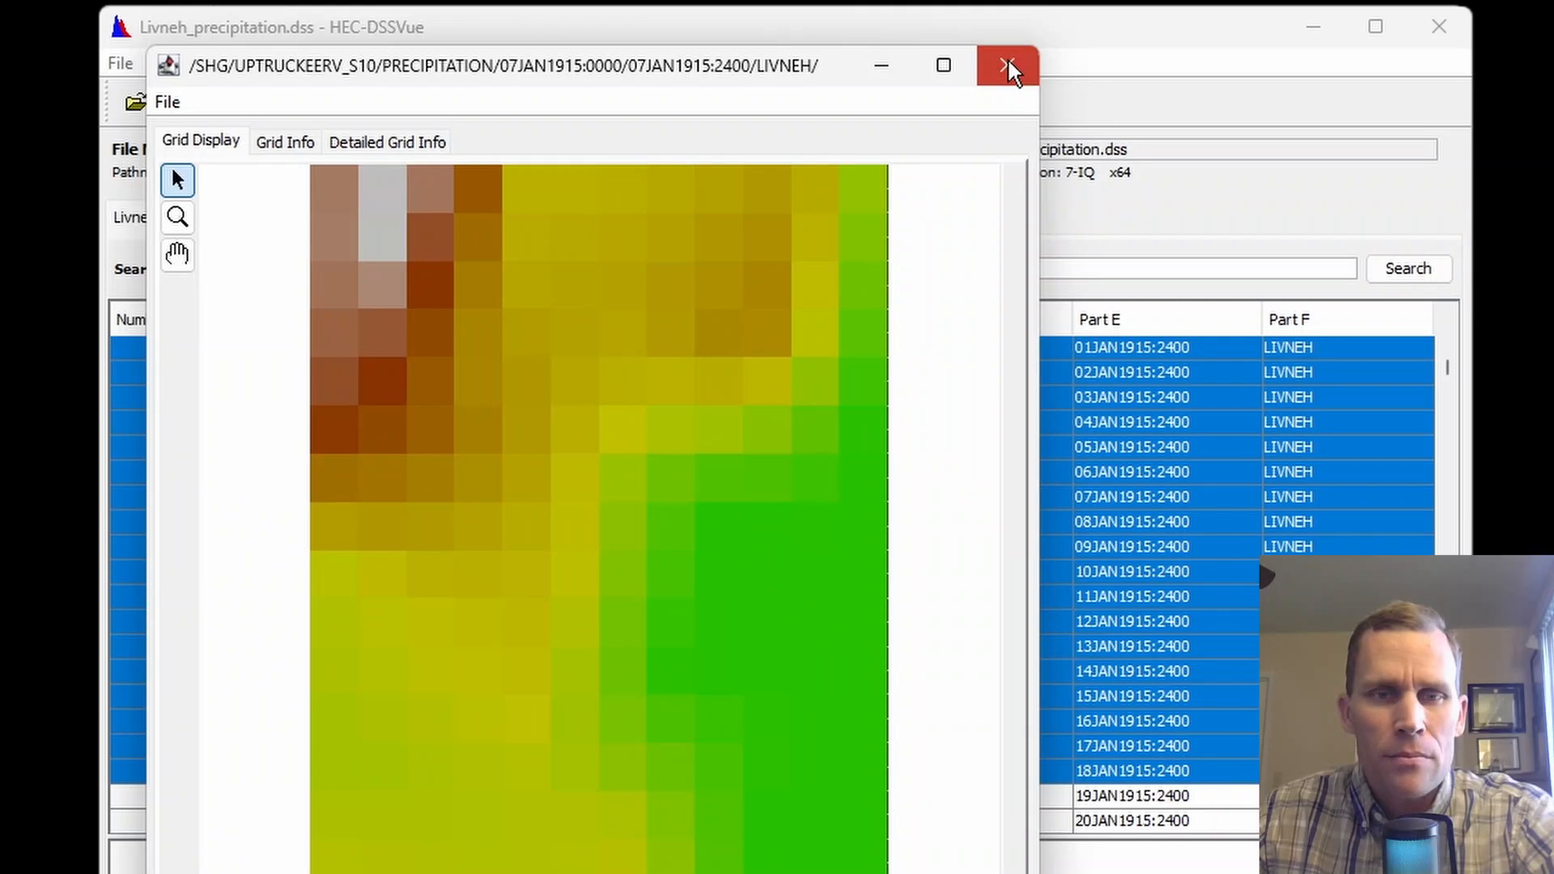
click(1007, 60)
click(610, 555)
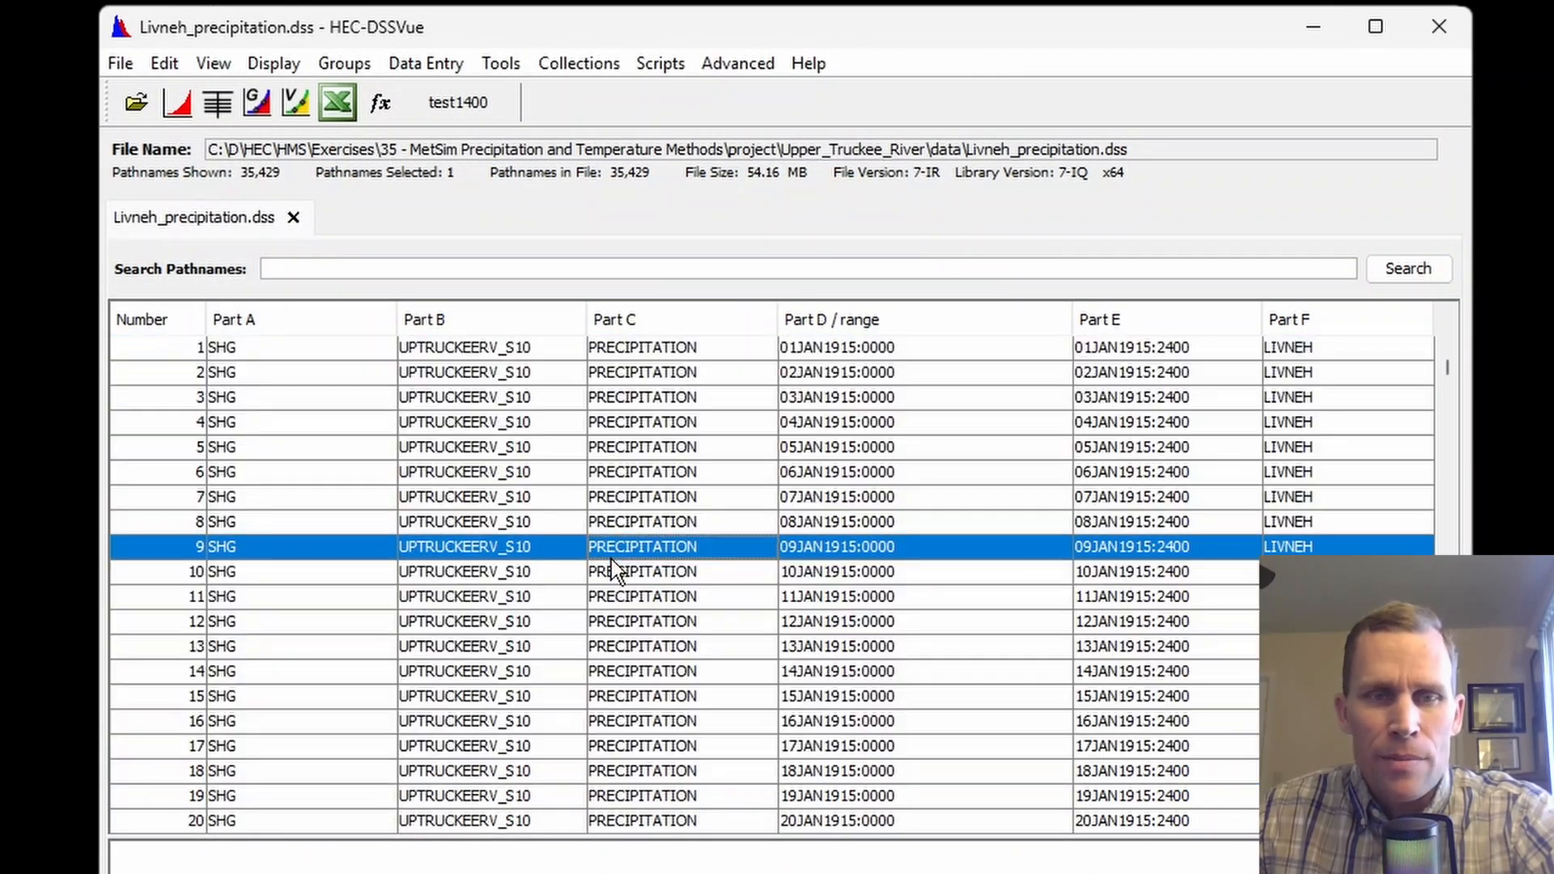
- Open Livneh_tmax.dss from the same data folder
key(ctrl+o)
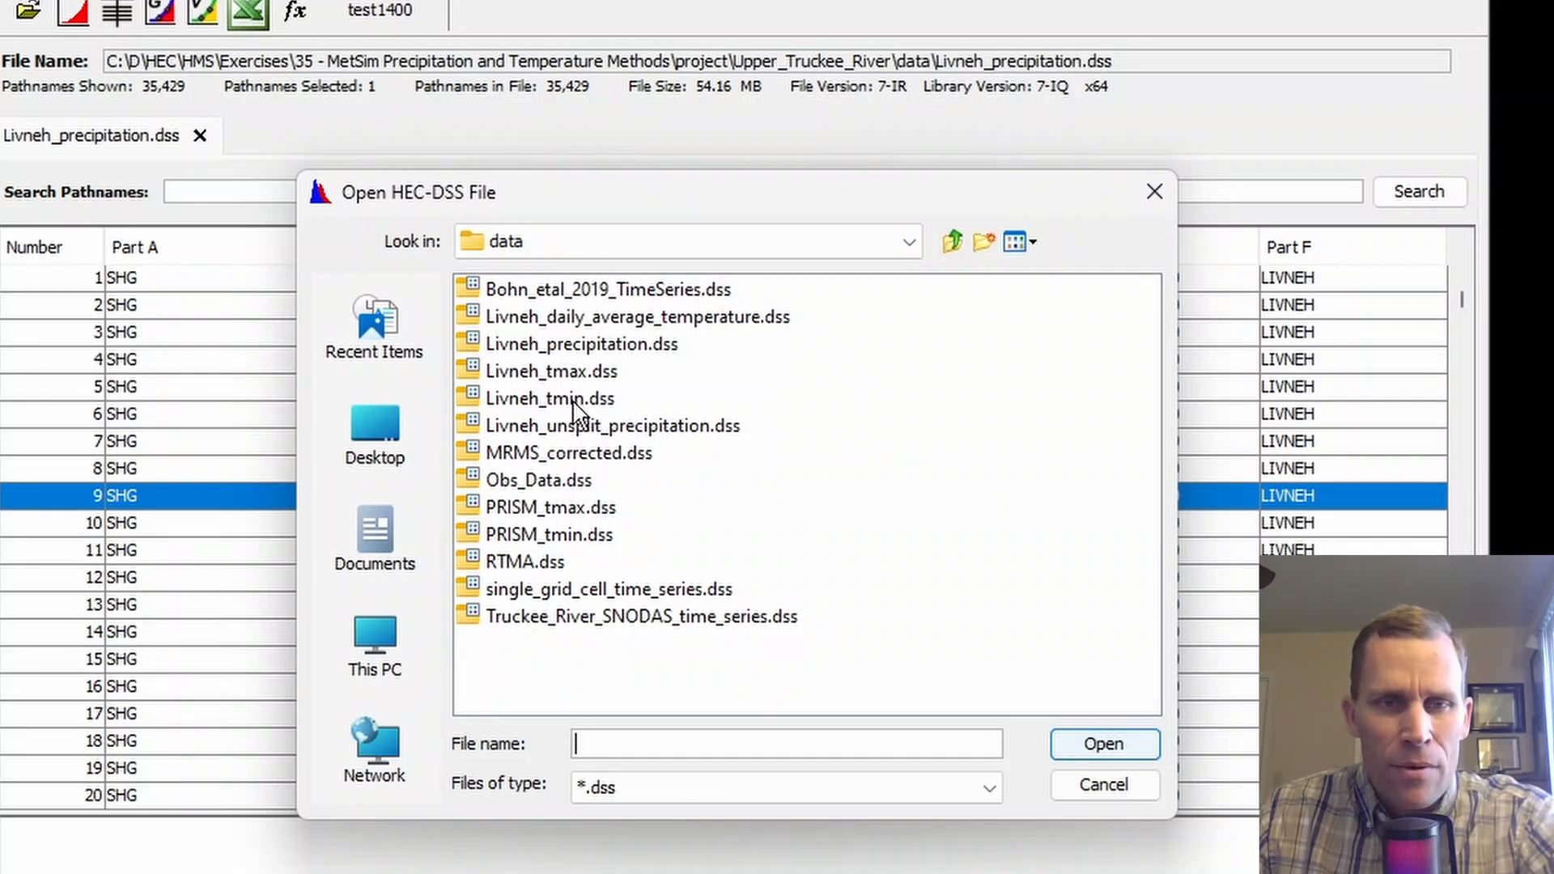
click(539, 371)
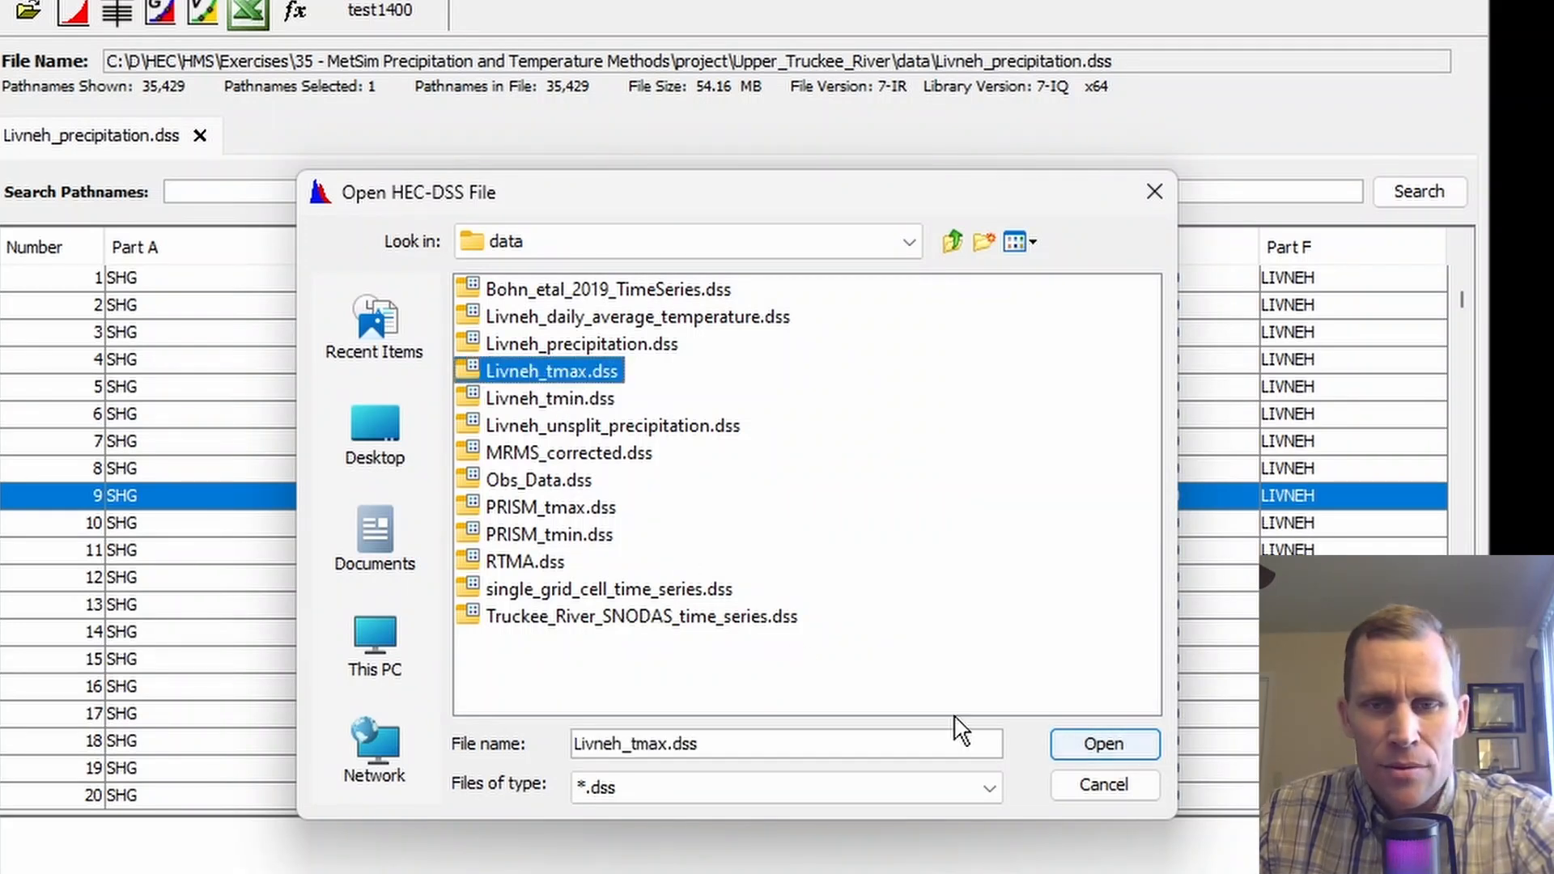
click(1087, 739)
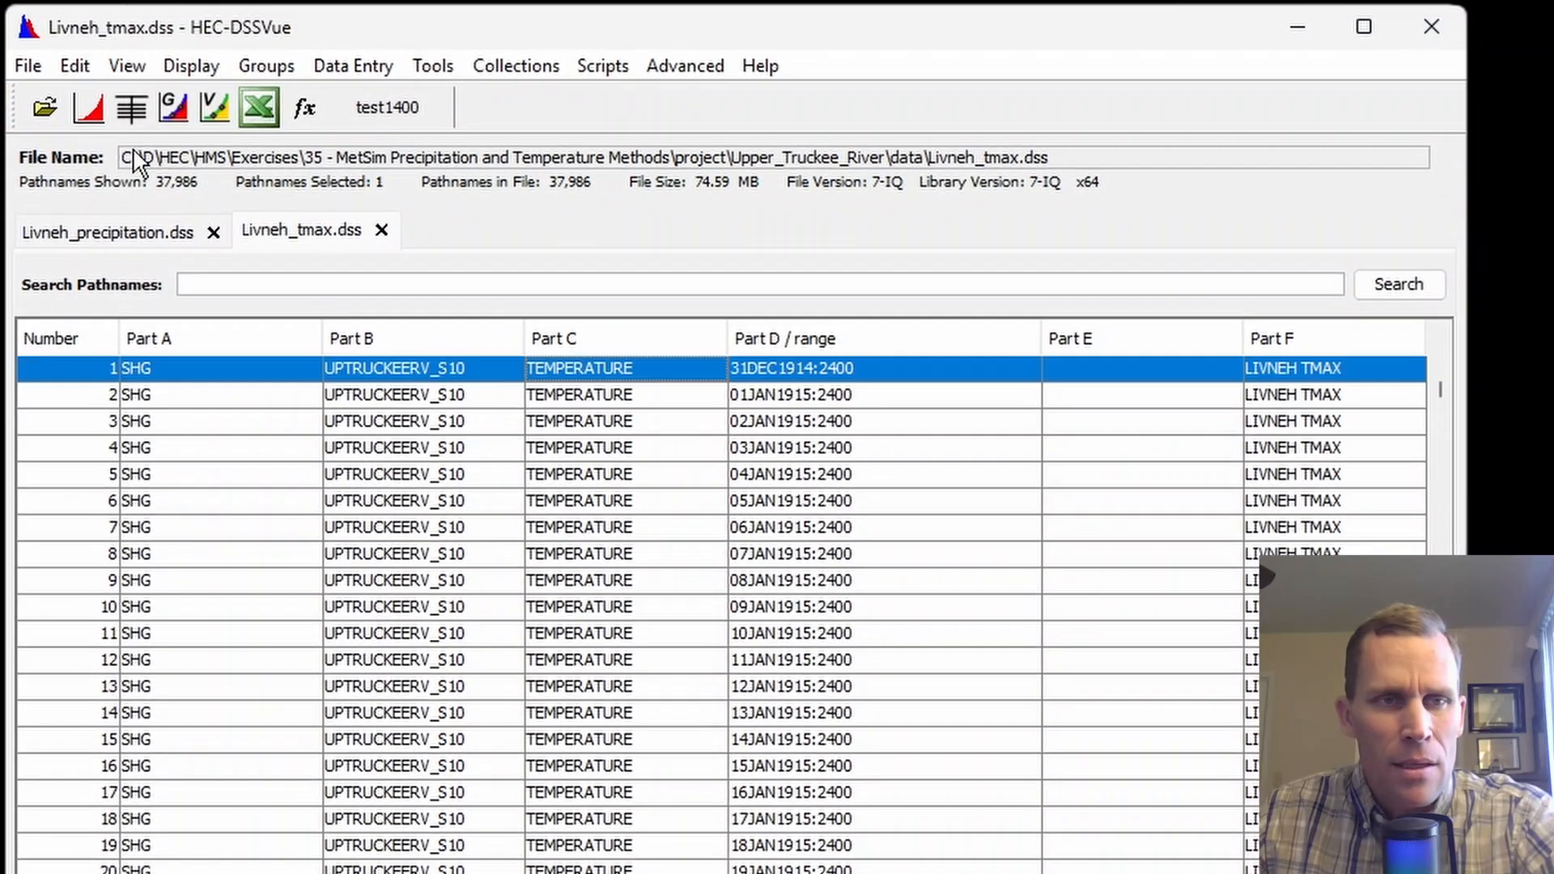
- Plot the first maximum temperature grid, 31DEC1914, read its grid information and close the plot
click(92, 112)
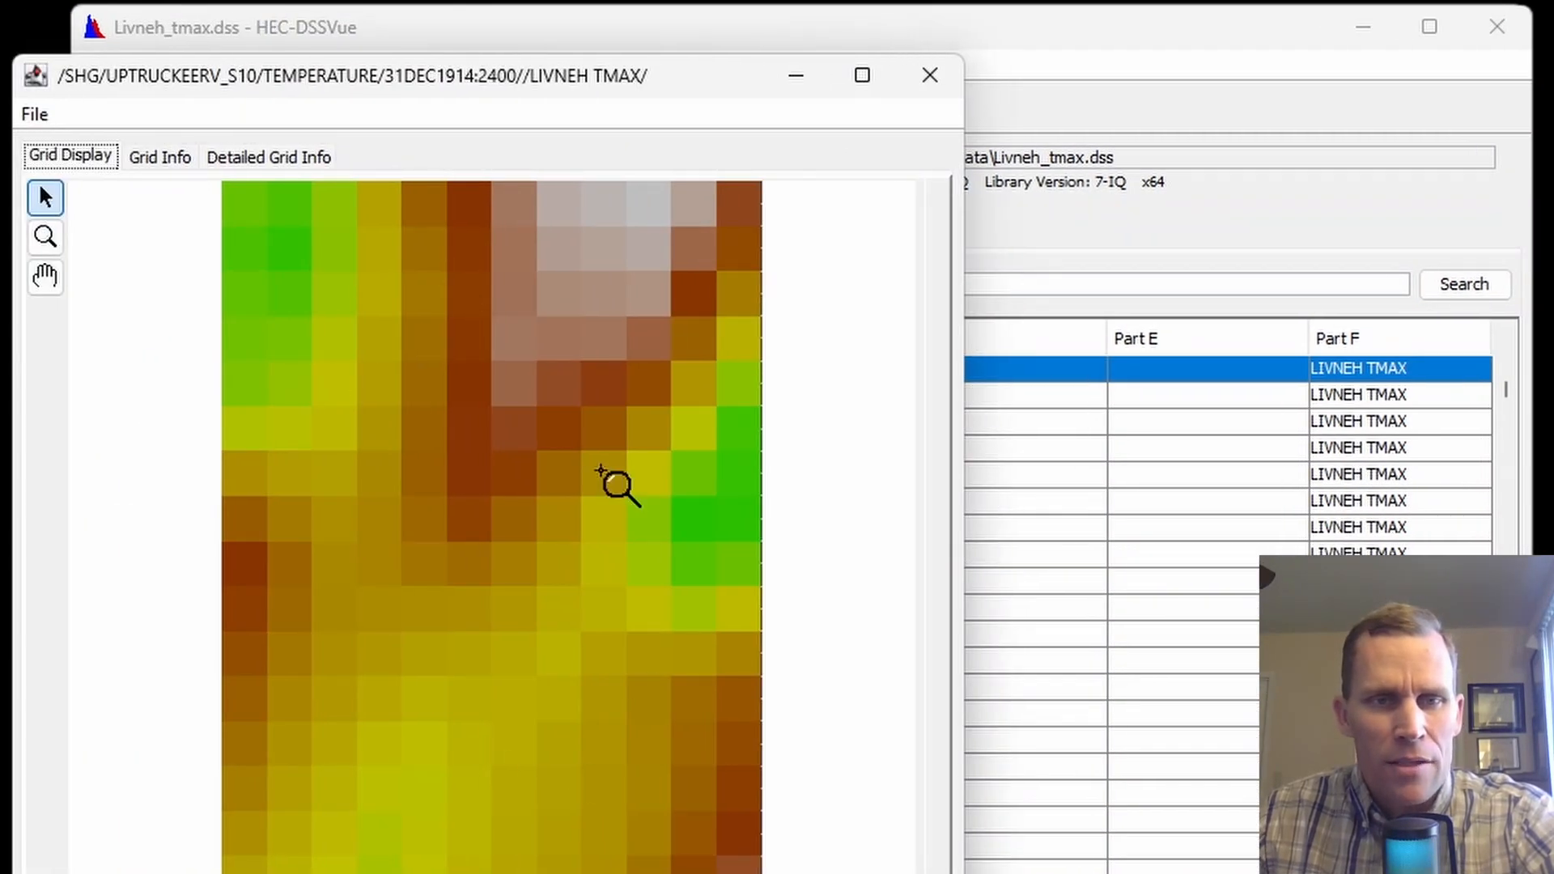
click(162, 157)
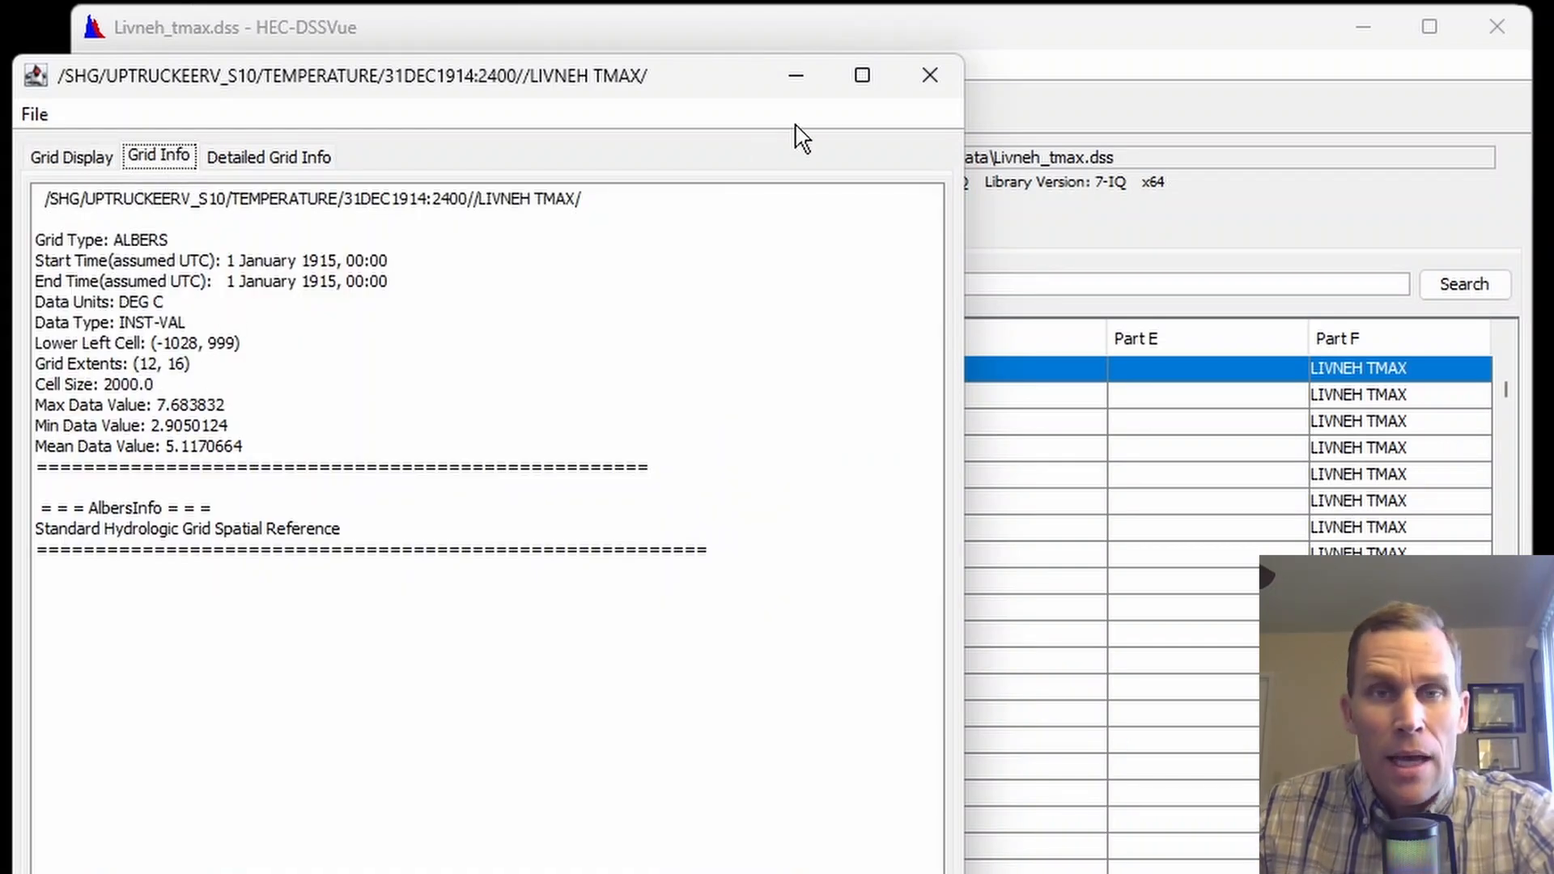
click(934, 75)
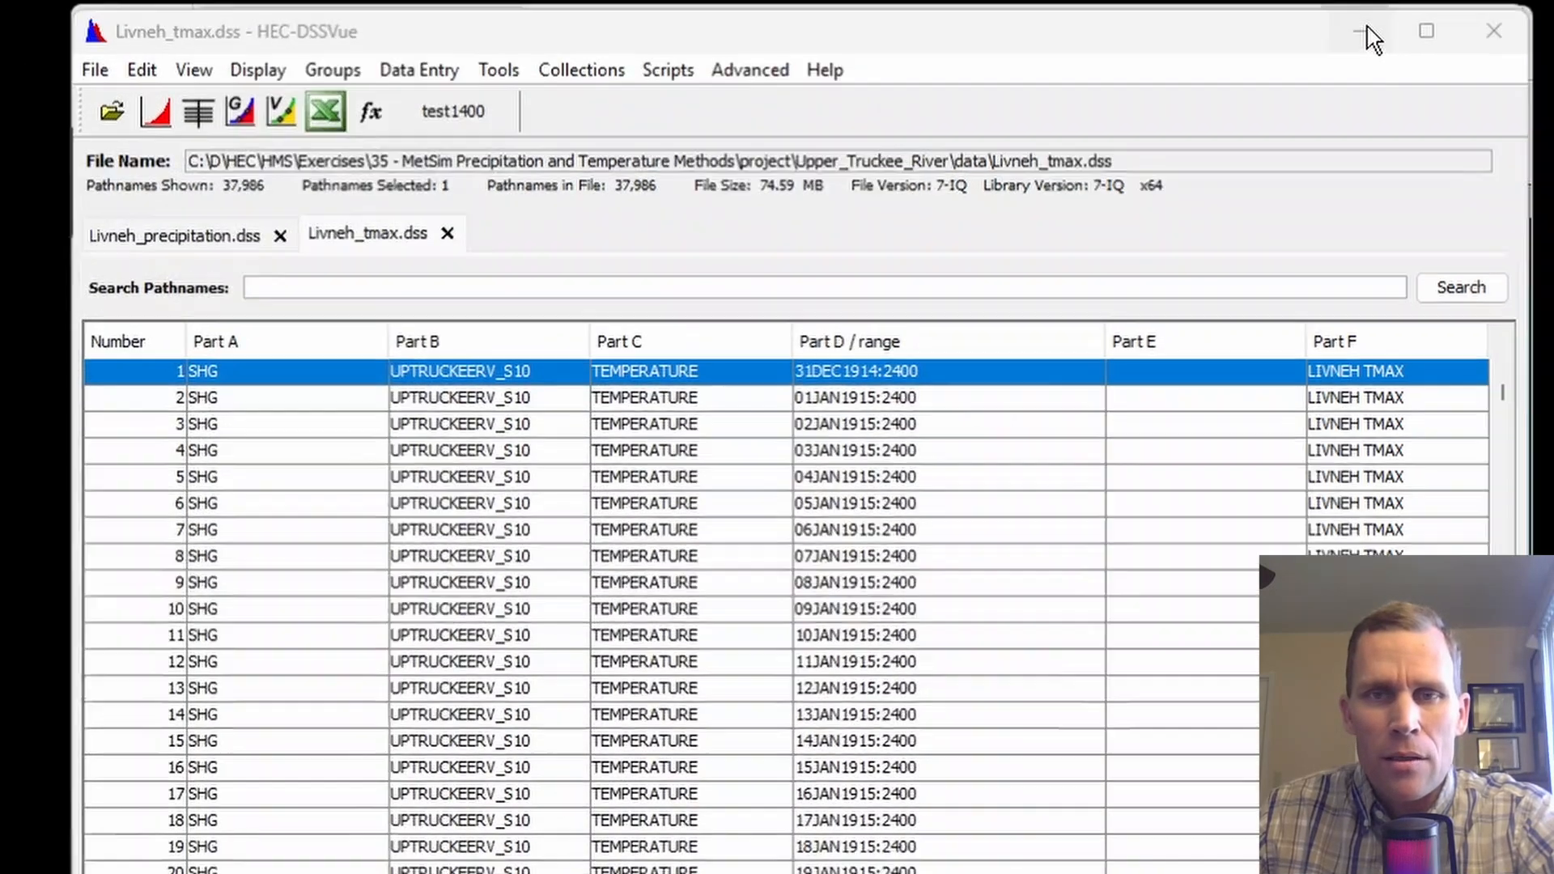
- Return to the browser tutorial and read the instructions for creating a new meteorologic model
click(1371, 38)
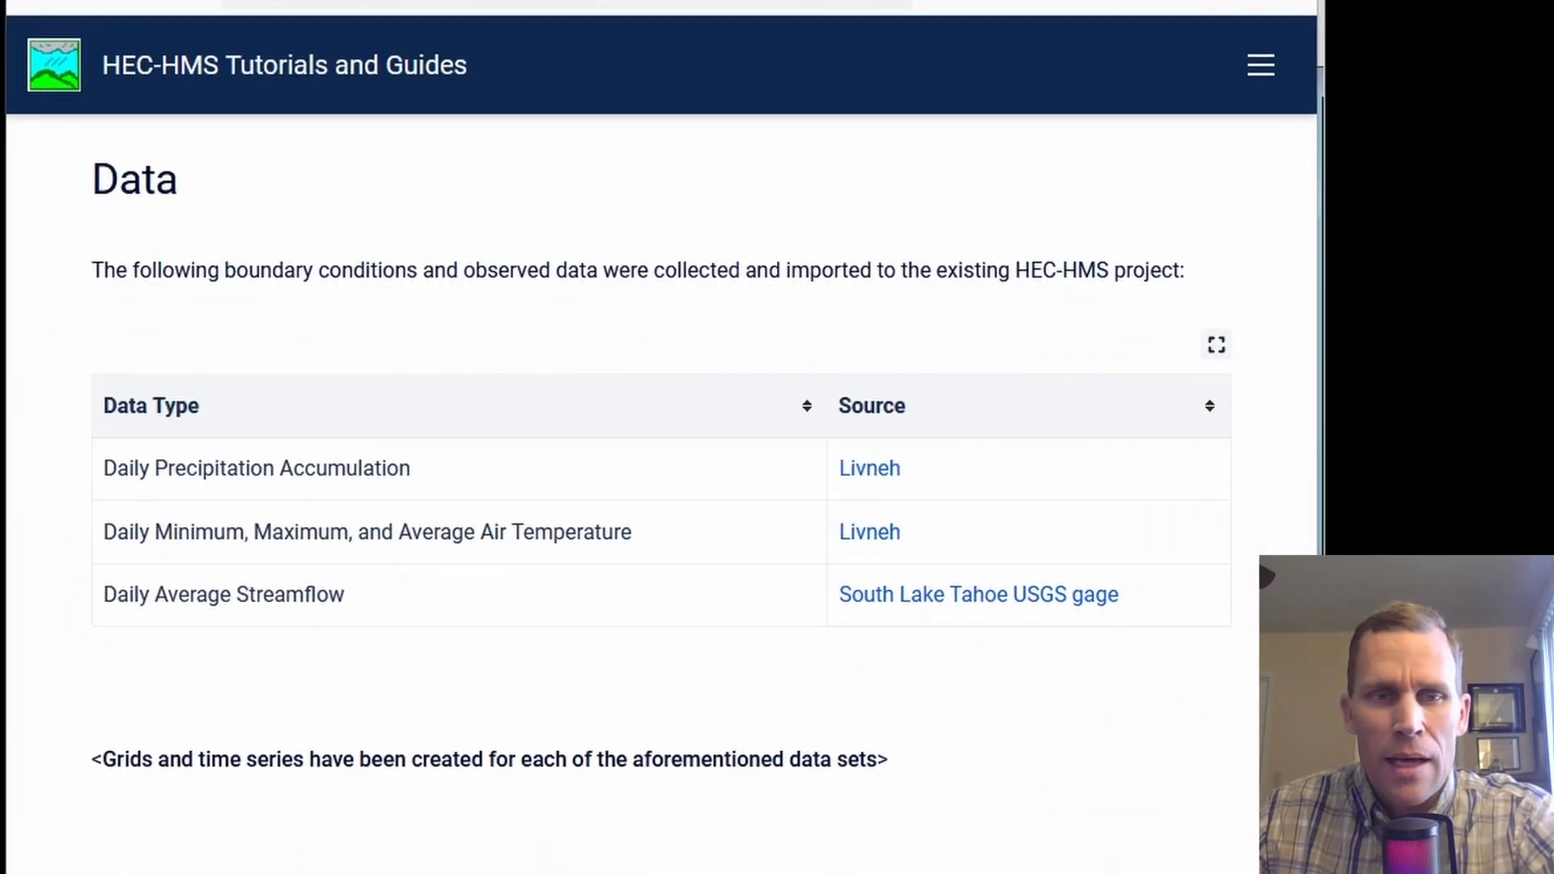
scroll(284, 416, down, 6)
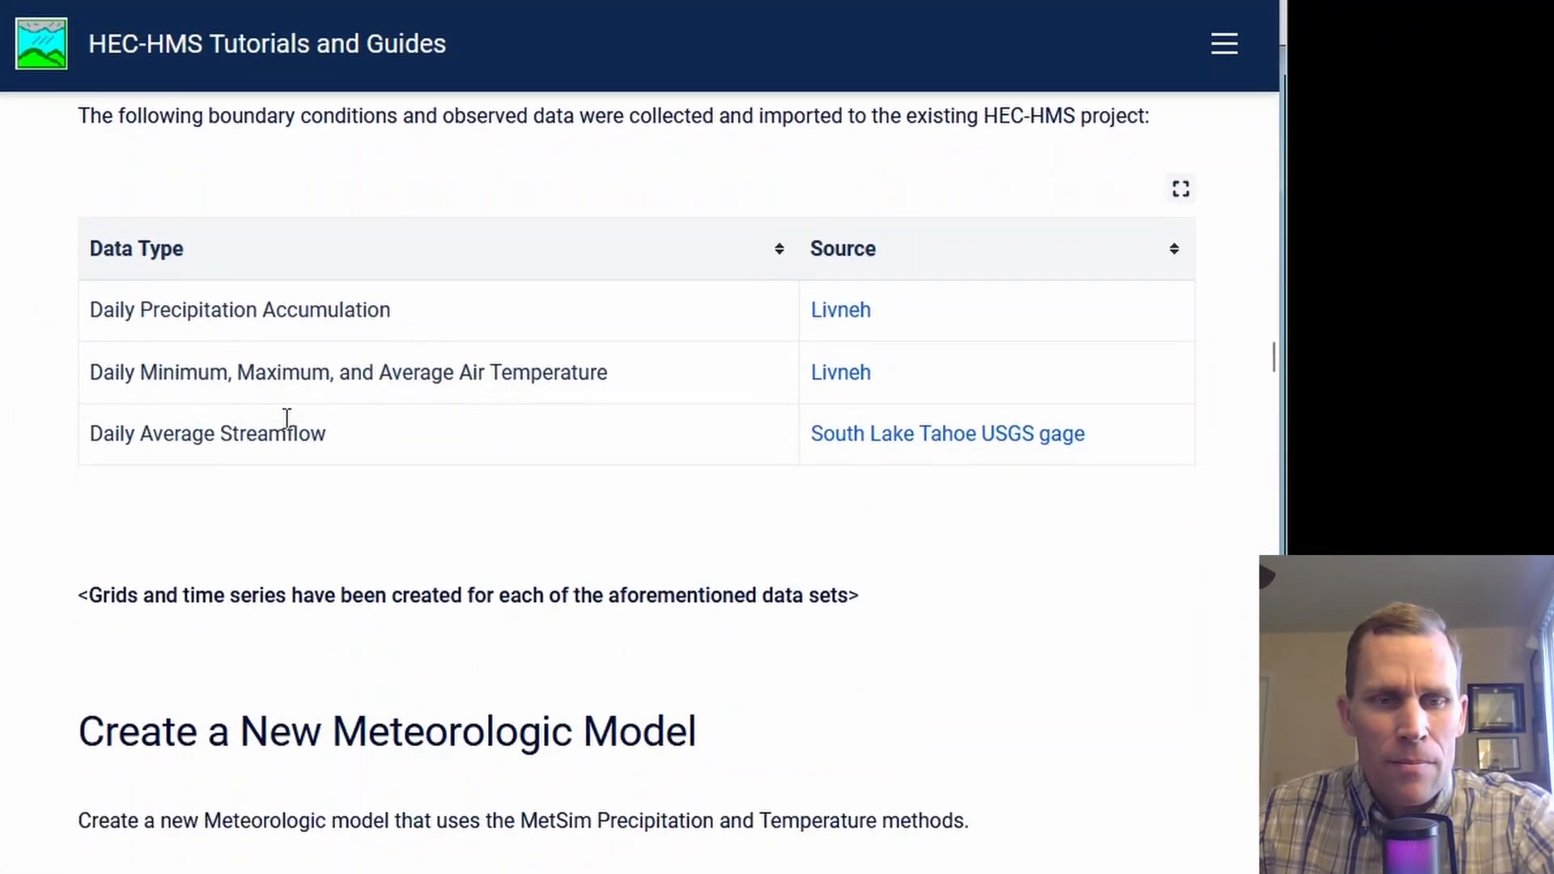
middle_click(1241, 434)
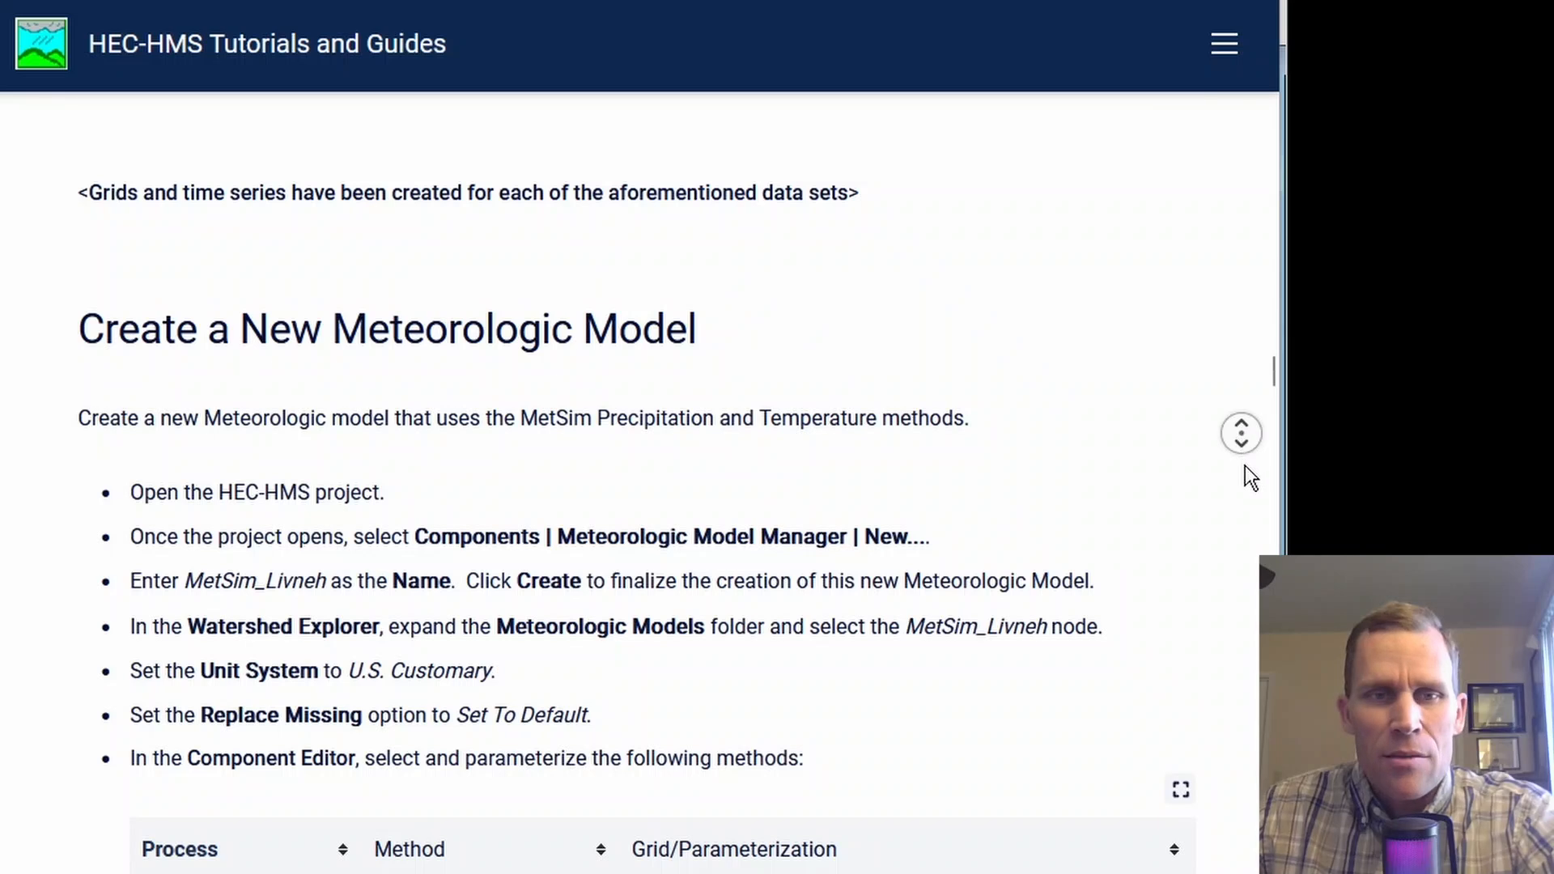
middle_click(1246, 472)
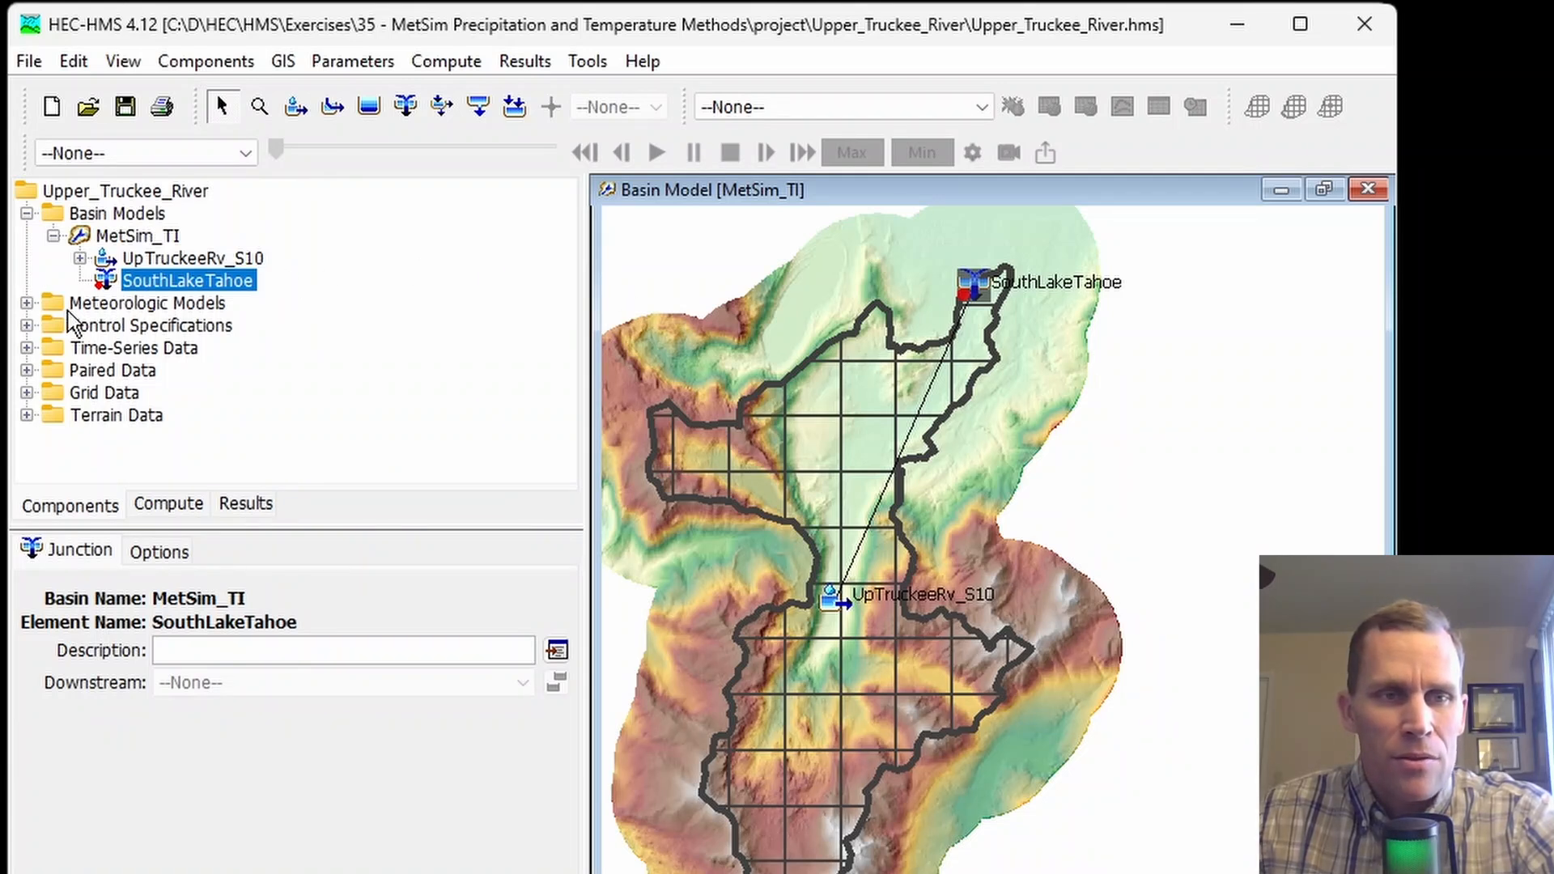
- In HEC-HMS, expand the meteorologic models and create a new meteorologic model named MetSim_Livneh
click(27, 303)
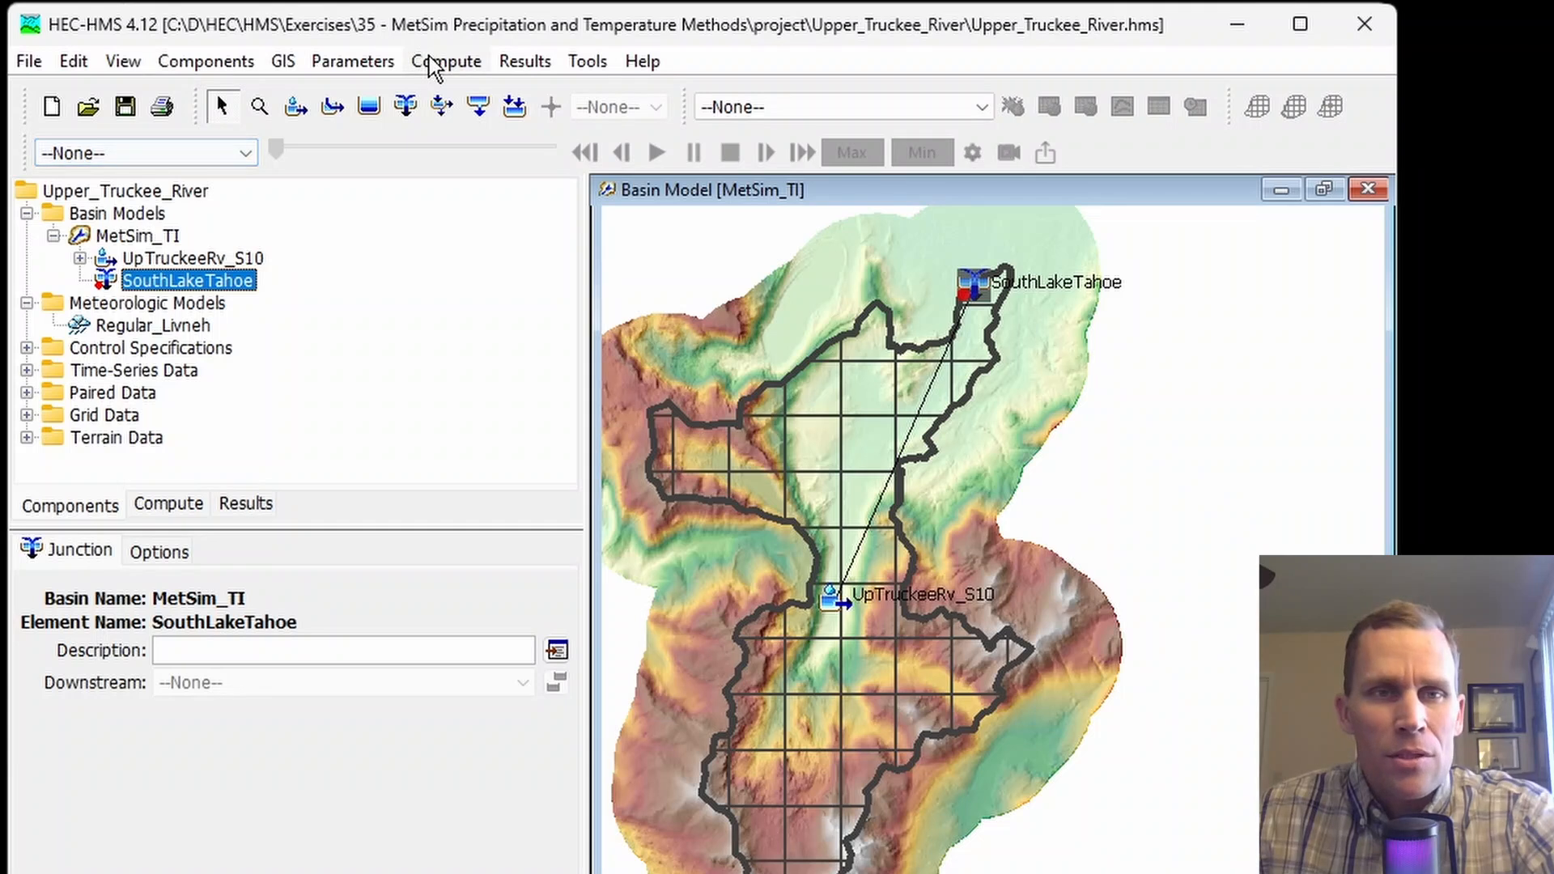
click(197, 65)
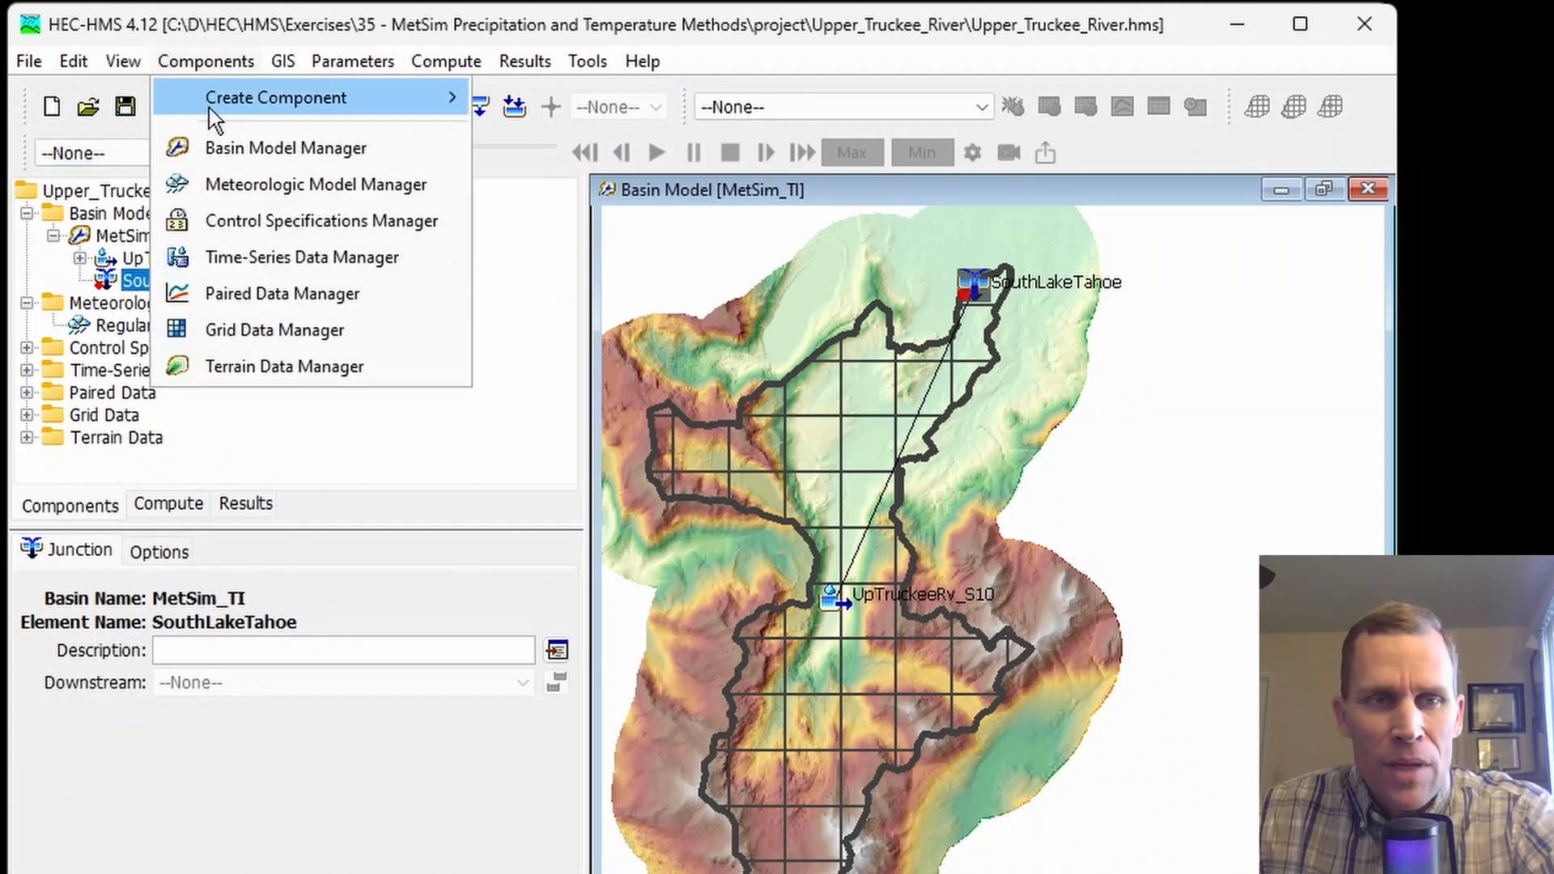
click(236, 180)
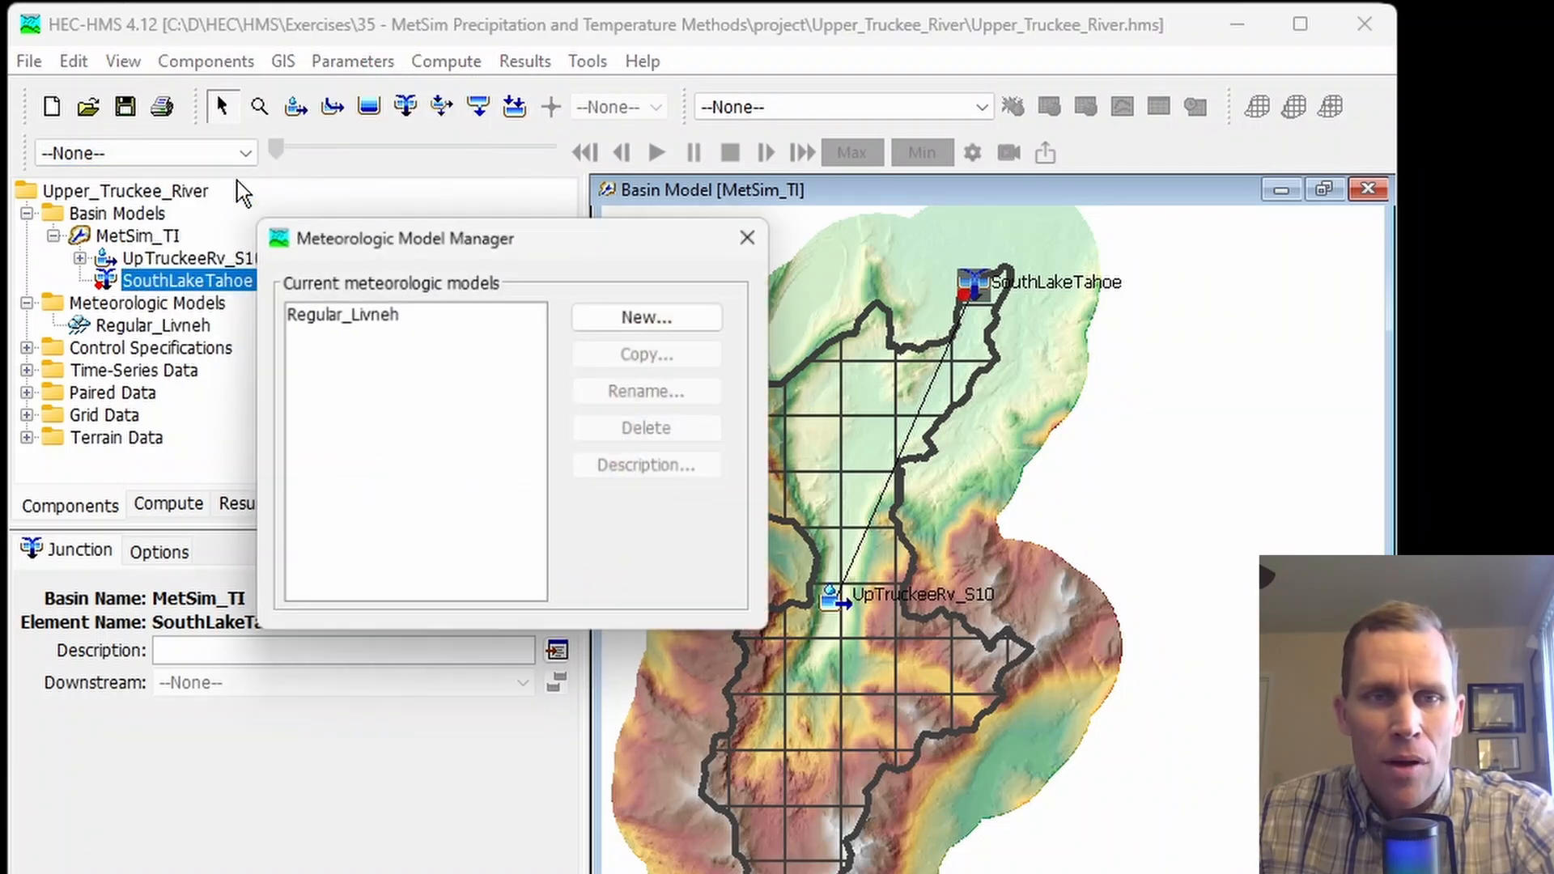
click(654, 316)
text(MetSim_Livneh)
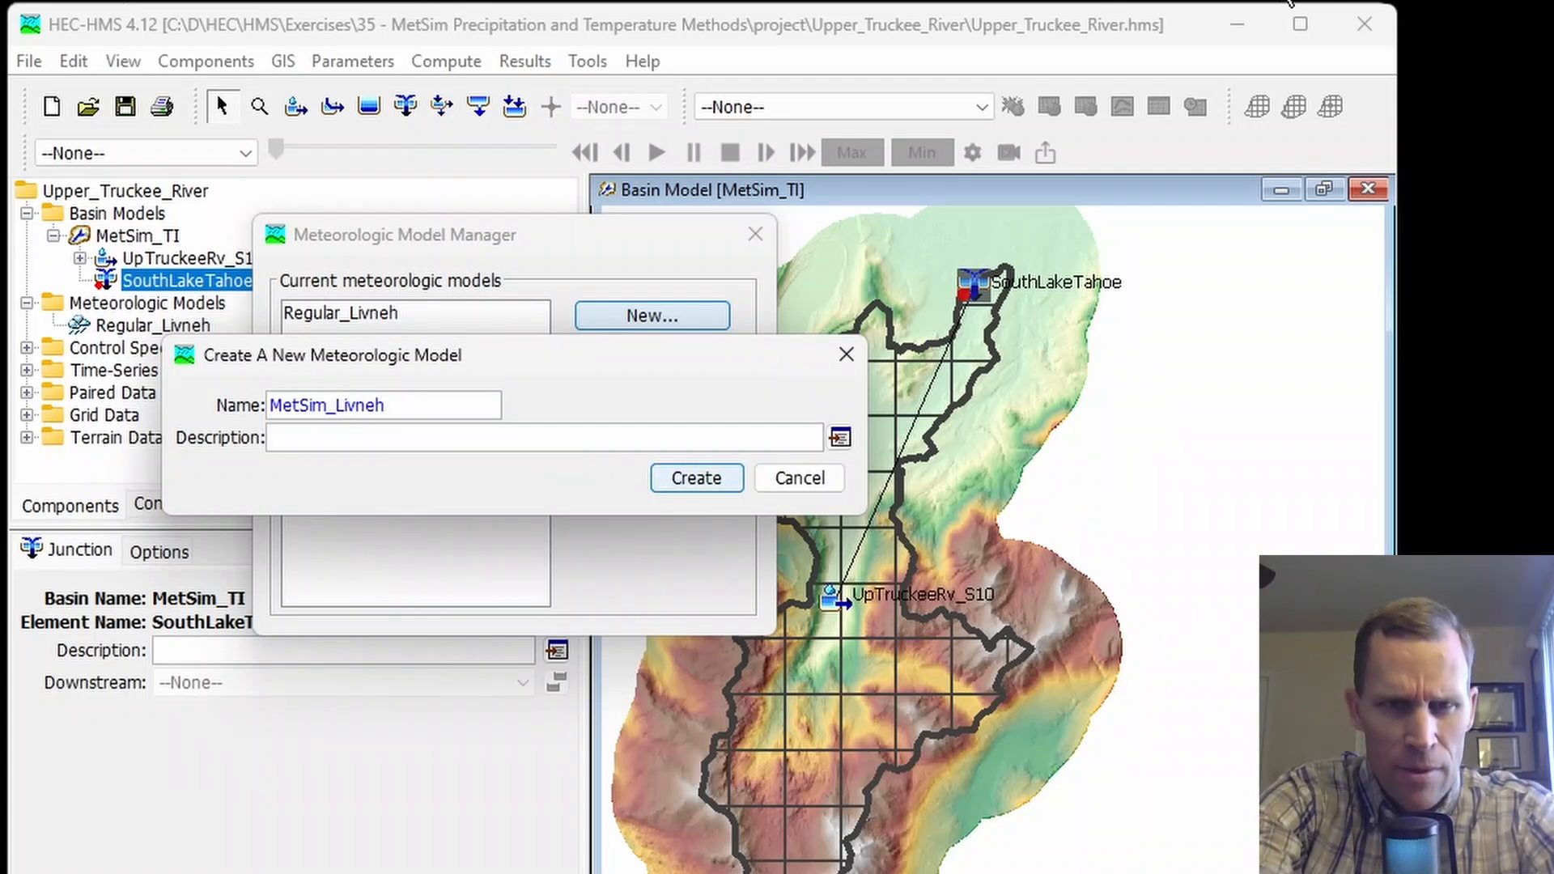
key(Return)
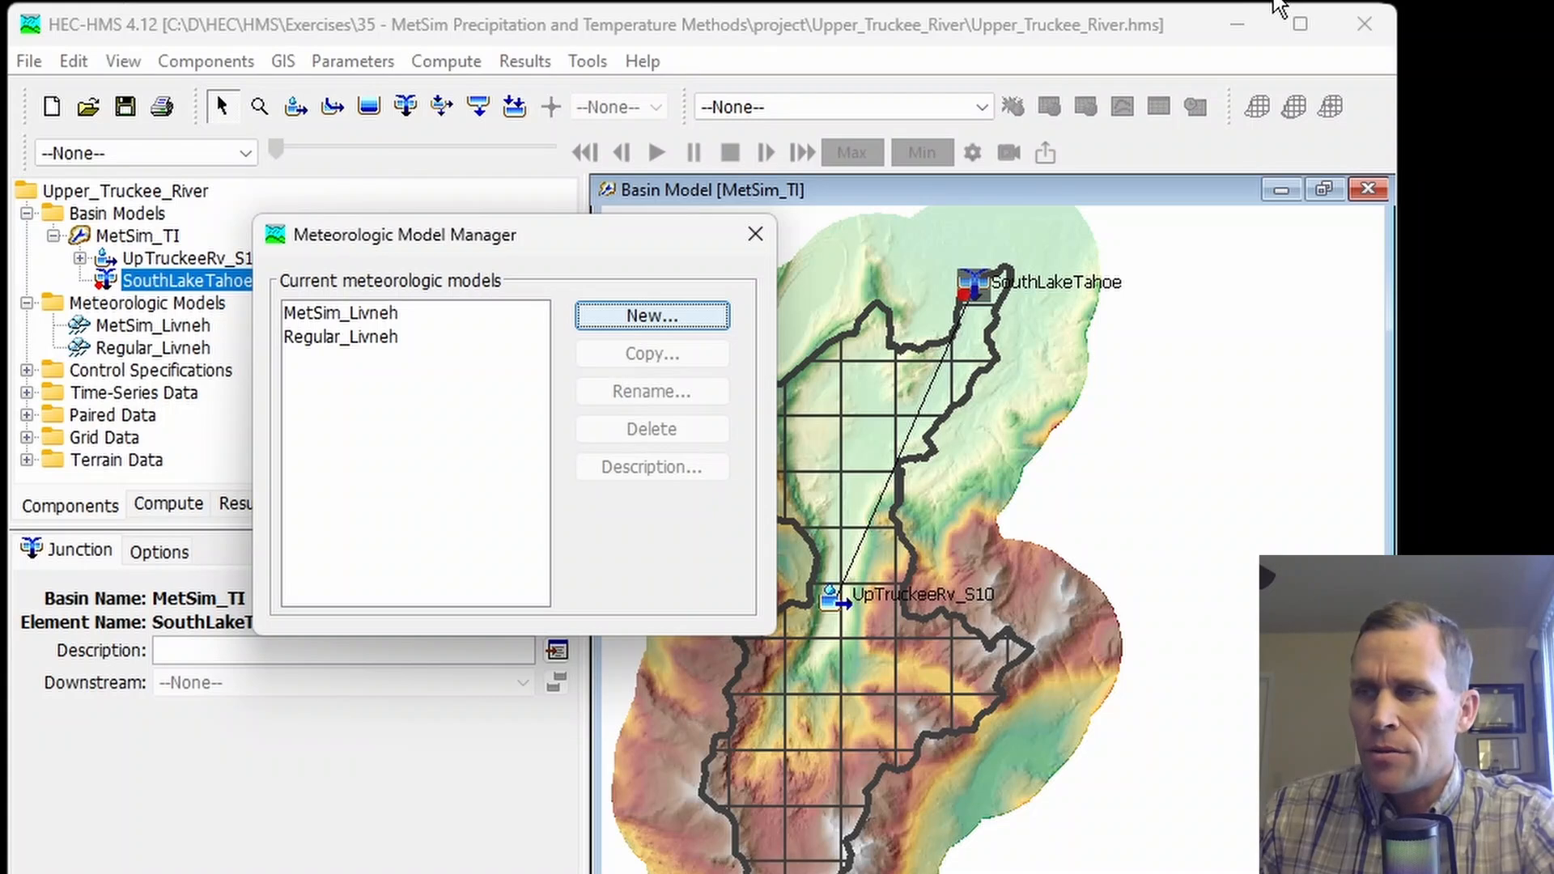
click(753, 237)
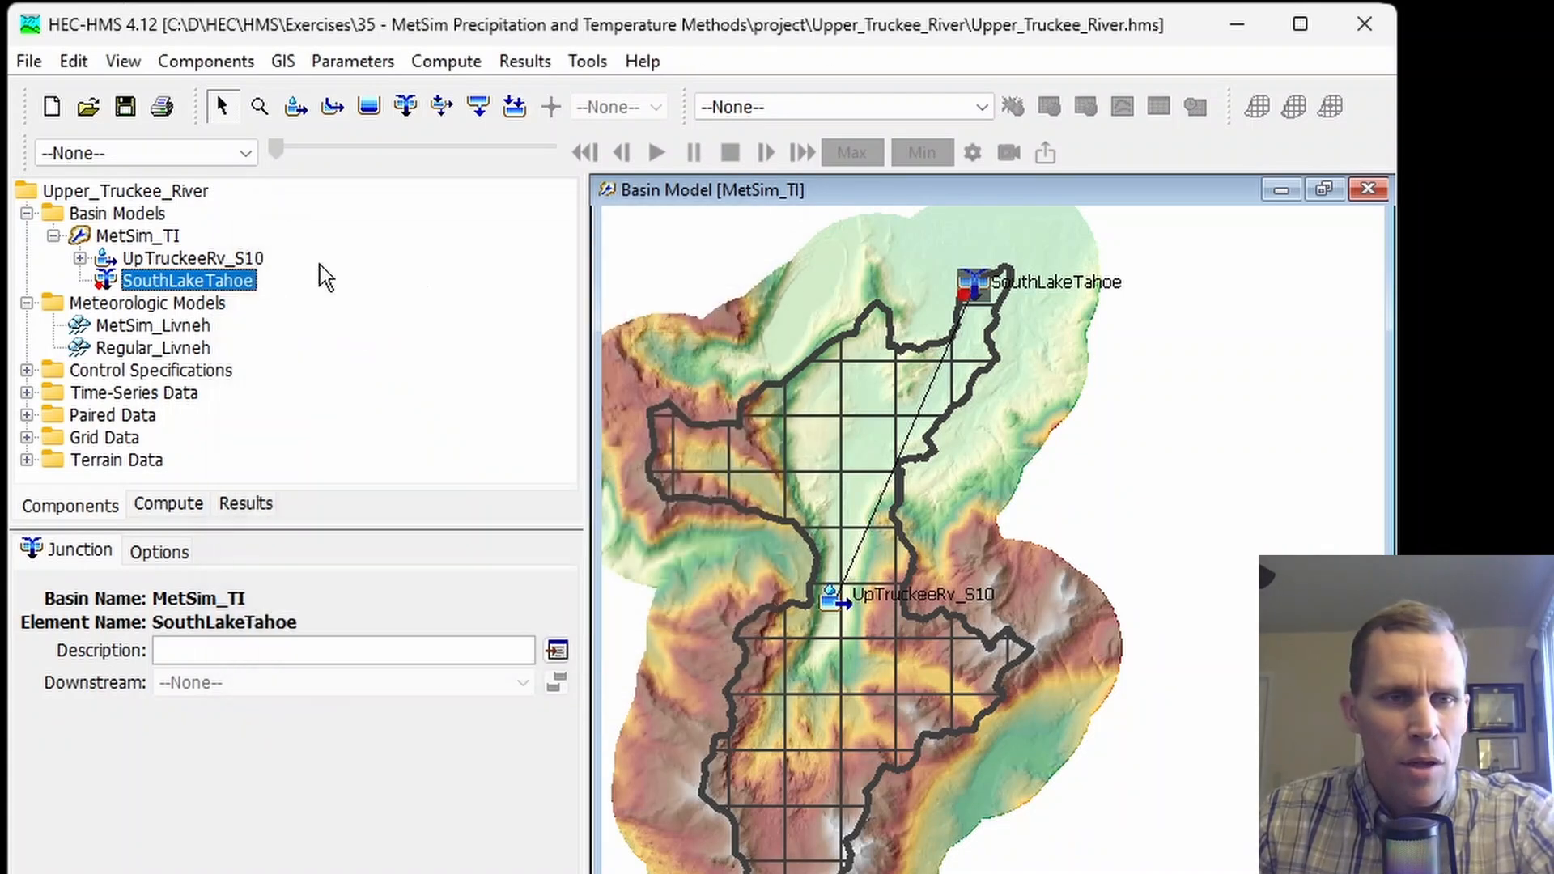
- Set the MetSim_Livneh meteorologic model's precipitation method to MetSim Precipitation and its temperature method to MetSim Temperature
click(138, 329)
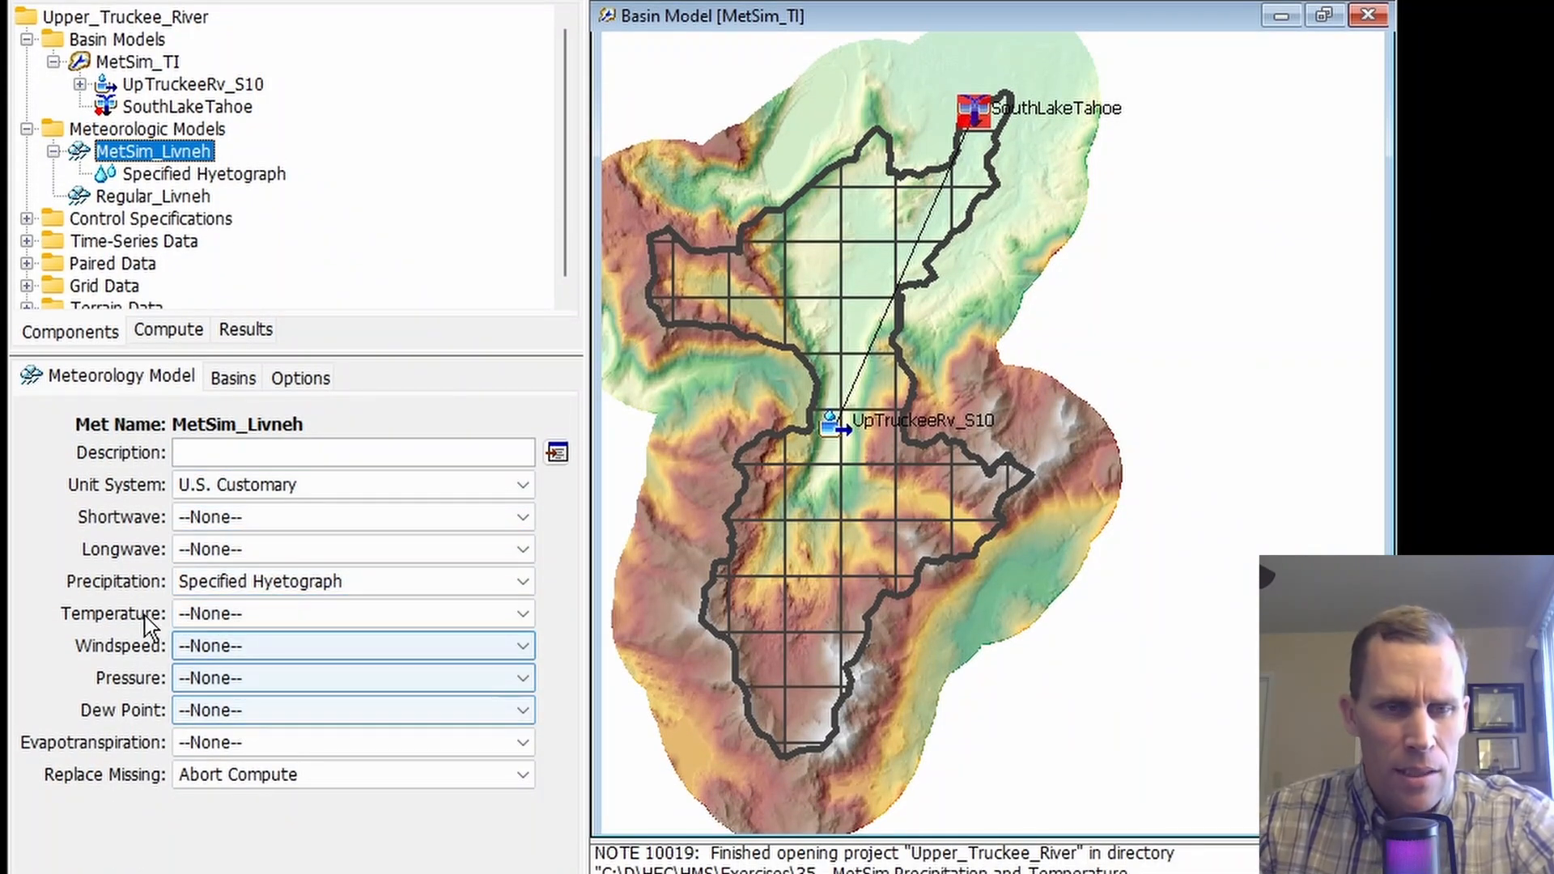
click(279, 583)
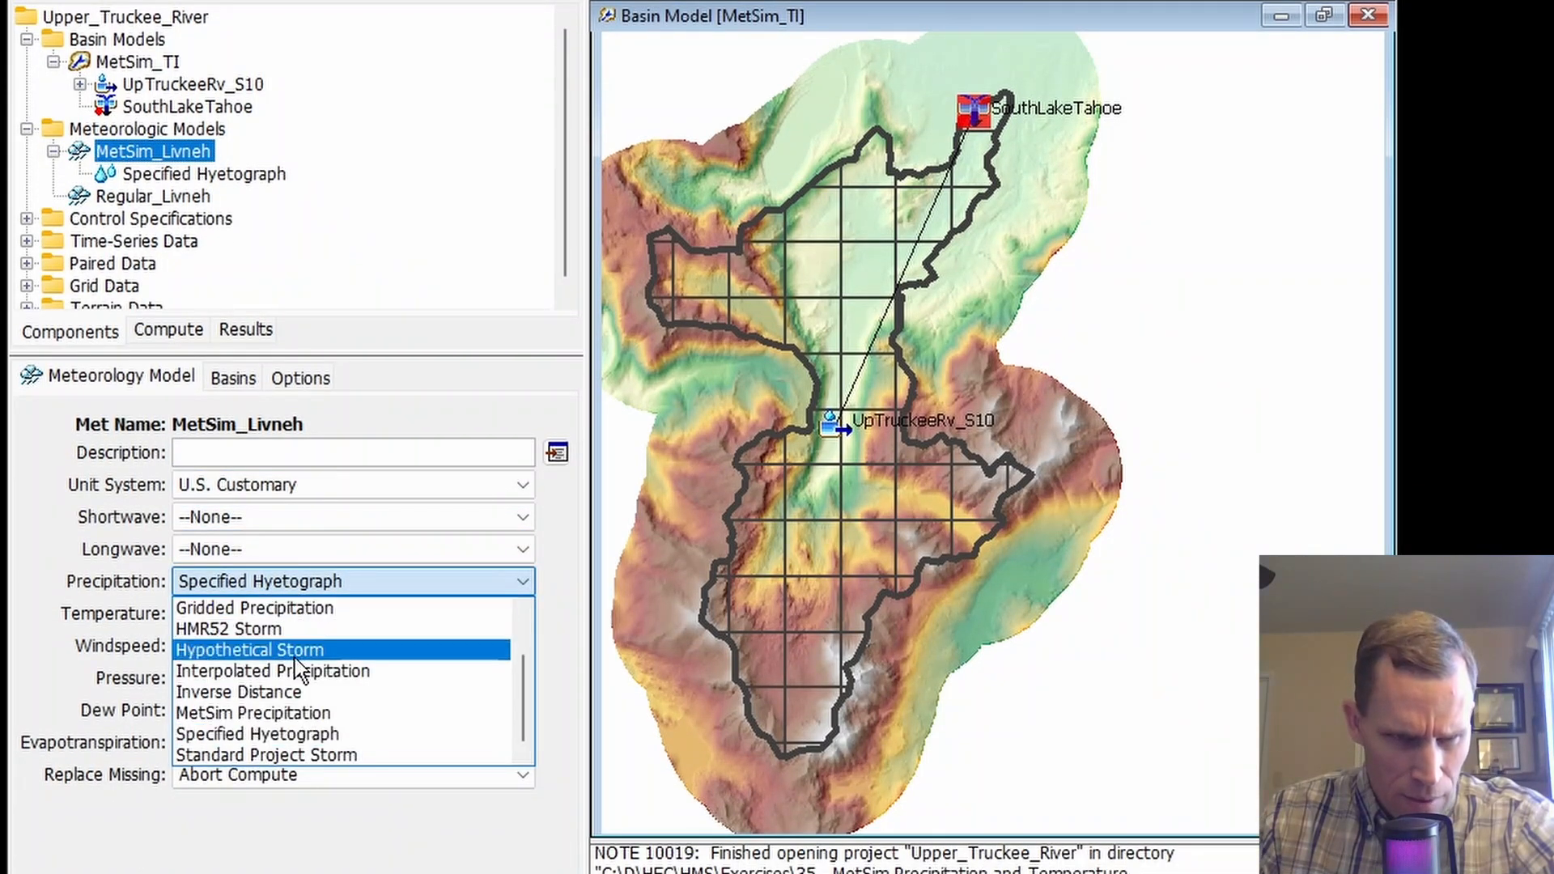
click(294, 716)
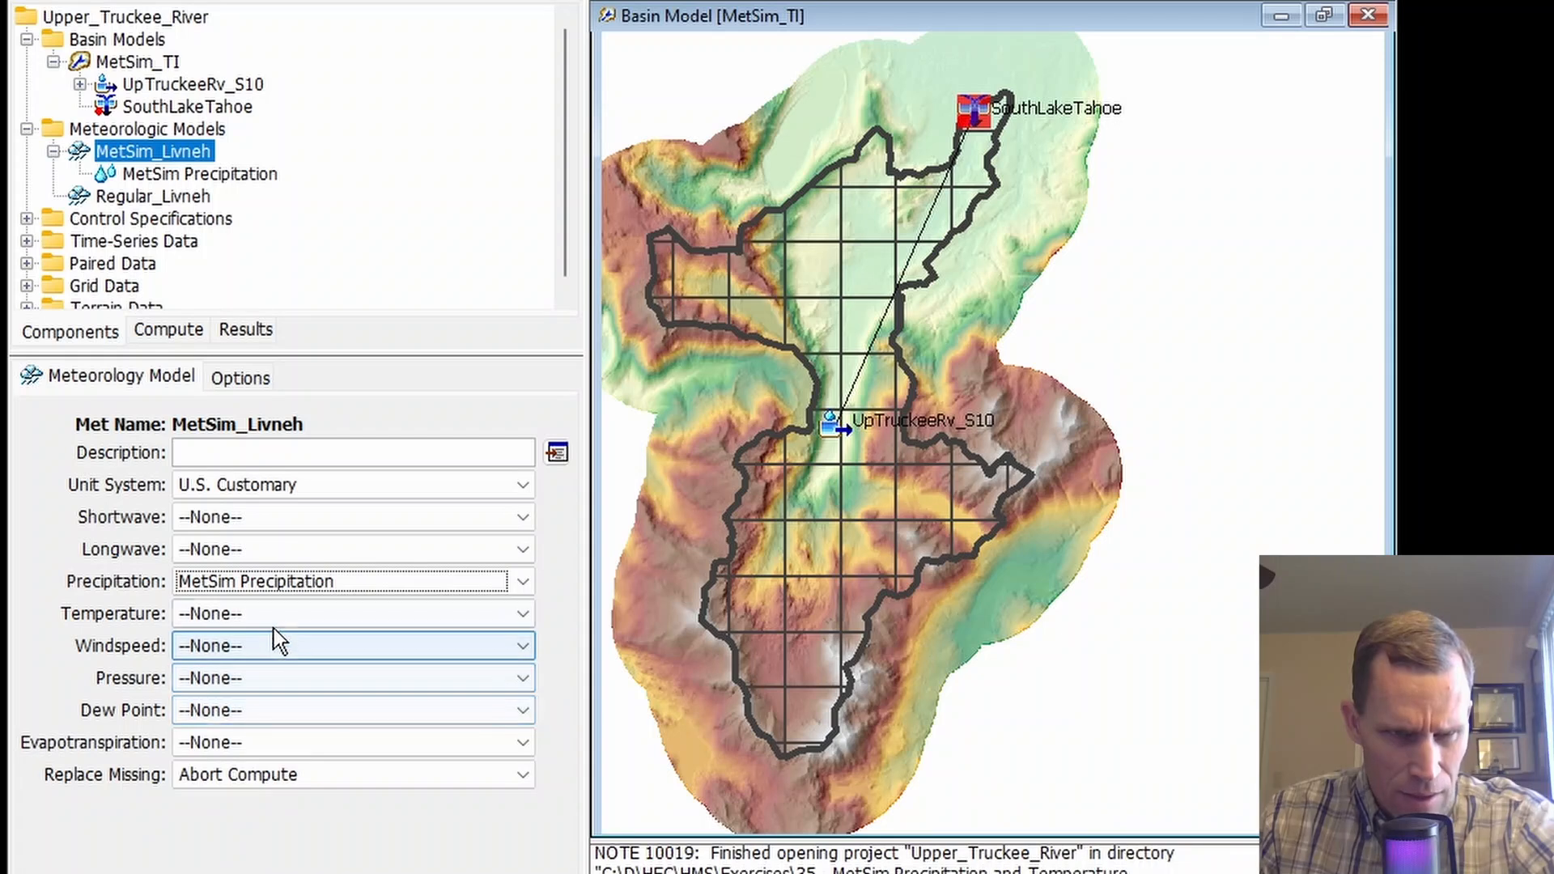
click(273, 615)
click(290, 703)
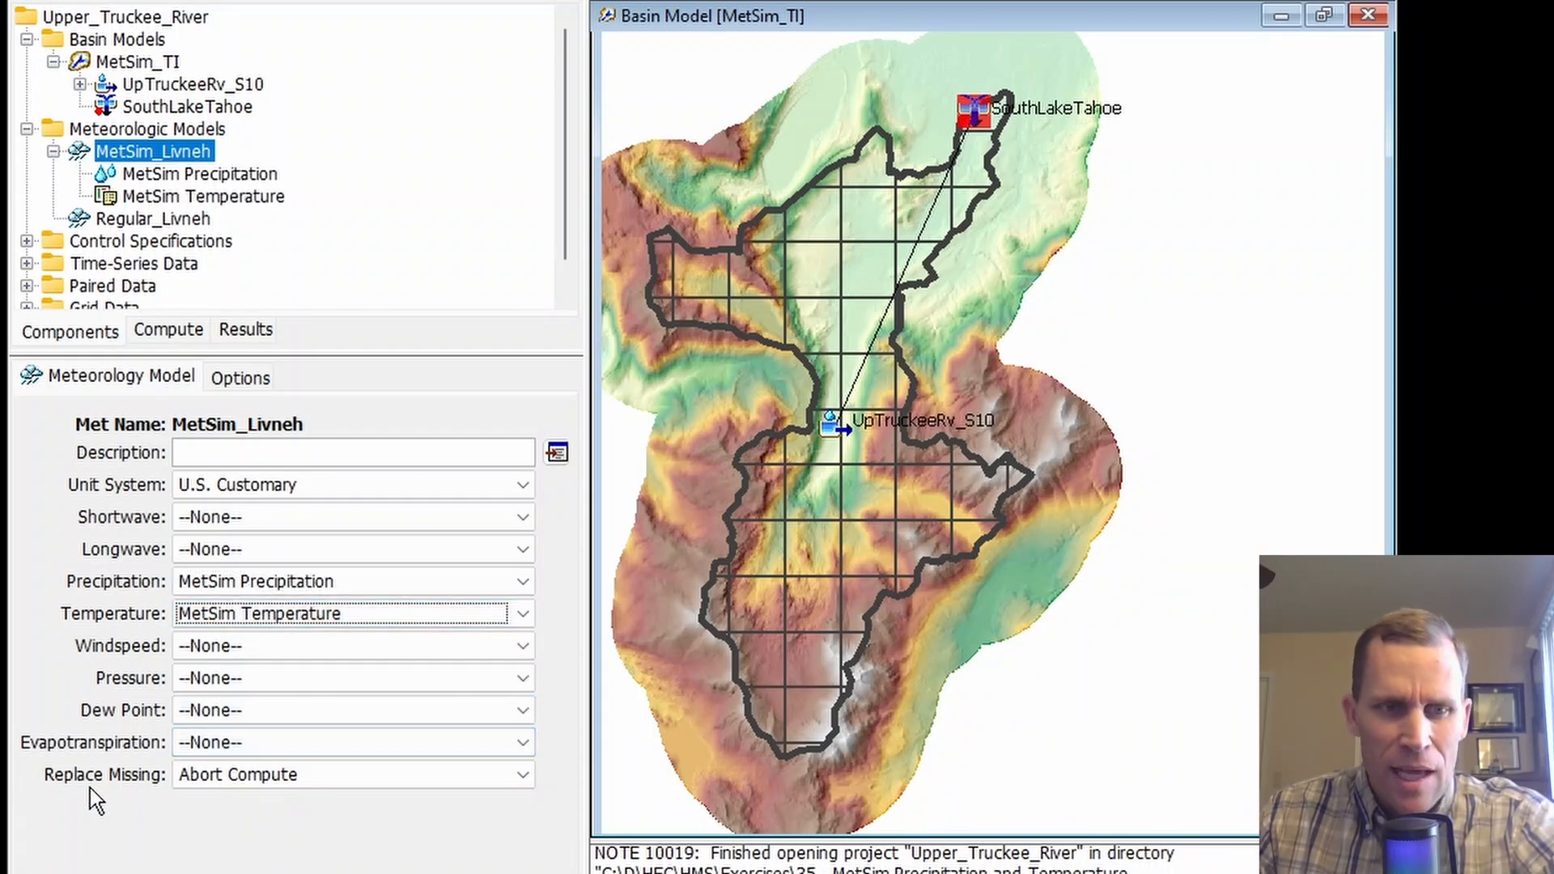
- For MetSim_Livneh, set missing data replacement to Set To Default and the evapotranspiration method to Gridded Hamon
click(290, 776)
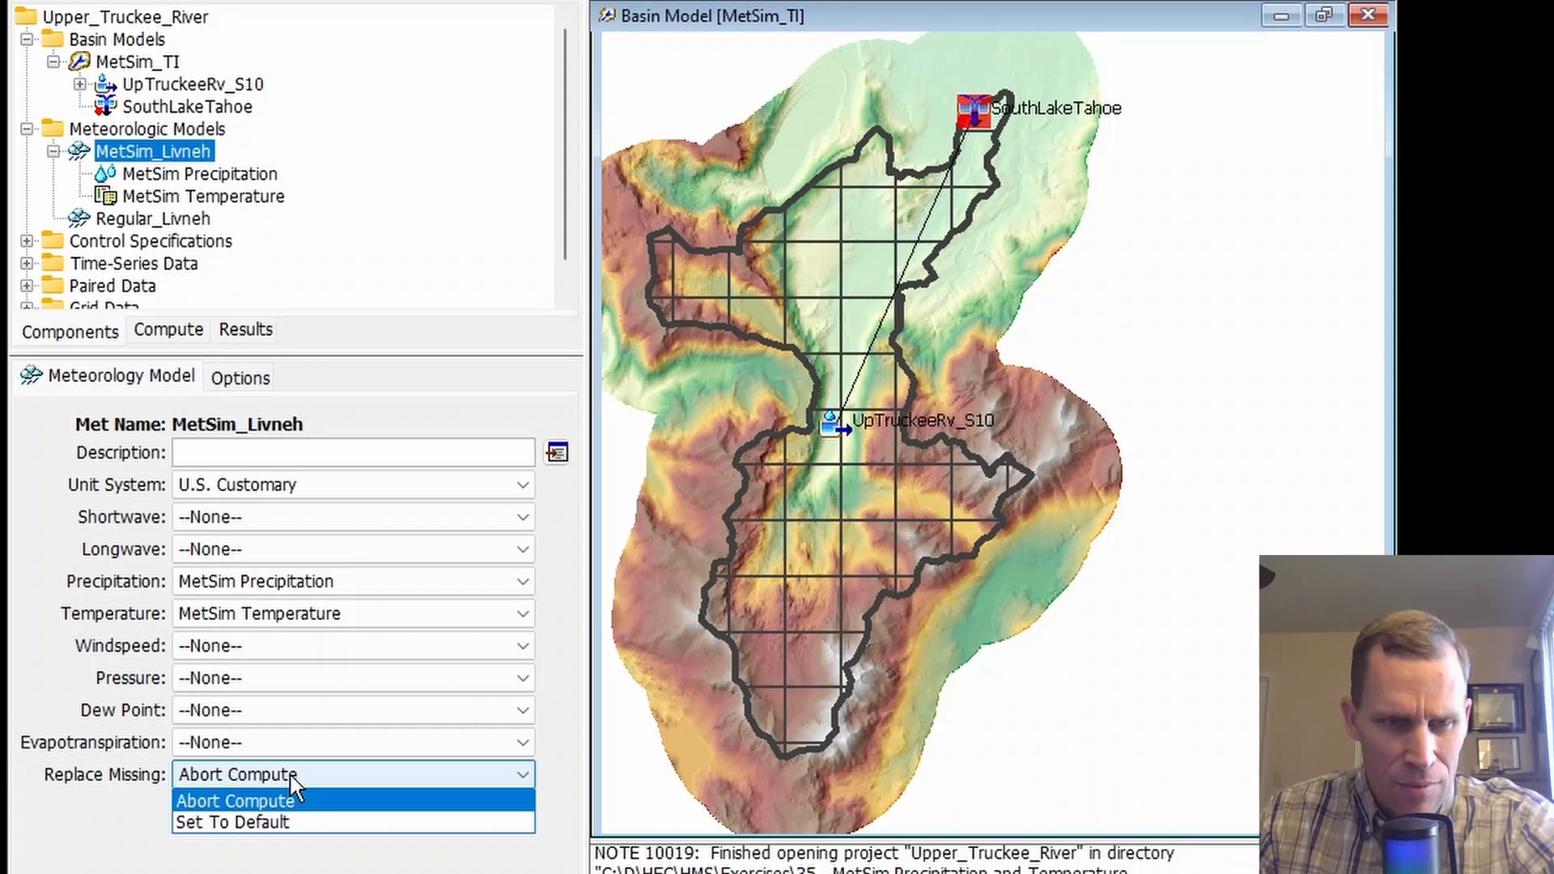
click(288, 823)
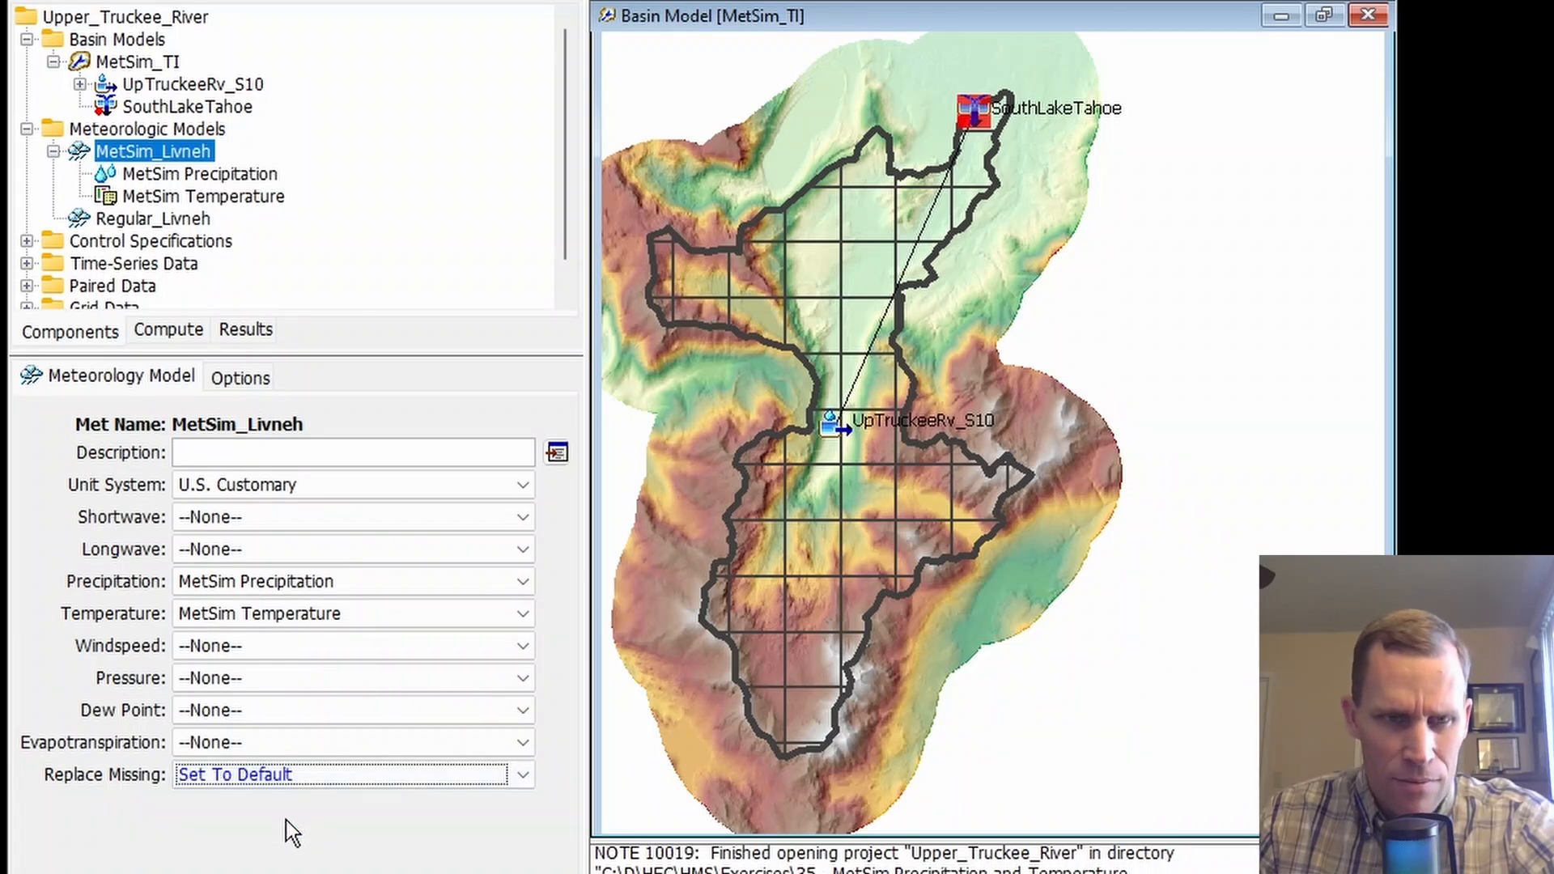
click(246, 746)
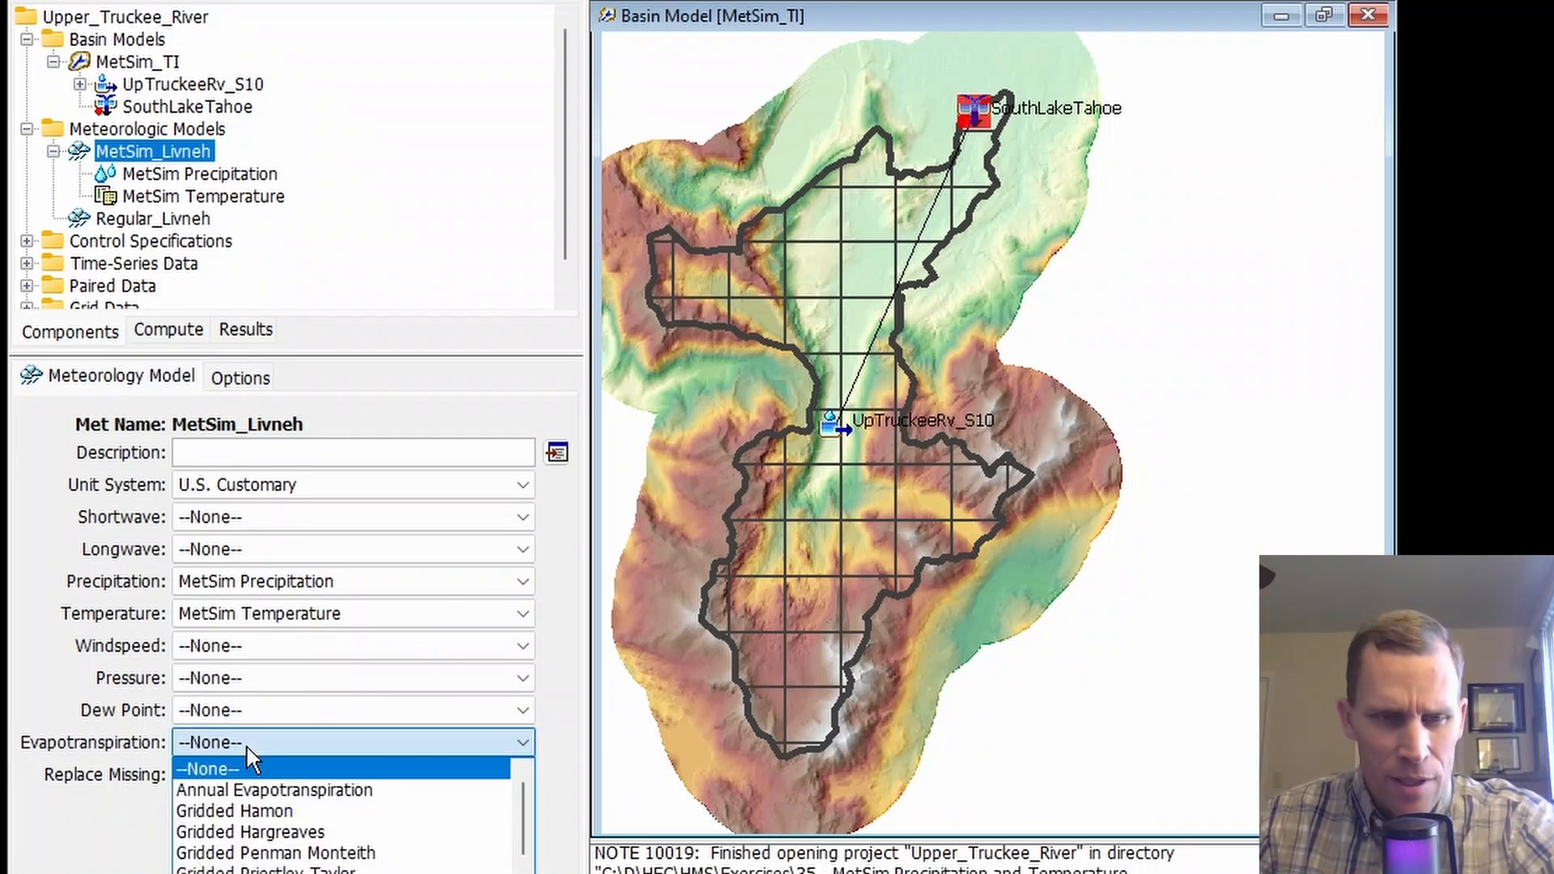
click(272, 814)
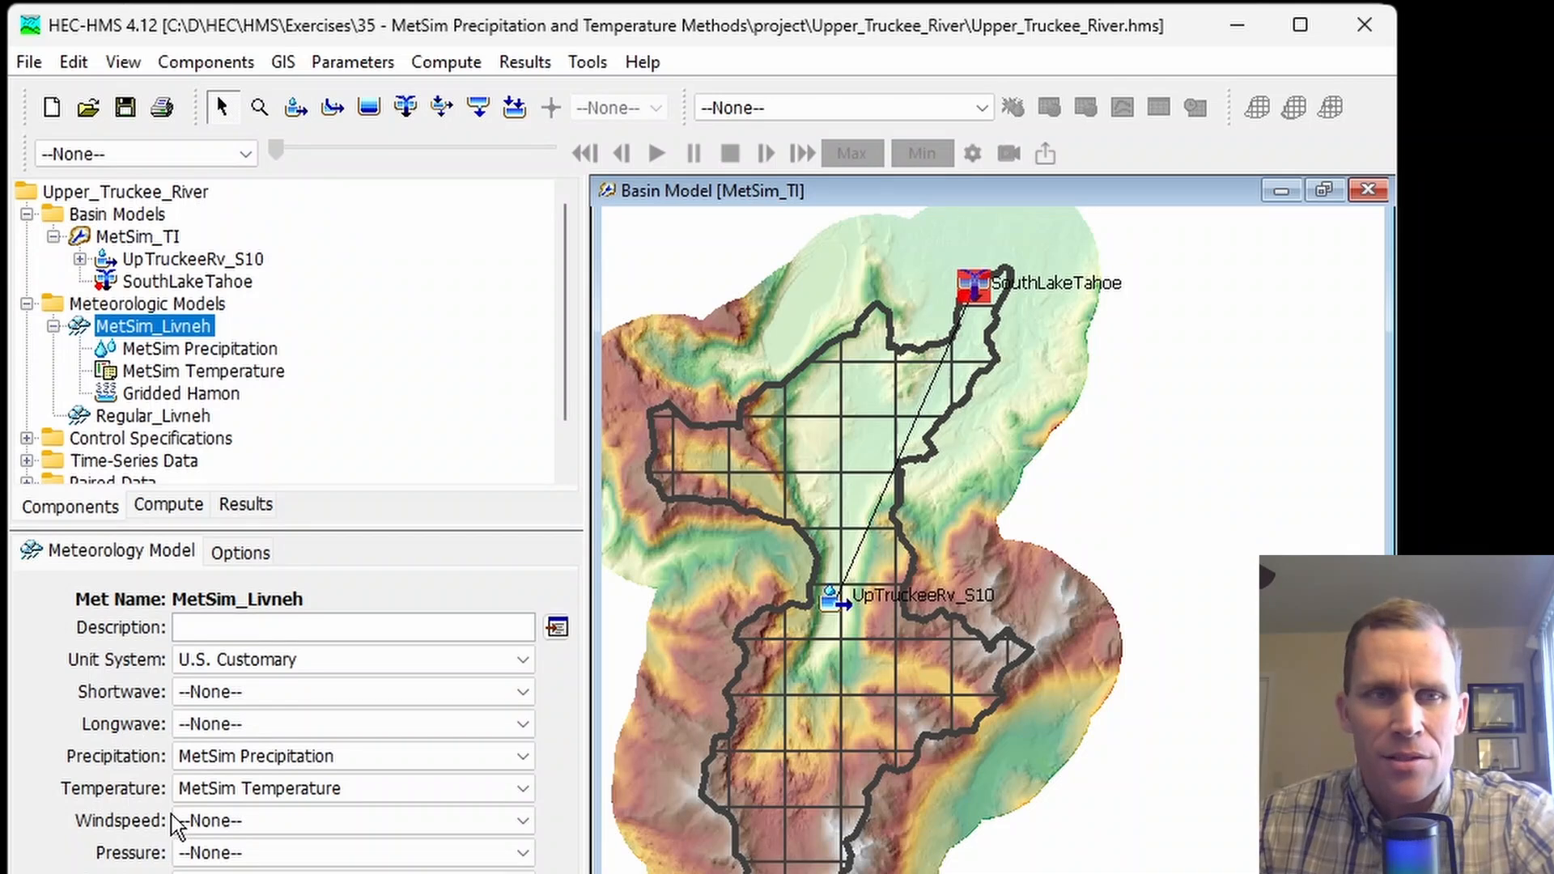
- Assign the Livneh_daily grid to the MetSim Precipitation method of MetSim_Livneh
click(212, 353)
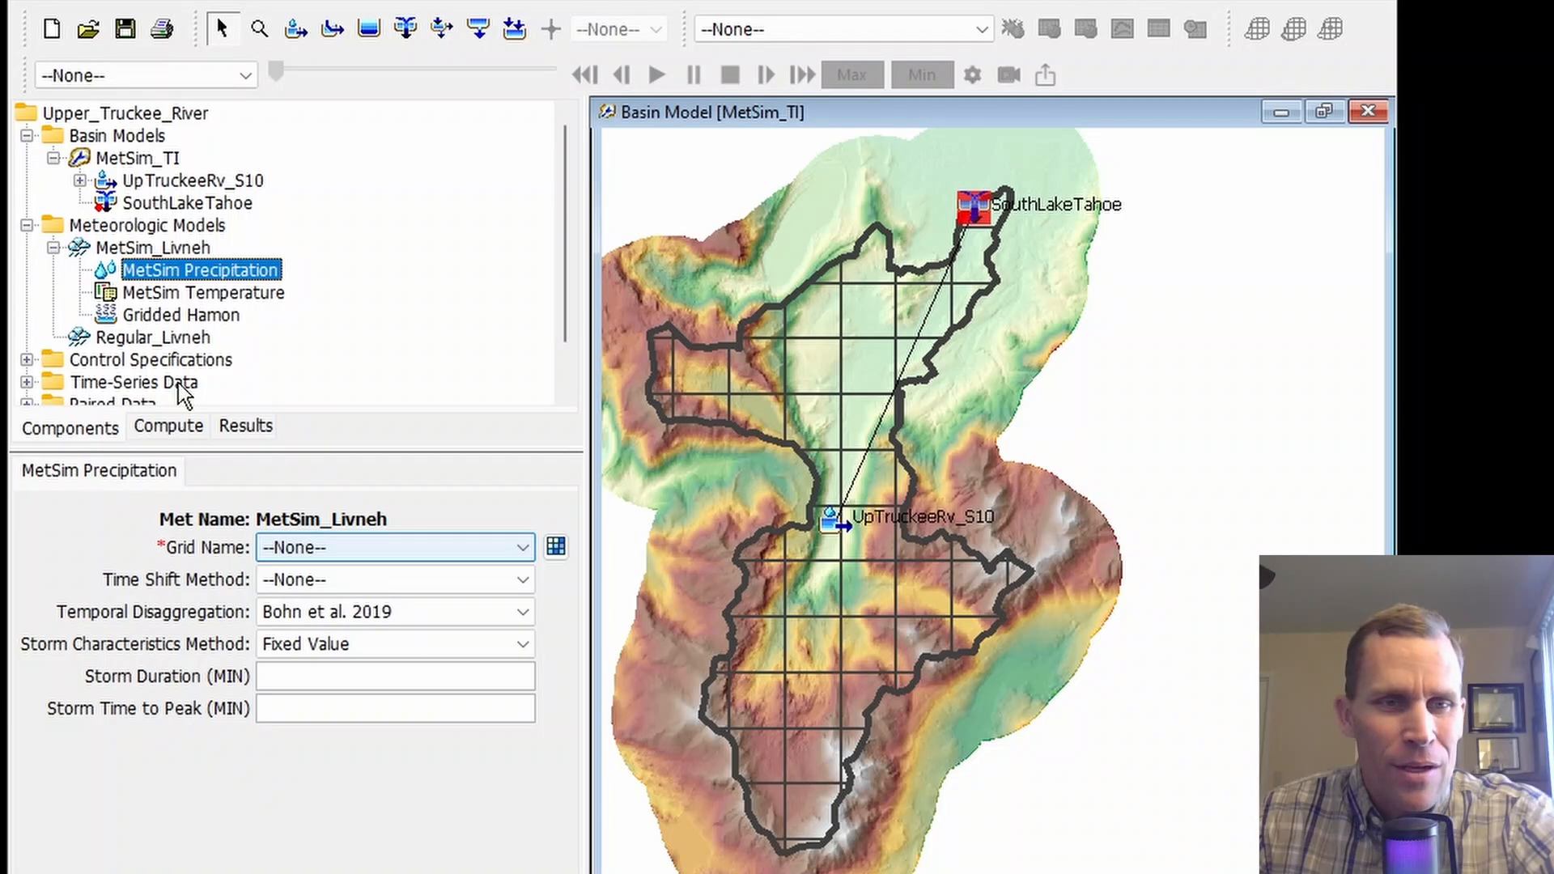
click(339, 542)
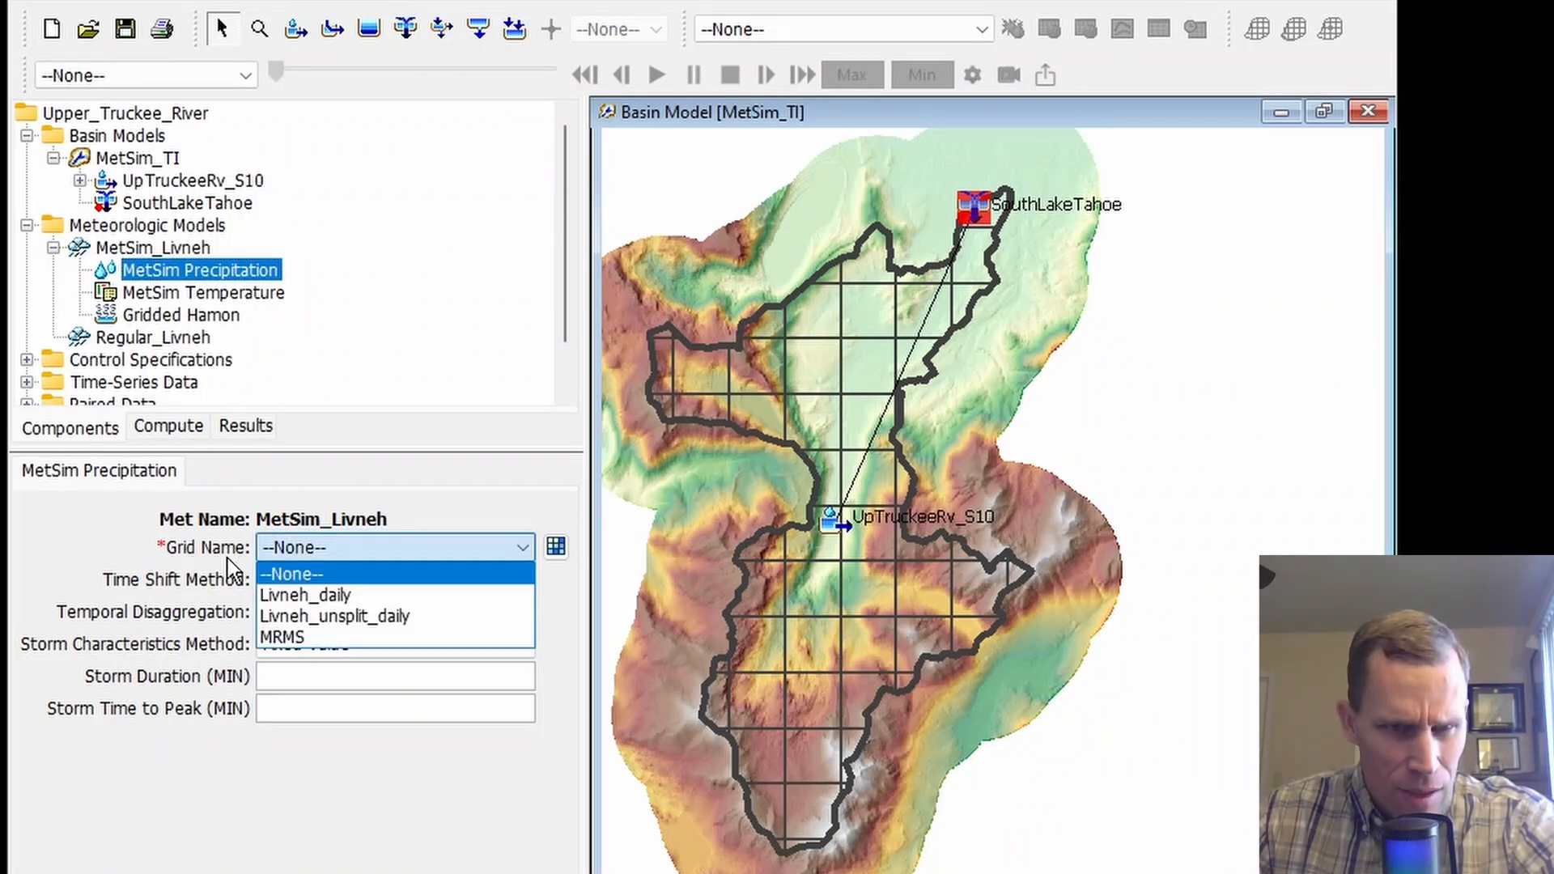
click(354, 596)
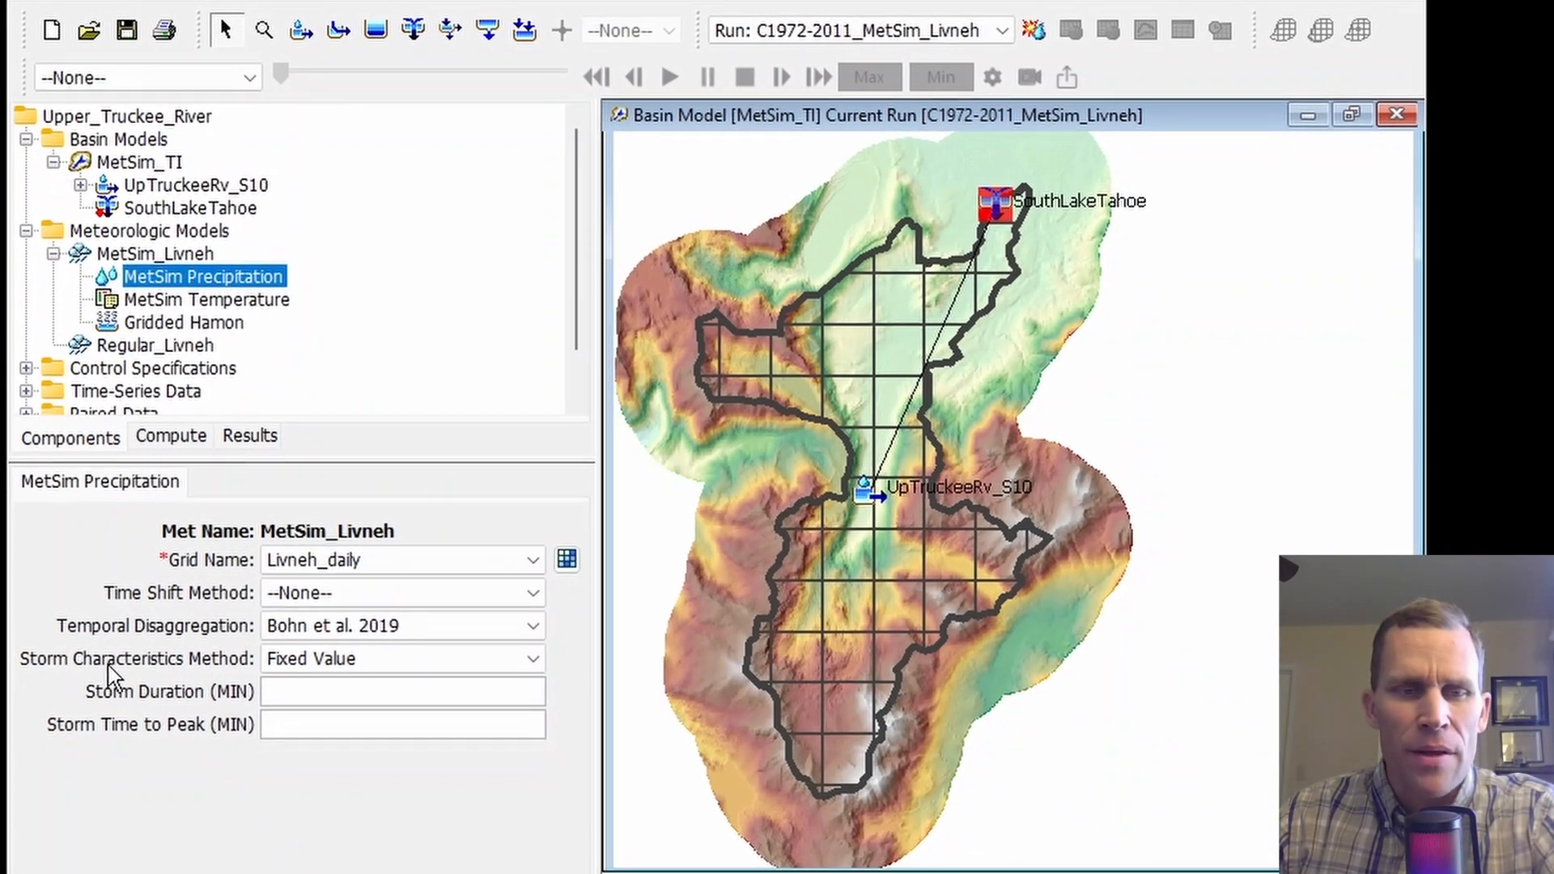
- Set the storm characteristics method to Annual Pattern, using Storm_Duration for storm duration and Storm_Time_to_Peak for time to peak
click(307, 660)
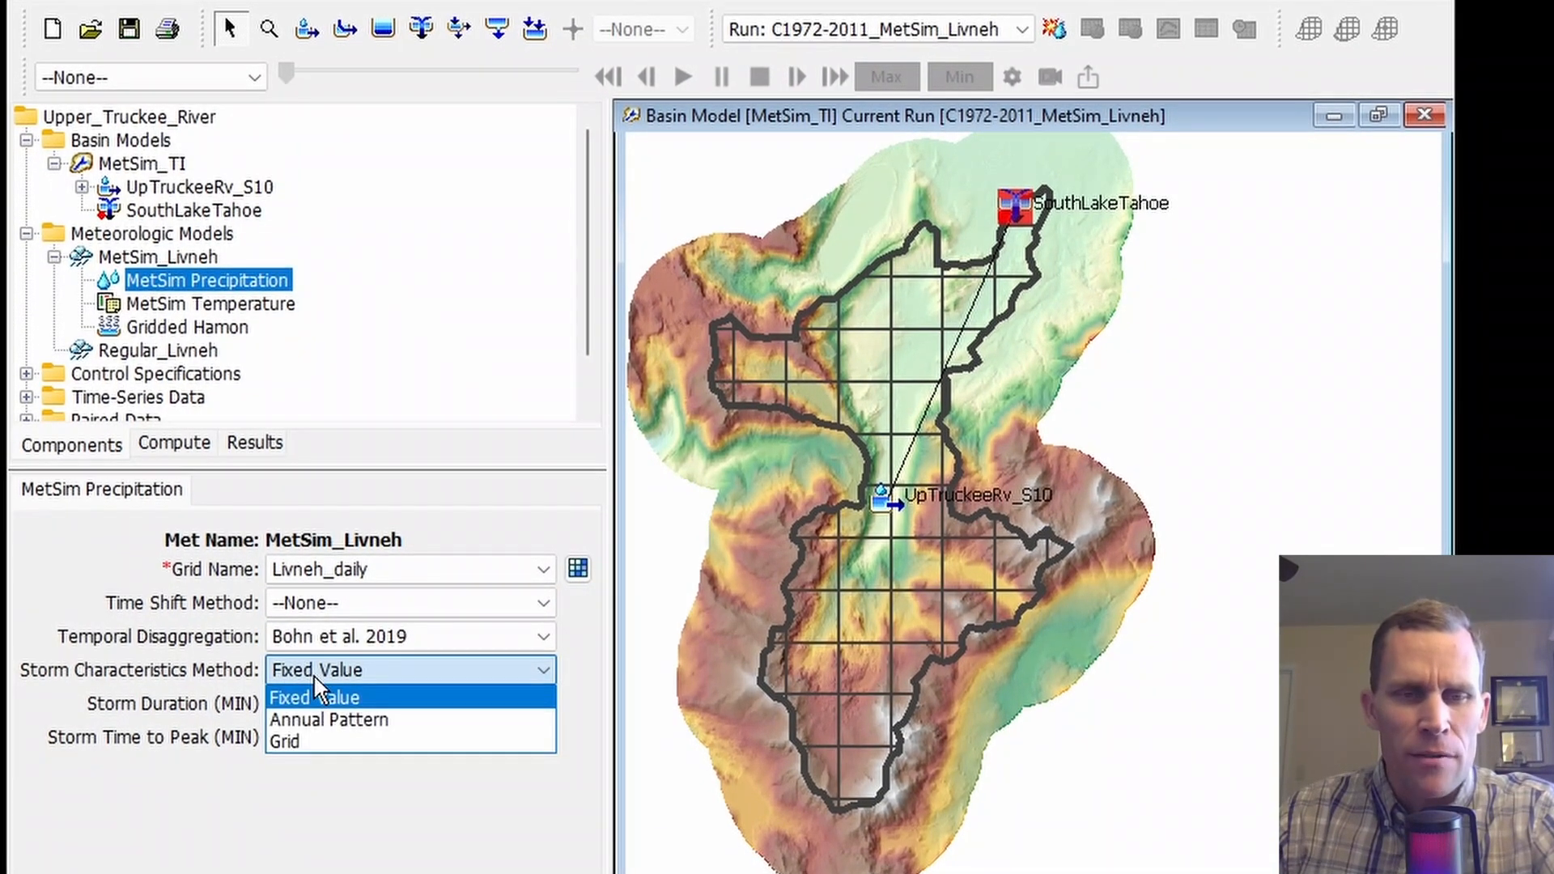
click(357, 721)
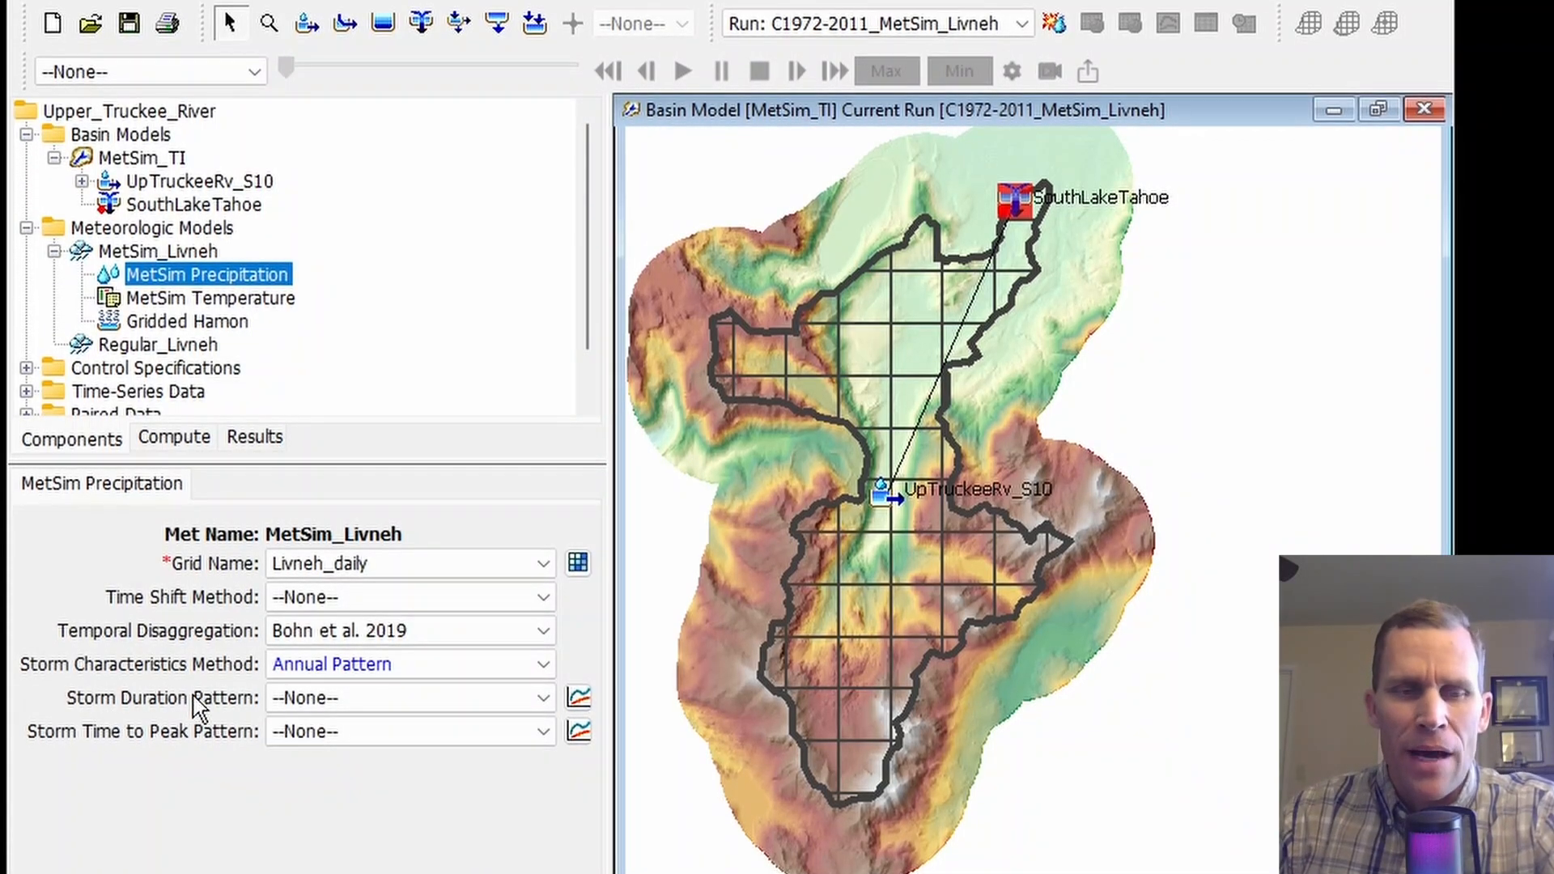
click(324, 698)
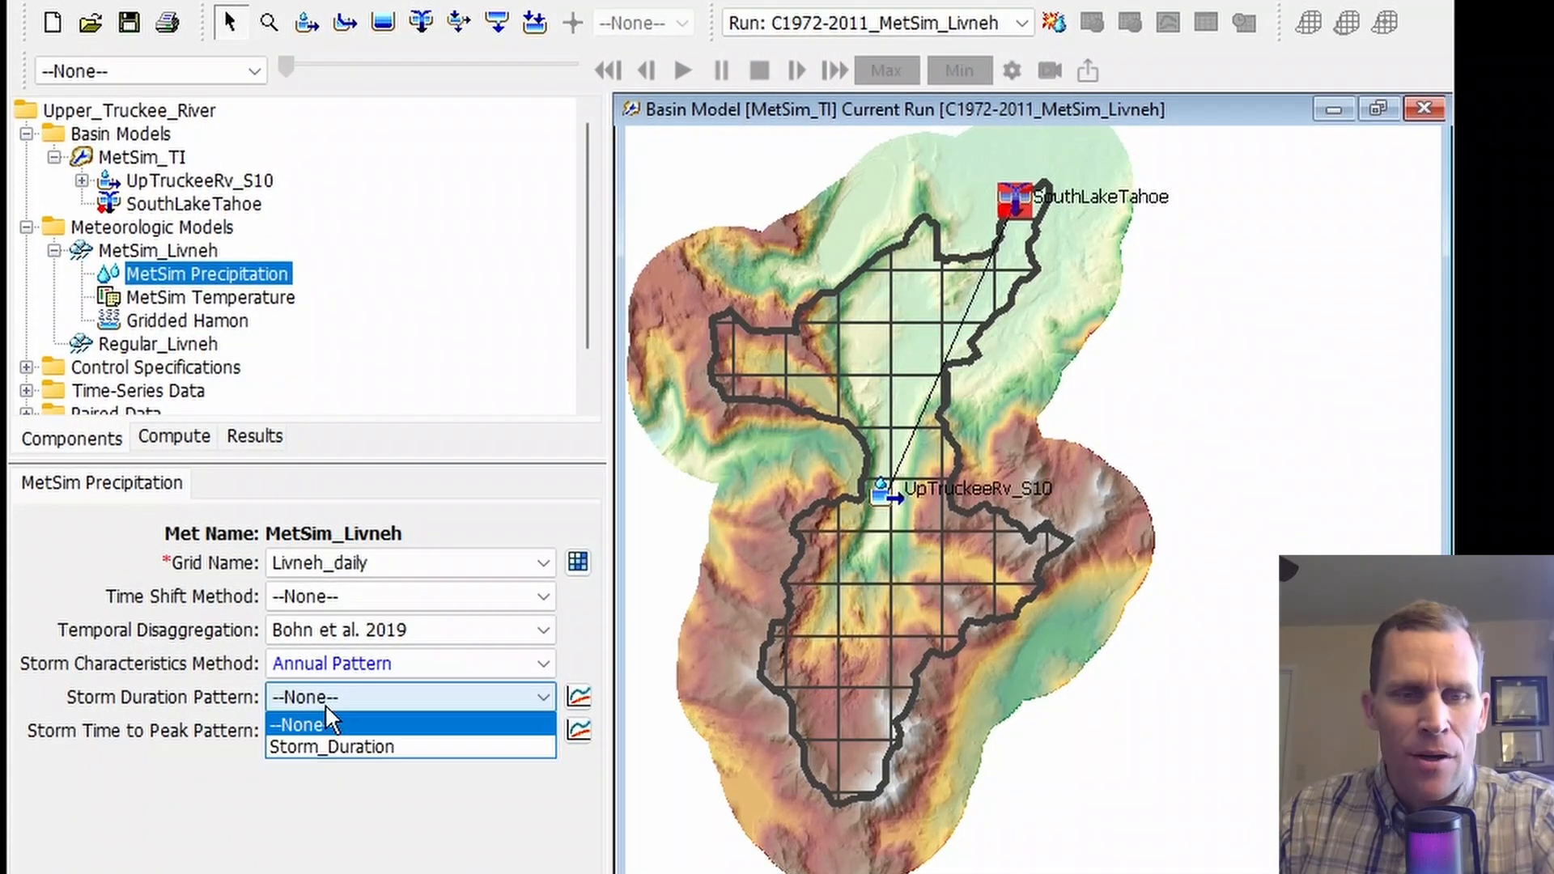
click(372, 748)
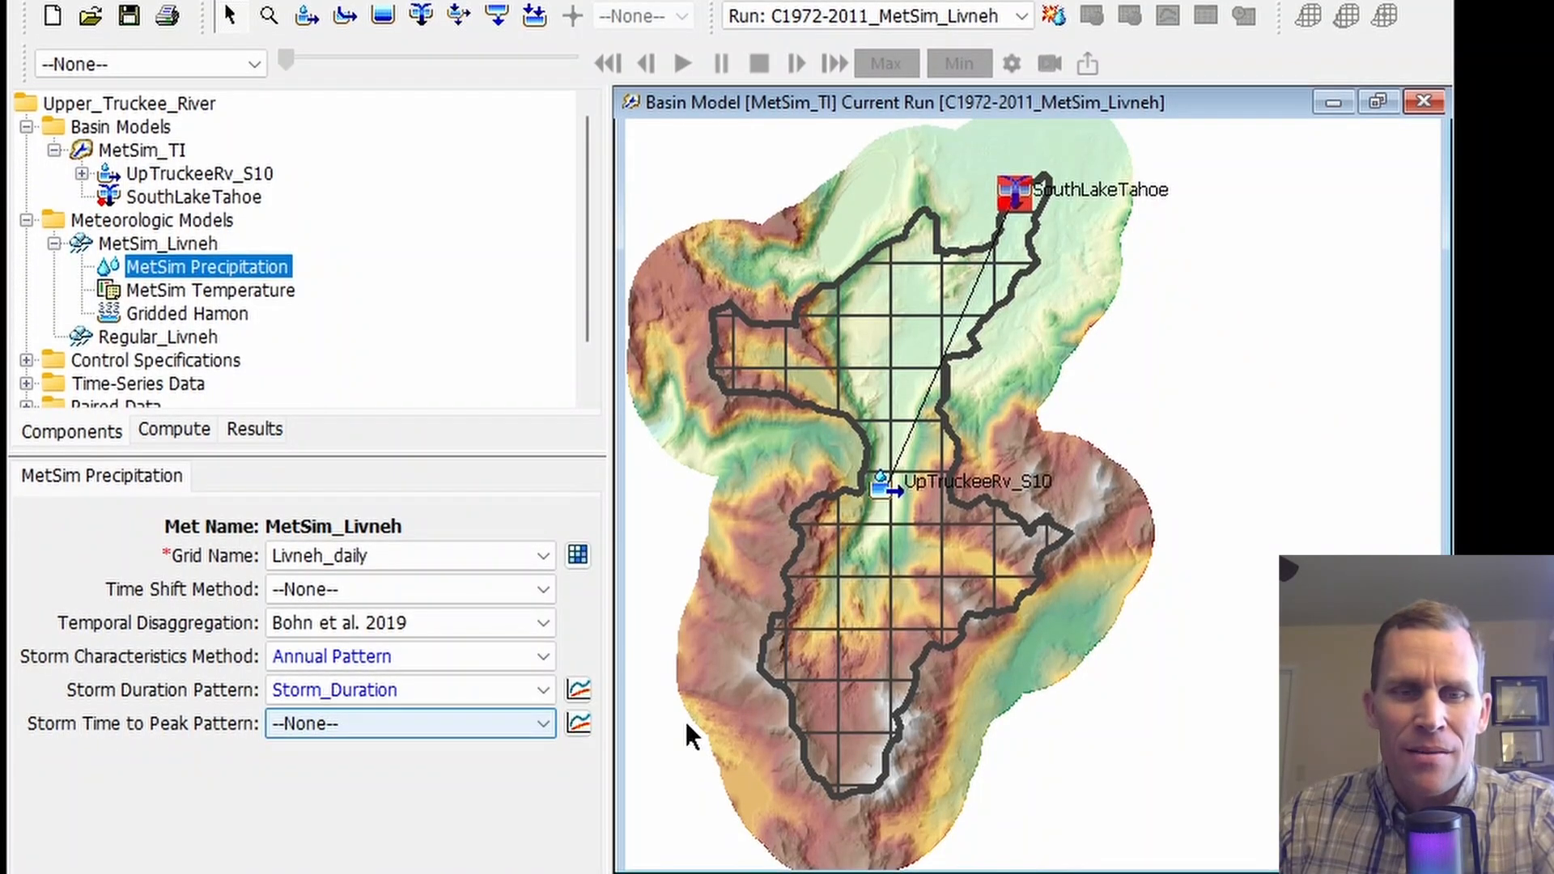
click(494, 723)
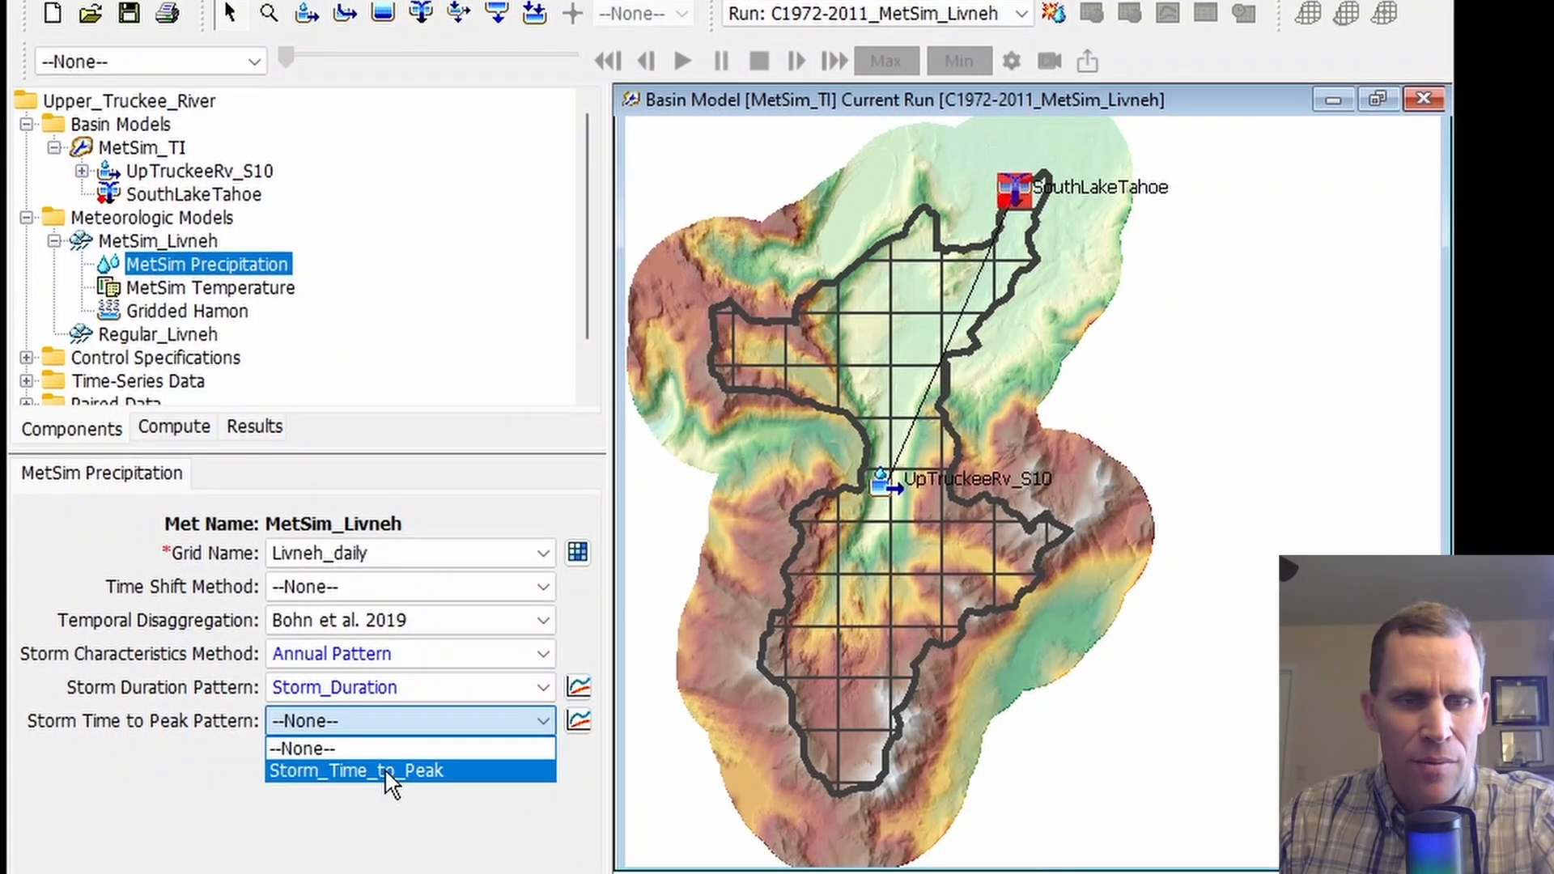
click(377, 770)
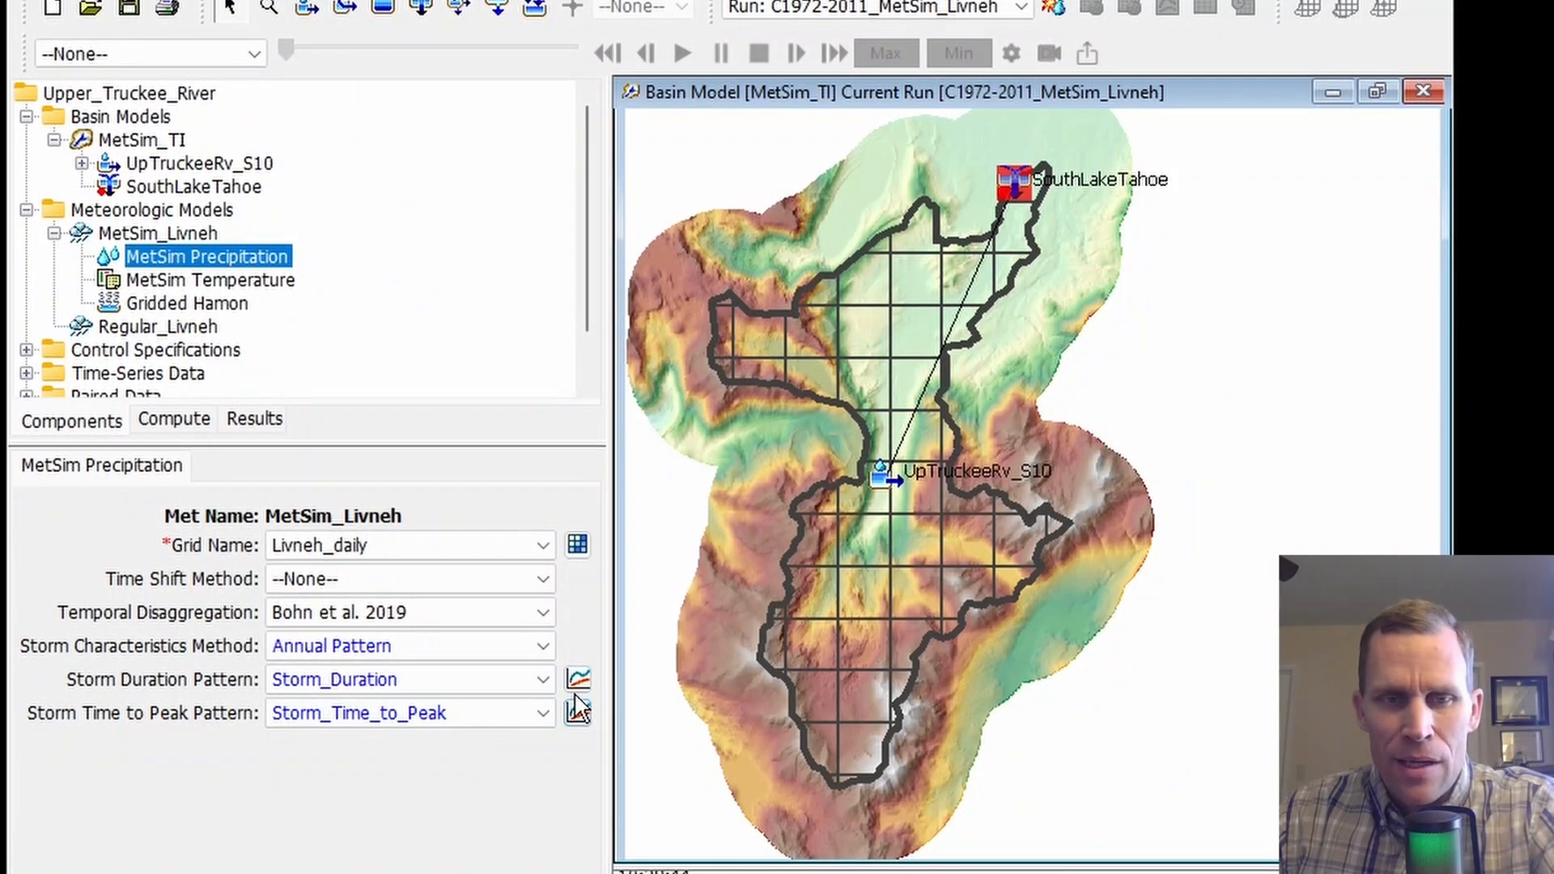
- Open the Storm_Duration parameter value pattern in the paired data and examine its January and February table values
scroll(121, 324, down, 1)
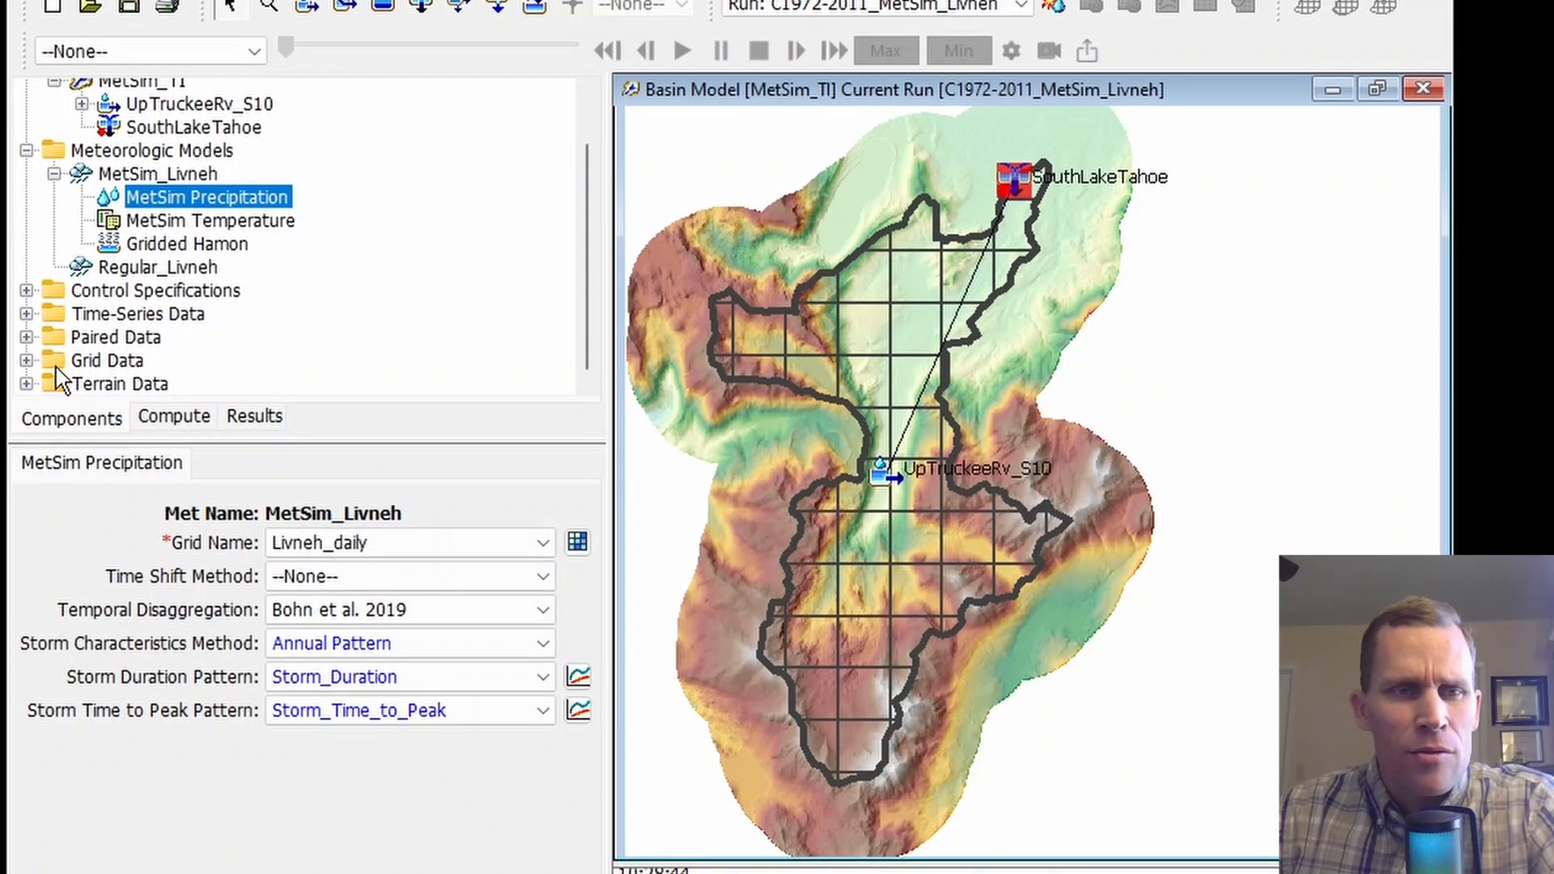
click(27, 332)
scroll(65, 344, down, 1)
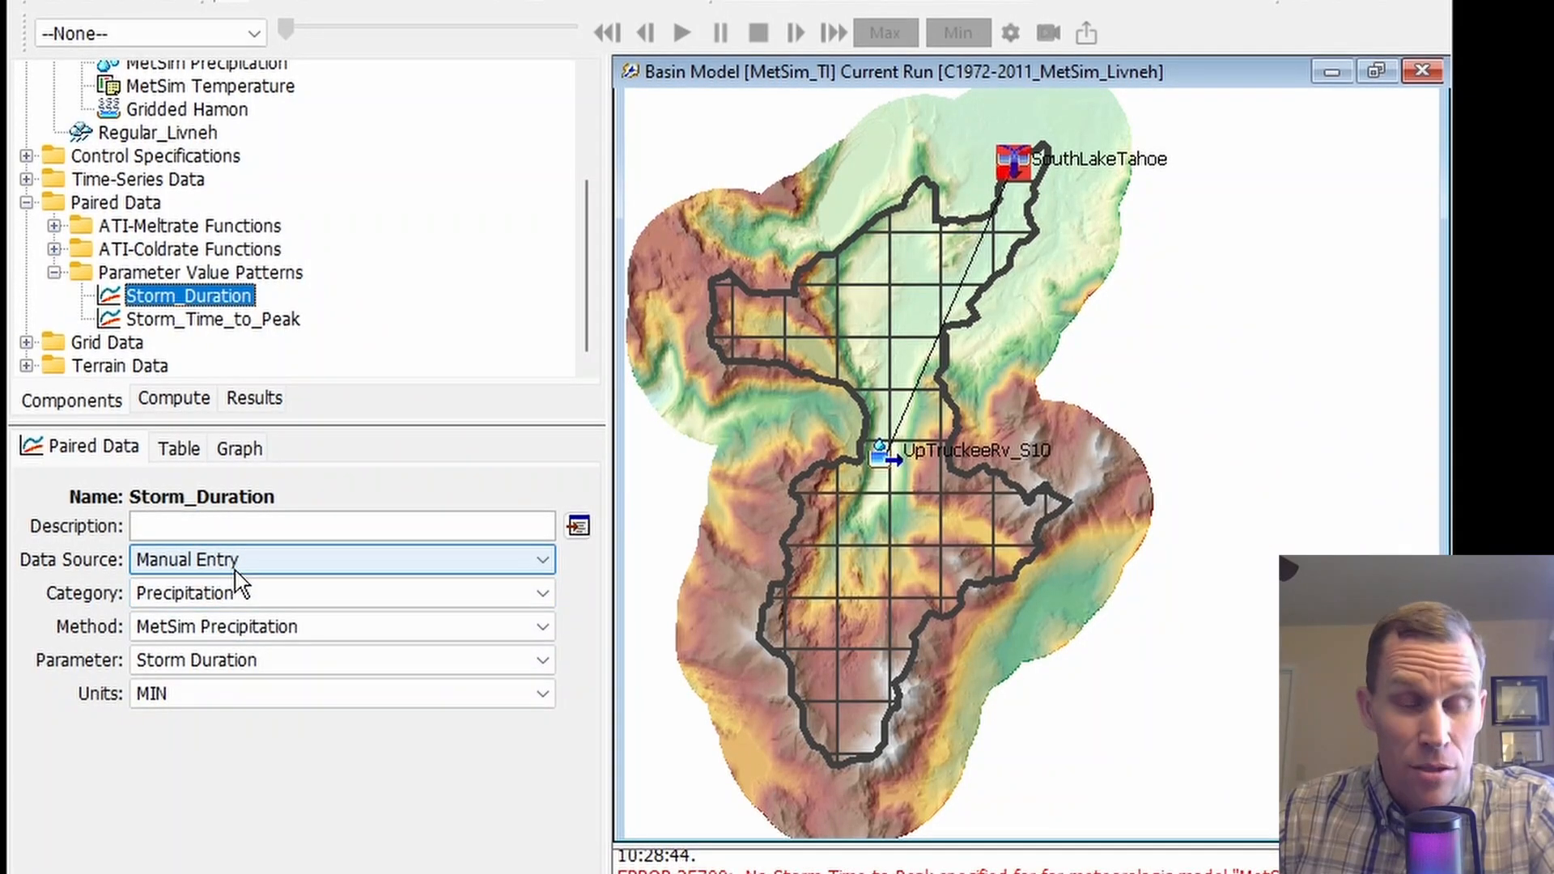
click(178, 450)
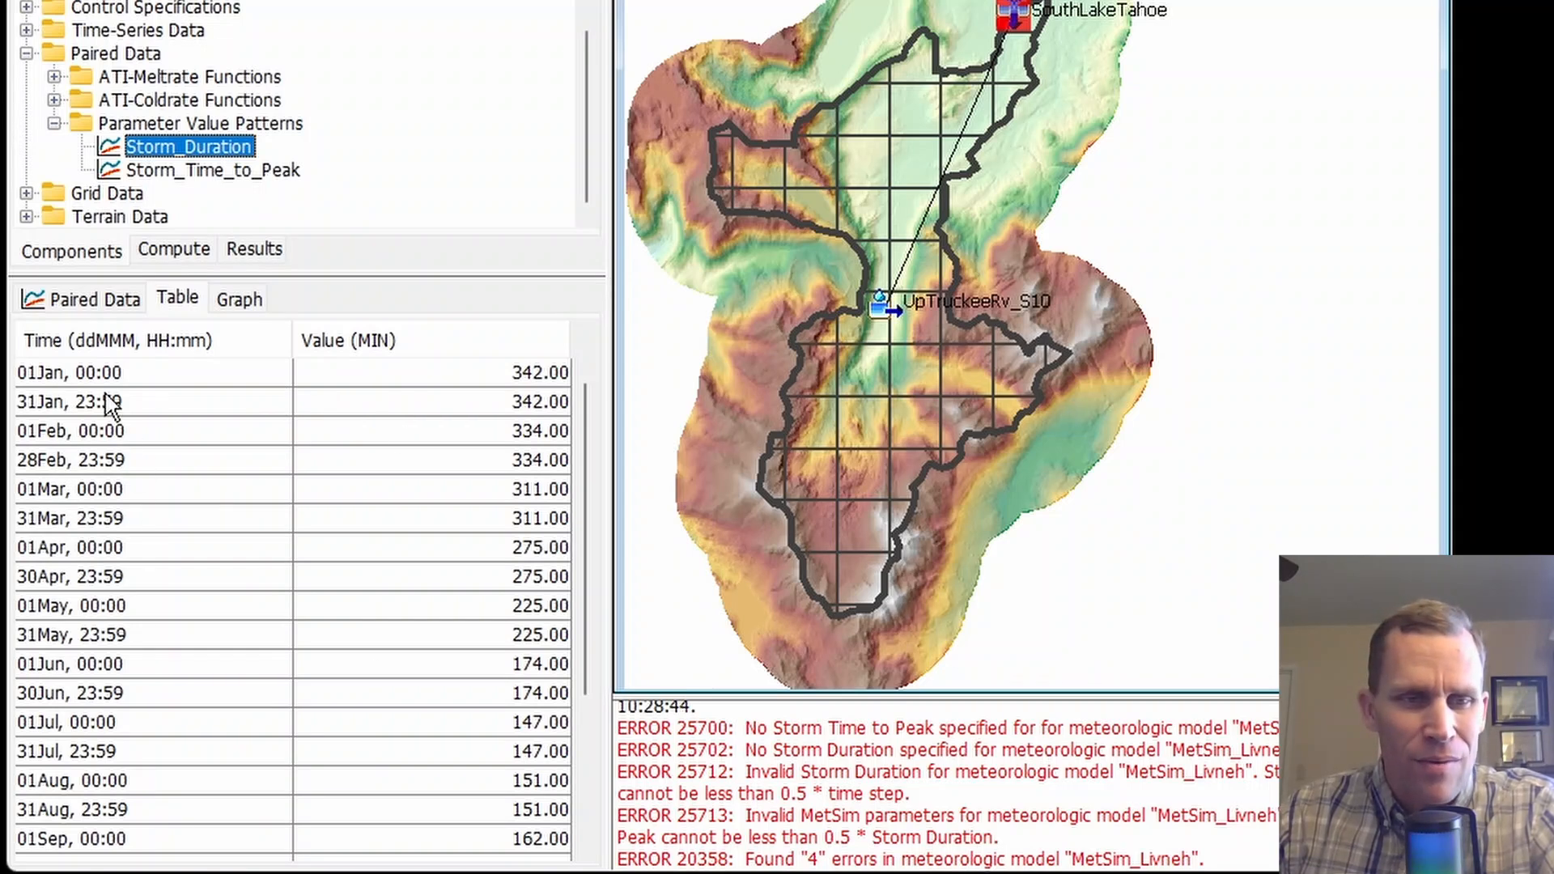
click(435, 375)
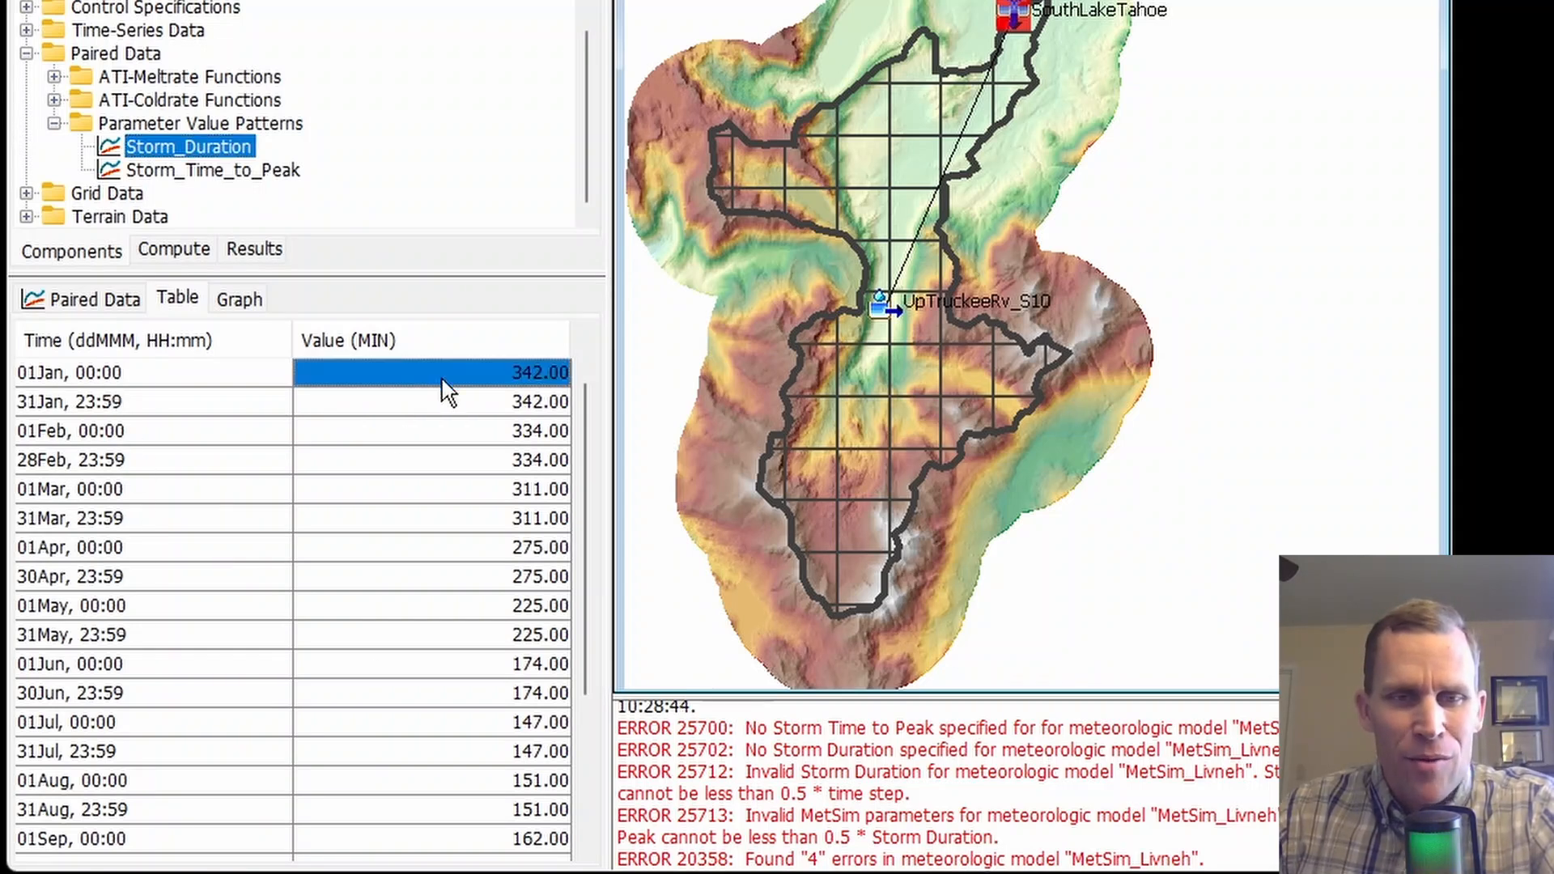
click(451, 404)
click(476, 438)
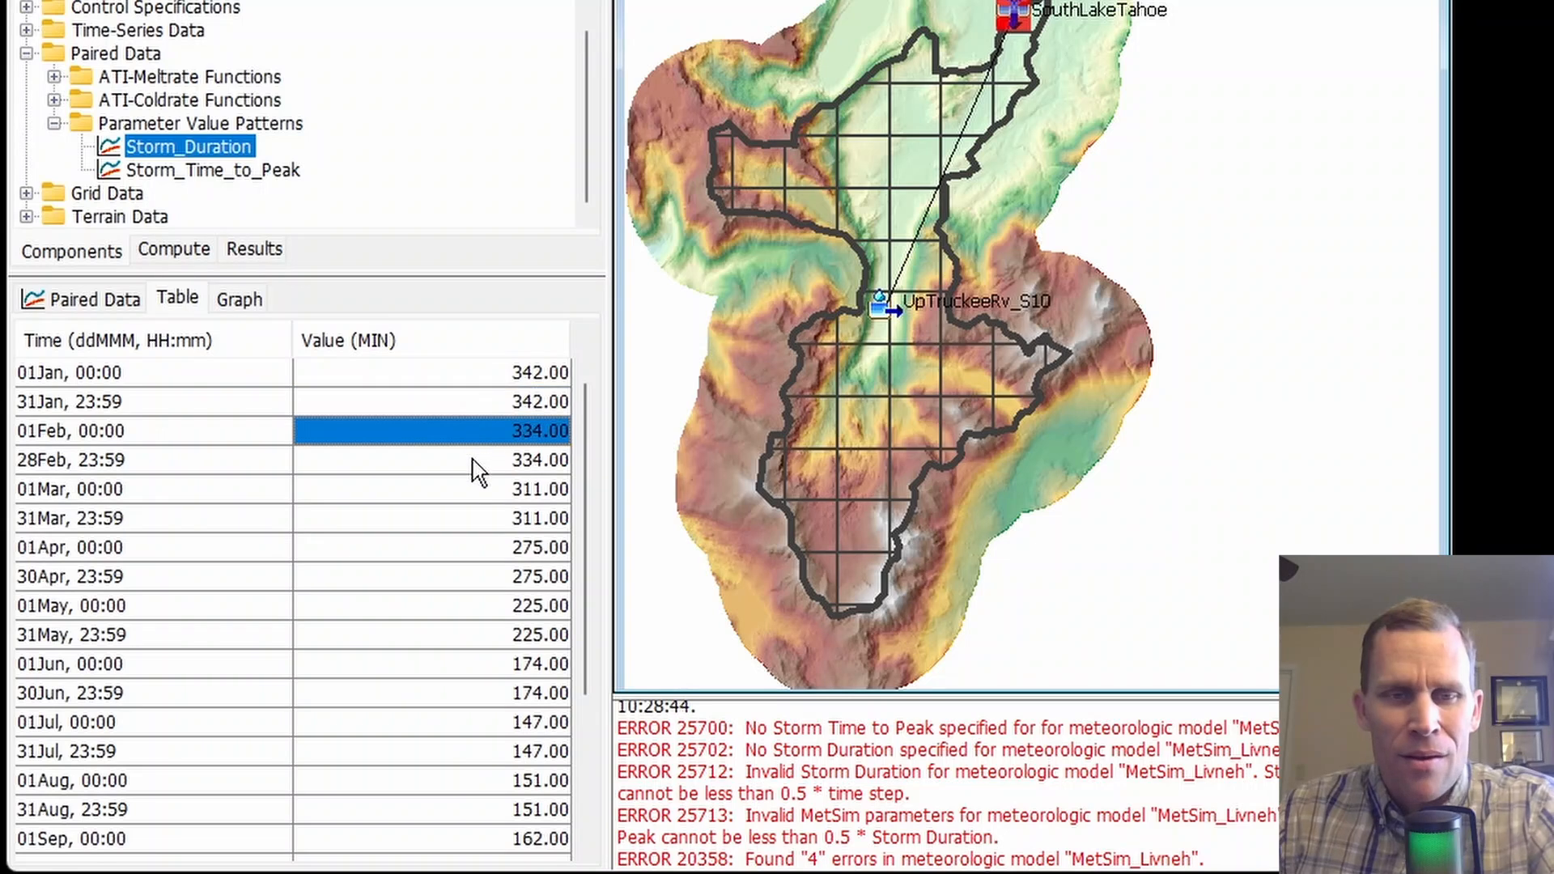
click(474, 458)
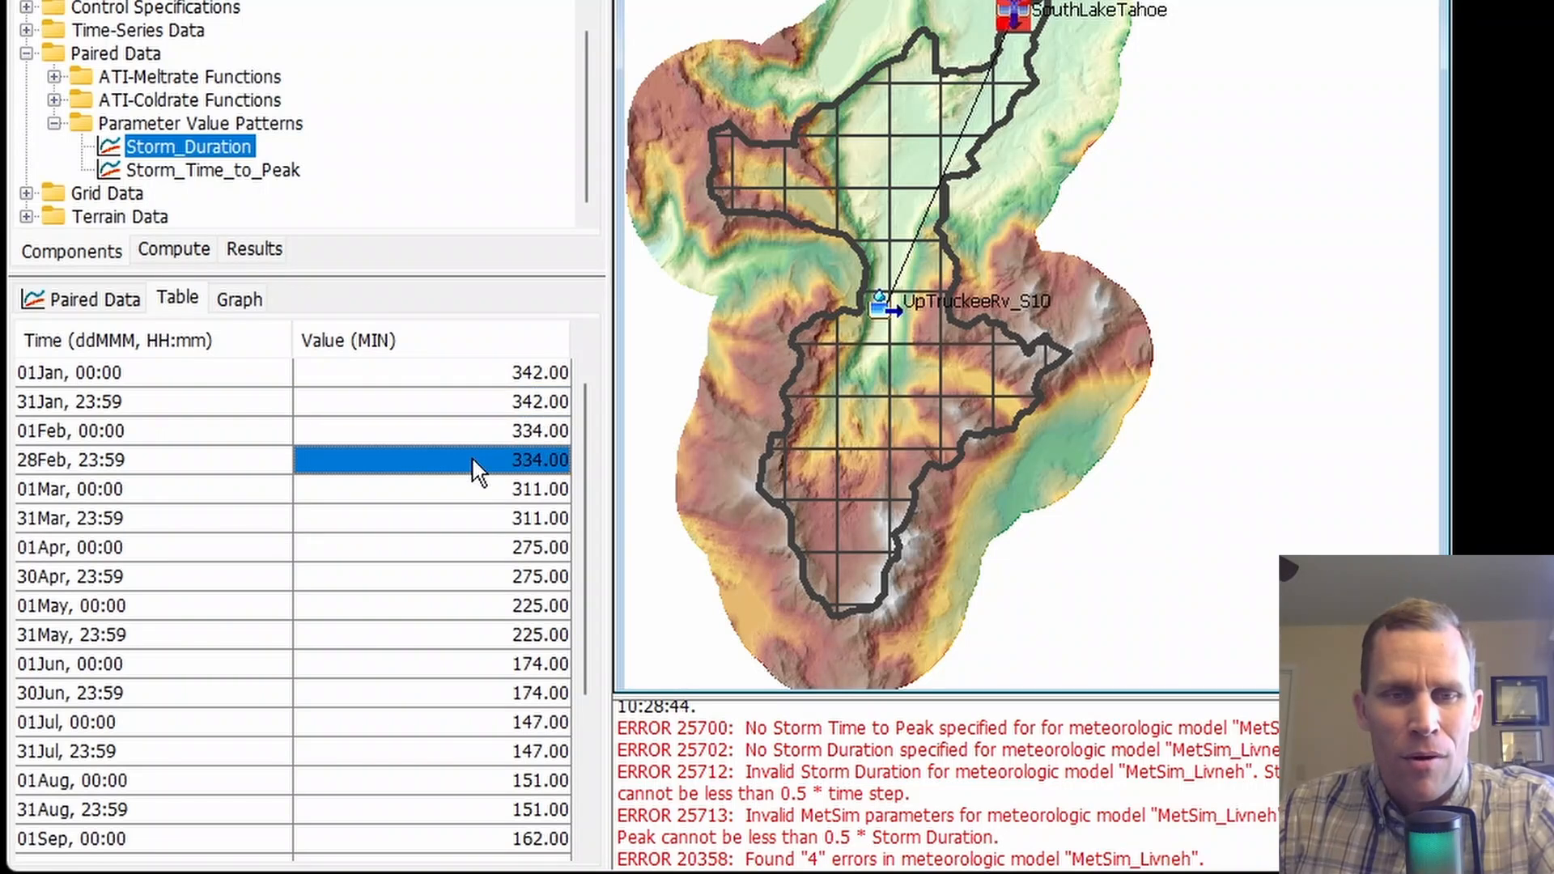
click(235, 312)
key(Left)
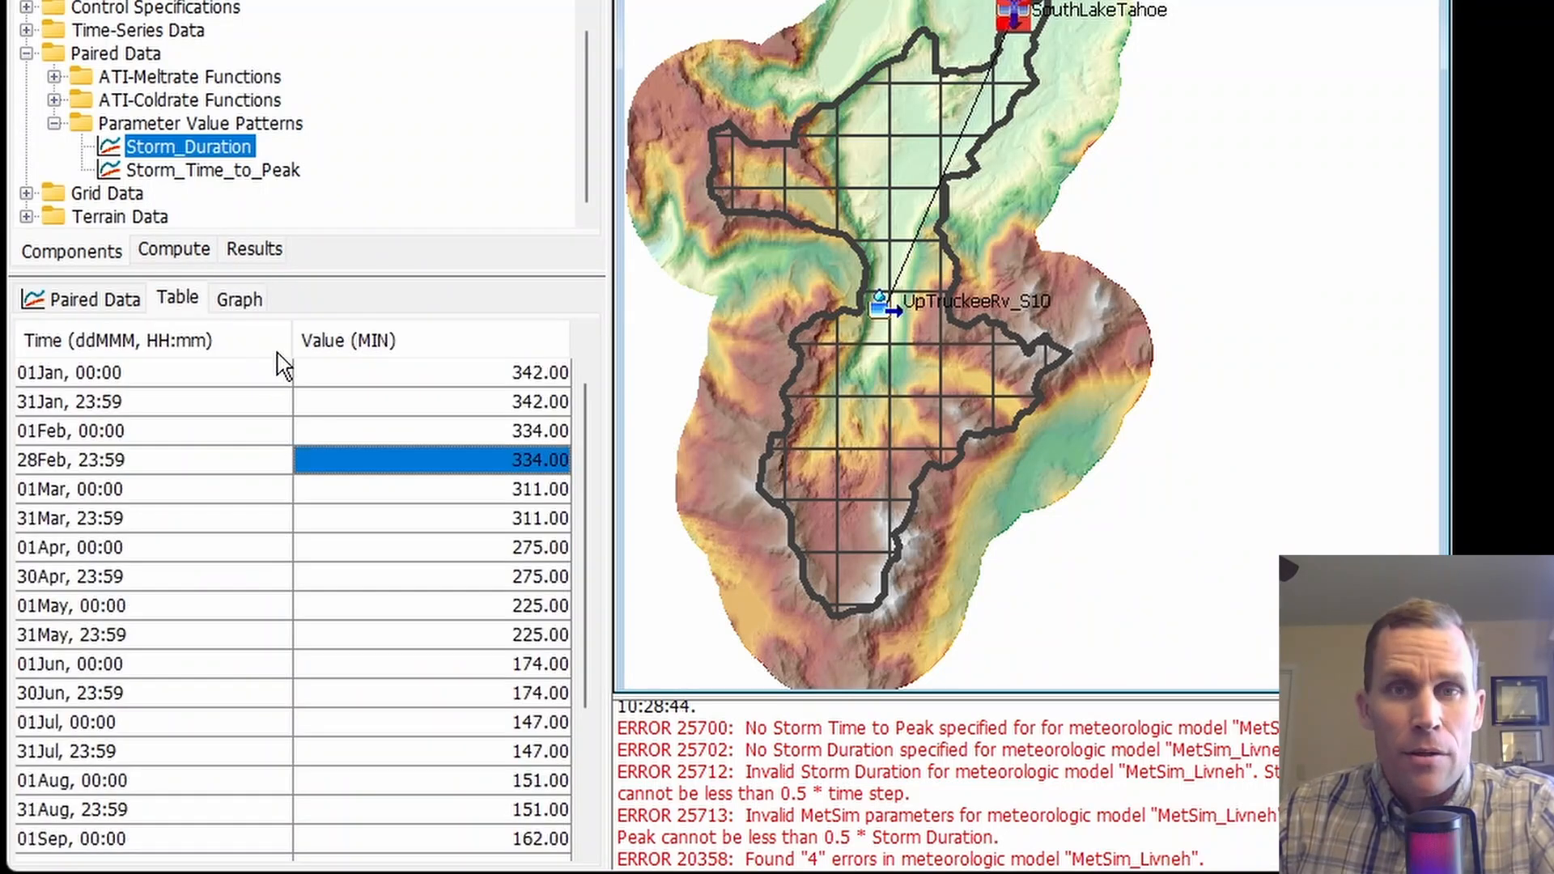
- Examine the Storm_Time_to_Peak pattern's settings, its January and February table values, and its graph
click(200, 172)
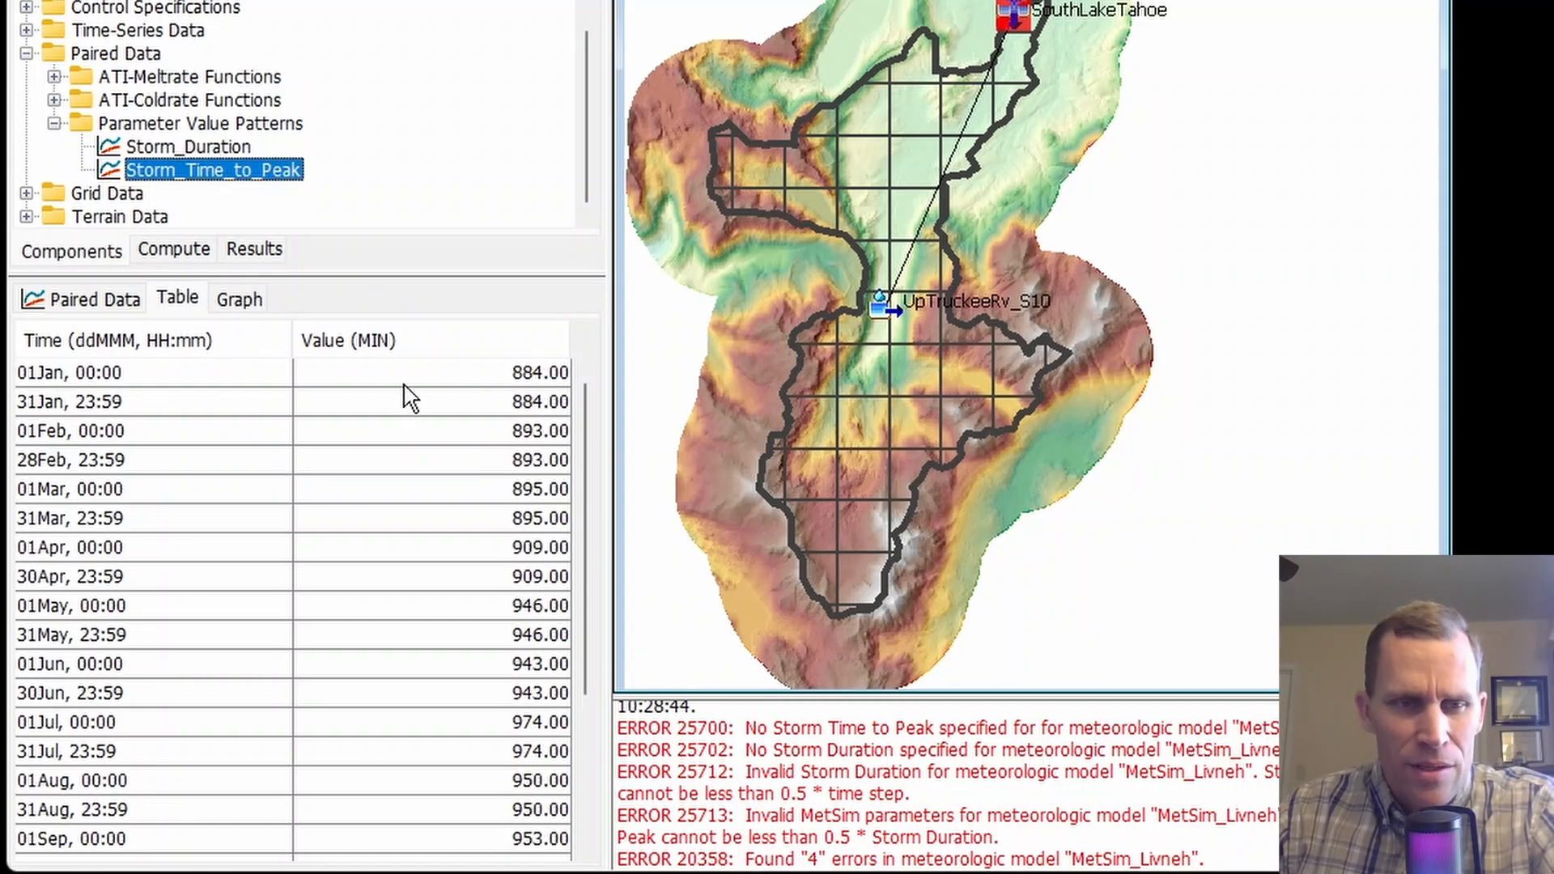
click(123, 310)
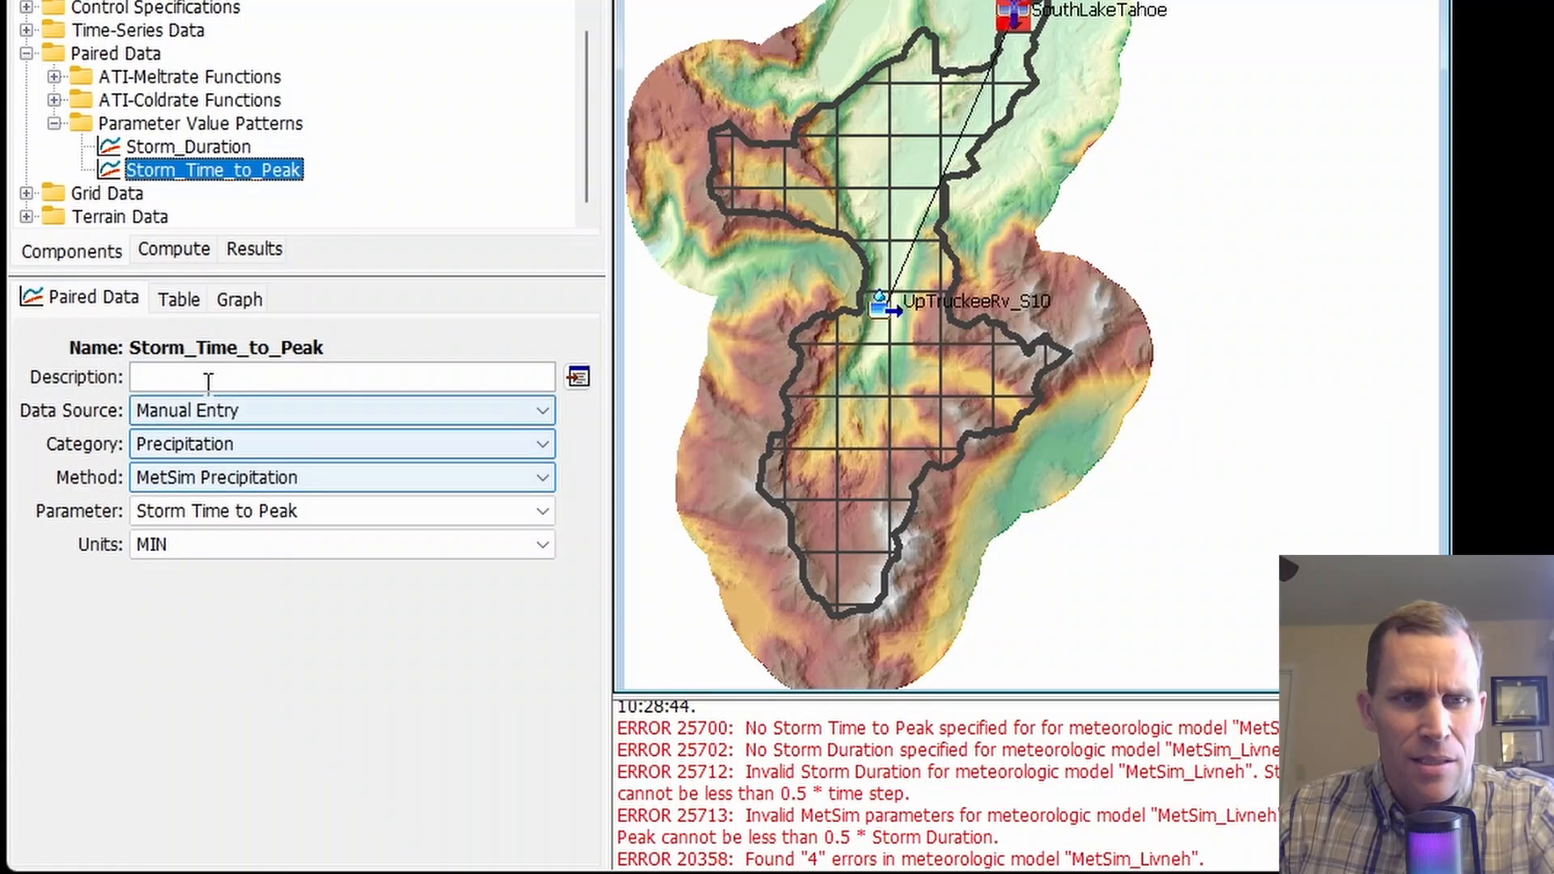
click(181, 309)
click(506, 374)
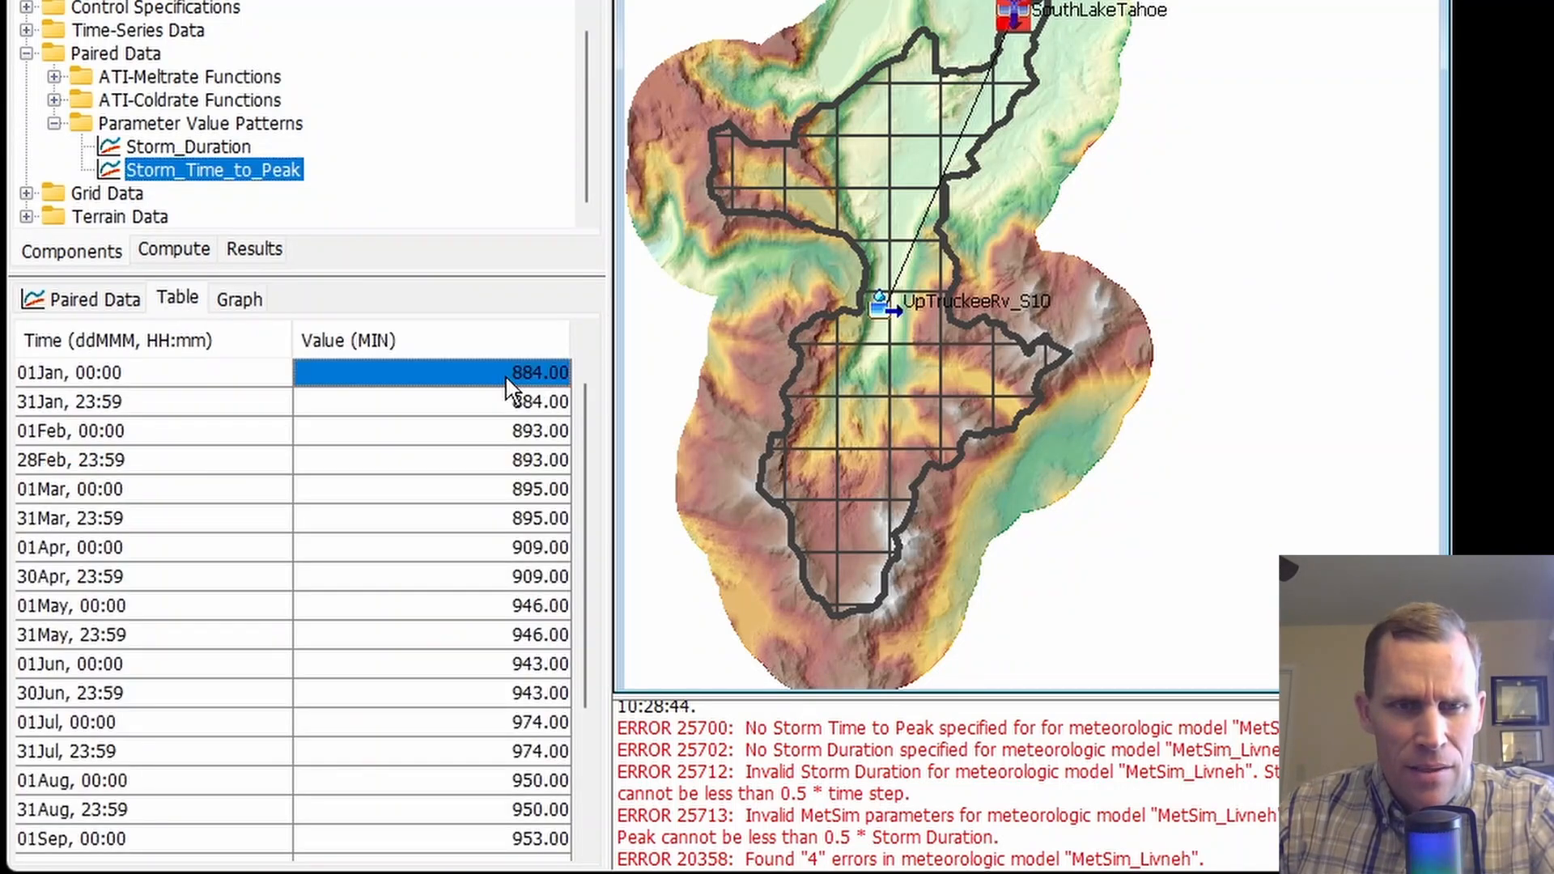
click(501, 402)
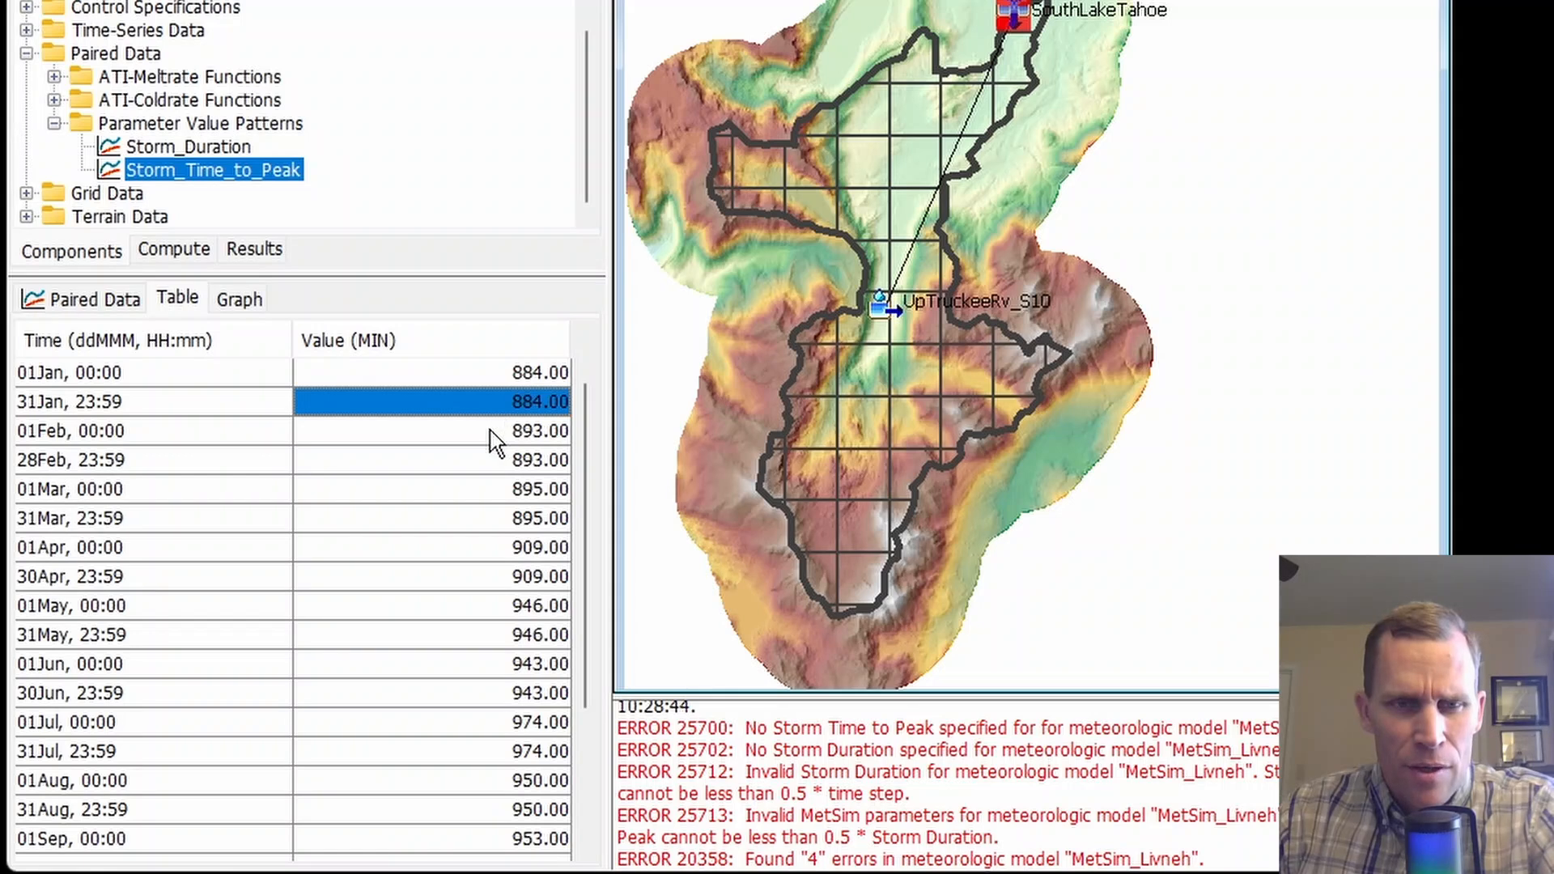
click(496, 442)
click(503, 463)
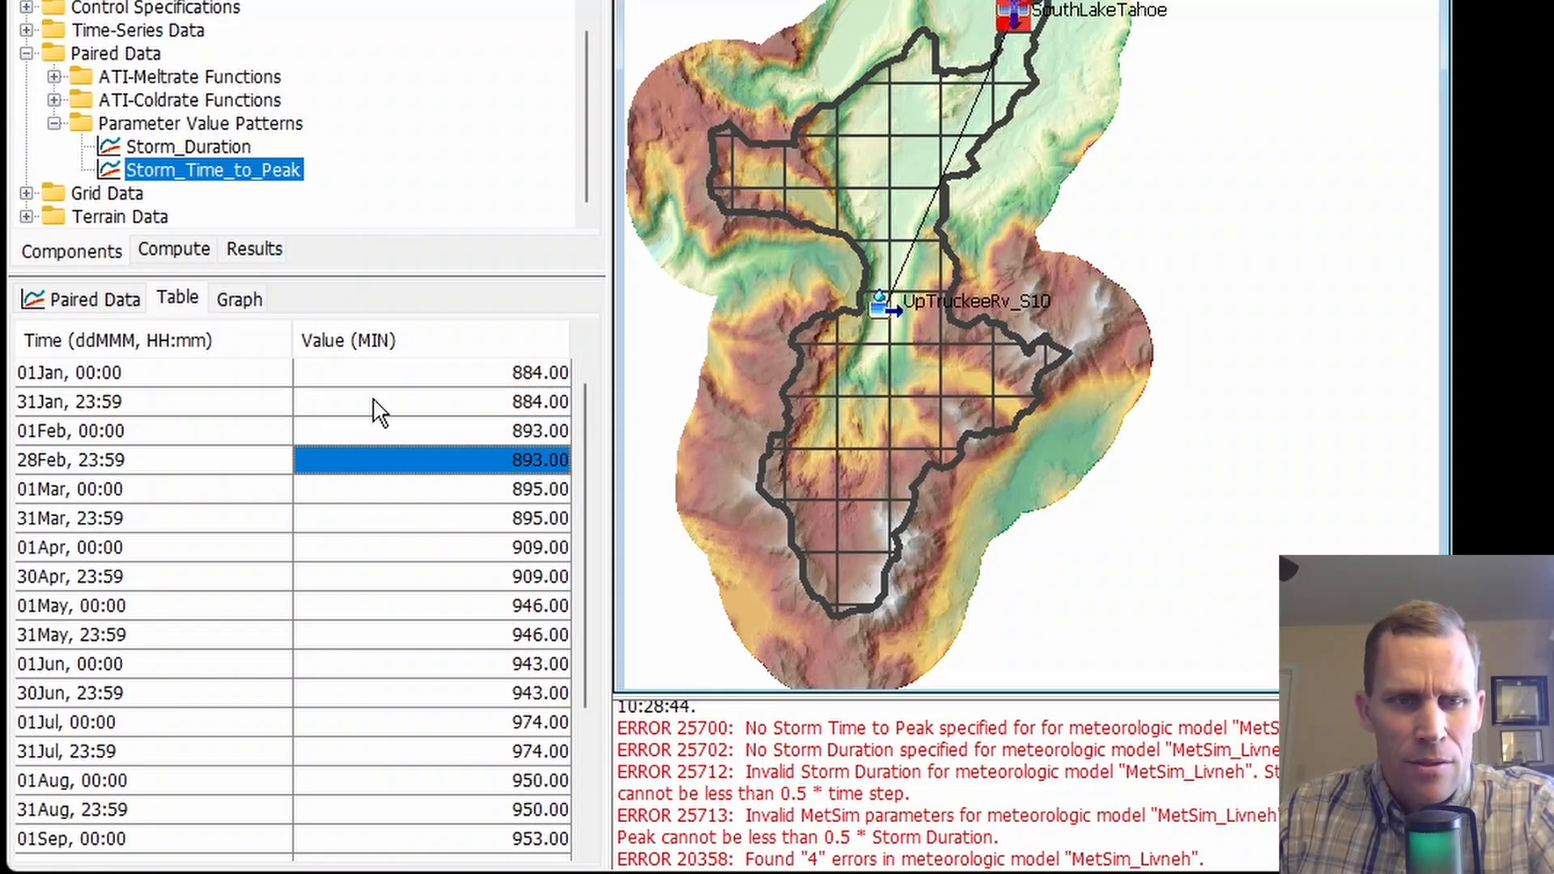
click(243, 301)
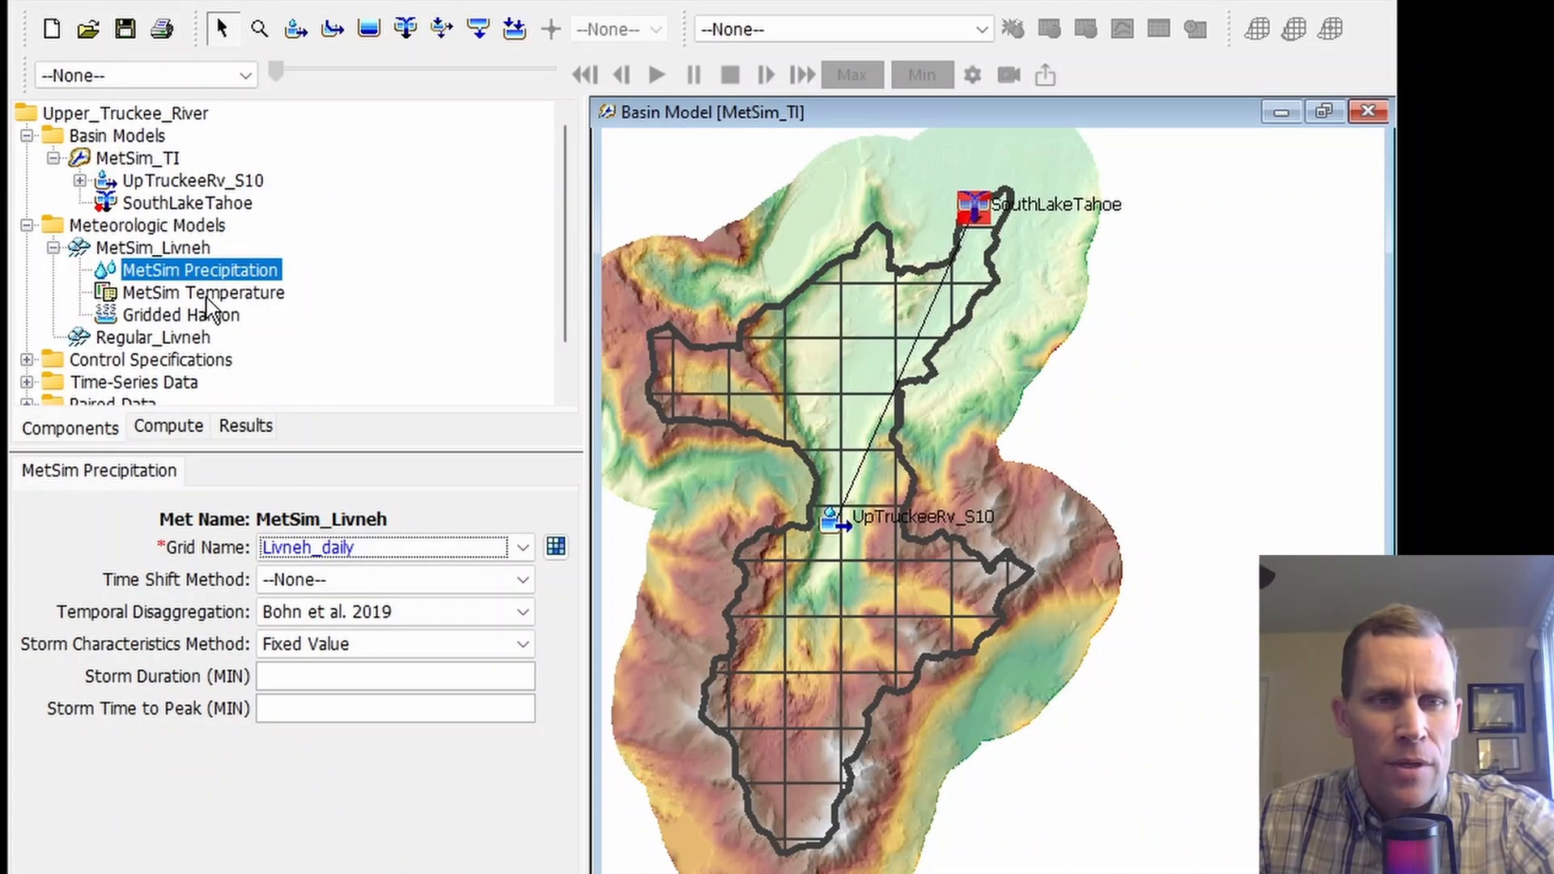
- Assign Livneh_dailyMin as the daily minimum and Livneh_dailyMax as the daily maximum temperature grids for MetSim Temperature in MetSim_Livneh
click(226, 293)
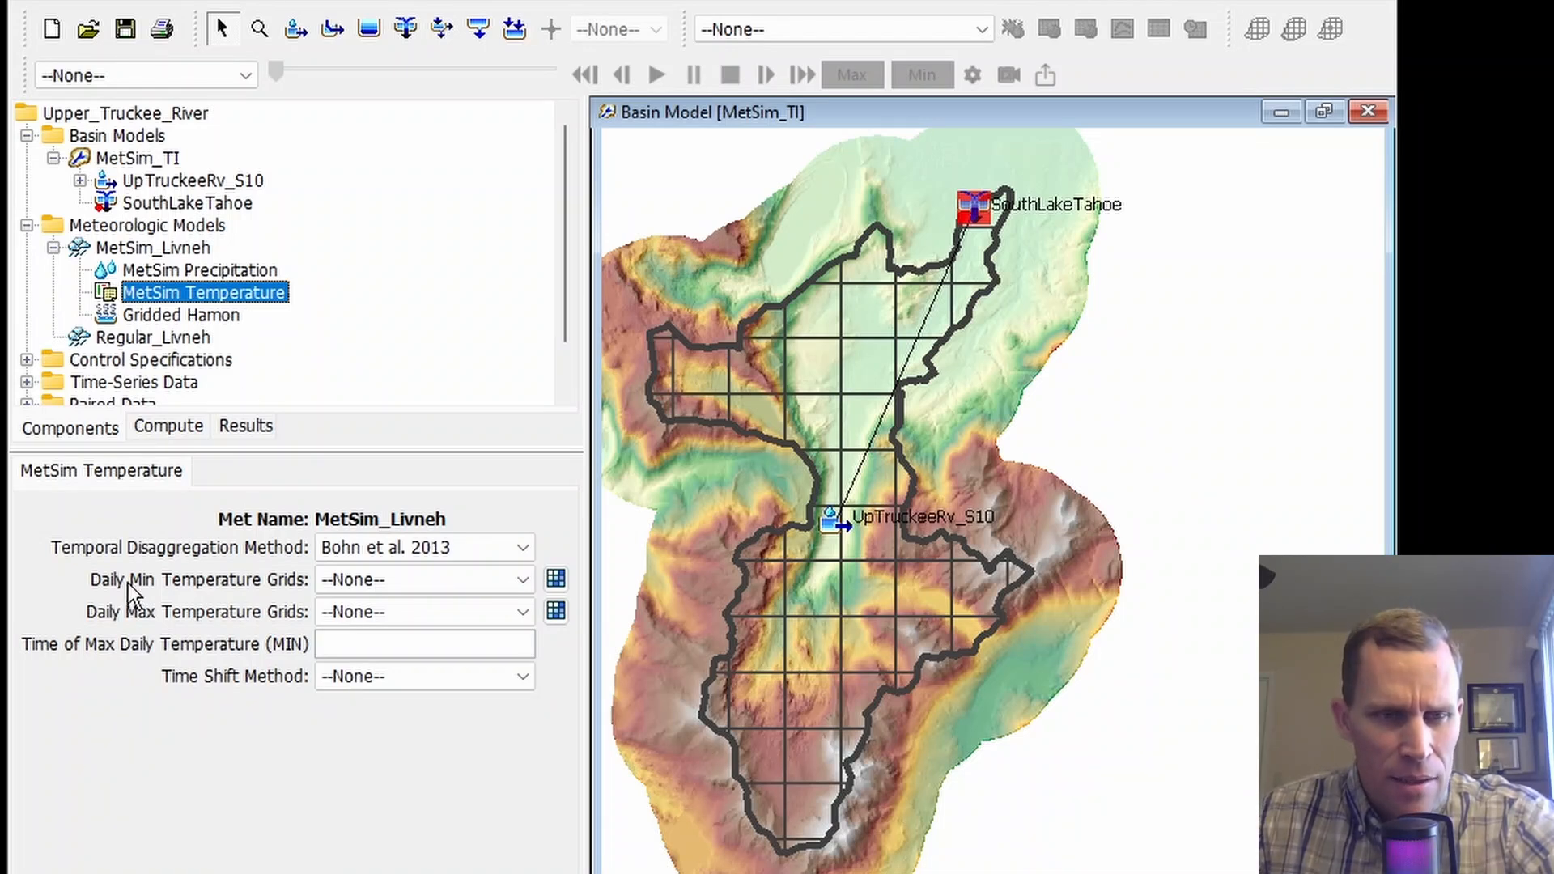
click(387, 575)
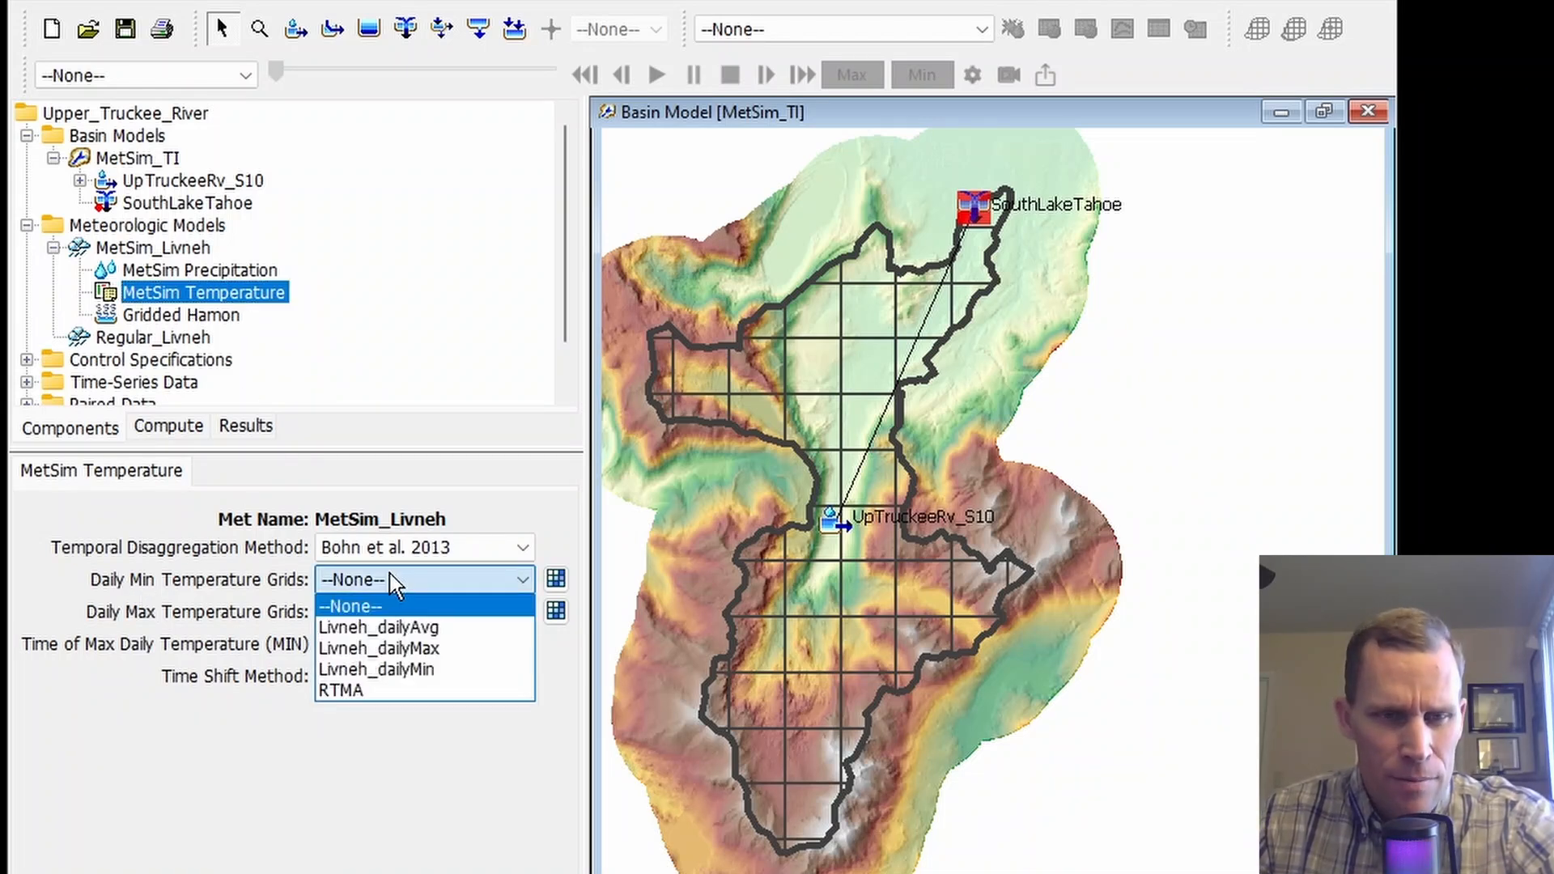
click(429, 668)
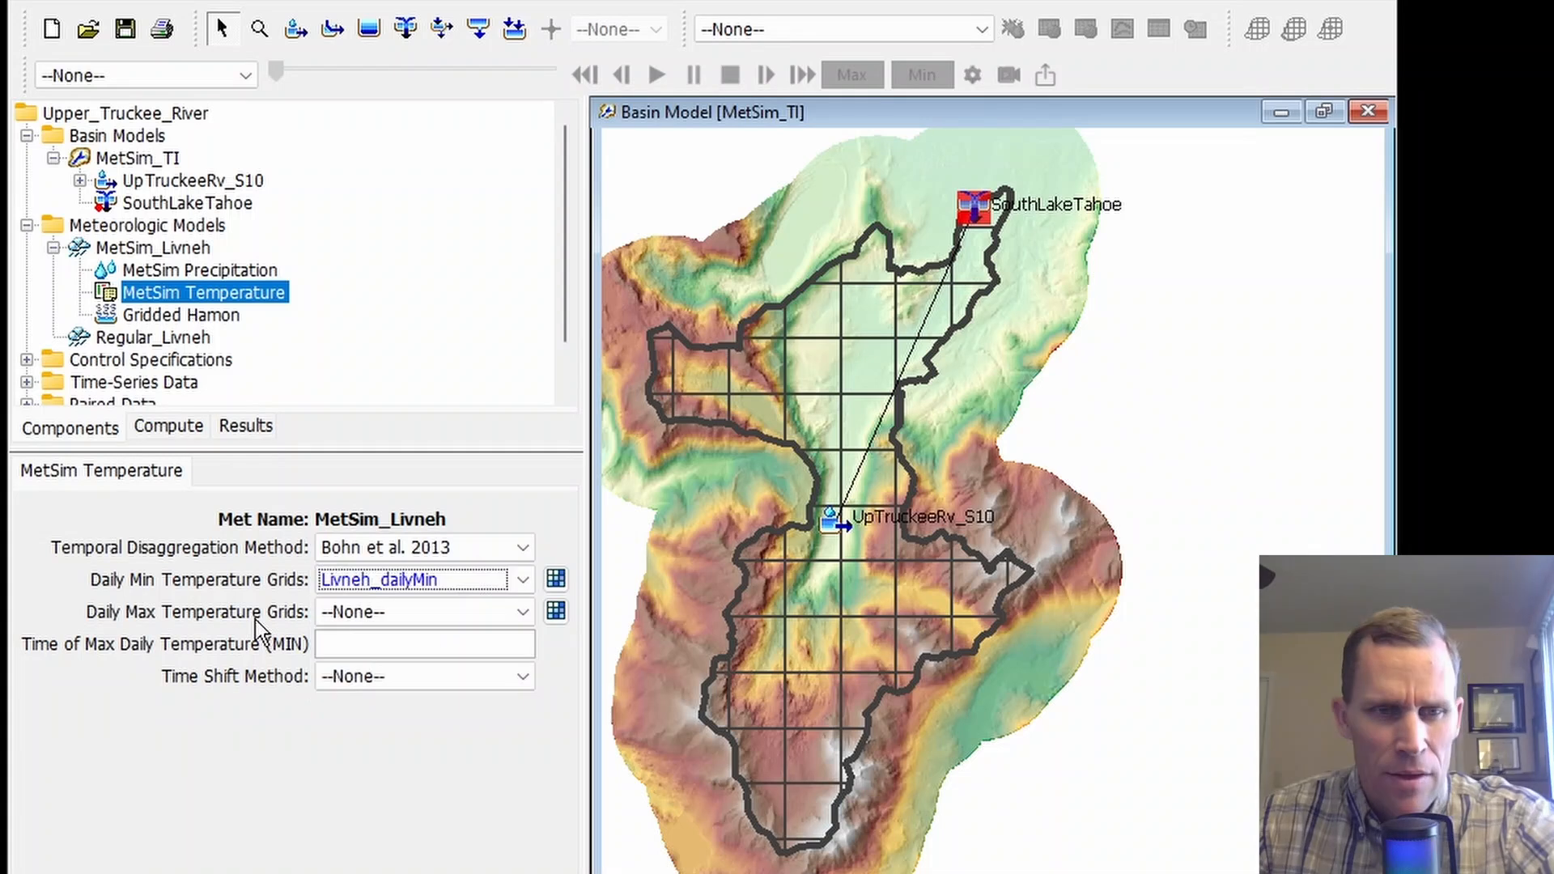
click(349, 614)
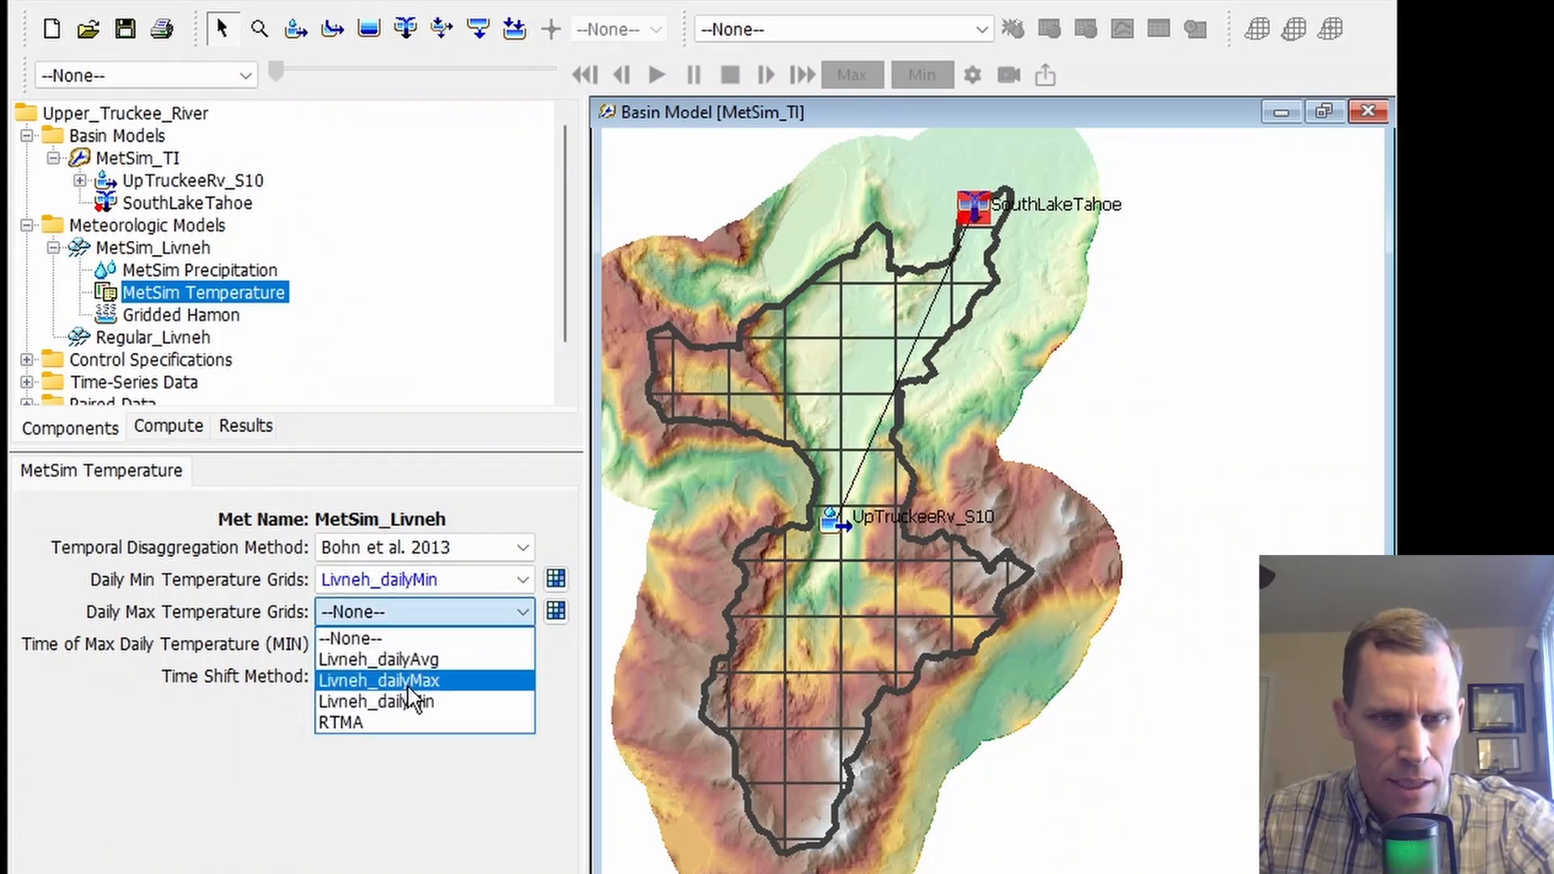
click(408, 682)
- Set the time of maximum daily temperature to 960 minutes in the MetSim Temperature method
click(371, 645)
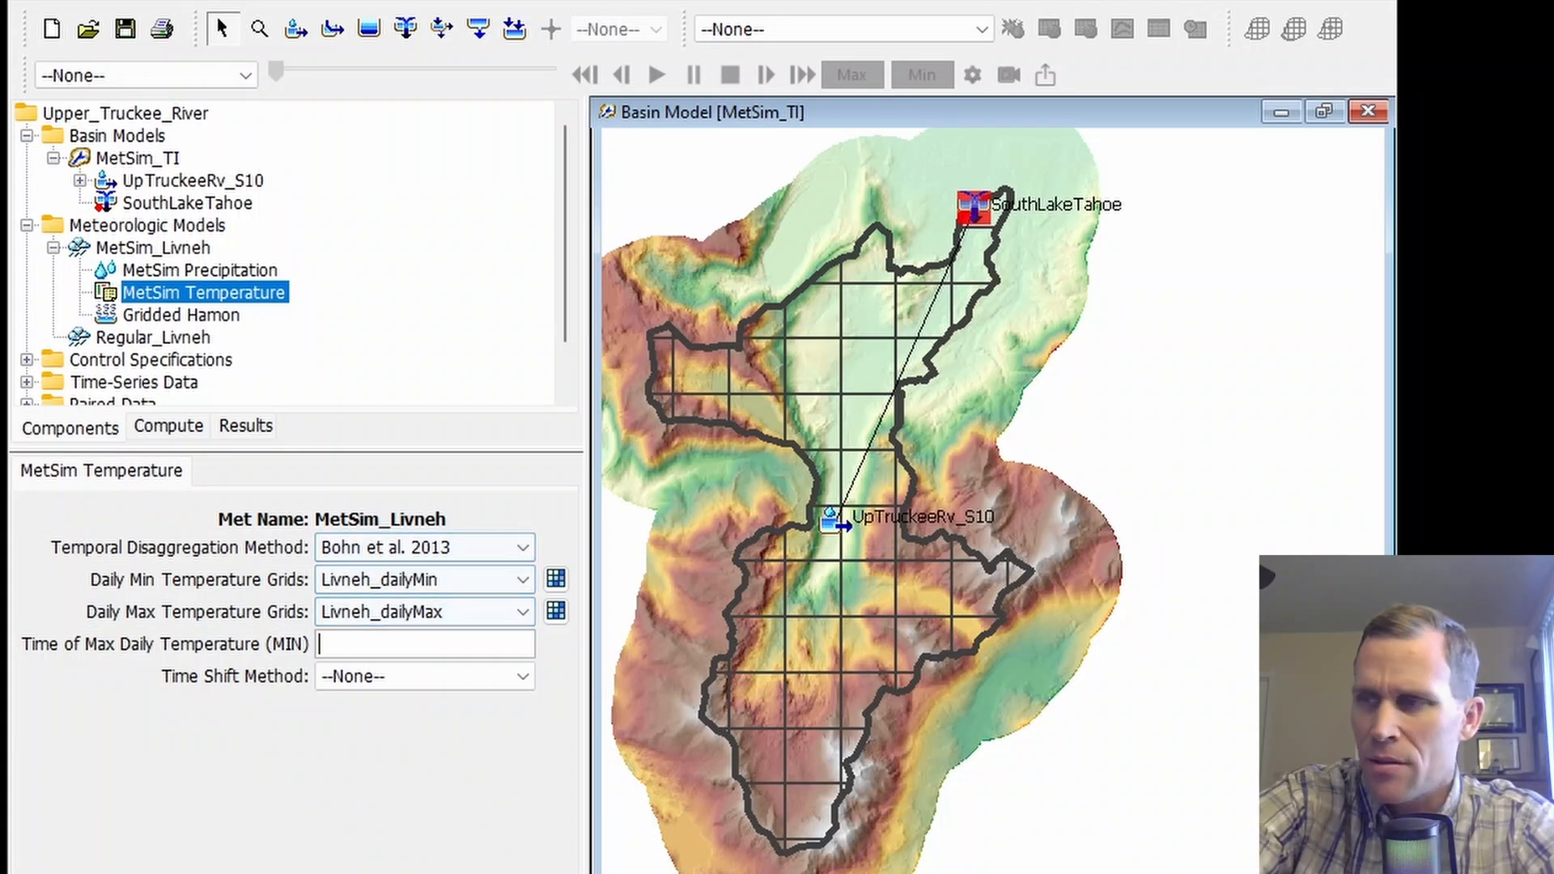
text(960)
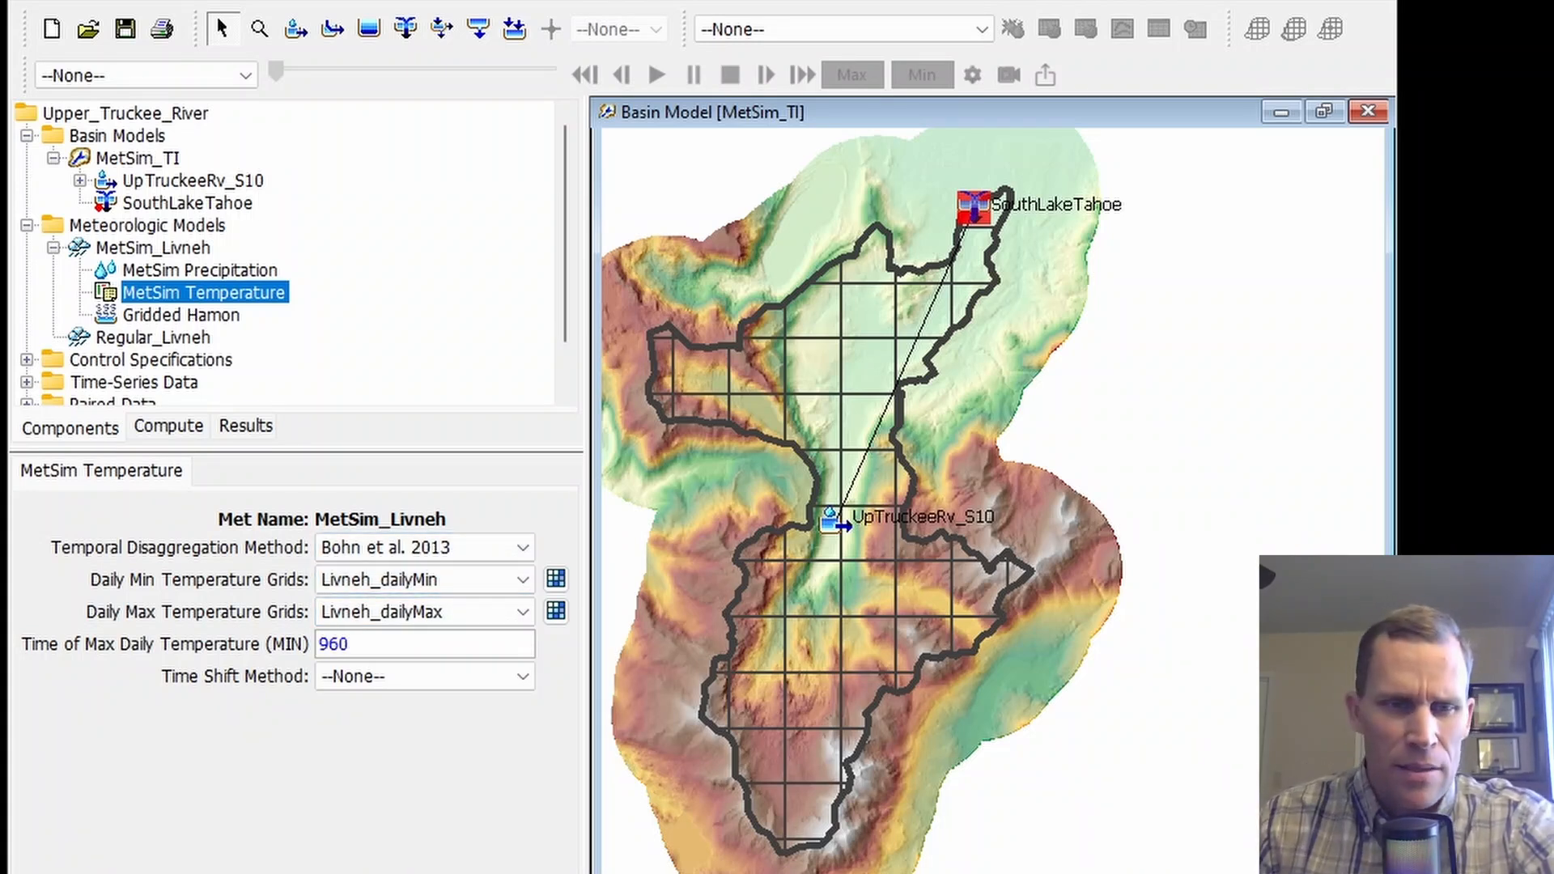
click(209, 300)
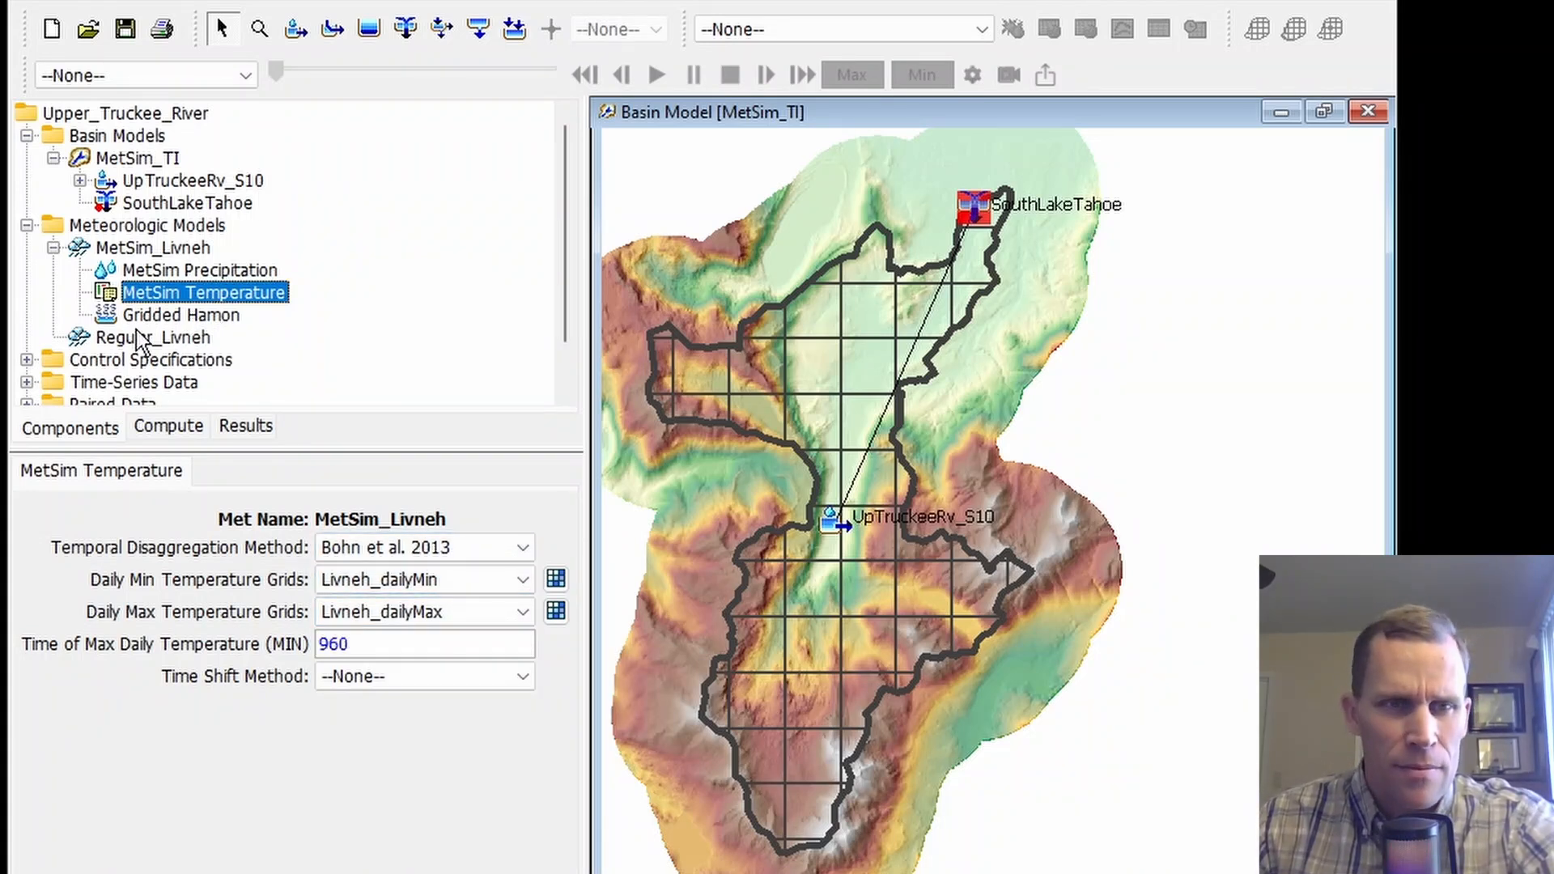
- Check the Hamon coefficient in MetSim_Livneh's Gridded Hamon method, and return to the MetSim Temperature settings
click(159, 315)
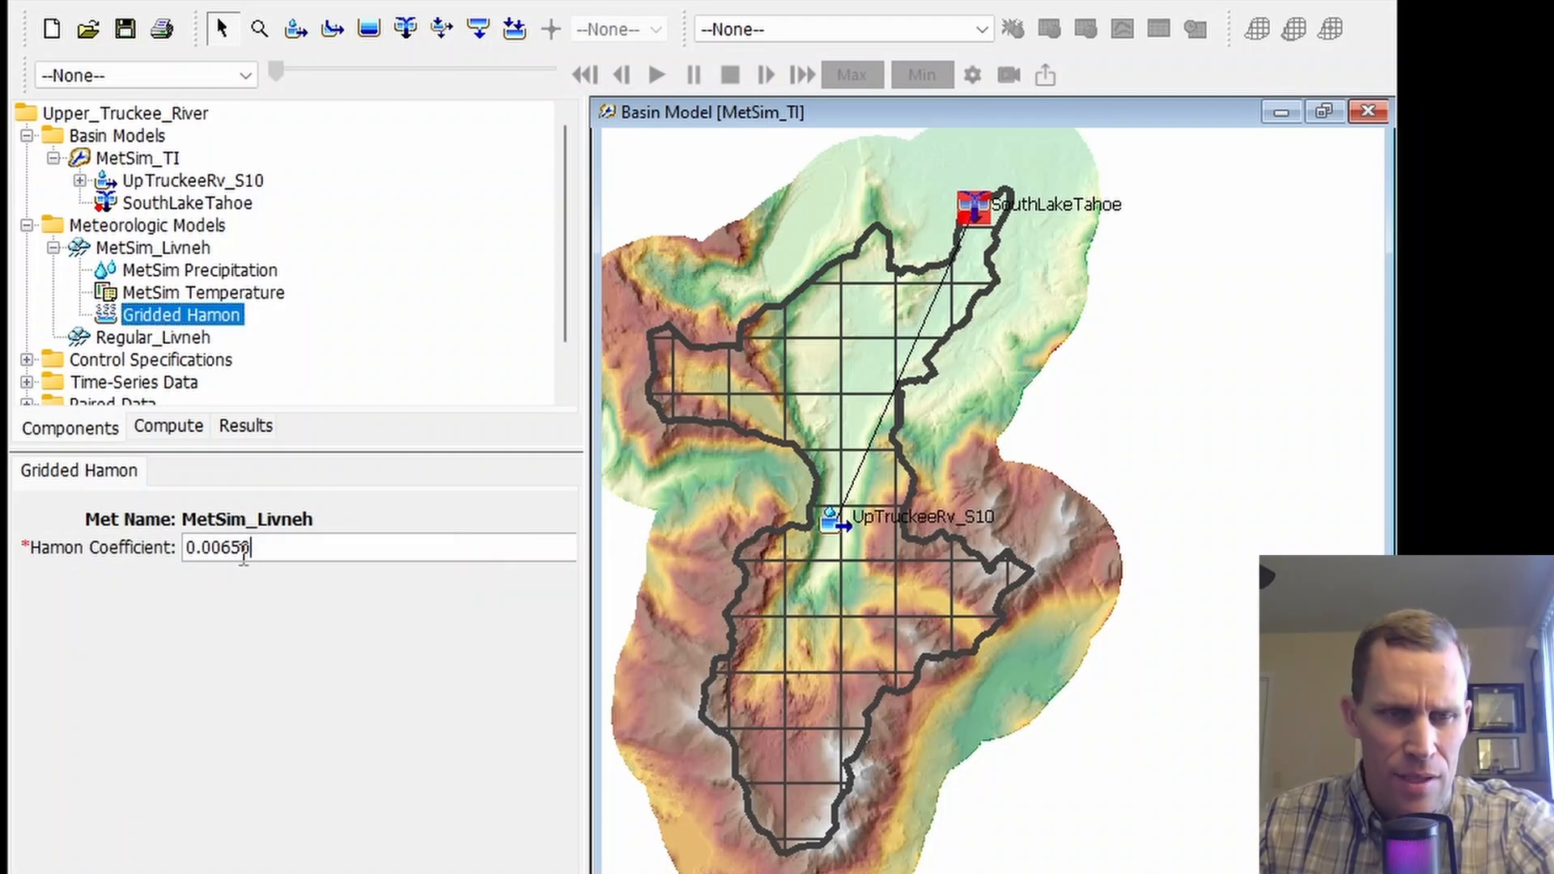
drag(247, 551, 164, 552)
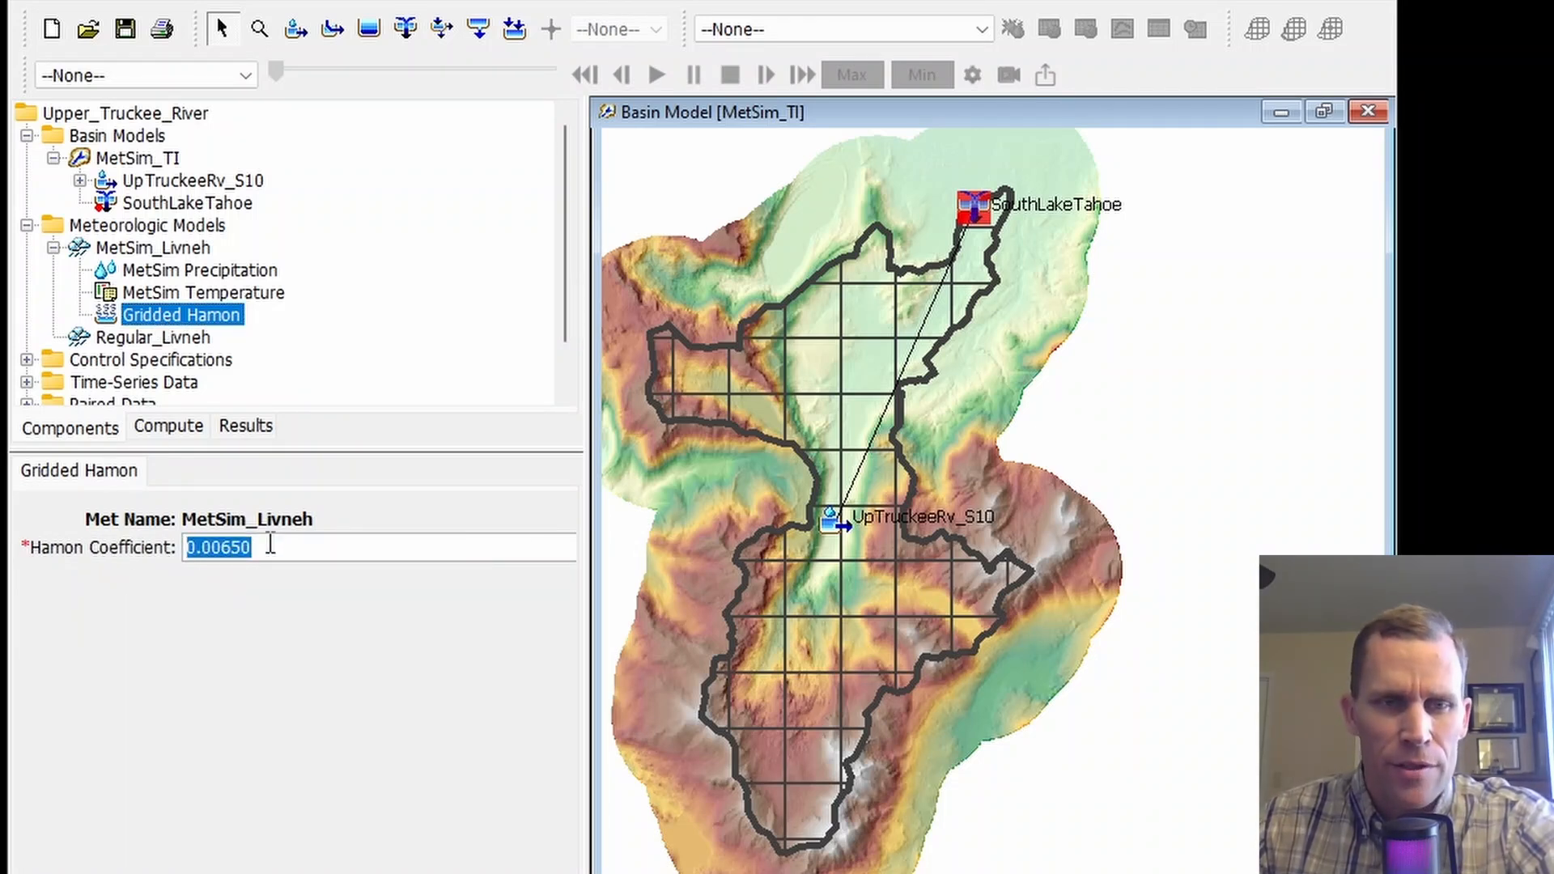
click(202, 292)
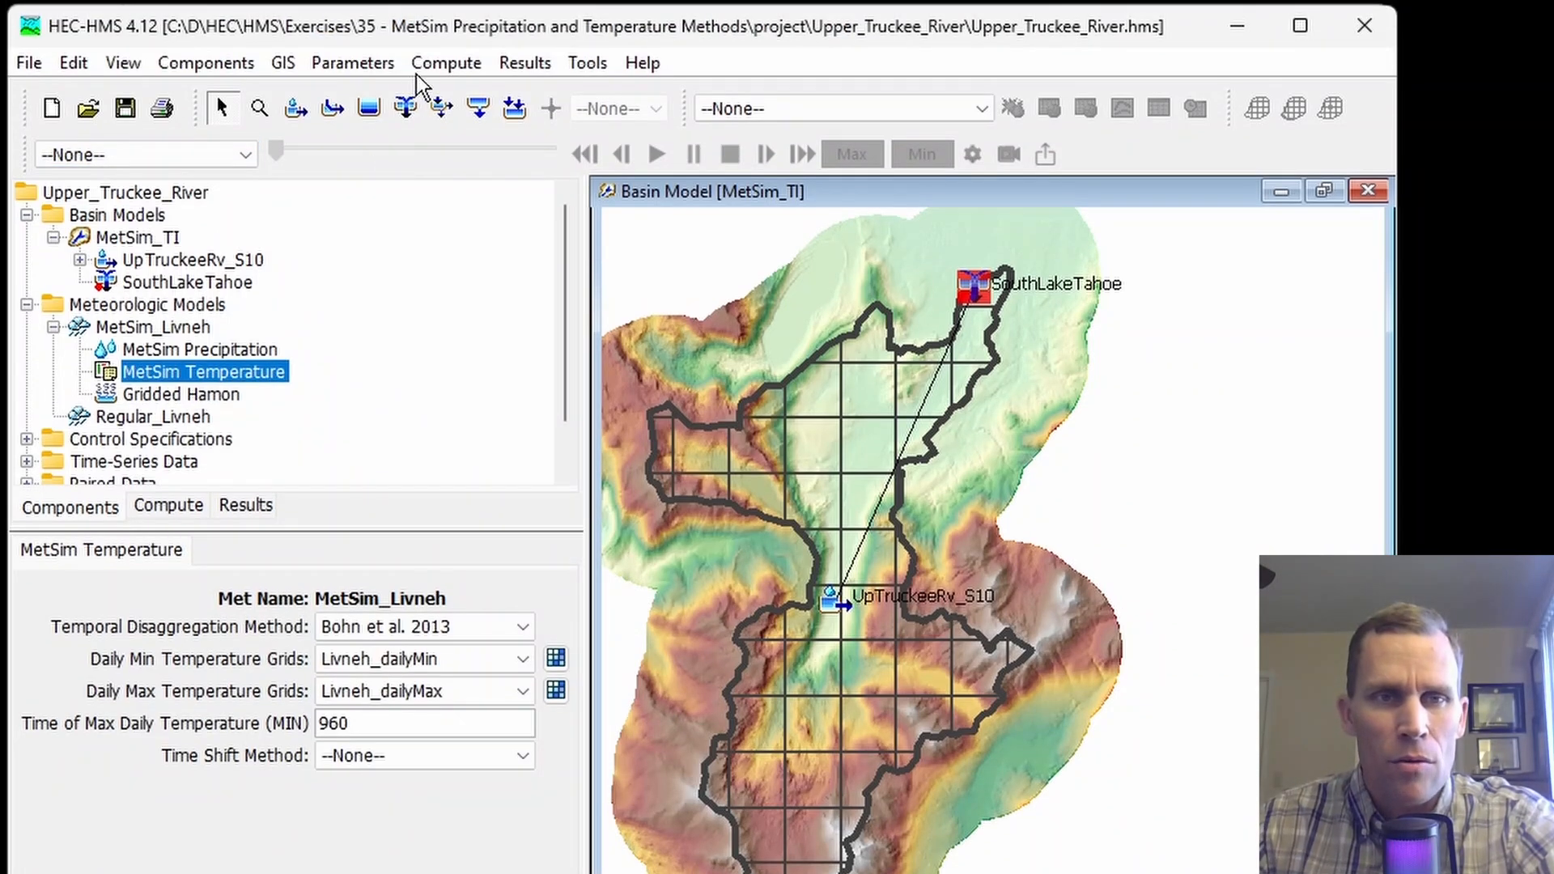
- Start a new simulation run in the Simulation Run Manager and name it C1972-2011_MetSim_Livneh
click(437, 65)
click(491, 151)
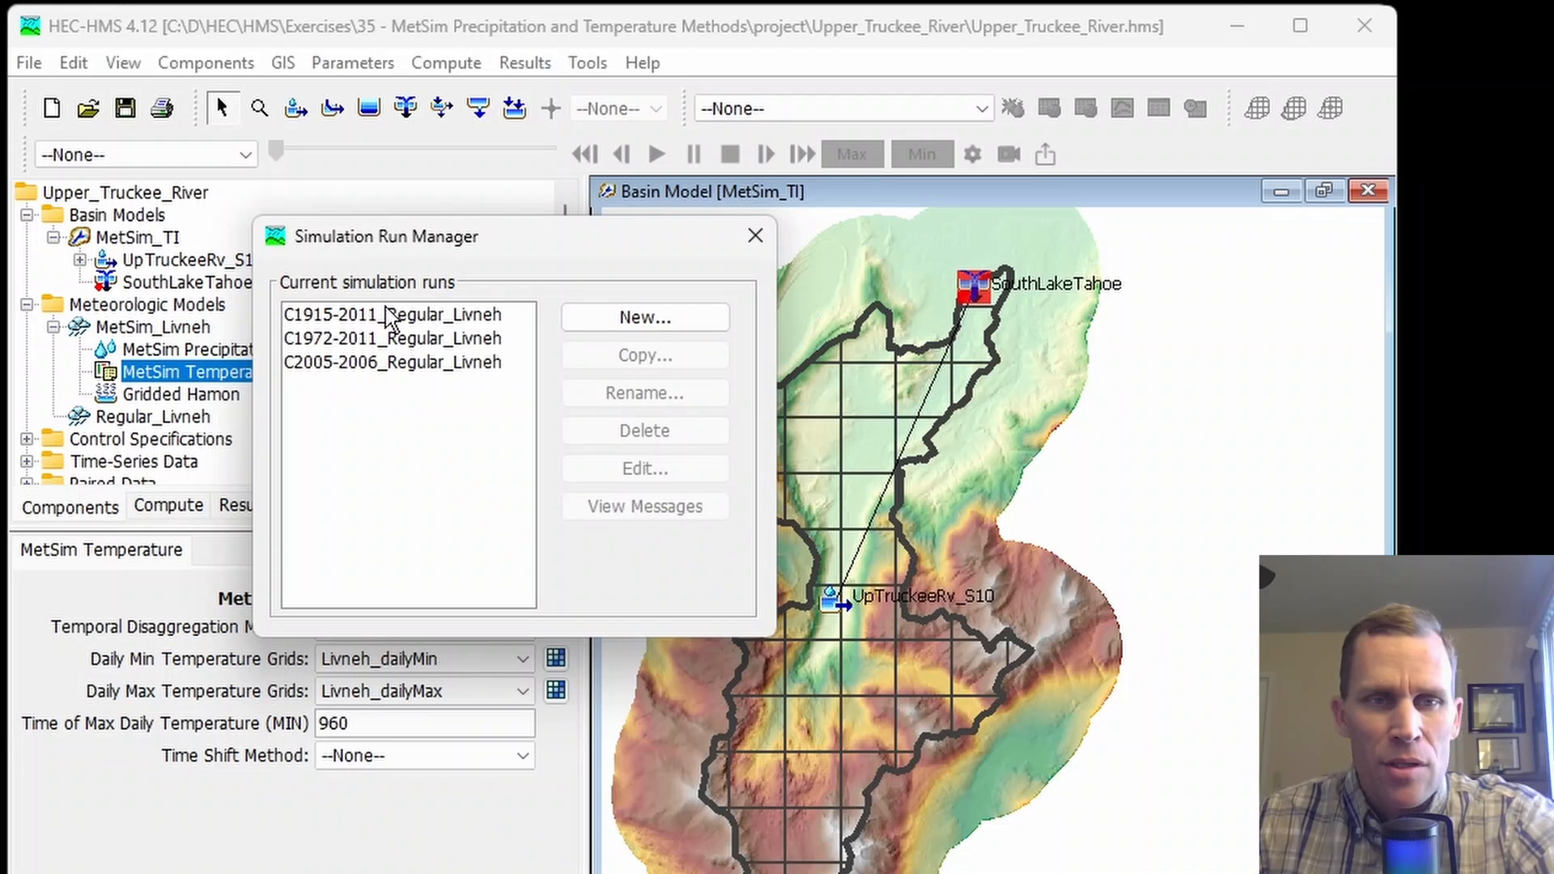
click(646, 330)
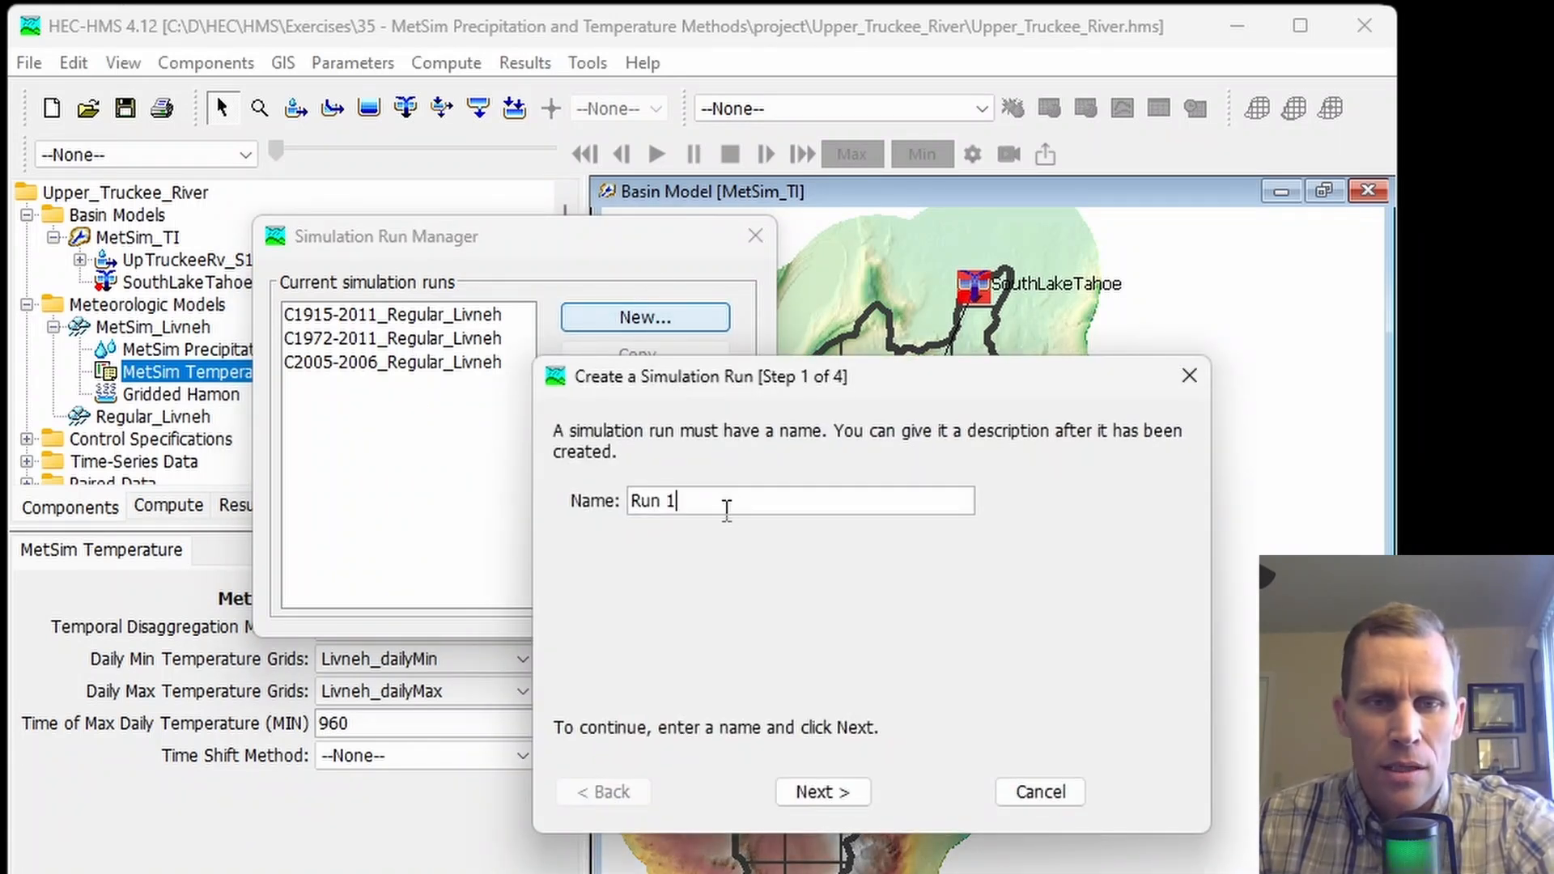
triple_click(726, 503)
text(C1972-2011_MetSim_Livneh)
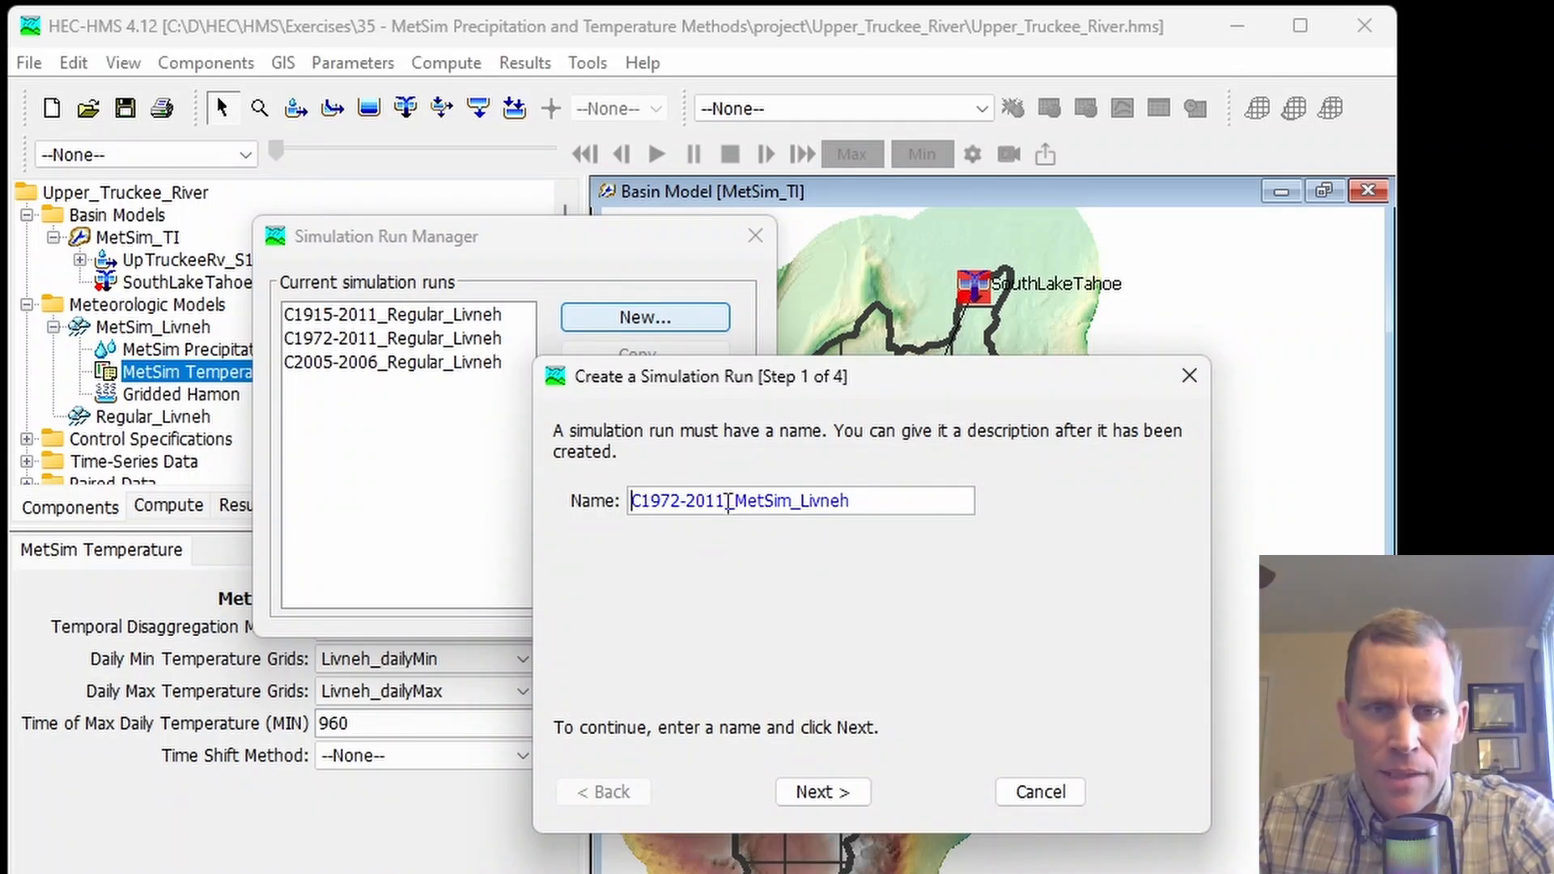
click(823, 791)
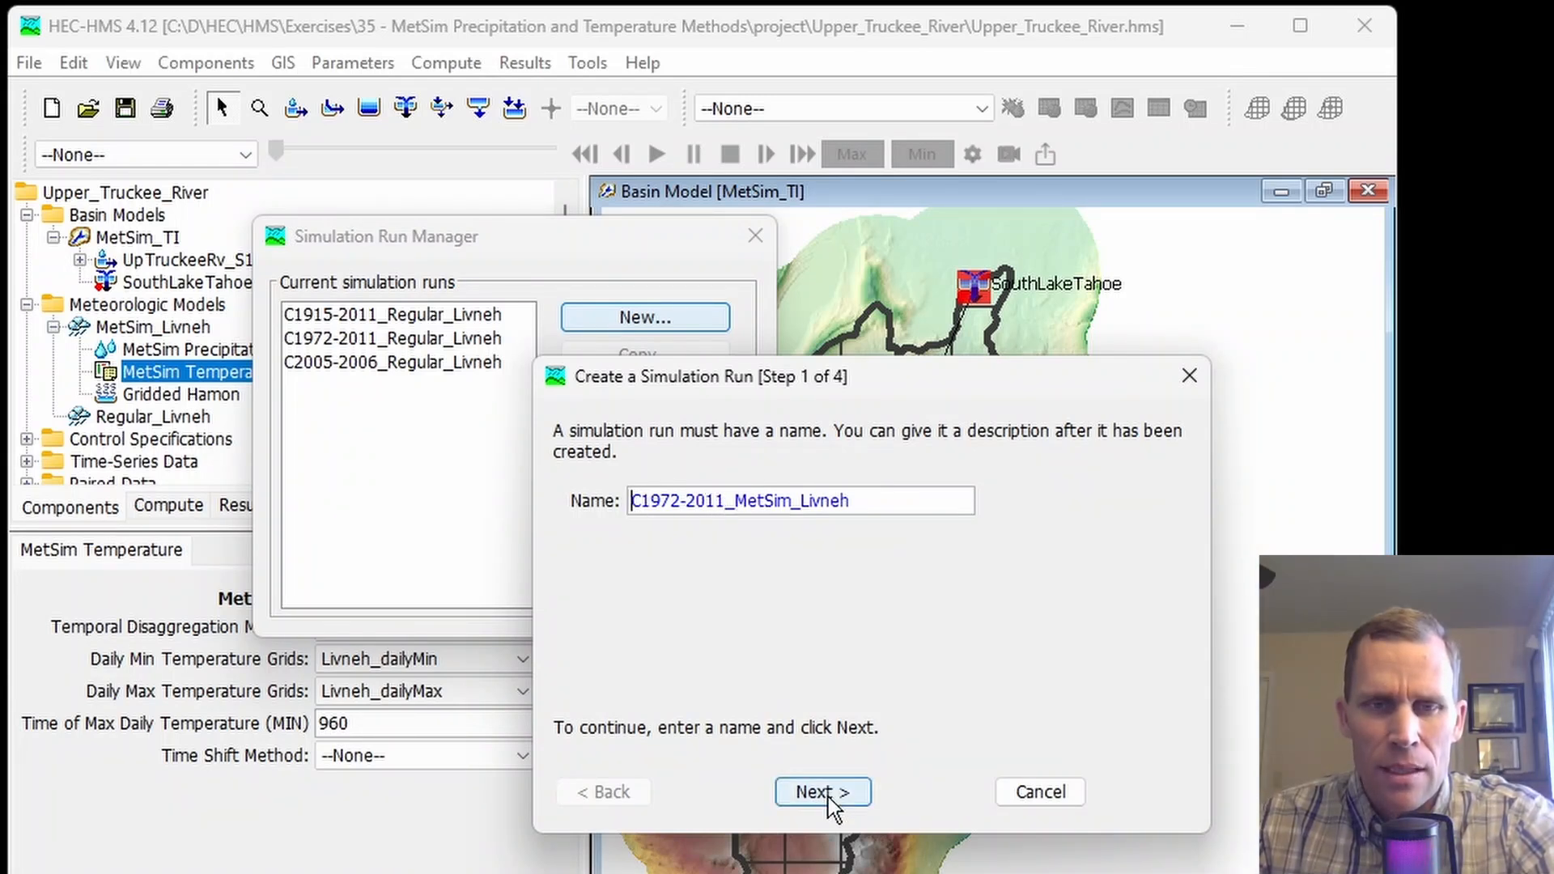
- Finish creating the run with the MetSim_TI basin model, MetSim_Livneh meteorologic model and WY1972-WY2011 control specifications, and close the run manager
click(801, 791)
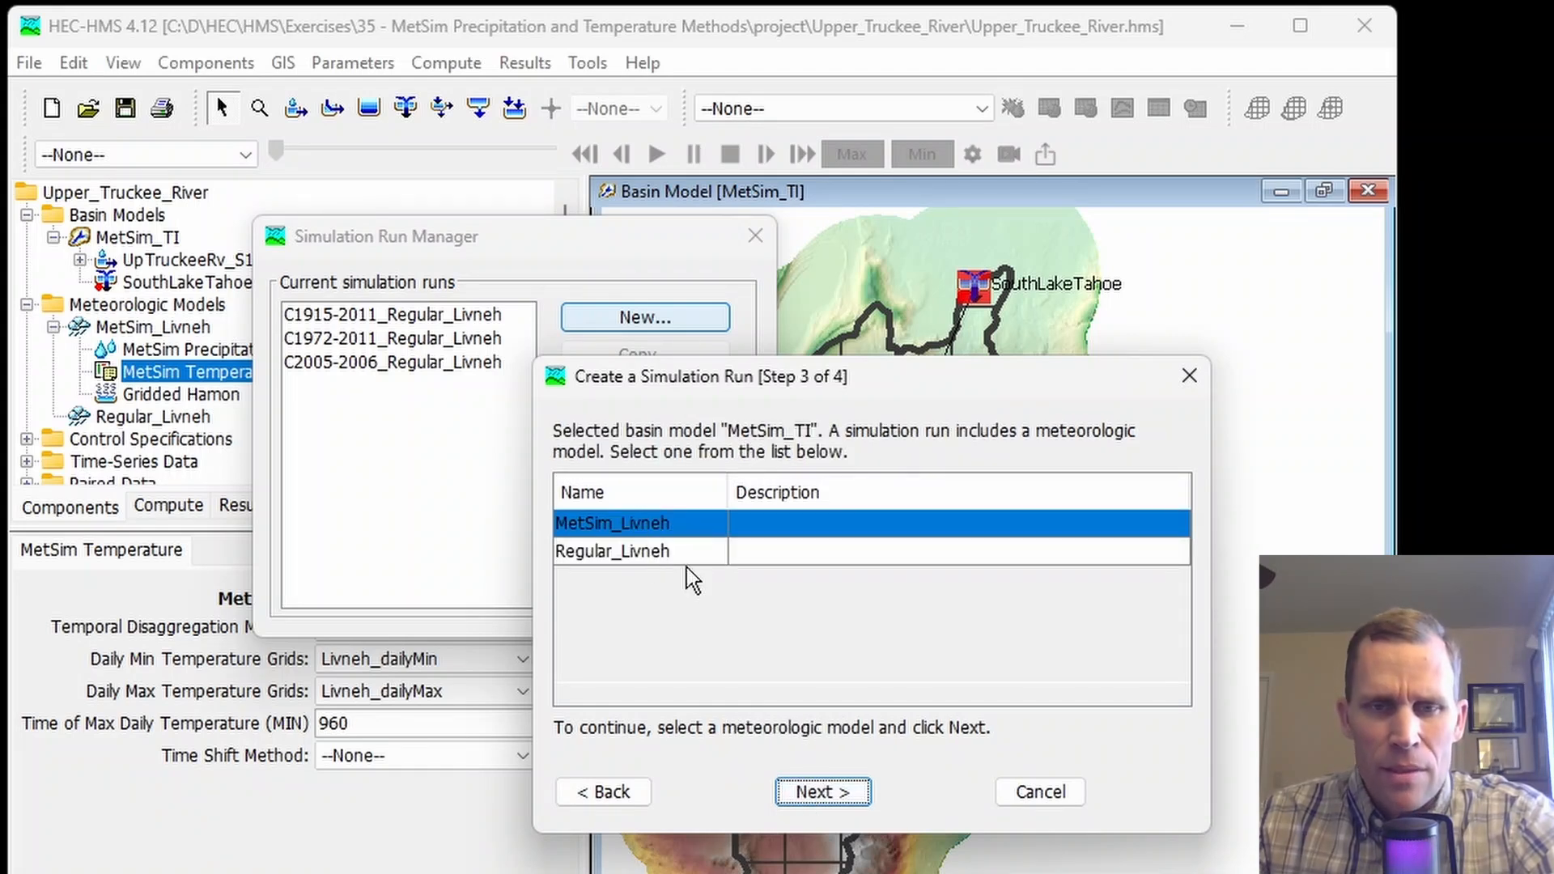
click(815, 791)
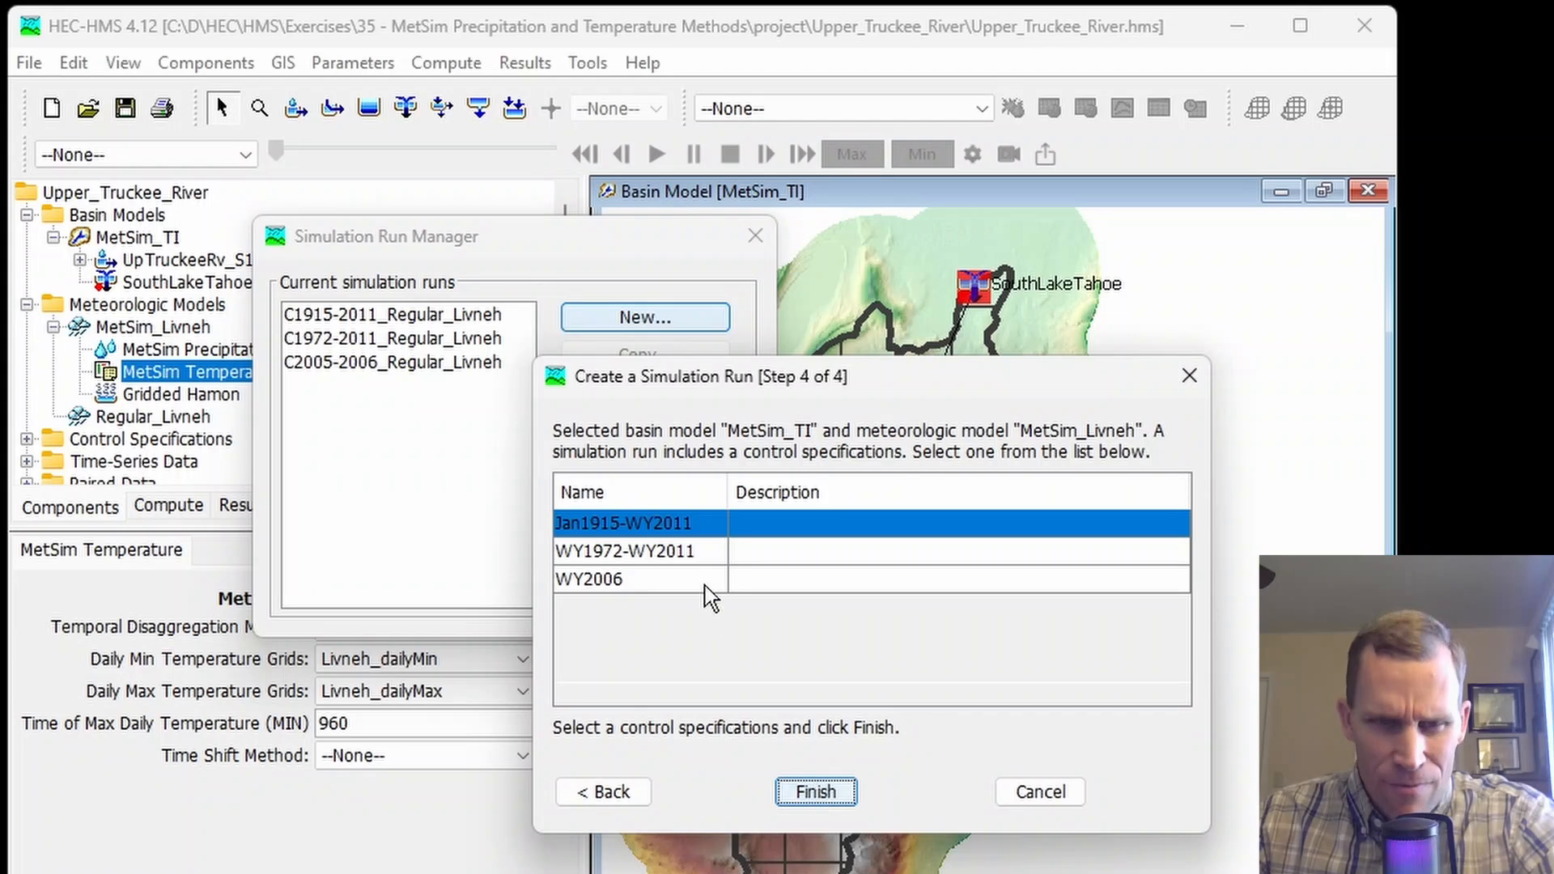
click(678, 551)
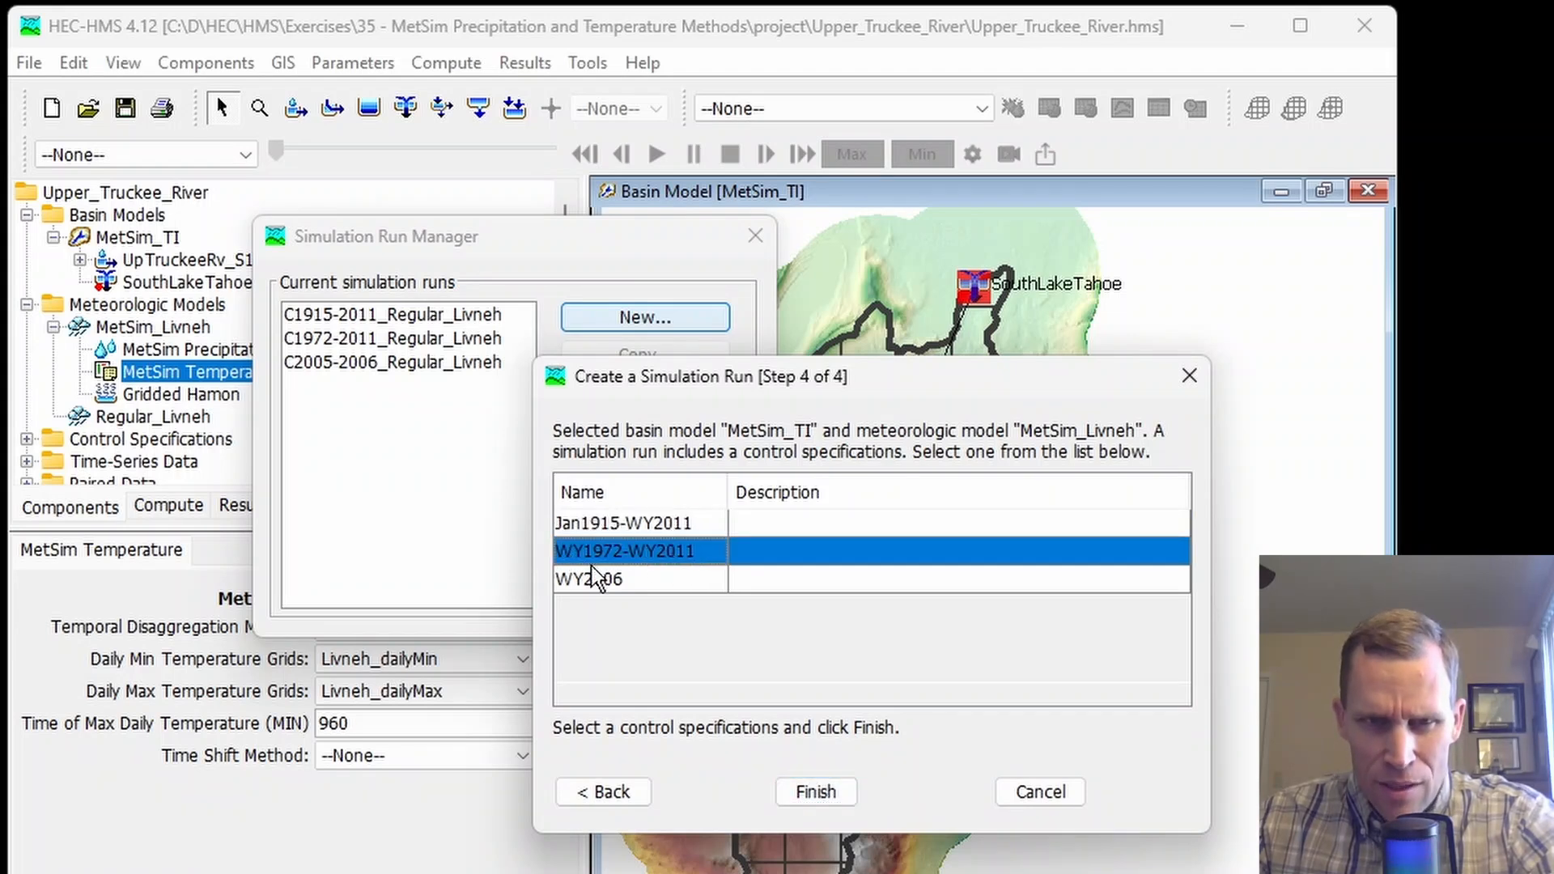
click(815, 793)
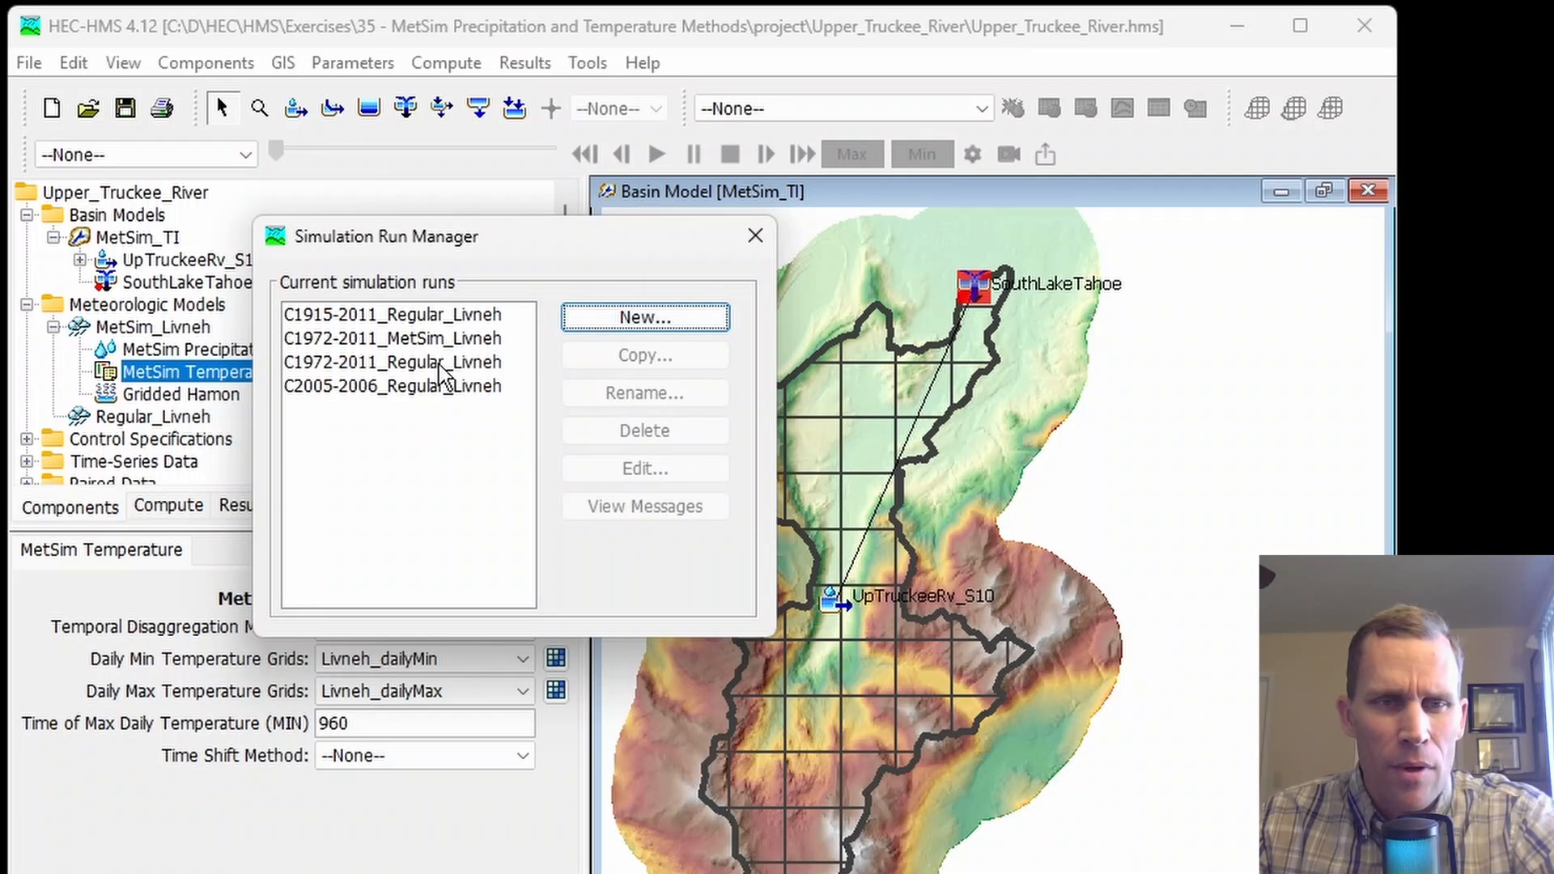
click(752, 239)
- Make C1972-2011_MetSim_Livneh the current run and compute it
click(866, 107)
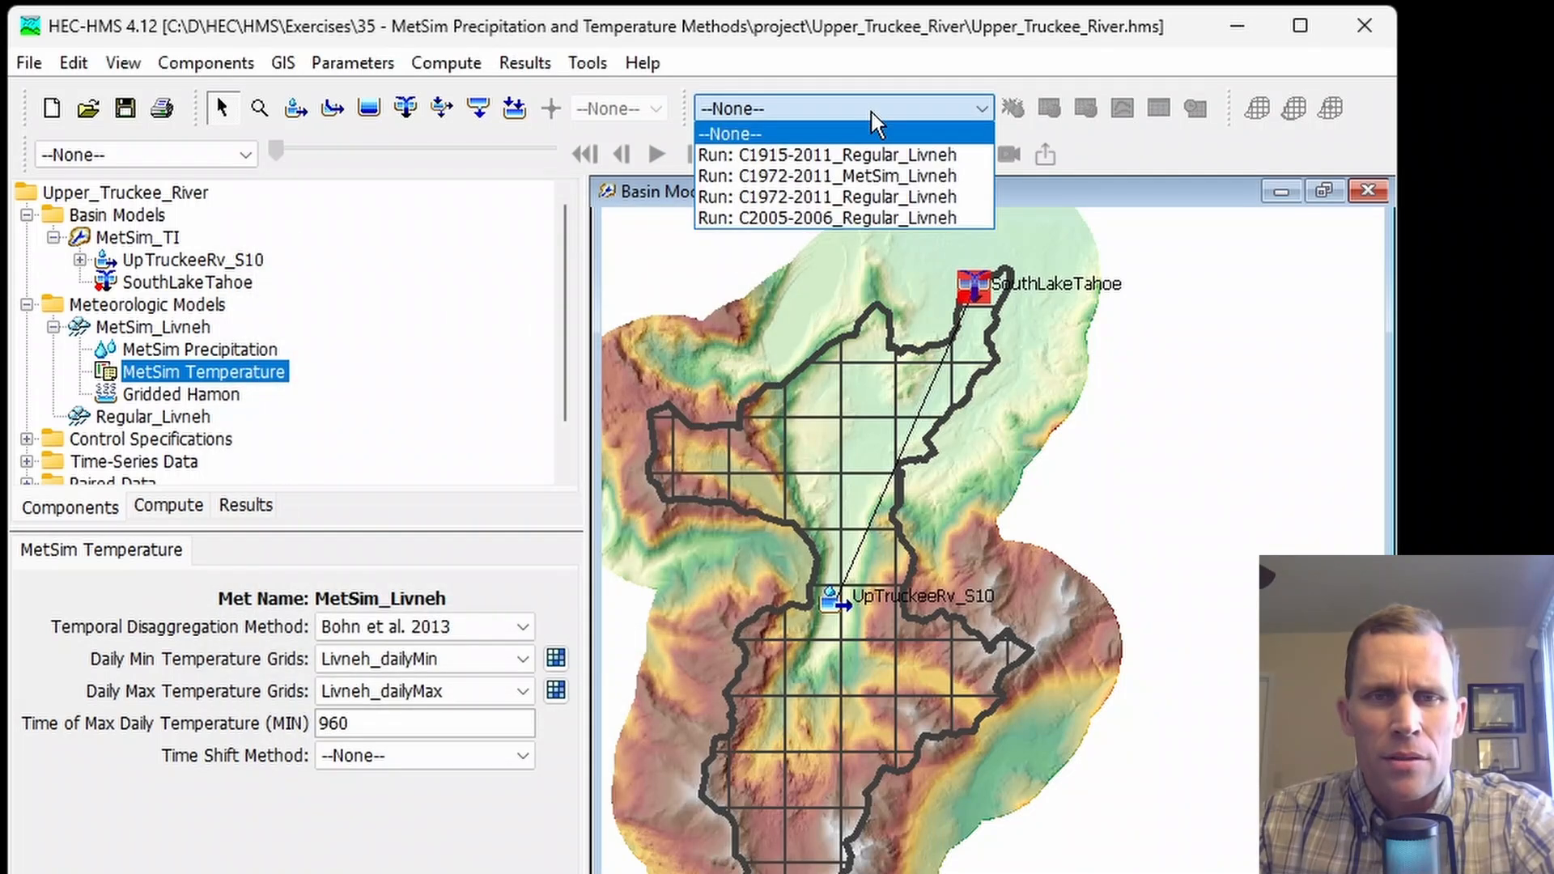
click(887, 175)
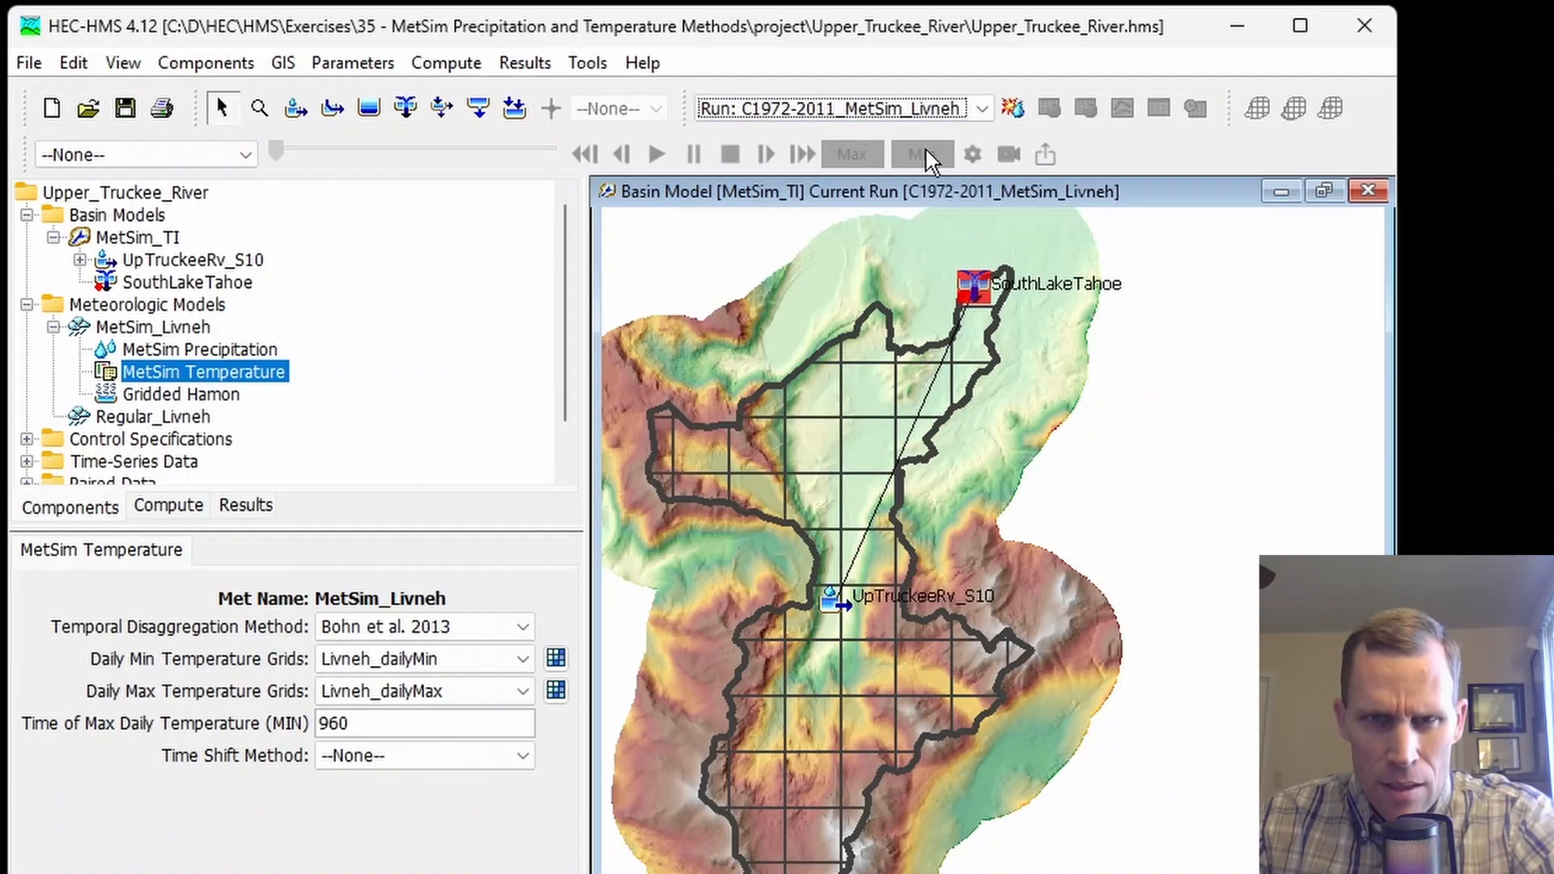
click(1011, 110)
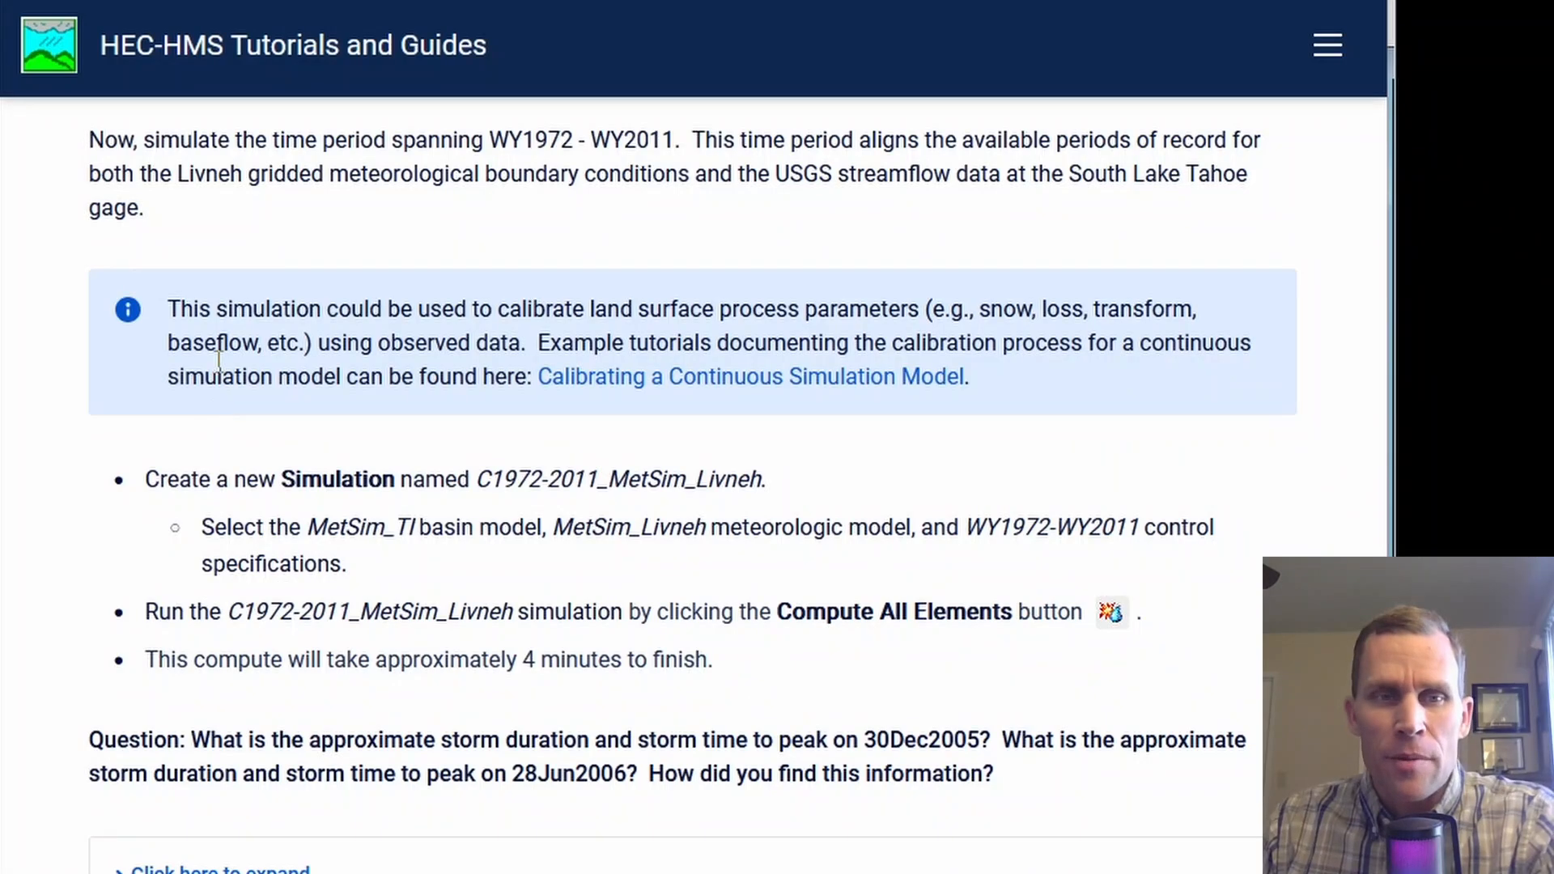
- Read the tutorial's questions on storm and temperature timing for 30Dec2005 and 28Jun2006, and return to HEC-HMS
scroll(214, 357, down, 5)
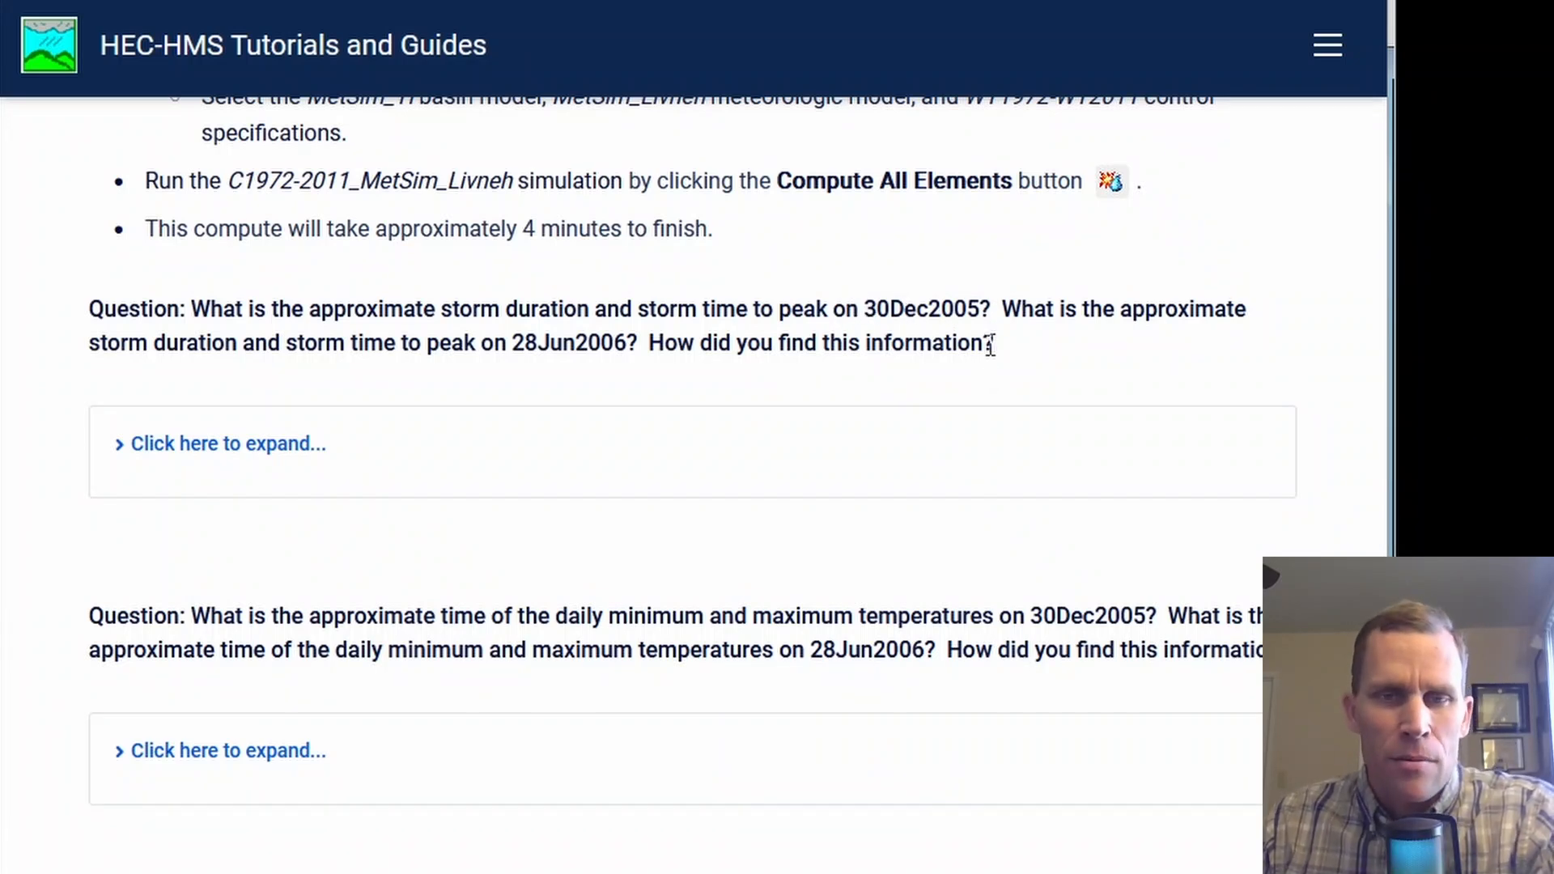
scroll(28, 479, down, 2)
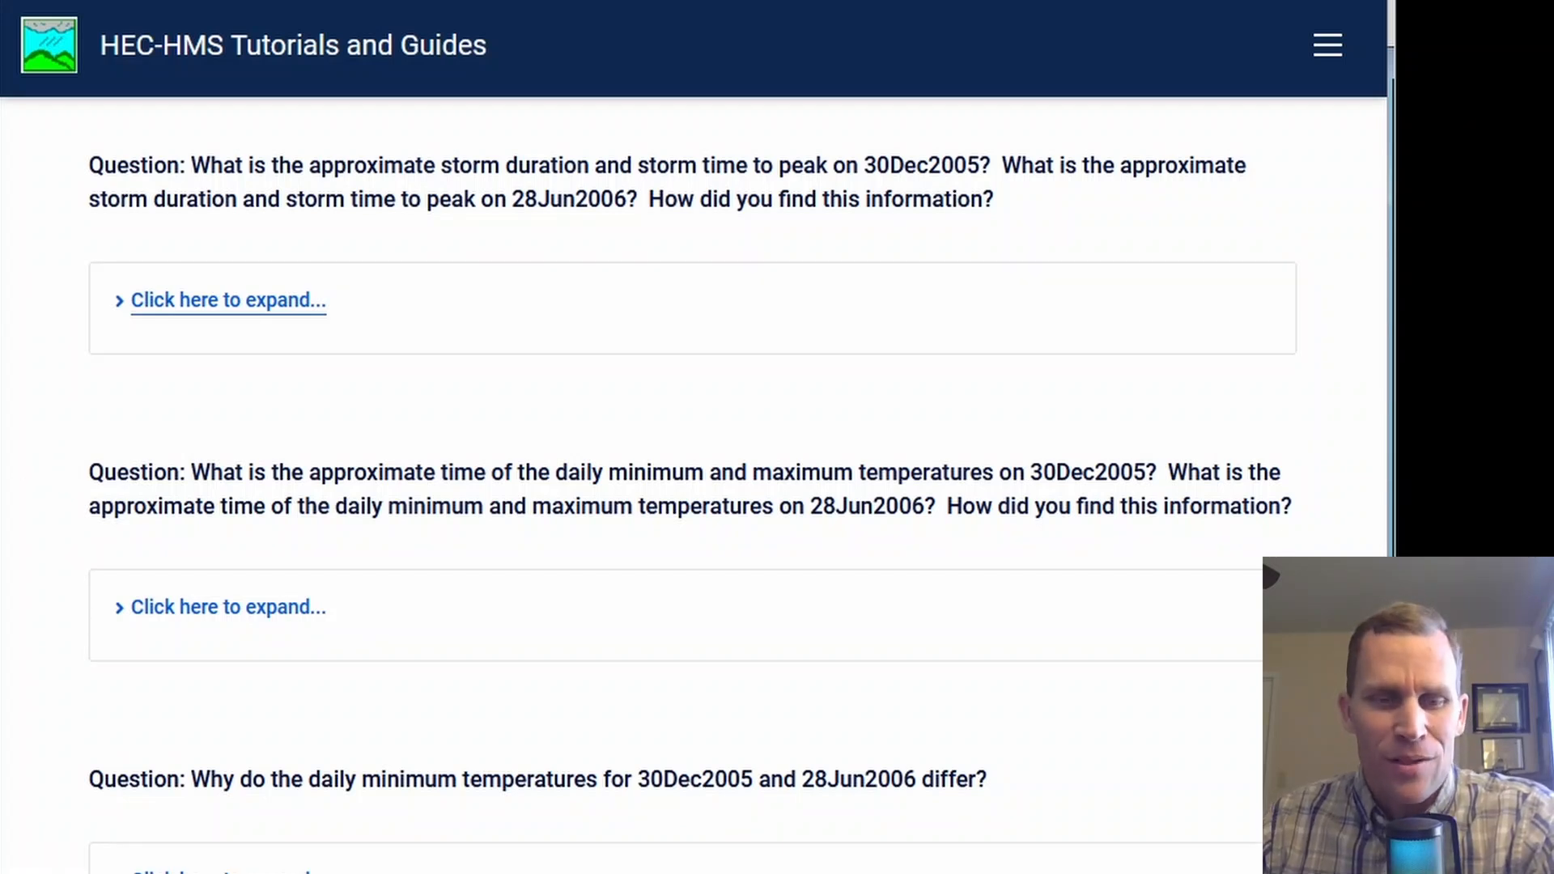
key(alt+Tab)
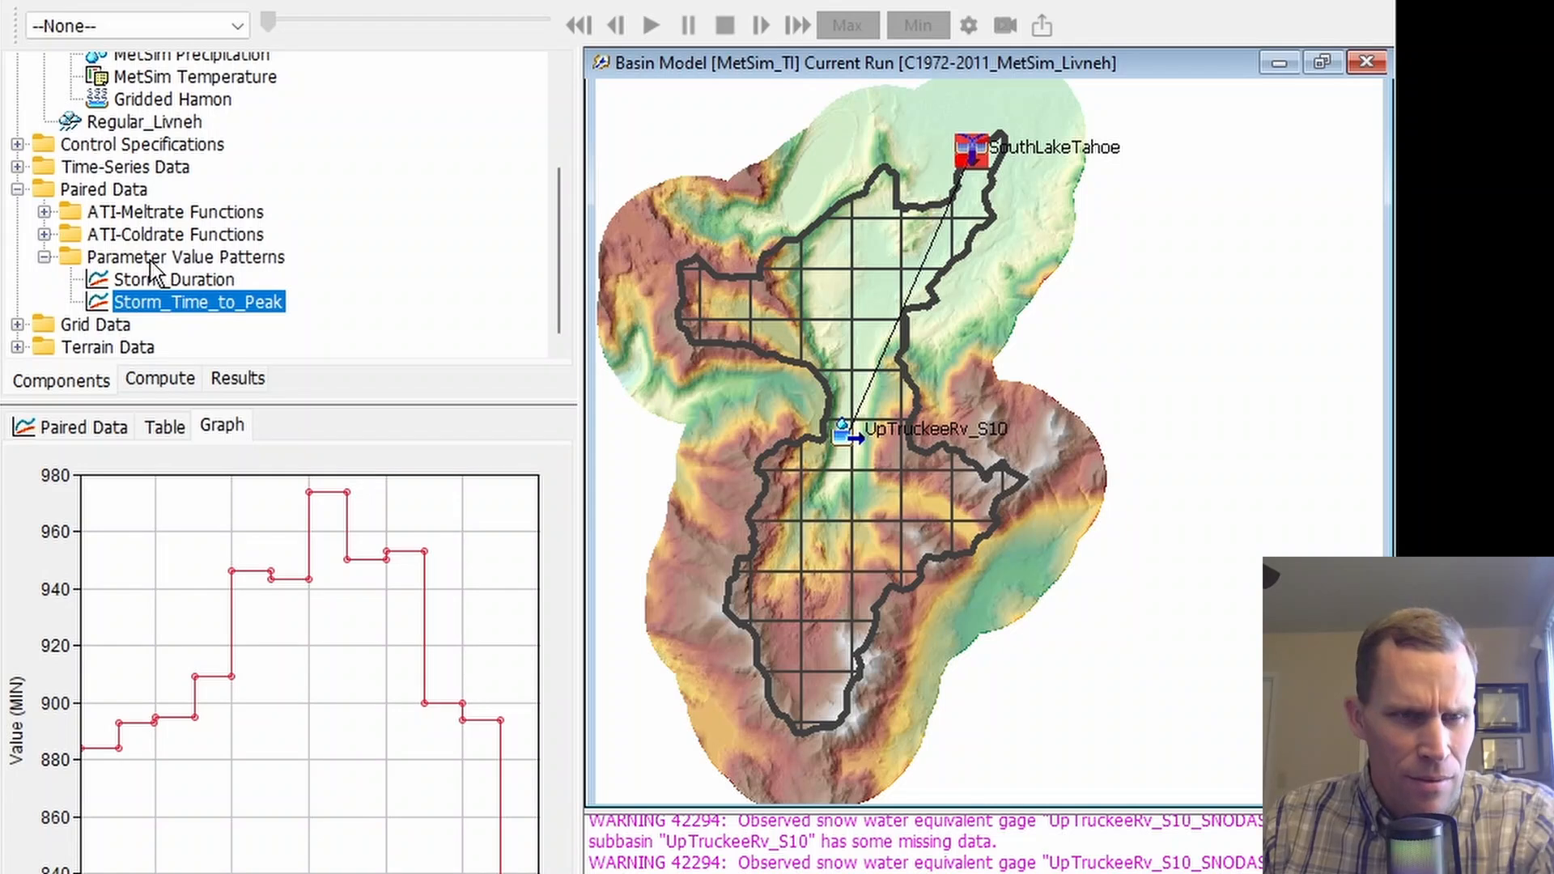
- Examine the monthly table values of the Storm_Duration parameter value pattern through December
click(122, 258)
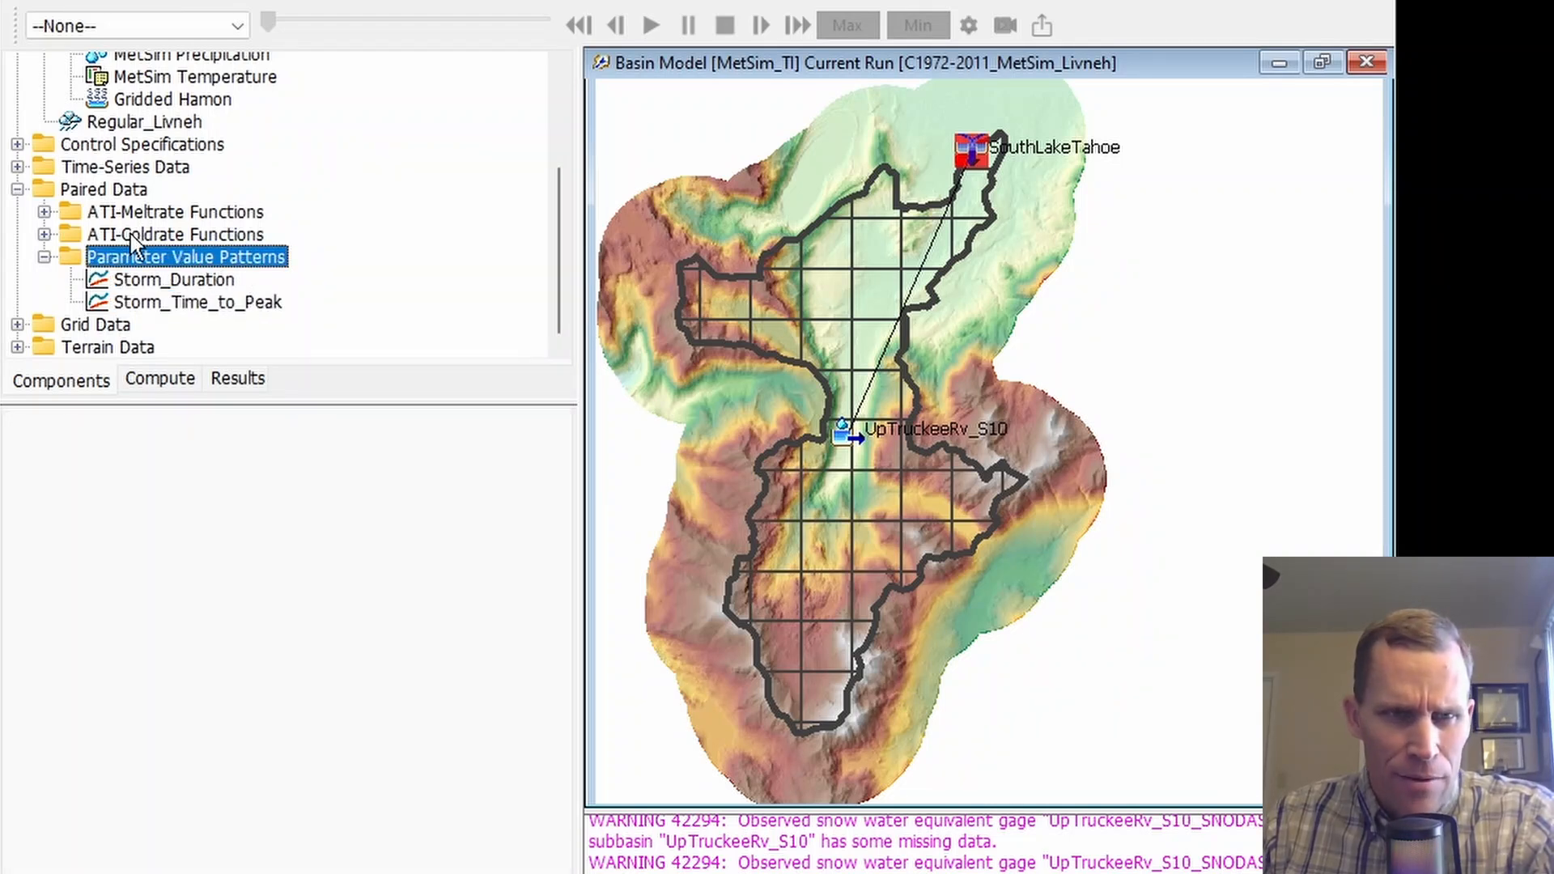
click(139, 282)
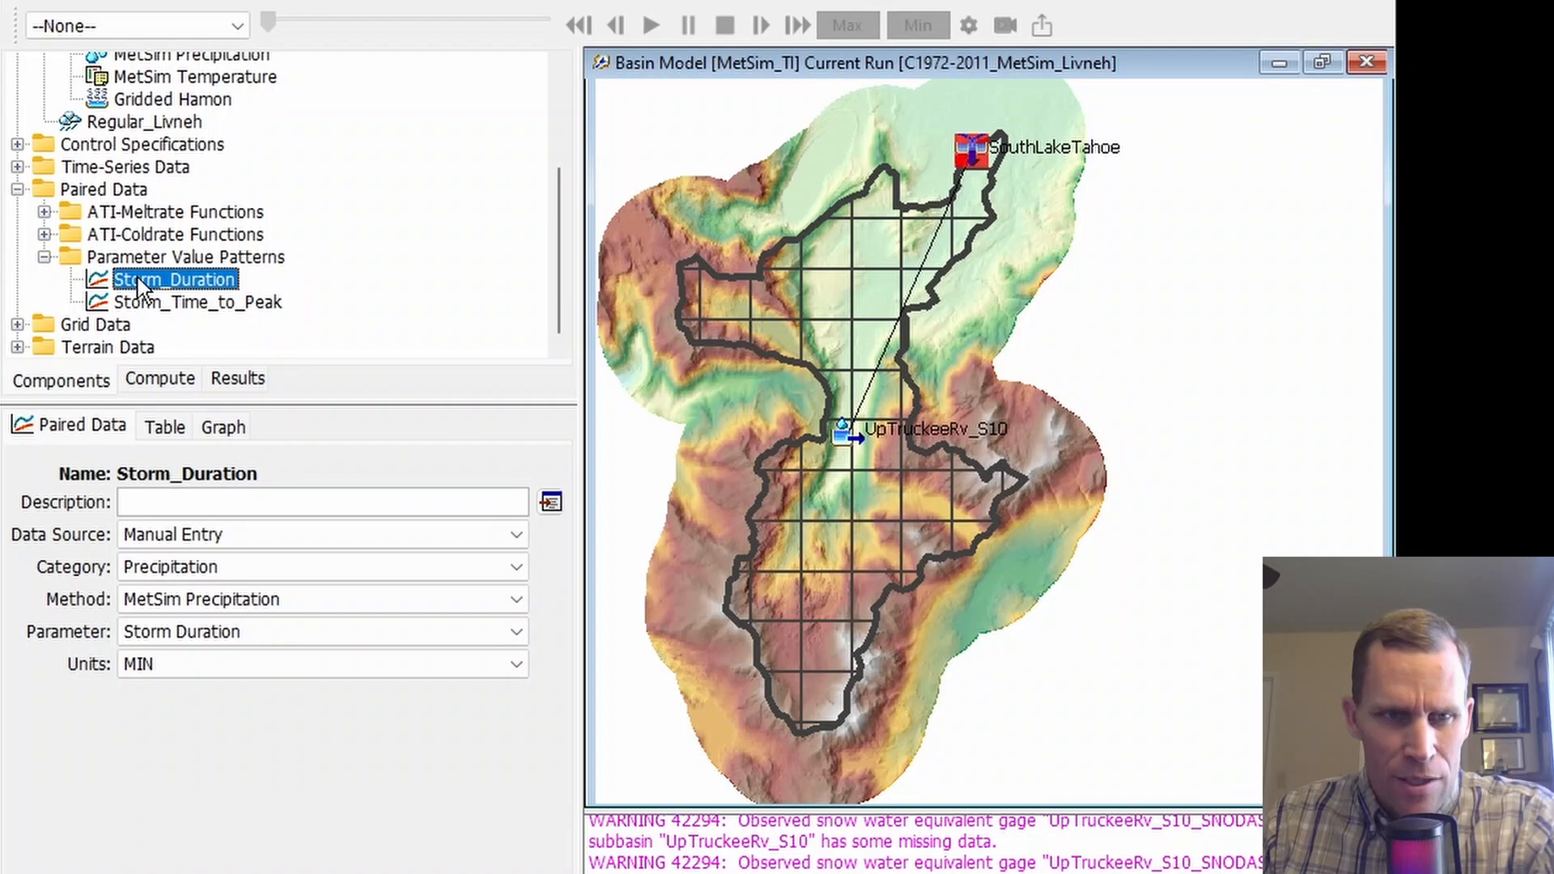
click(166, 428)
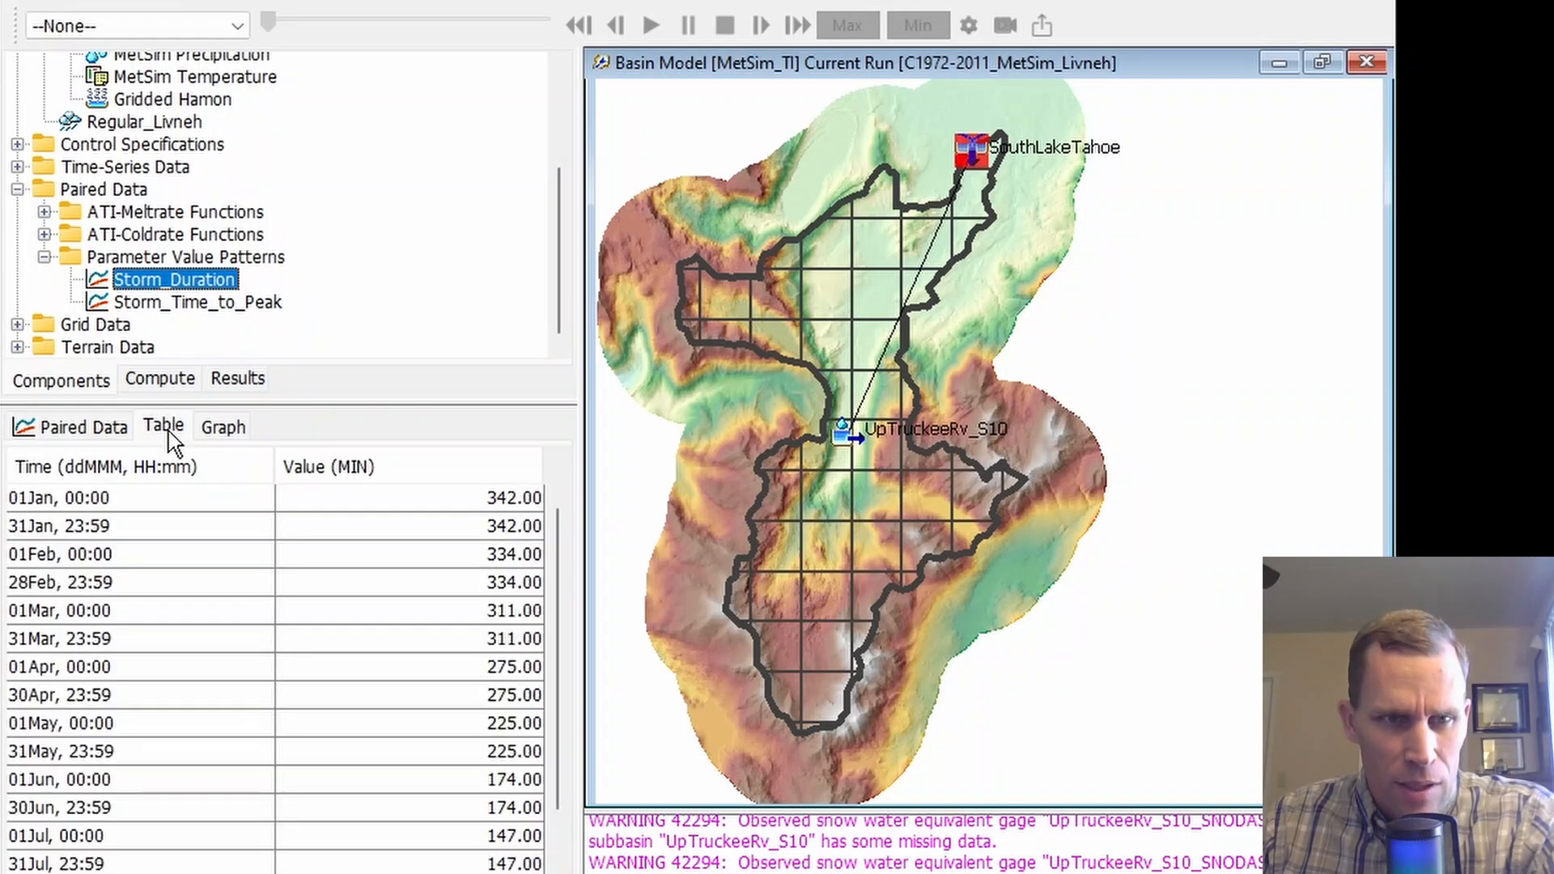
scroll(405, 706, down, 3)
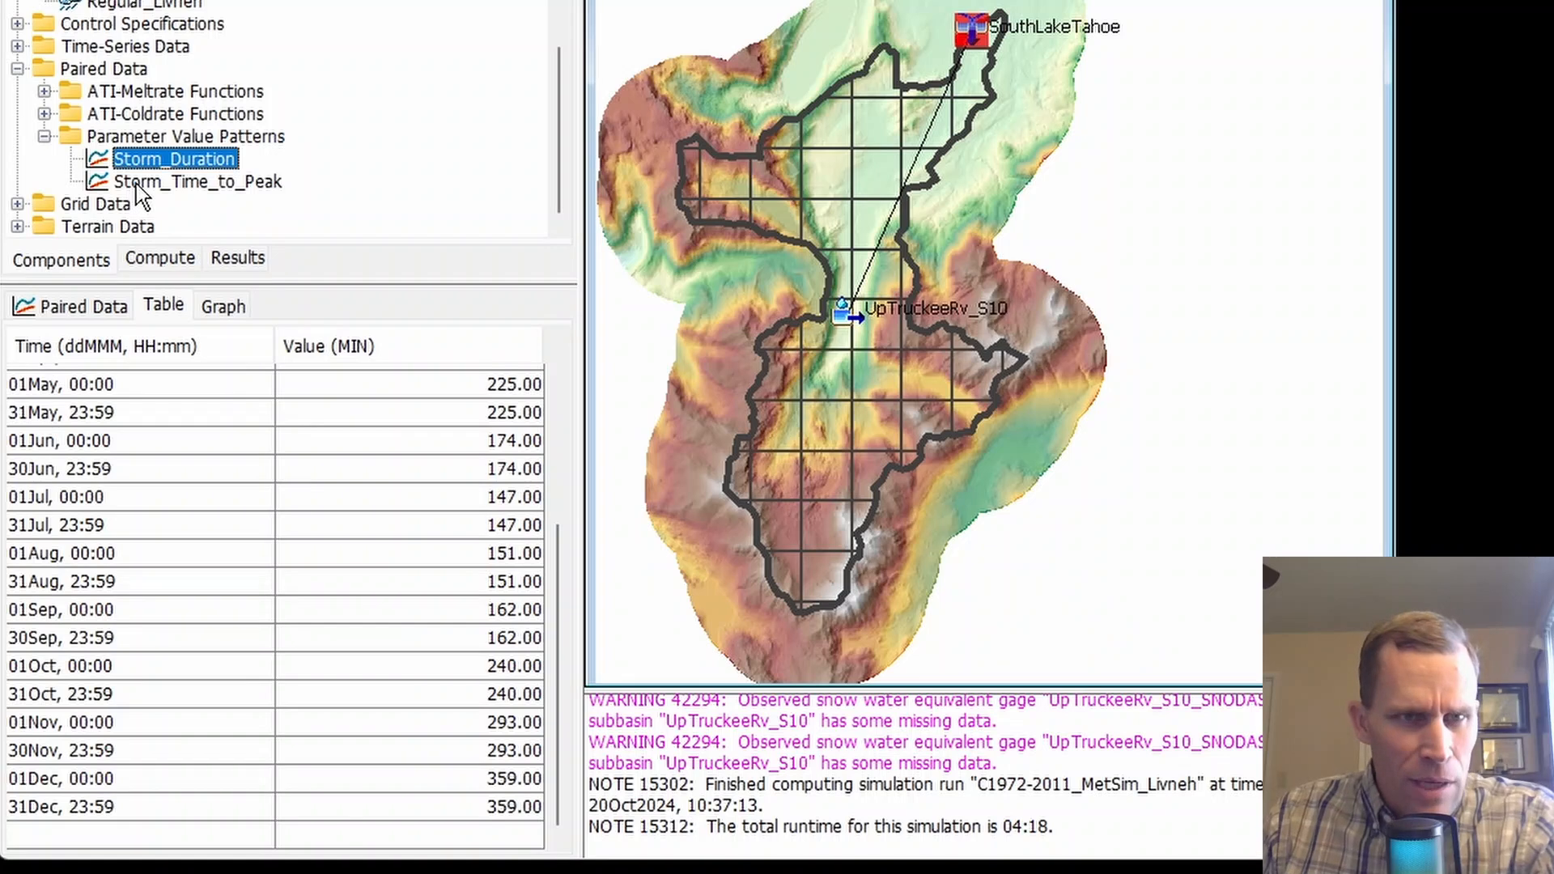
- Examine the monthly table values of the Storm_Time_to_Peak pattern, selecting the December entries
click(158, 183)
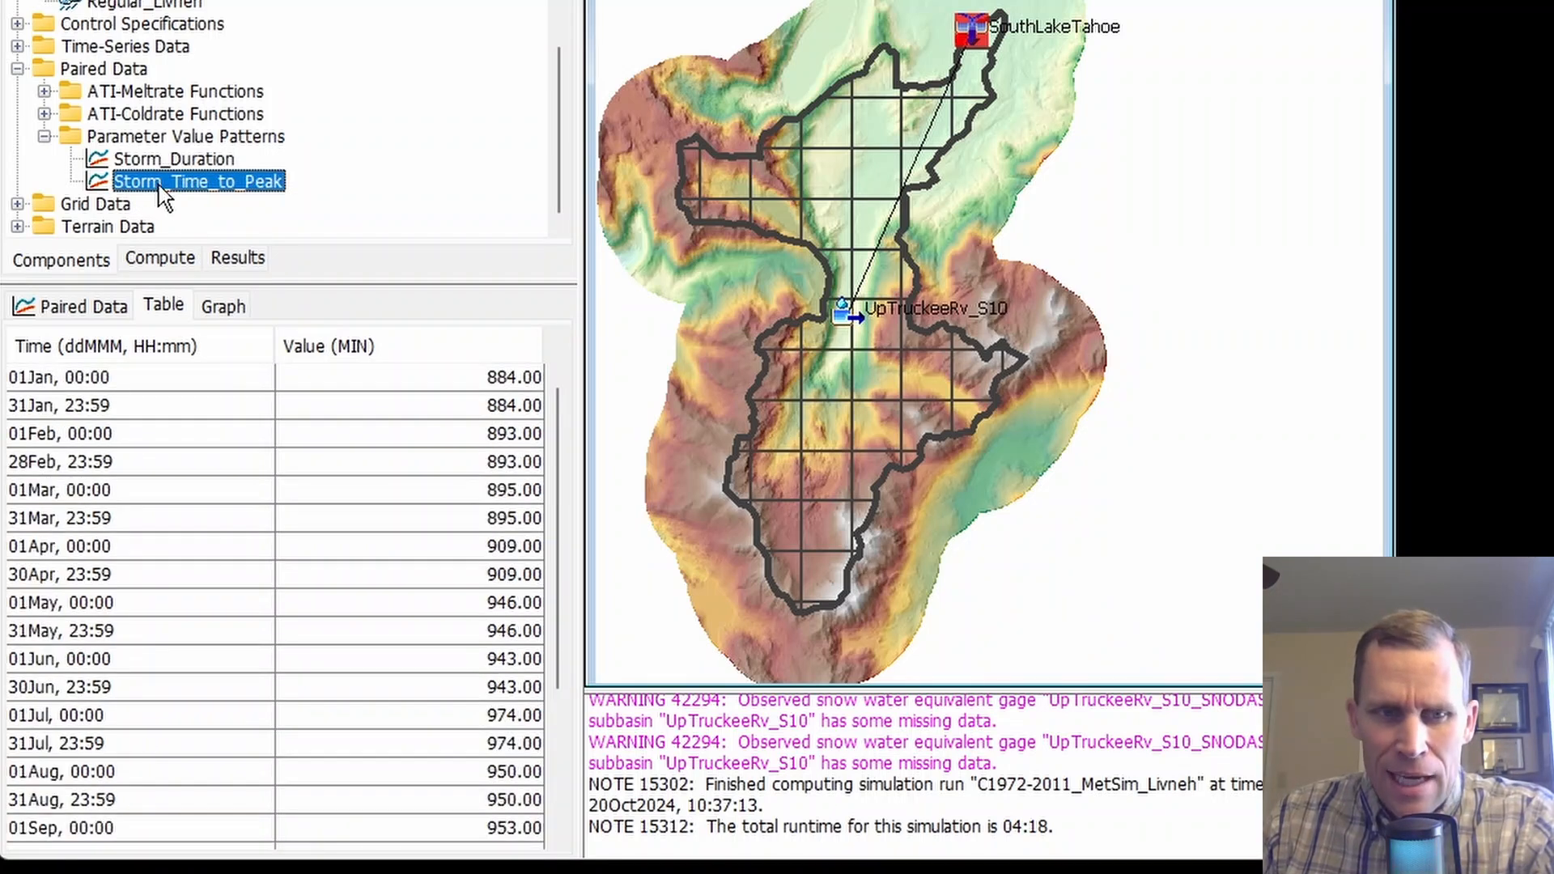
scroll(351, 660, down, 3)
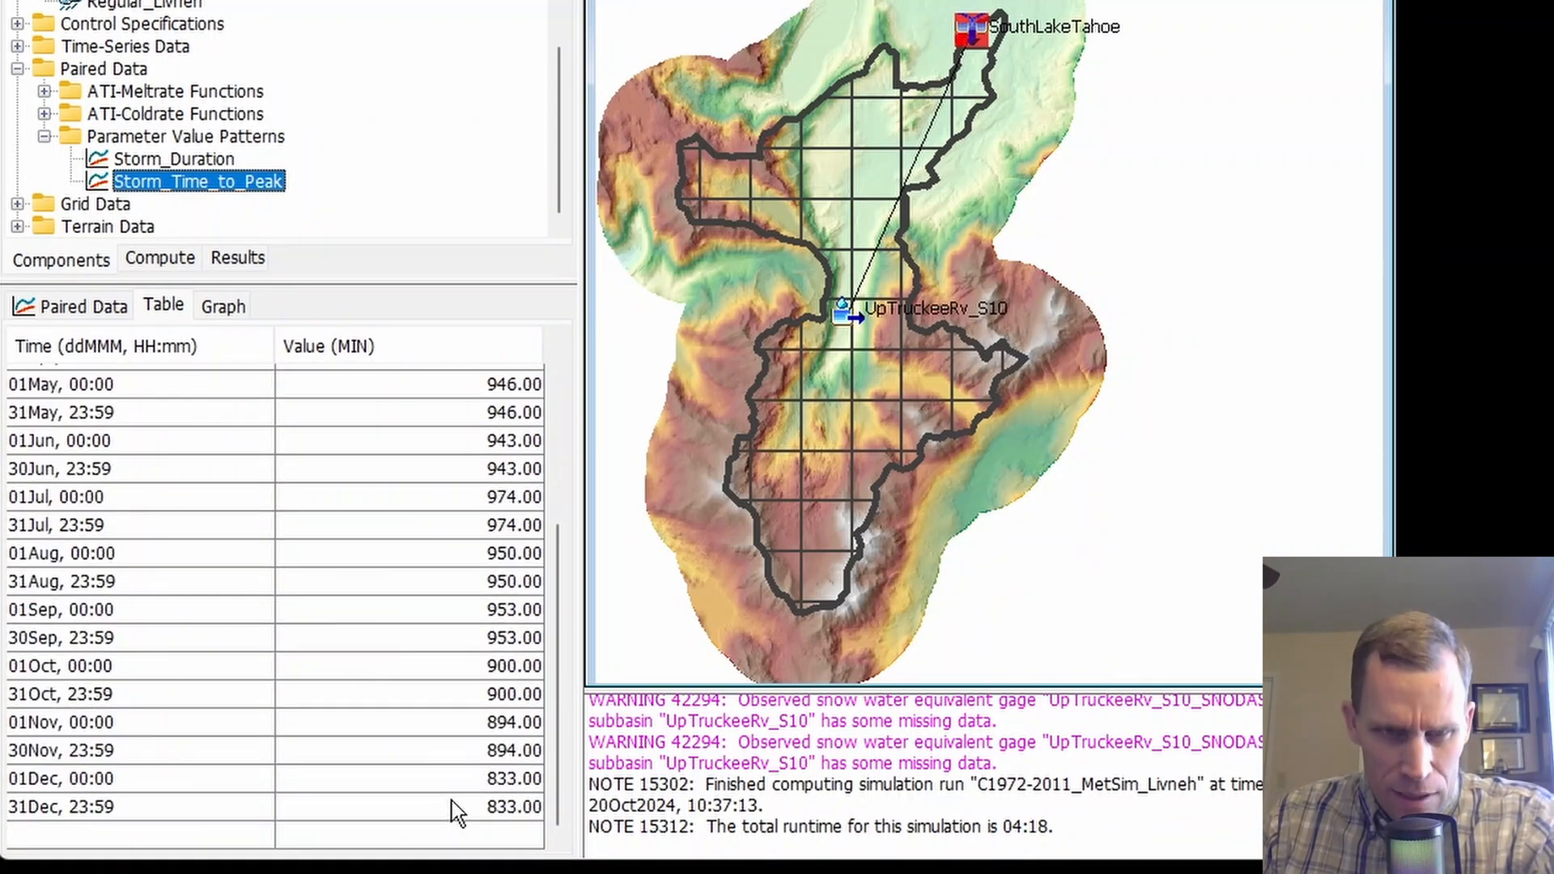
click(471, 782)
click(455, 803)
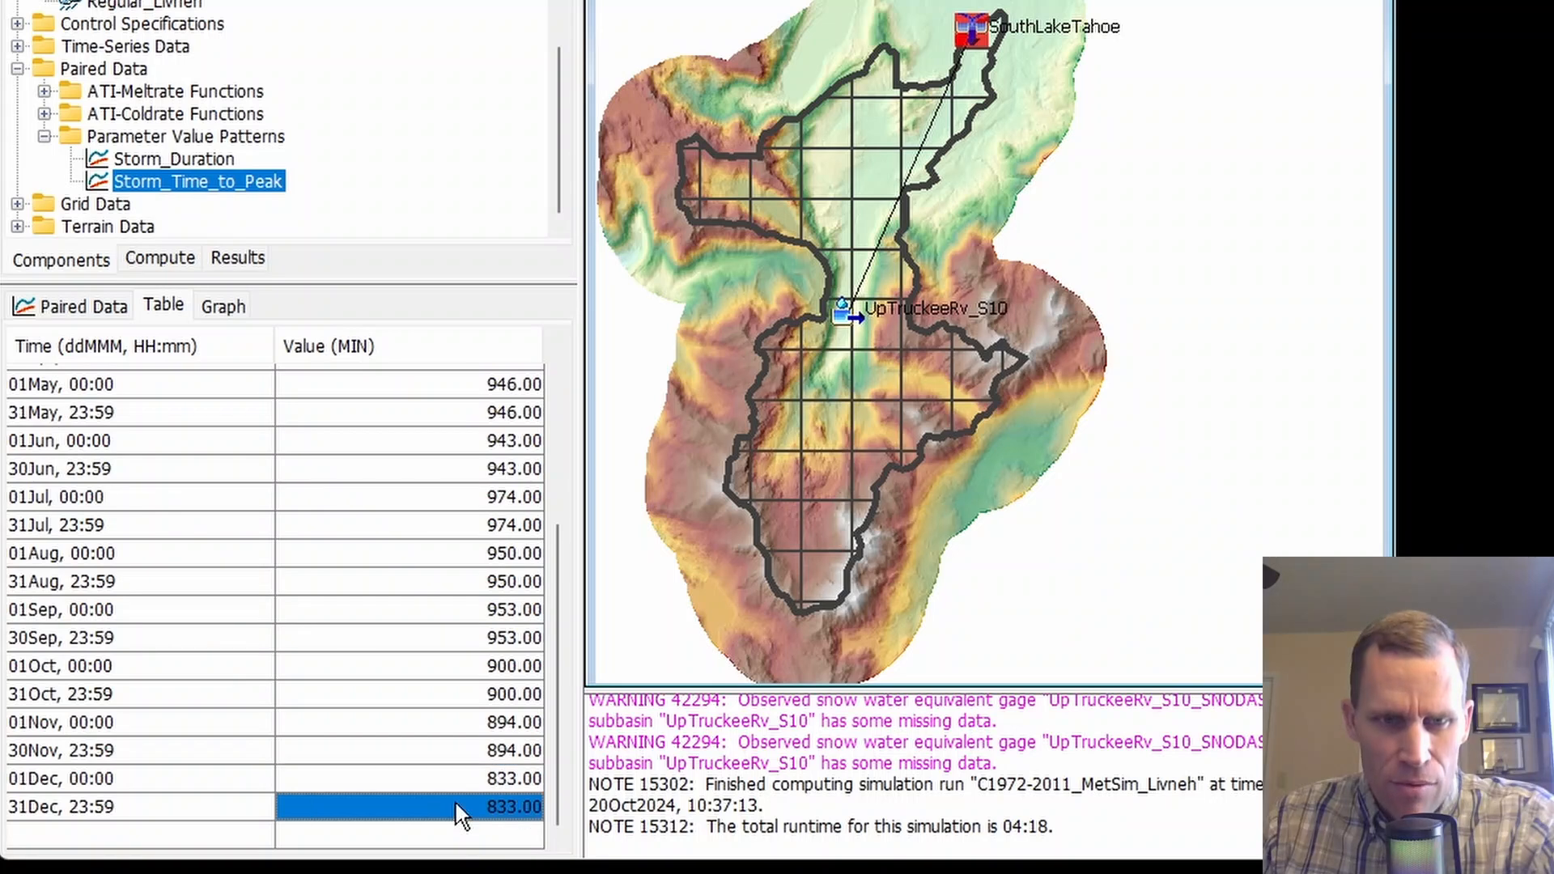
- Switch to the HEC-HMS tutorial page, expand the first storm question's answer, and read its 30Dec2005 time to peak and duration
click(54, 871)
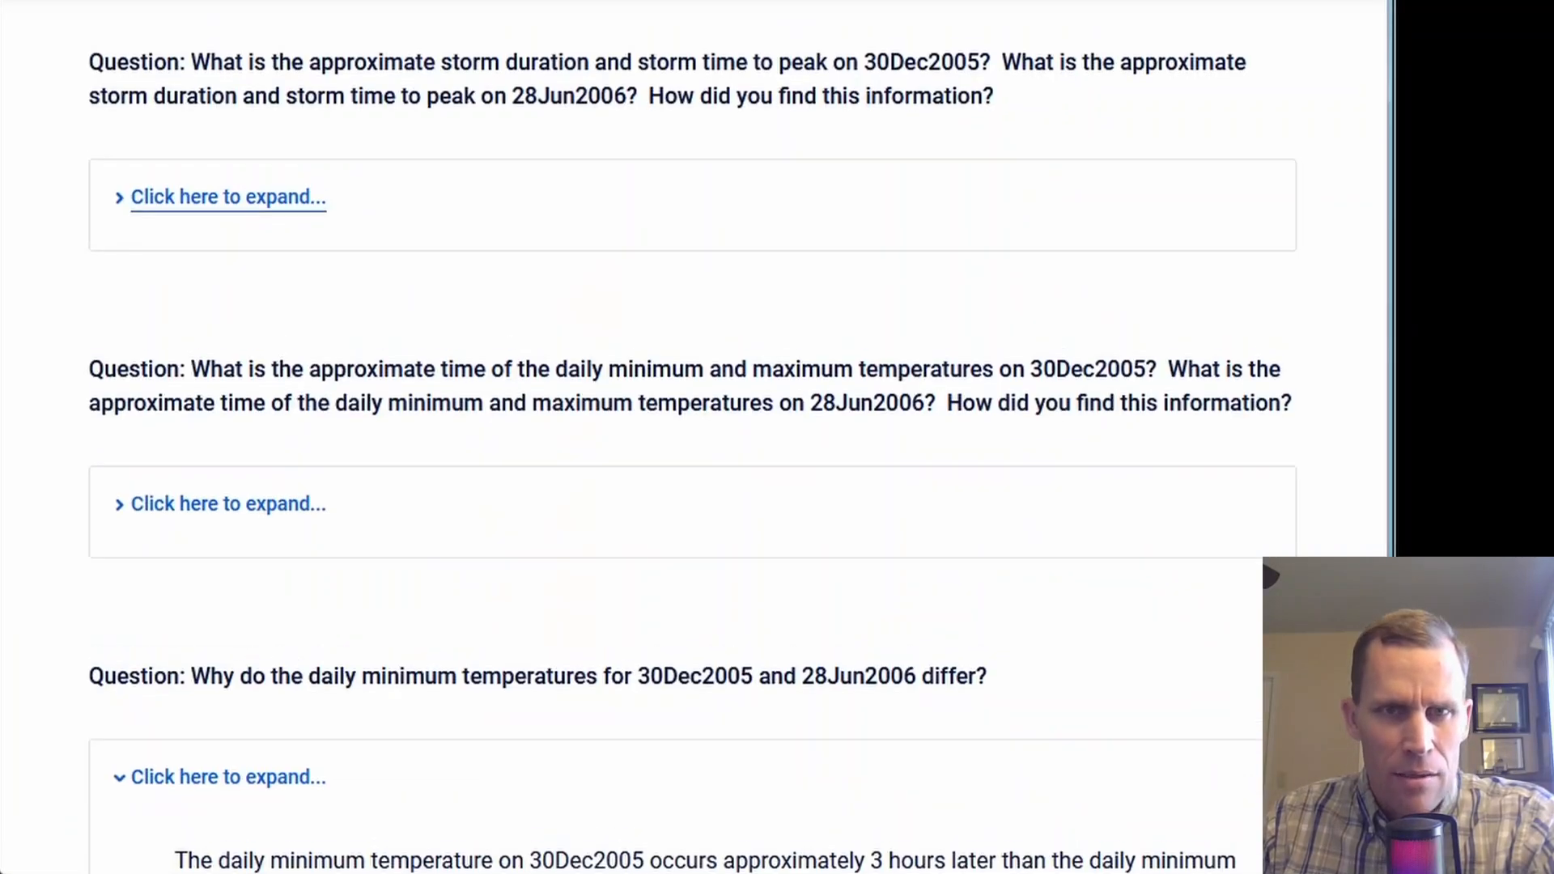
scroll(196, 345, up, 1)
click(227, 305)
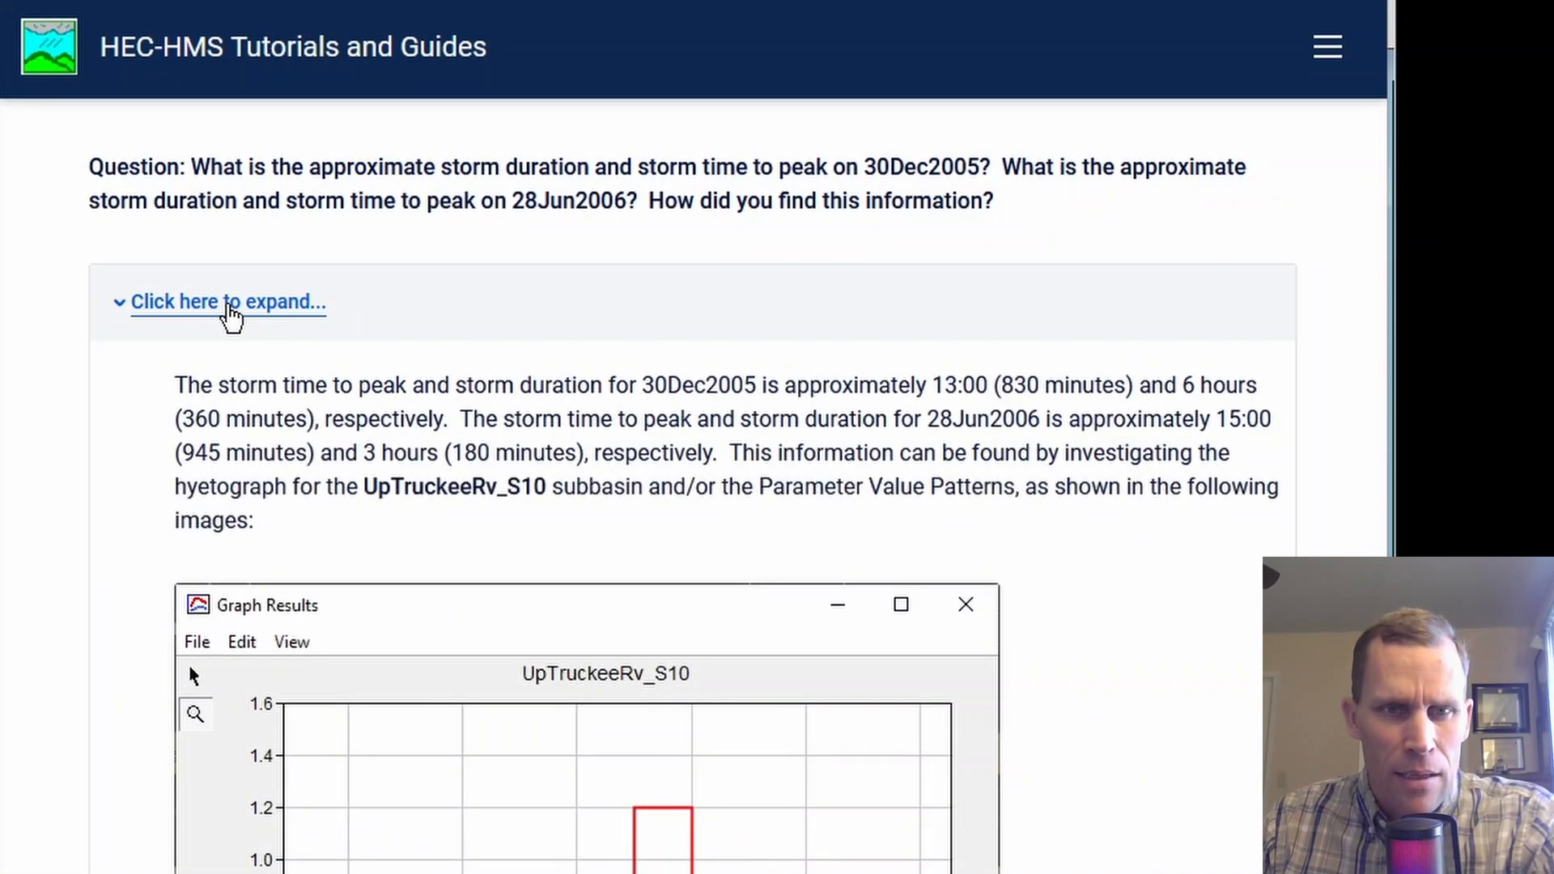
drag(217, 385, 692, 392)
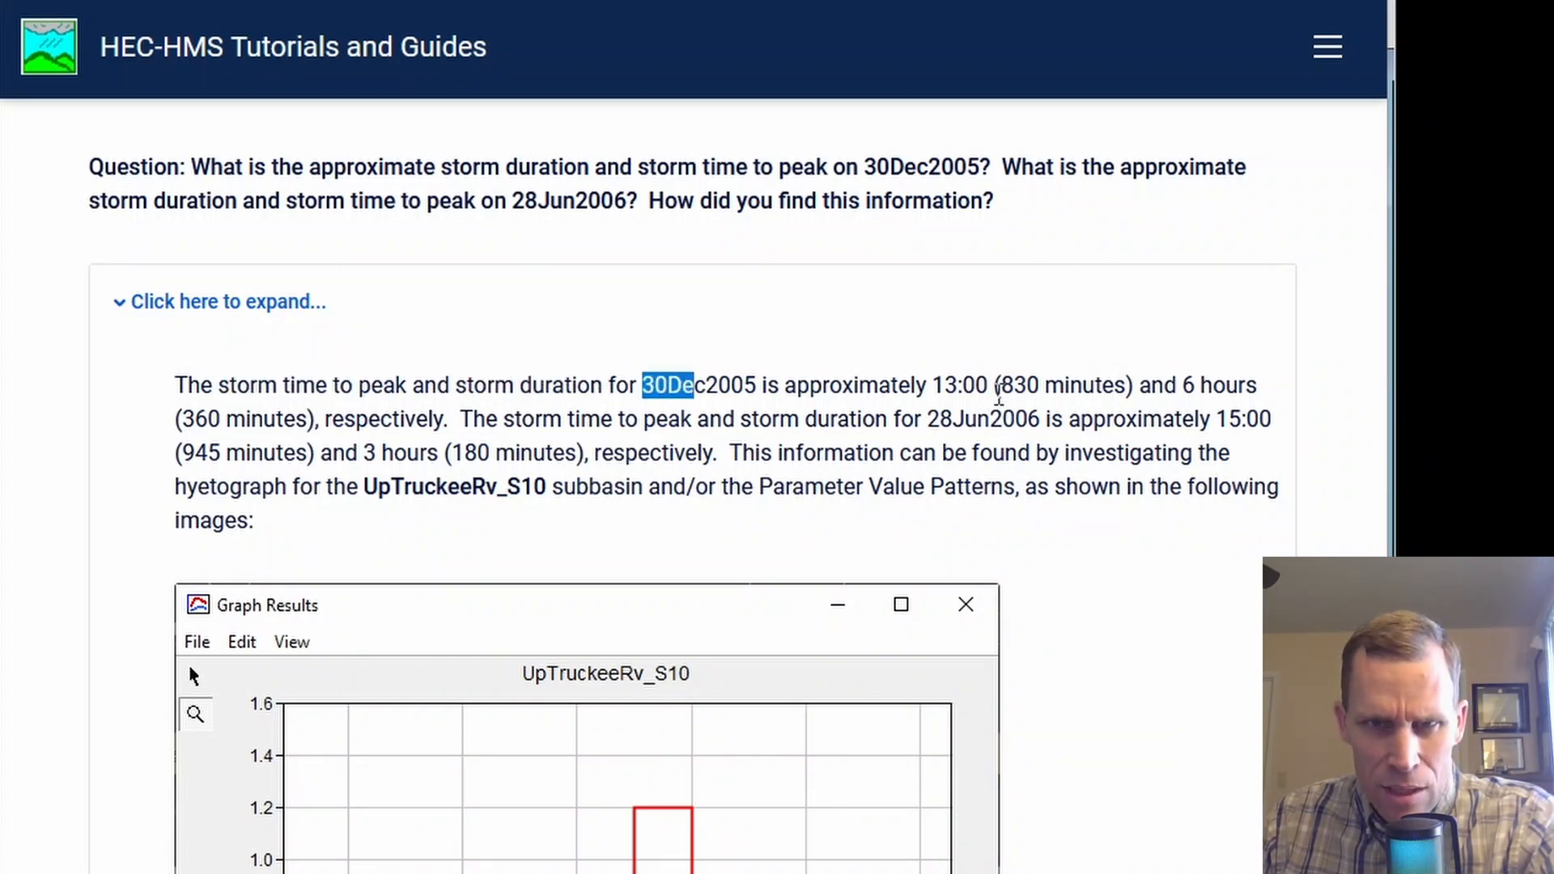
drag(1002, 387, 1046, 389)
drag(179, 419, 230, 422)
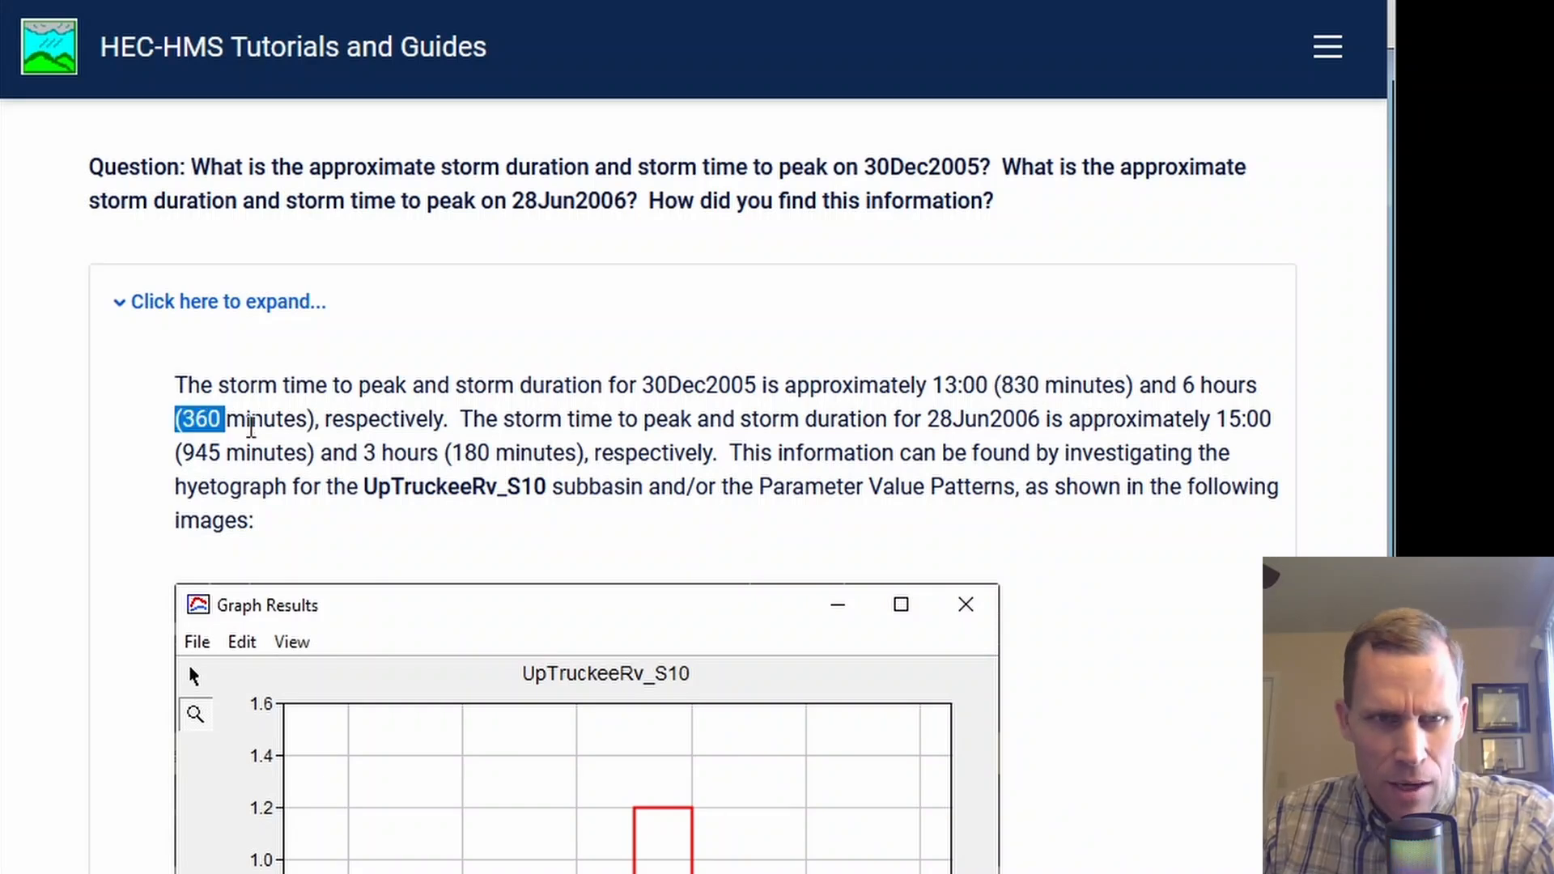
- Read the rest of the storm timing answer and the following daily temperature timing question, and return to HEC-HMS
scroll(65, 538, down, 12)
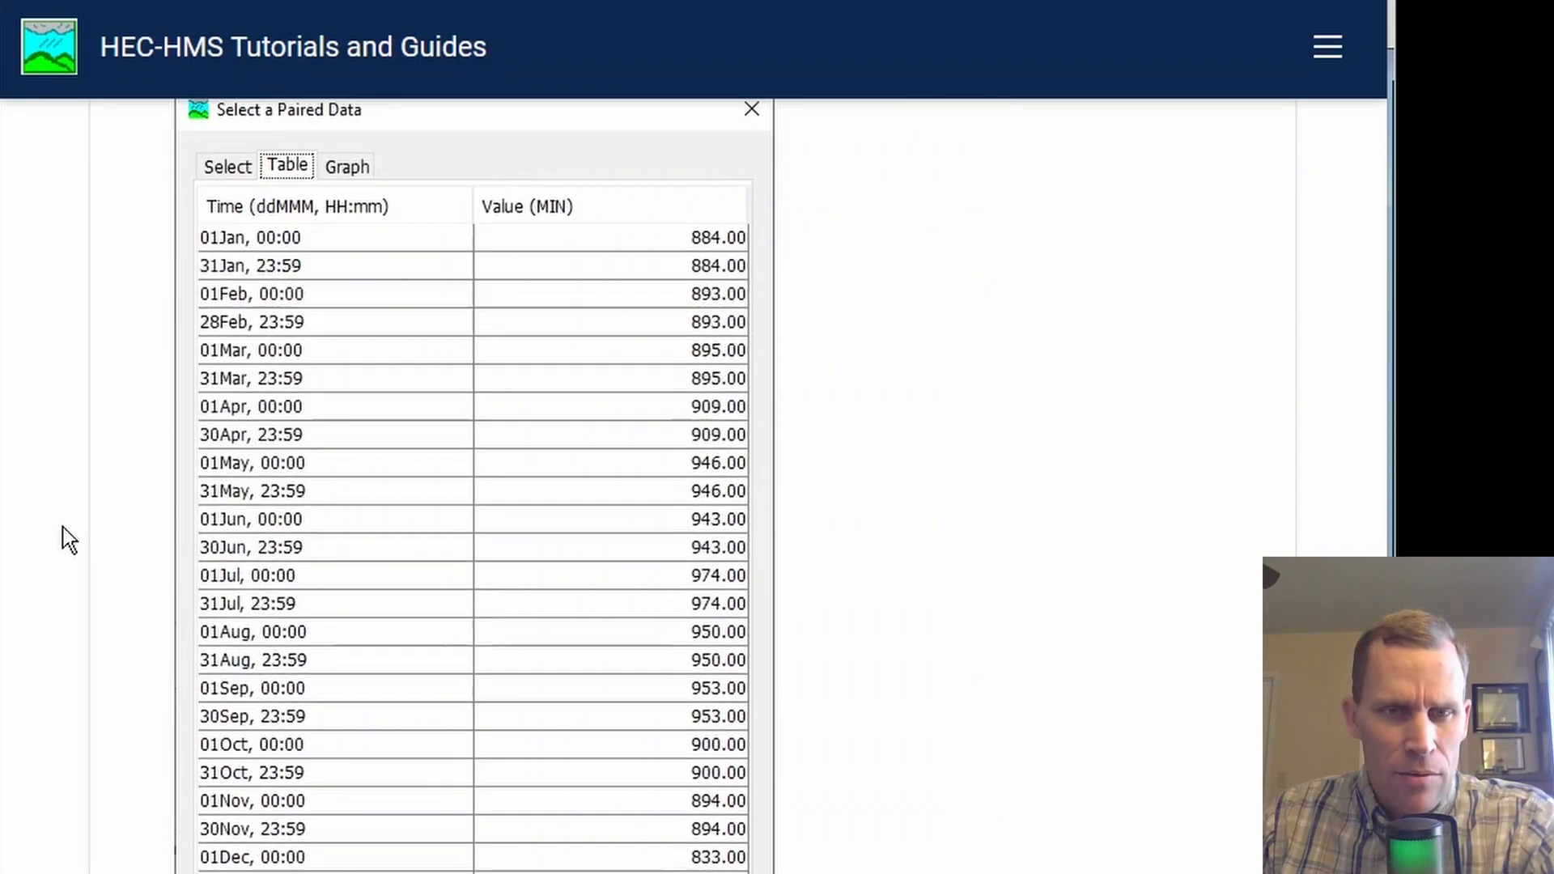
scroll(65, 539, down, 10)
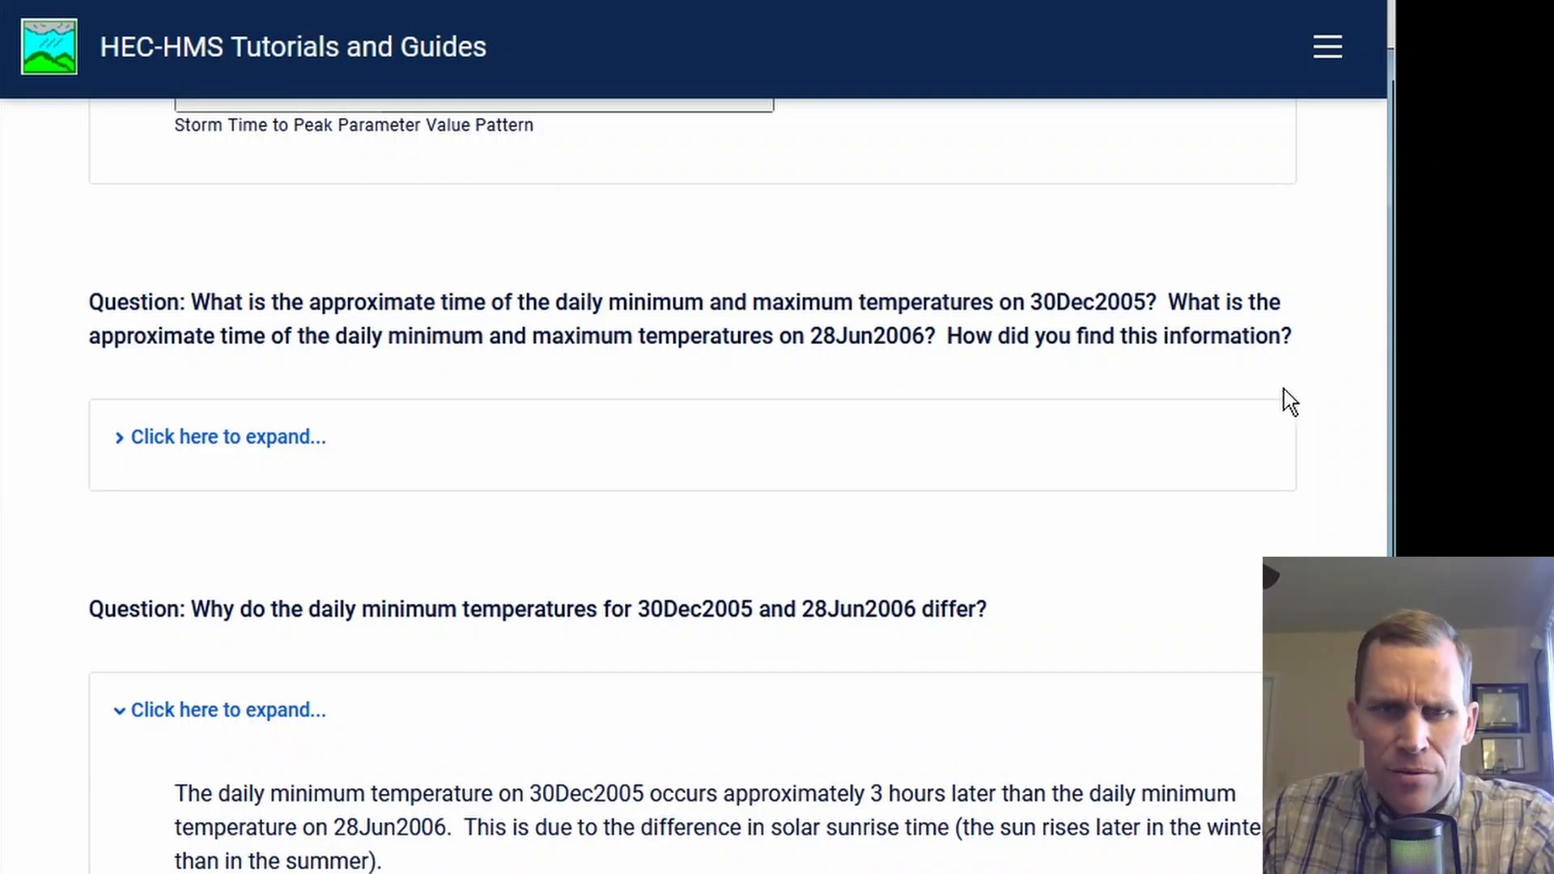
middle_click(1334, 386)
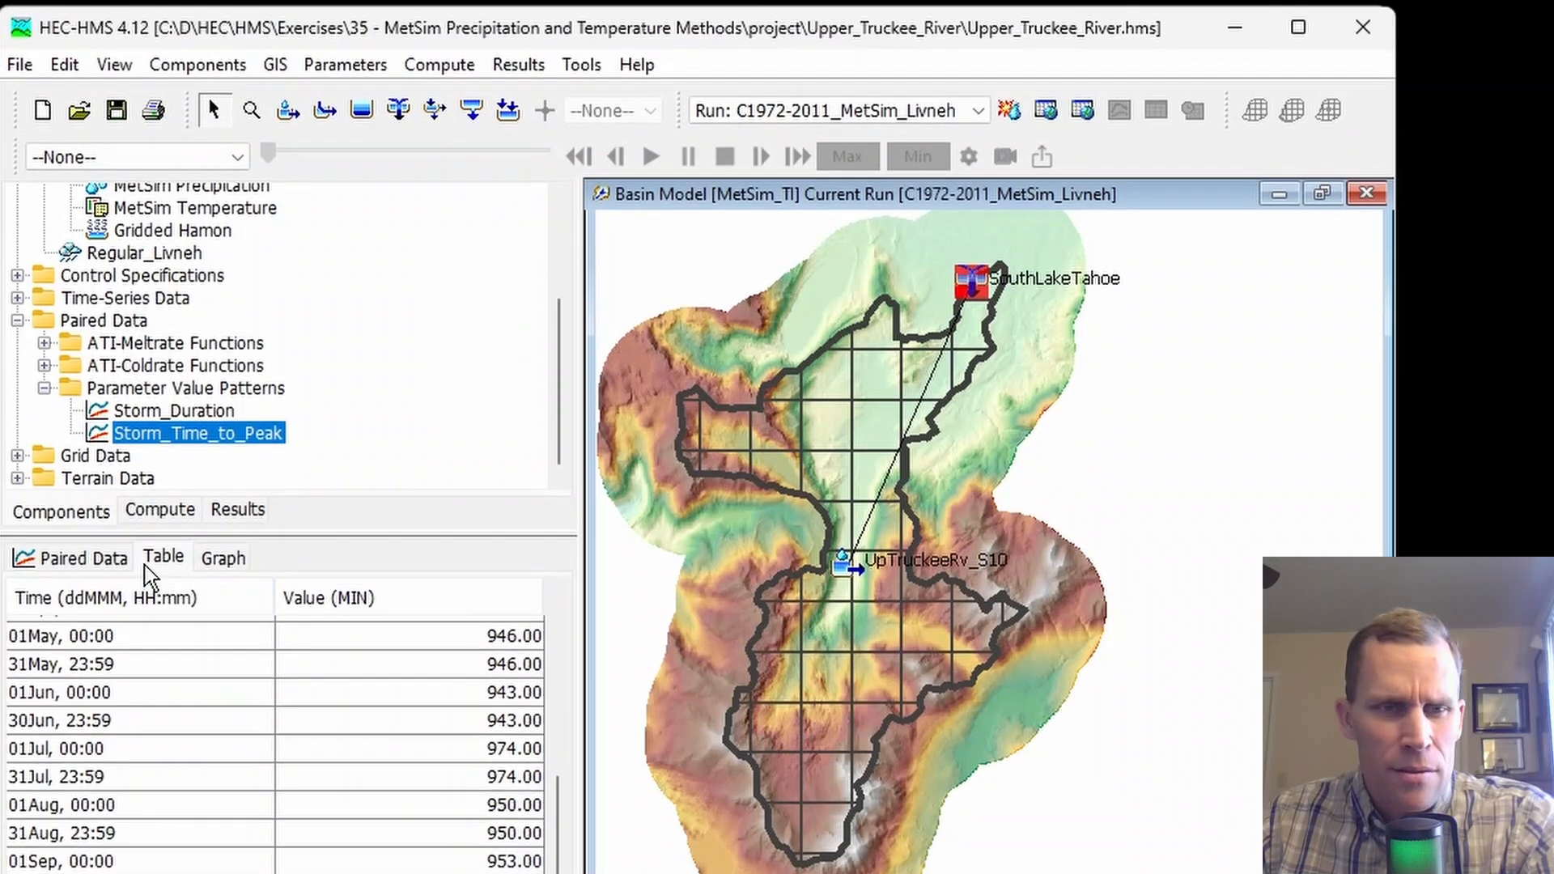
- Expand the UpTruckeeRv_S10 subbasin results of the C1972-2011_MetSim_Livneh simulation run
click(238, 510)
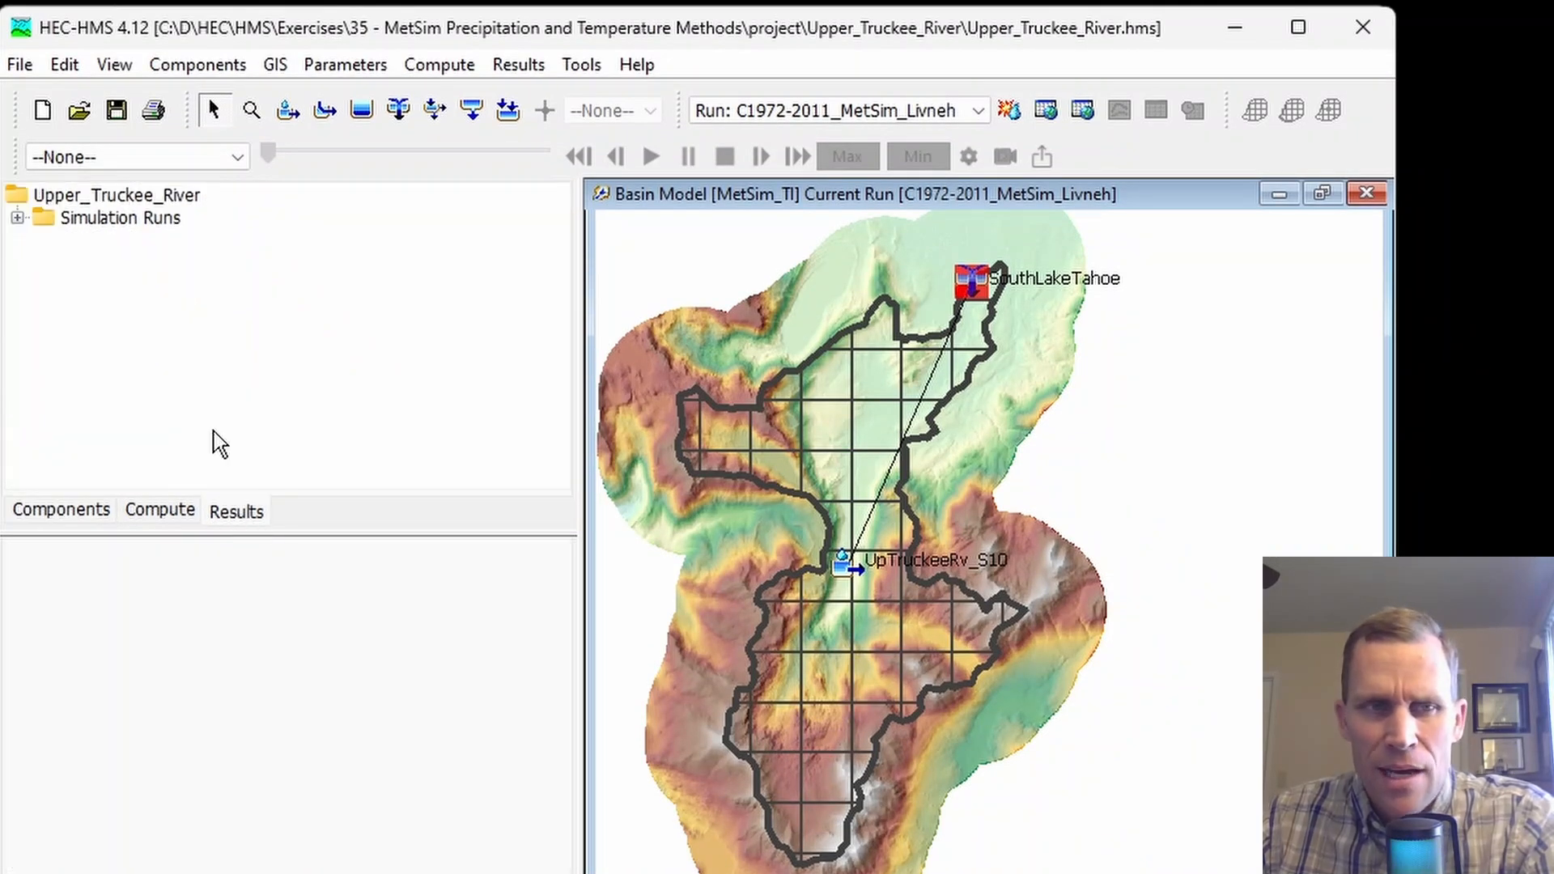
click(17, 218)
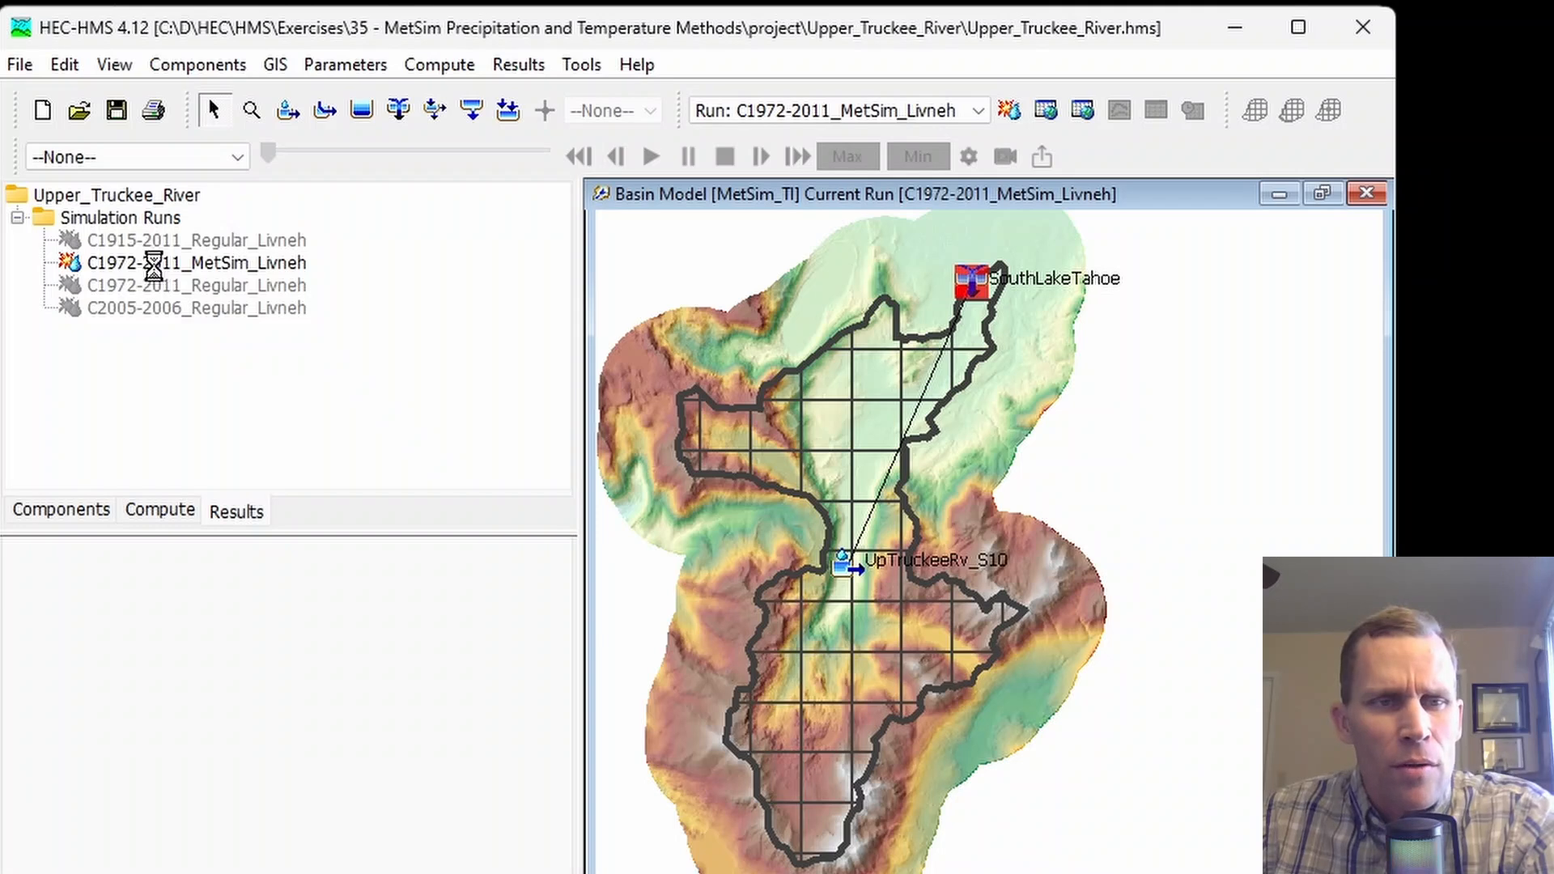
double_click(156, 268)
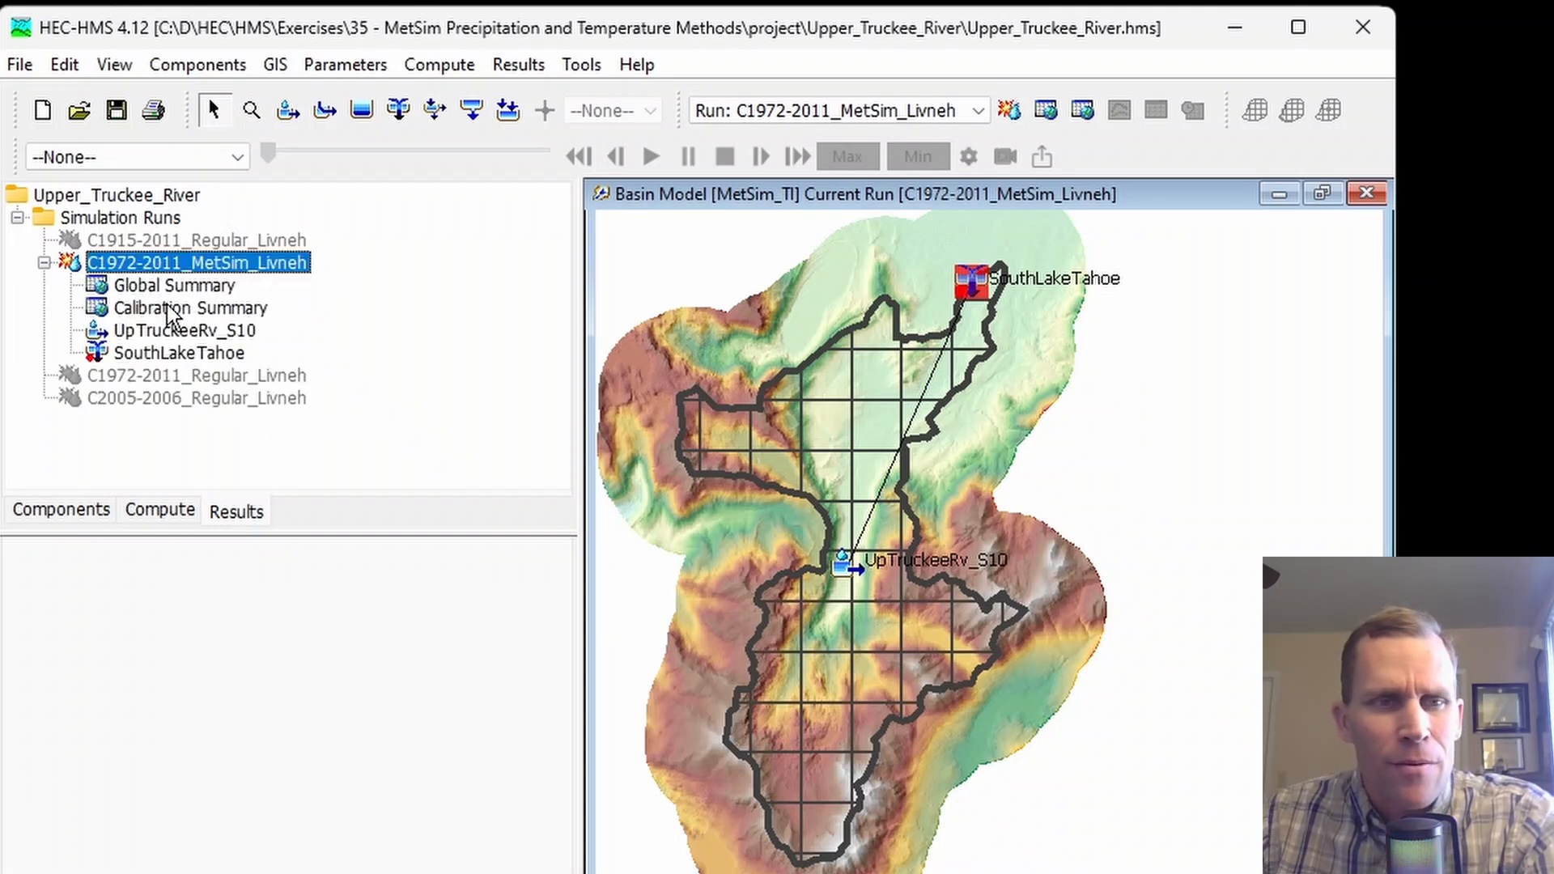
double_click(204, 333)
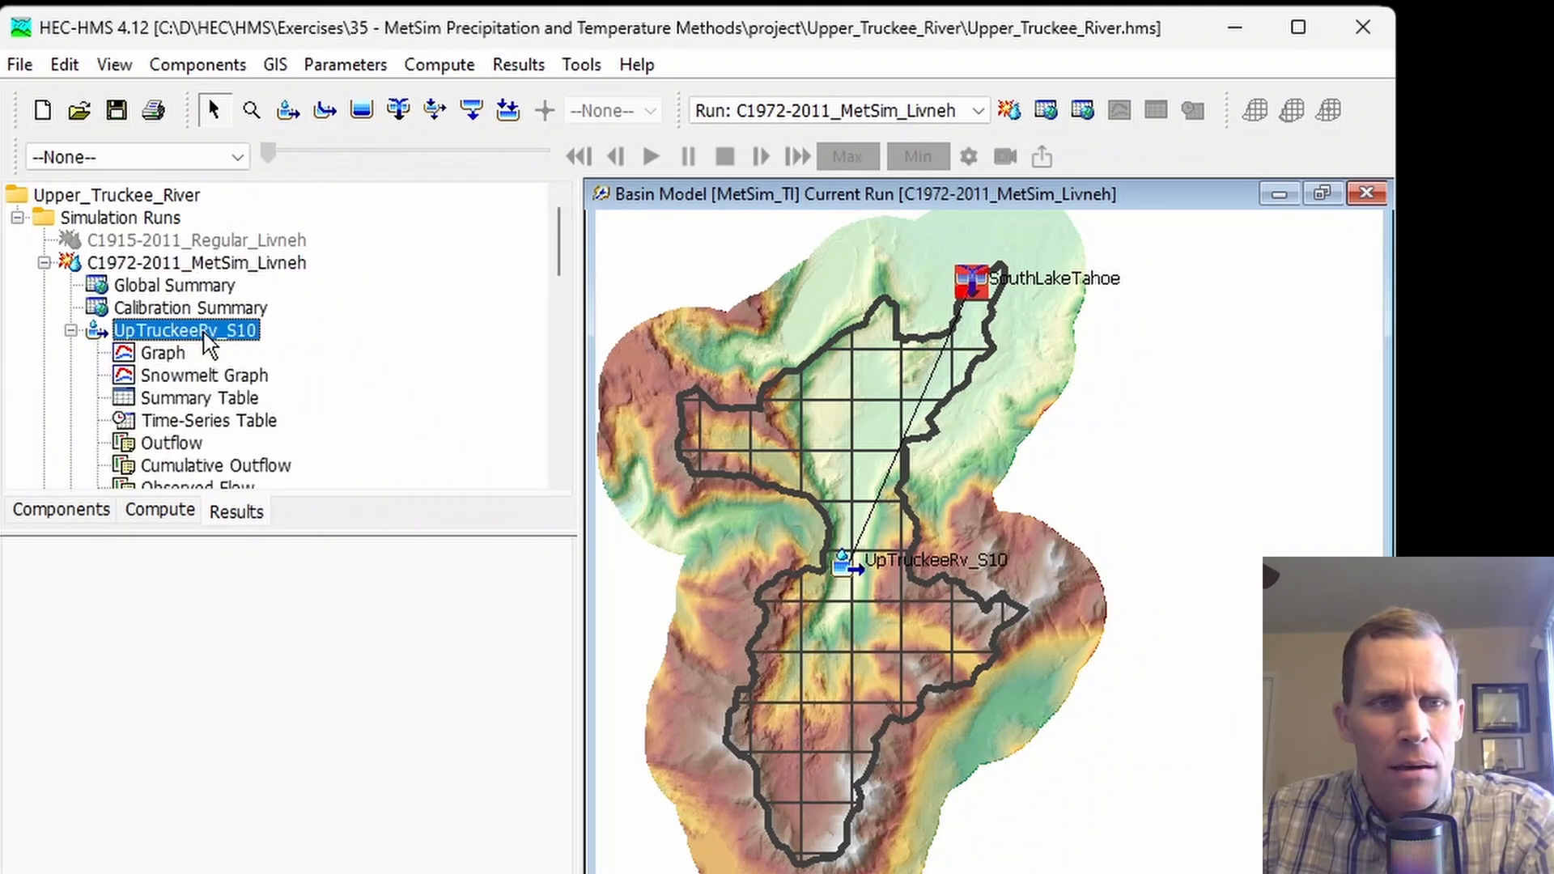
scroll(211, 352, down, 3)
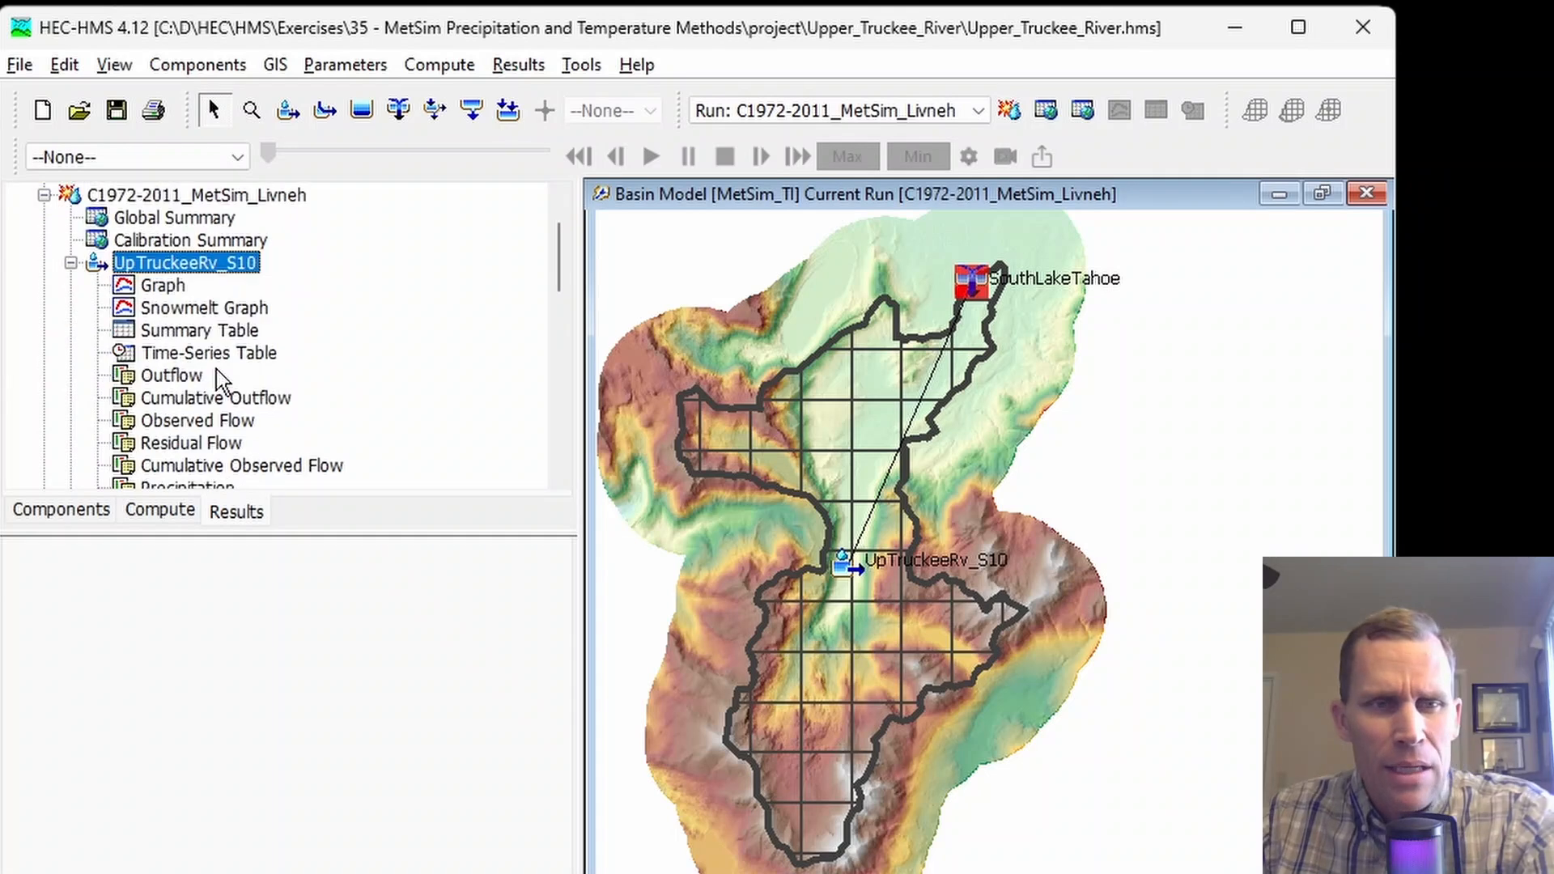
- Graph the Air Temperature result of UpTruckeeRv_S10 in its own window and move the window fully into view
scroll(220, 380, down, 2)
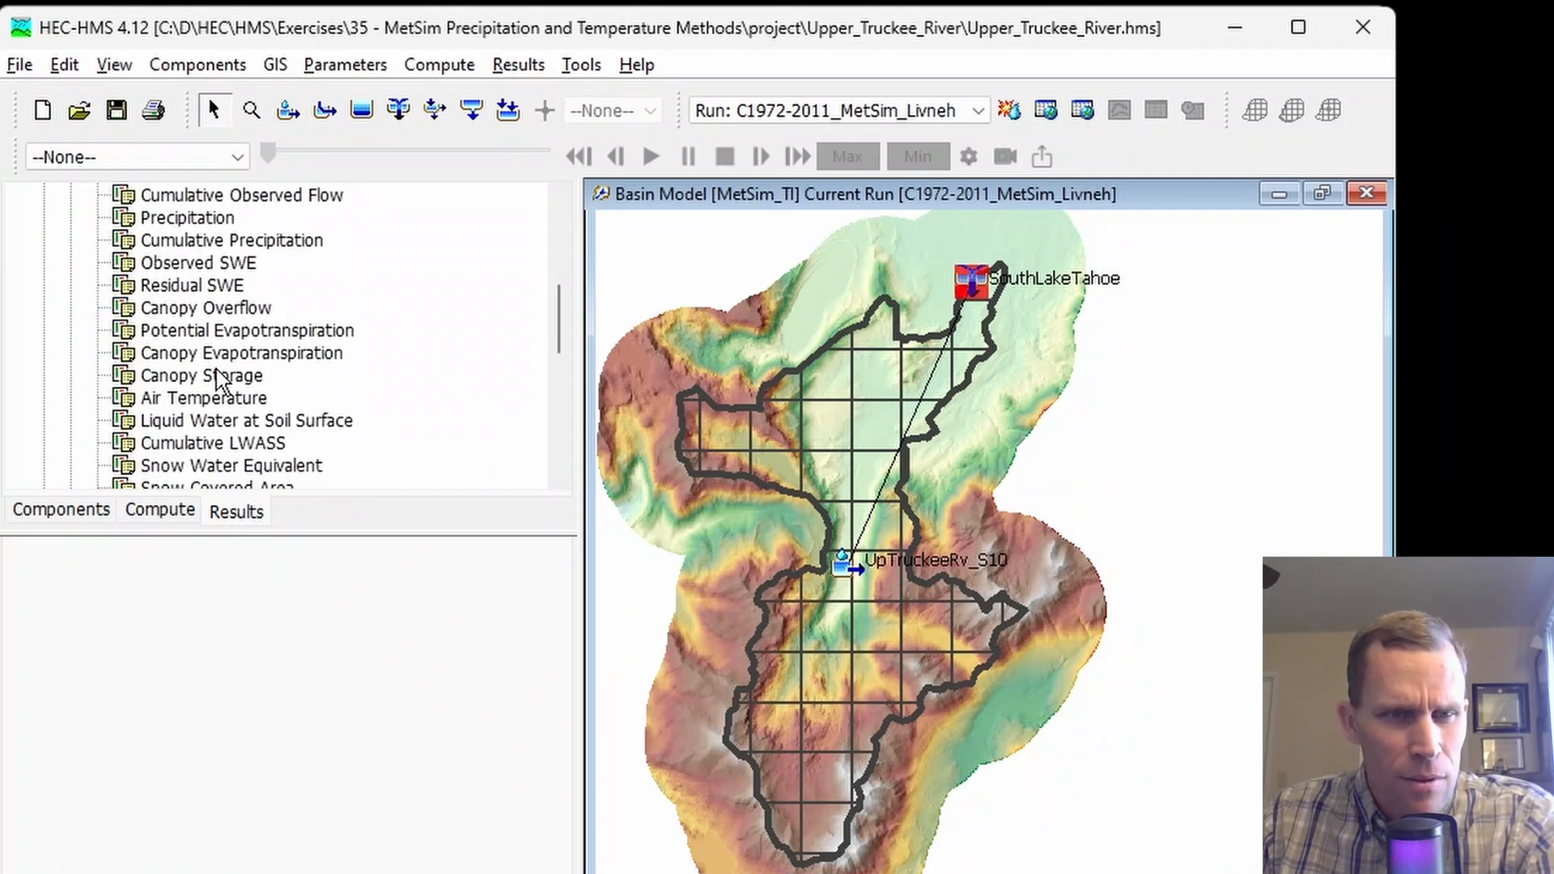
click(225, 398)
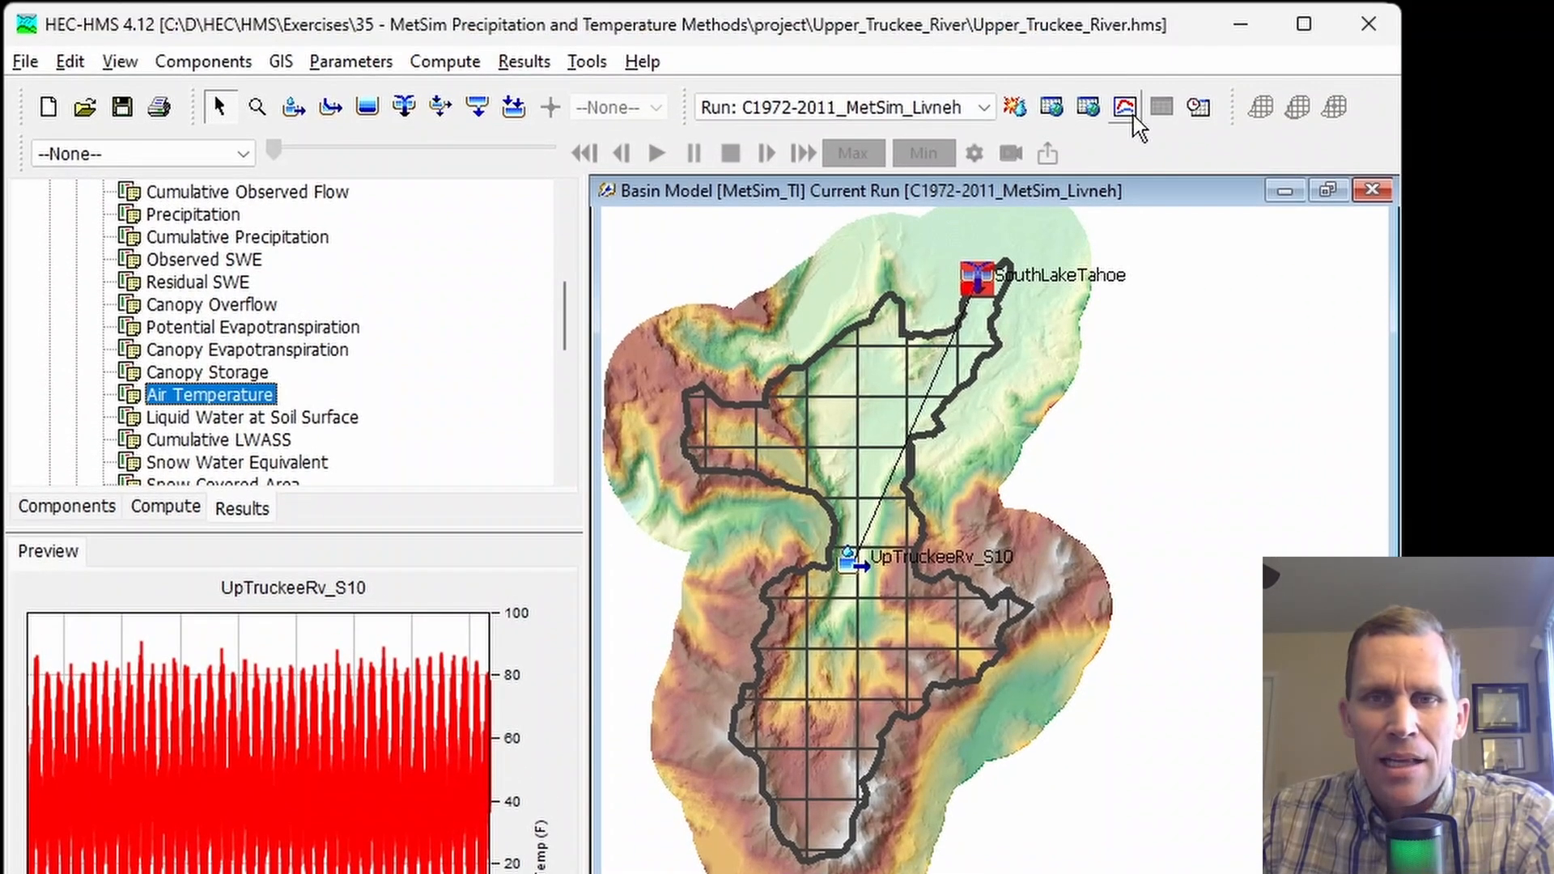
click(1125, 109)
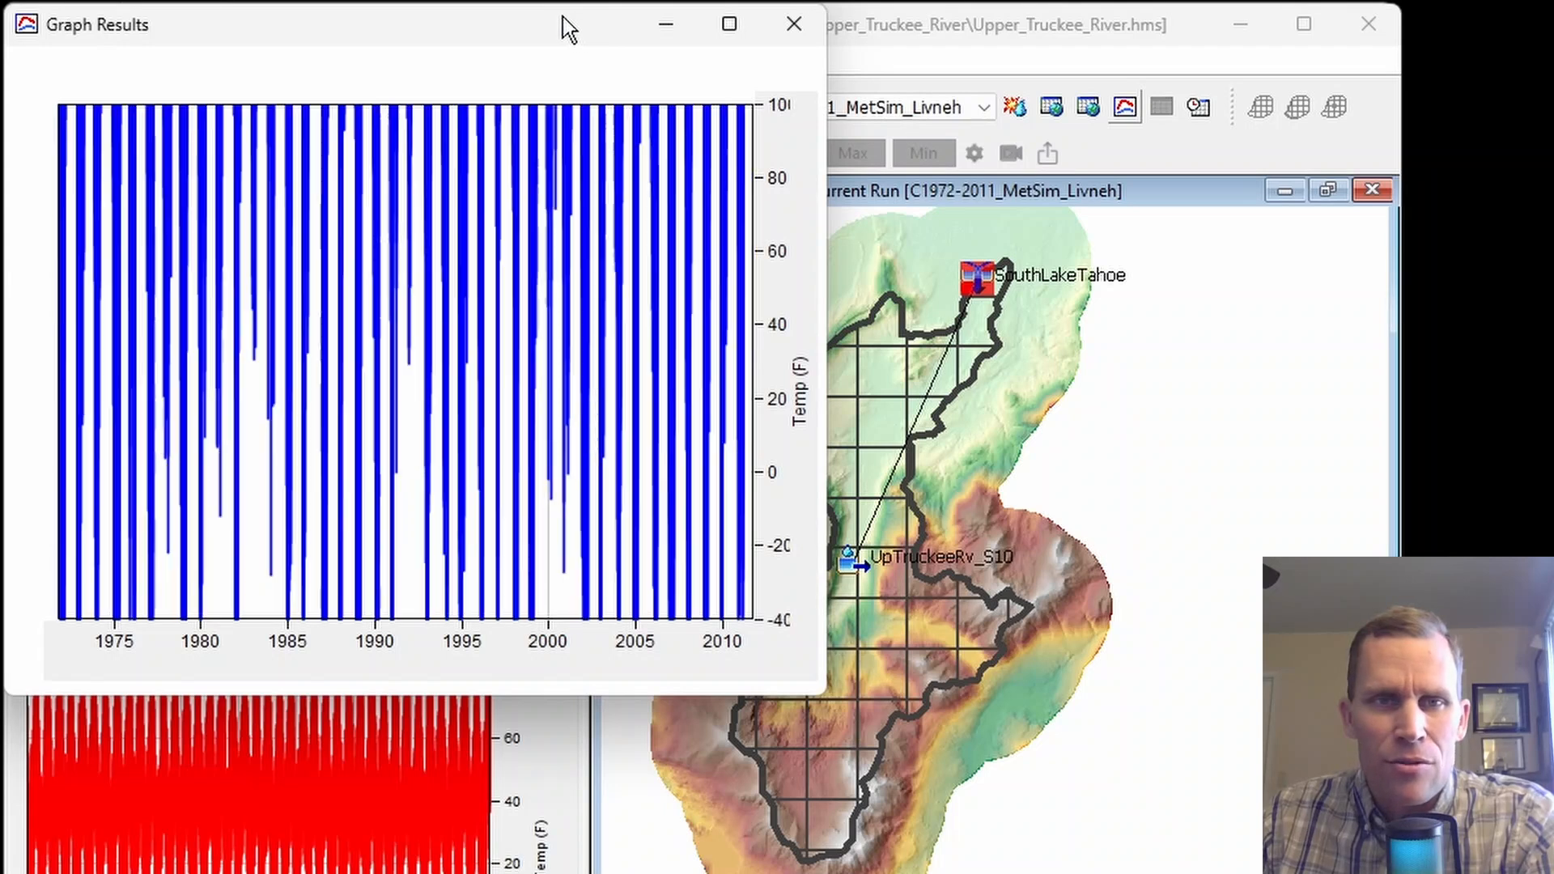
drag(565, 21, 680, 68)
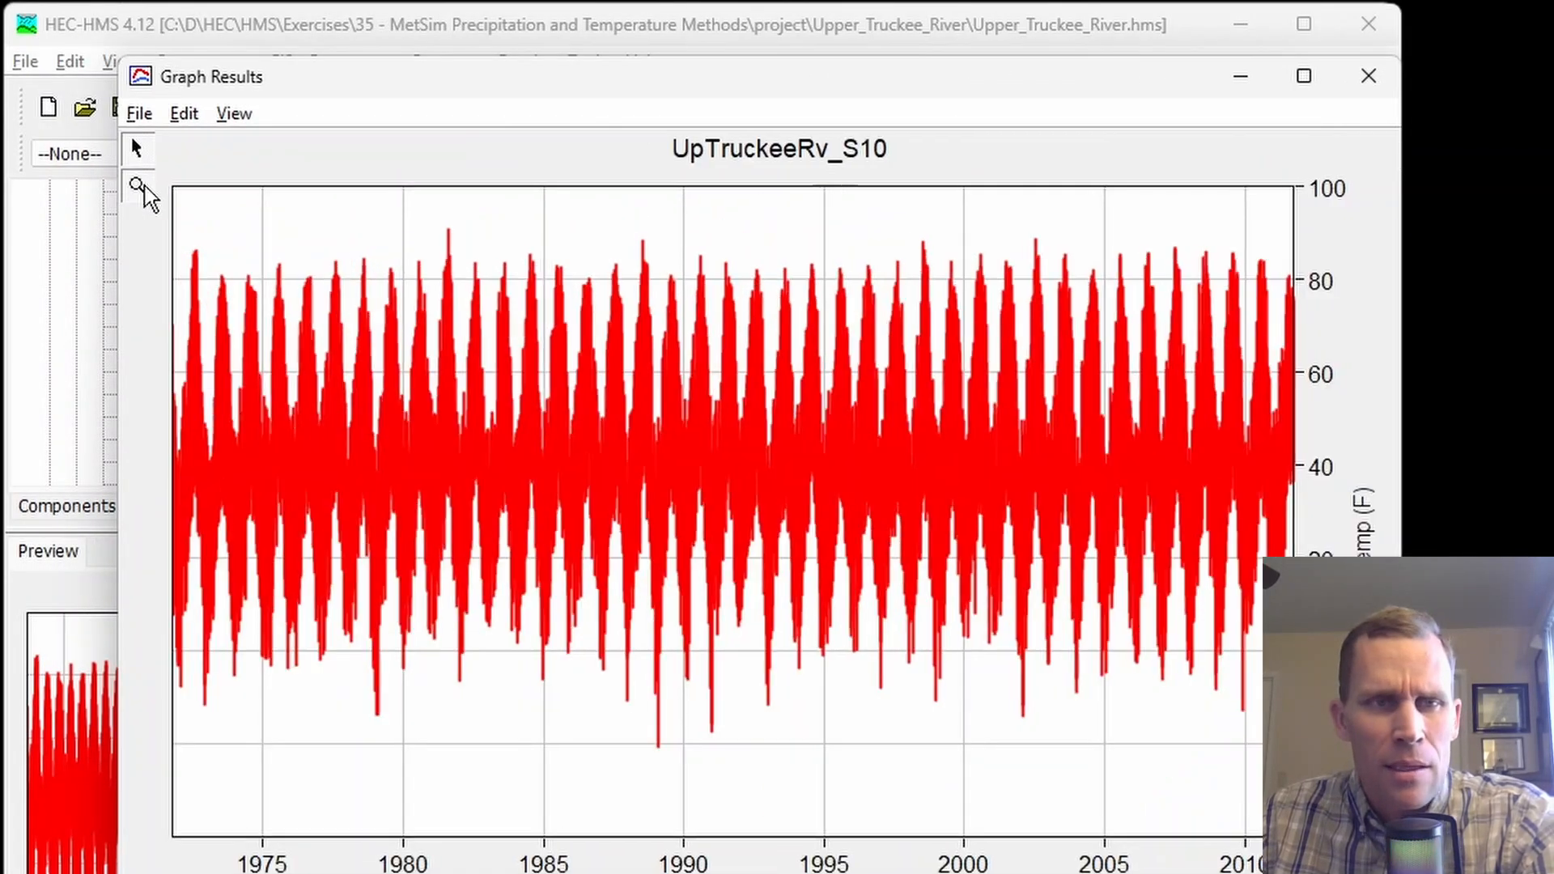
- Zoom the air temperature graph in to 30Dec1994 and inspect when the daily minimum and maximum occur
click(138, 185)
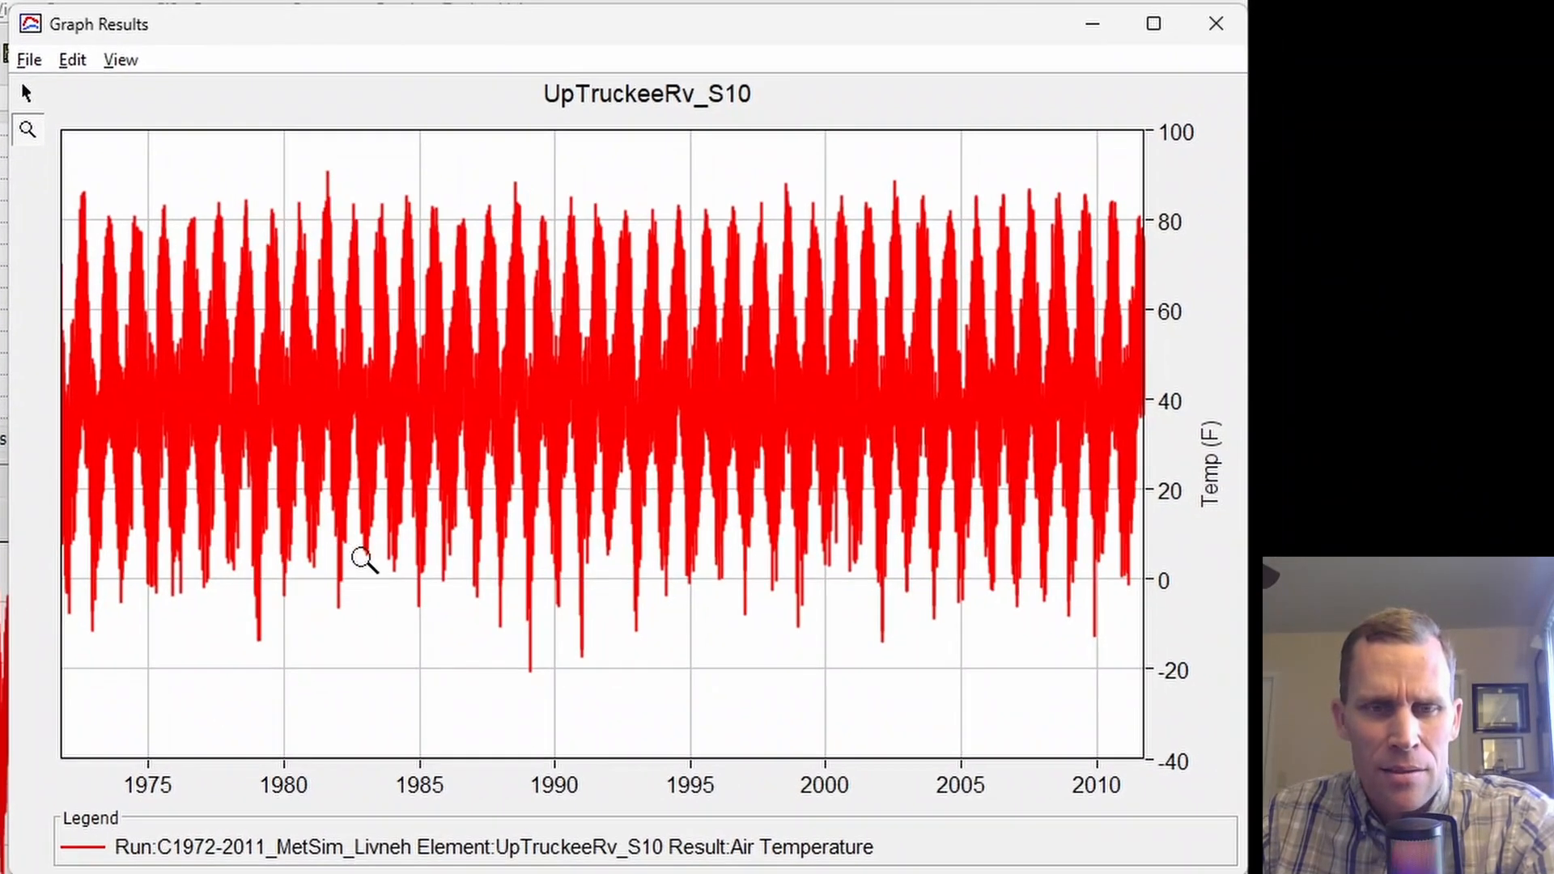
mouse_move(362, 559)
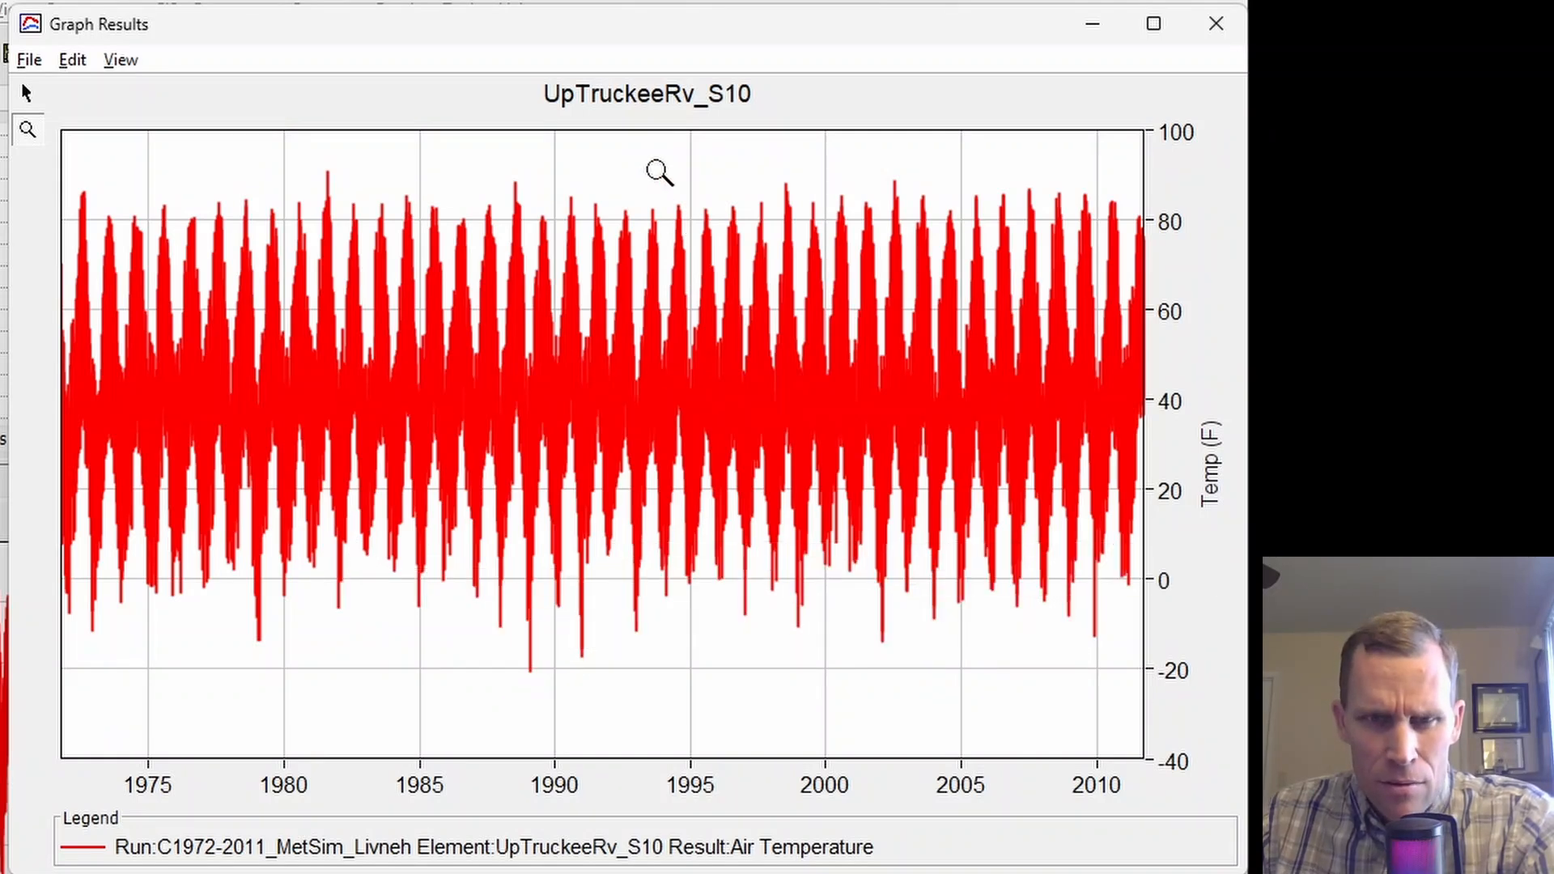
drag(649, 159, 723, 726)
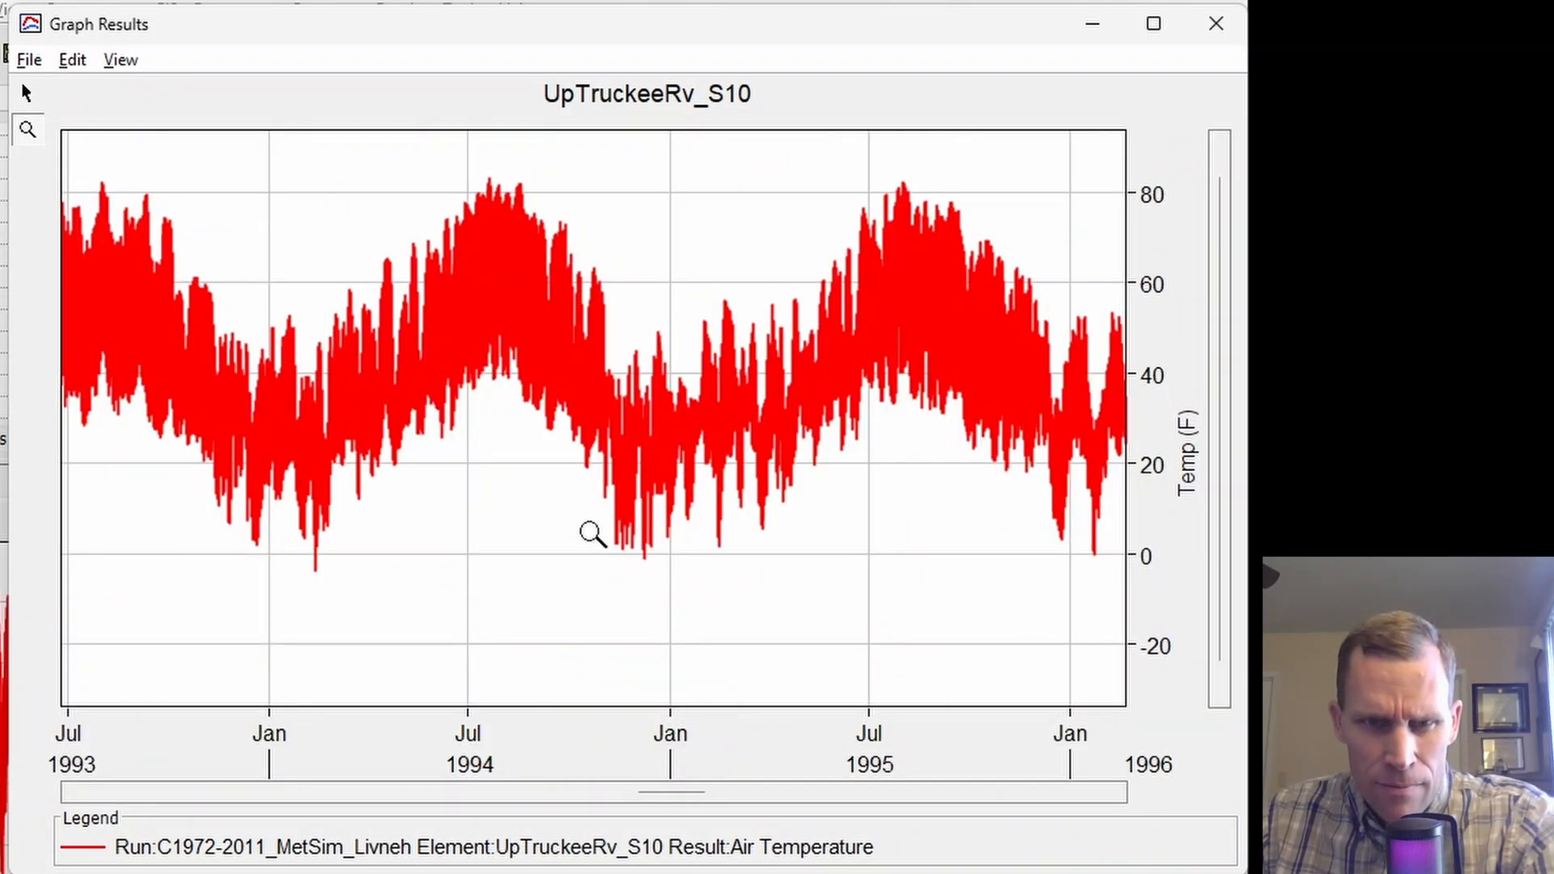
drag(554, 196, 720, 632)
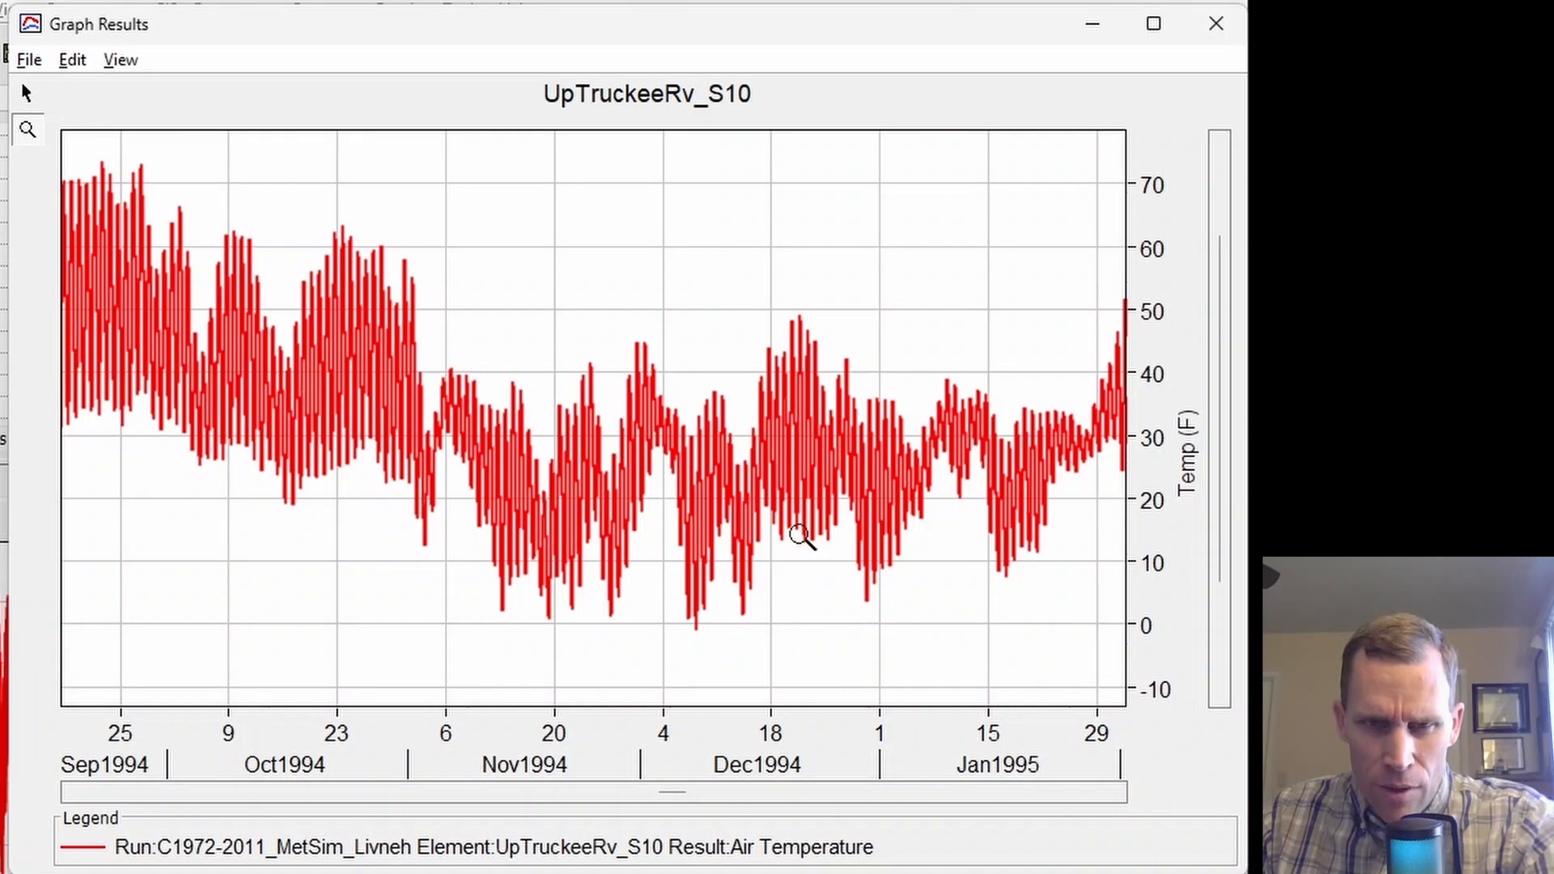
drag(803, 291, 899, 671)
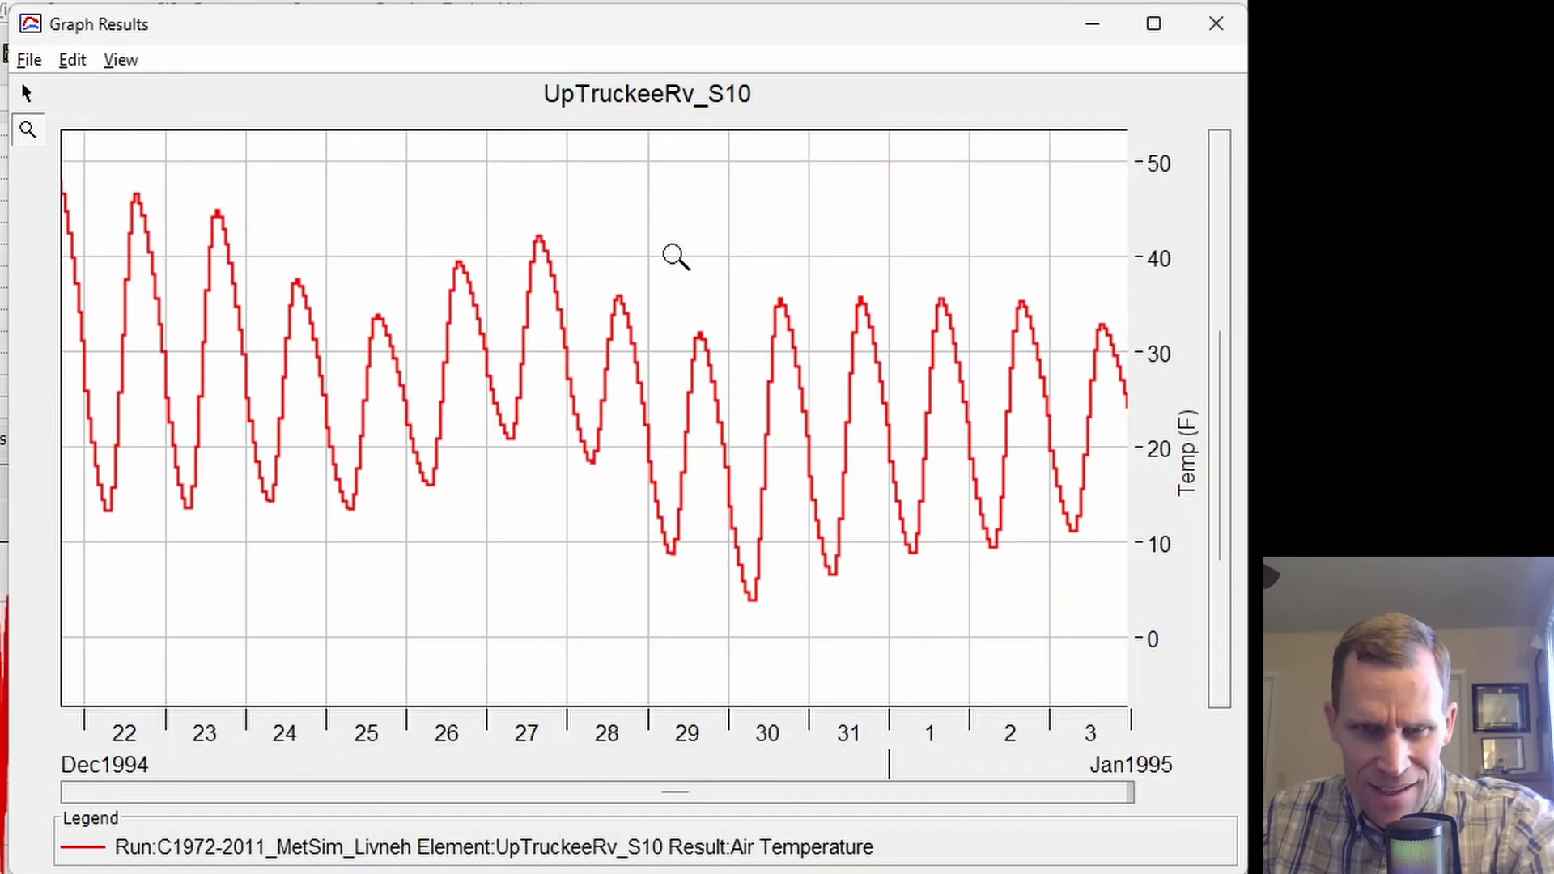
drag(699, 231, 844, 673)
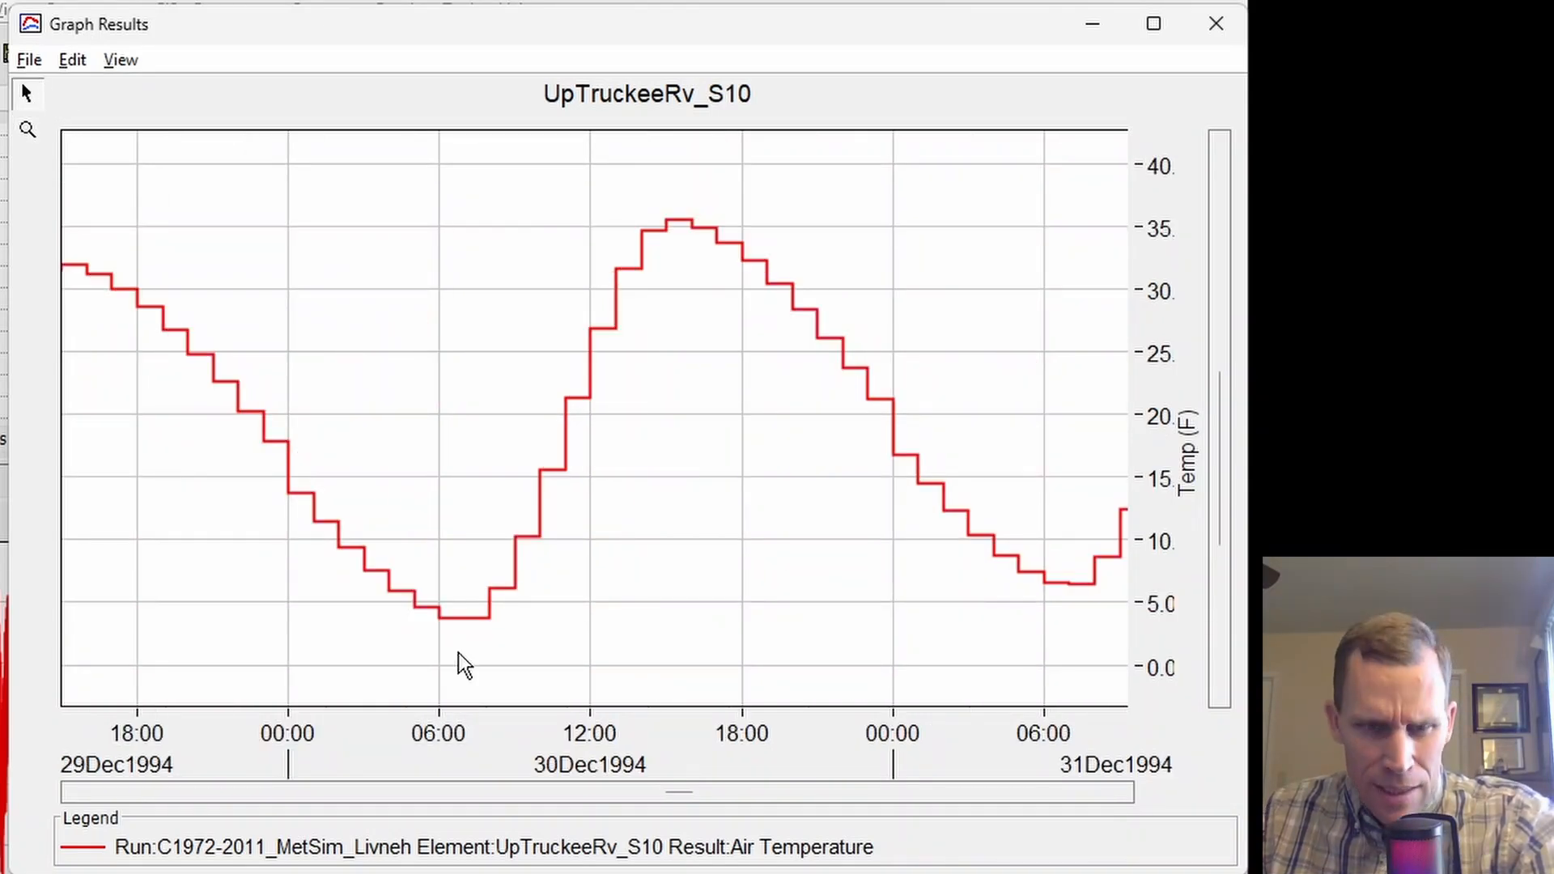
mouse_move(464, 620)
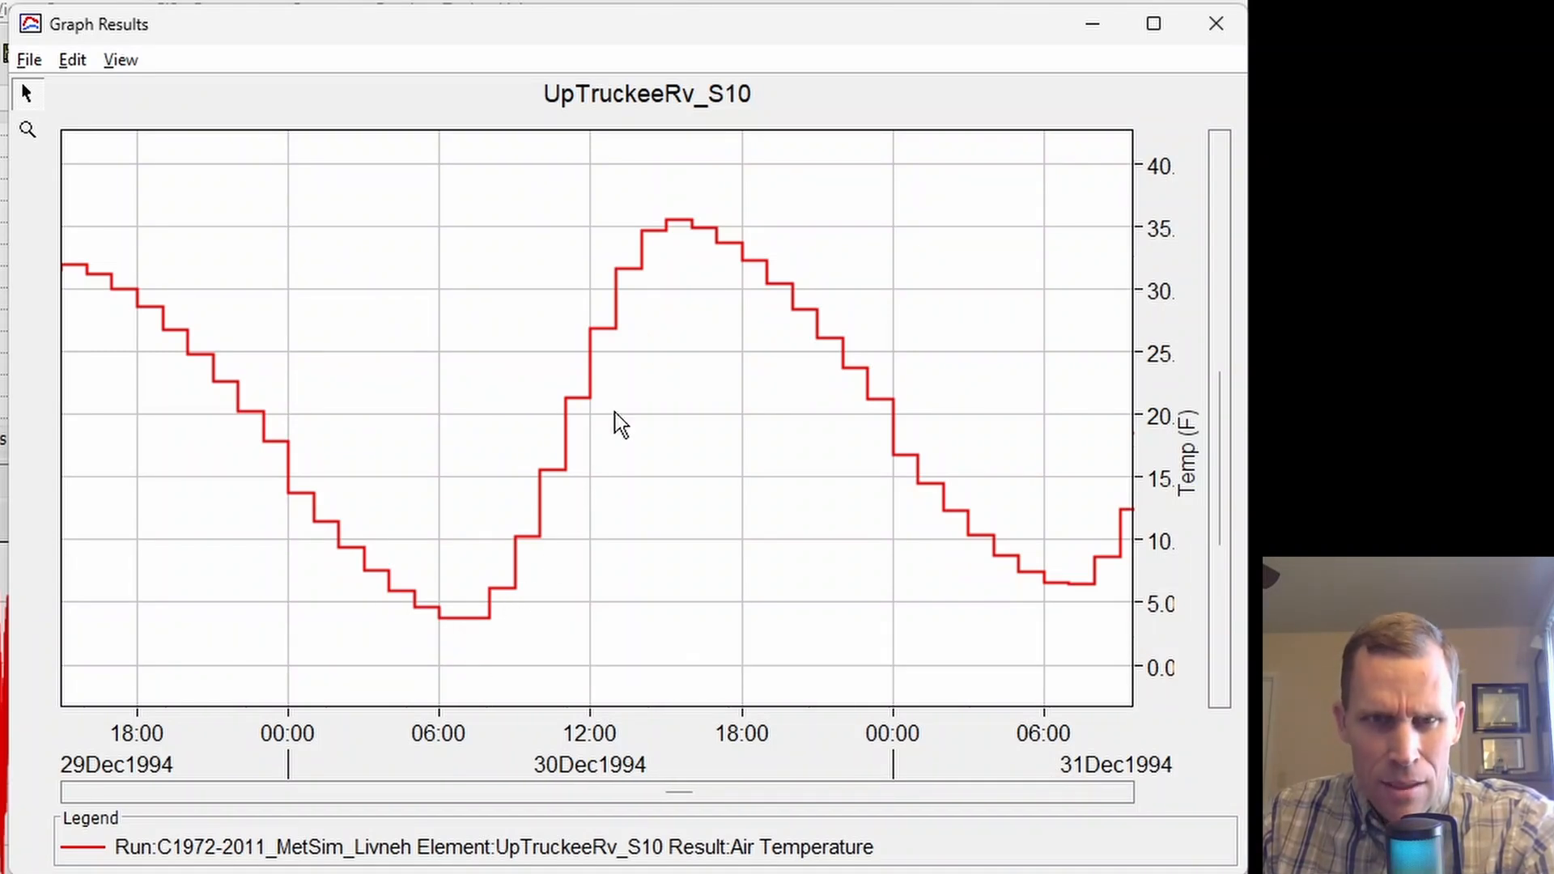
mouse_move(676, 221)
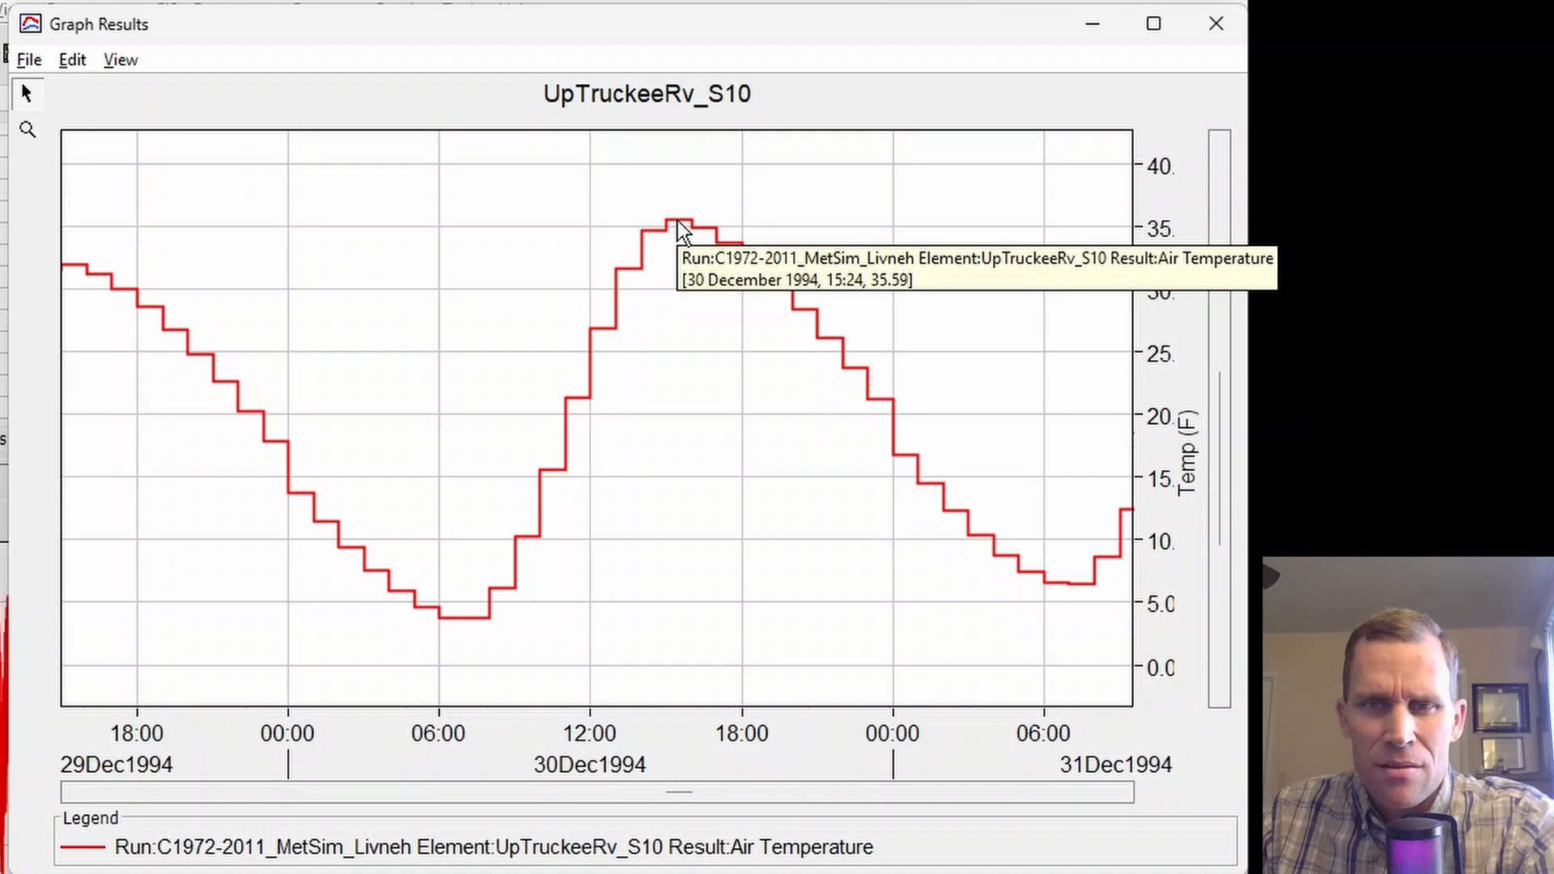
- Tabulate the UpTruckeeRv_S10 air temperature series, view the hourly values, and close the table and the graph
click(29, 59)
click(60, 86)
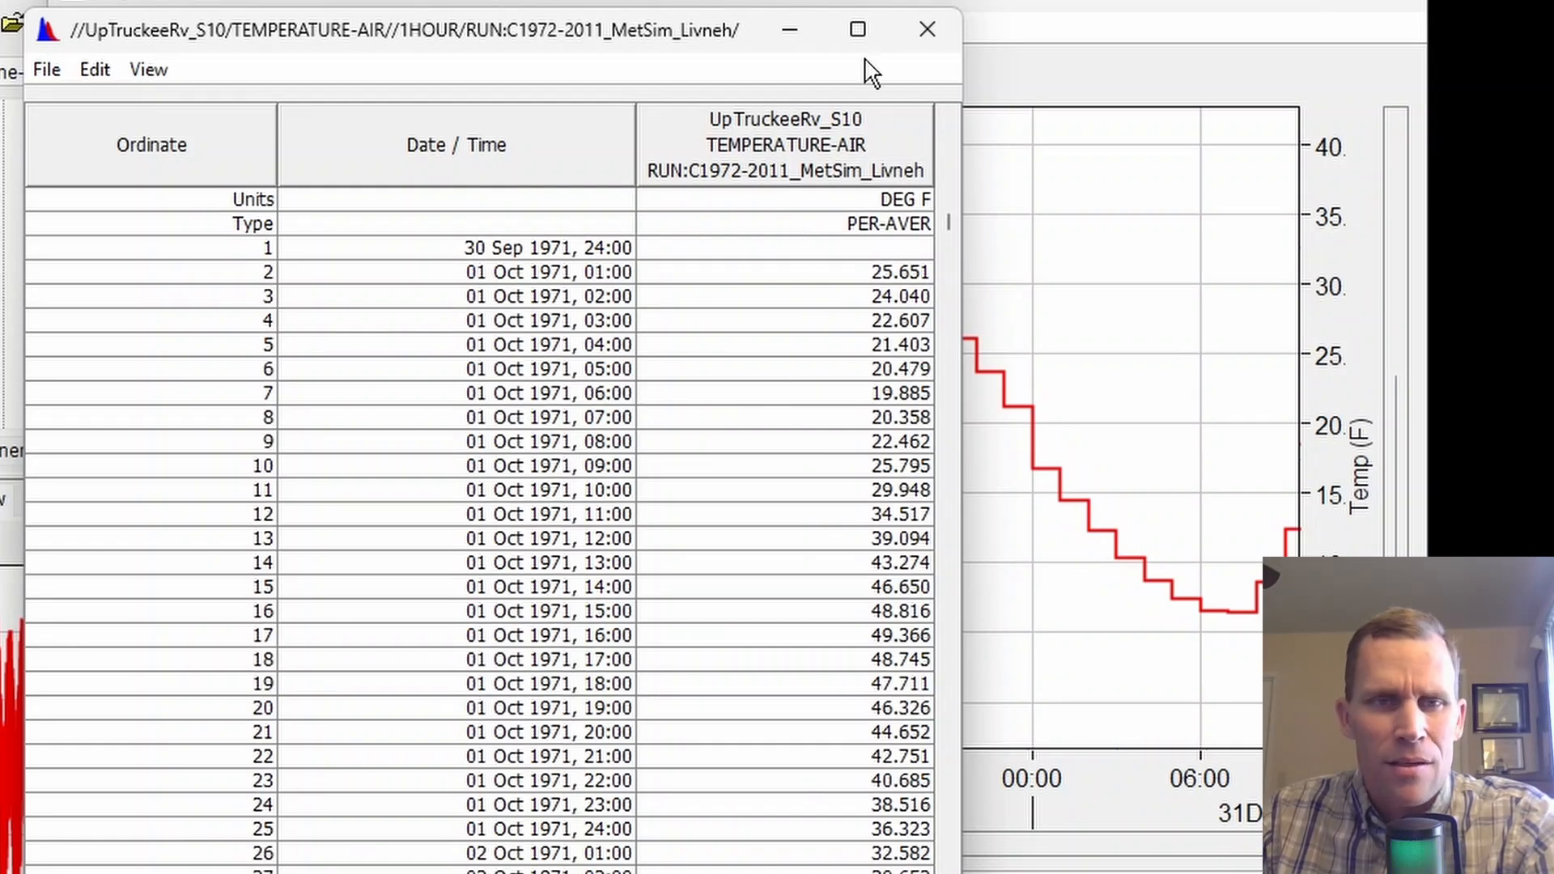
click(928, 30)
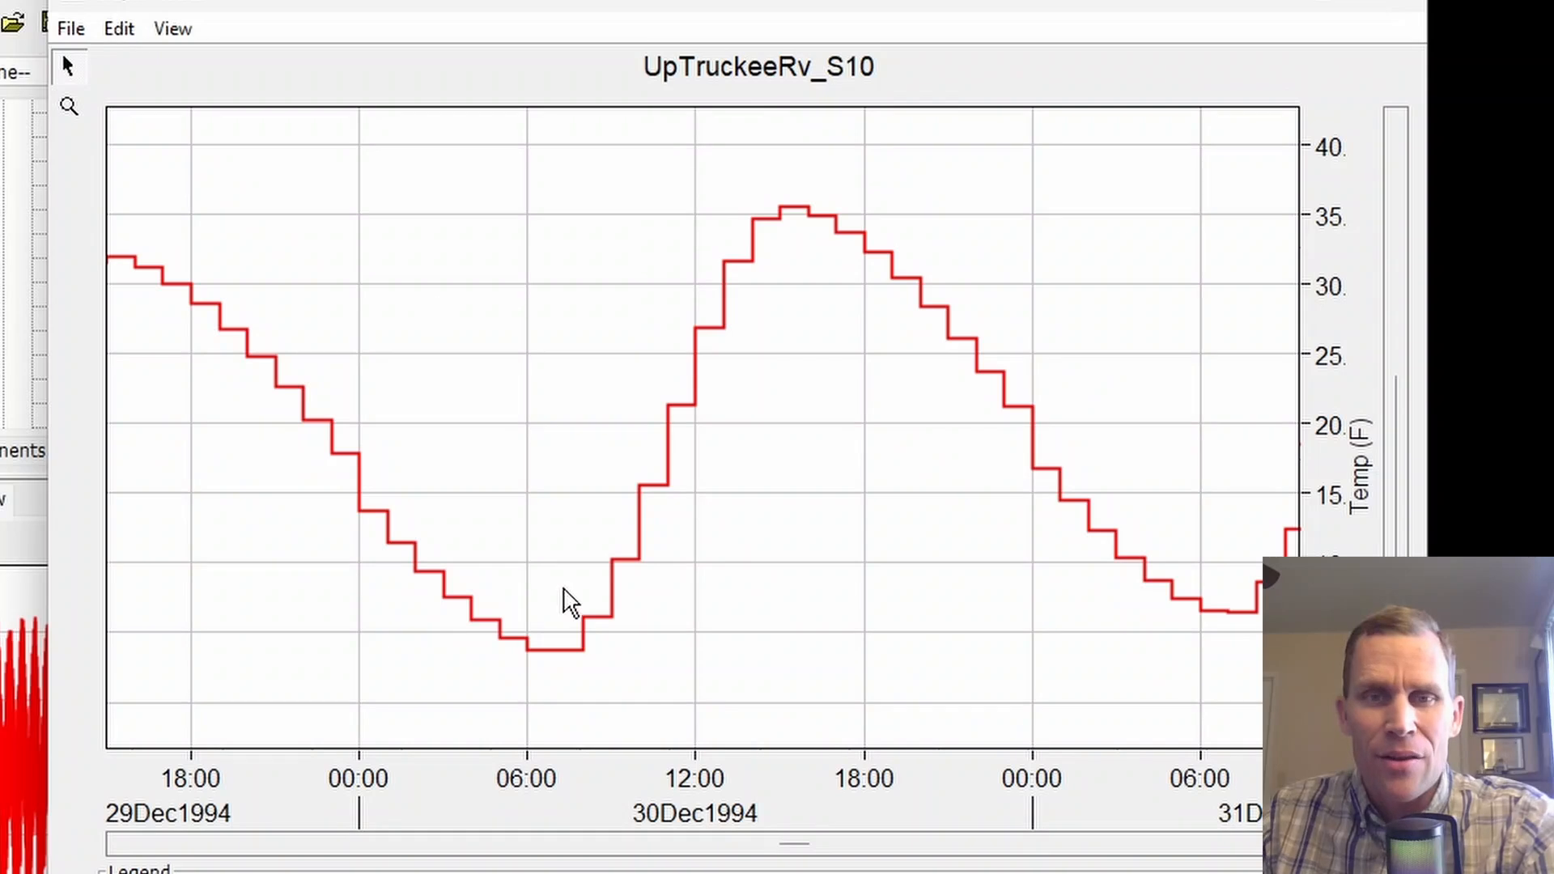
click(1415, 4)
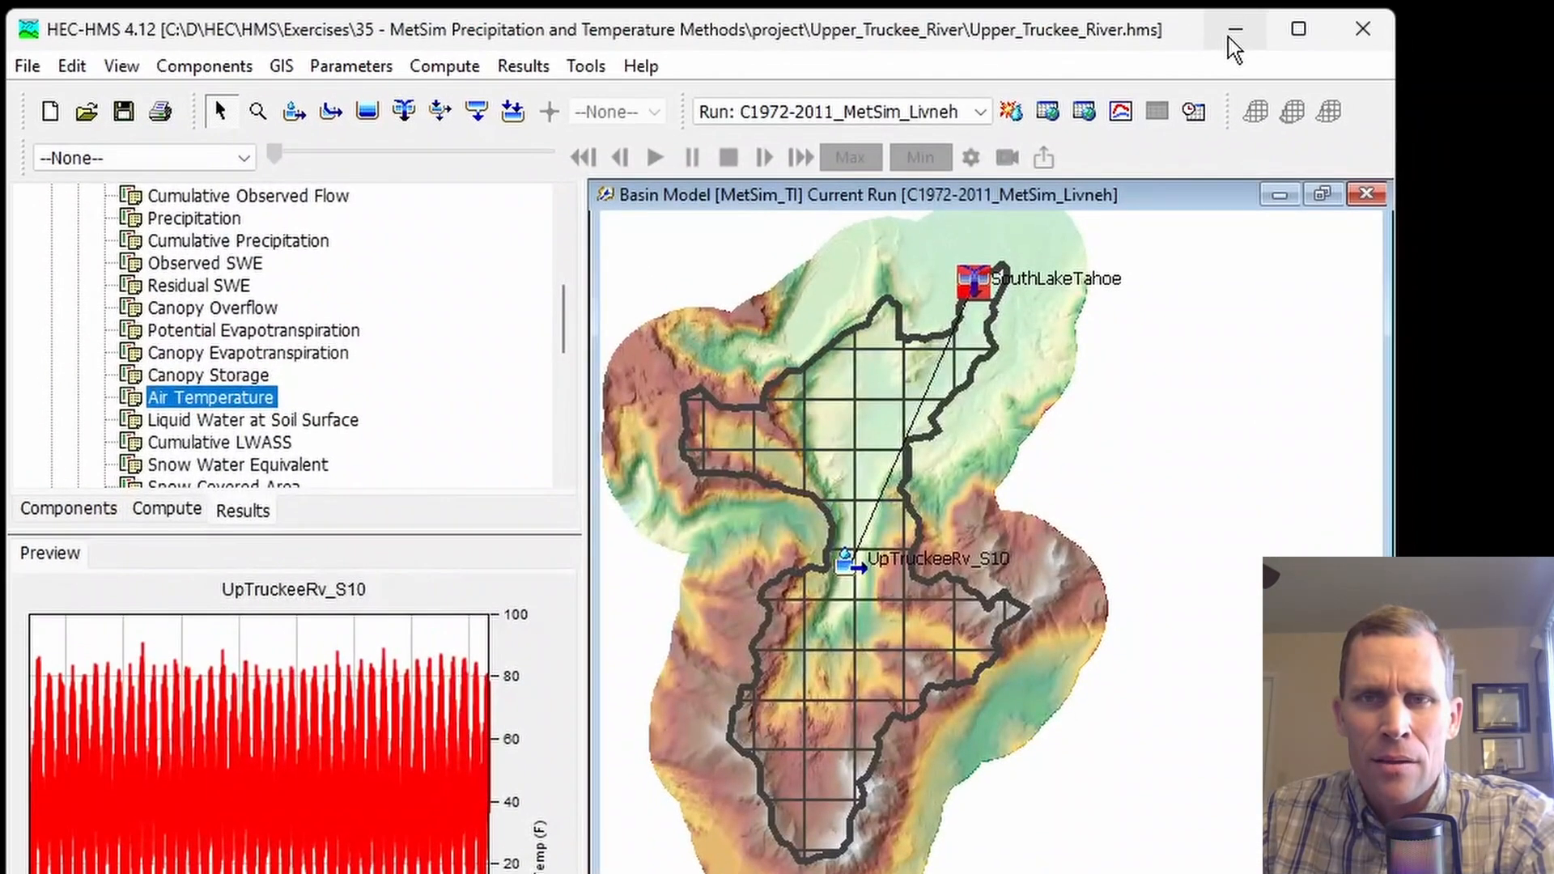
- Switch to the HEC-HMS tutorial page, expand the January 1997 flood event answer, and examine its SouthLakeTahoe flow comparison
click(1229, 37)
scroll(409, 478, down, 5)
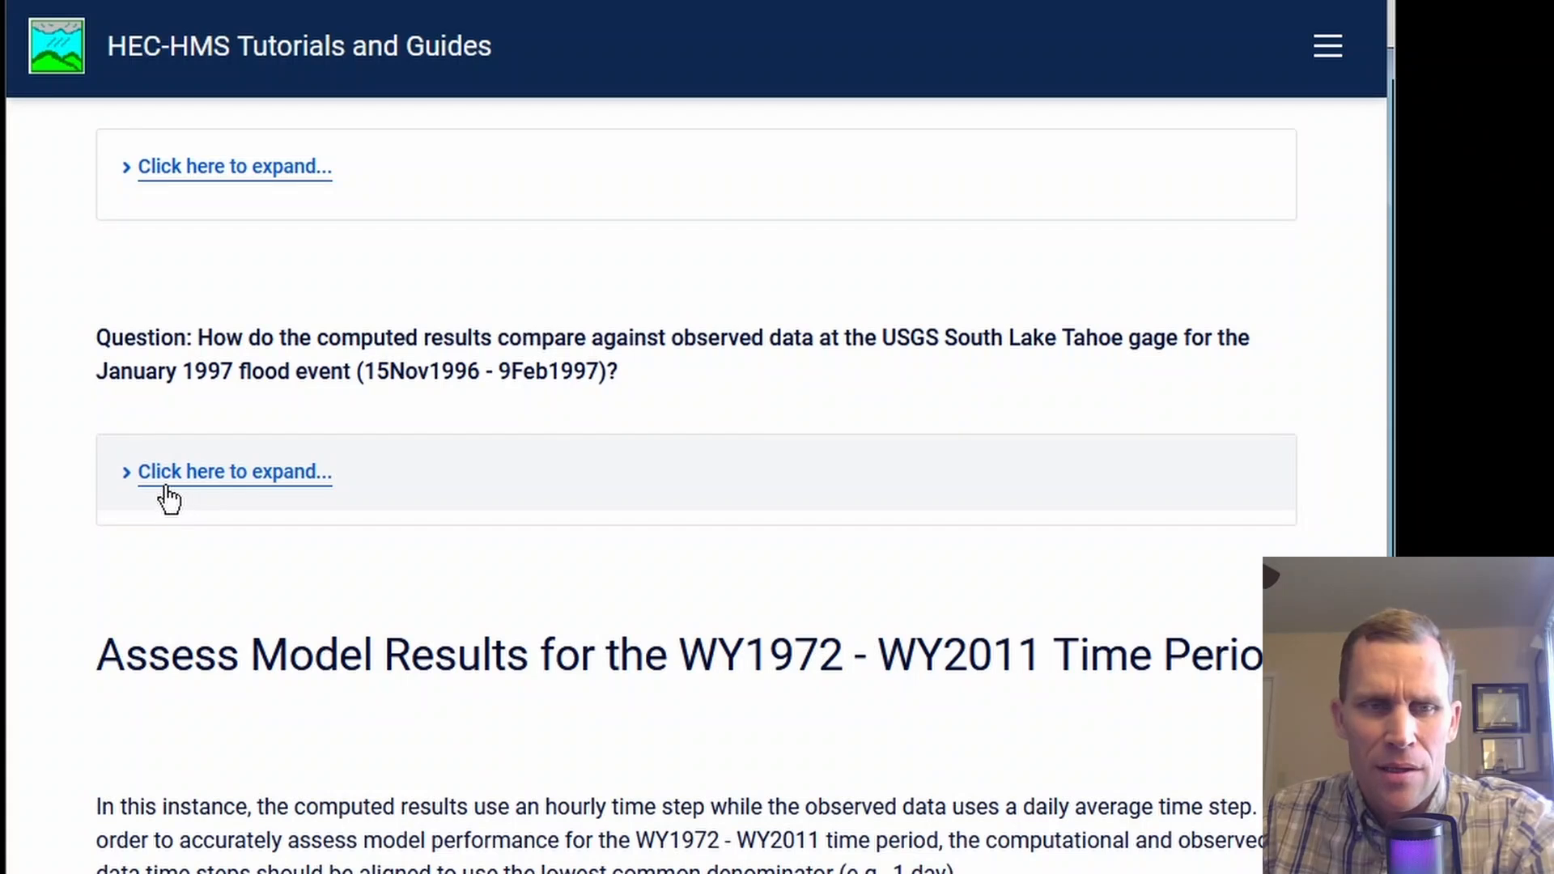
click(202, 484)
scroll(426, 540, down, 7)
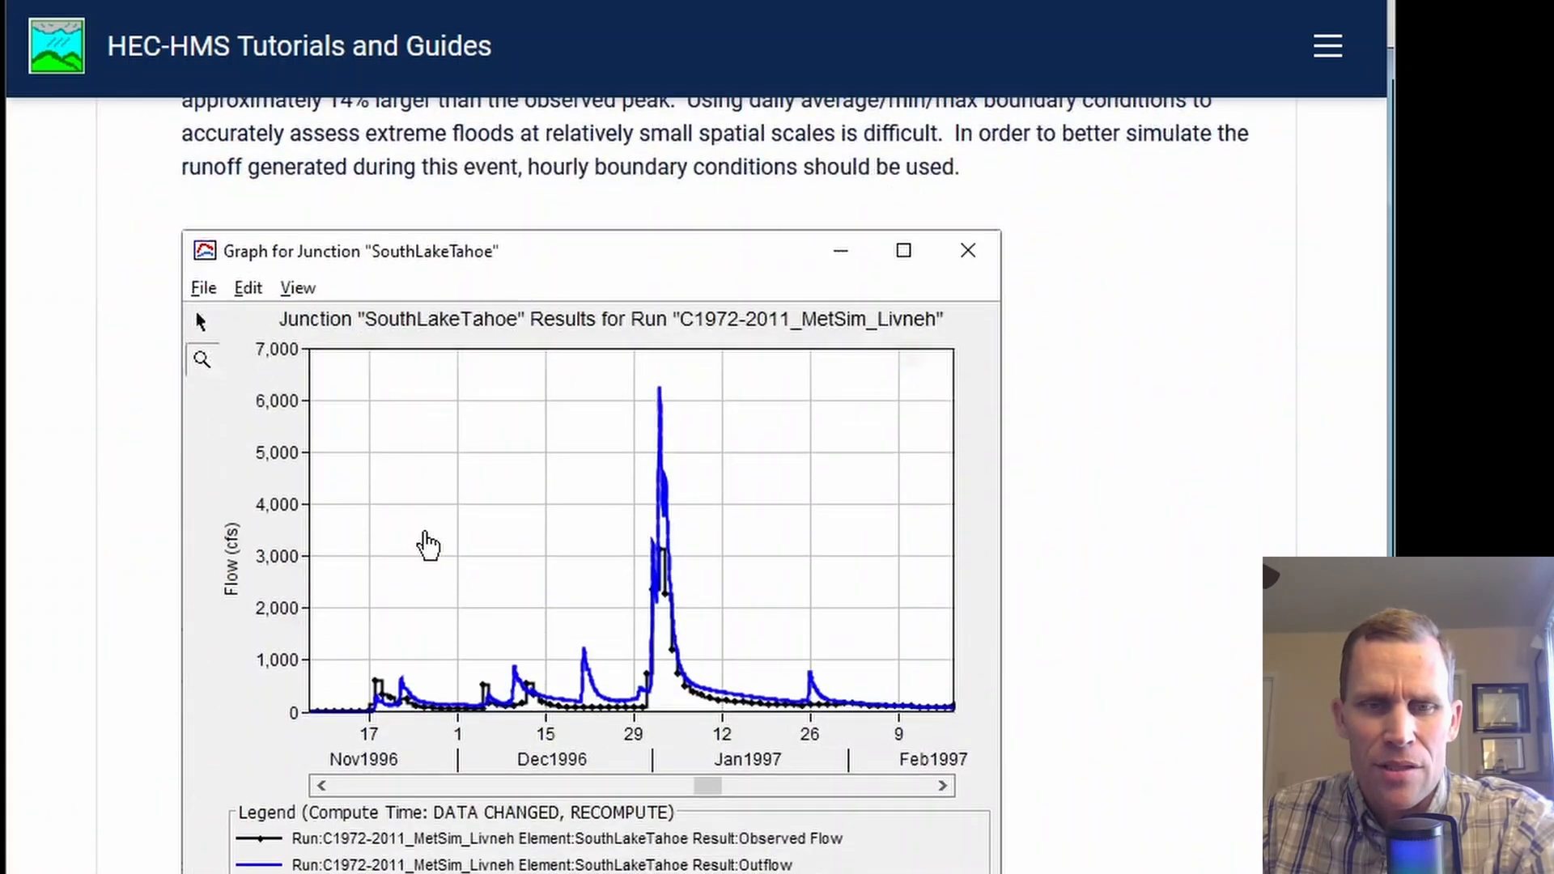
- Read the WY1972 - WY2011 model assessment section, including its summary statistics table and monthly average flow plot
scroll(470, 445, down, 10)
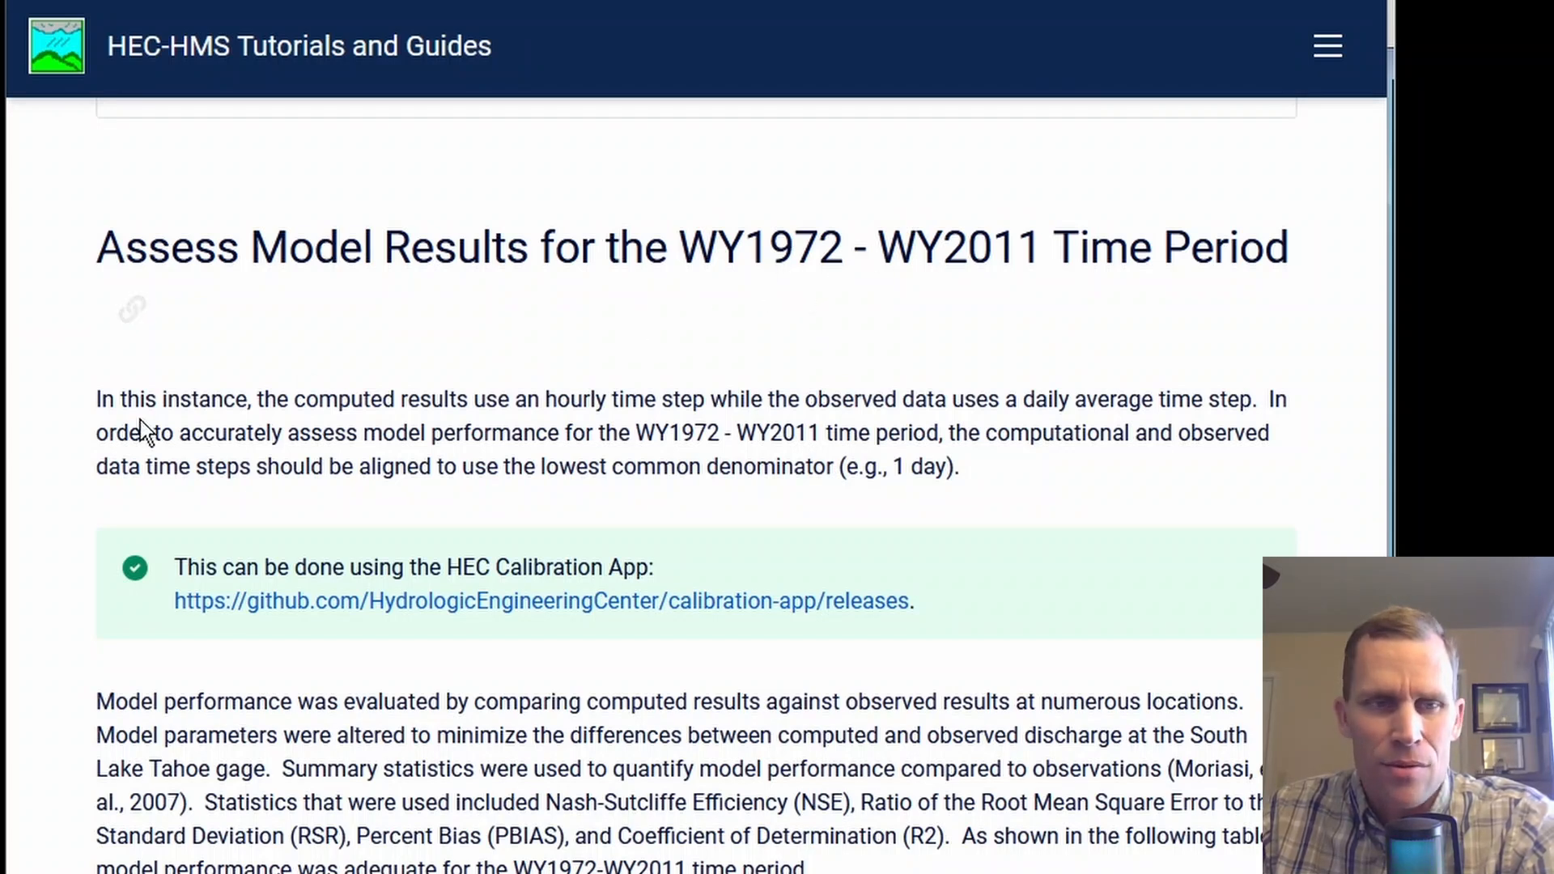
middle_click(34, 484)
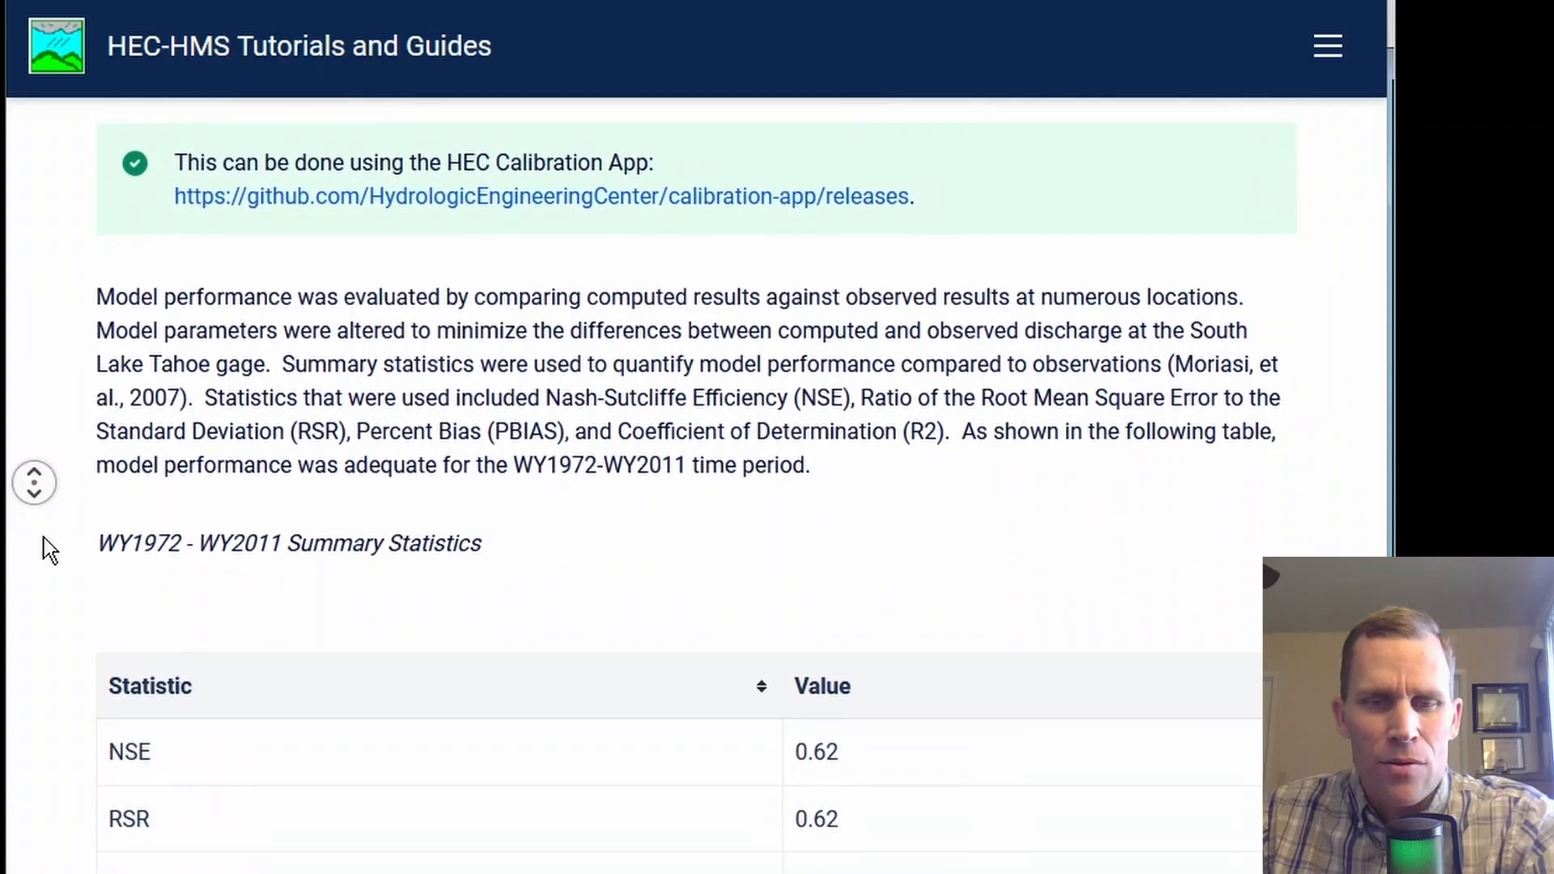
middle_click(44, 538)
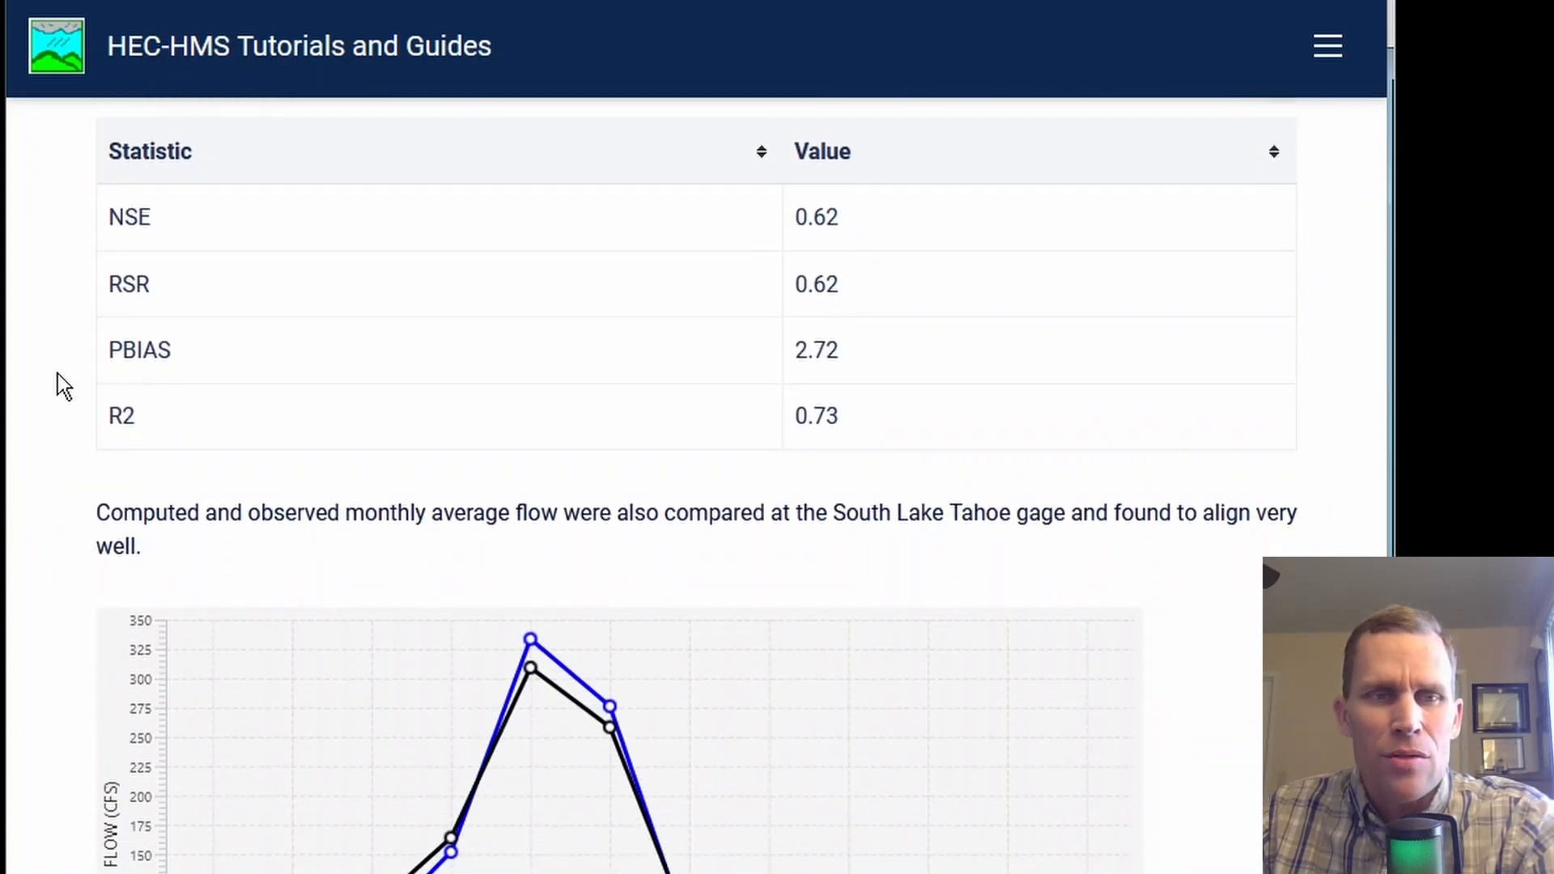
middle_click(32, 634)
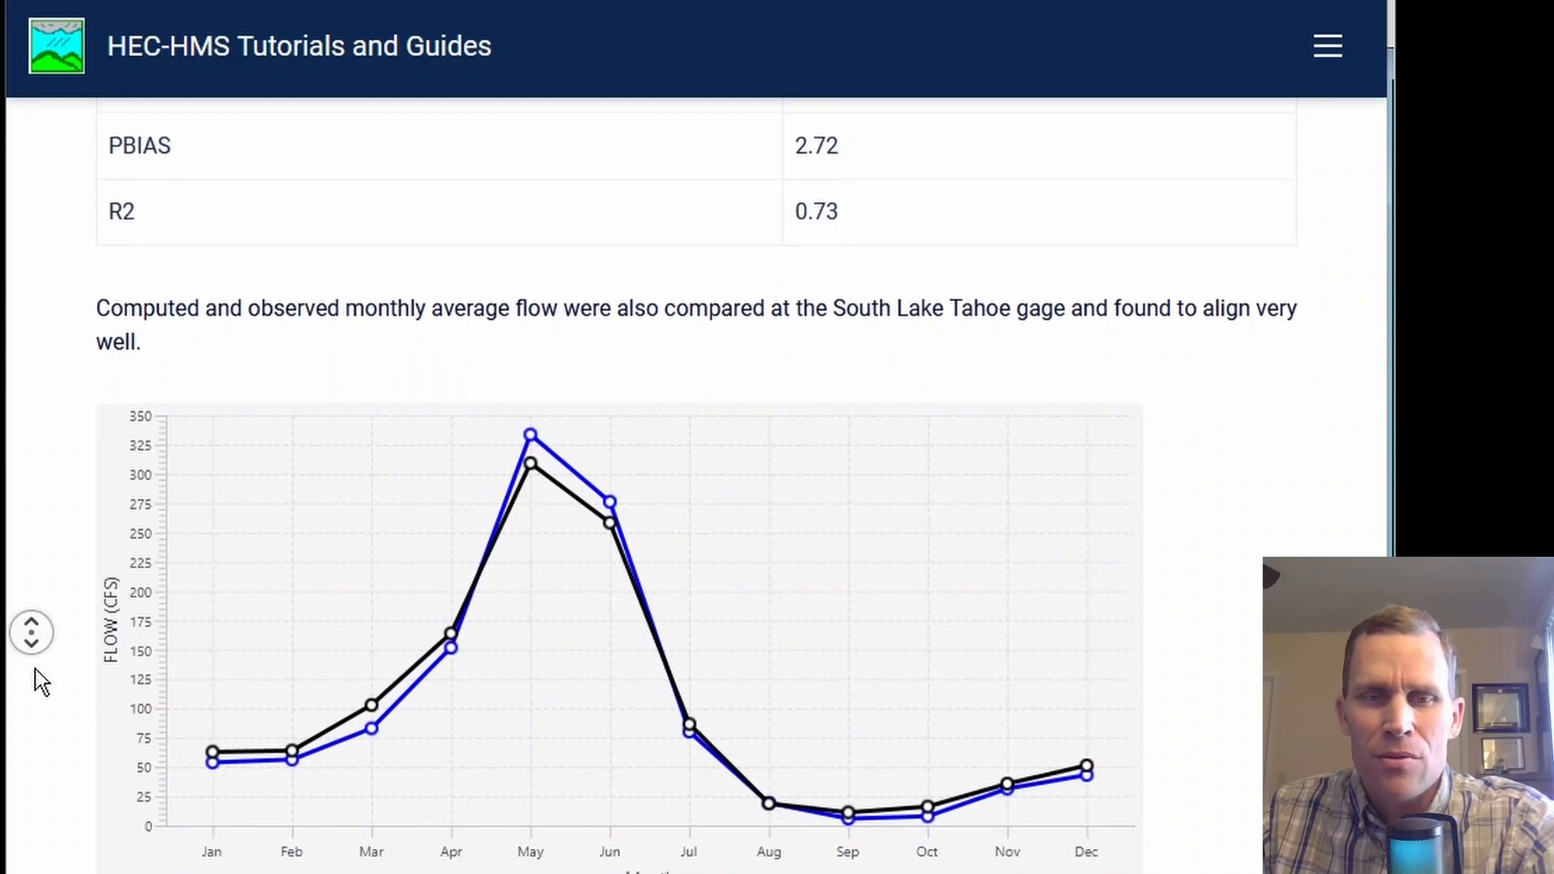
middle_click(36, 669)
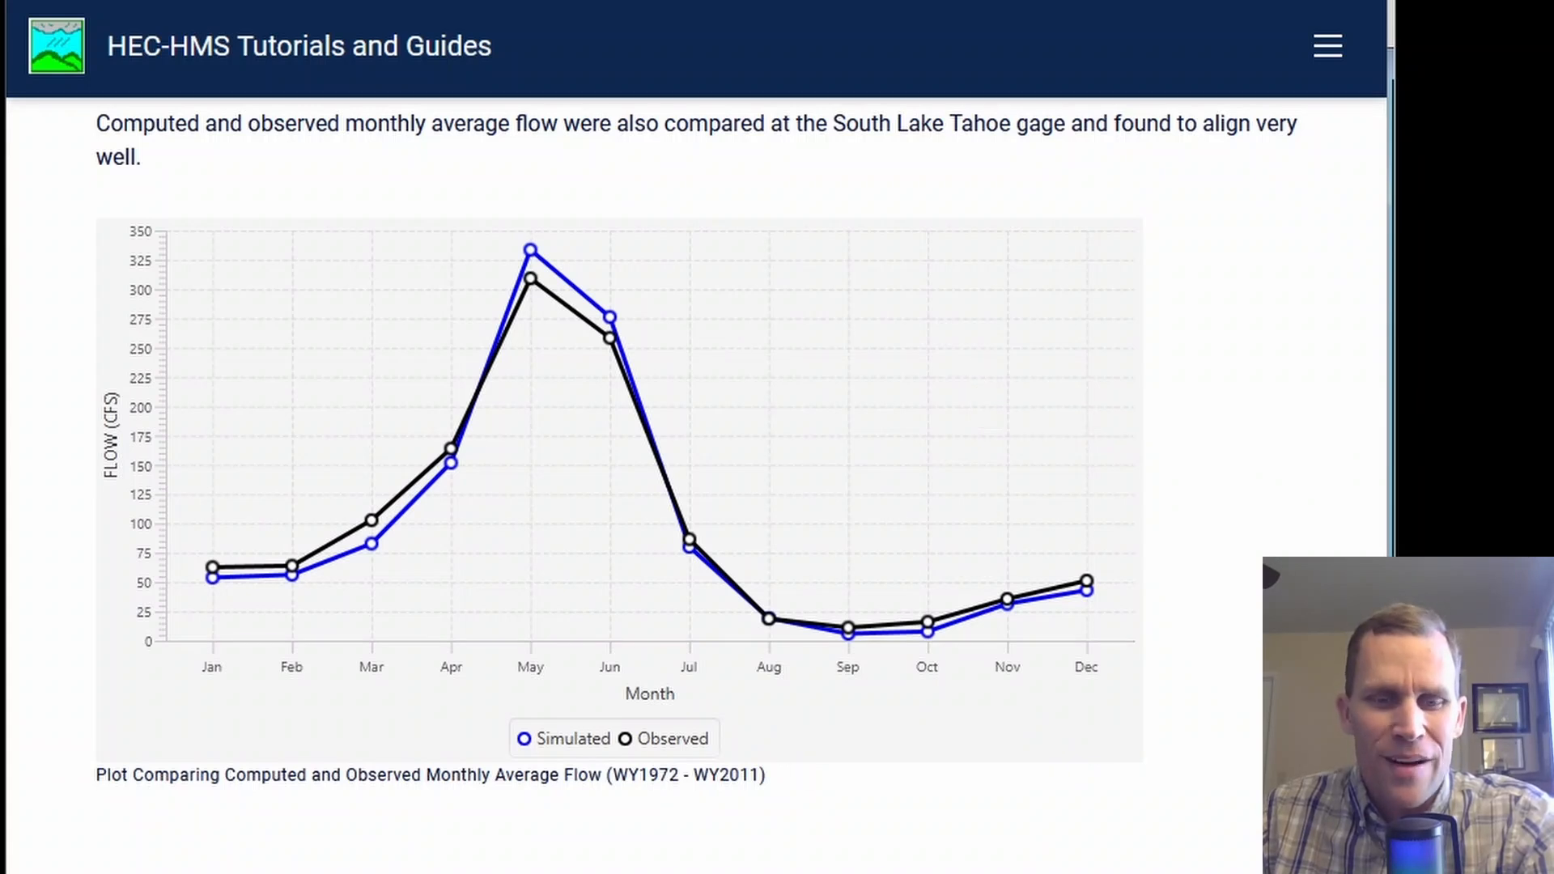
- Switch to HEC-HMS, open the SouthLakeTahoe junction graph for run C1972-2011_MetSim_Livneh, and tabulate its flow series
key(alt+Tab)
scroll(291, 340, up, 2)
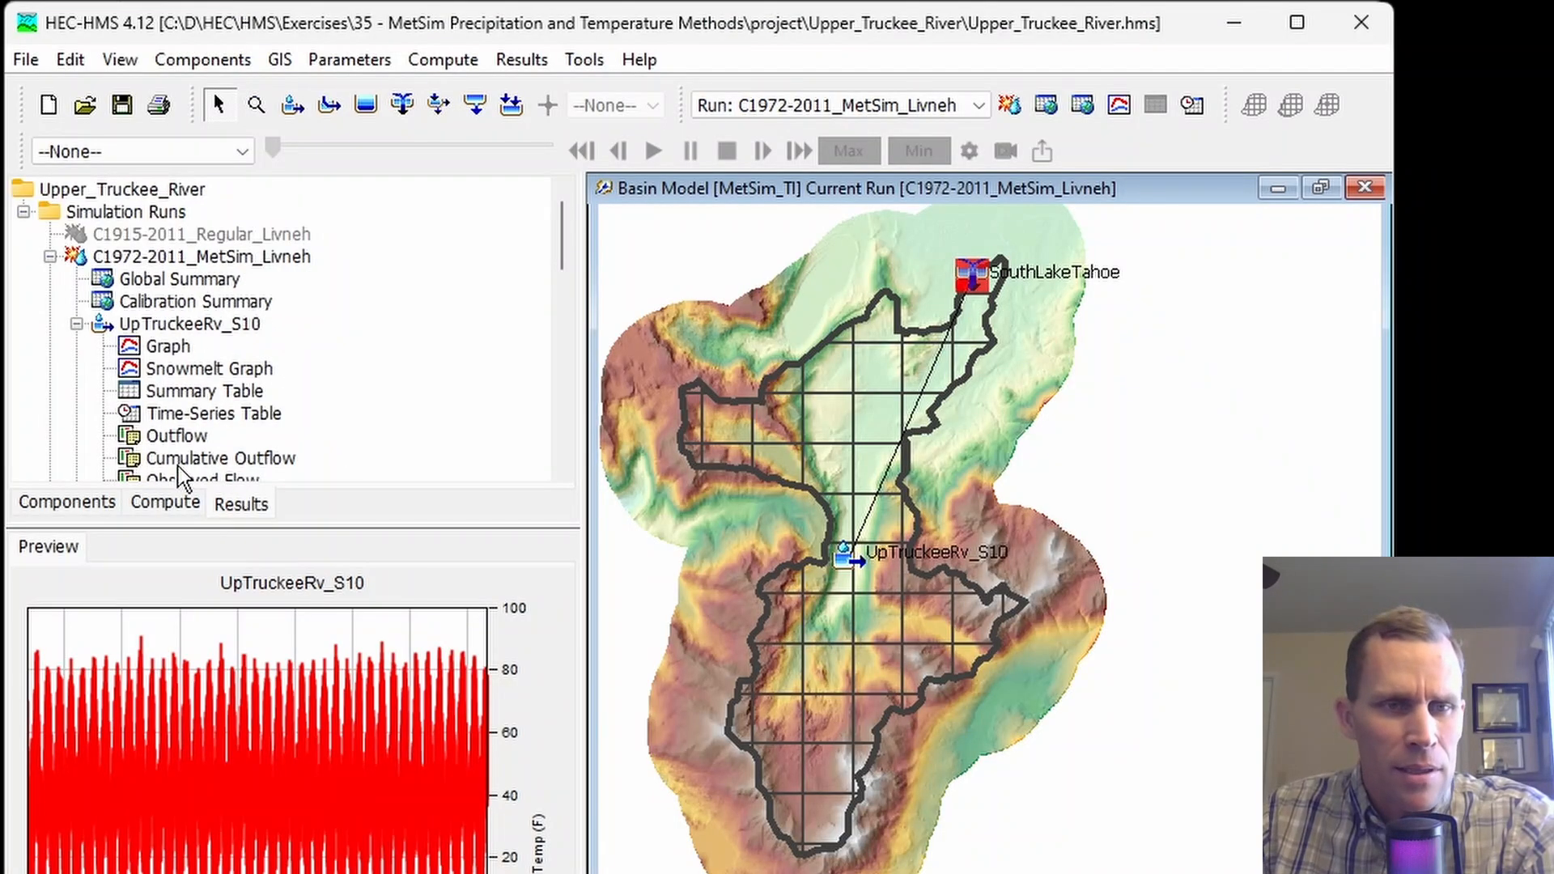
click(76, 323)
double_click(166, 348)
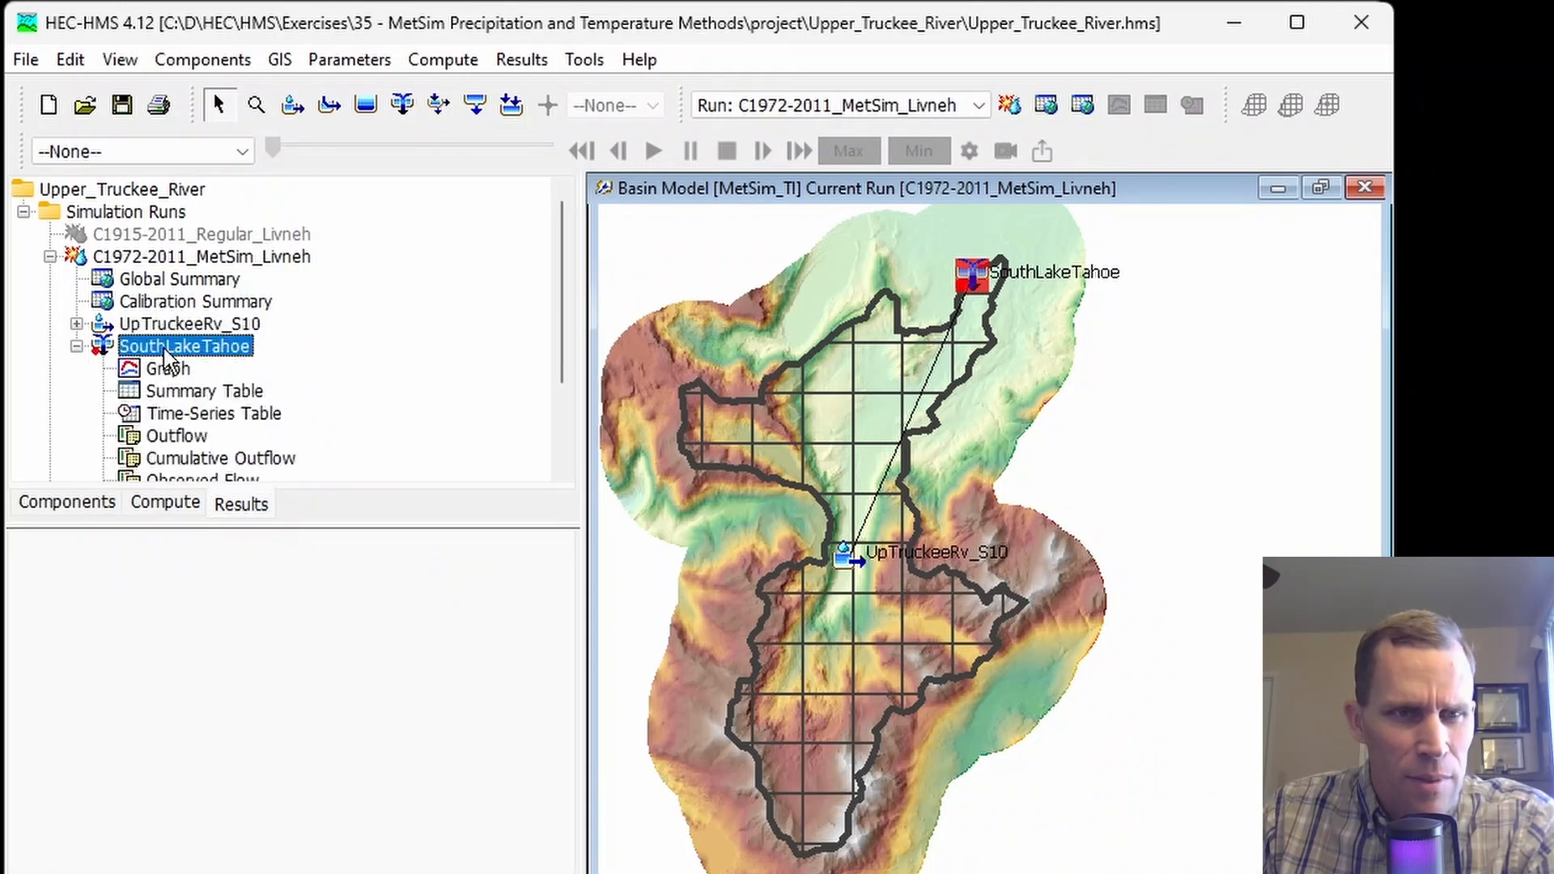
double_click(167, 370)
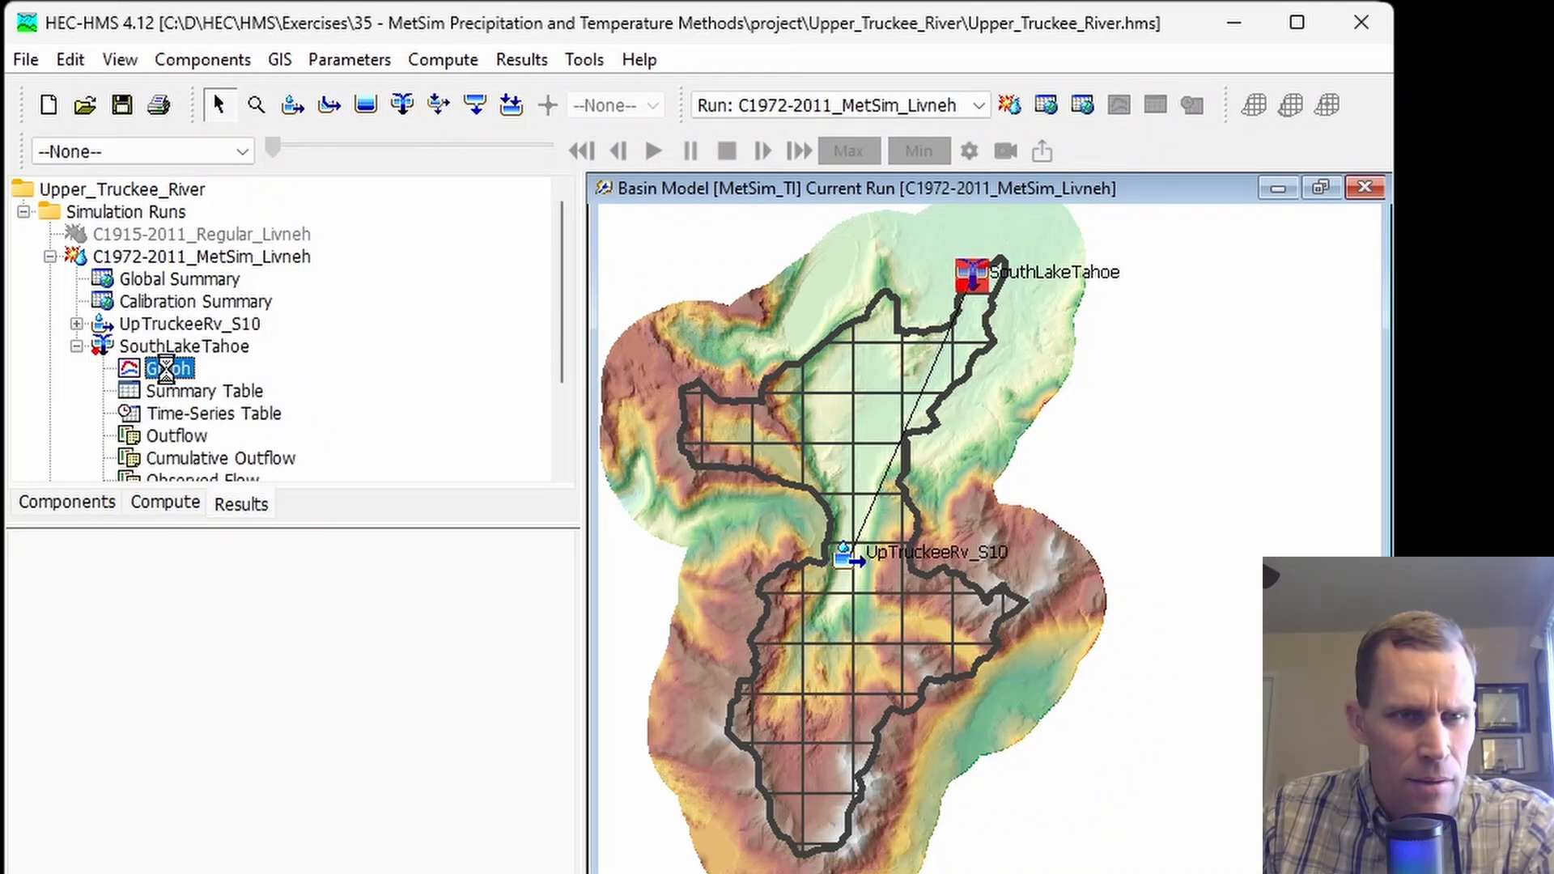
drag(358, 11, 460, 96)
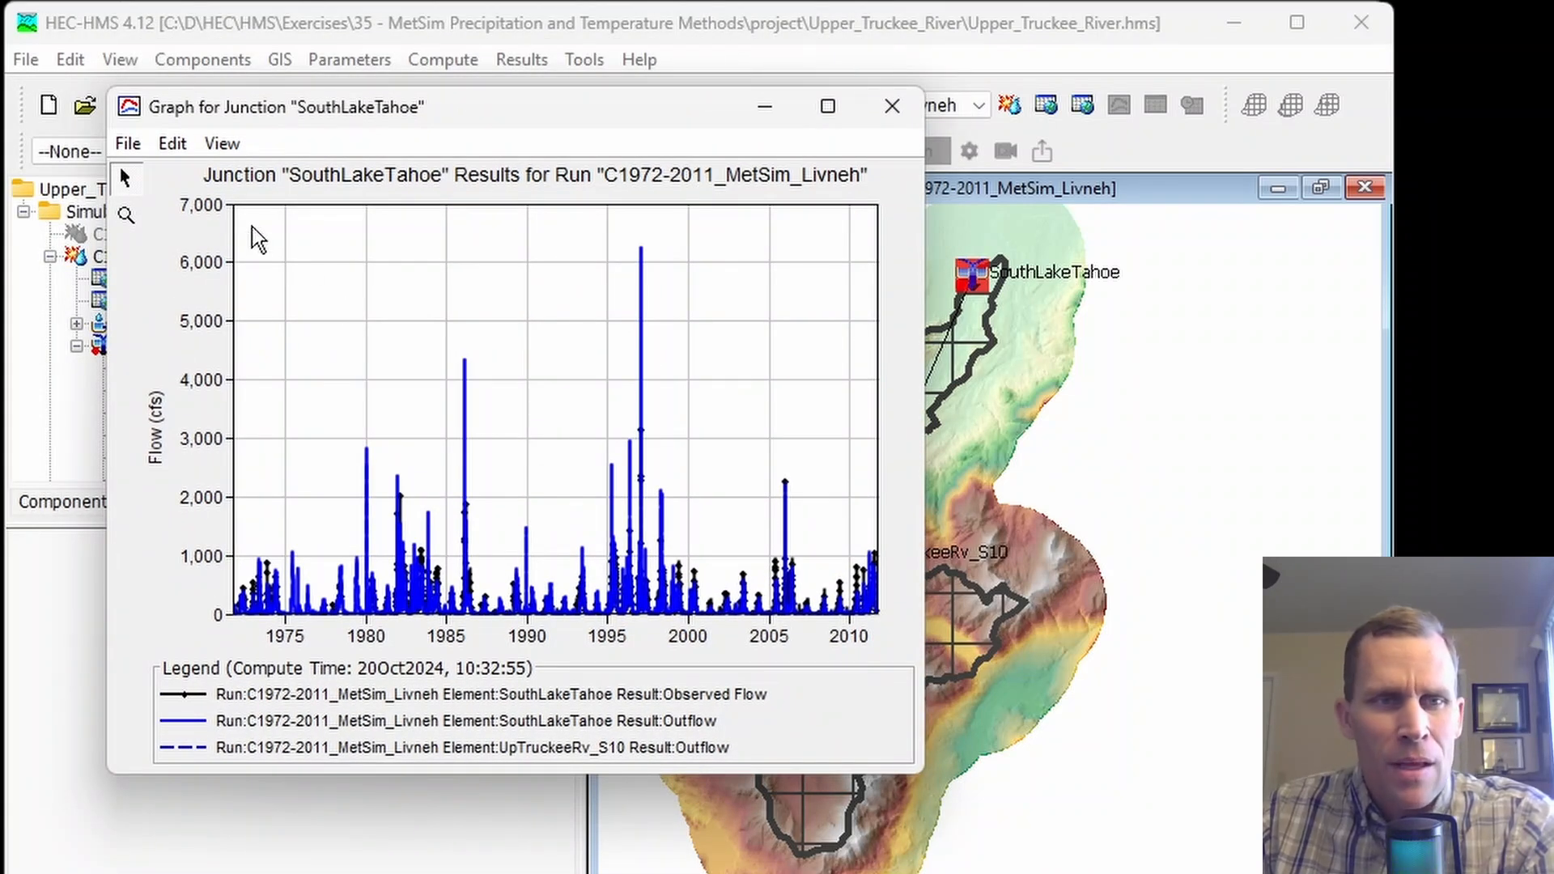
click(130, 148)
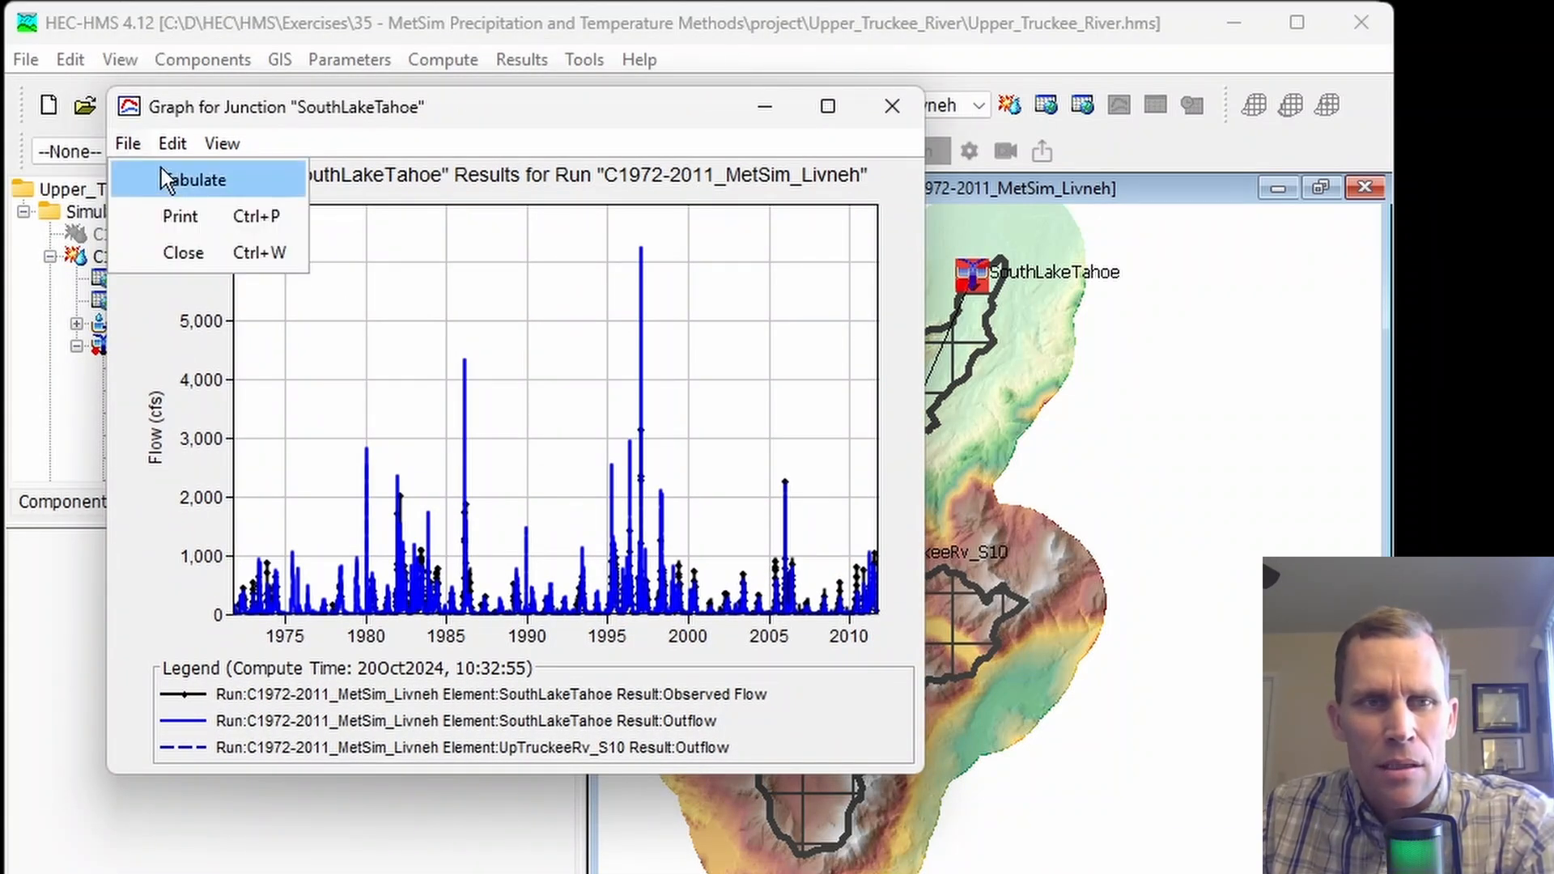
click(179, 180)
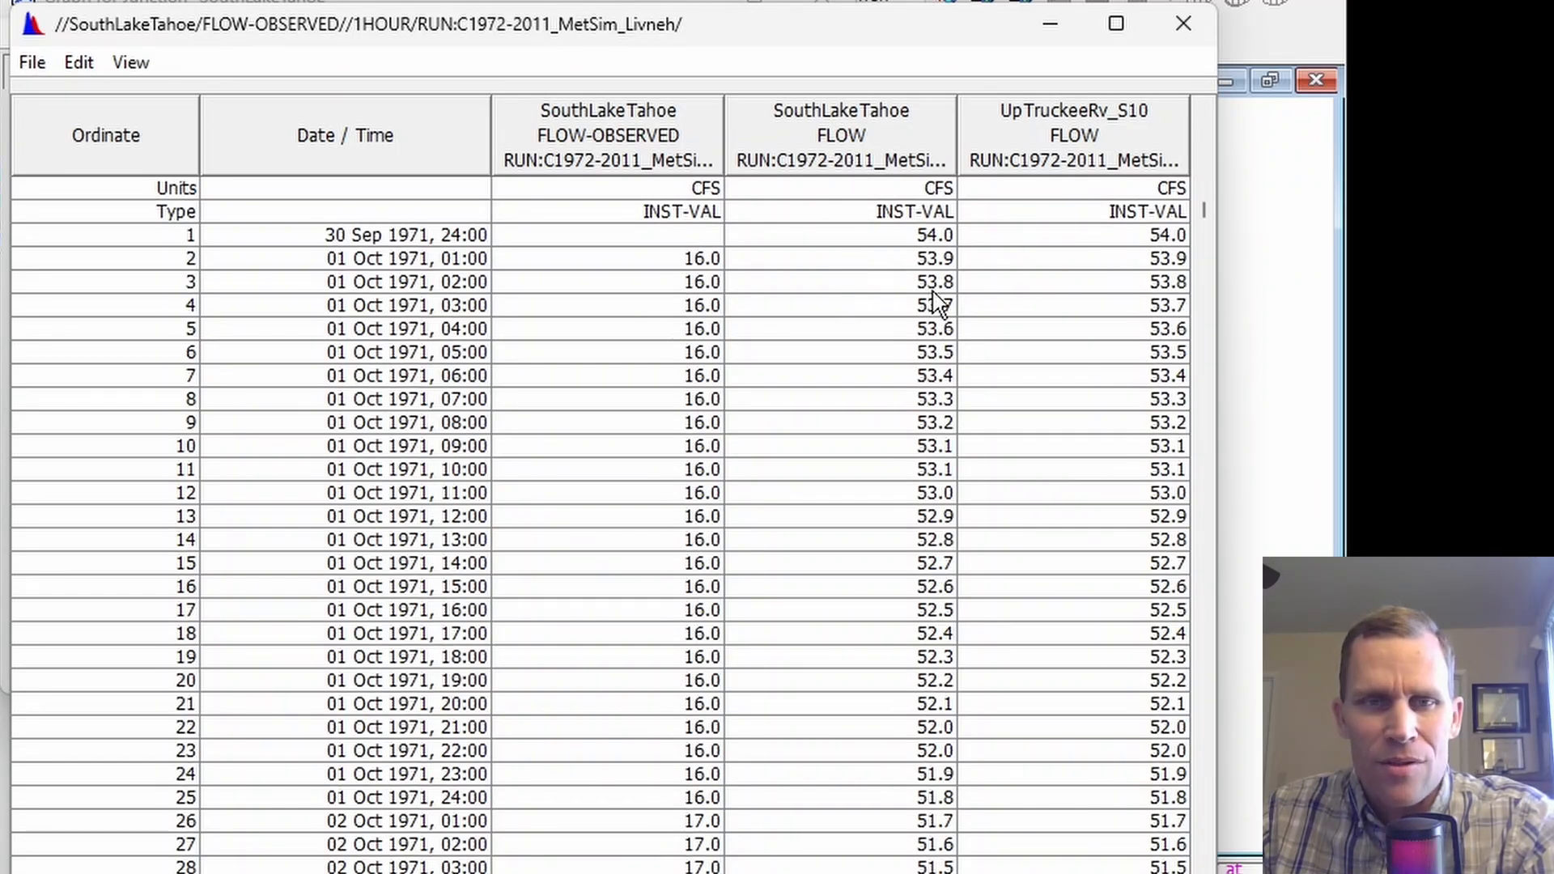
- Select the entire SouthLakeTahoe hourly flow table and copy it
click(394, 304)
click(392, 280)
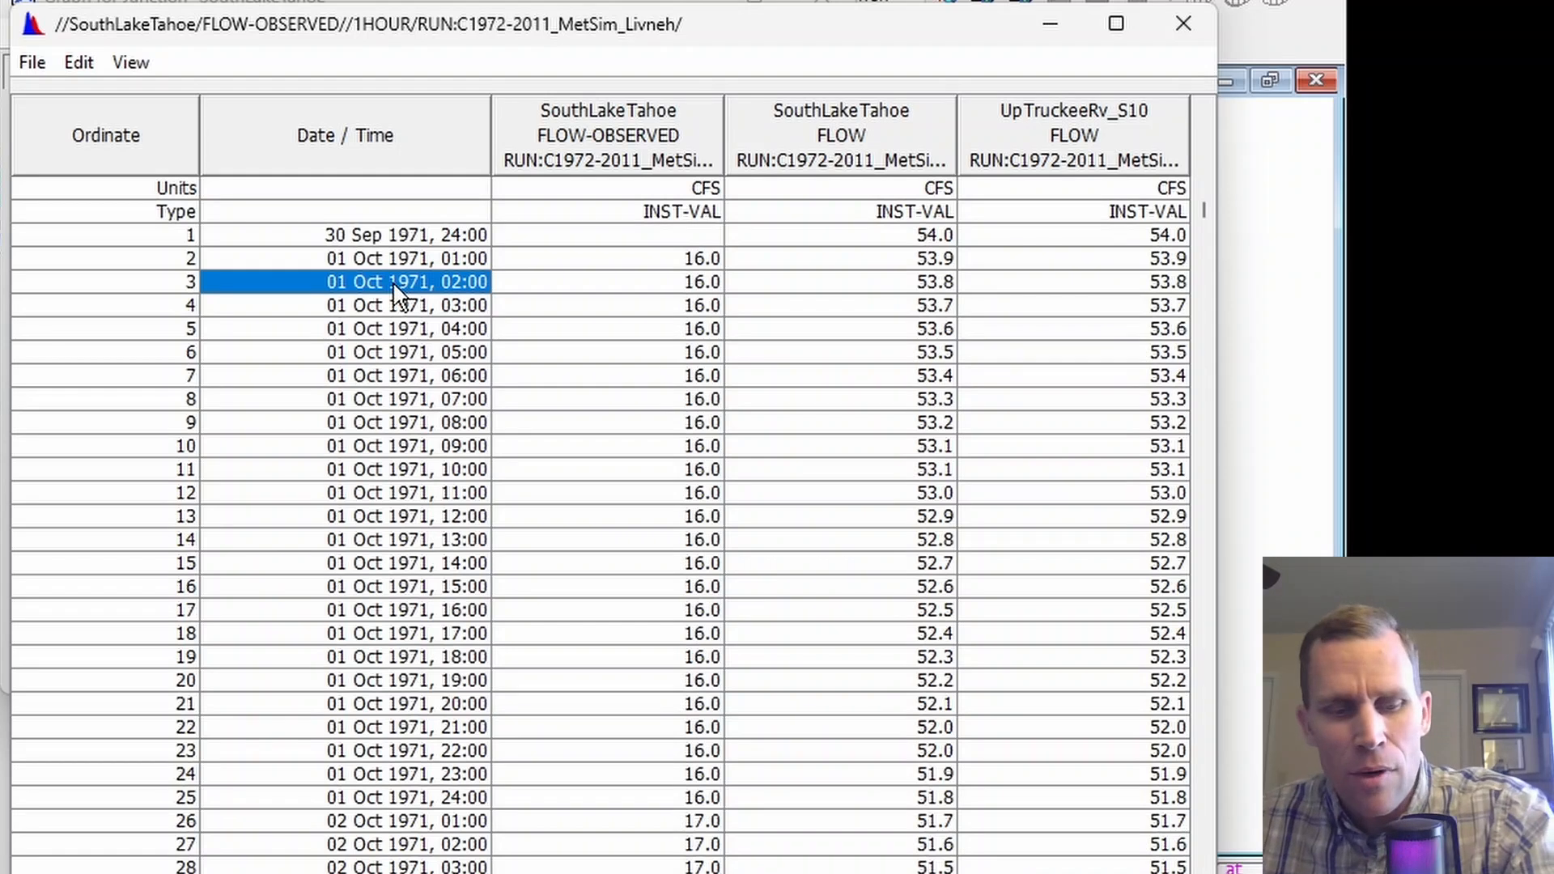
key(ctrl+a)
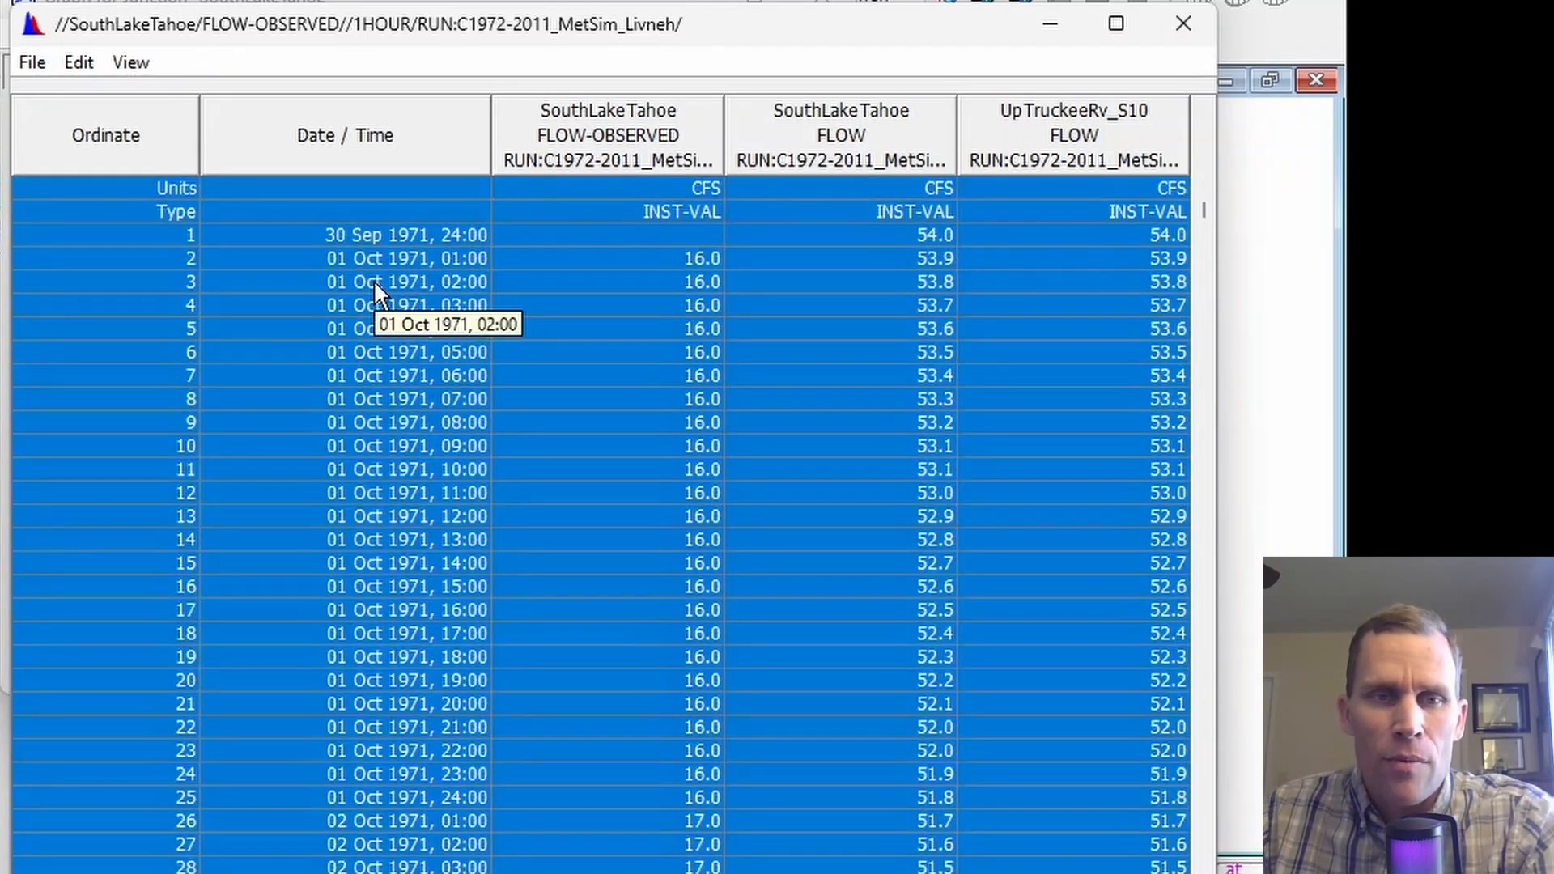
right_click(372, 280)
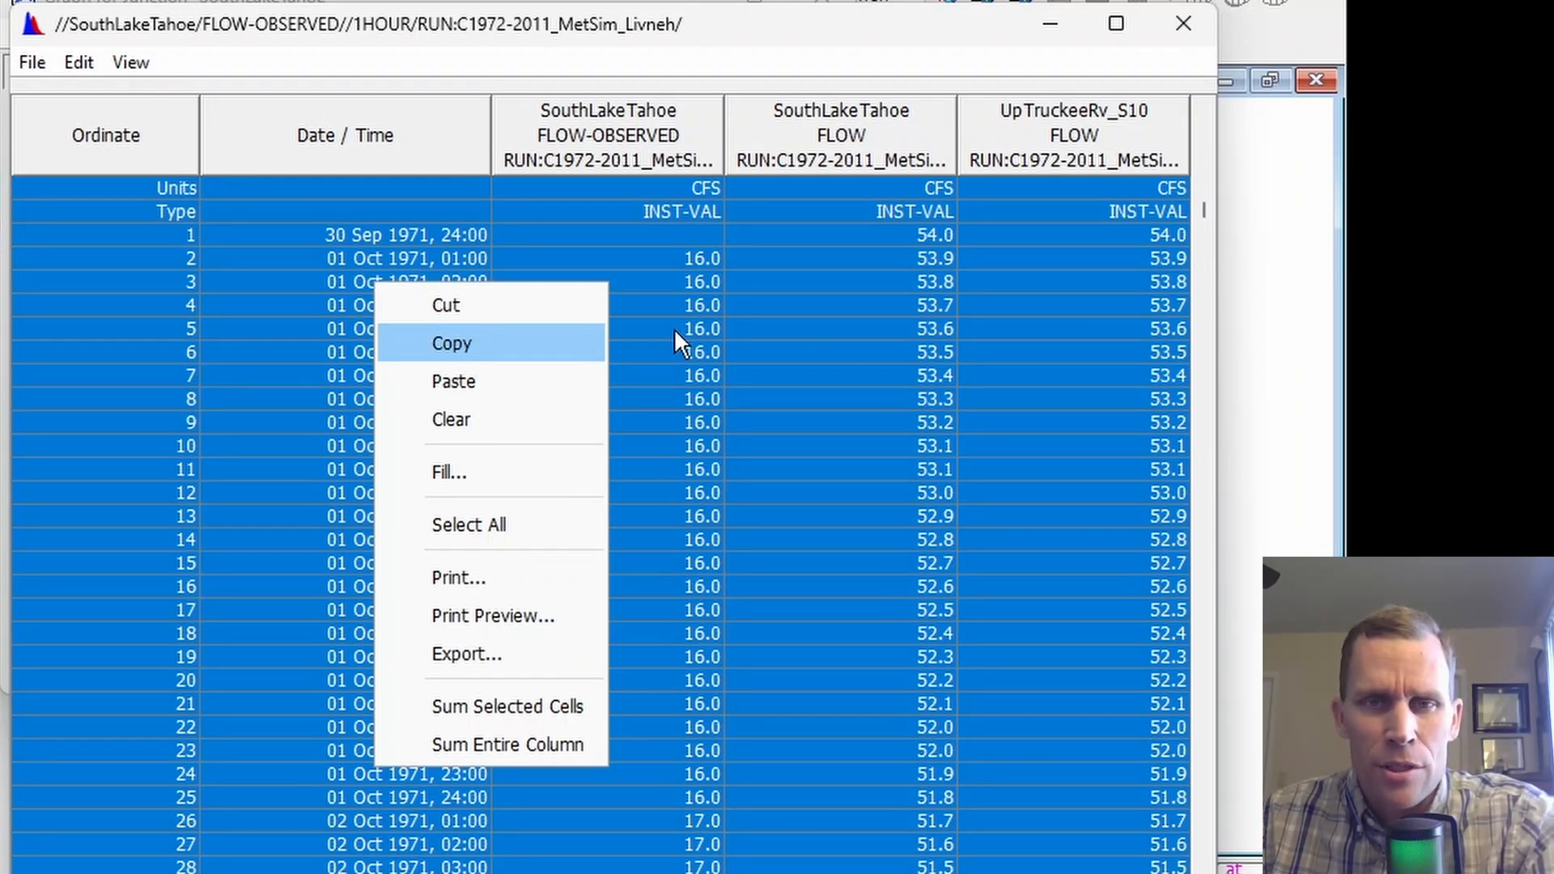
click(453, 344)
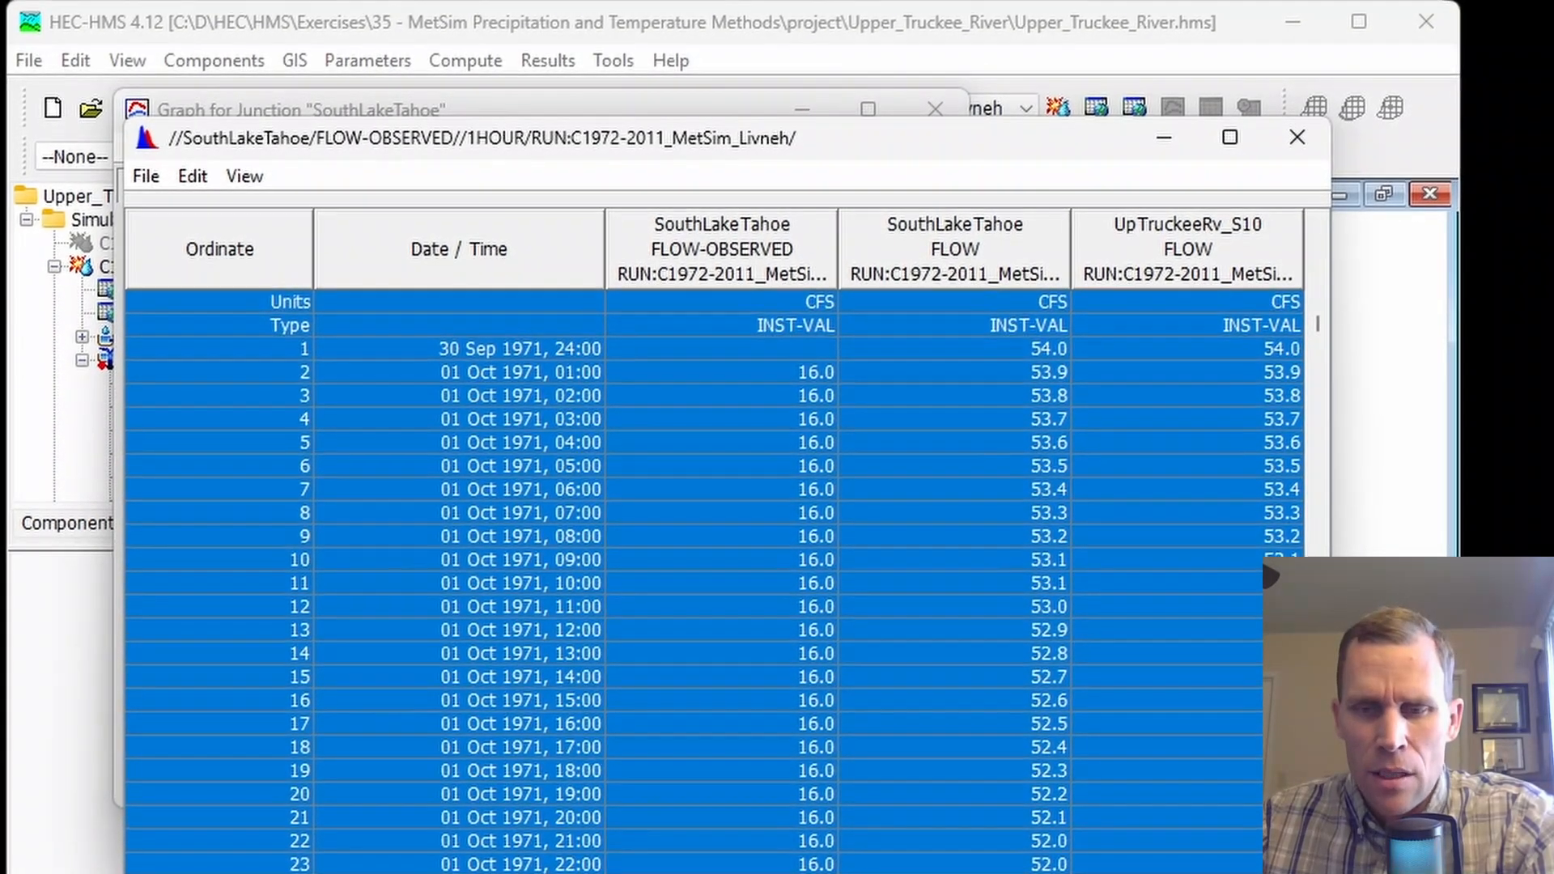
- Switch to data.xlsx in Excel and paste the copied flow table starting at the yellow cell R8C3
click(834, 872)
click(496, 746)
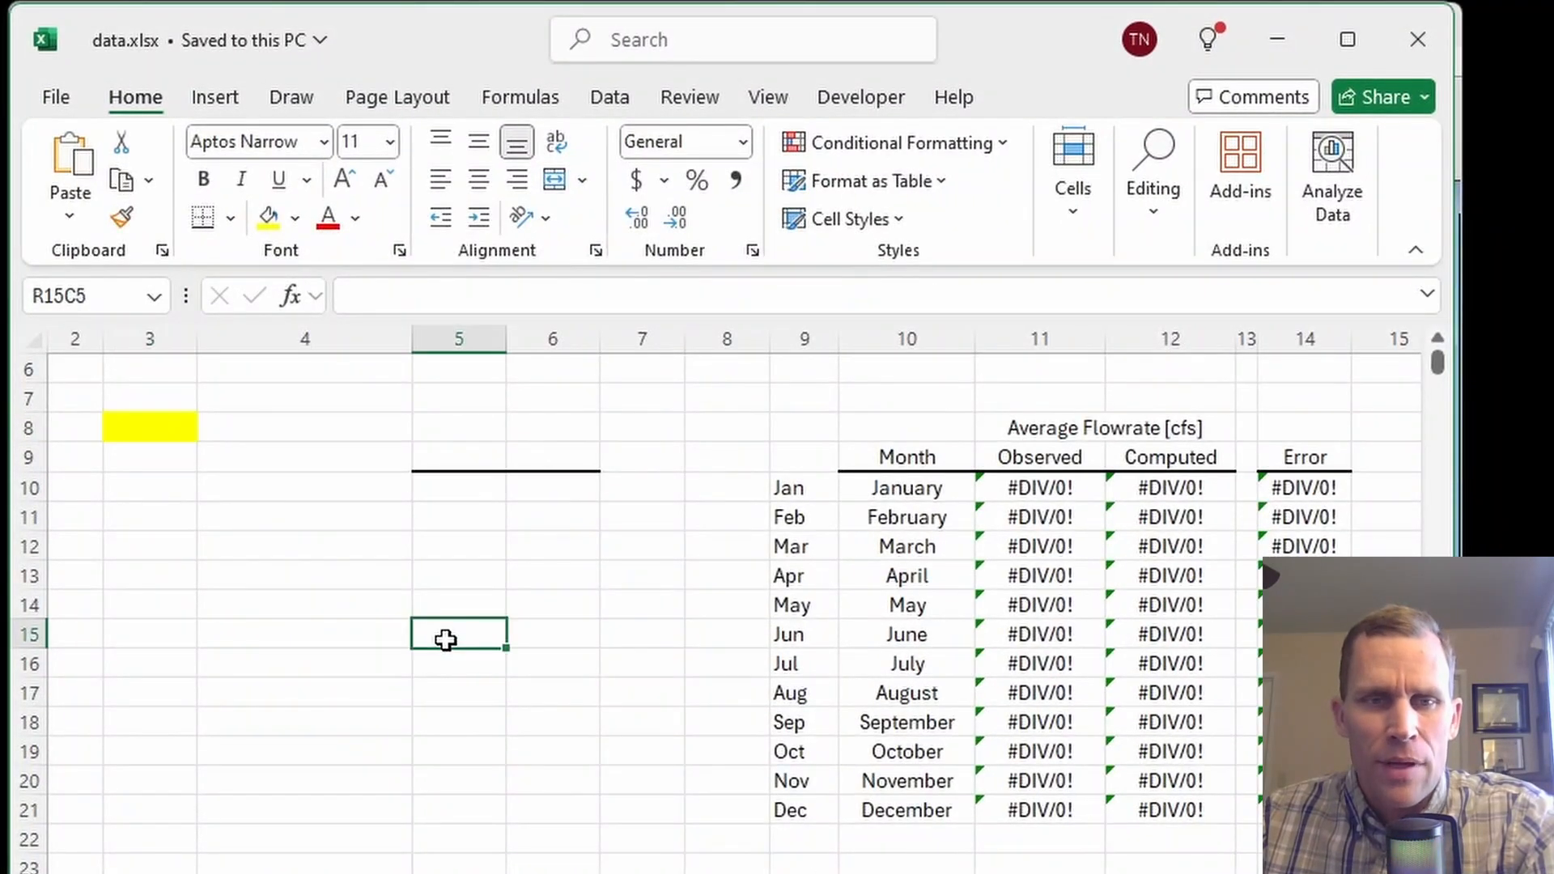
click(124, 427)
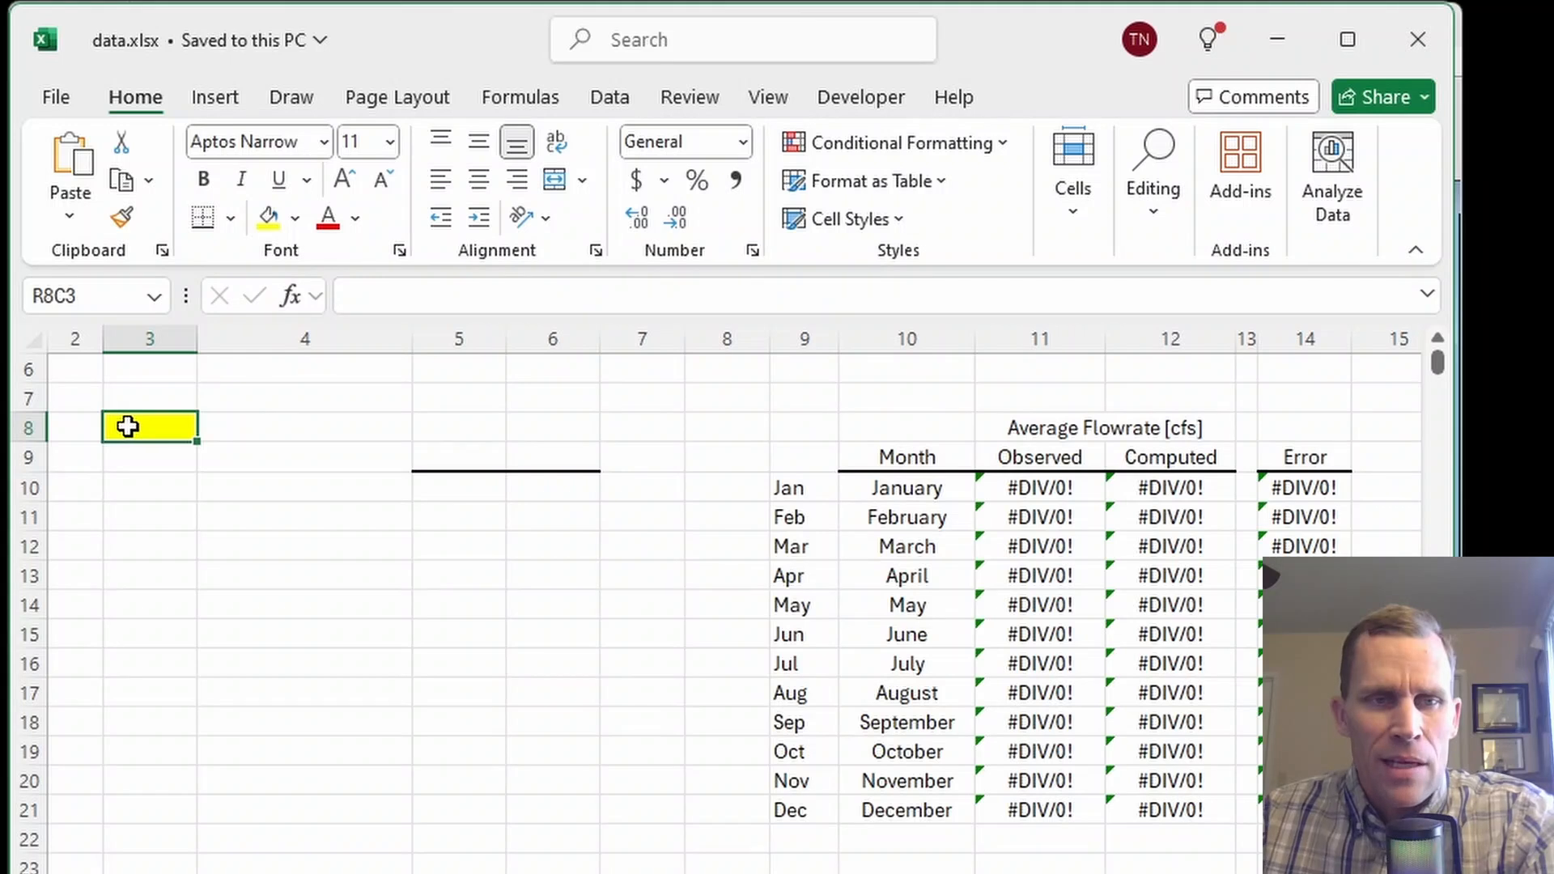
right_click(128, 428)
click(201, 459)
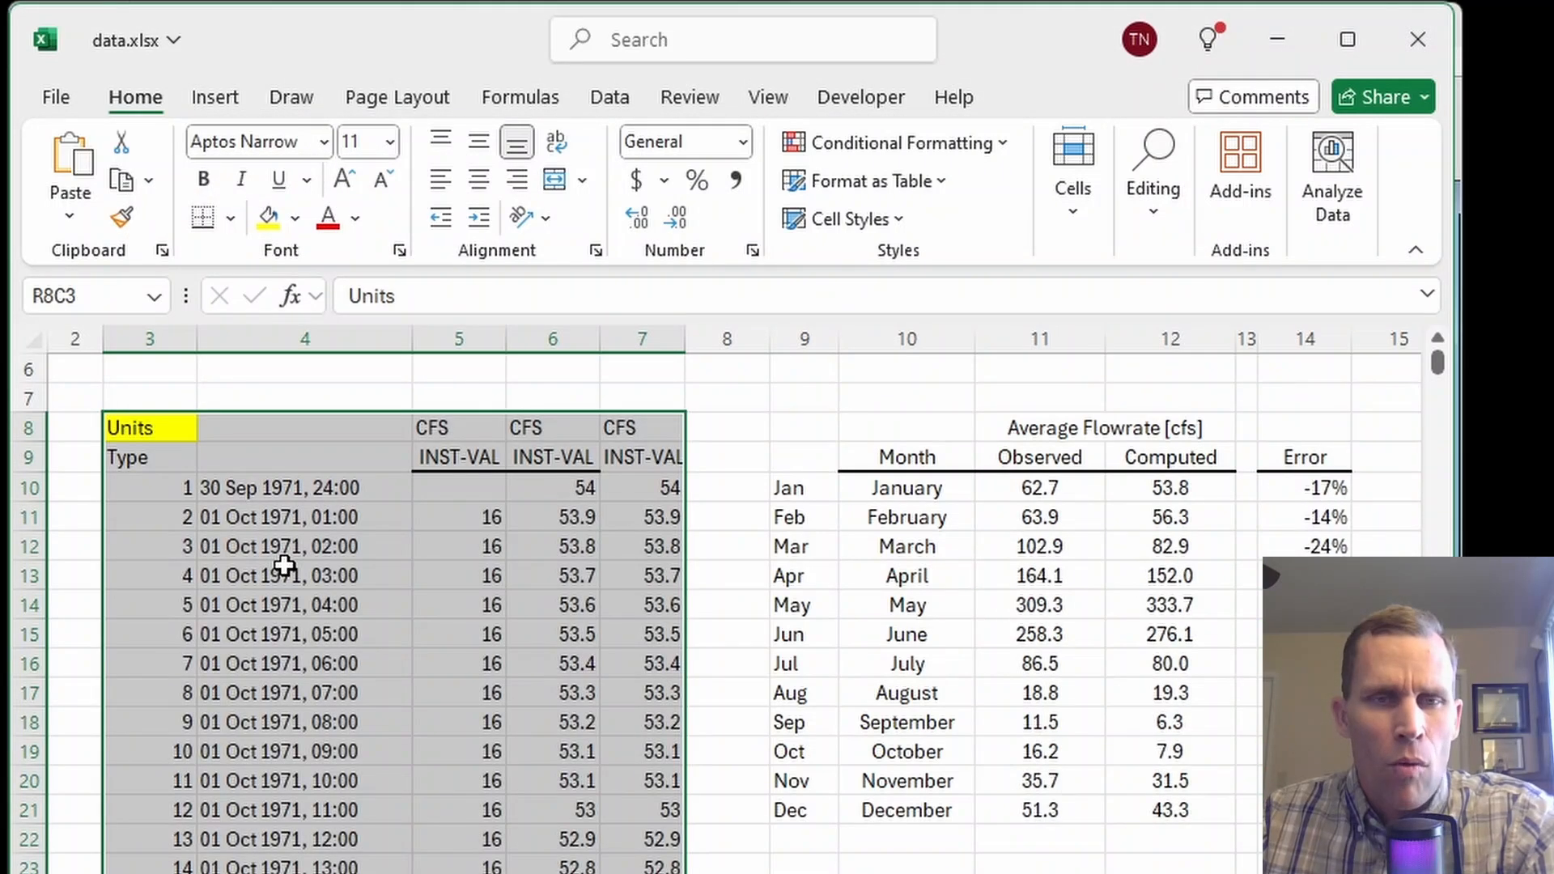
- Check the first and last dates of the pasted time series, and return to the start of the data
click(236, 538)
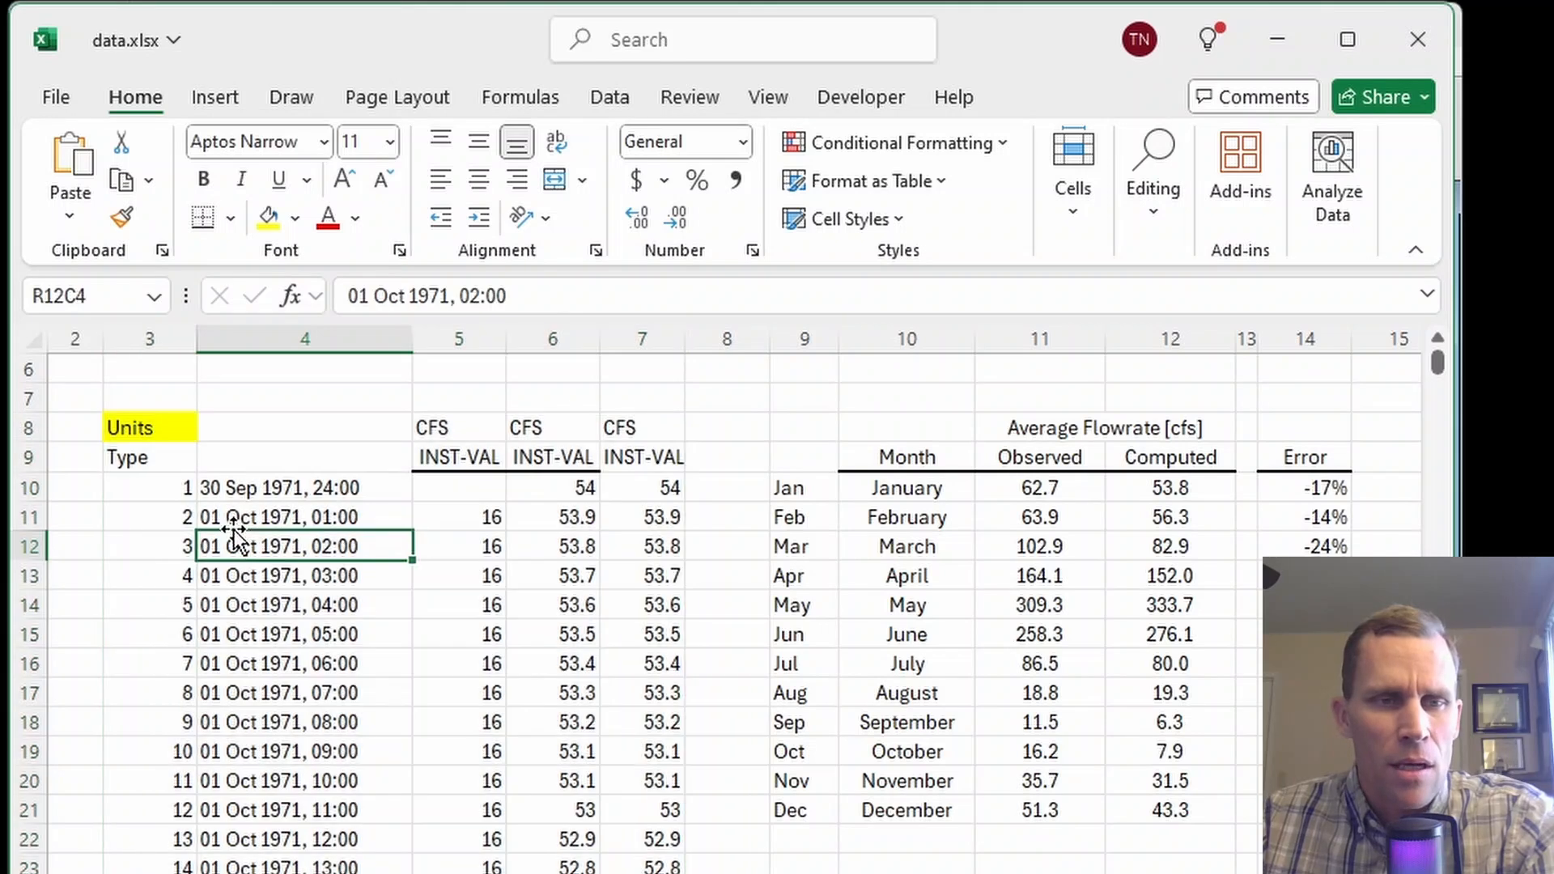
key(Up)
key(Up)
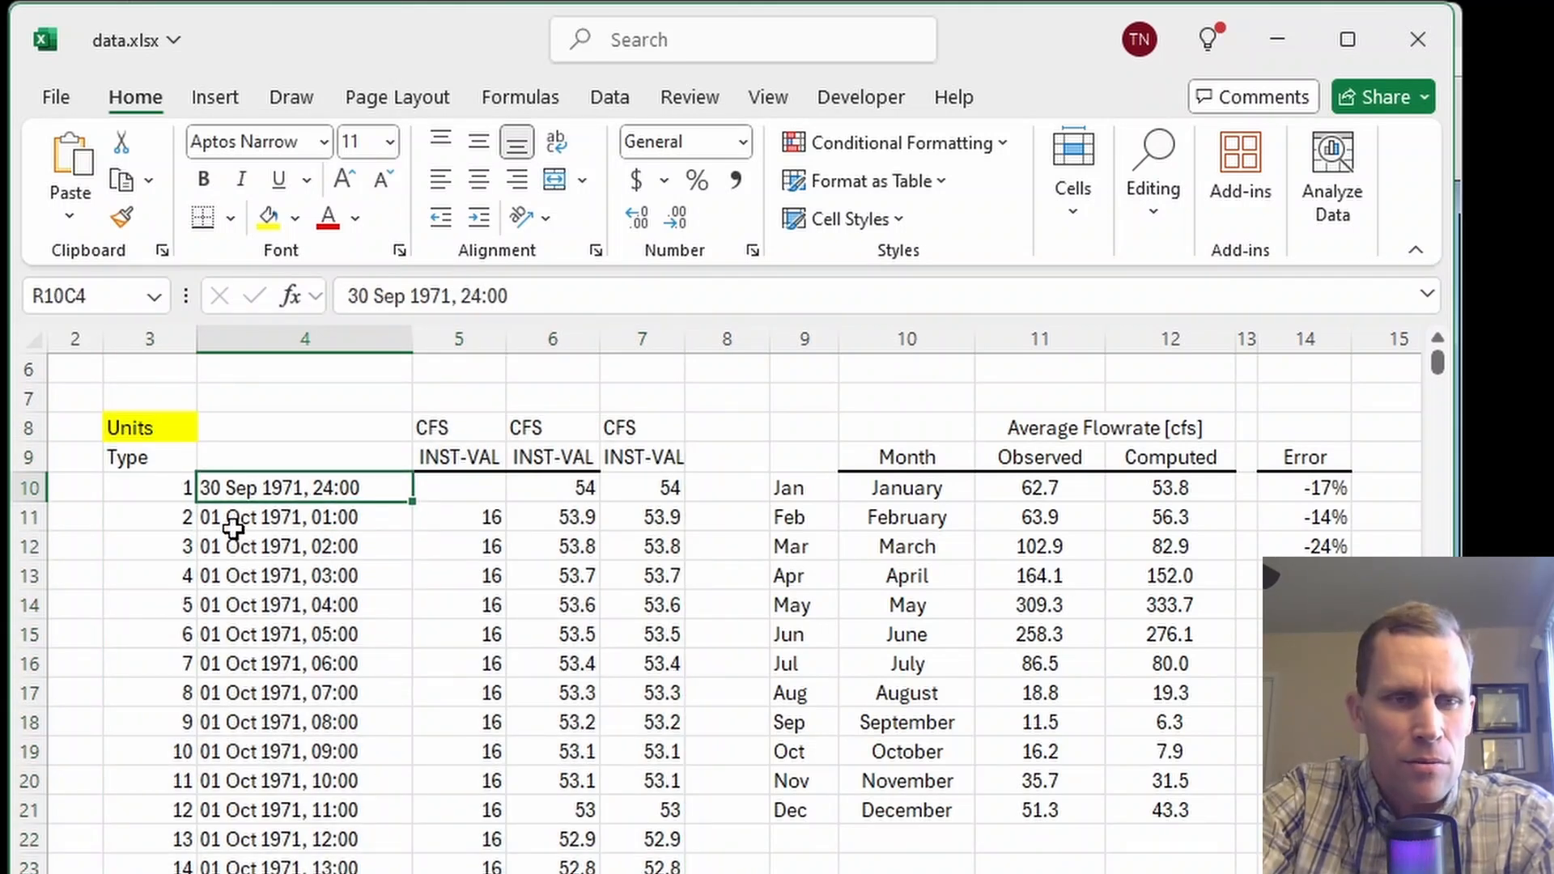
key(ctrl+Down)
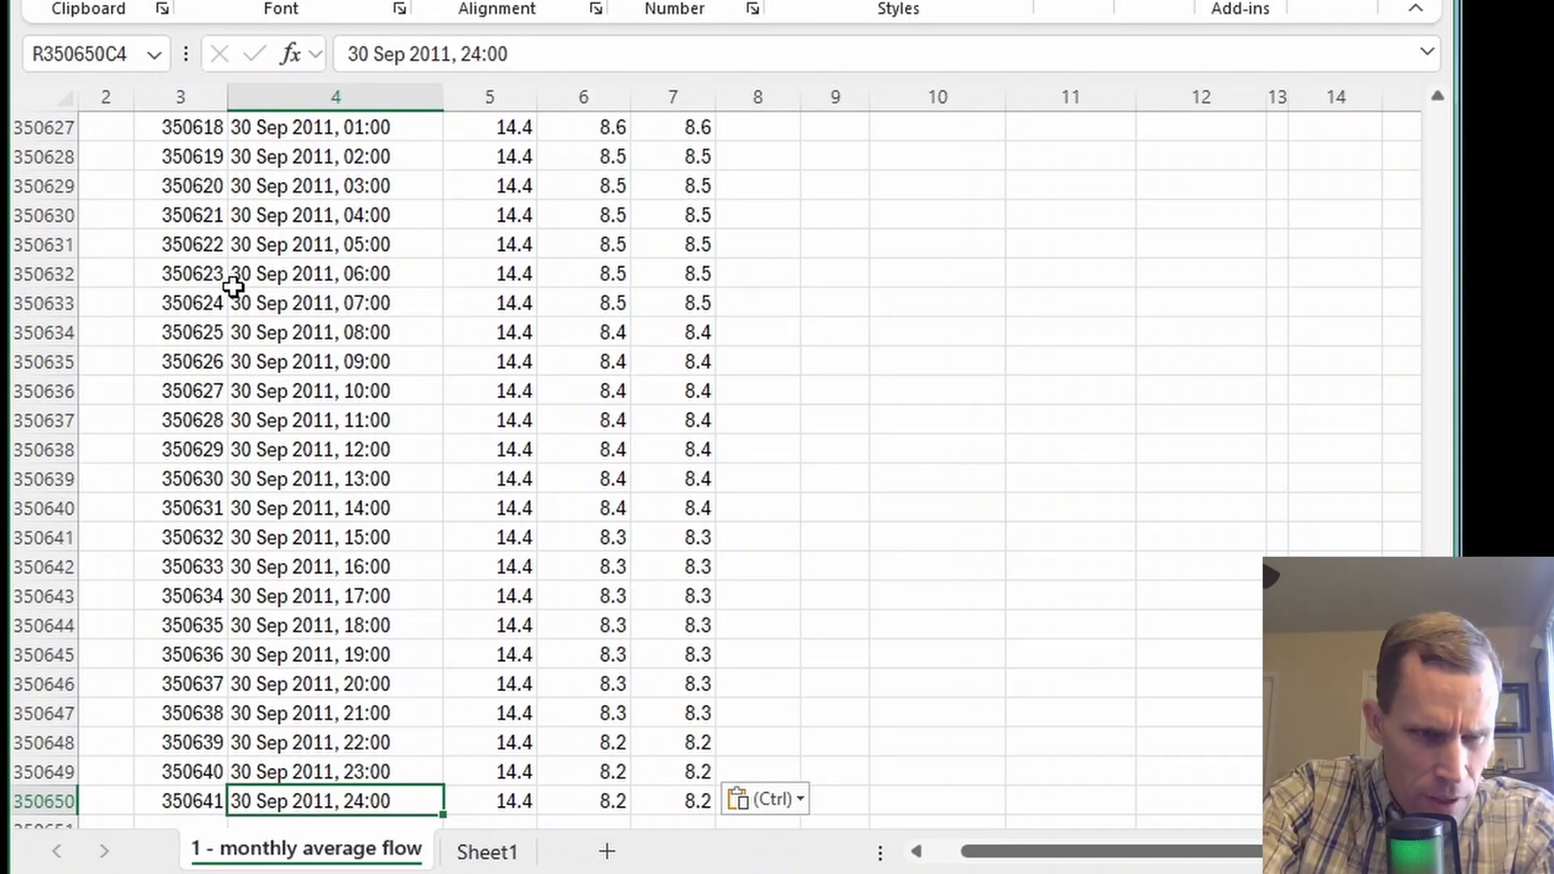
key(ctrl+Up)
key(ctrl+Up)
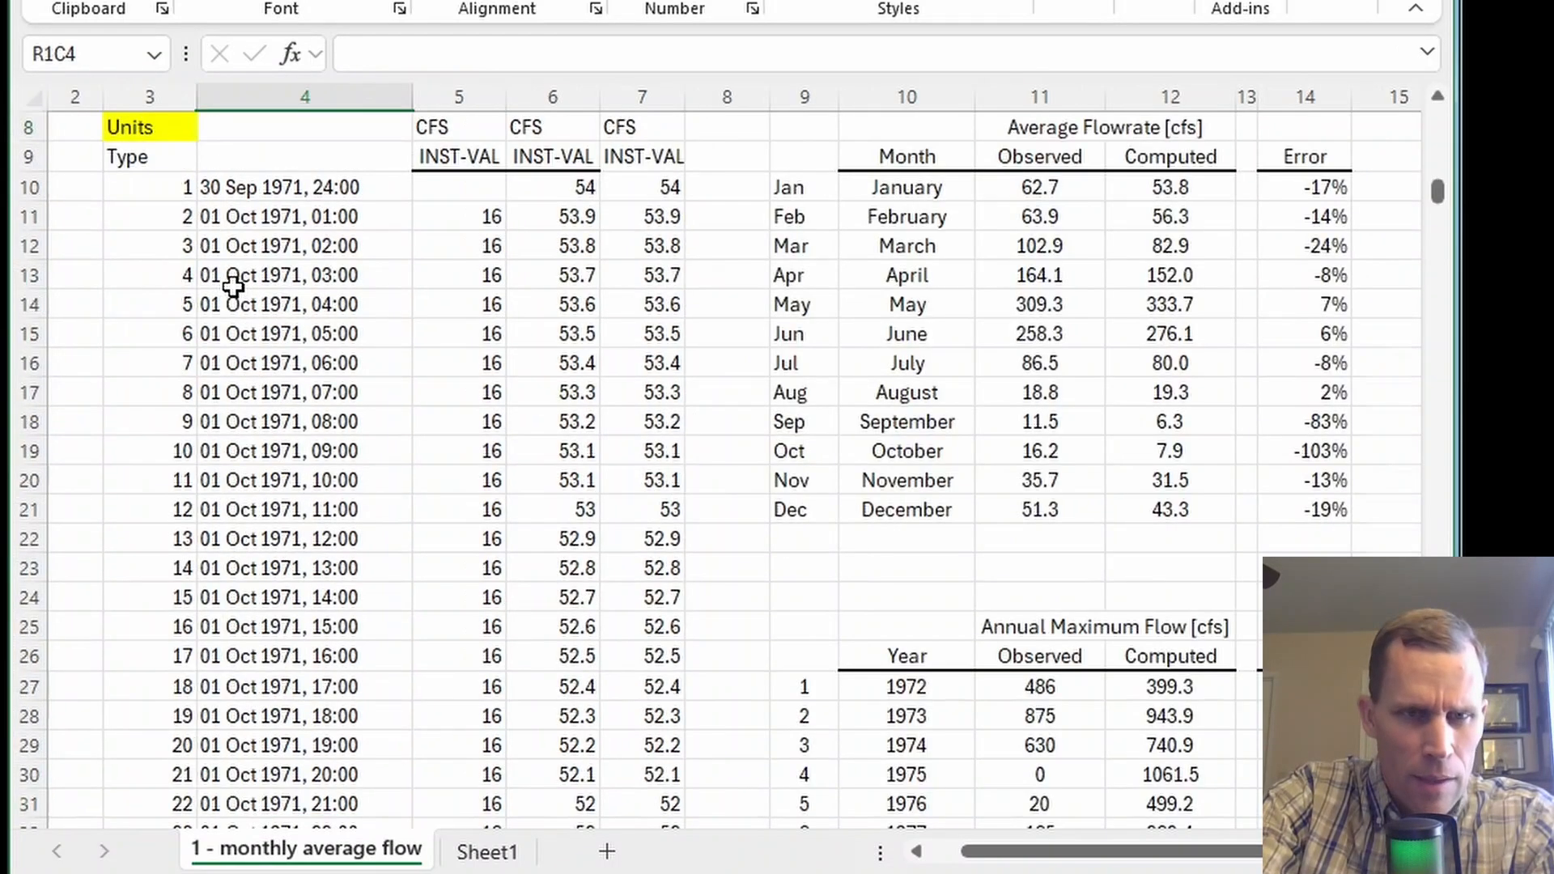
scroll(311, 336, down, 2)
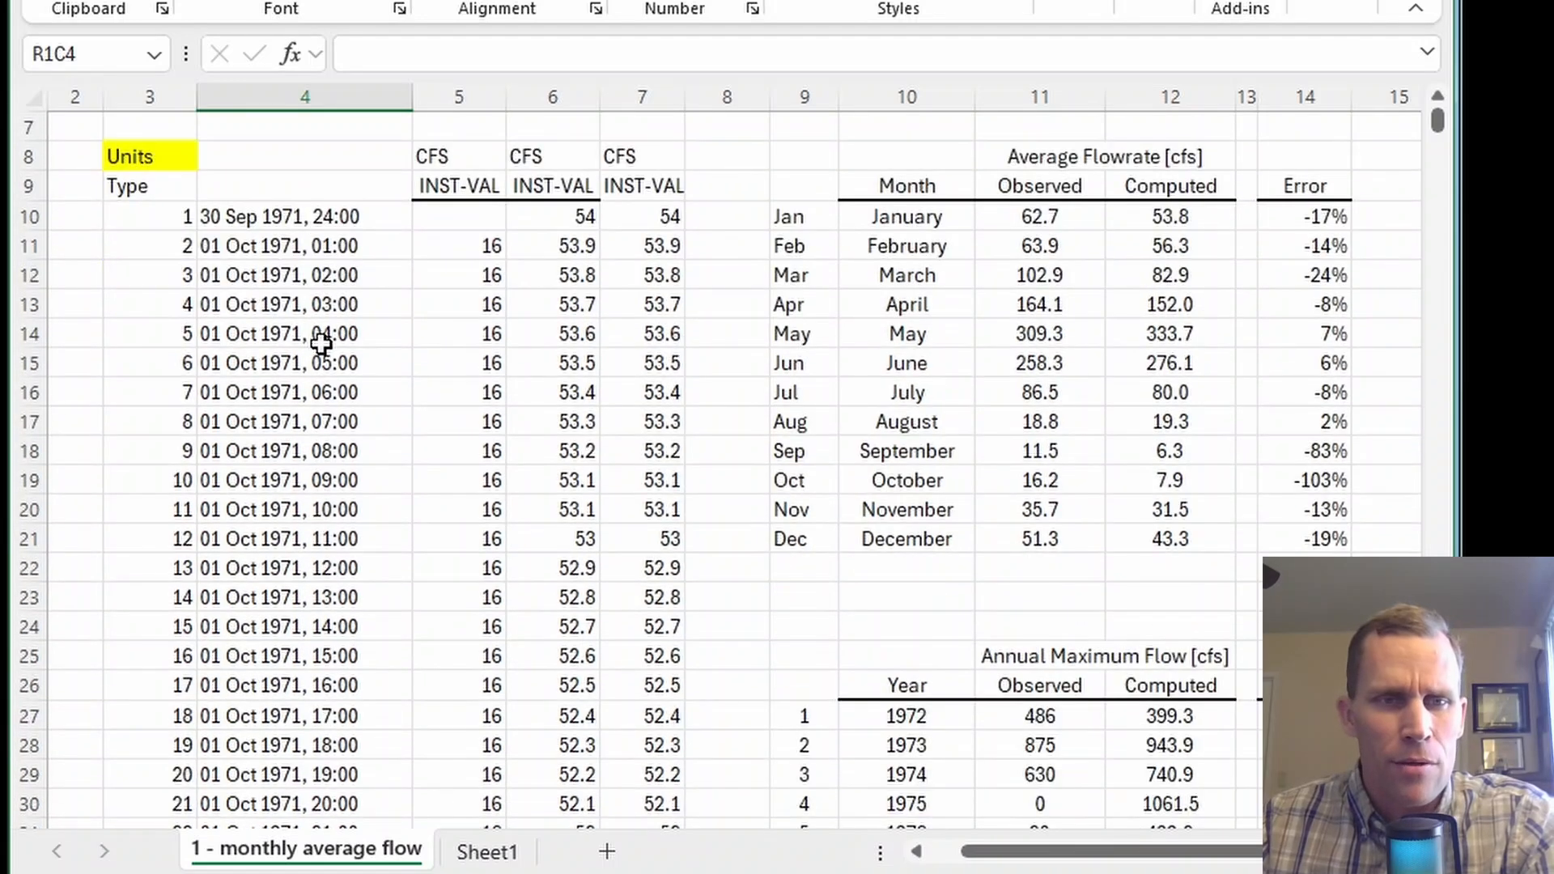
- Clear the extra UpTruckeeRv_S10 flow data in column 7, from row 8 down to the end of the series
click(650, 148)
key(Down)
key(Up)
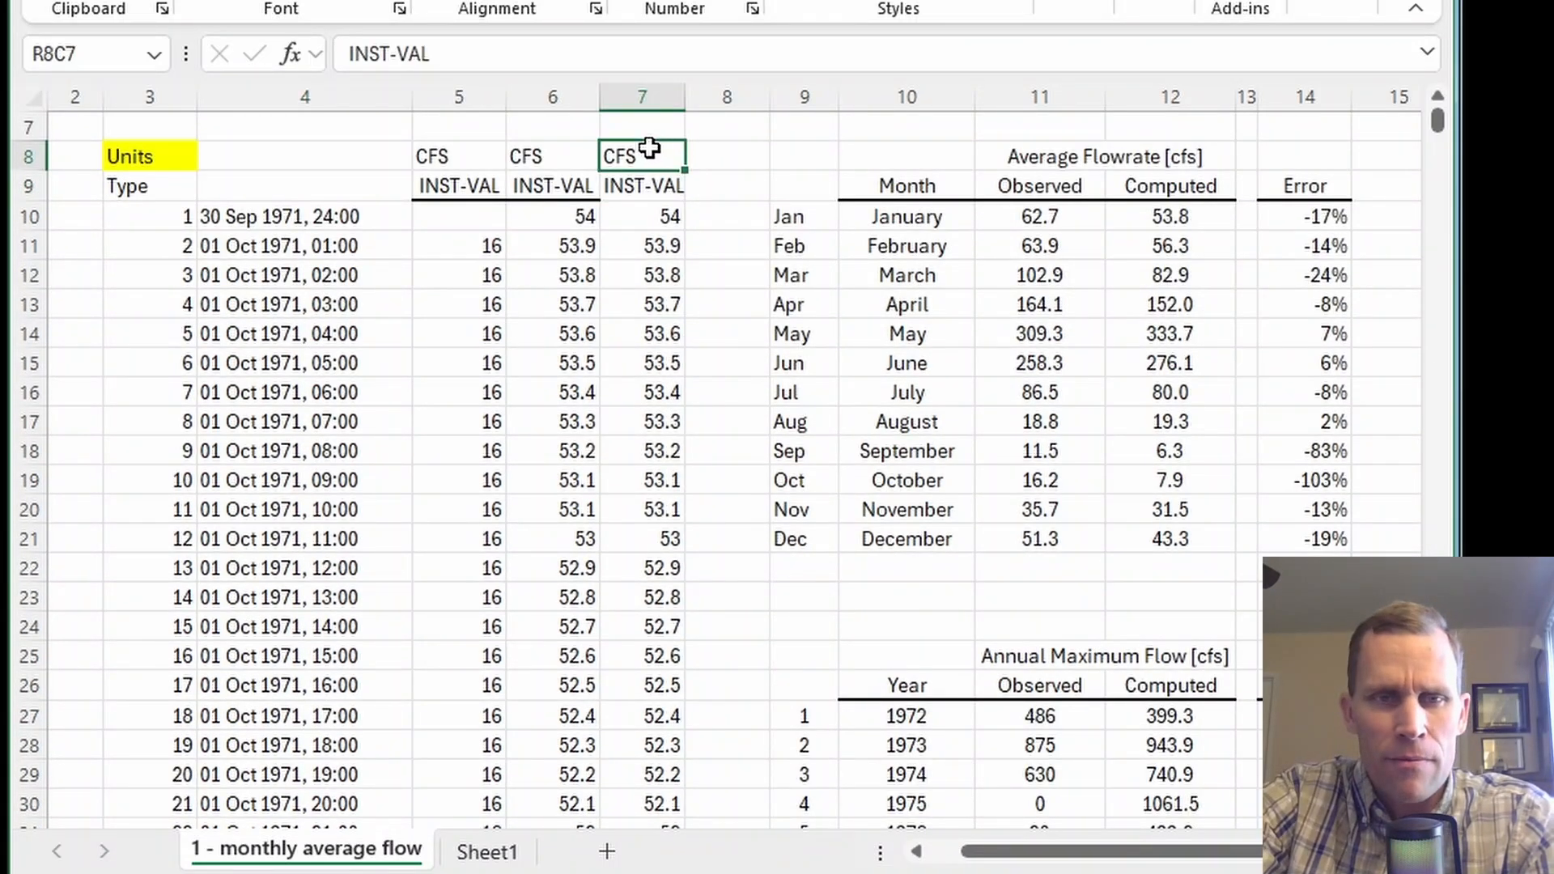
key(ctrl+shift+Down)
key(Delete)
key(ctrl+BackSpace)
key(Left)
key(Left)
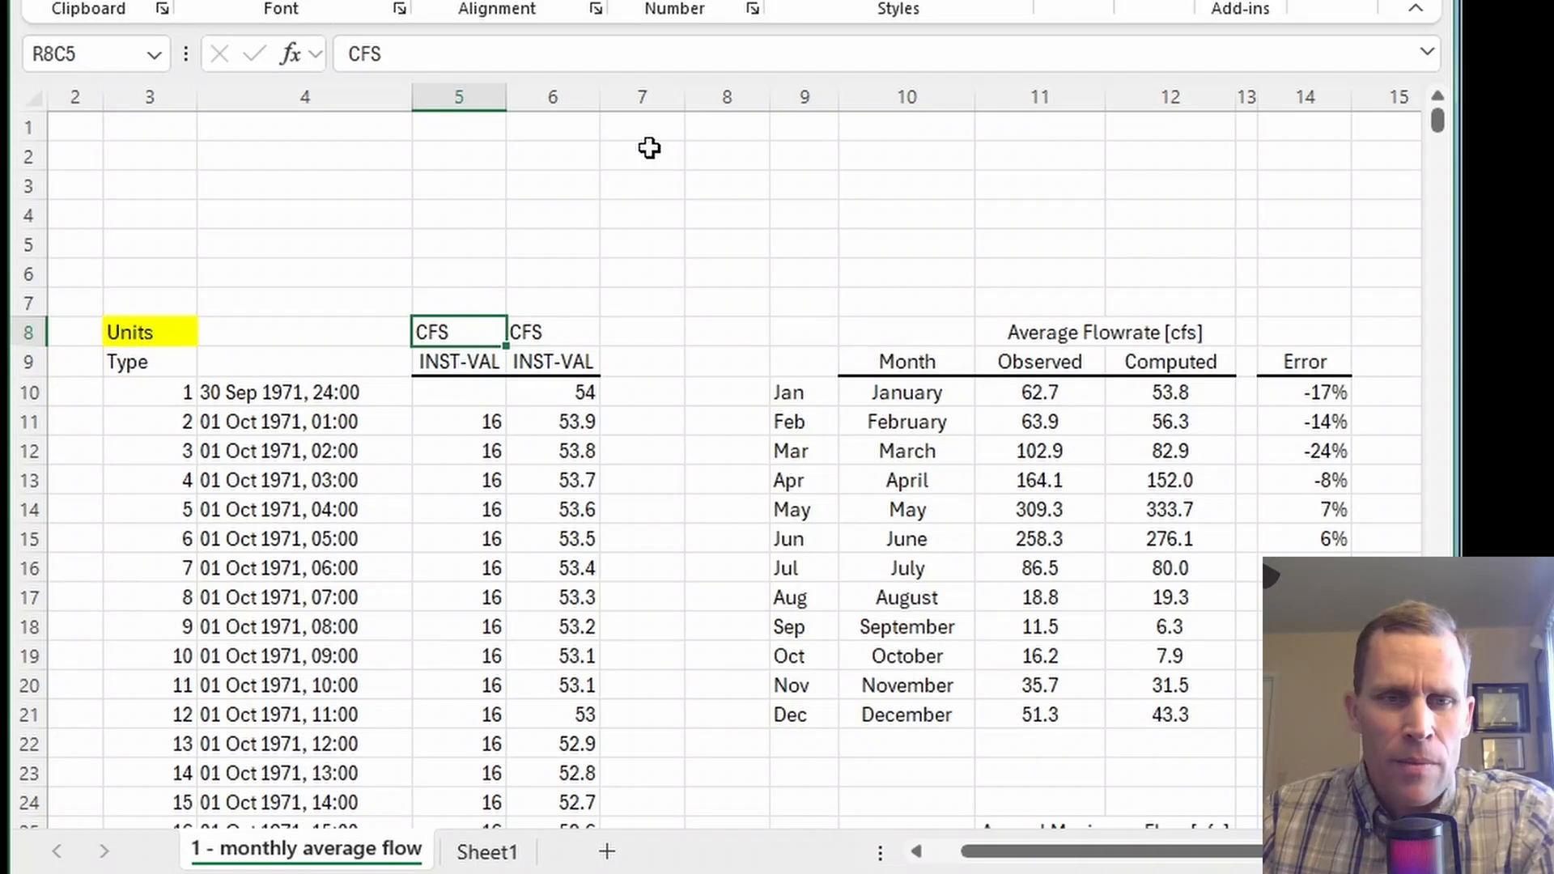
- Copy the Observed and Computed headings from the average flowrate table over the INST-VAL labels in R9C5 and R9C6
scroll(649, 148, down, 2)
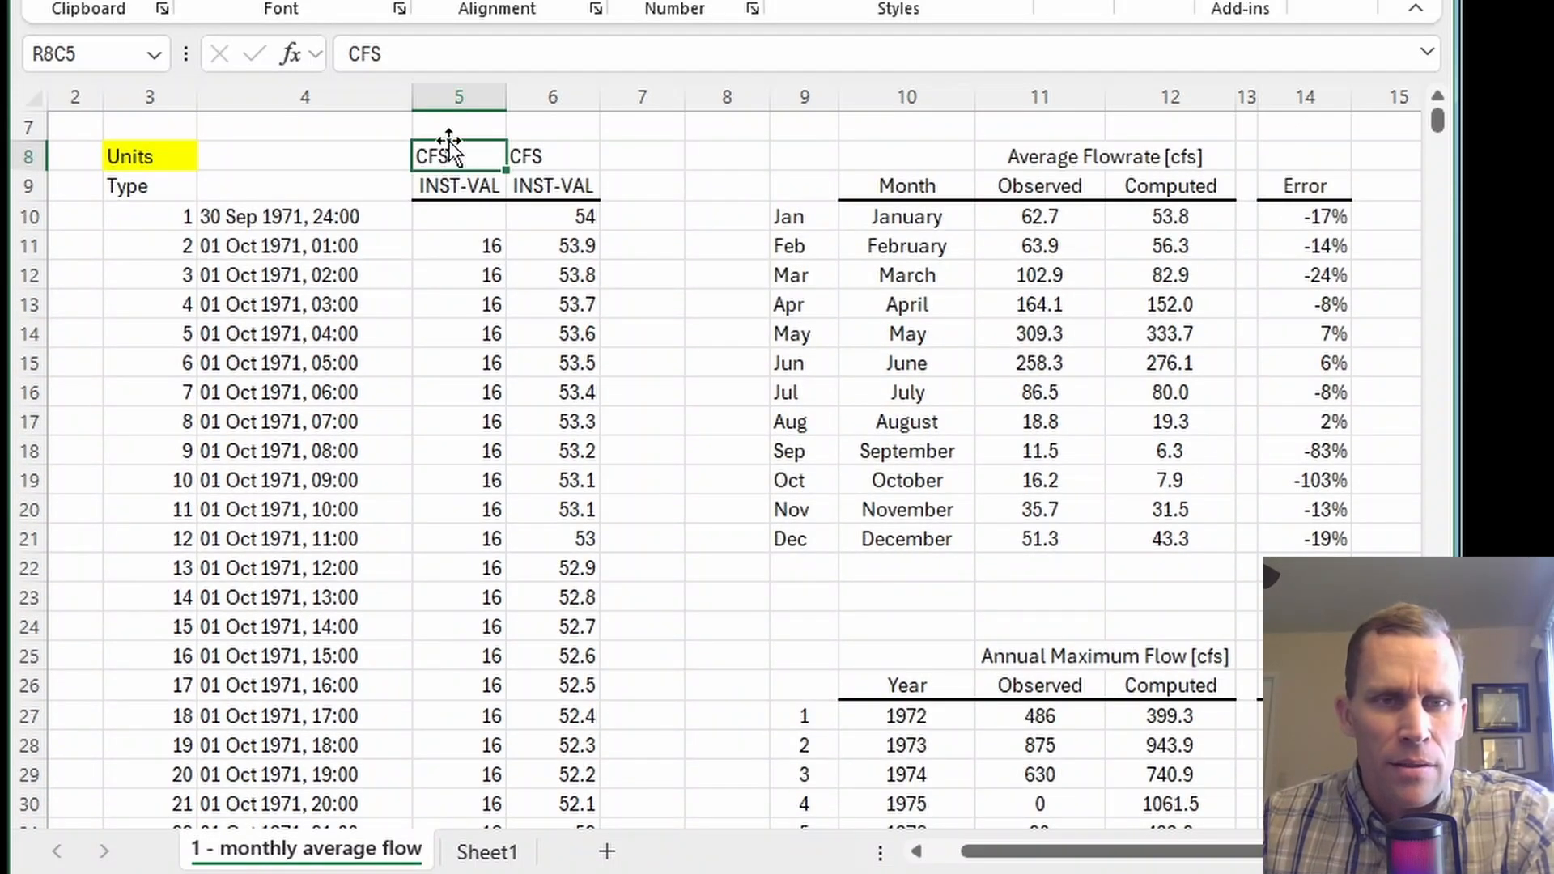
drag(464, 180, 475, 628)
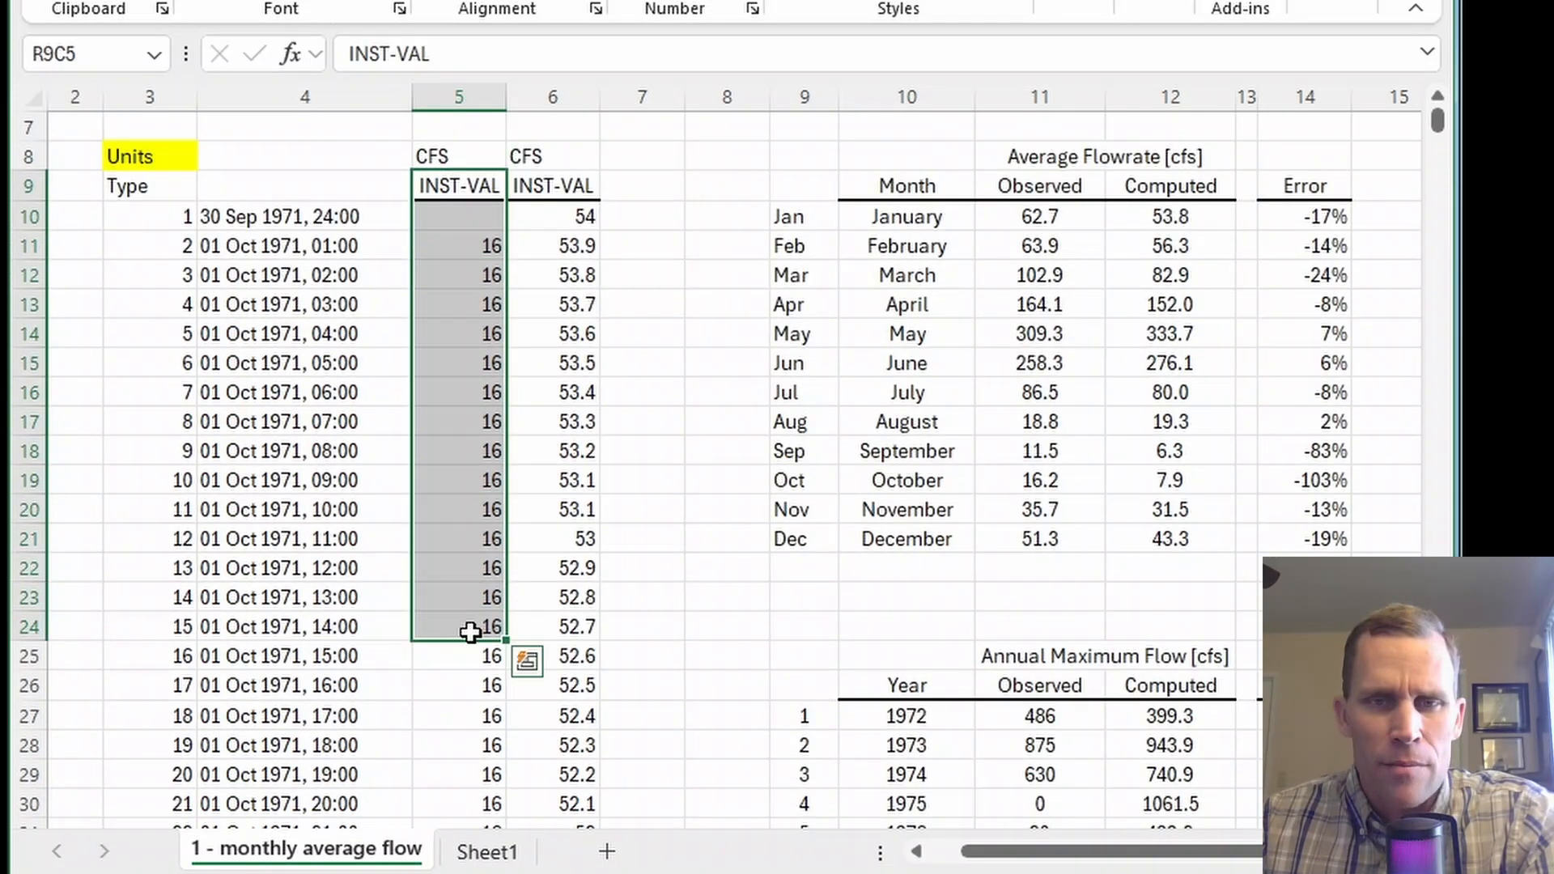
click(1020, 185)
drag(1105, 189, 1170, 186)
key(ctrl+c)
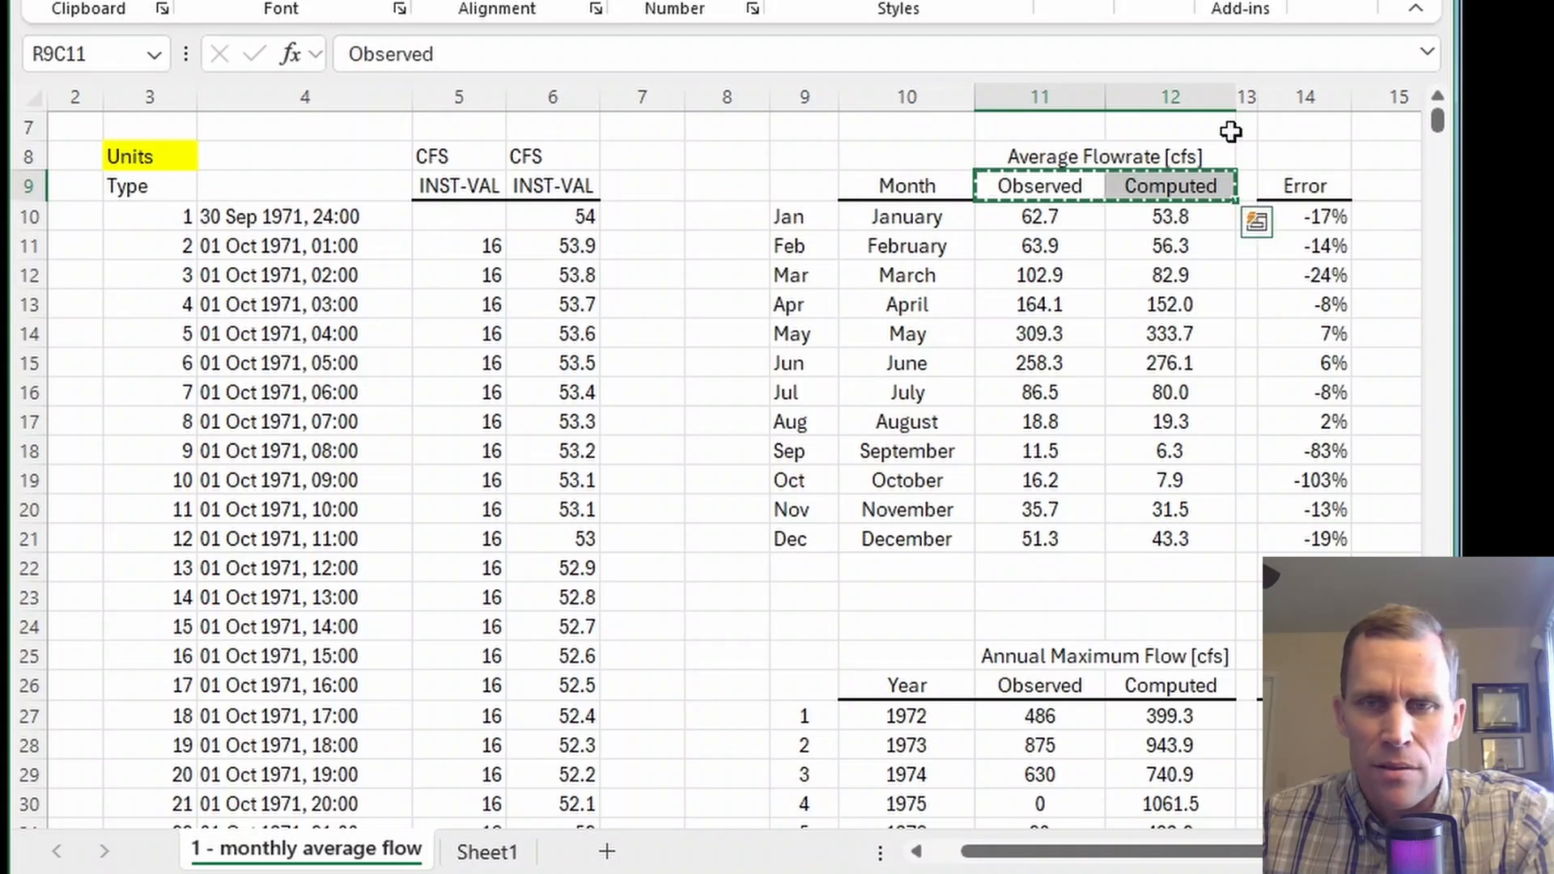
click(483, 188)
key(ctrl+v)
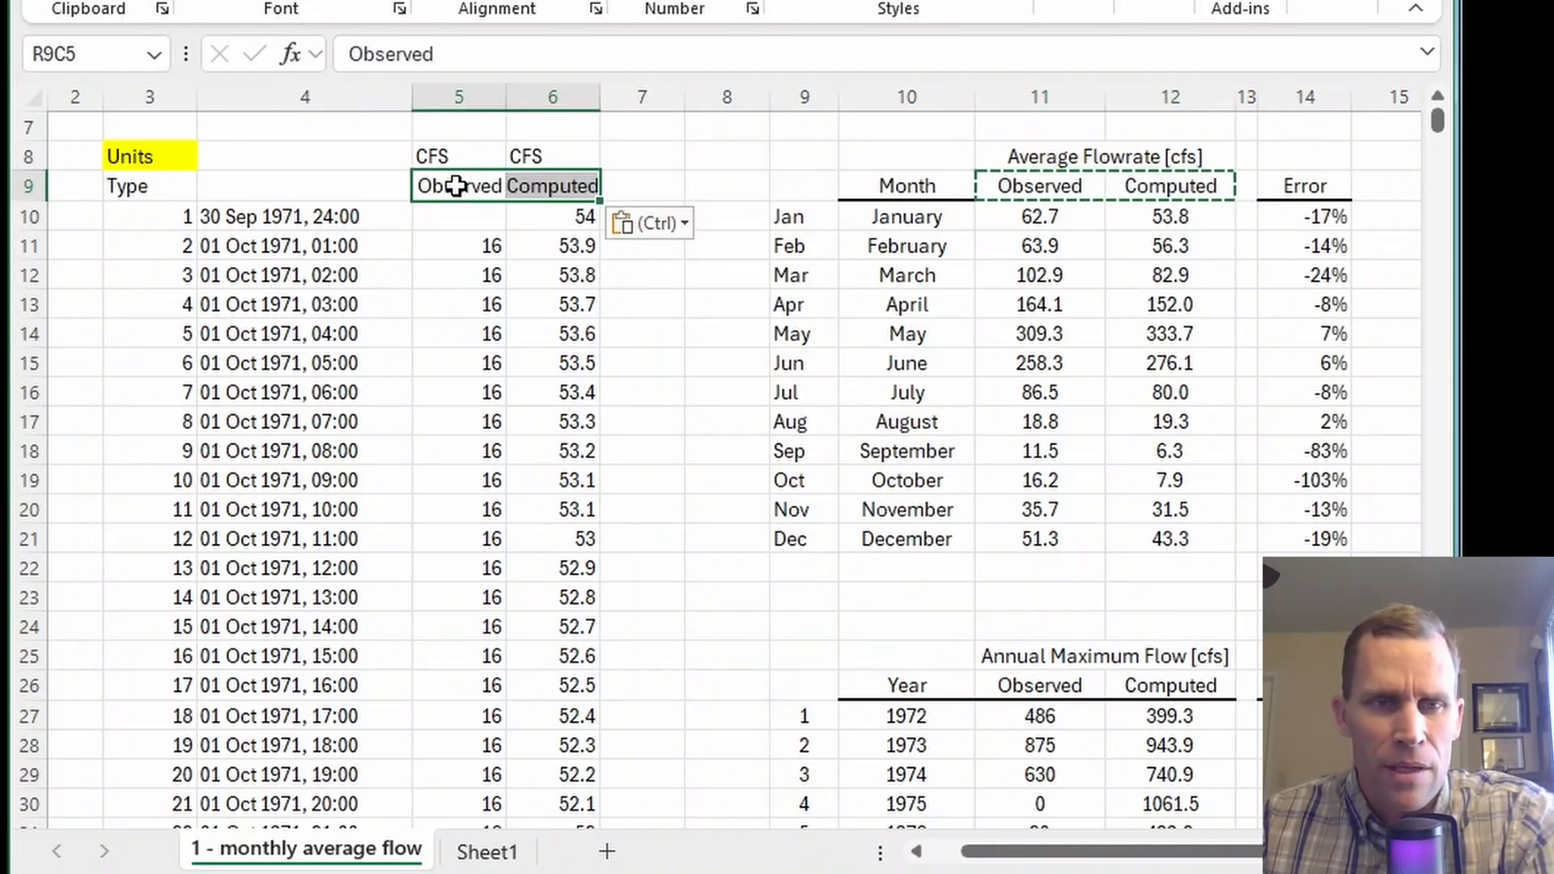
click(534, 189)
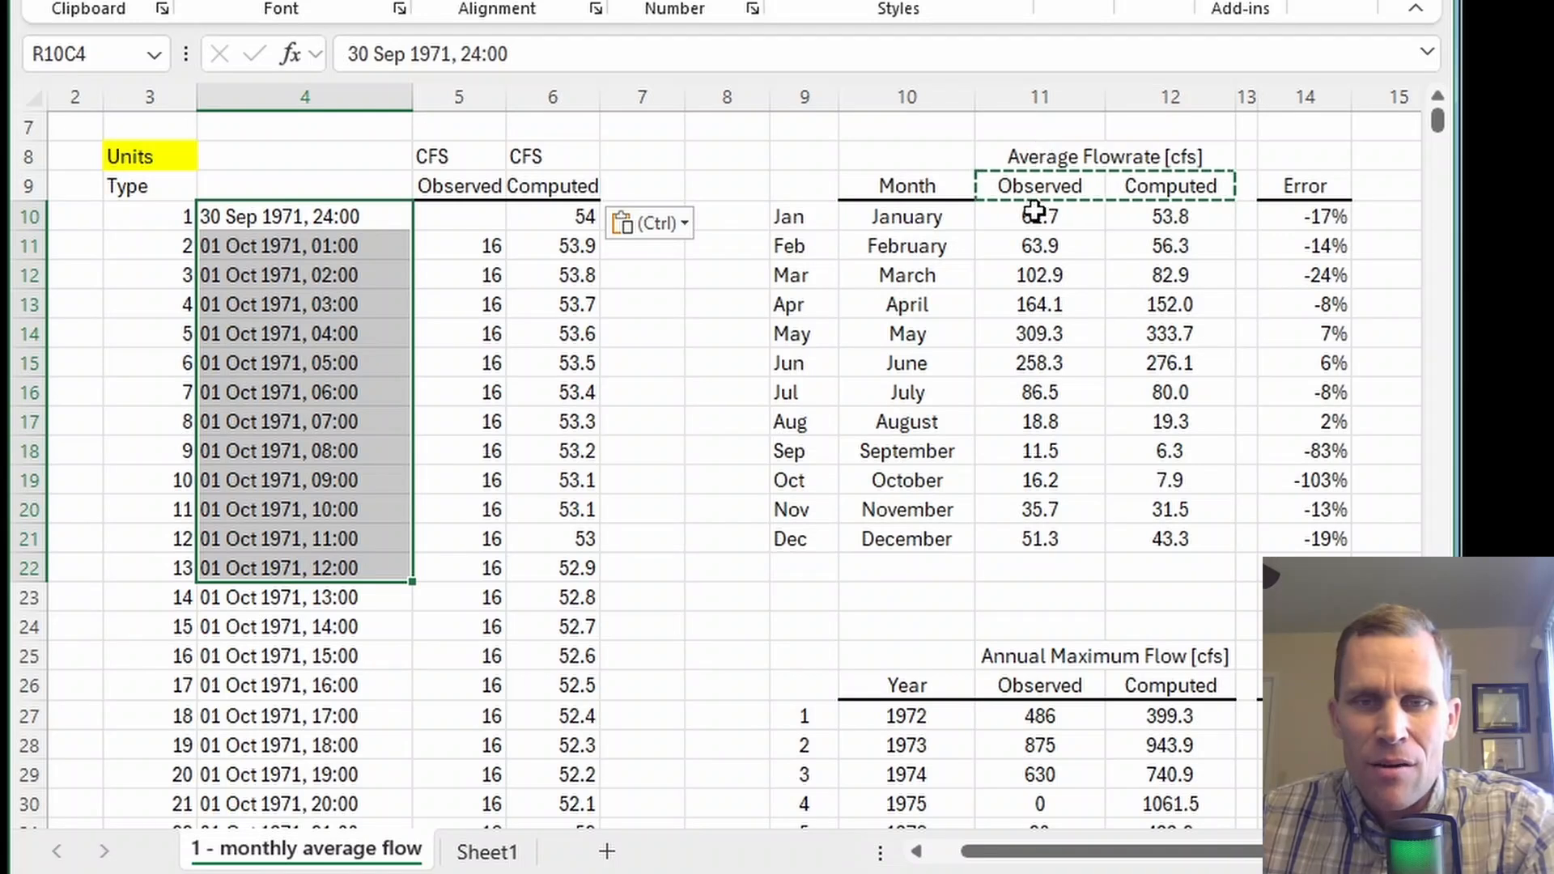
- Review the January to December average flowrate table alongside the tutorial's monthly average flow plot, including its month abbreviations and computed cells
click(1035, 212)
drag(897, 217, 929, 541)
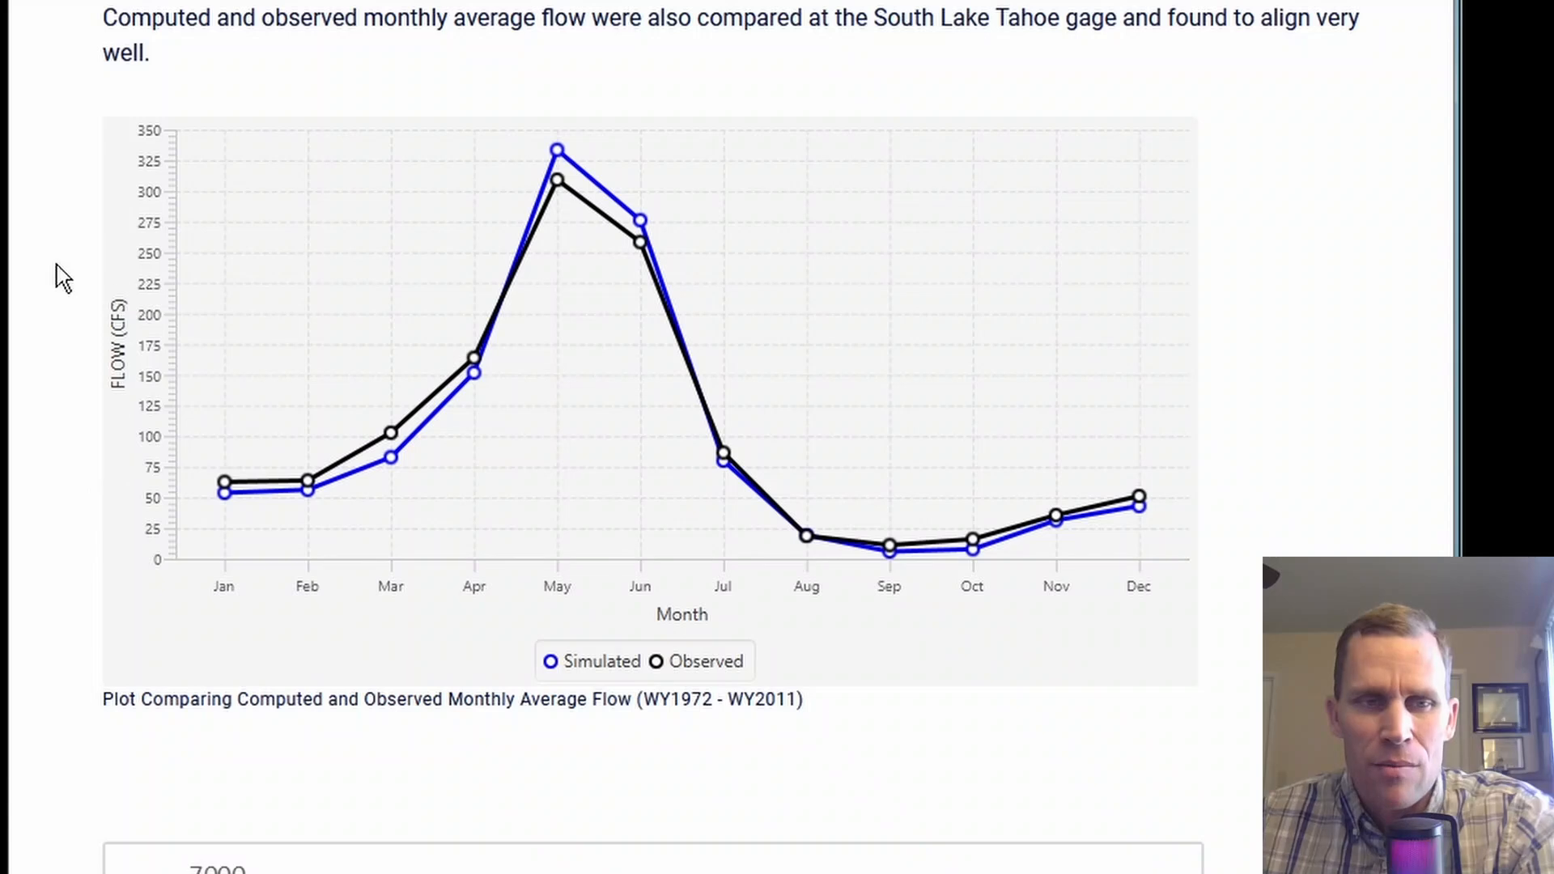
key(alt+Tab)
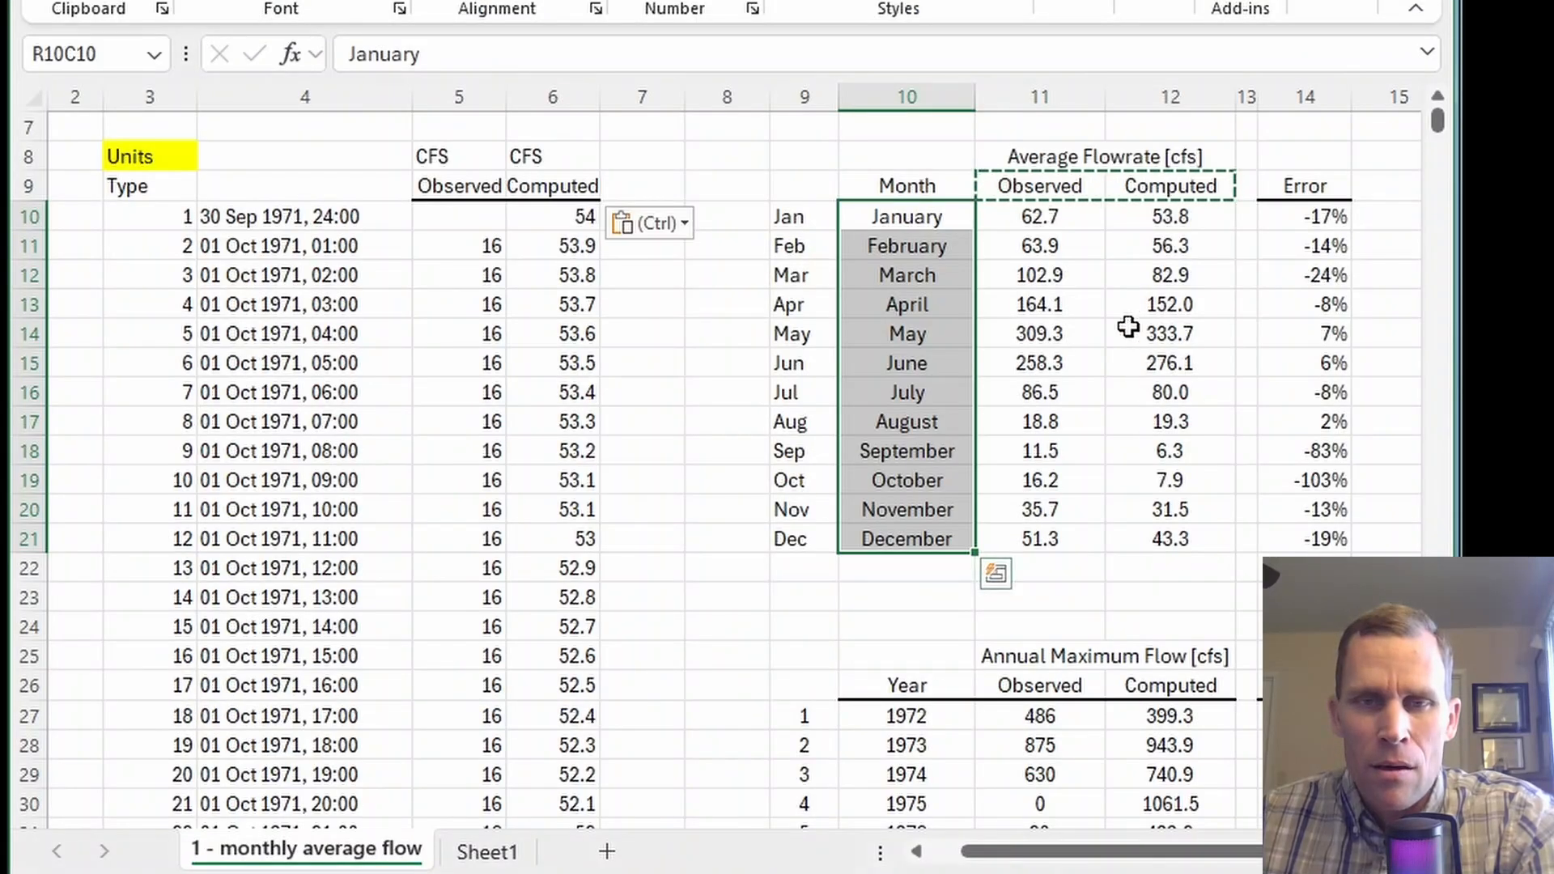
click(1133, 328)
double_click(874, 134)
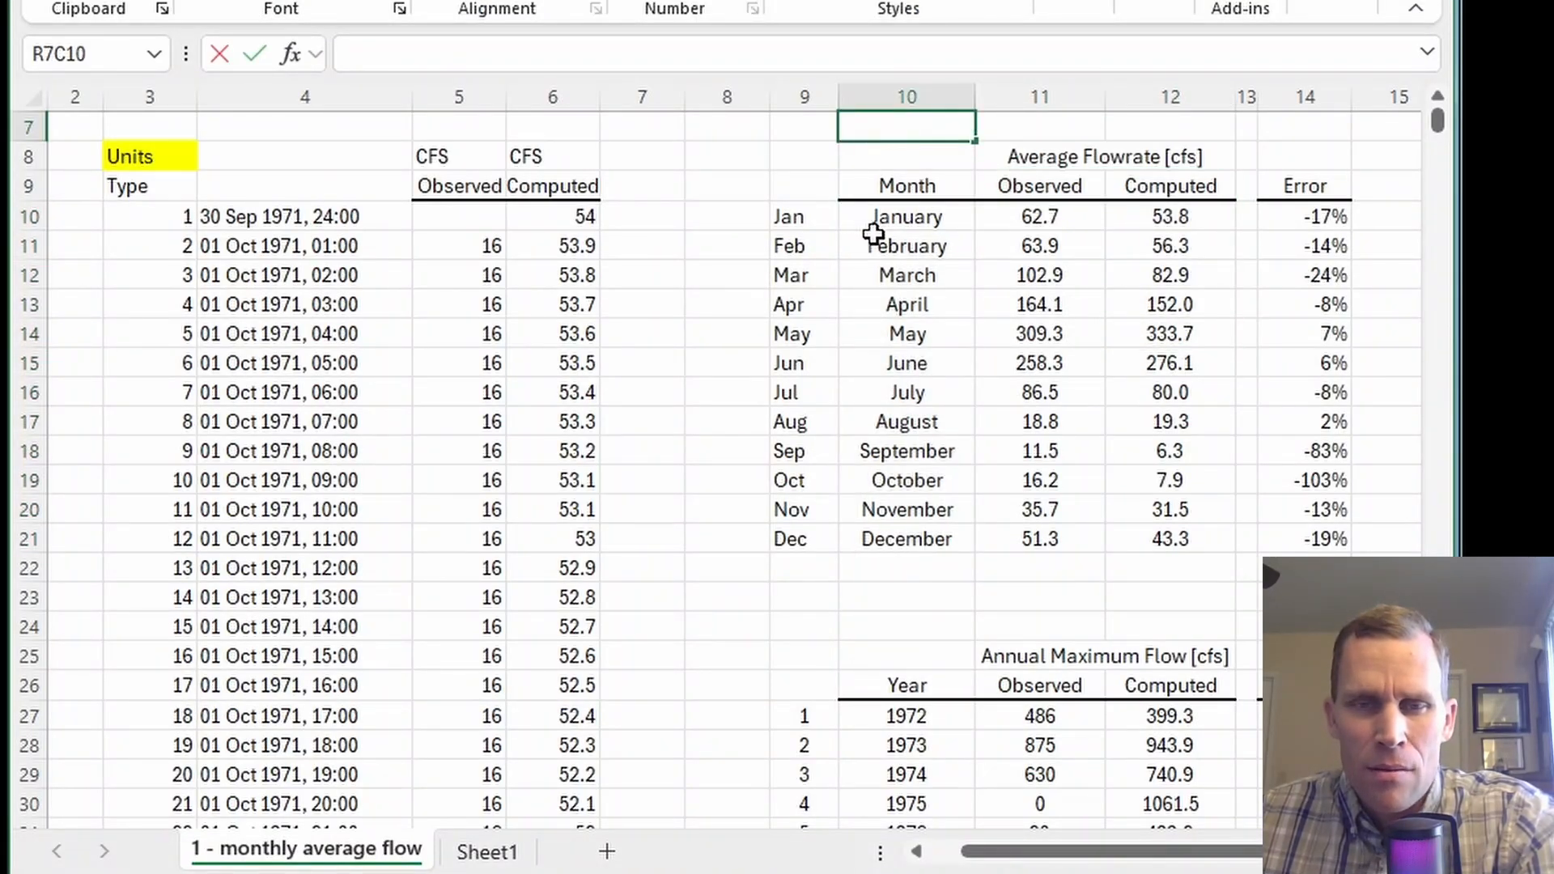
drag(887, 223, 902, 538)
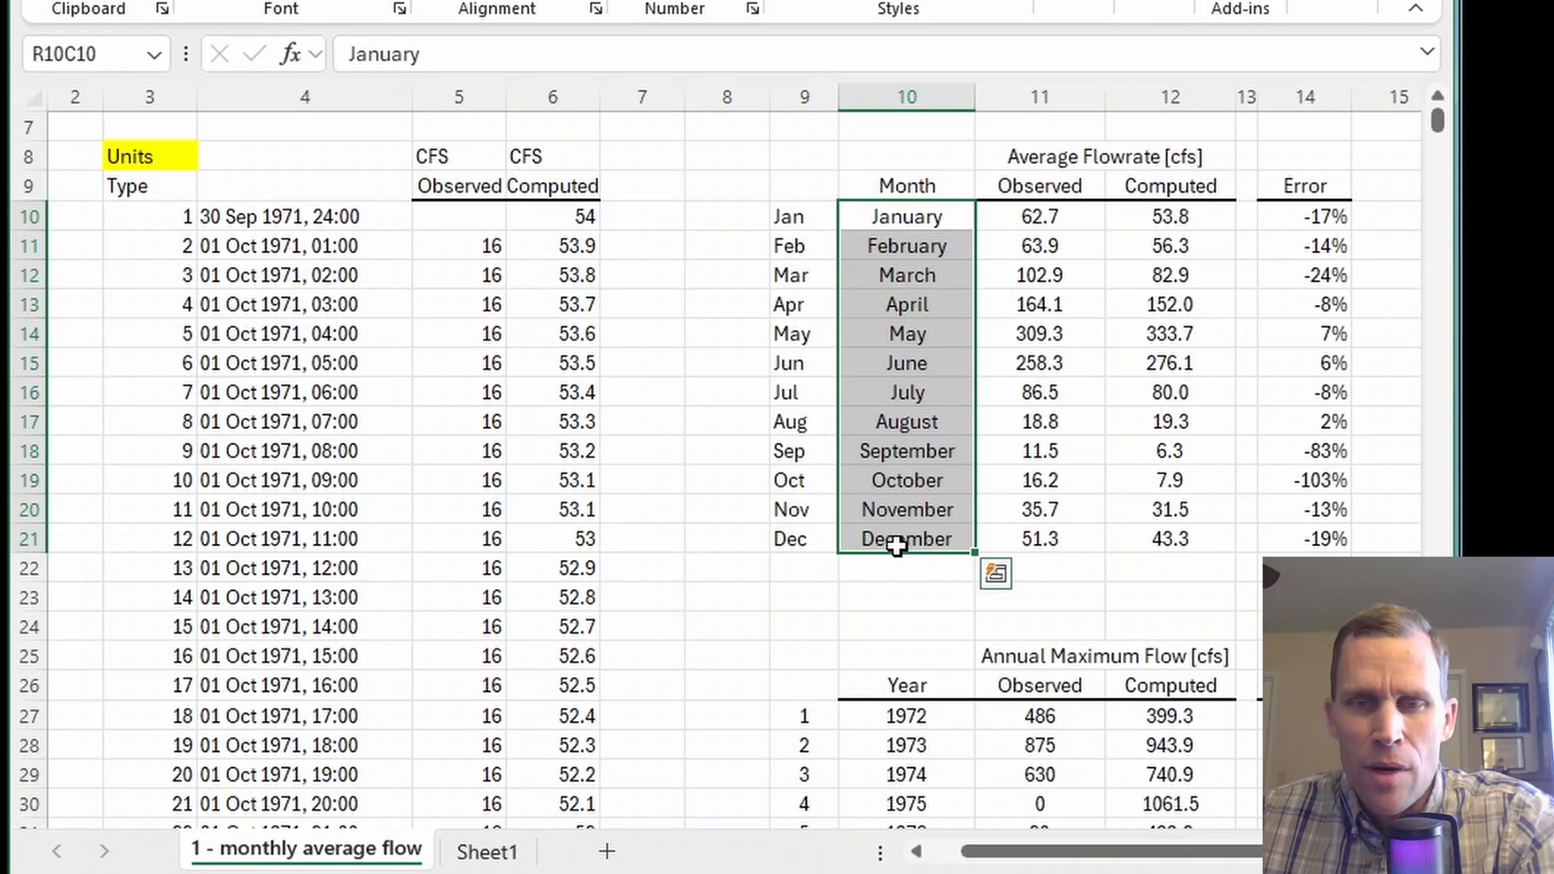
drag(761, 213, 787, 544)
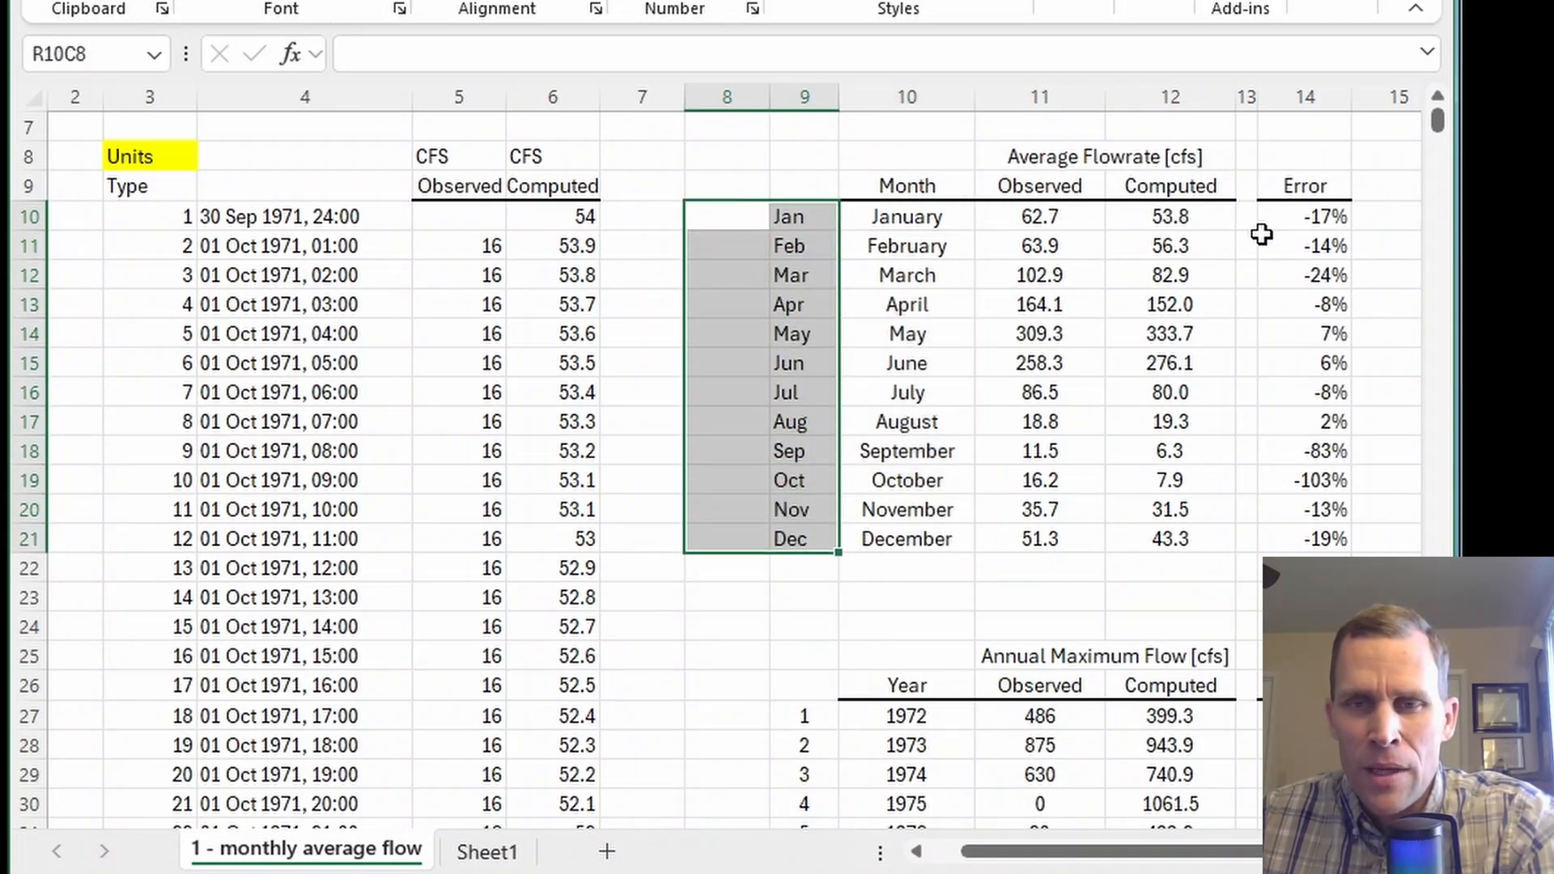
drag(1052, 218, 1162, 544)
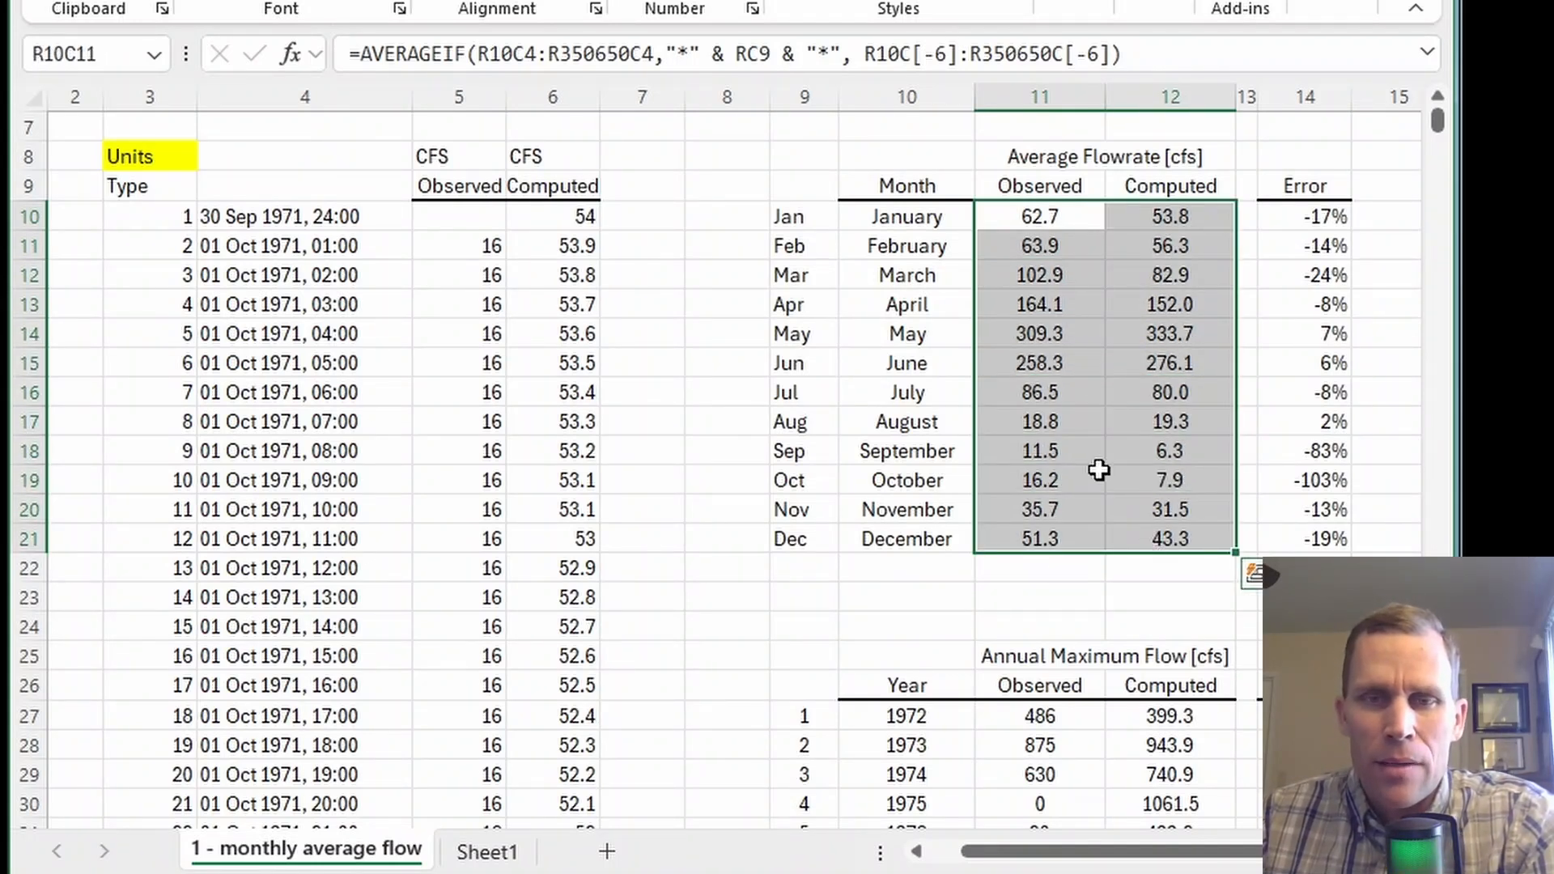
- Examine the January observed AVERAGEIF formula in R10C11, along with its date range, flow columns, and Jan criterion cell
click(1035, 212)
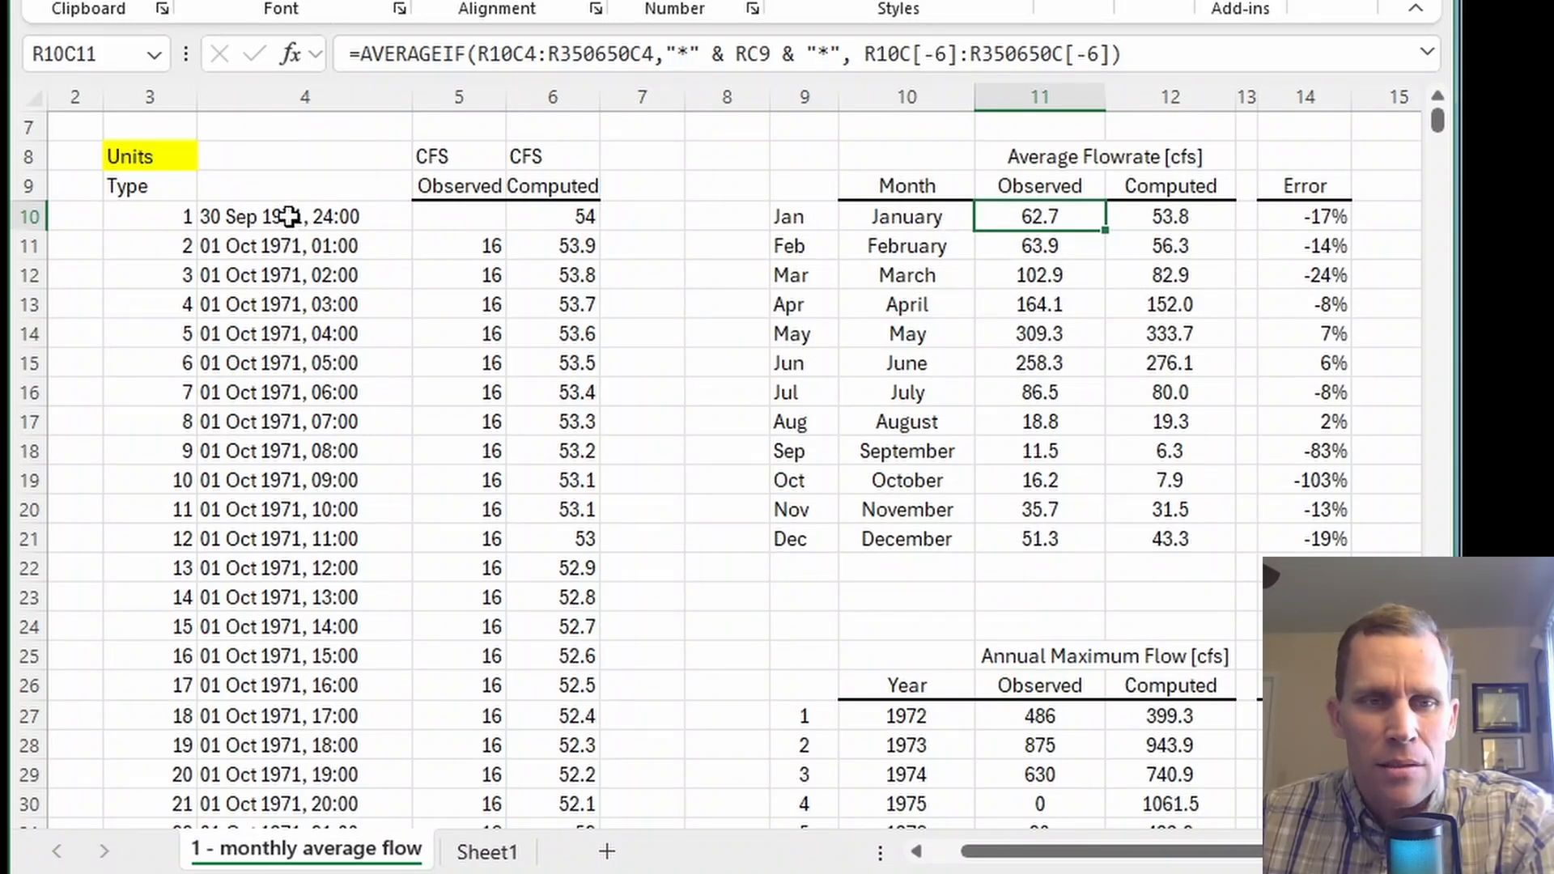
drag(289, 216, 597, 599)
click(510, 535)
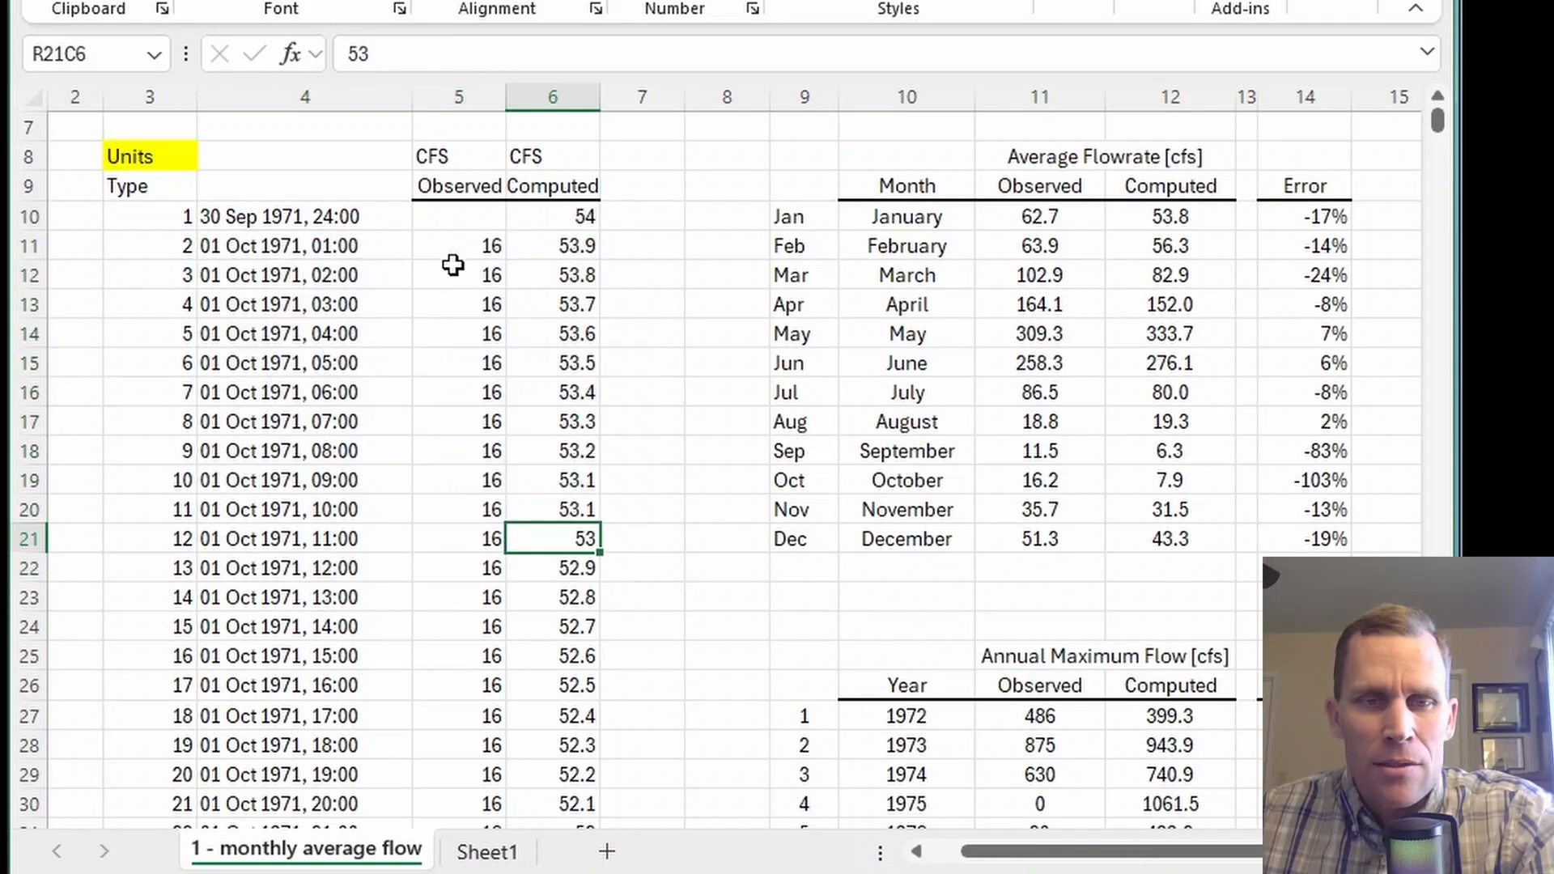
drag(459, 242, 457, 567)
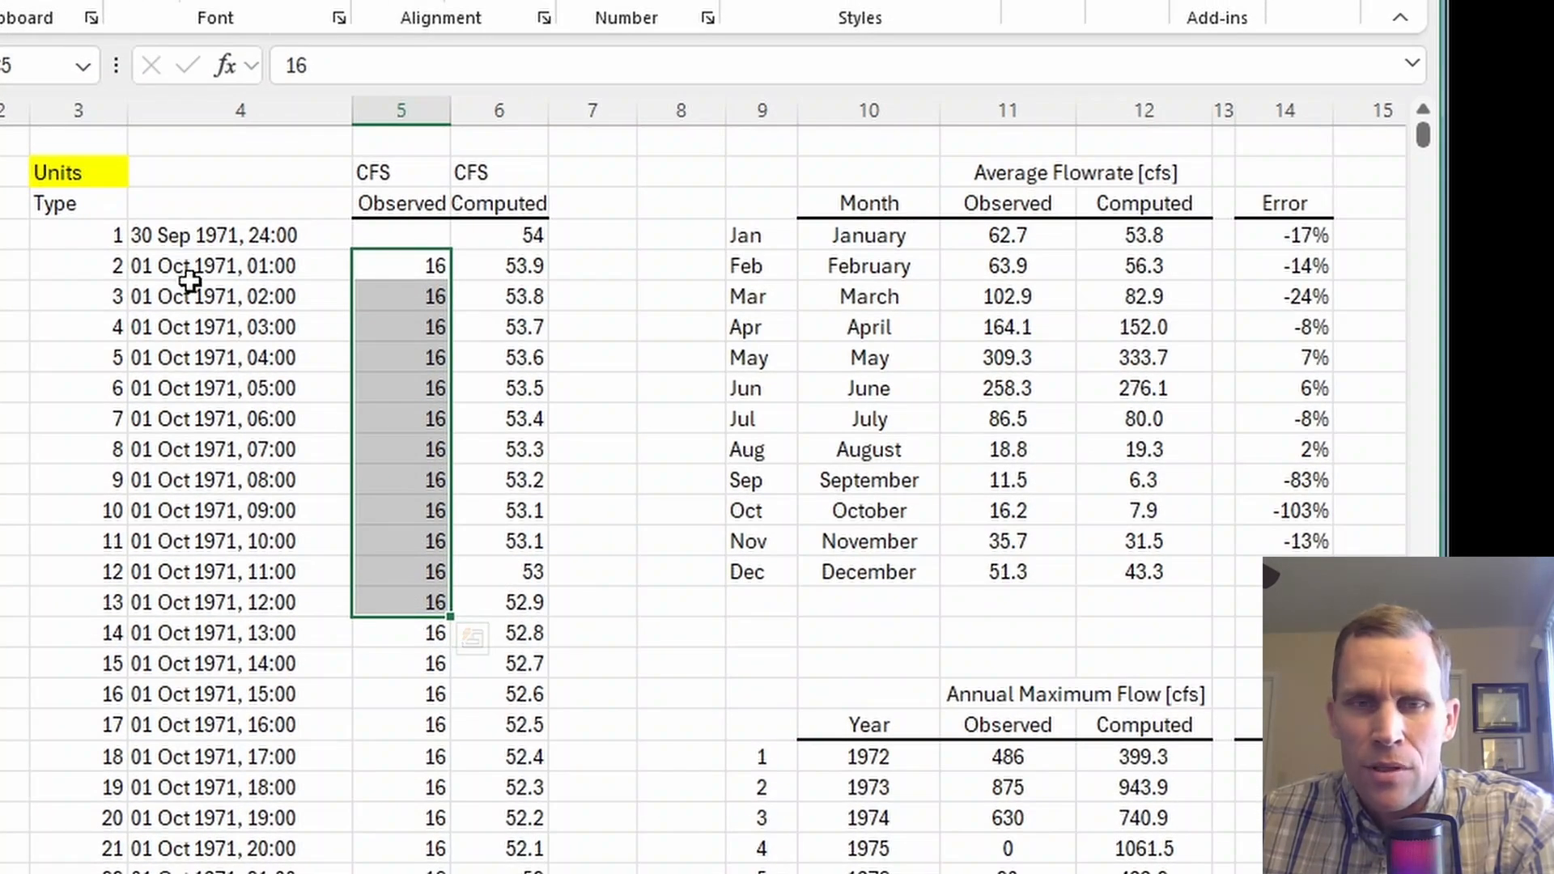
click(757, 238)
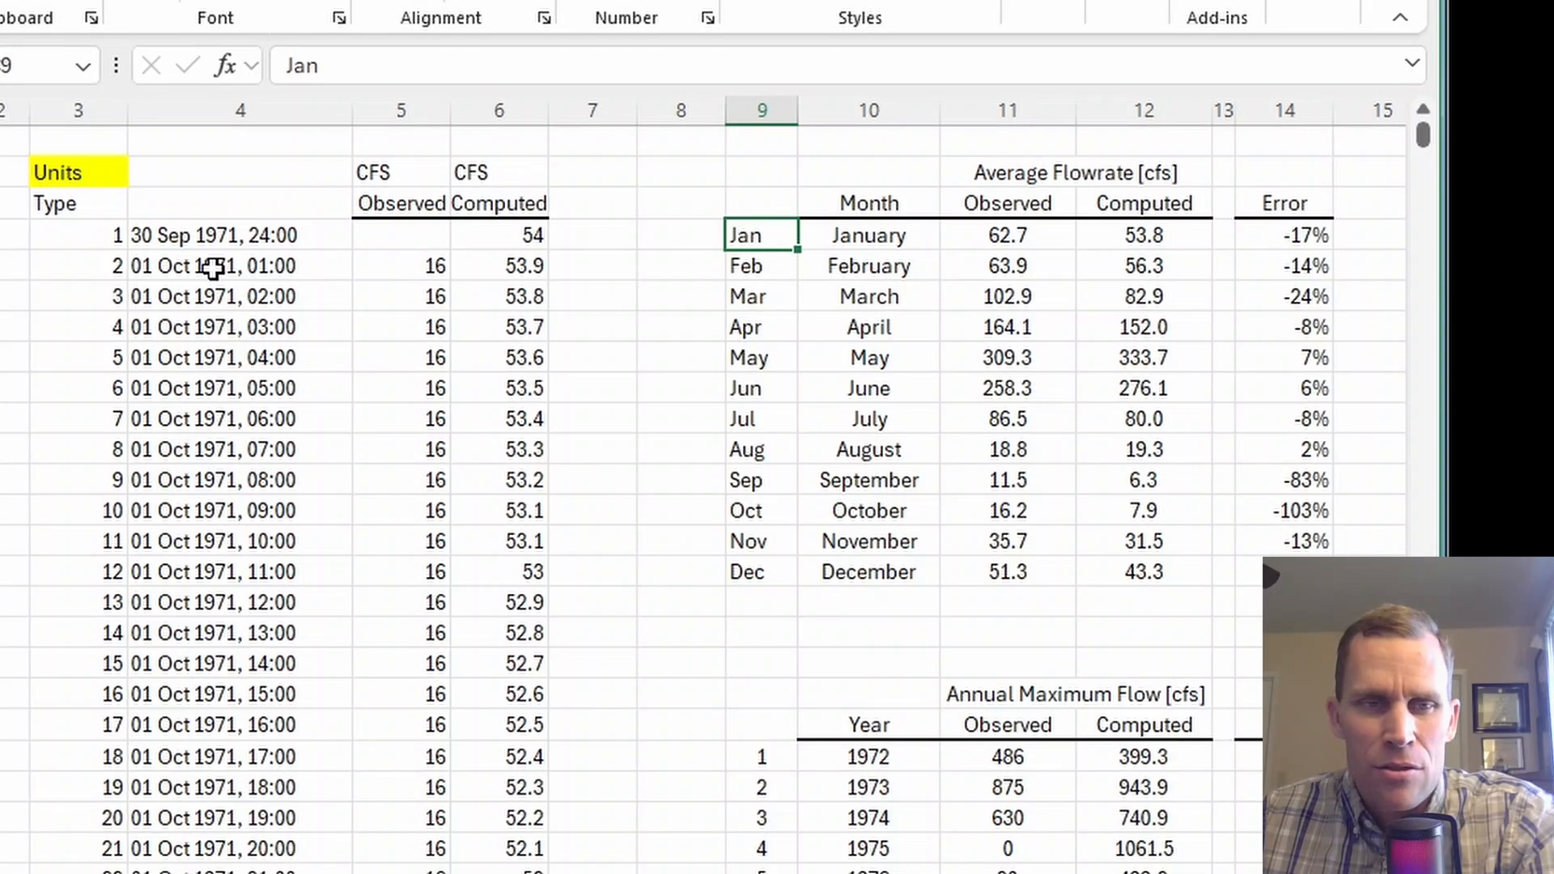
- Examine the hourly date column and its observed and computed flows against the Feb criterion cell of the average flowrate table
drag(213, 269, 212, 657)
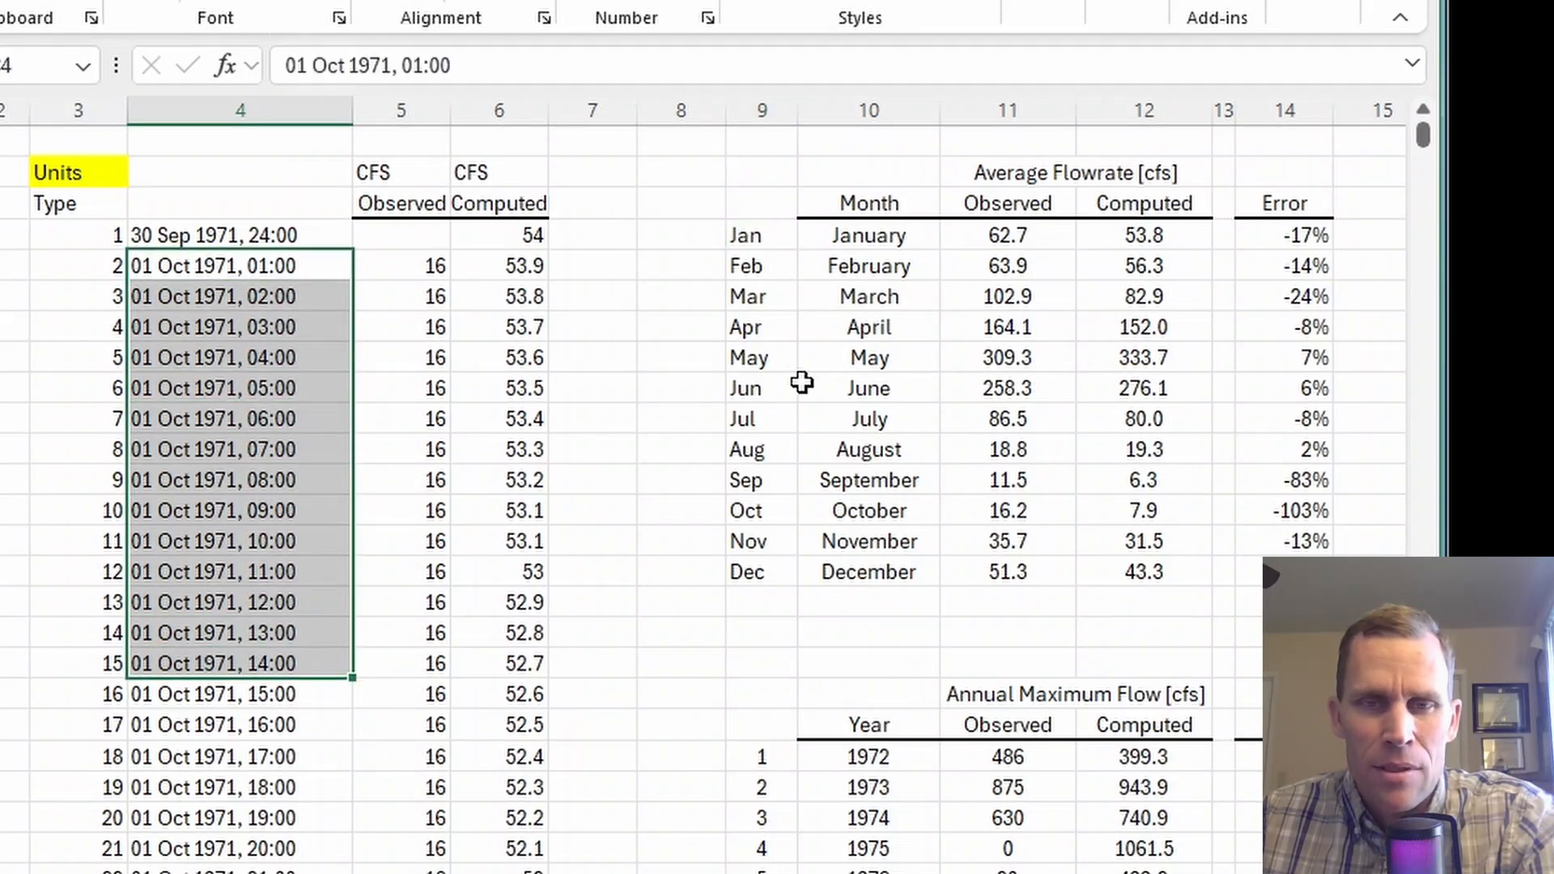
click(997, 267)
click(743, 264)
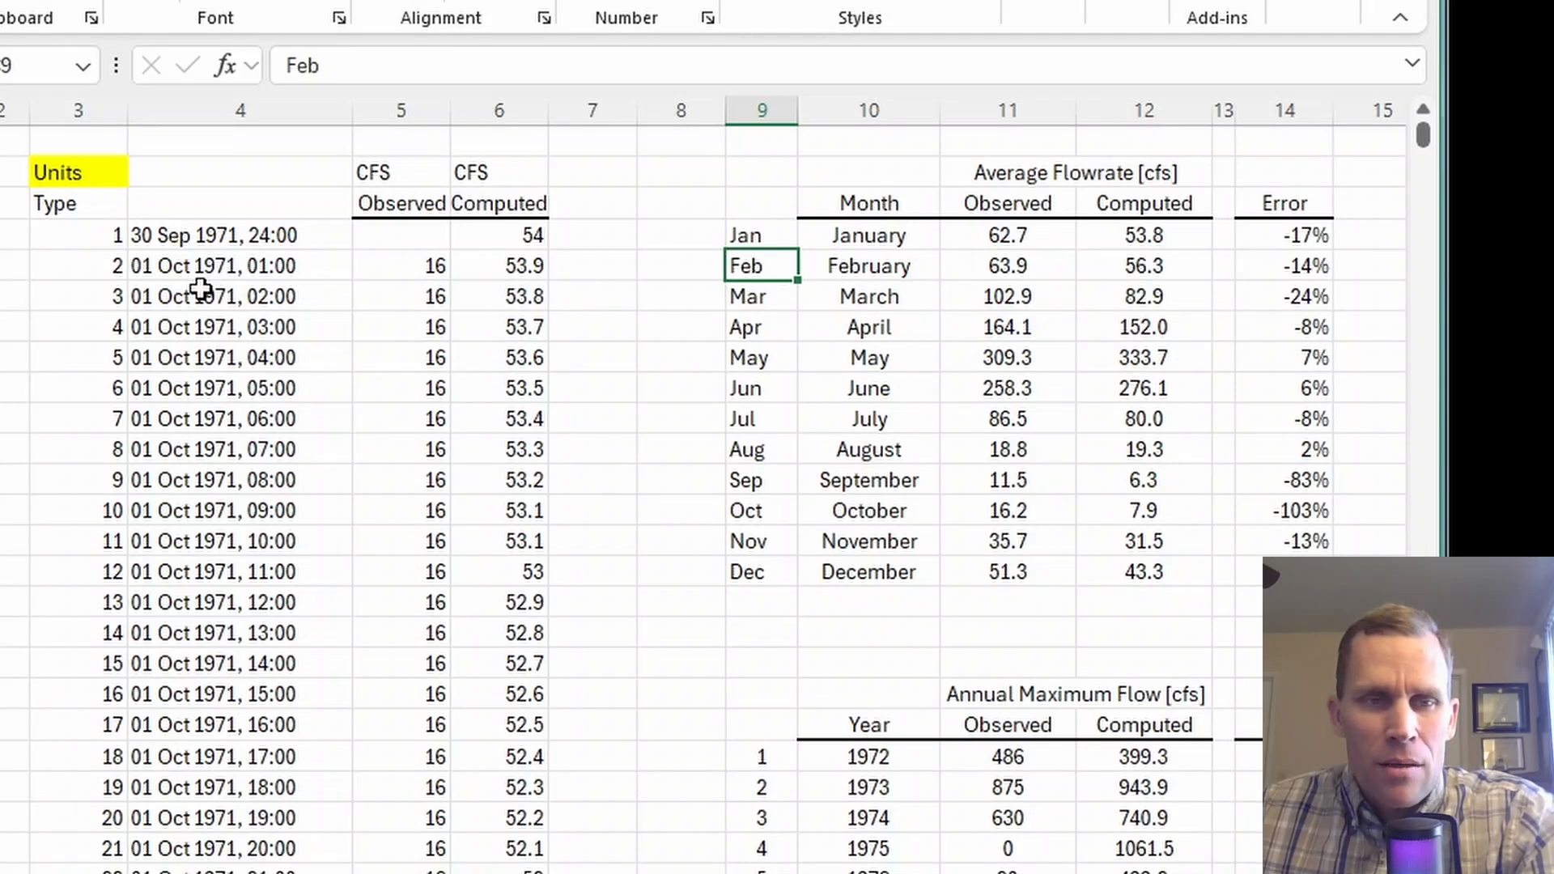
drag(206, 239, 209, 664)
drag(408, 296, 500, 663)
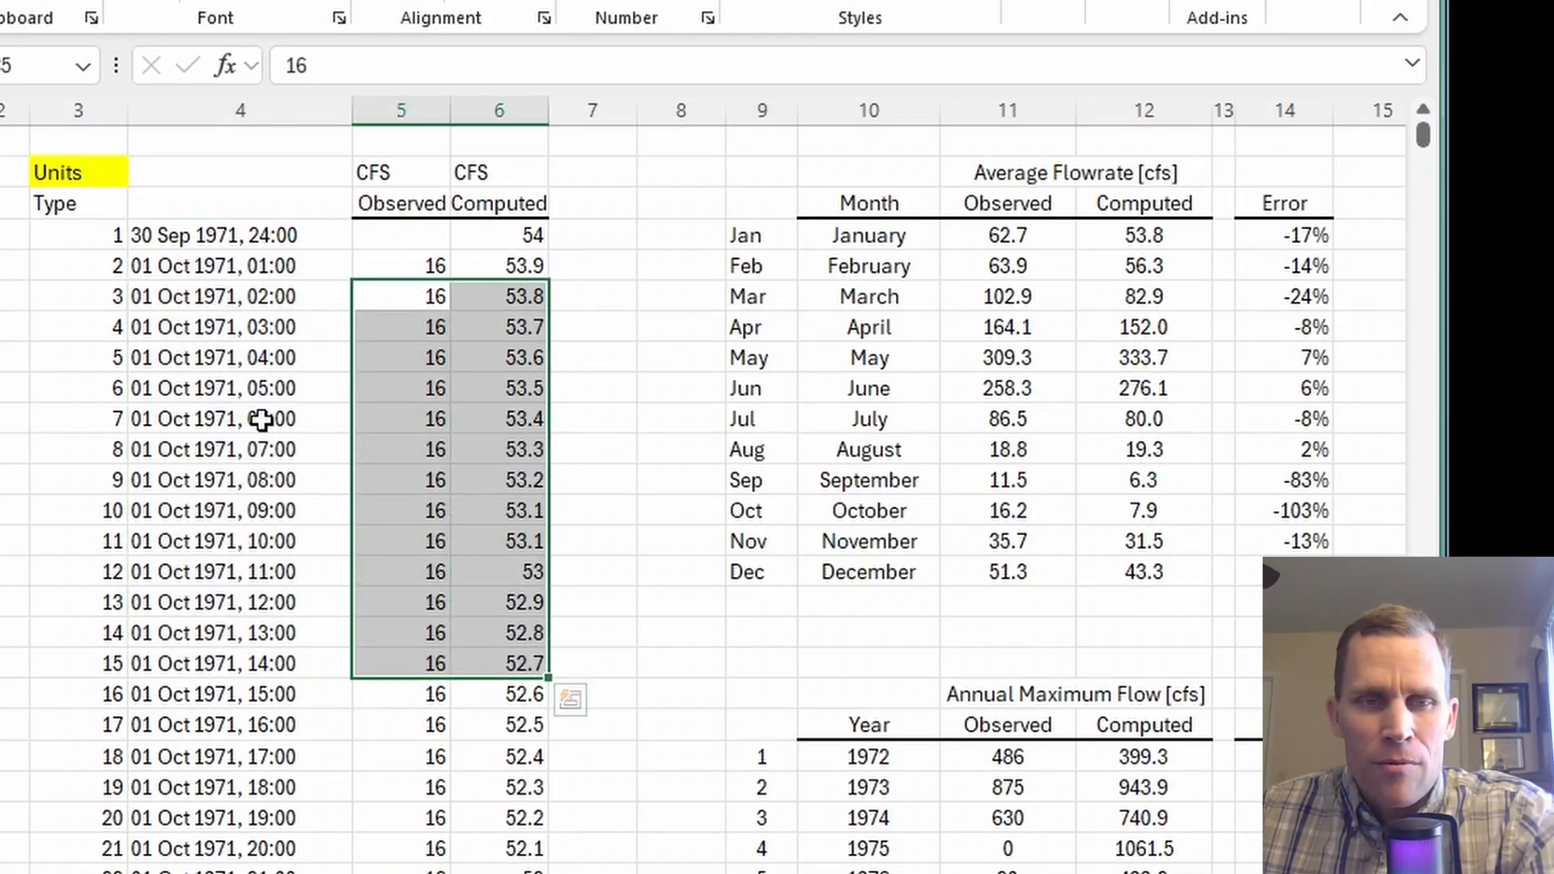
drag(209, 274, 216, 632)
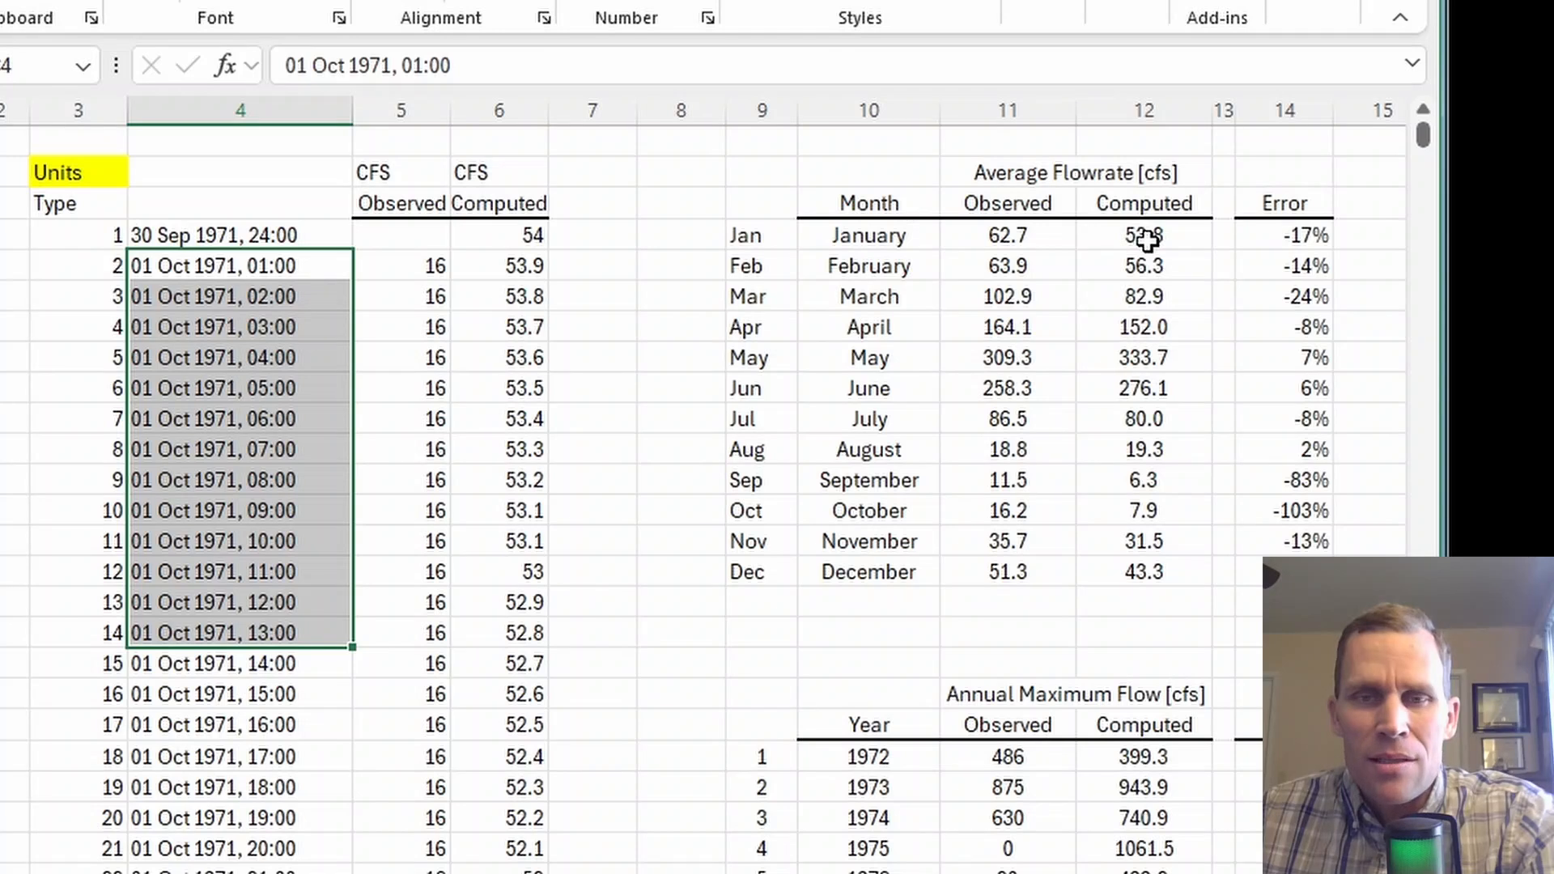
drag(503, 251, 506, 693)
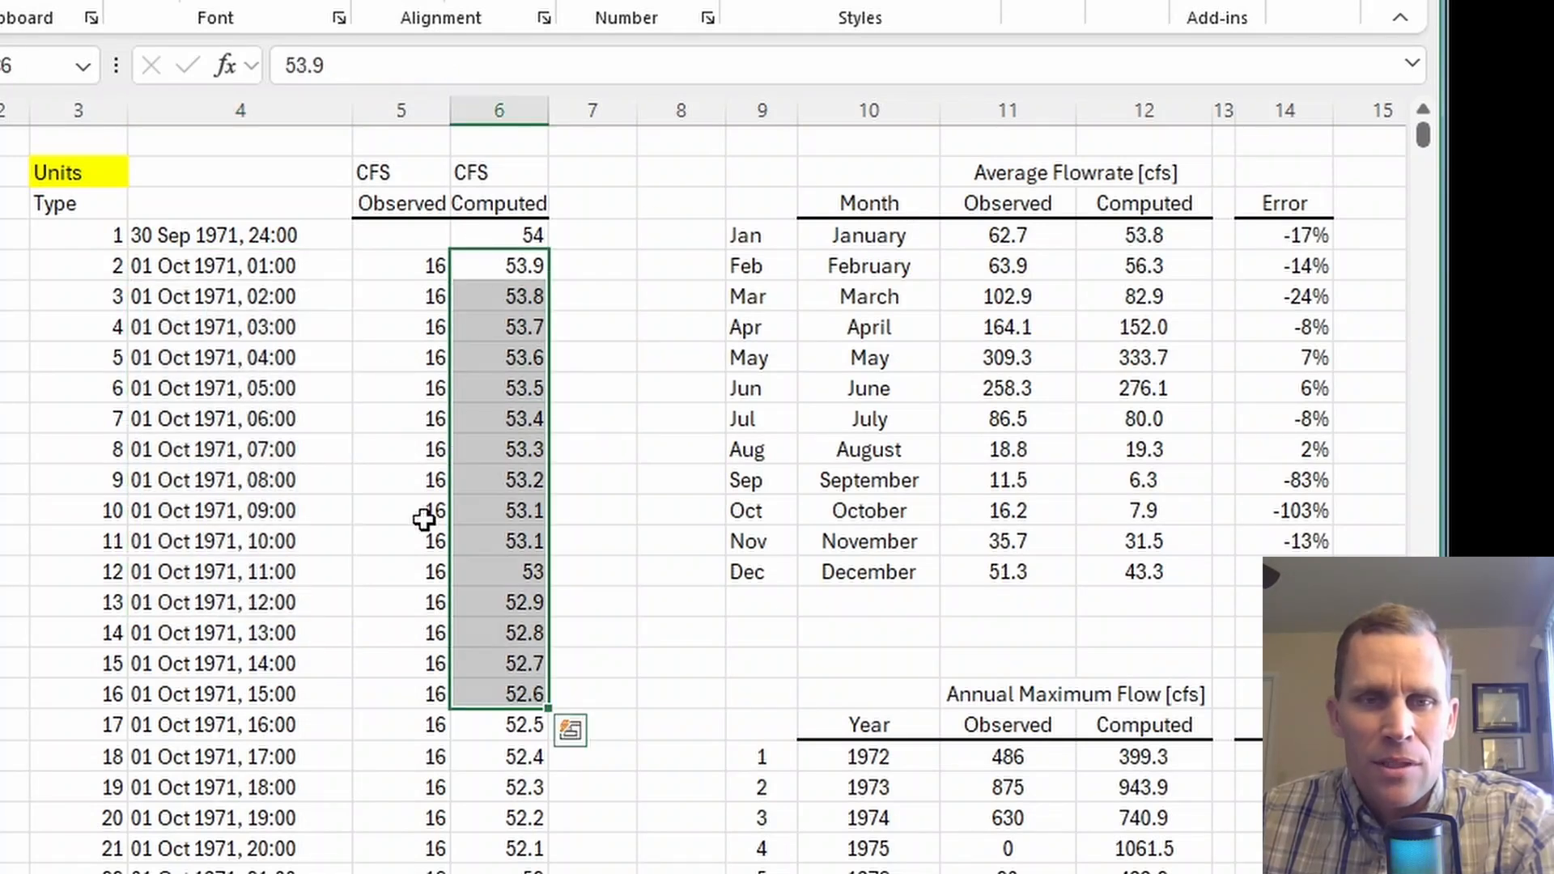
drag(392, 293, 405, 694)
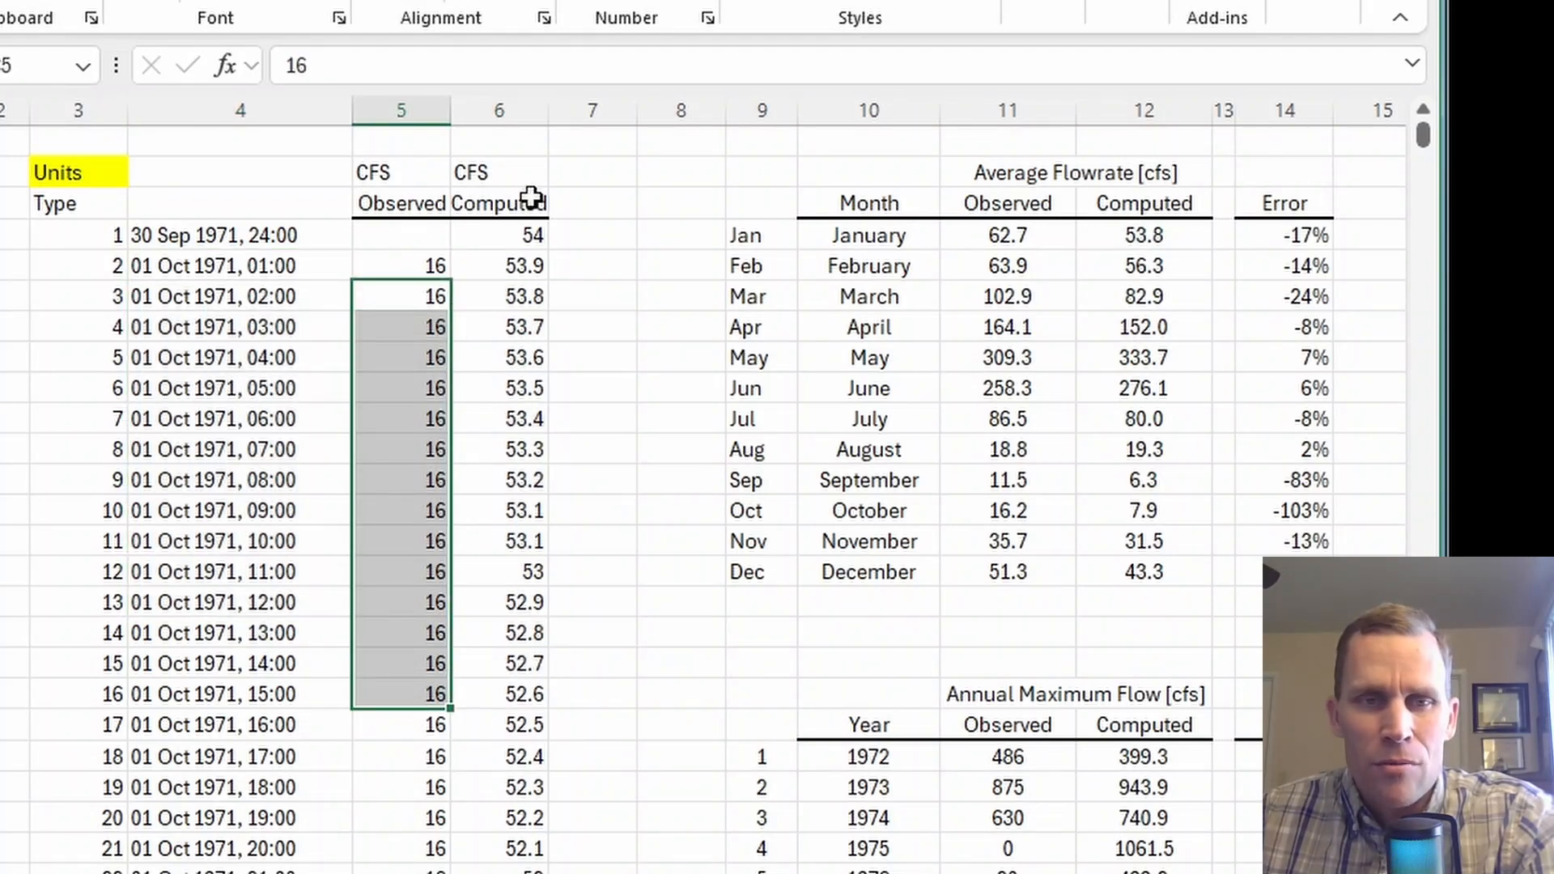
click(681, 172)
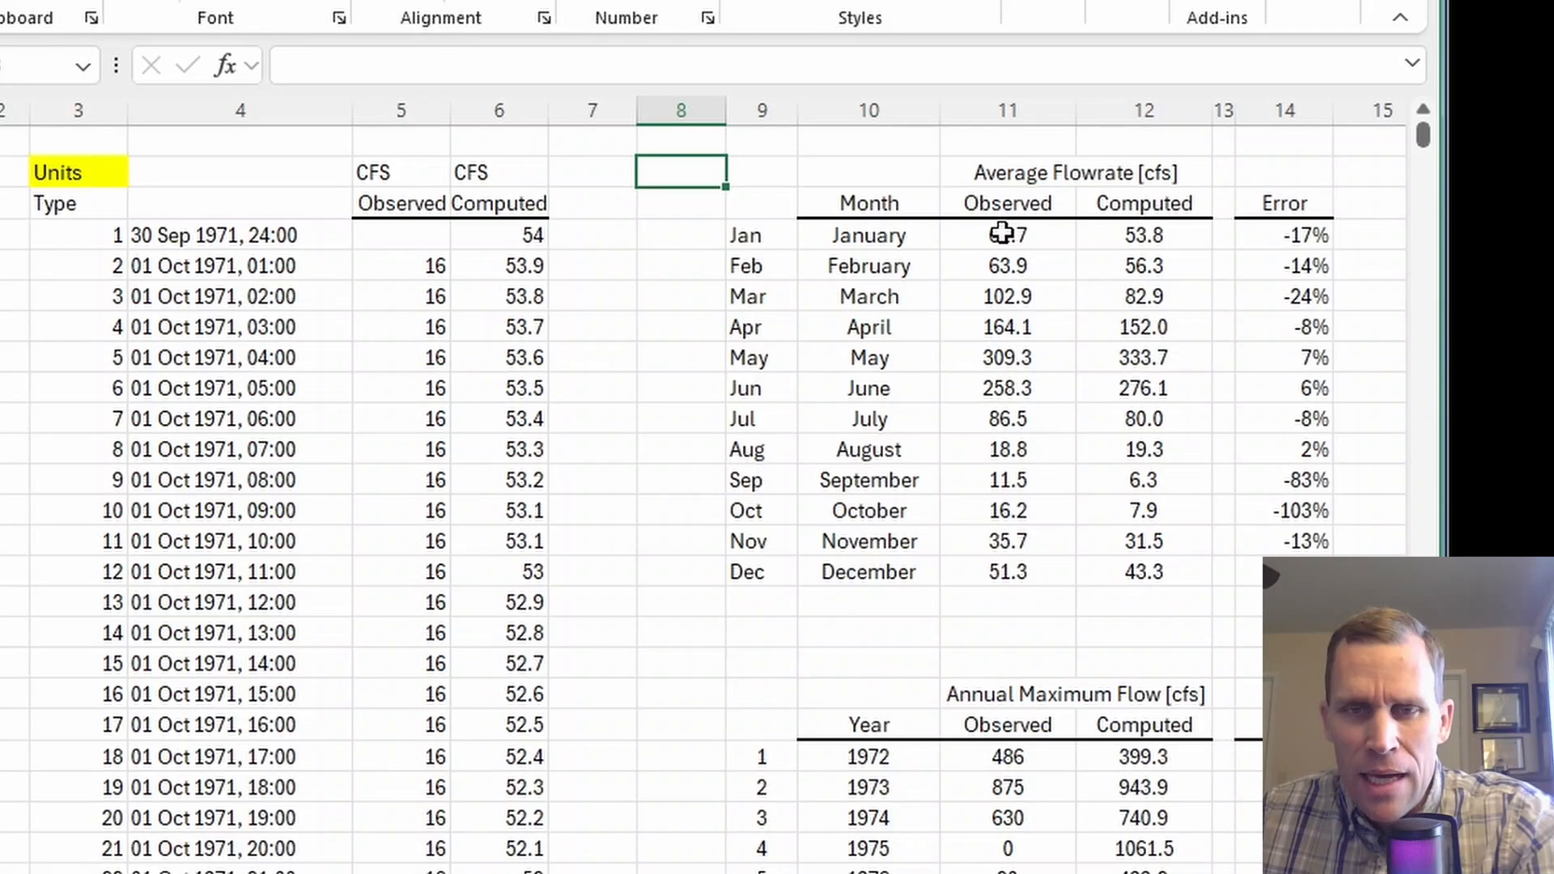
- Examine the AVERAGEIF formulas for January and February observed flow, including the R10C4:R350650C4 date range and the R10C[-6]:R350650C[-6] average range
click(1002, 234)
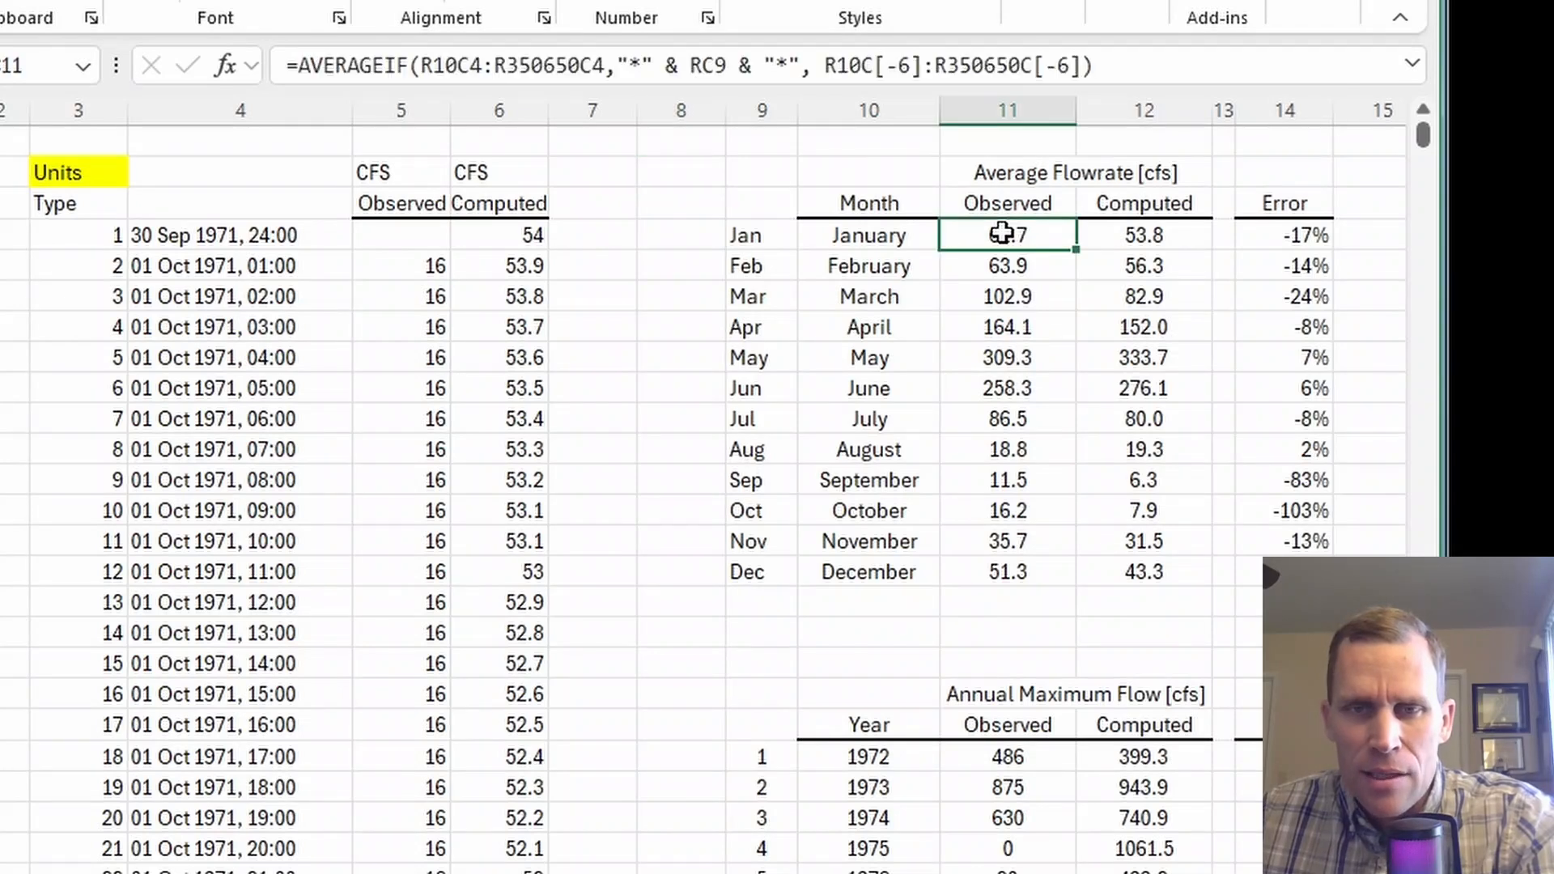
click(1146, 62)
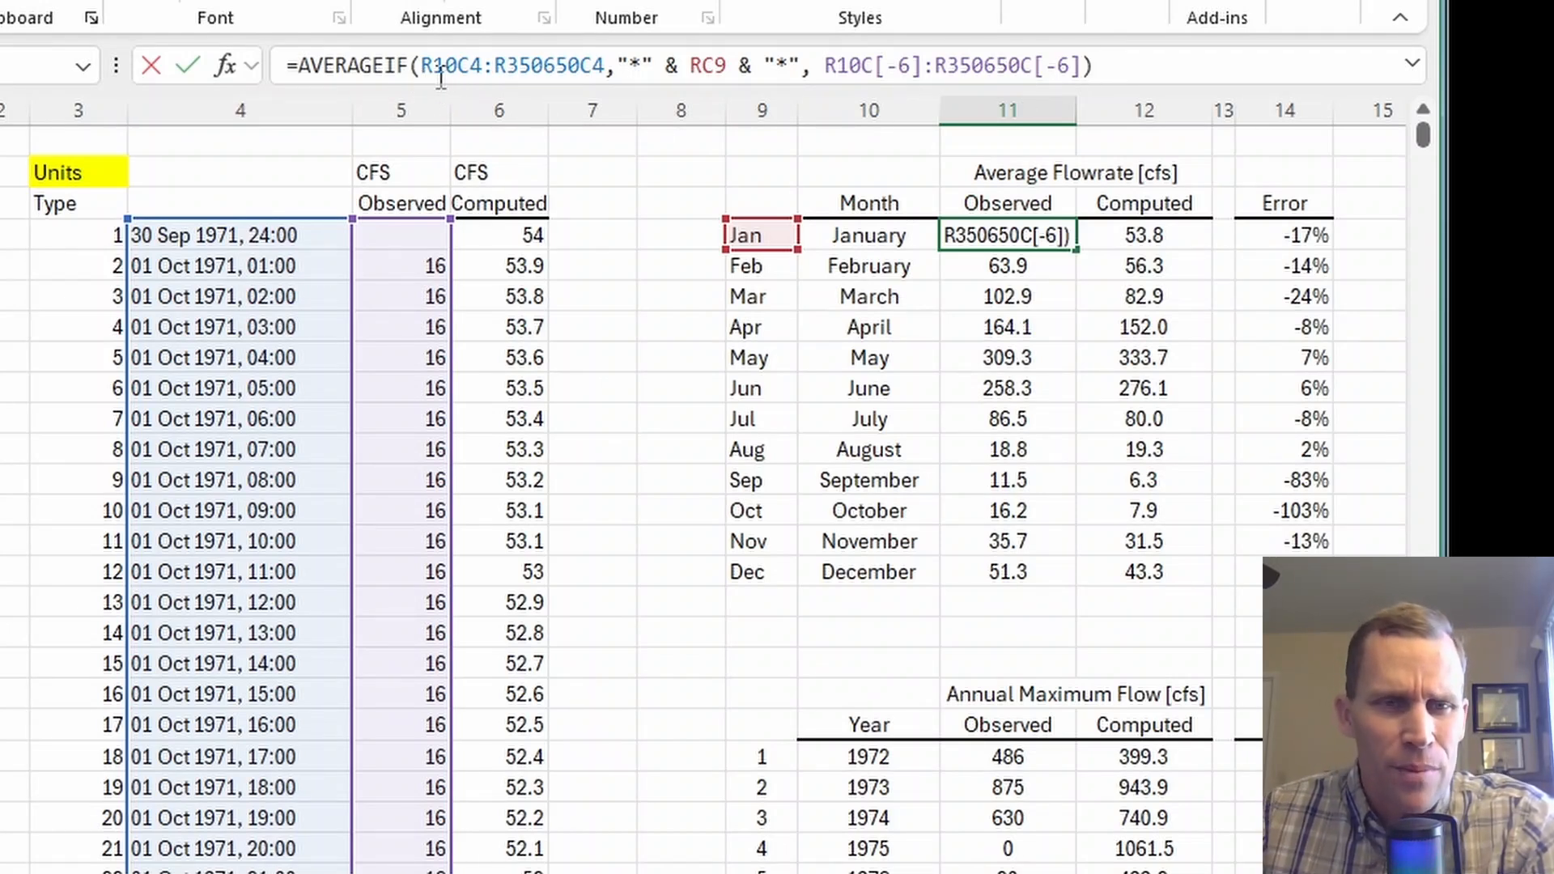
drag(300, 65, 586, 73)
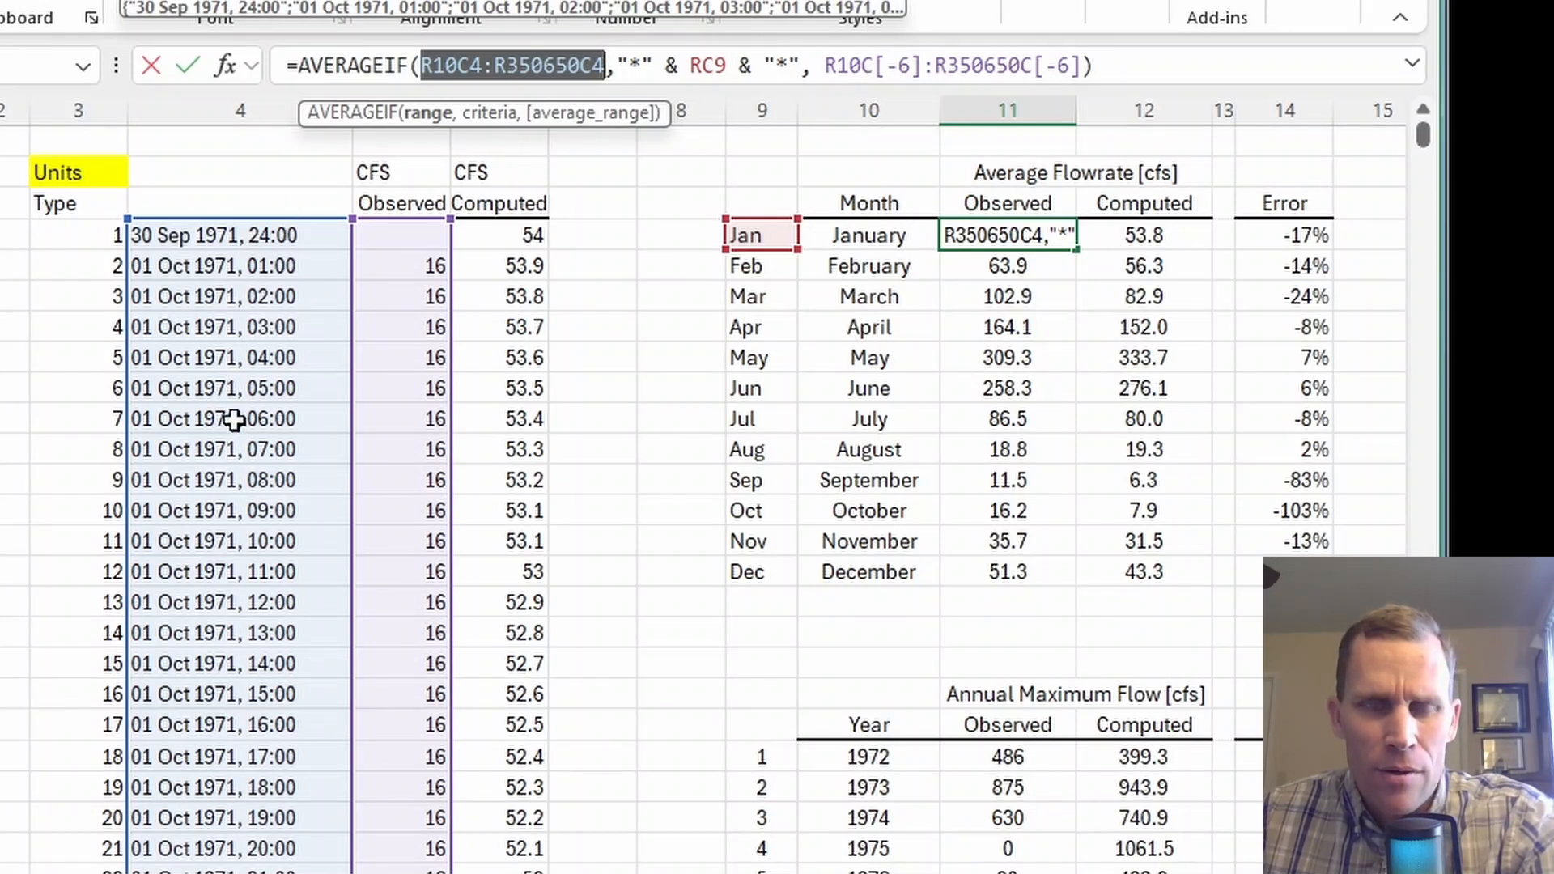
click(617, 81)
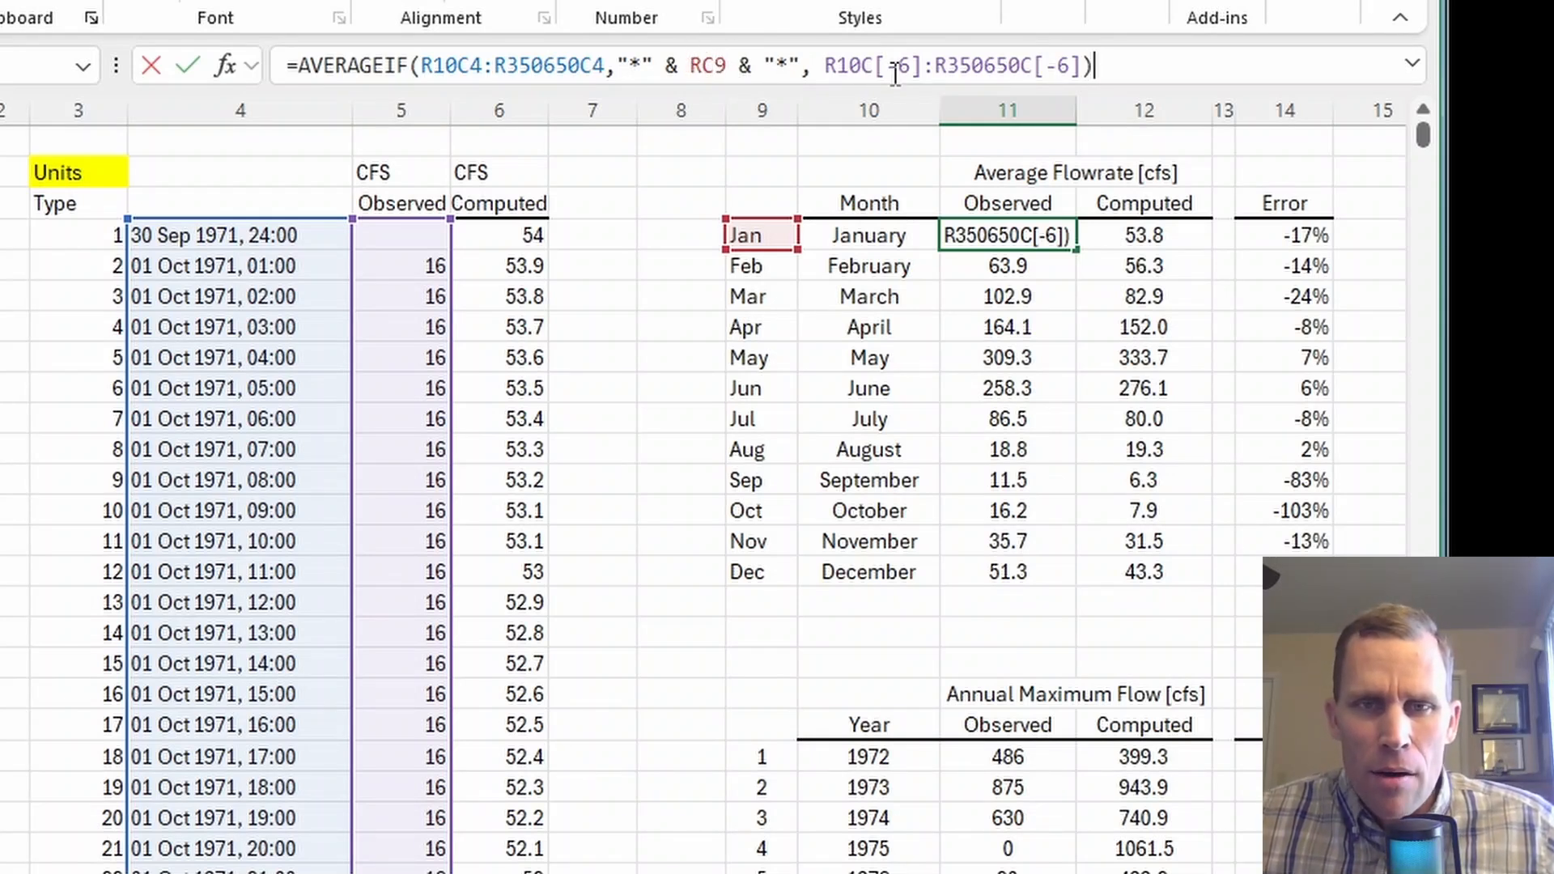
drag(826, 63, 1082, 65)
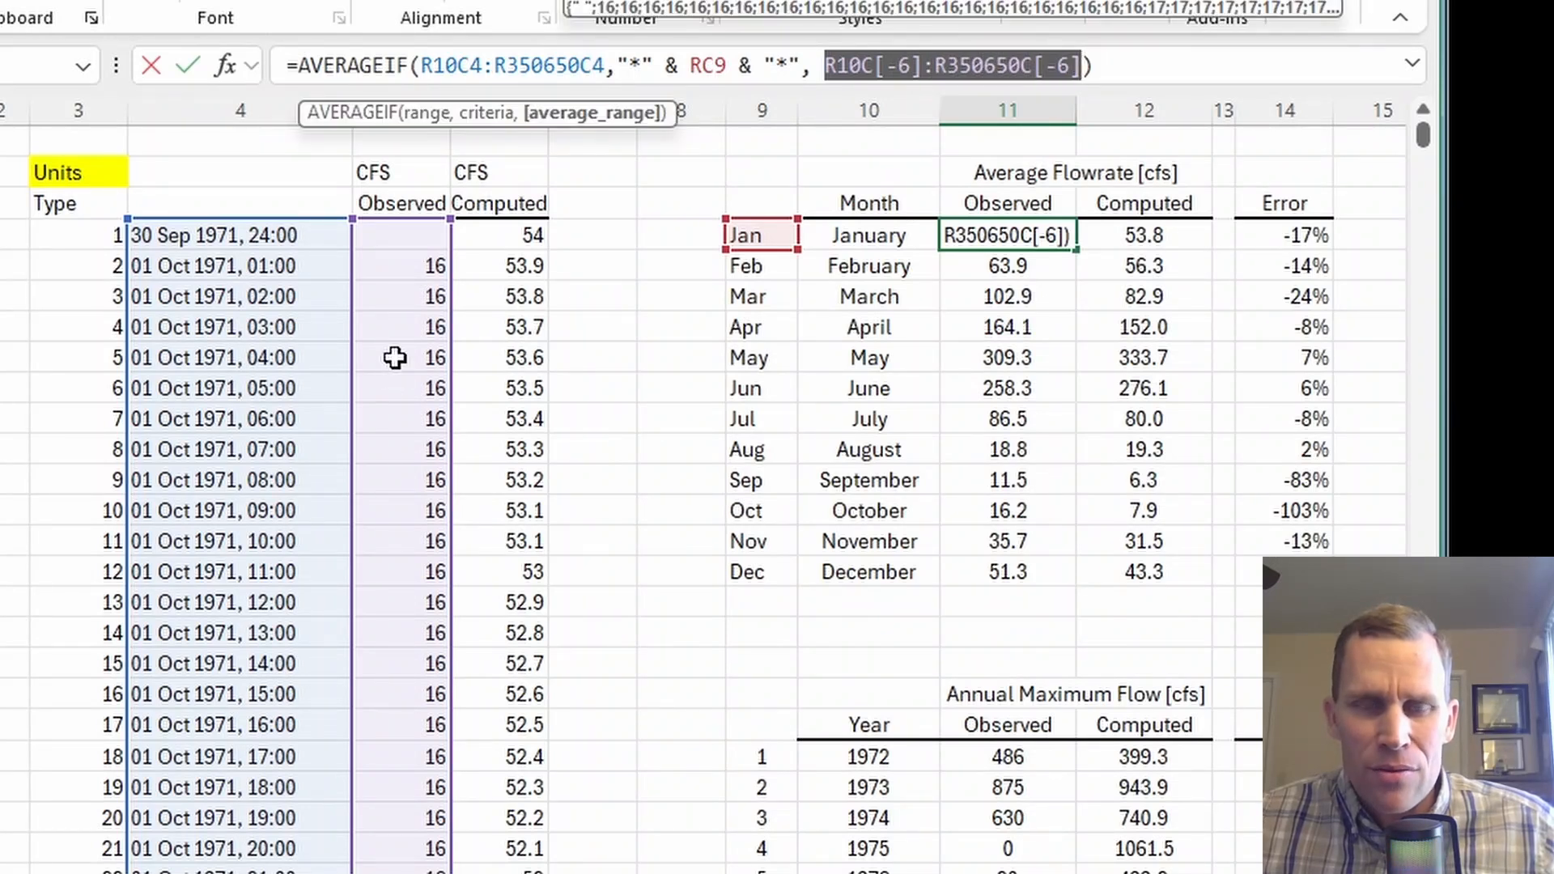
key(Tab)
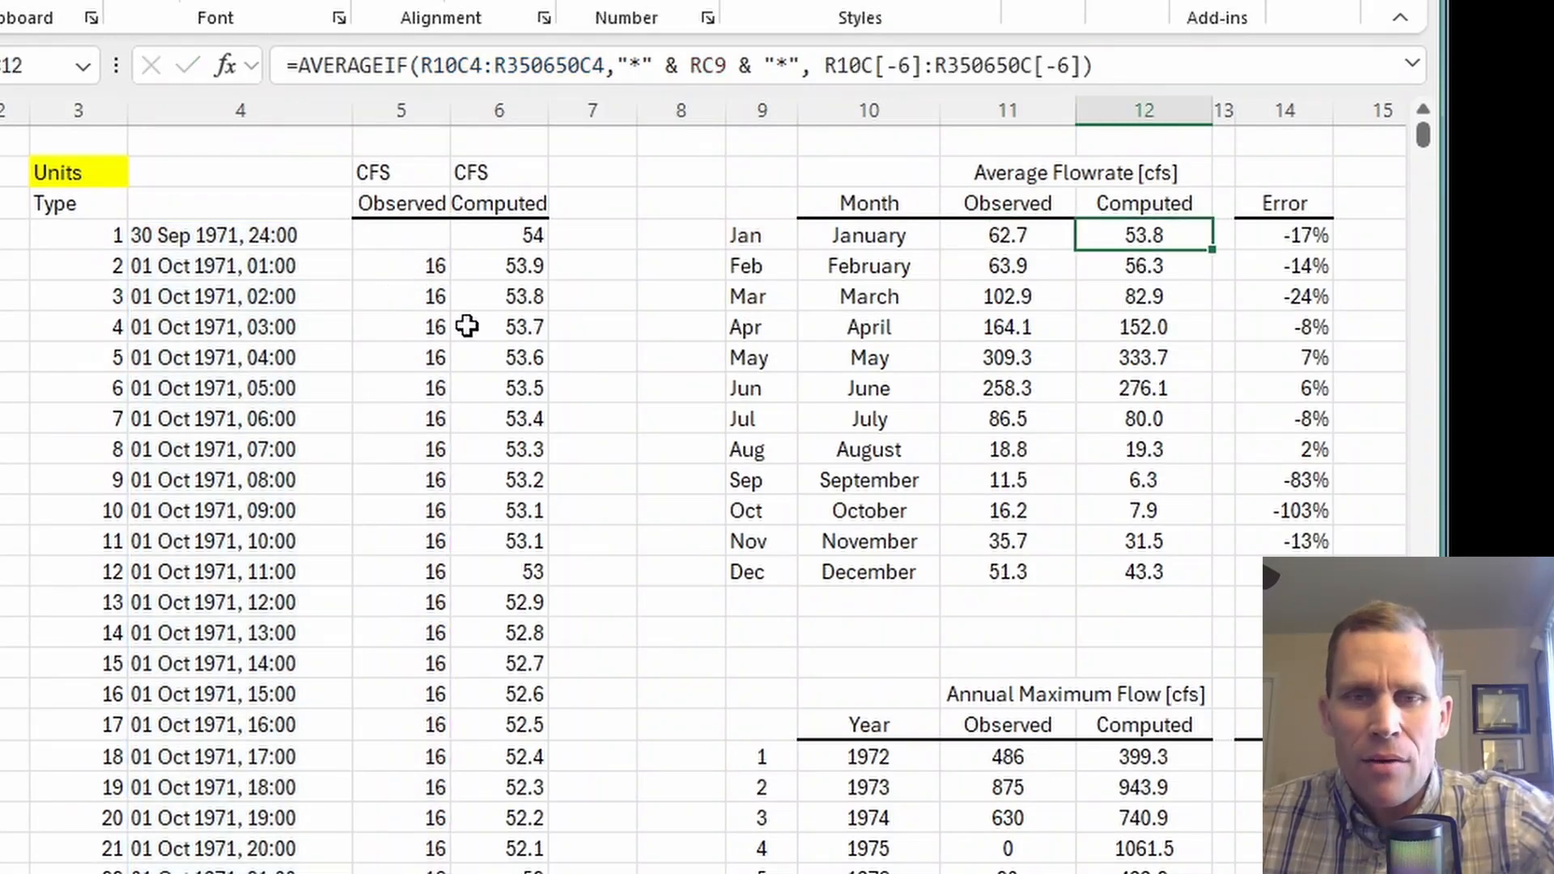
click(1043, 264)
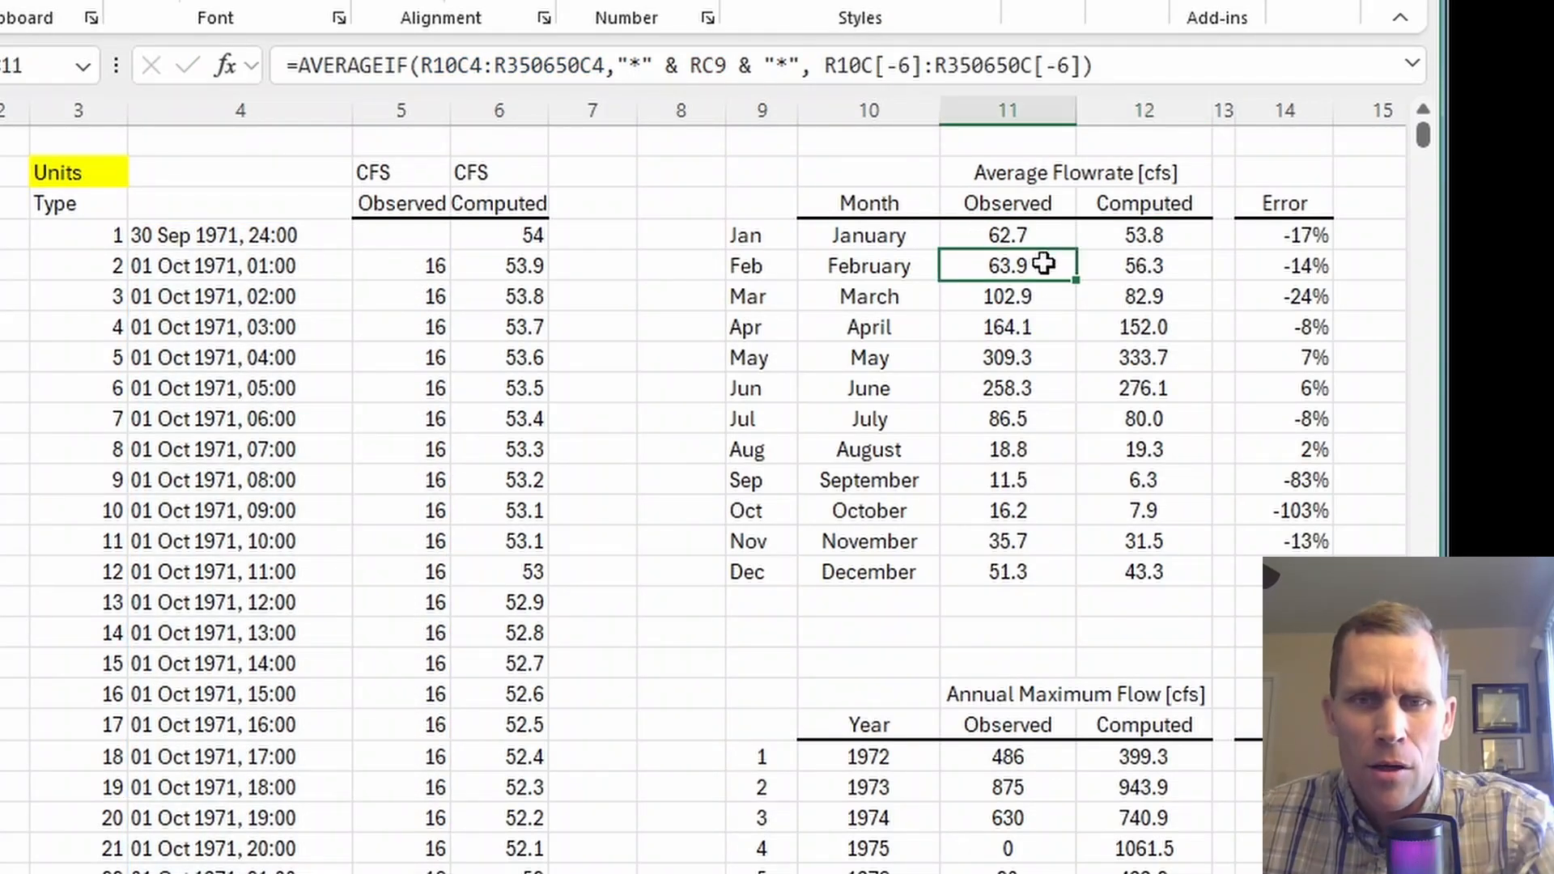
click(1126, 68)
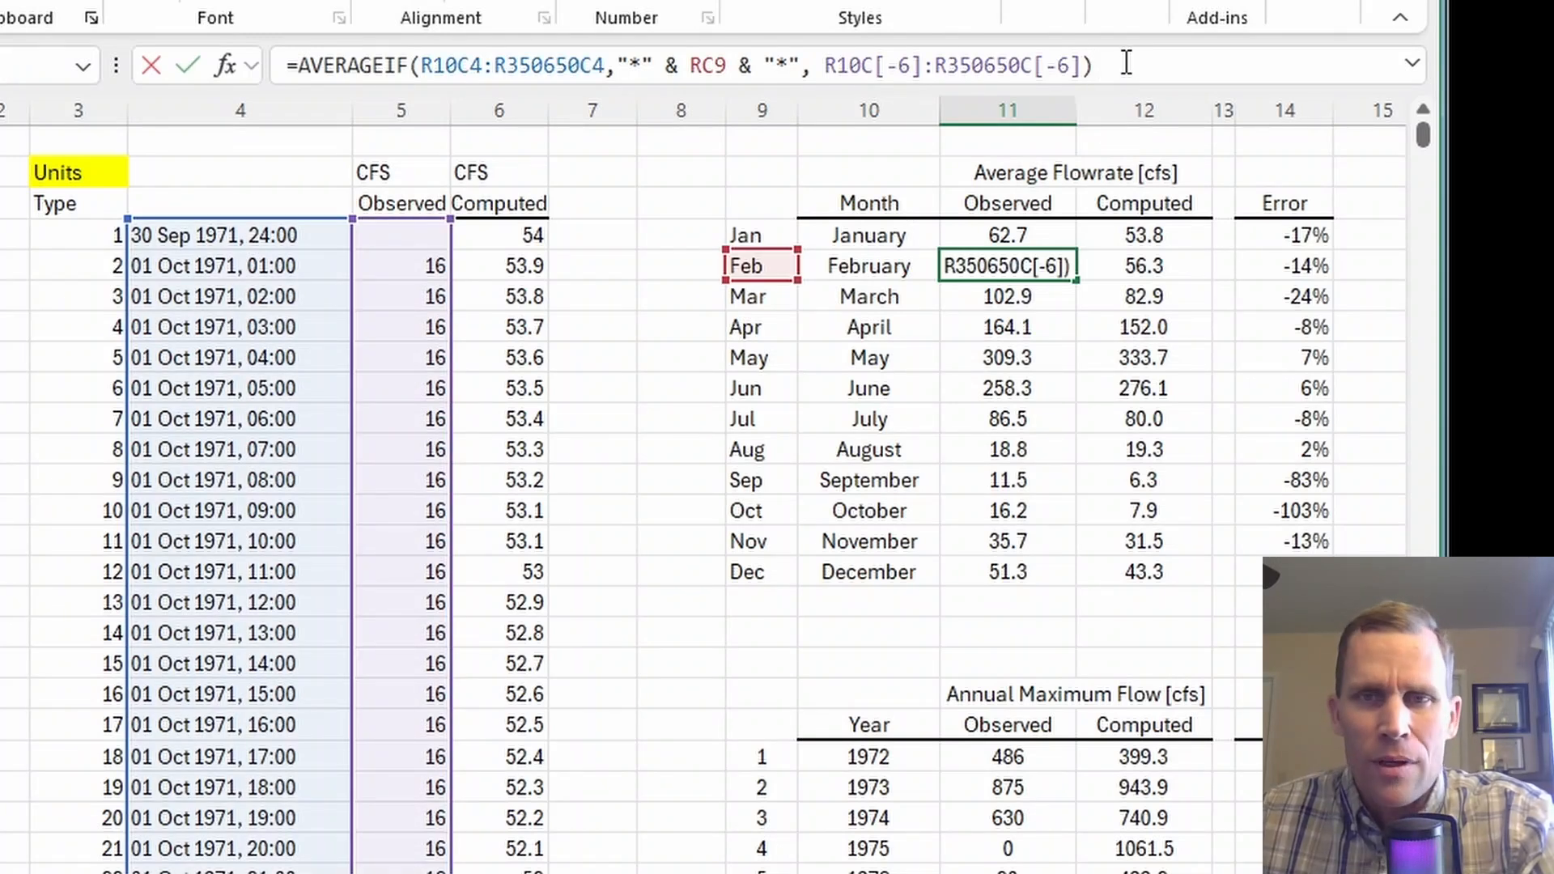
key(Escape)
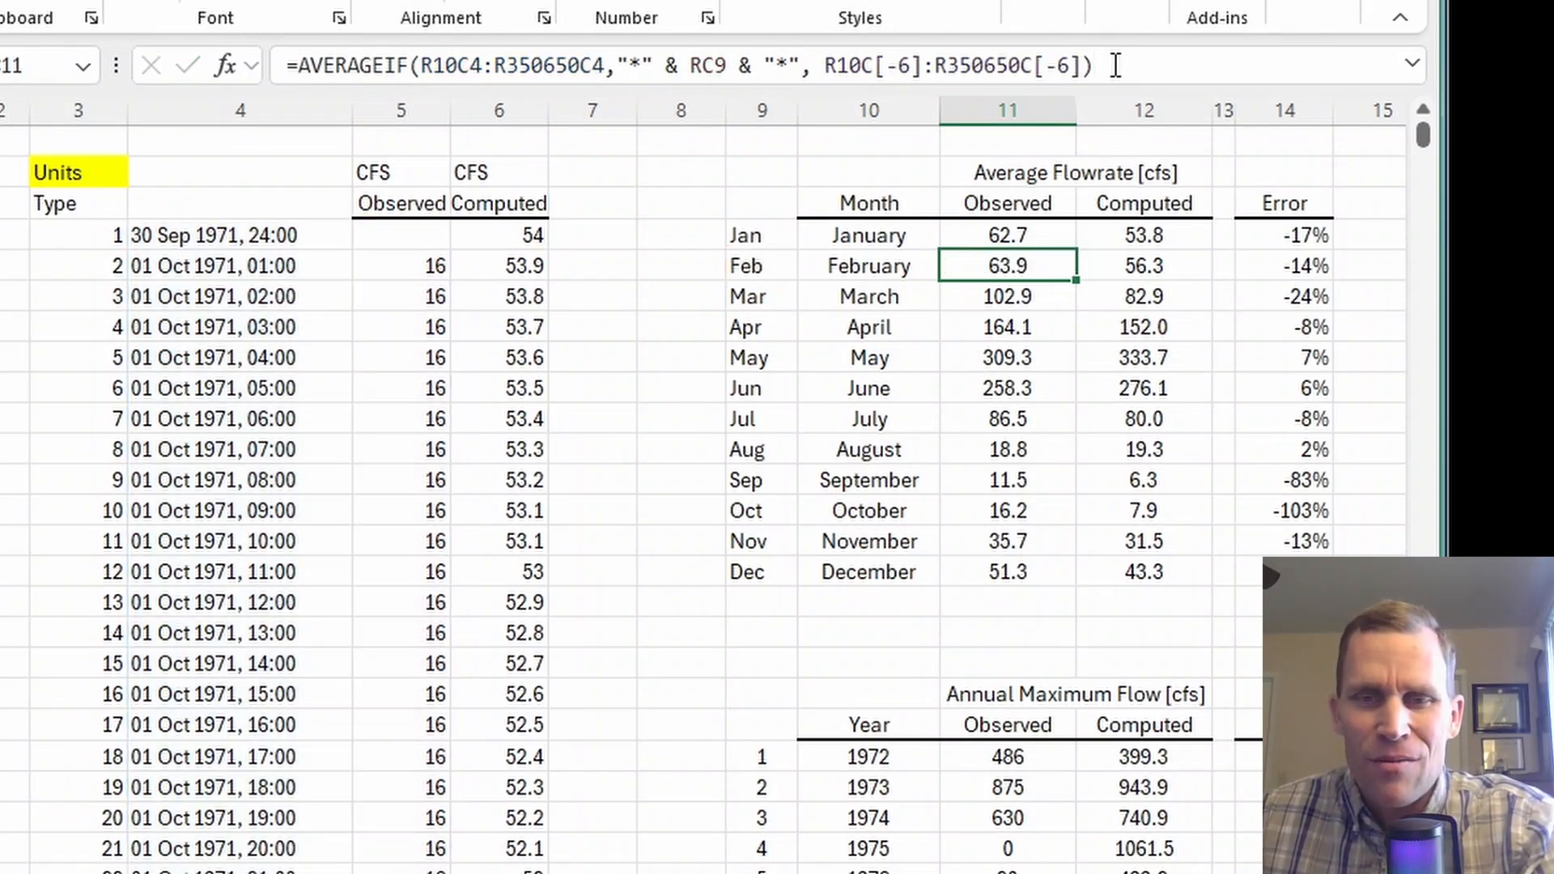
- Review the January to December observed and computed average flowrates together with their error percentages
drag(1026, 235, 1131, 576)
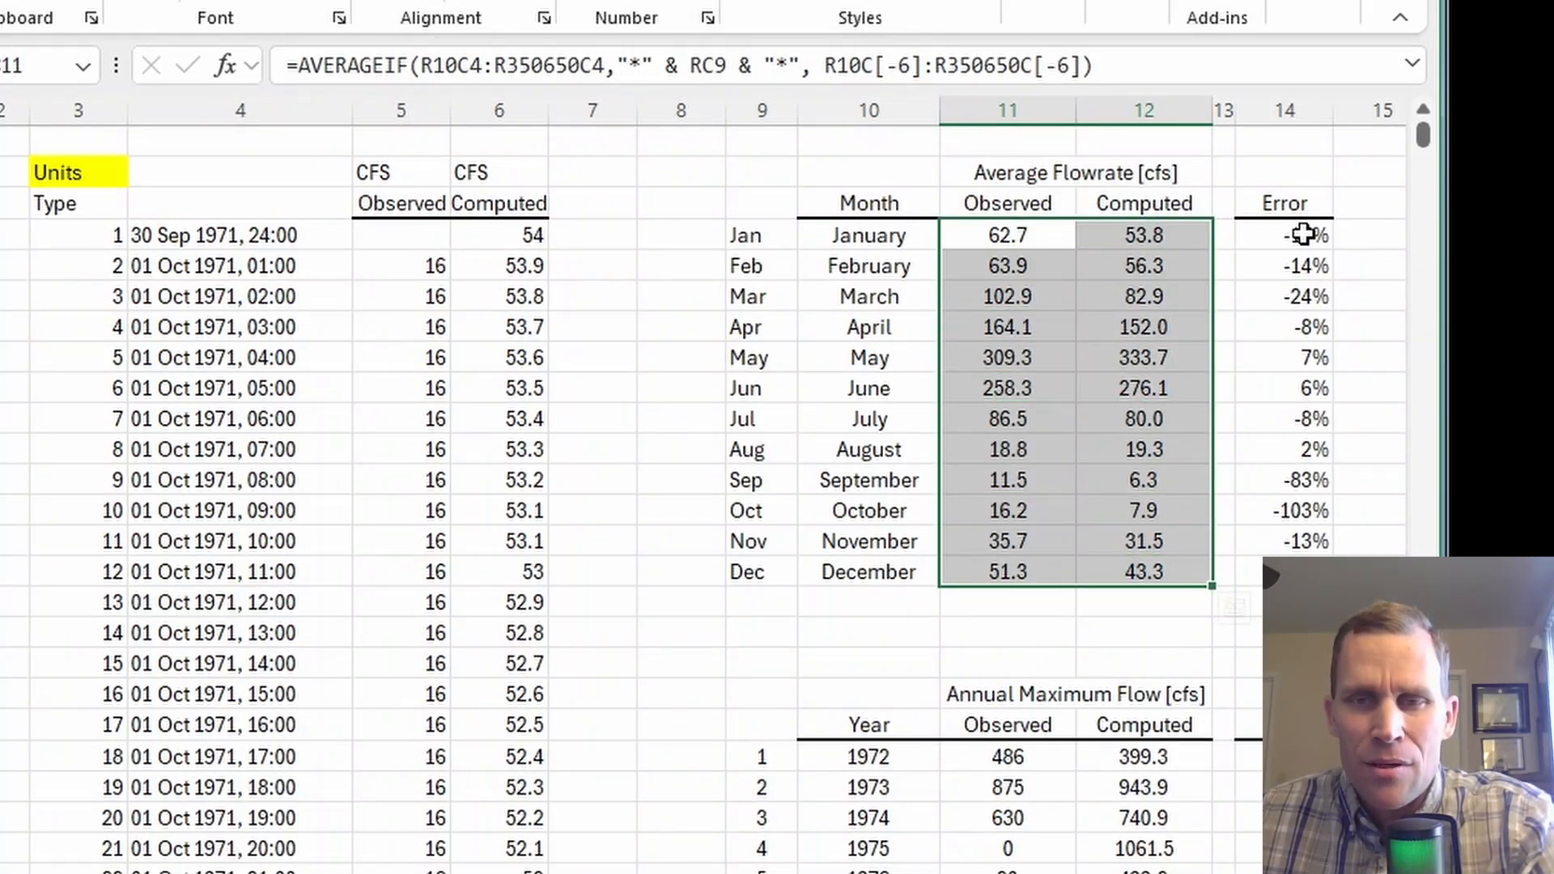
drag(1283, 240, 1295, 565)
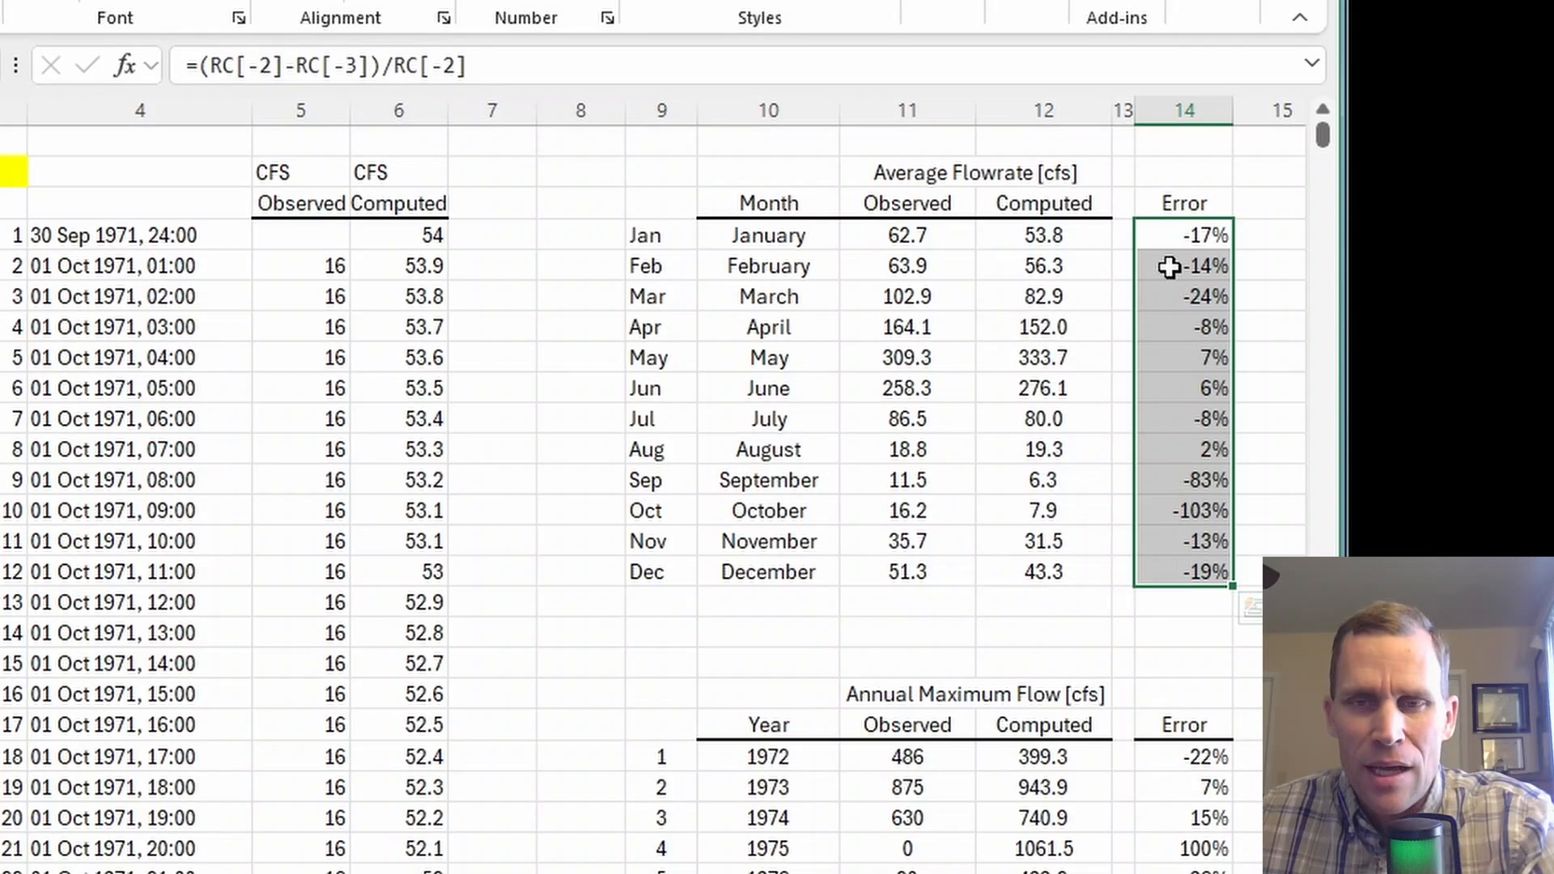
click(1169, 172)
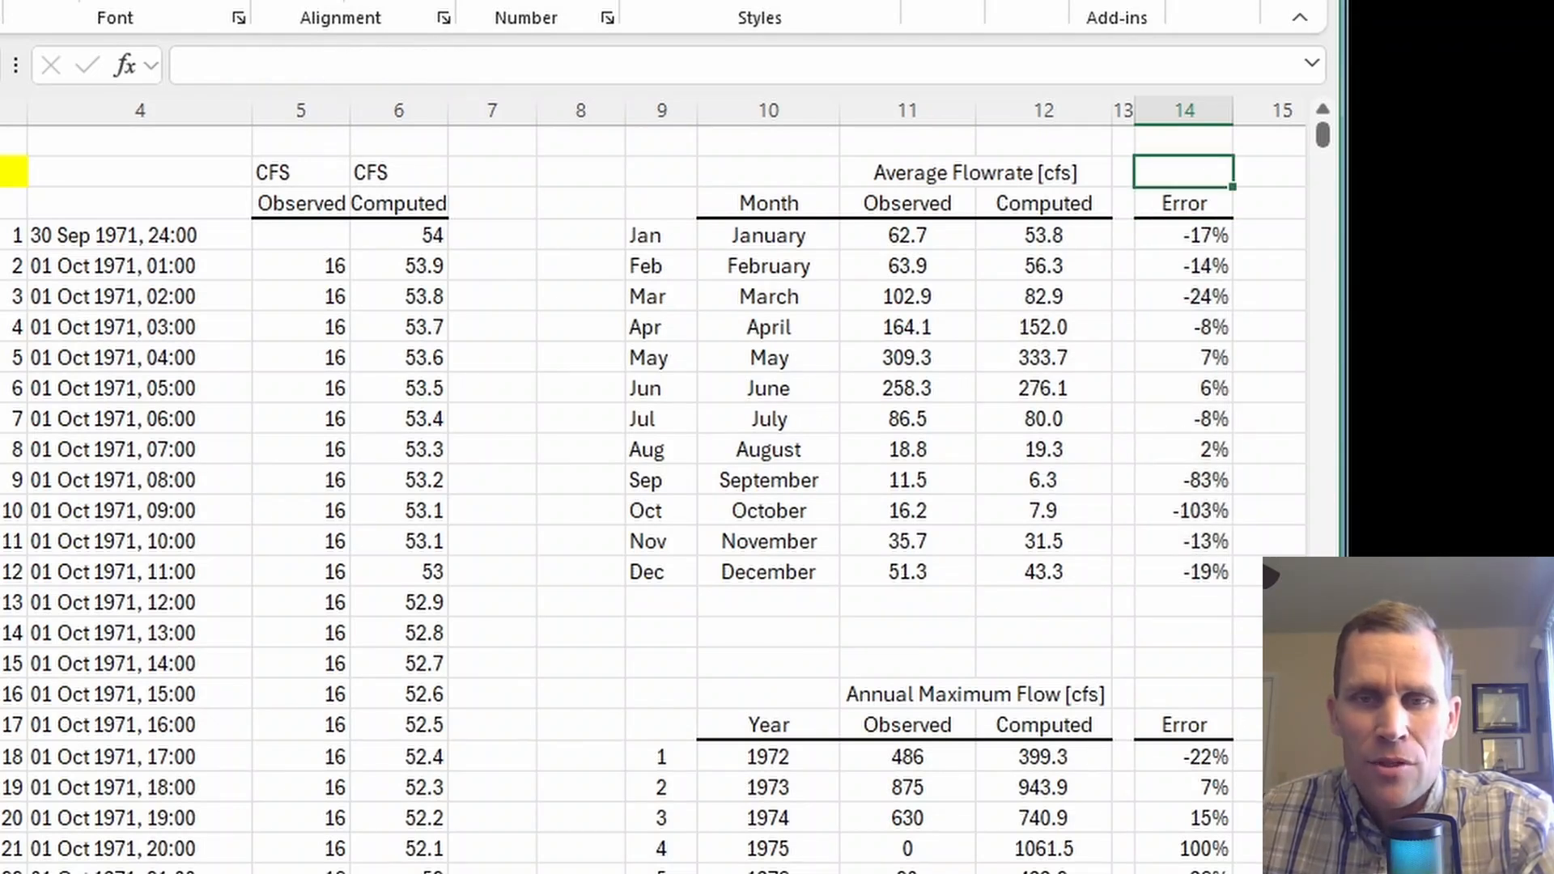
- Insert a 2-D line chart with markers from the January to December observed and computed averages, and place it beside the Error column
scroll(647, 486, right, 5)
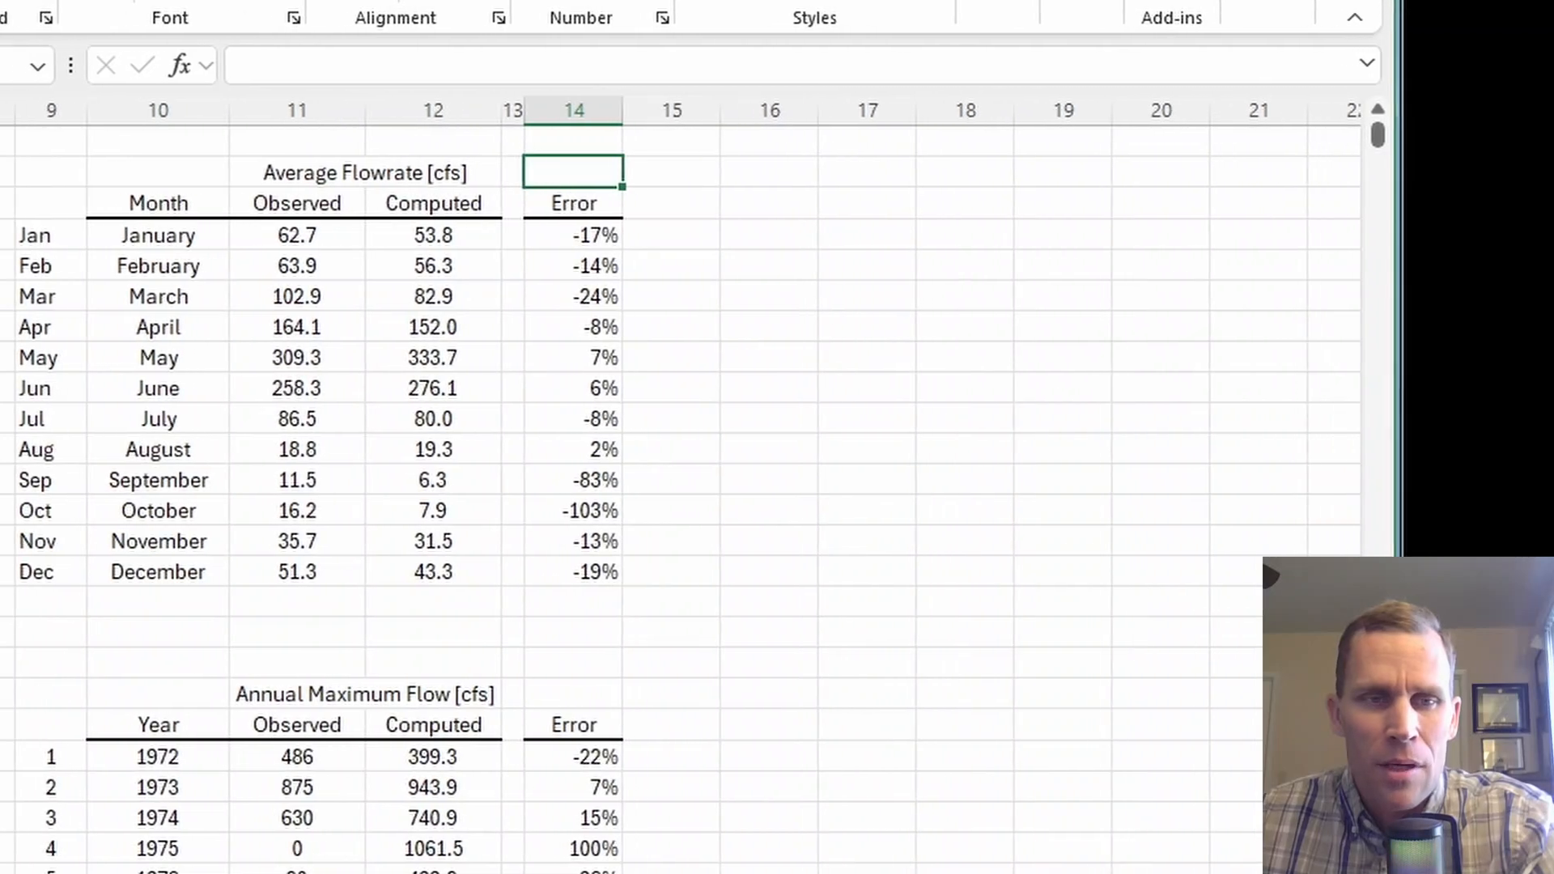
drag(293, 236, 451, 563)
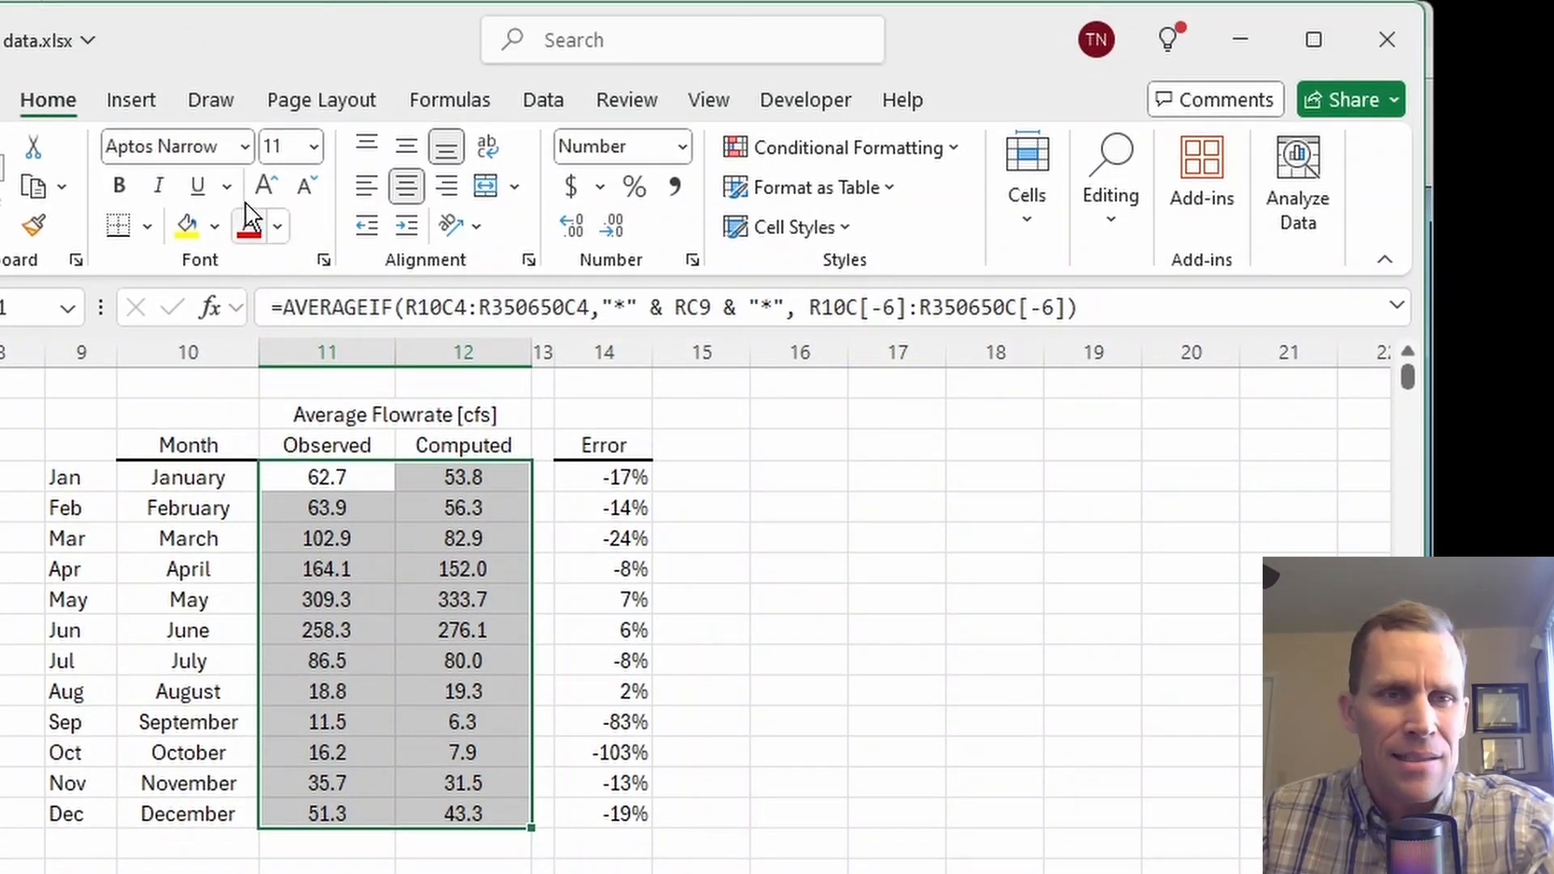
click(130, 99)
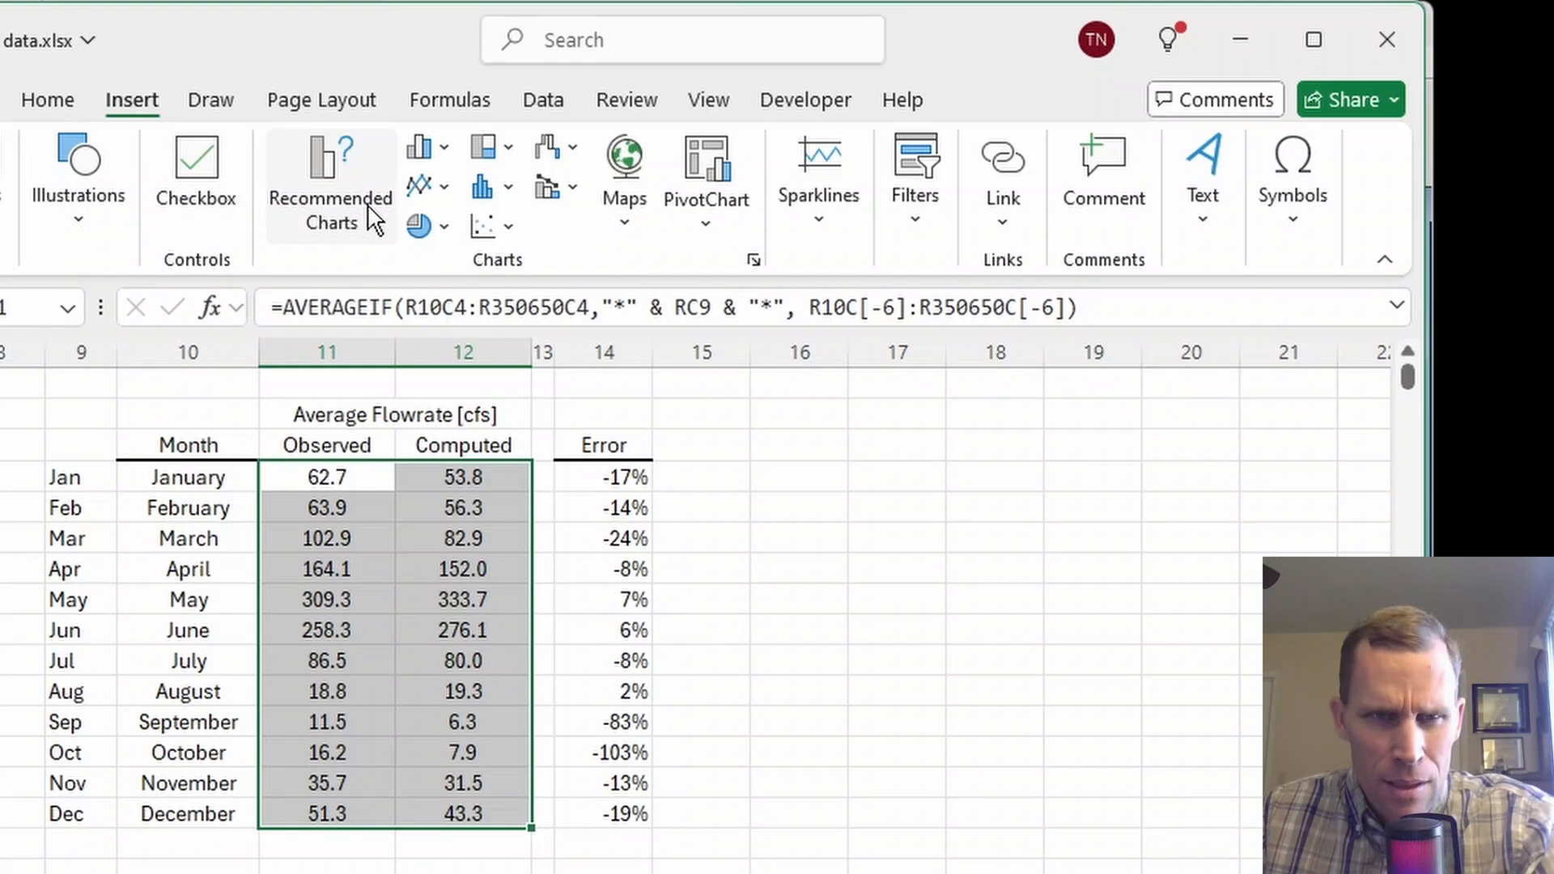
click(445, 186)
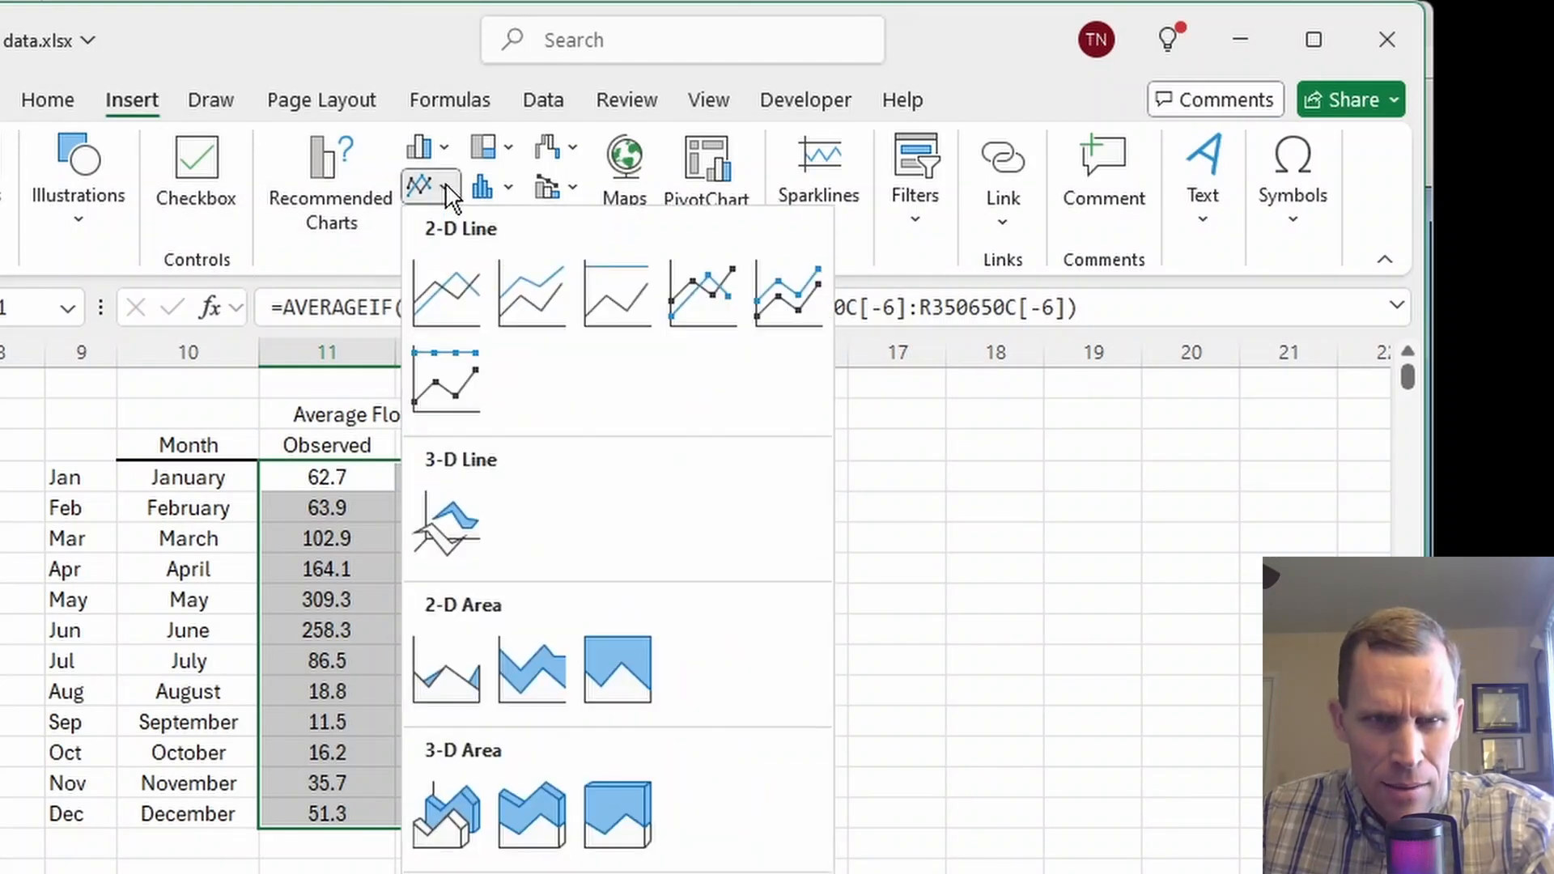
click(701, 295)
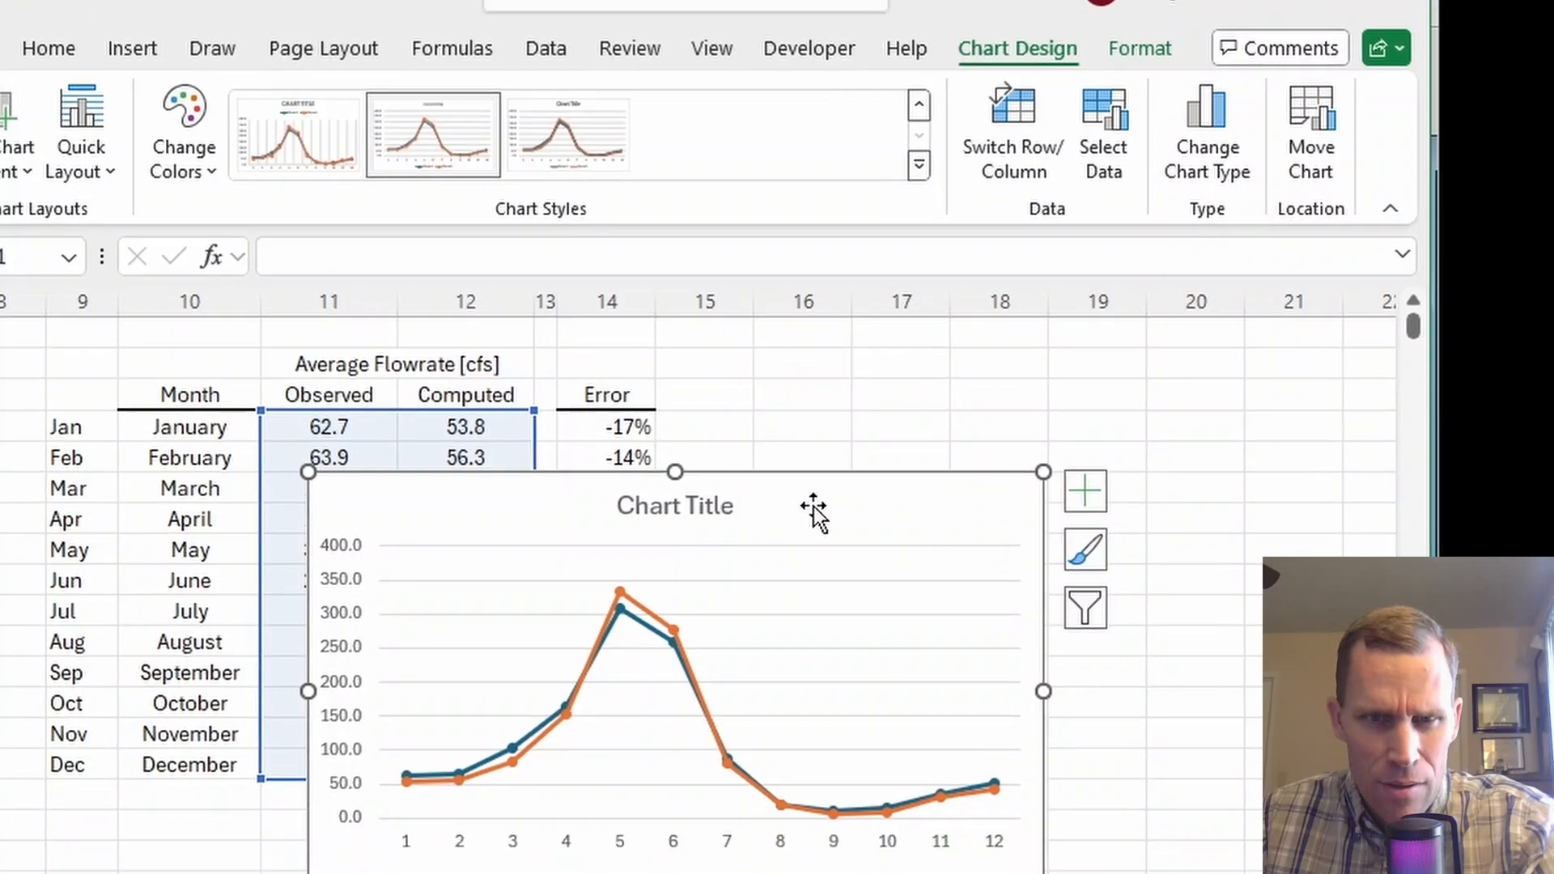
drag(812, 565, 1202, 479)
drag(1232, 159, 1218, 150)
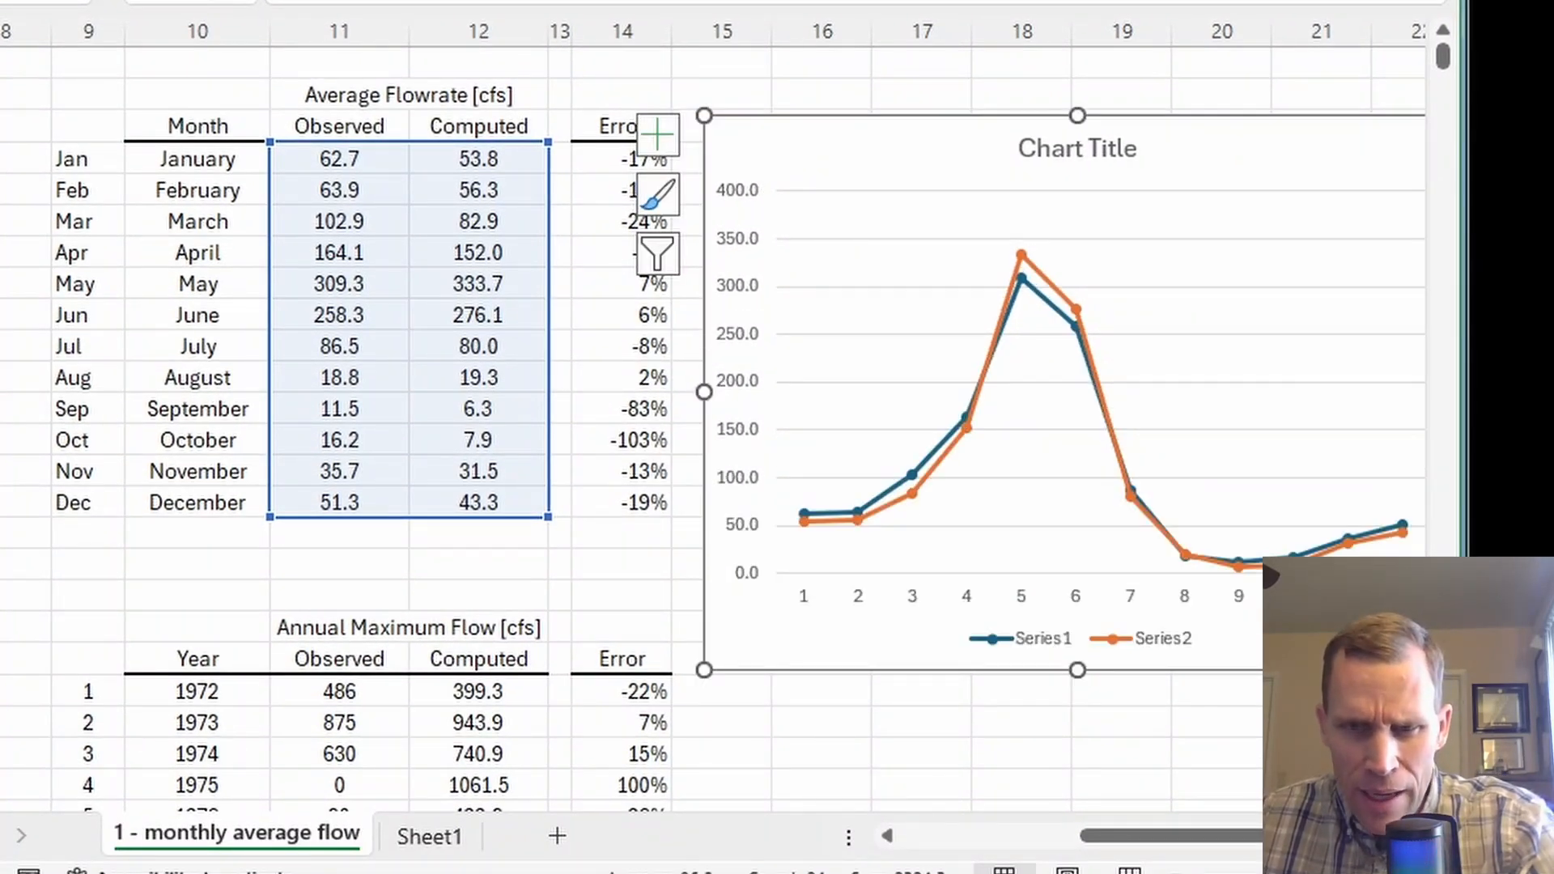
scroll(712, 433, right, 1)
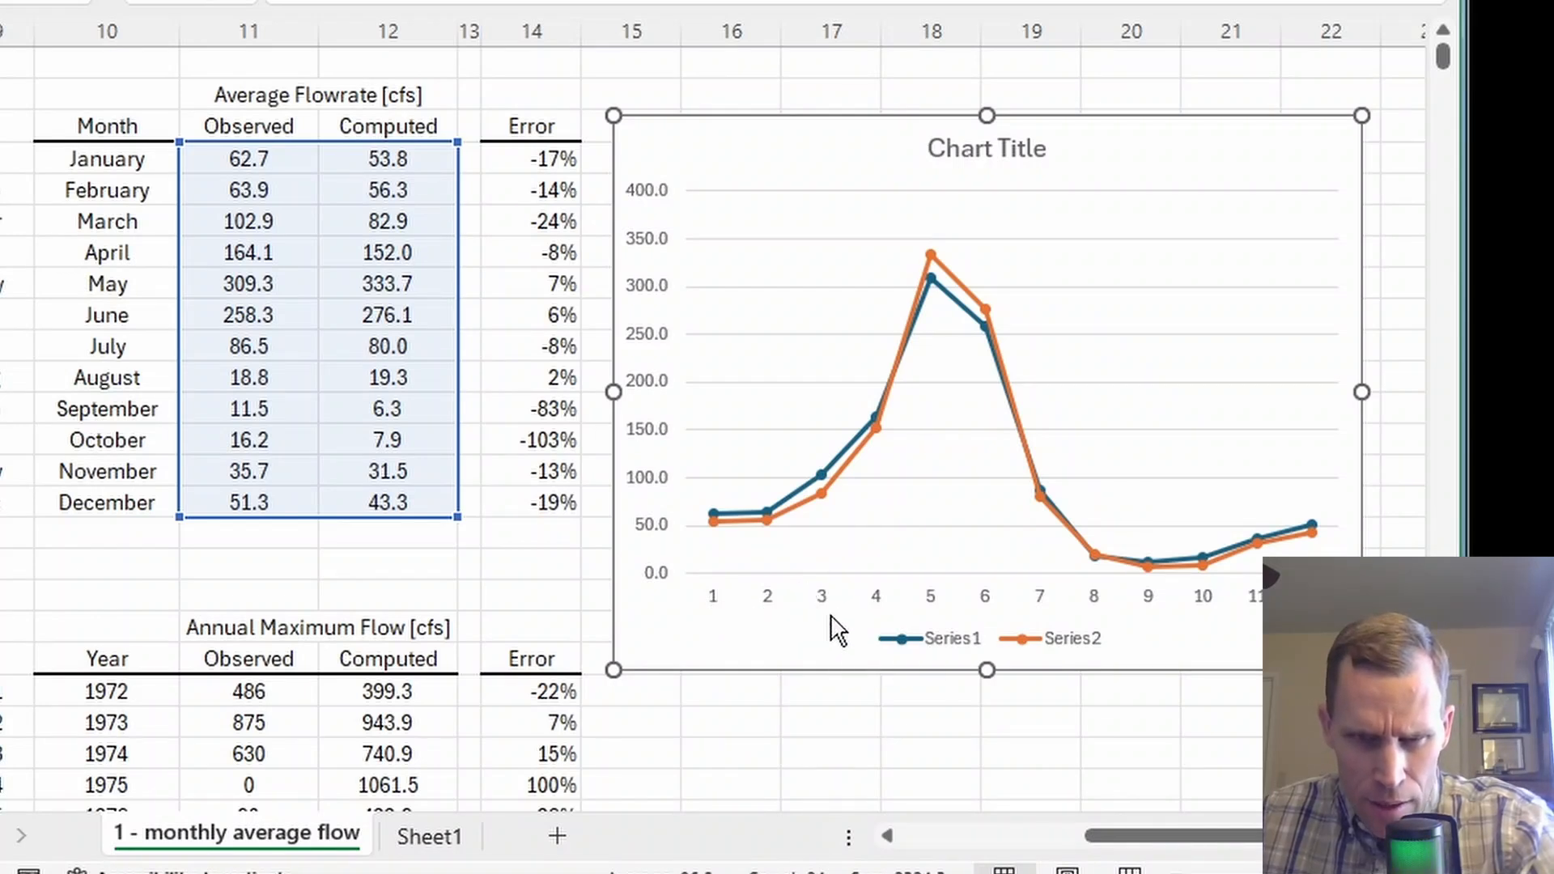
- Check the new chart's legend and compare the chart with the HEC-HMS tutorial's monthly average flow plot in the browser
key(Escape)
click(926, 636)
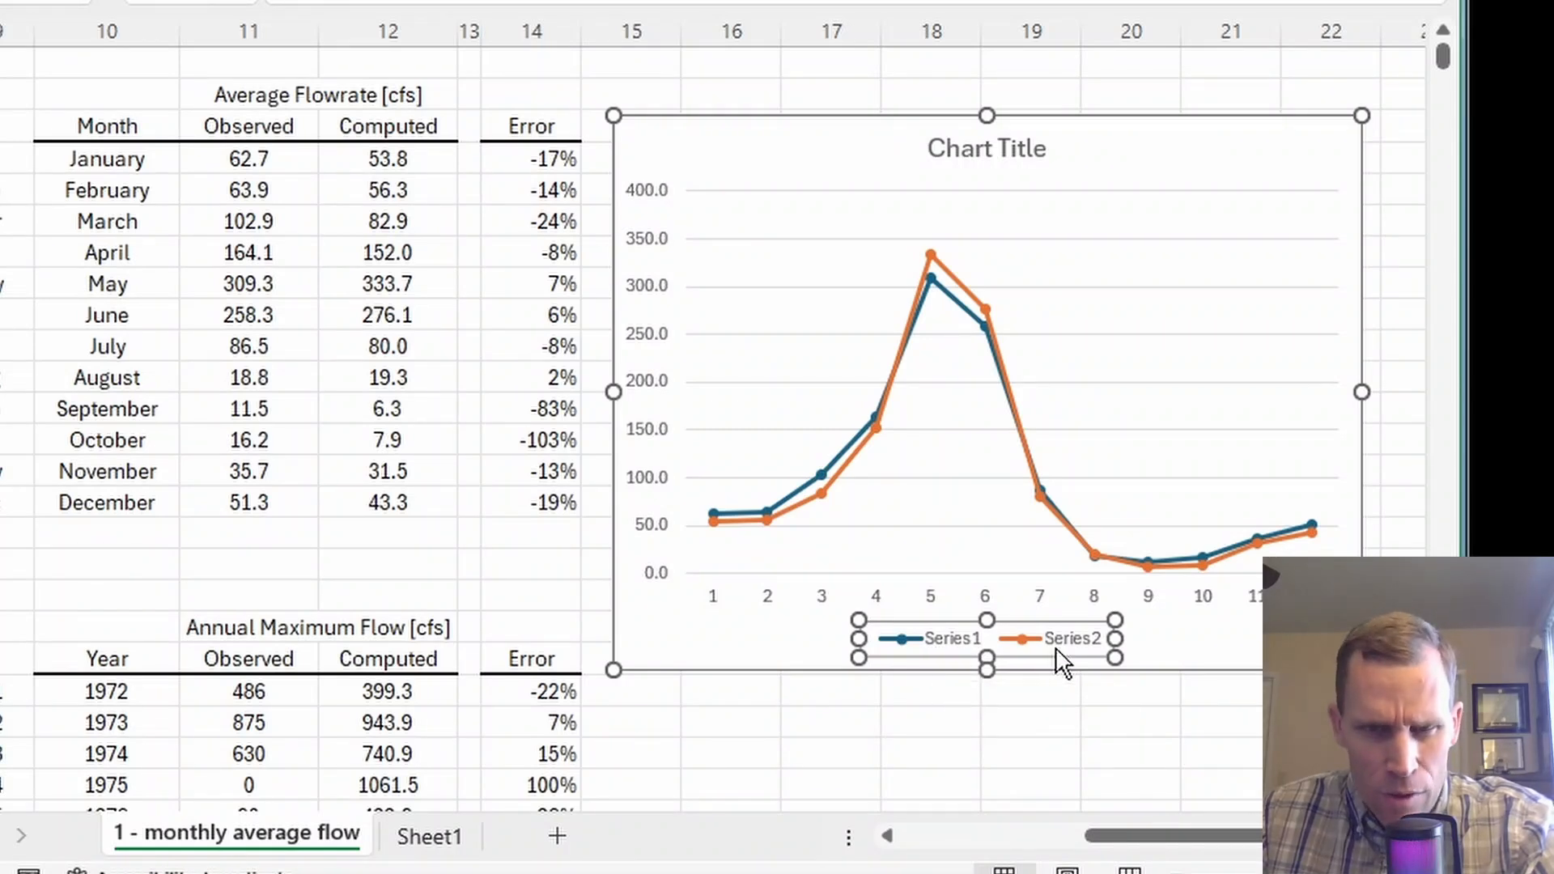
click(1110, 718)
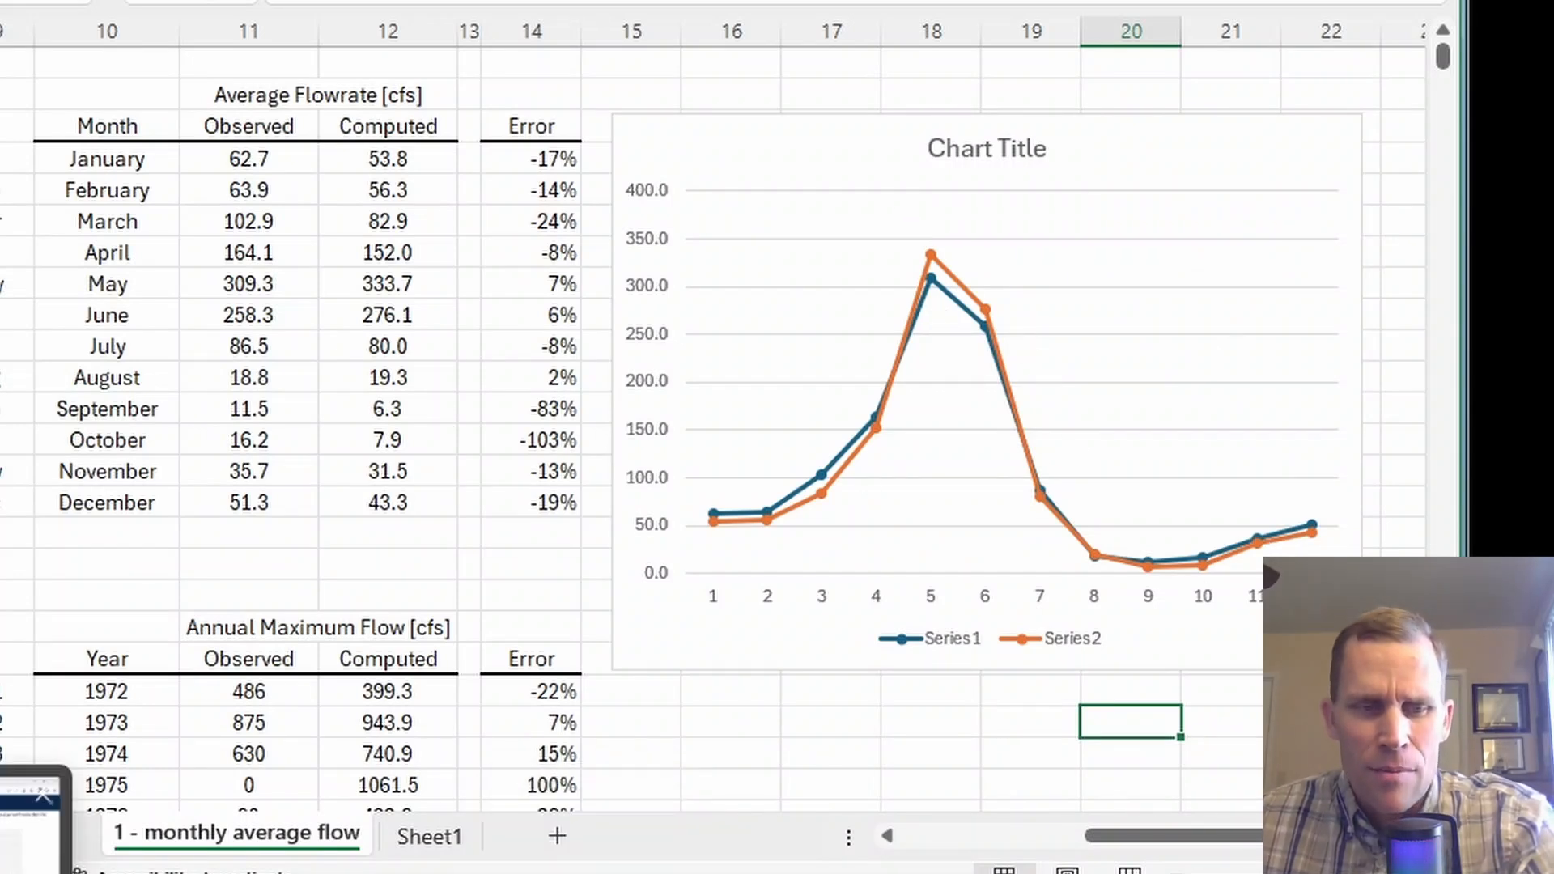
click(567, 866)
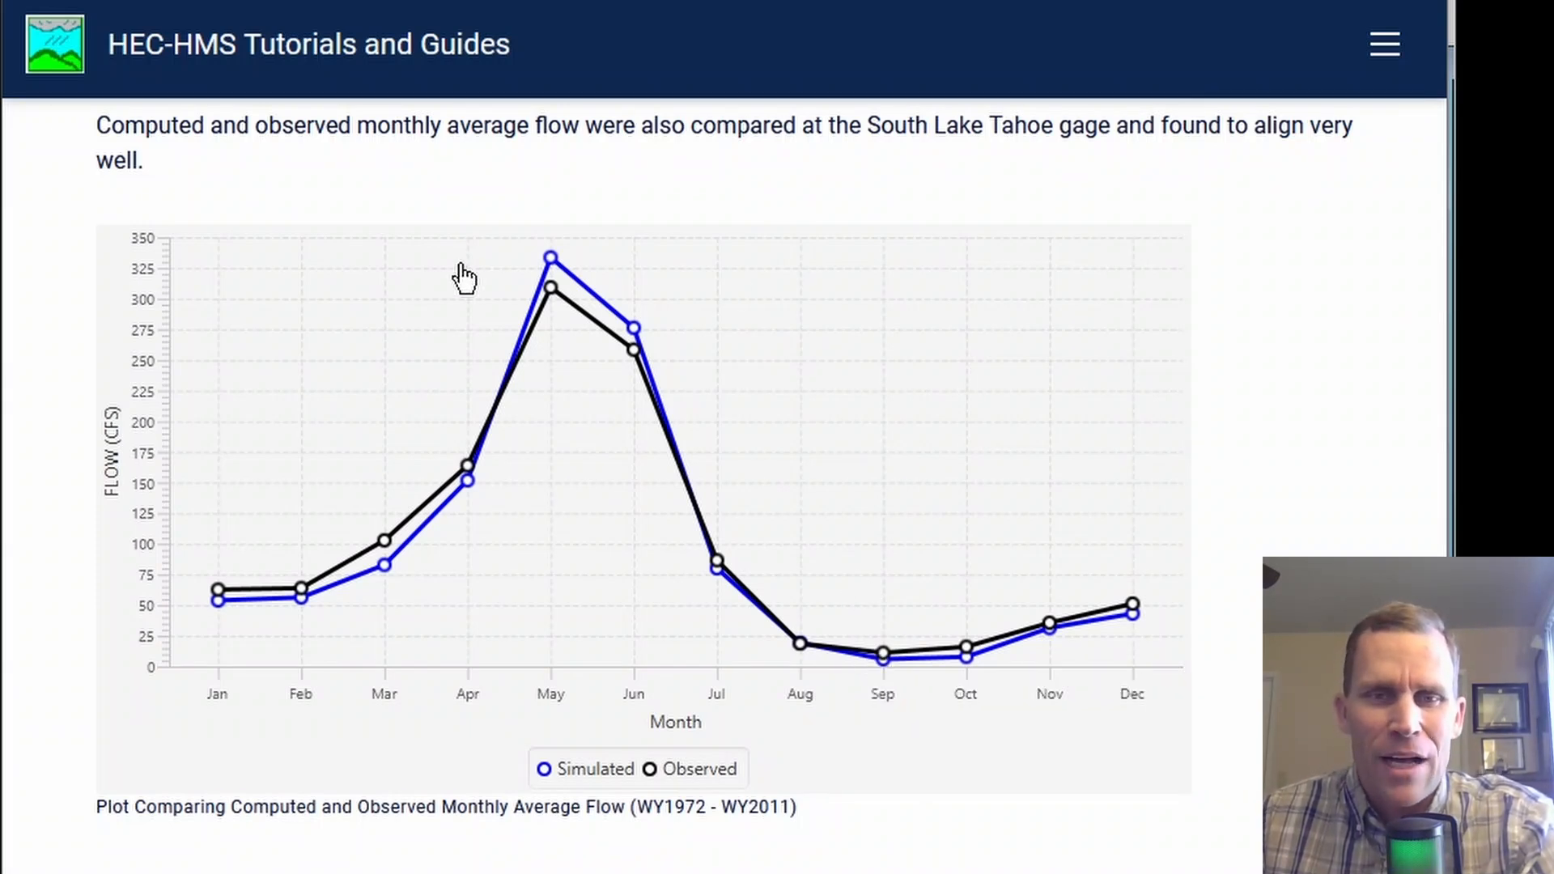
- Review the tutorial's X/Y plot comparing computed and observed annual maximum flow for WY1972 - WY2011
middle_click(1341, 409)
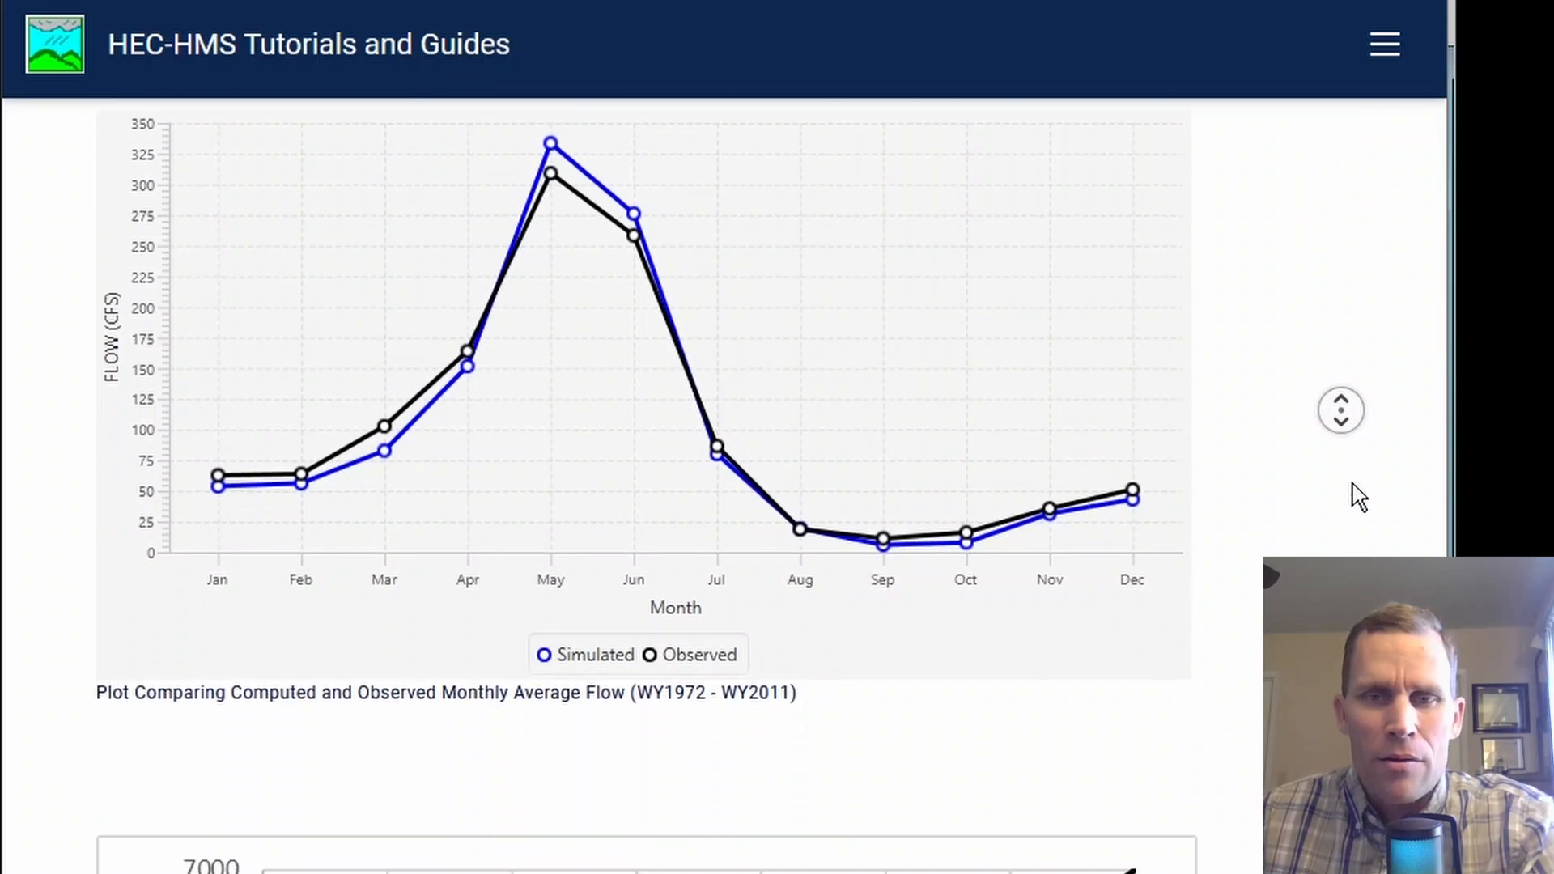
middle_click(1330, 456)
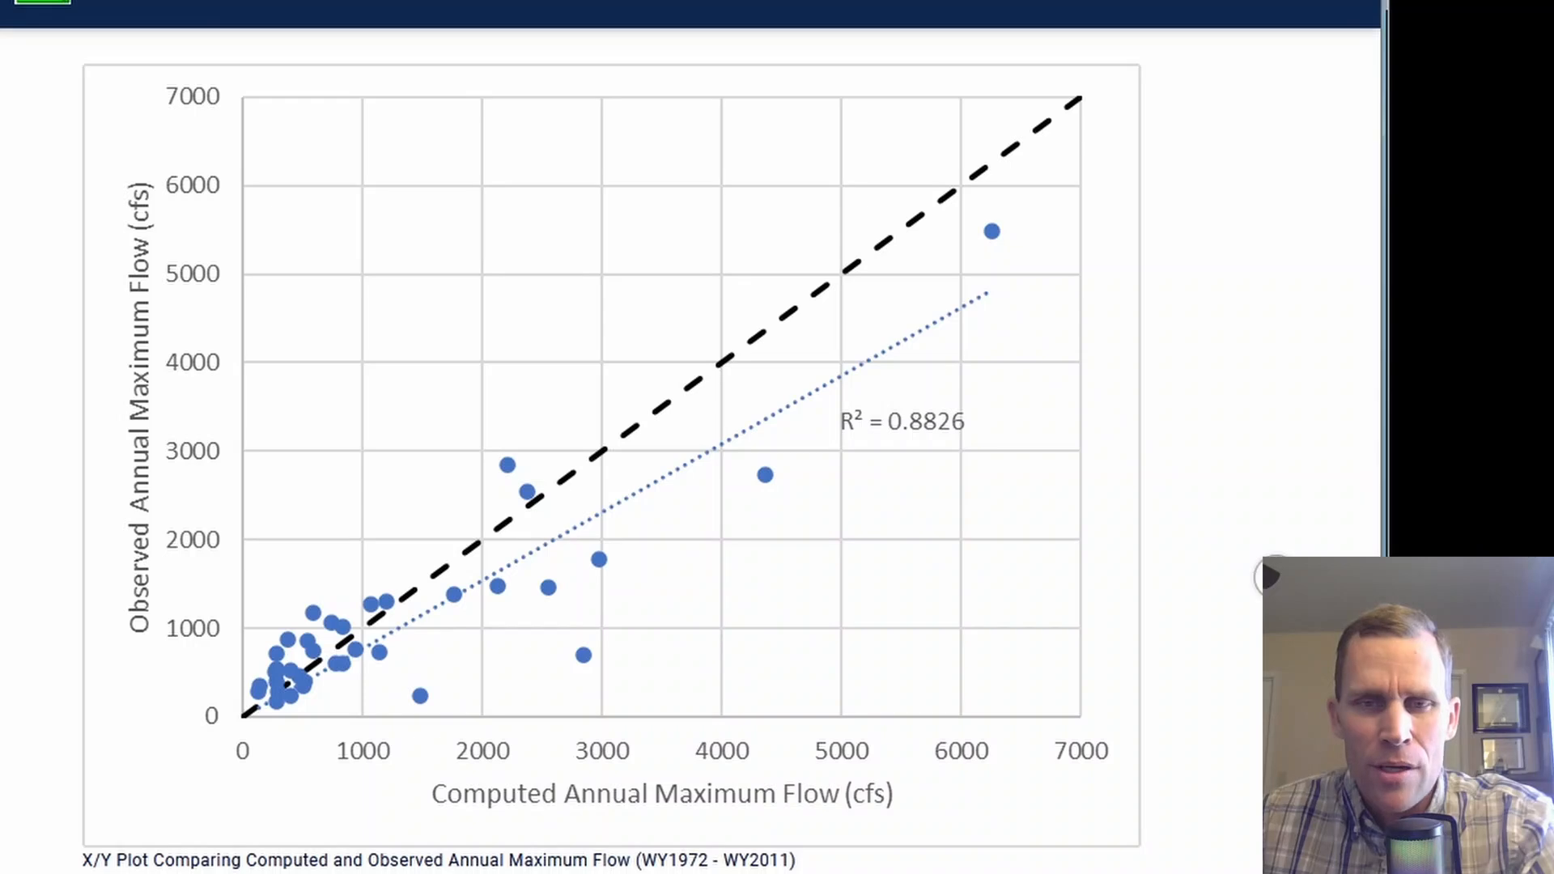
scroll(1261, 564, up, 1)
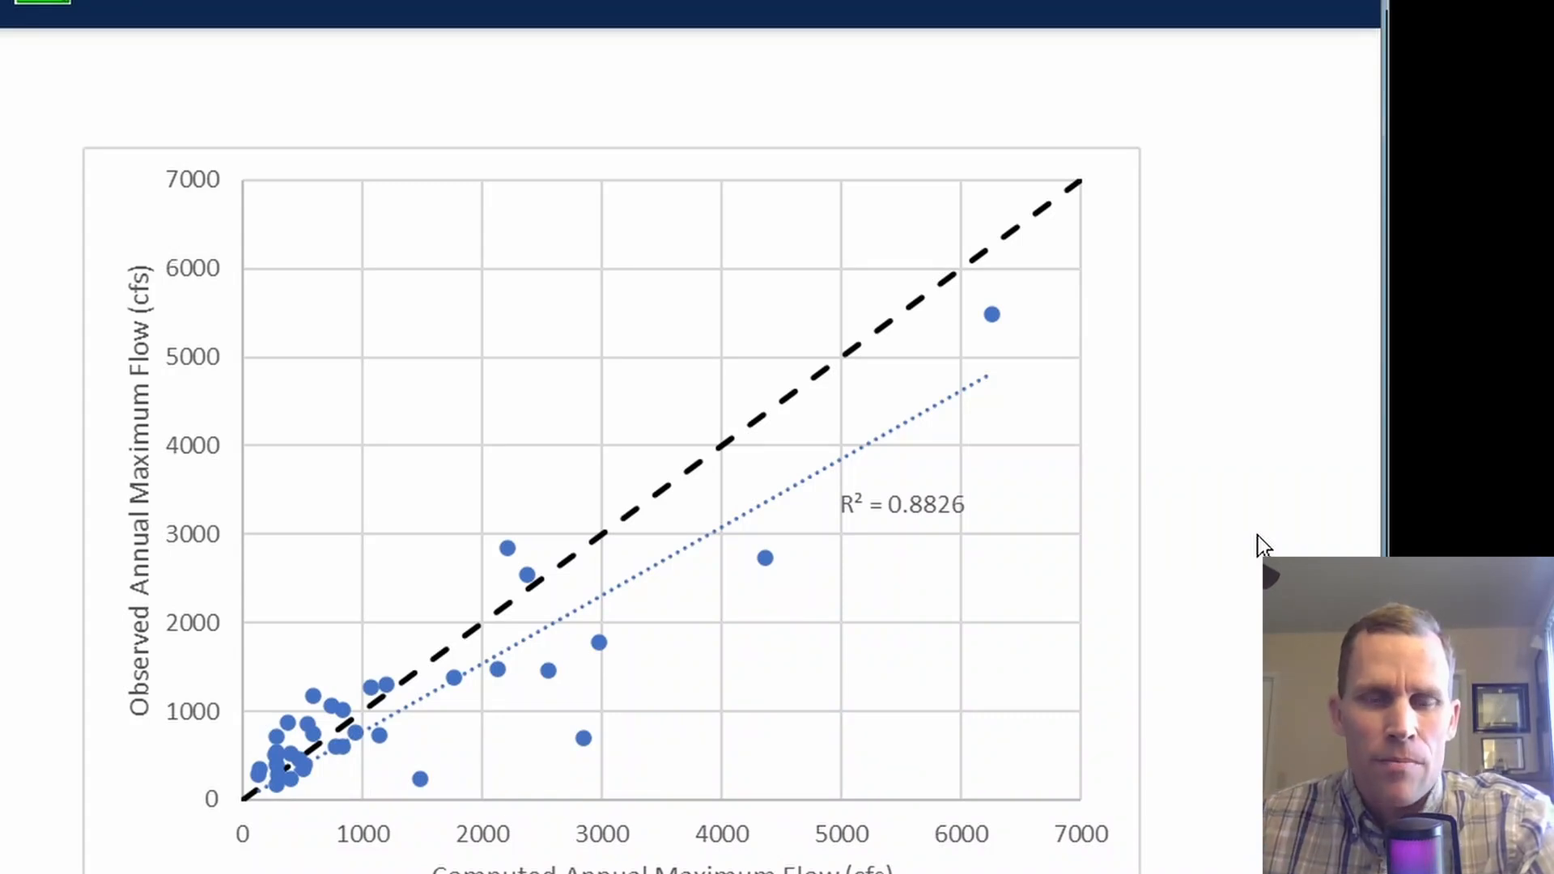
scroll(427, 805, down, 1)
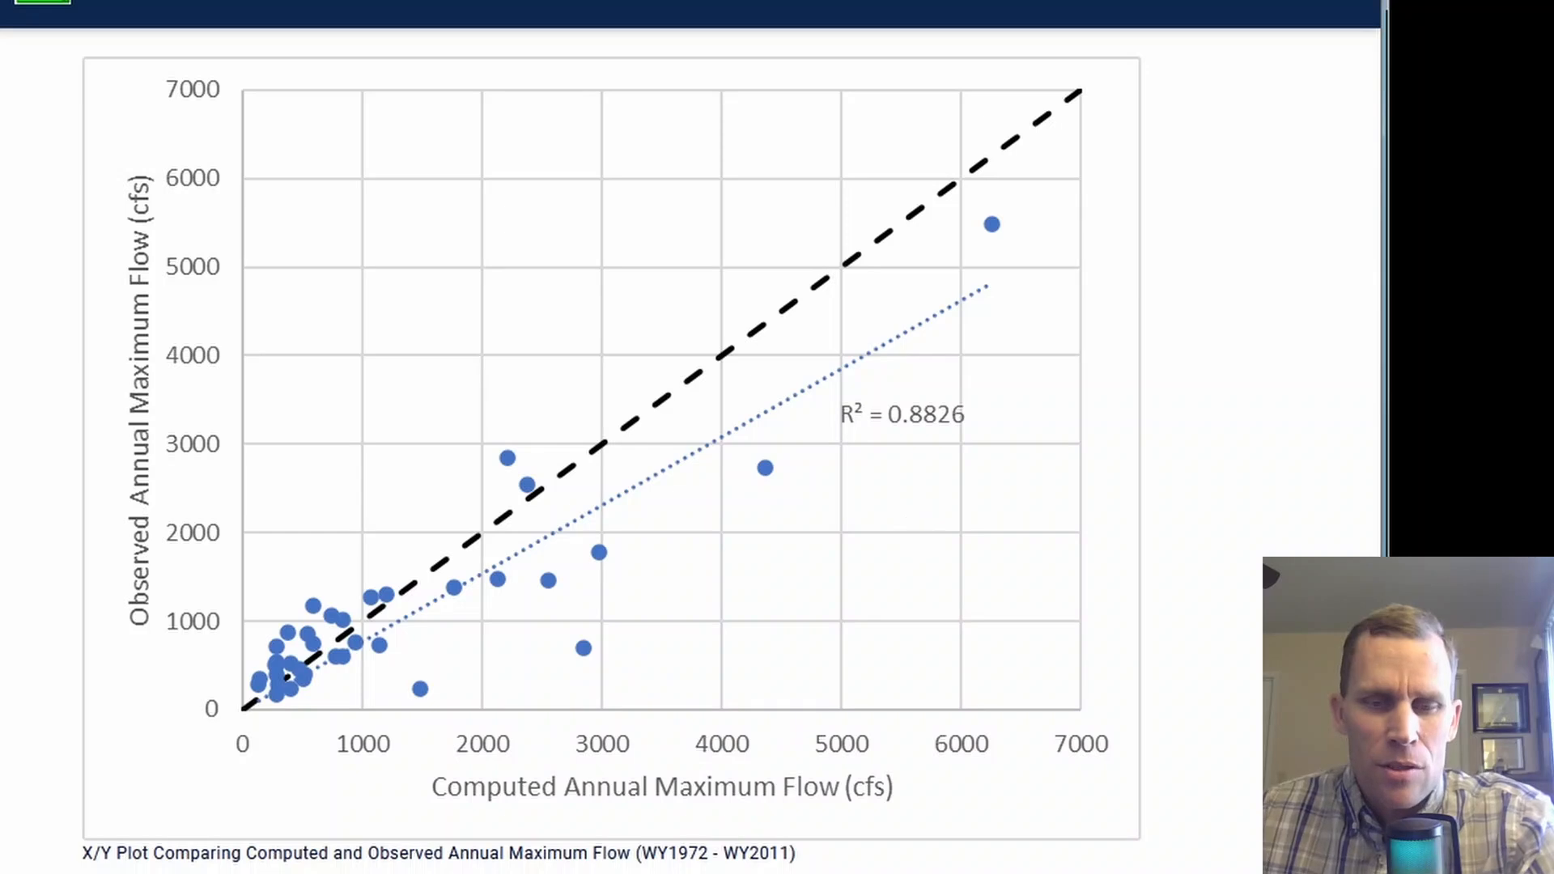
- Switch back to the Excel workbook and return to the first columns of the monthly average flow sheet, where the hourly flow series is
key(alt+Tab)
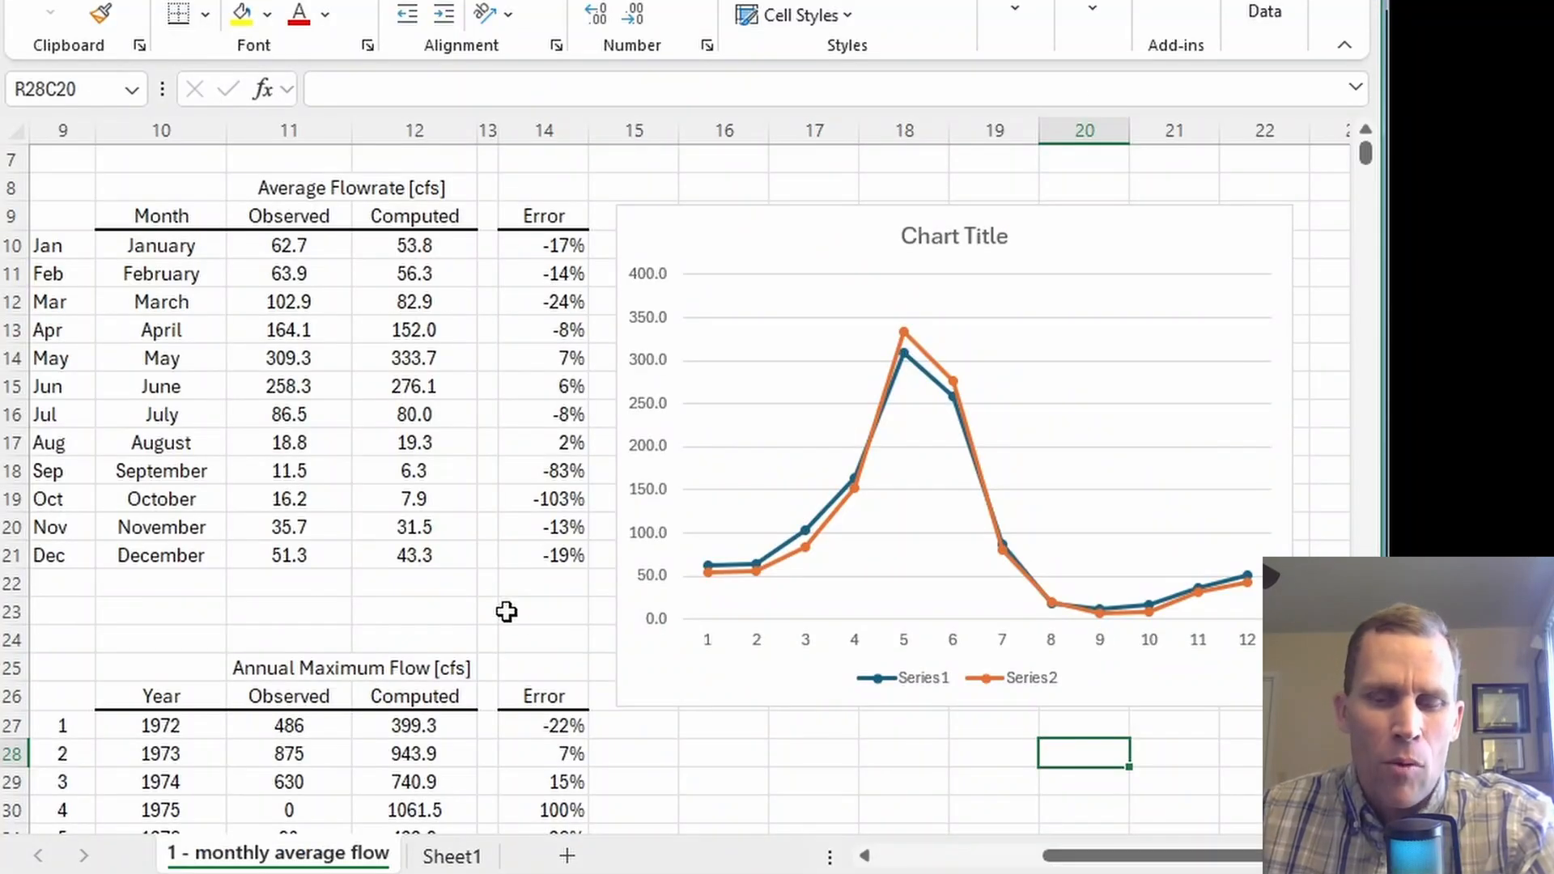
key(Left)
key(Left)
key(Left)
key(Left)
key(Left)
key(Left)
key(Left)
key(Left)
key(Left)
key(Left)
key(Left)
key(Left)
key(Left)
key(Left)
key(Left)
key(Left)
key(Left)
key(Left)
key(Left)
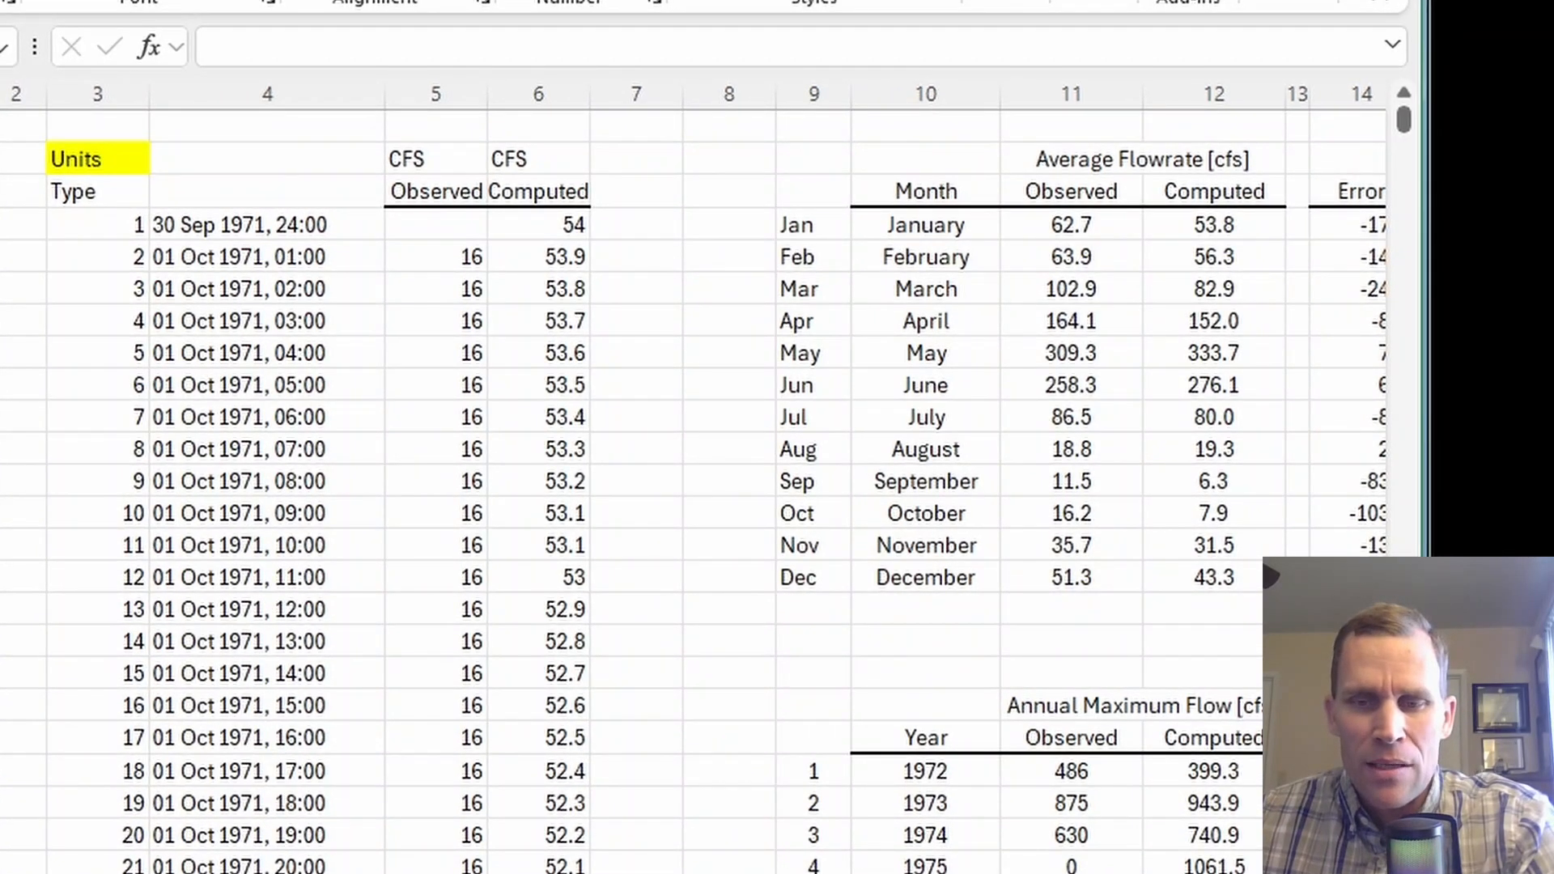
- Go to the Annual Maximum Flow table and examine the formula for the 1972 observed maximum and the ranges it references
scroll(1161, 718, right, 2)
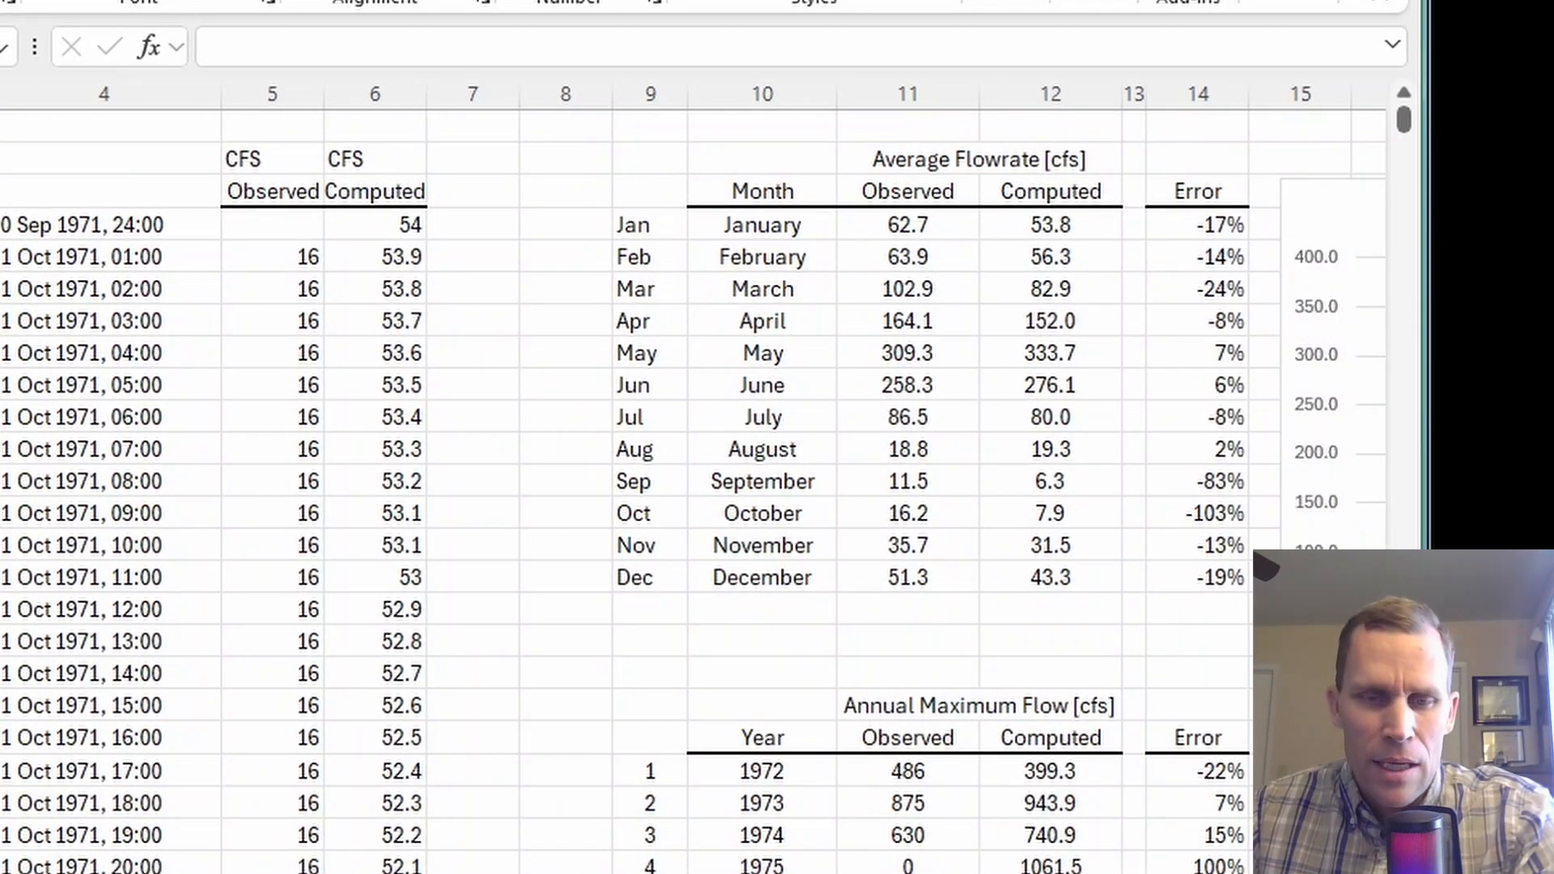
scroll(878, 611, left, 1)
scroll(878, 610, down, 5)
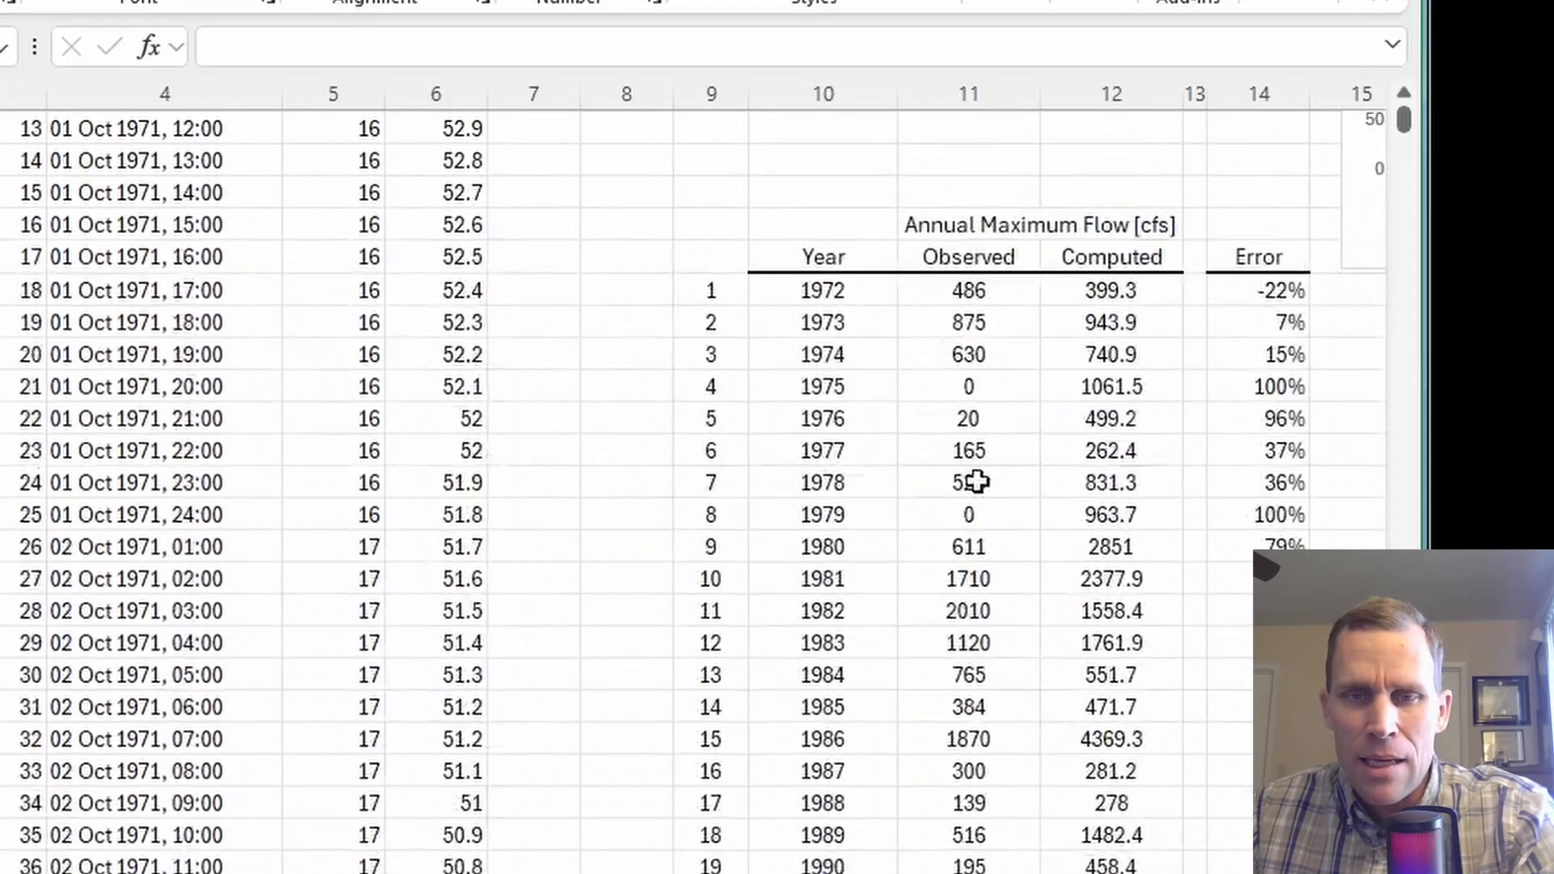
click(991, 225)
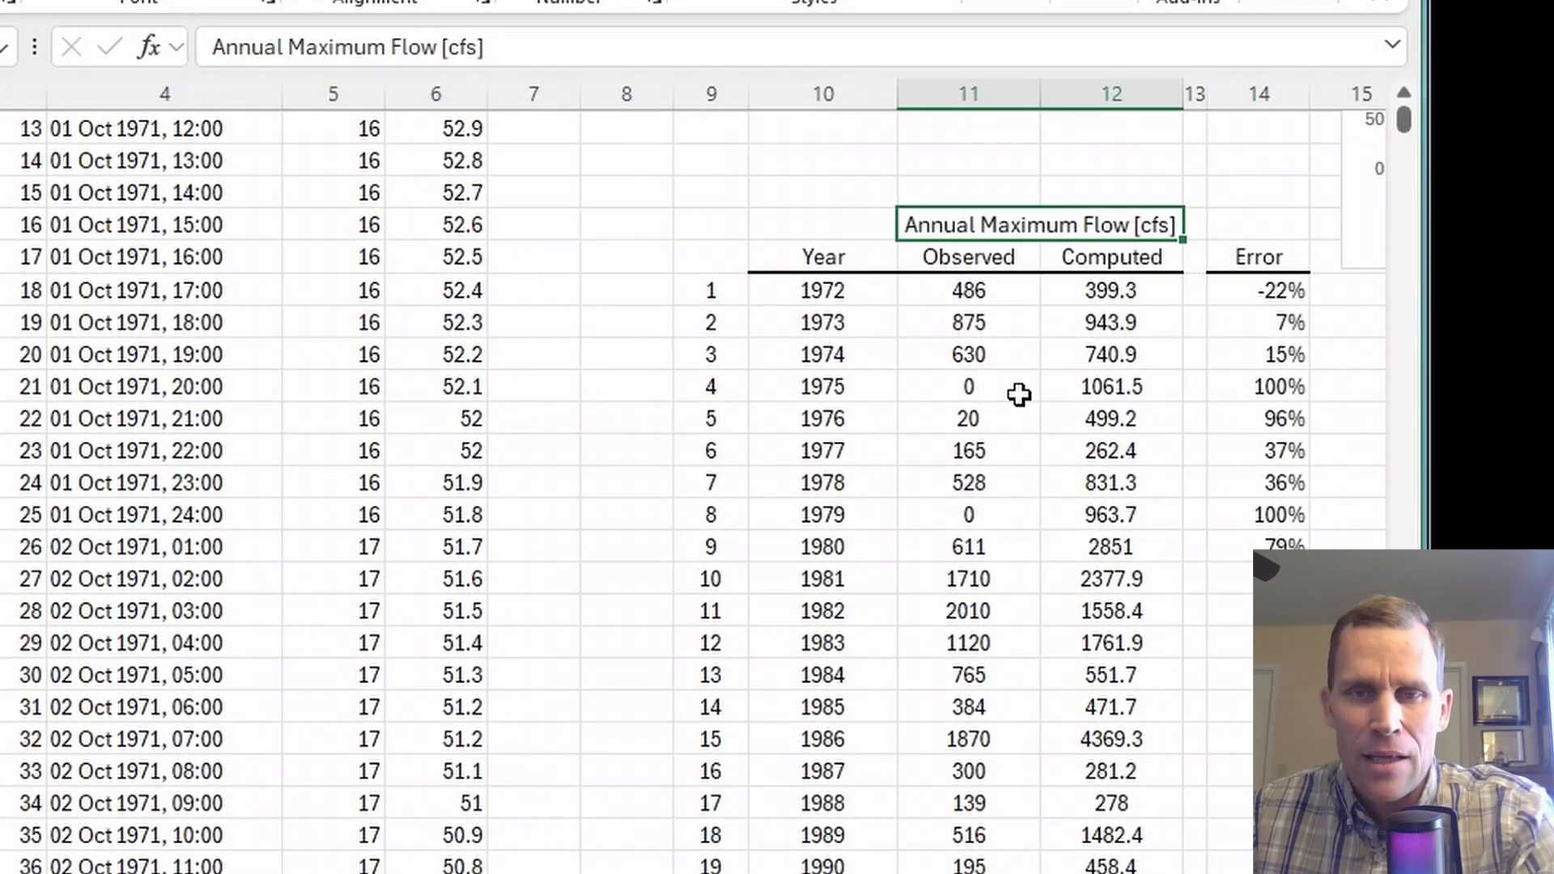
click(974, 289)
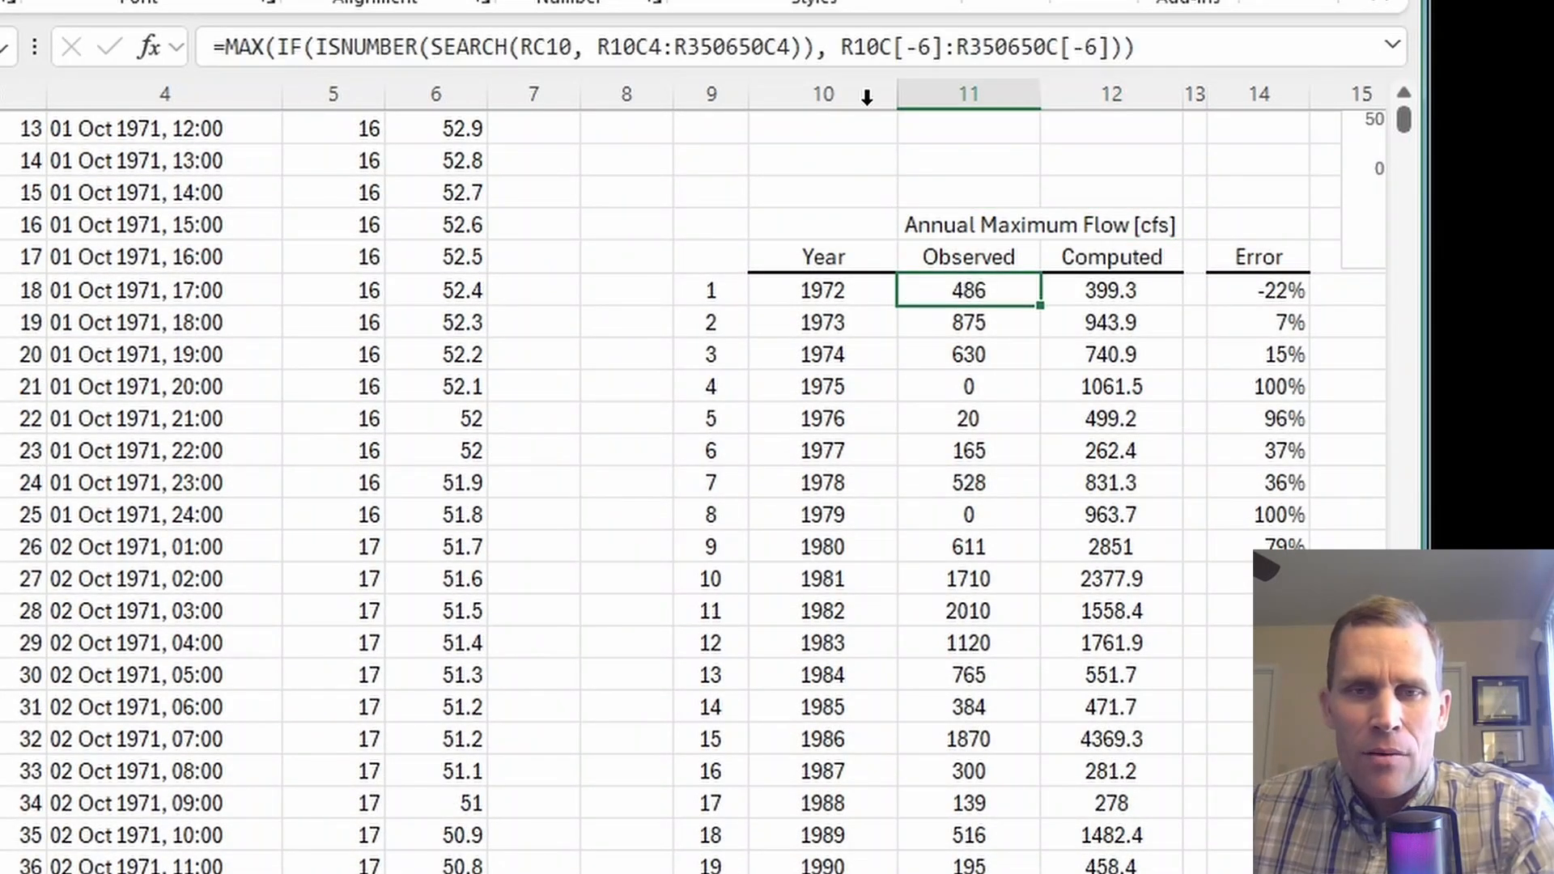
click(1184, 48)
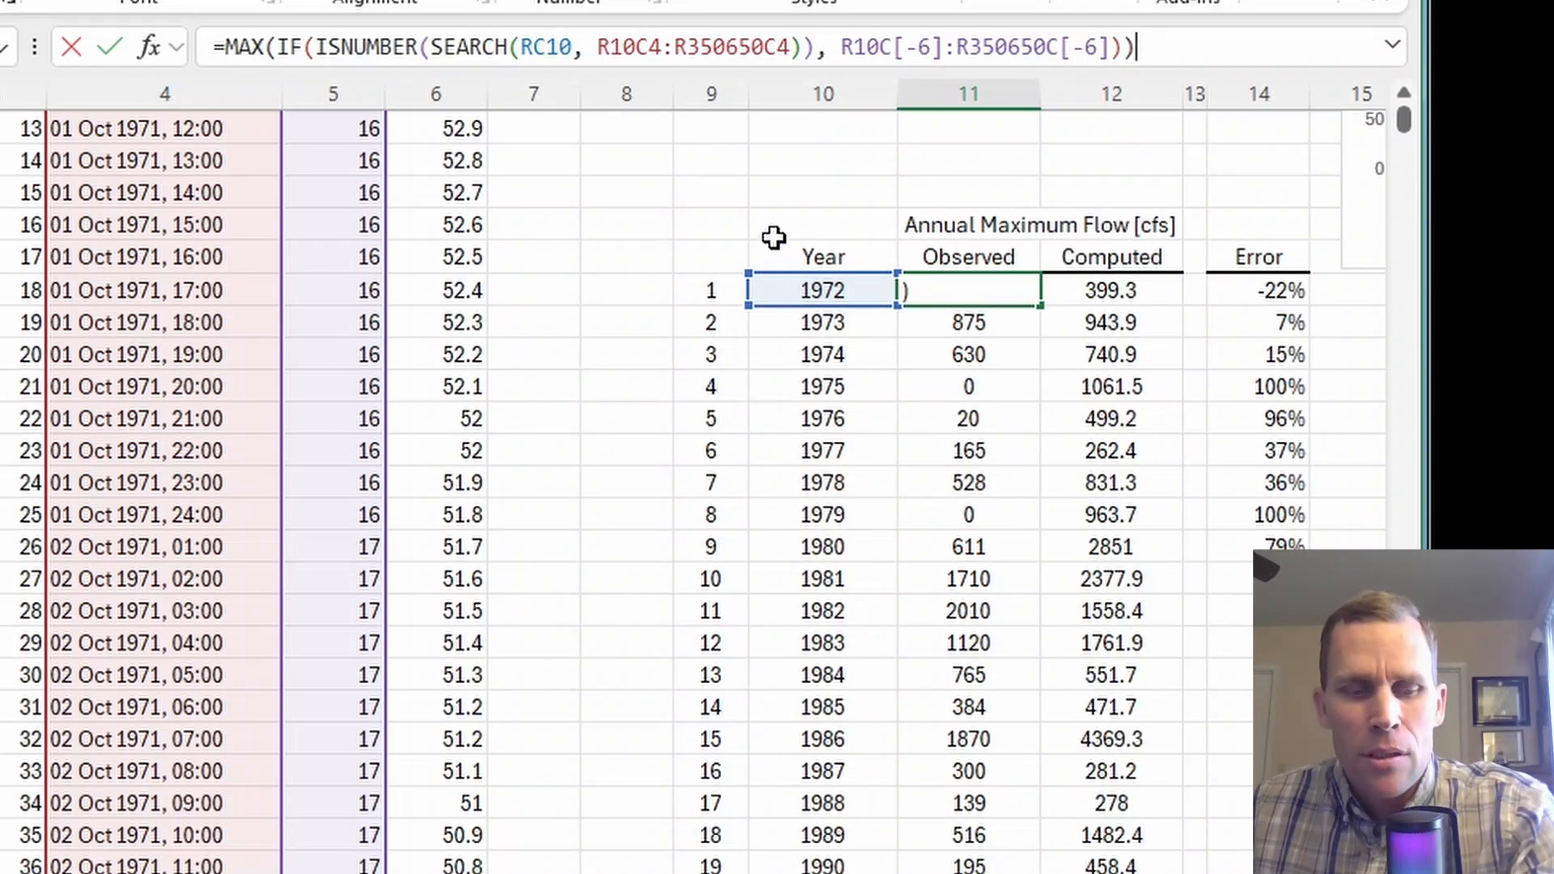
key(ctrl+Return)
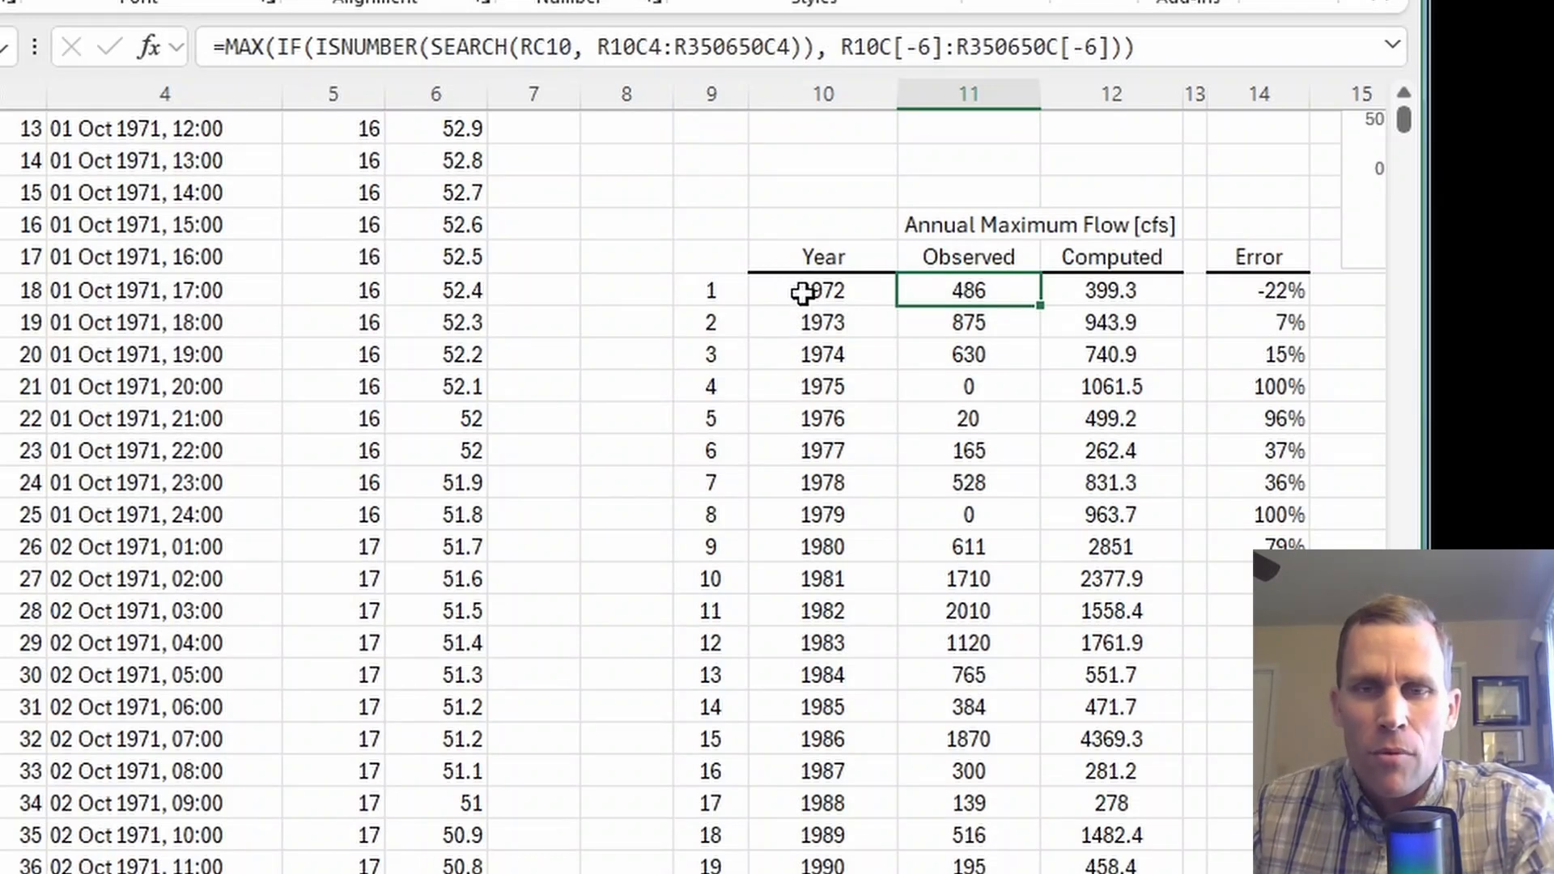
- Review the observed and computed annual maximum columns, and check the referenced ranges in the 1972 and 1973 observed formulas
drag(1006, 291, 1018, 805)
drag(1068, 293, 1119, 854)
click(970, 291)
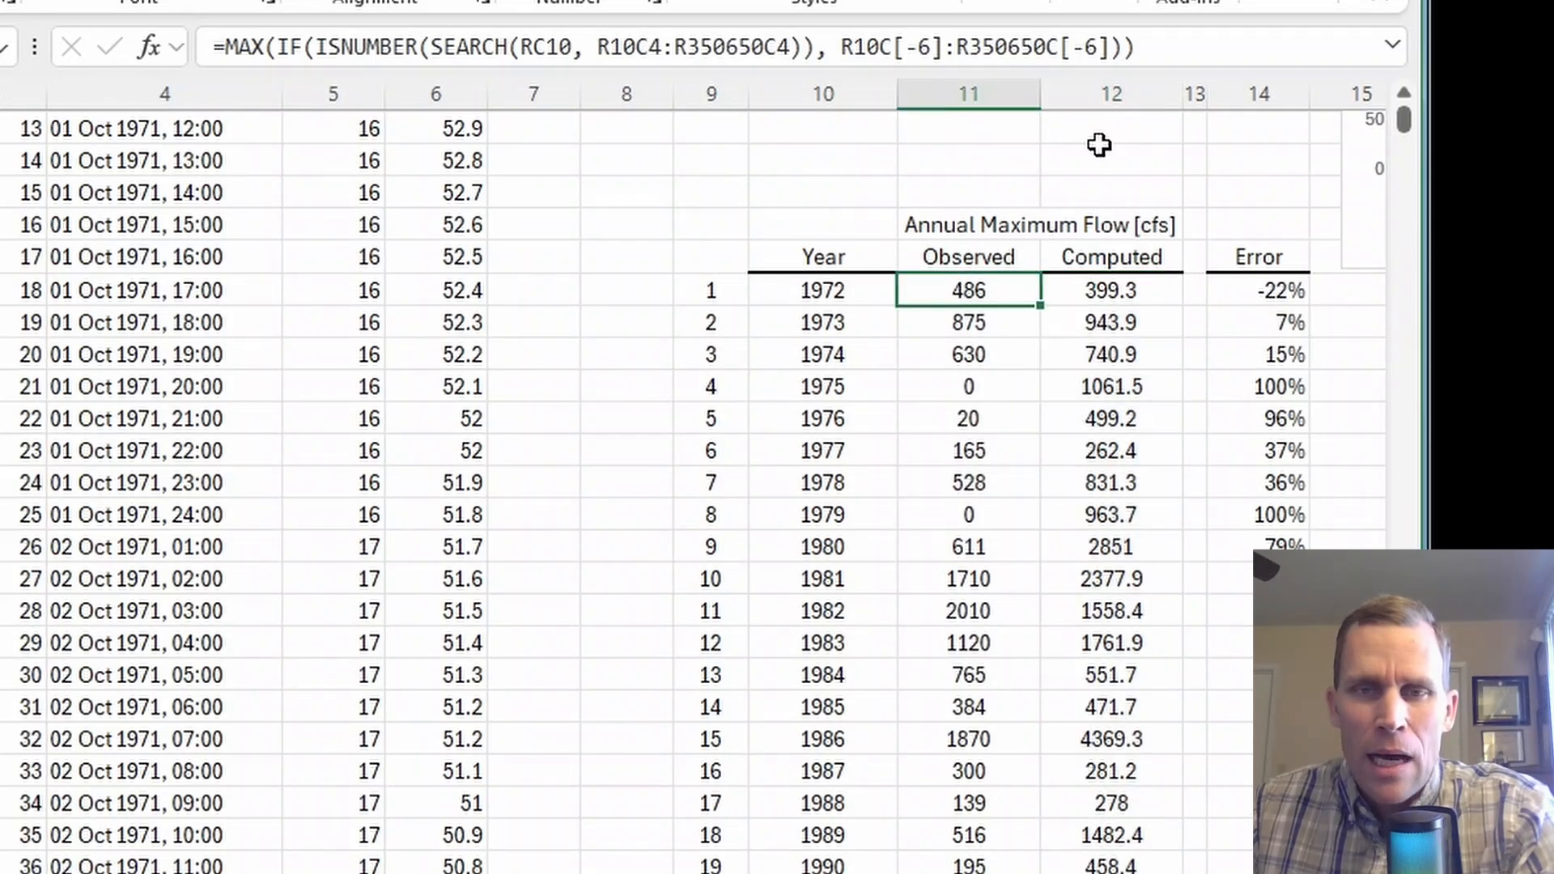
click(1166, 49)
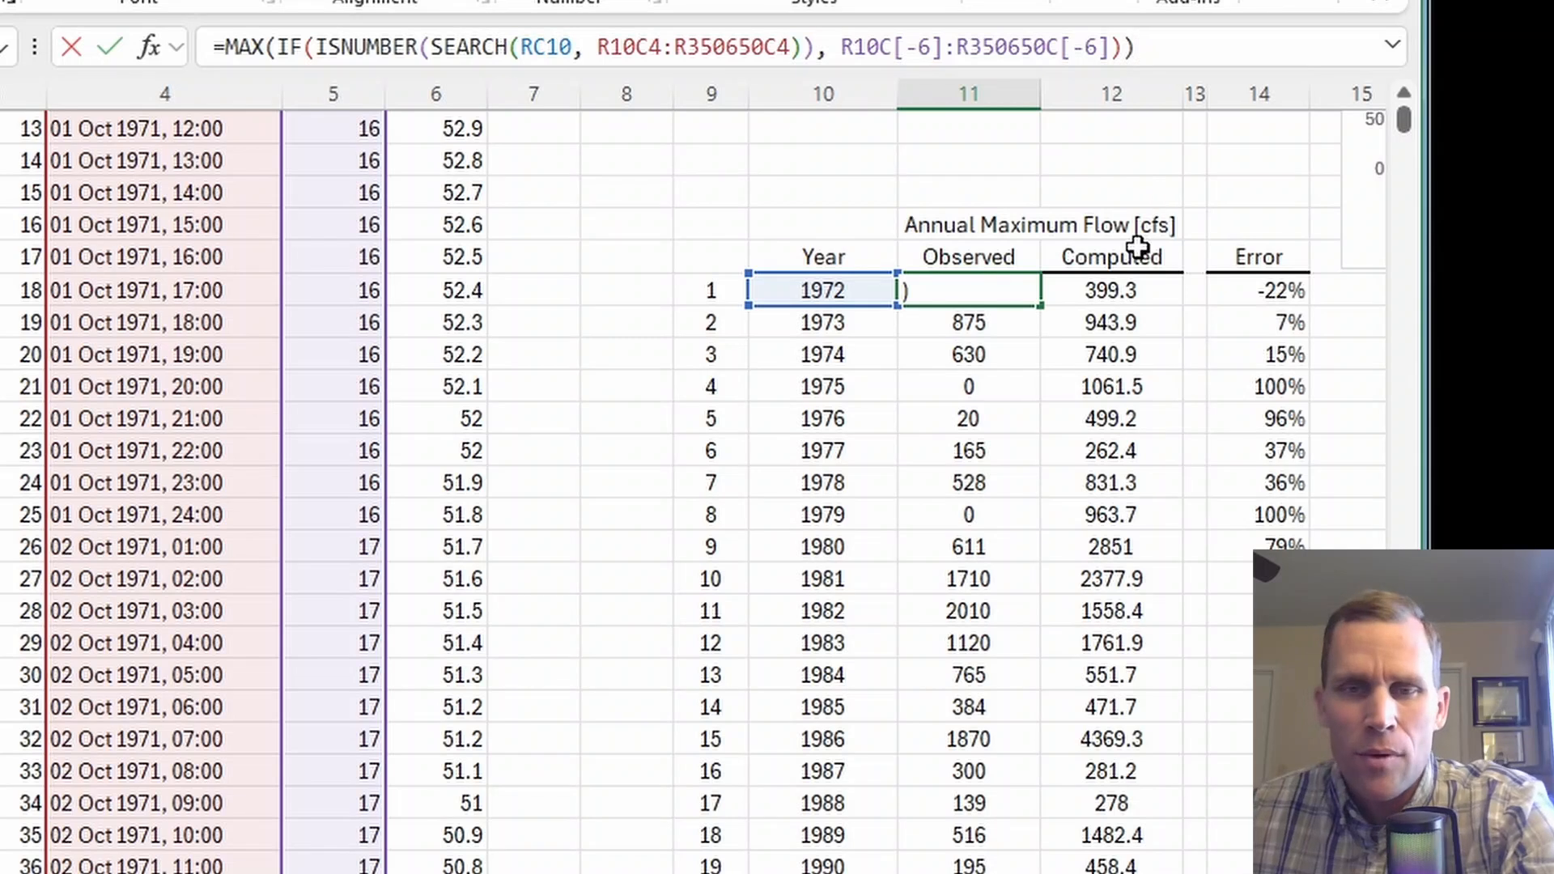
click(1006, 324)
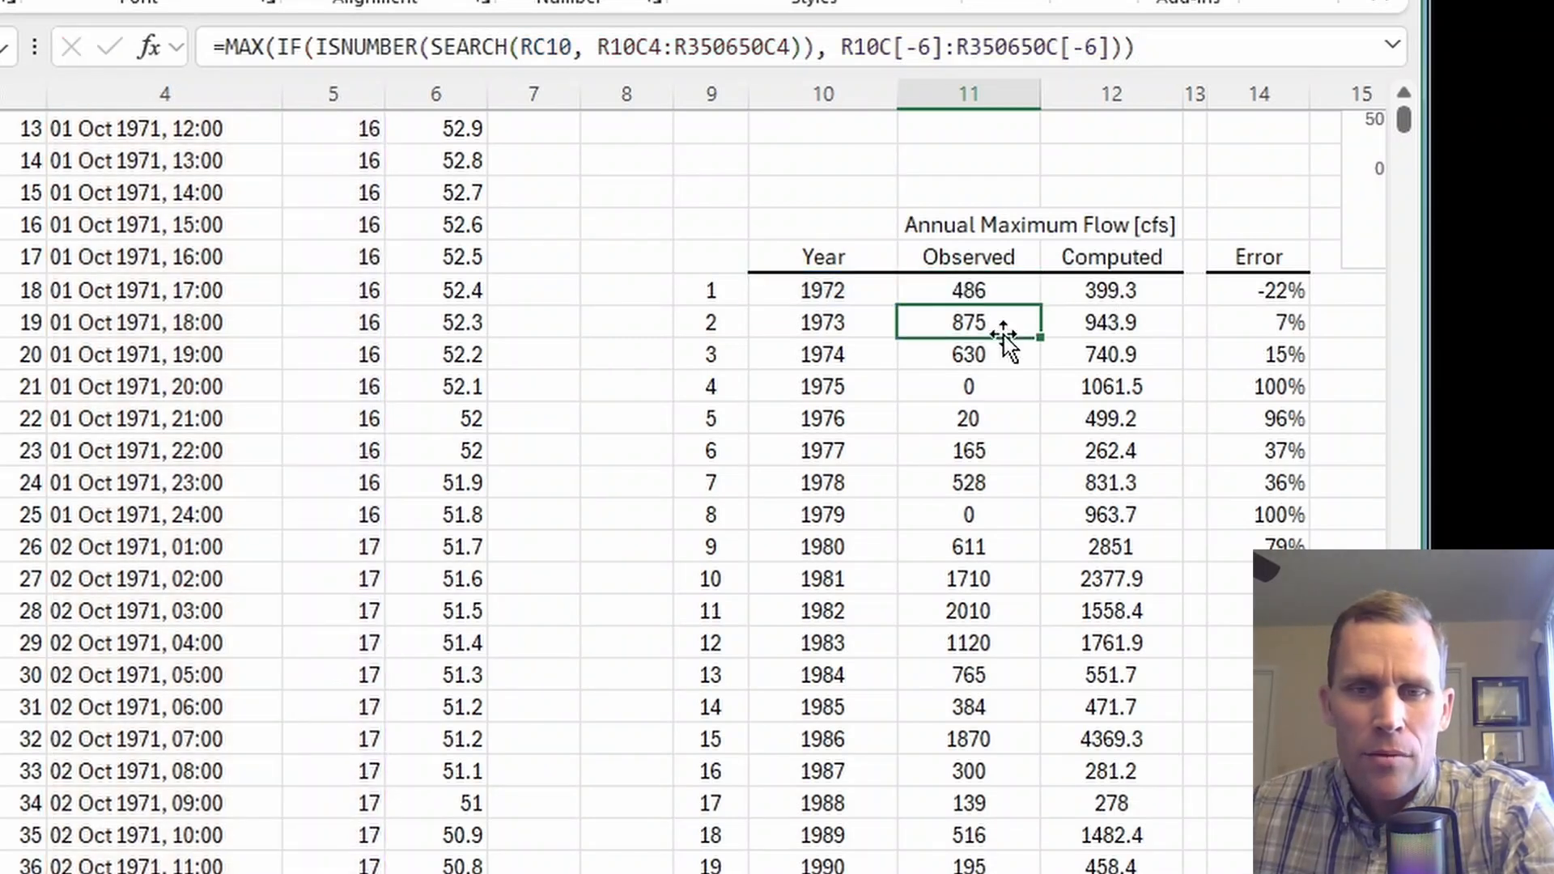
click(1166, 40)
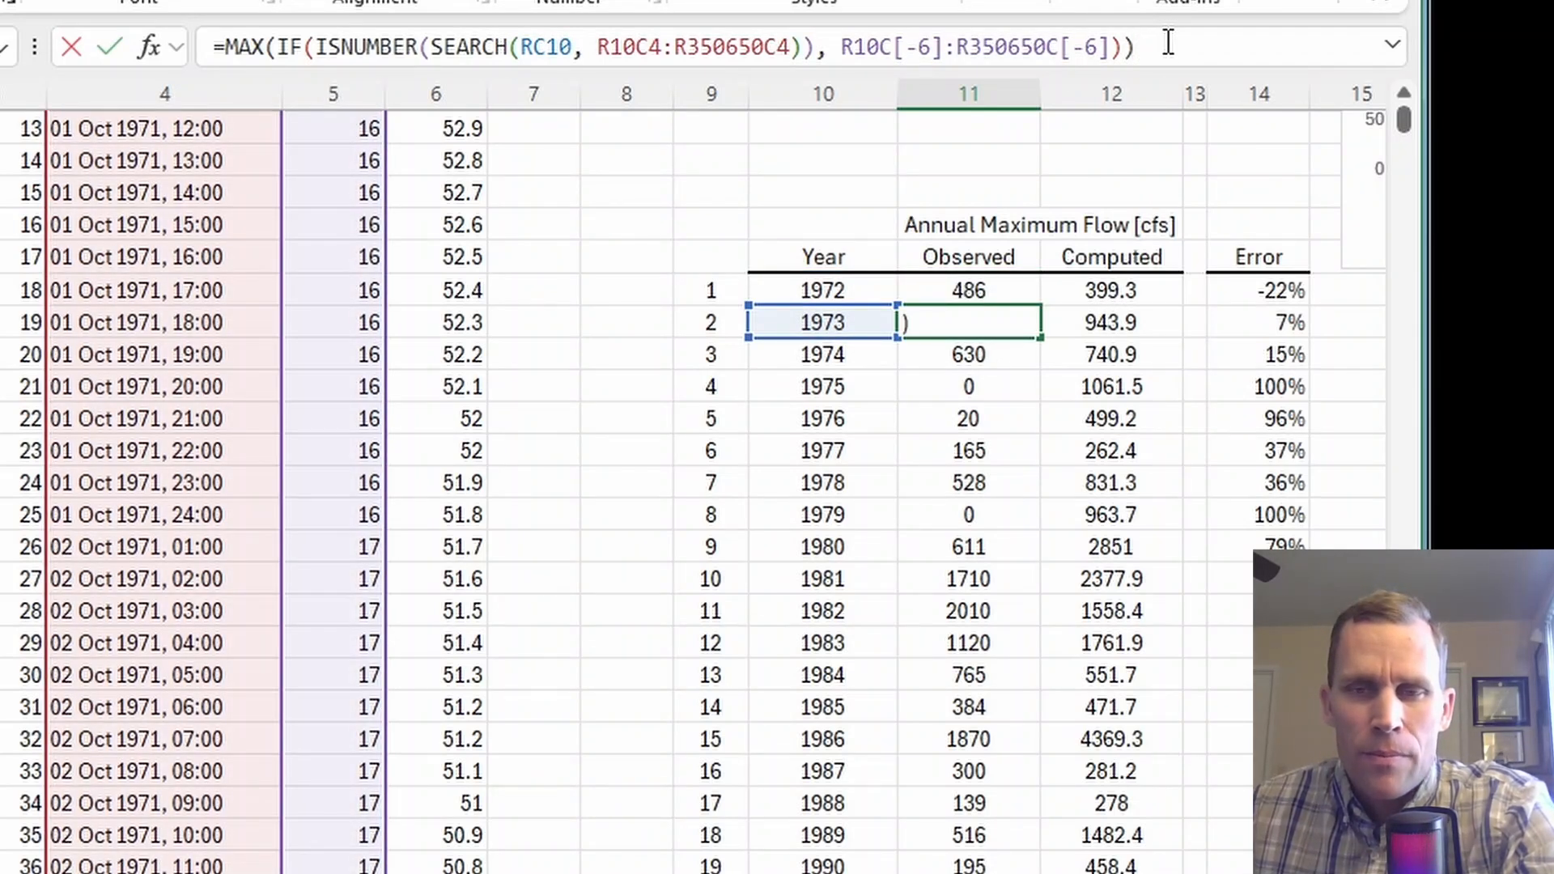
key(Return)
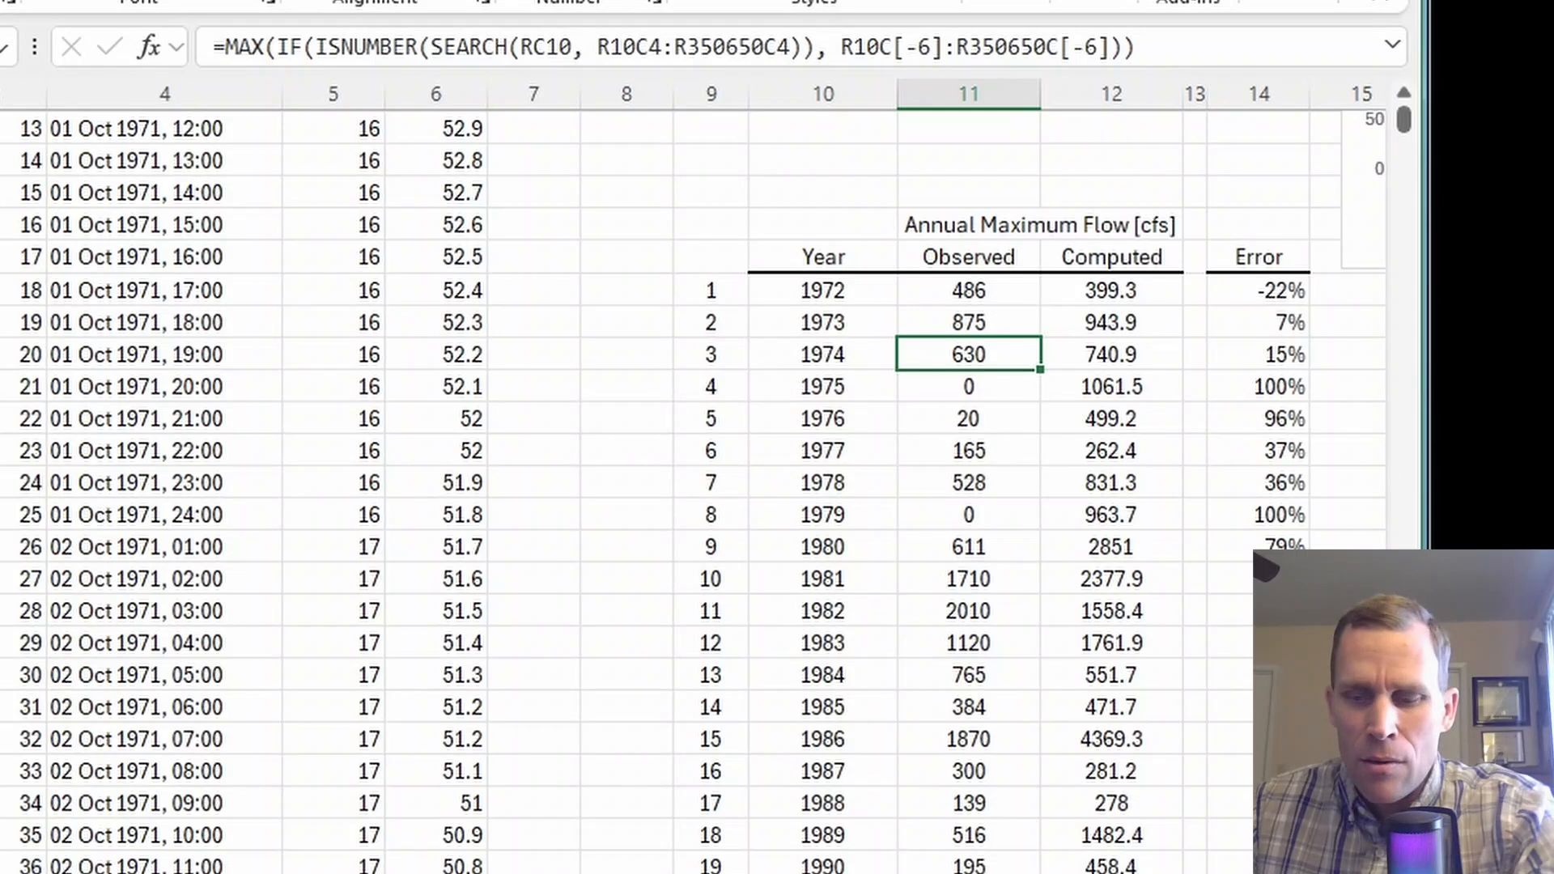
- Insert a markers-only scatter chart from the observed and computed annual maximum flows, enlarge it and place it beside the Error column
key(Right)
key(Right)
key(Right)
key(Right)
key(Right)
key(Right)
key(Right)
key(Right)
key(Right)
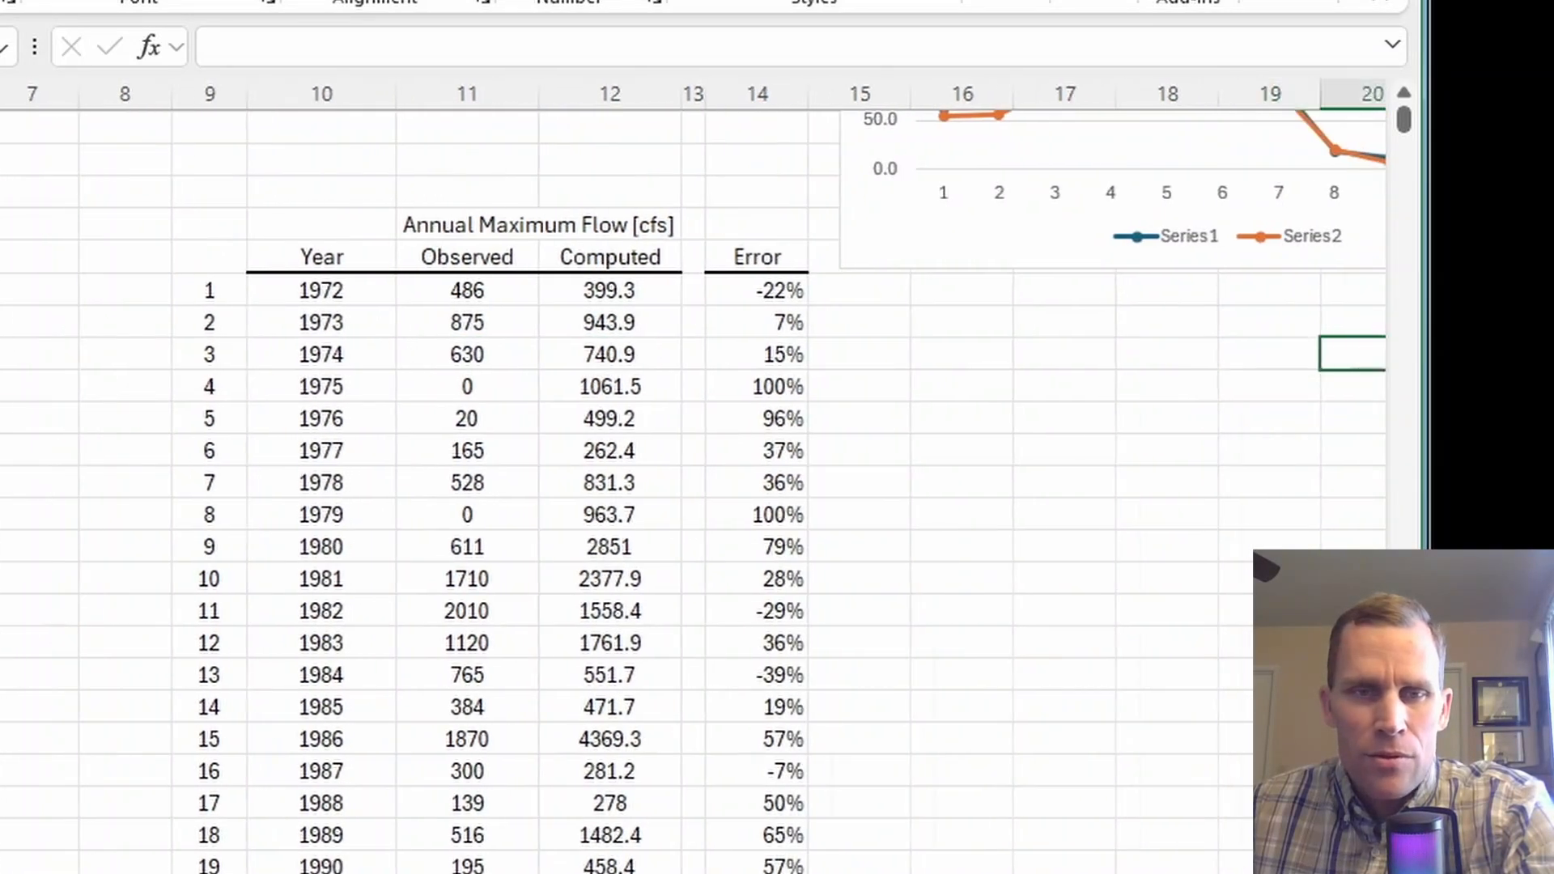
key(Right)
key(Right)
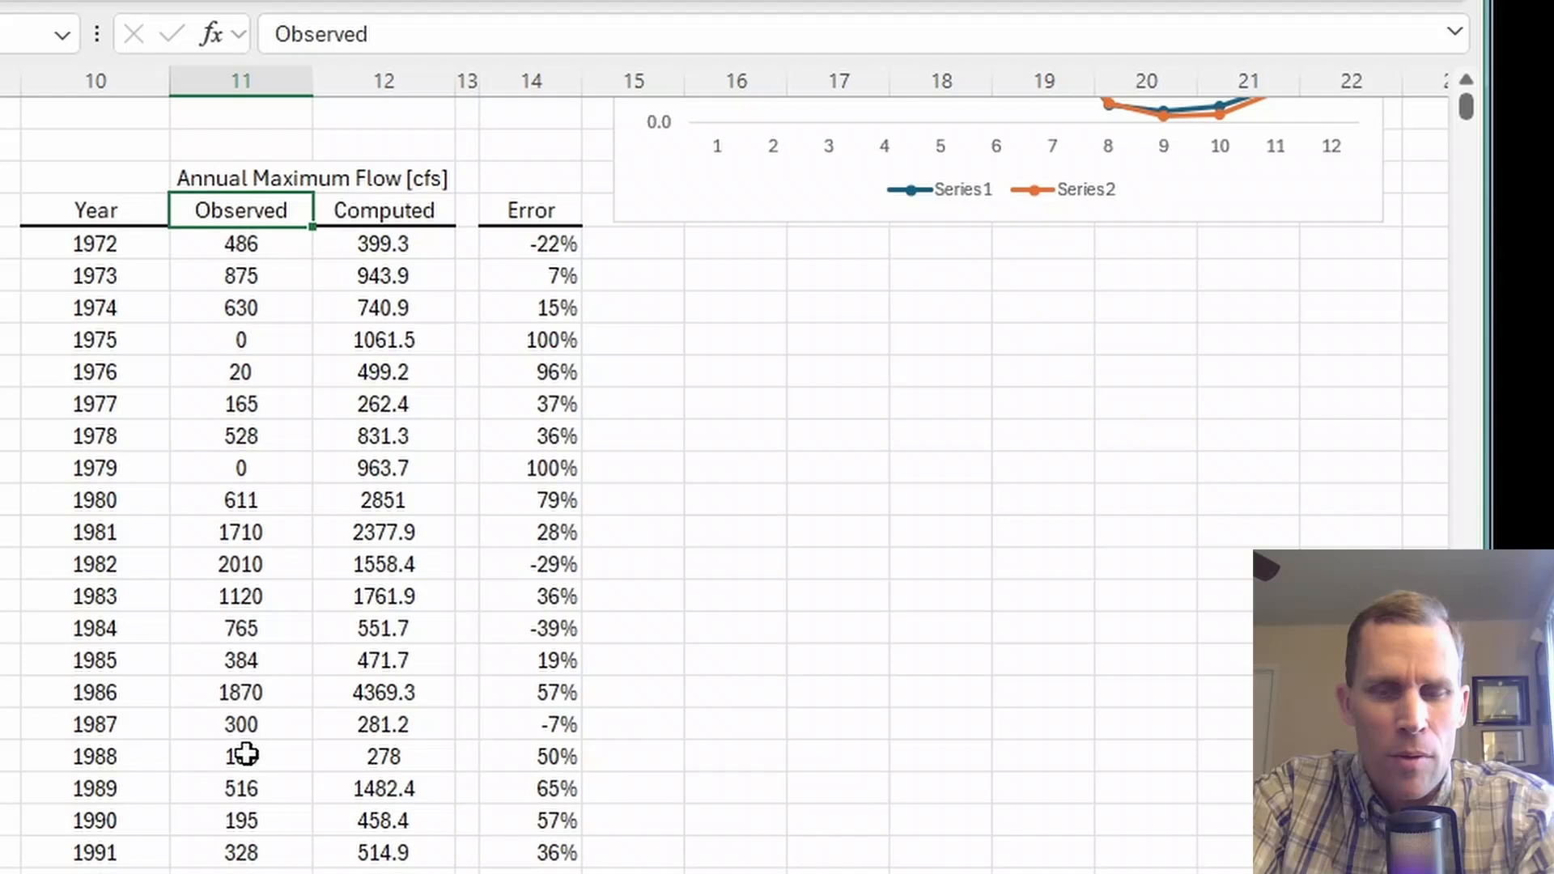
key(Down)
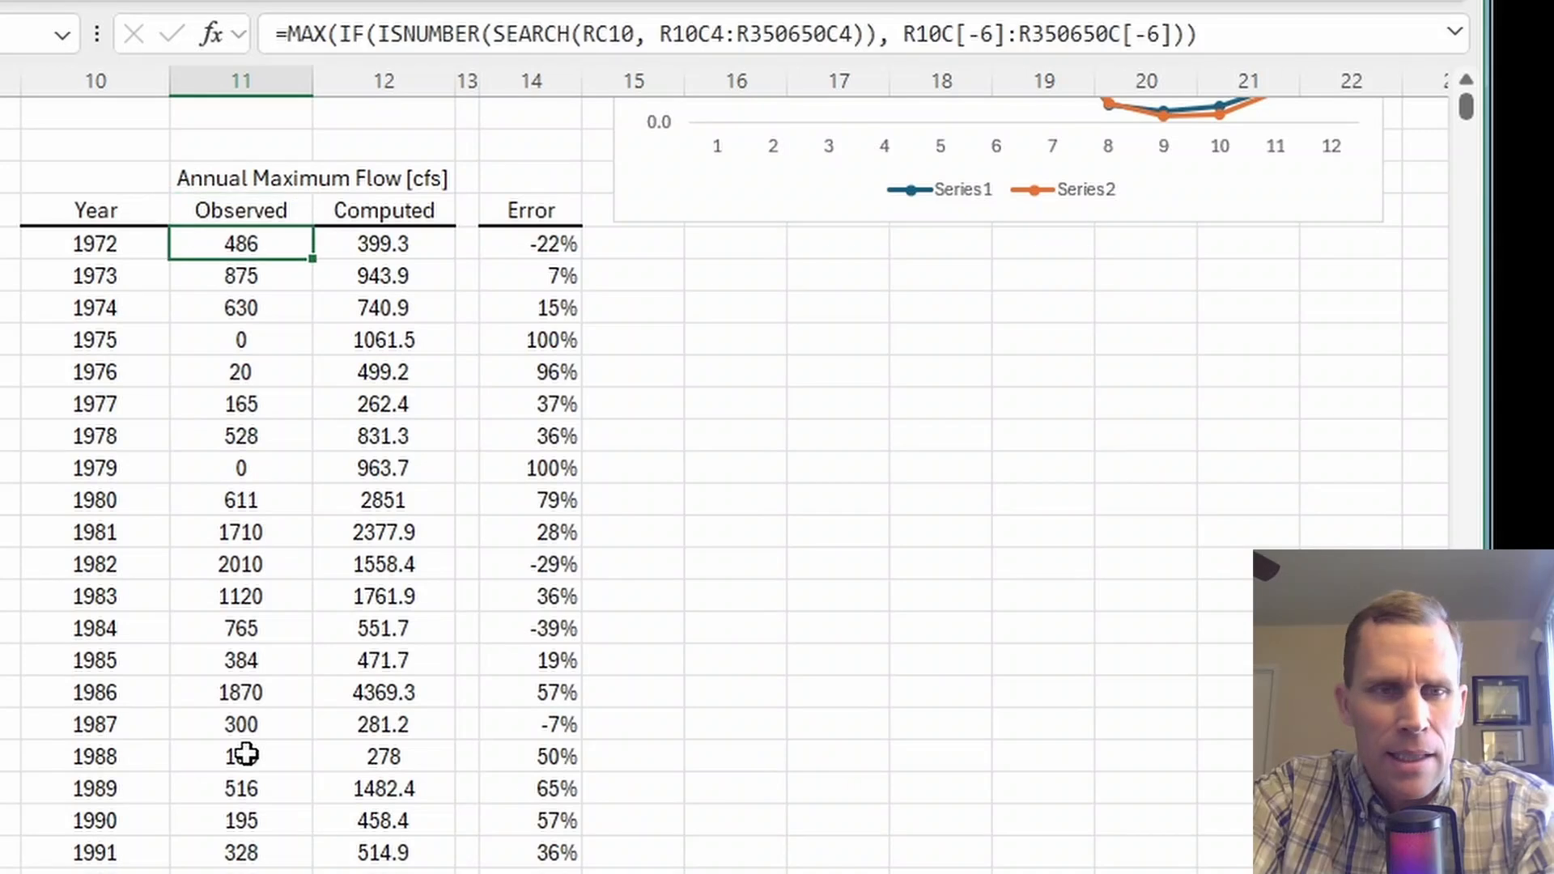
key(shift+Right)
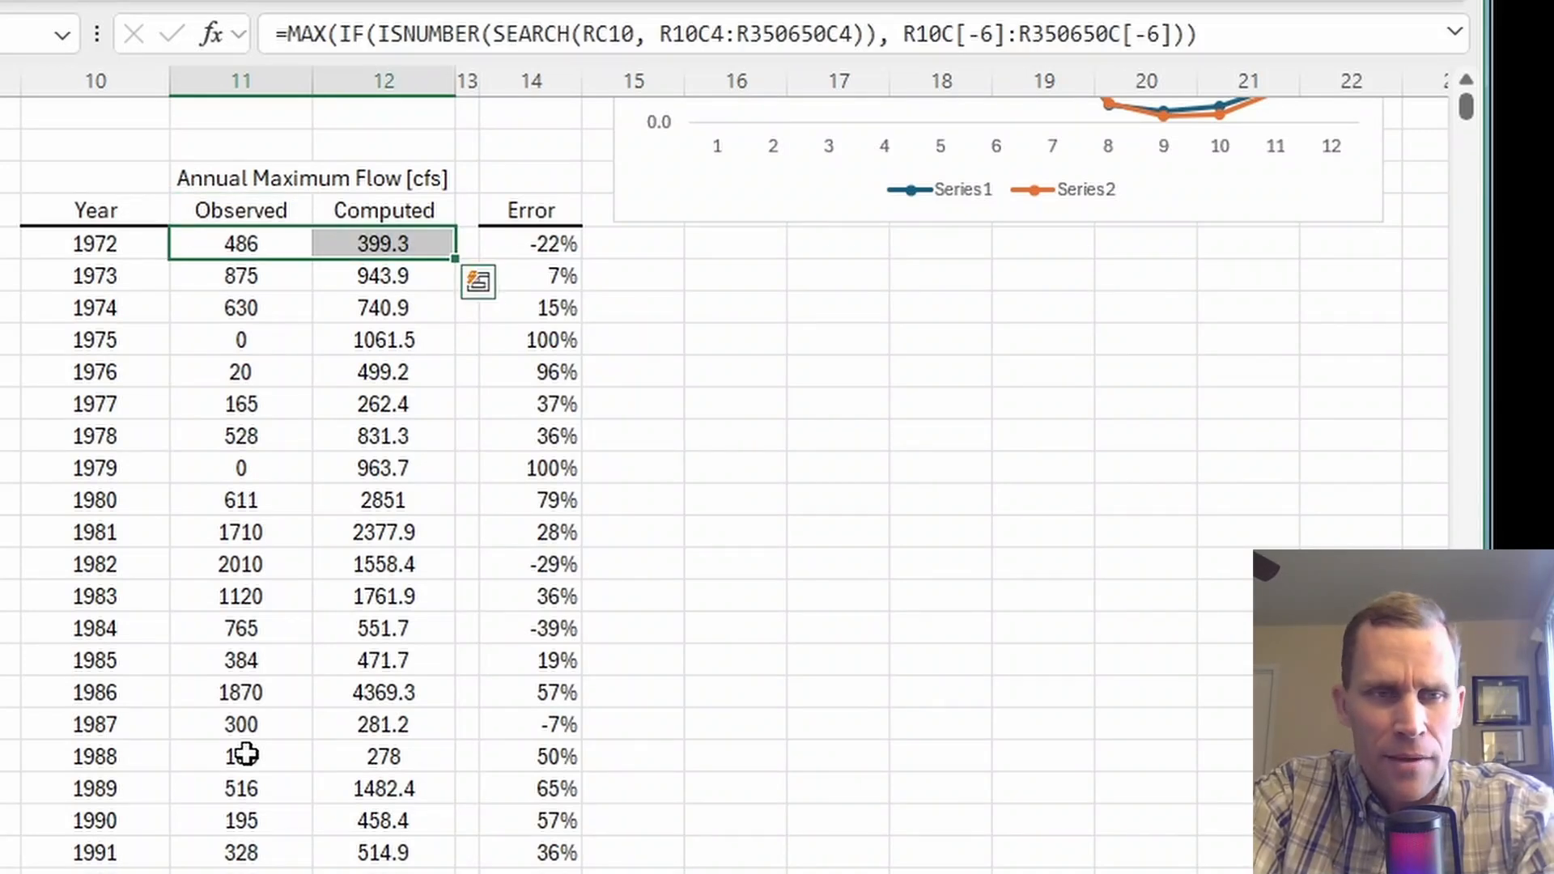
key(ctrl+shift+Down)
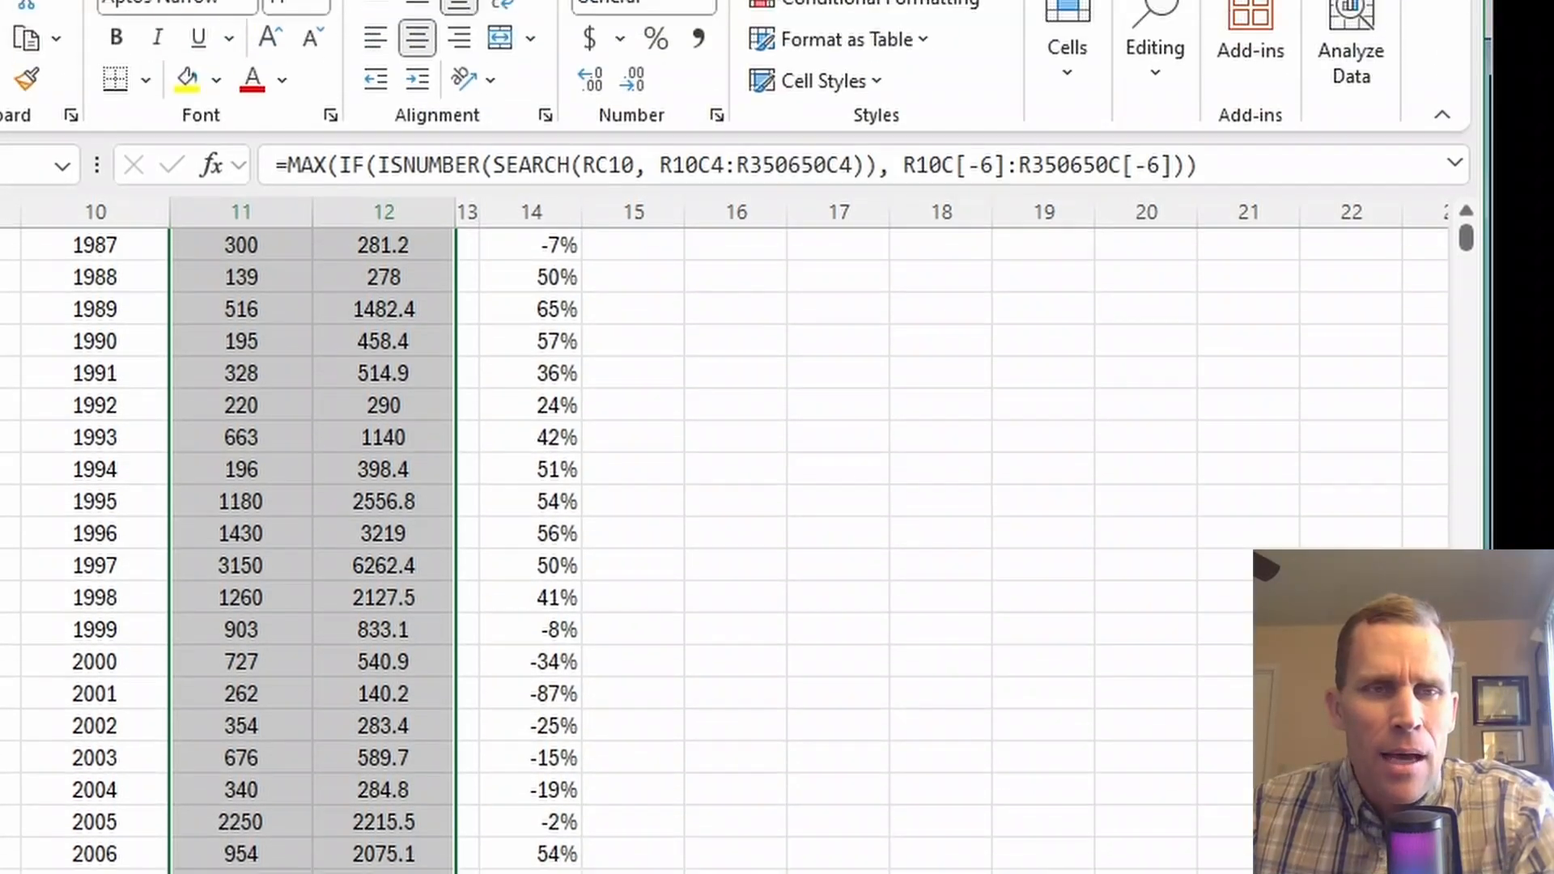
click(122, 90)
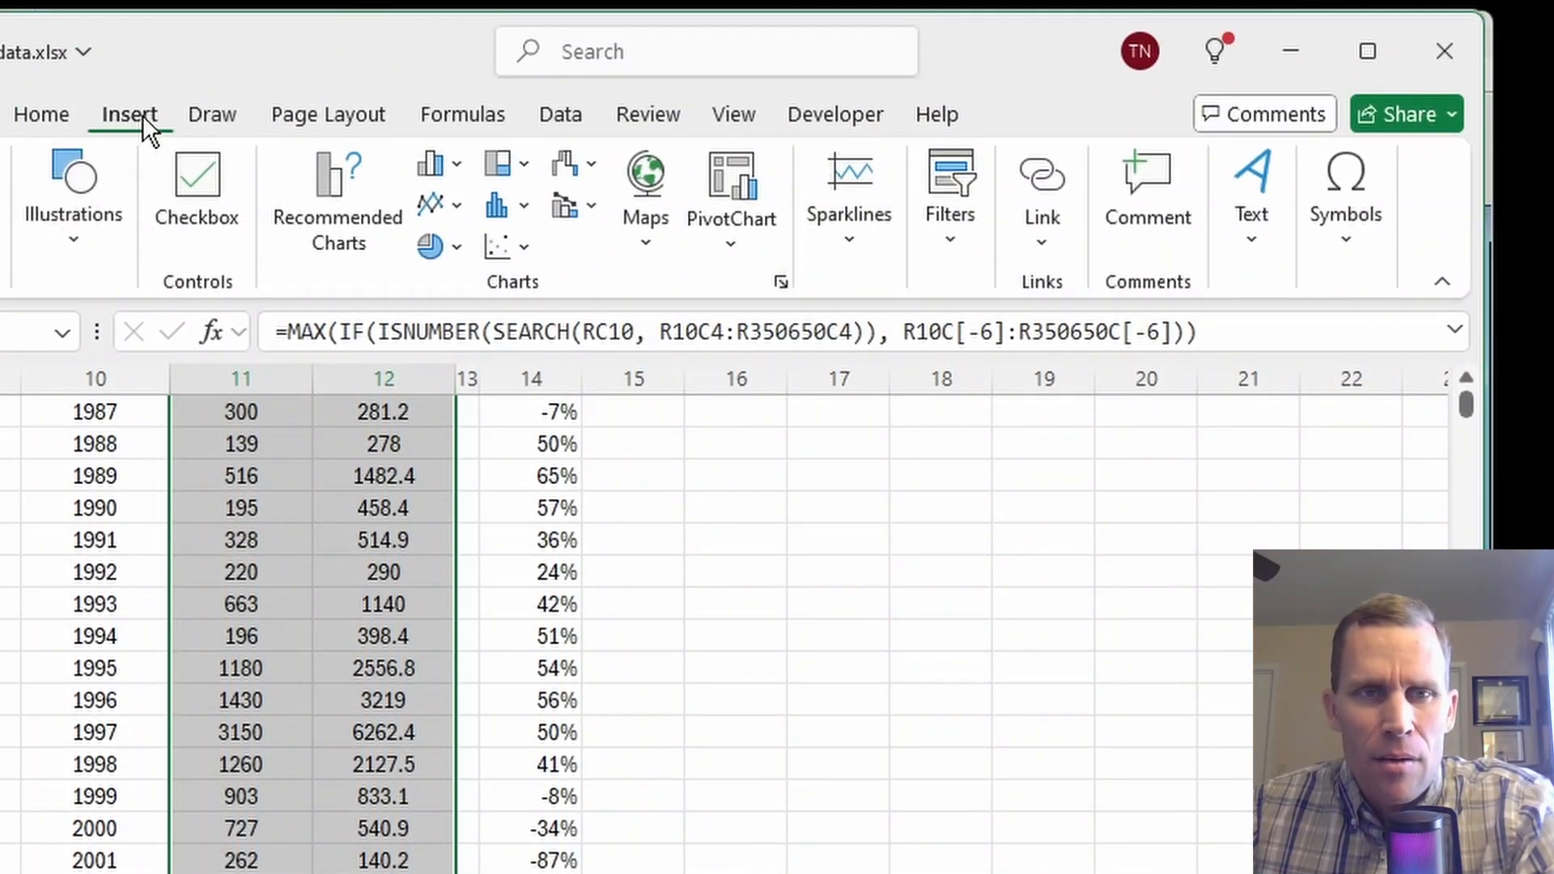
click(521, 253)
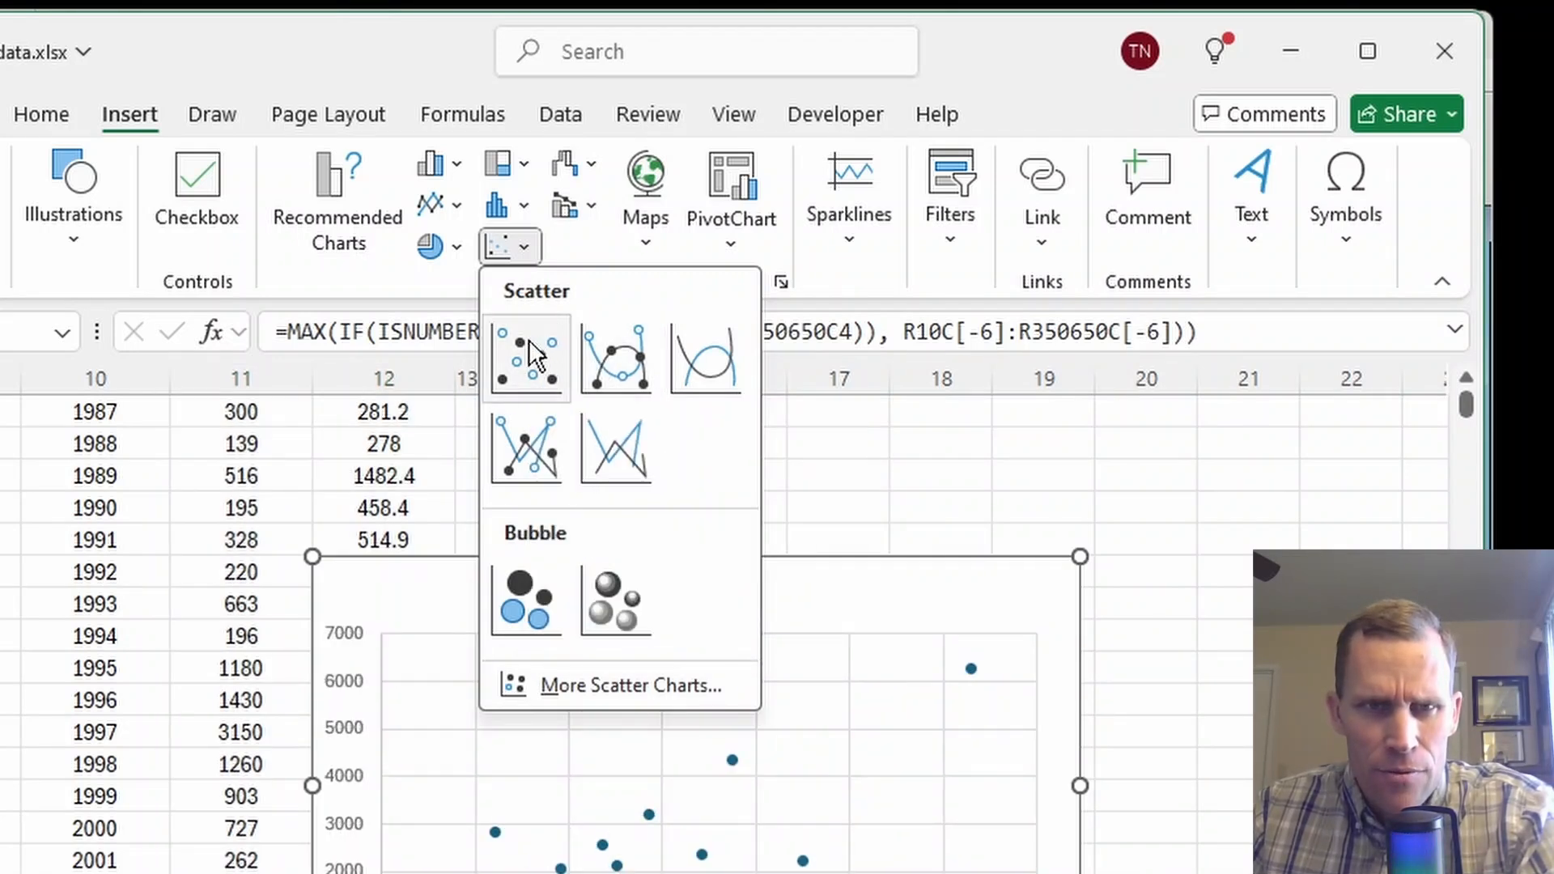
click(528, 338)
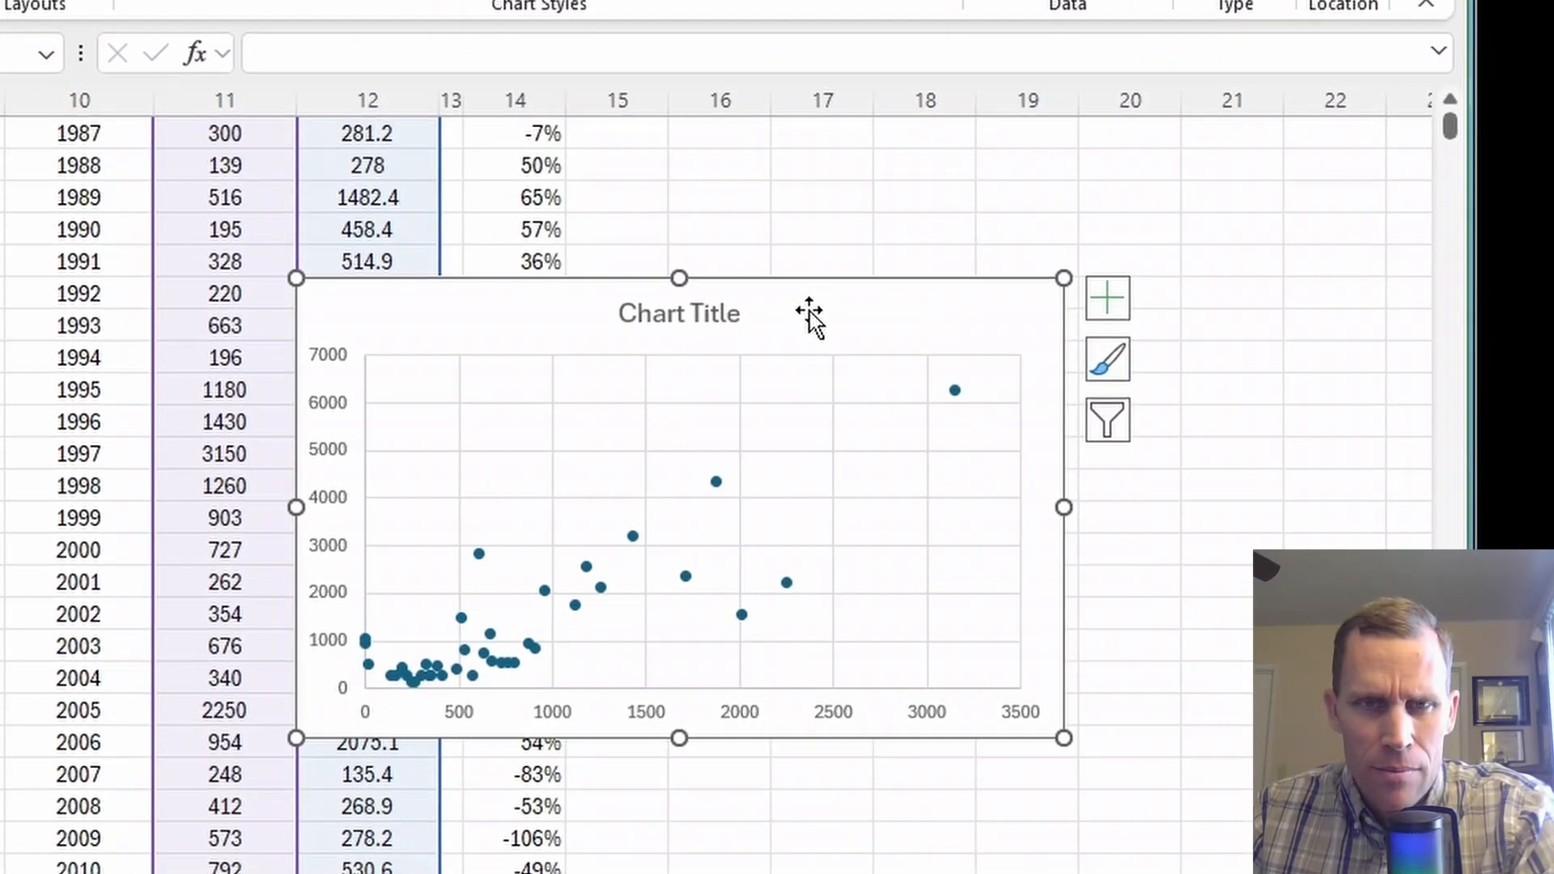
drag(809, 604, 1125, 490)
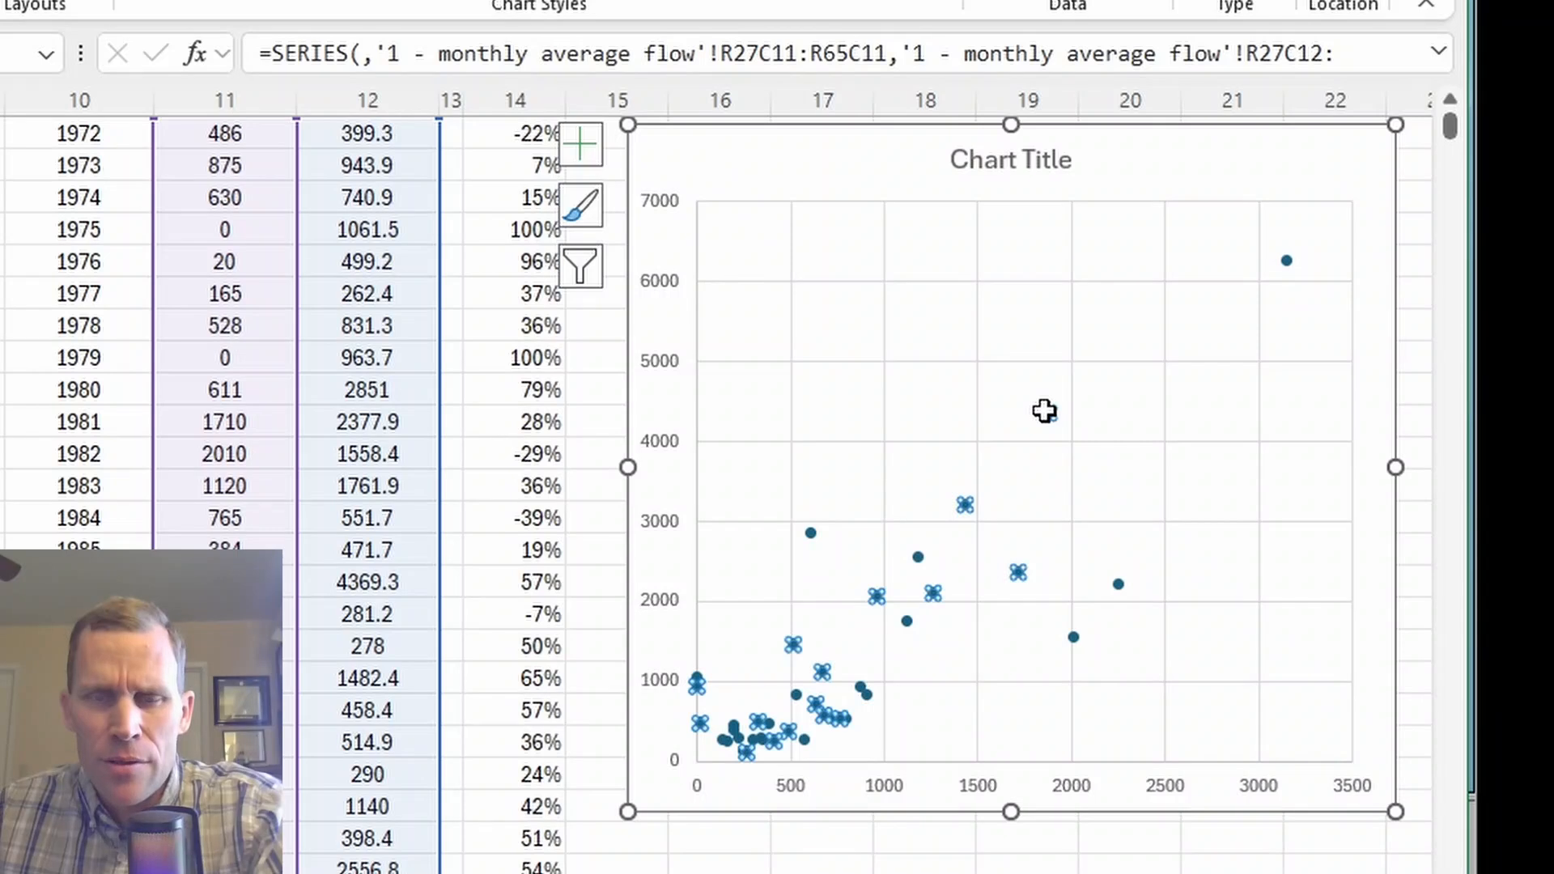
- Add a linear trendline to the annual maximum flow scatter series and look through its trendline options
right_click(1044, 411)
click(1153, 717)
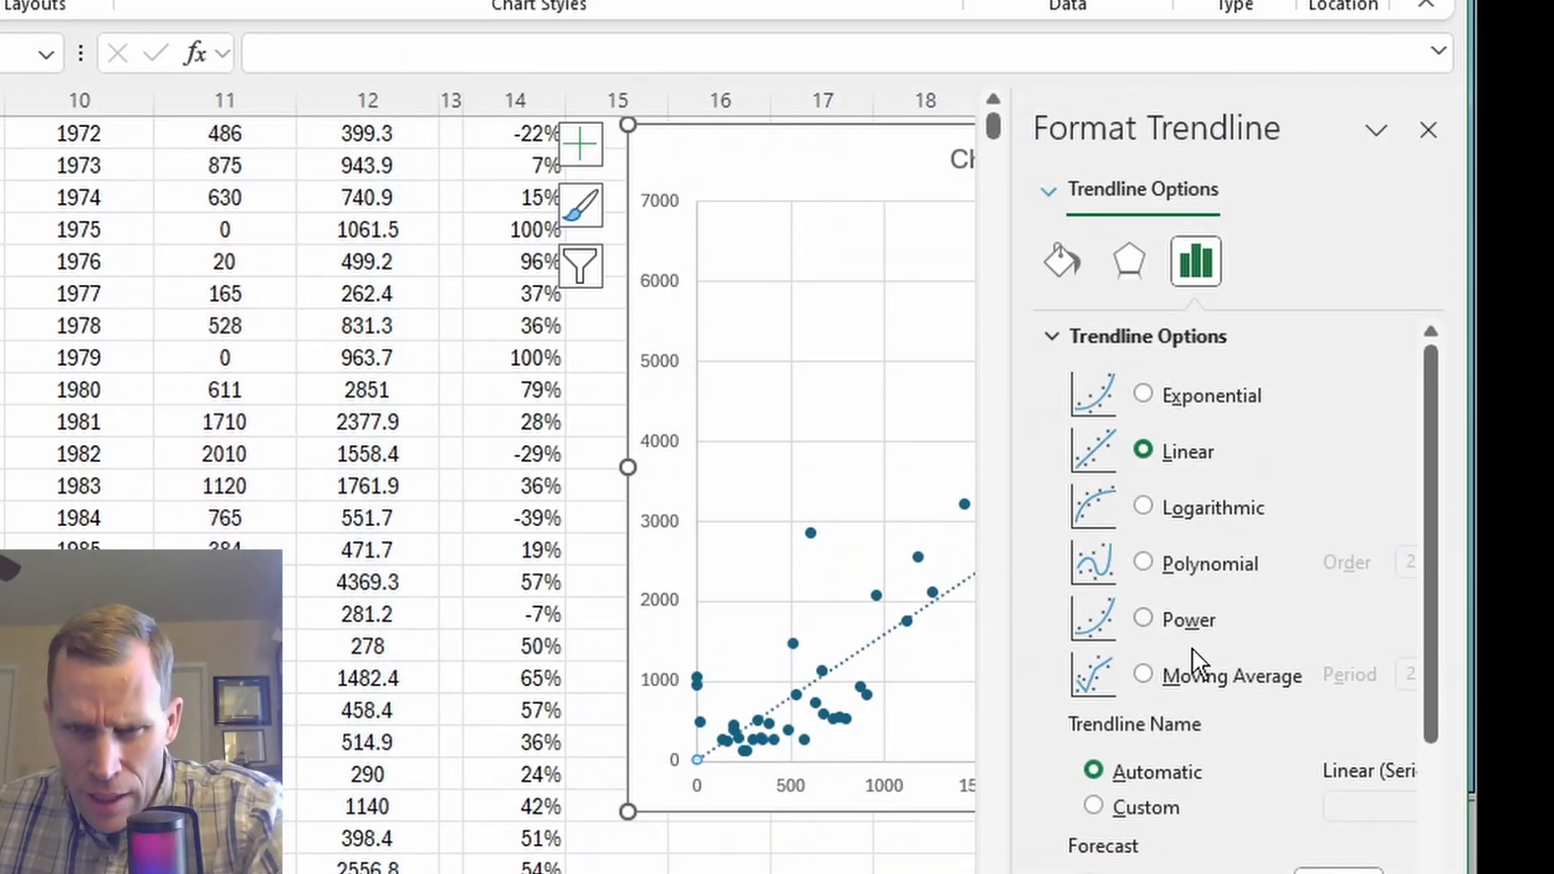
scroll(1234, 721, down, 4)
scroll(1230, 704, up, 2)
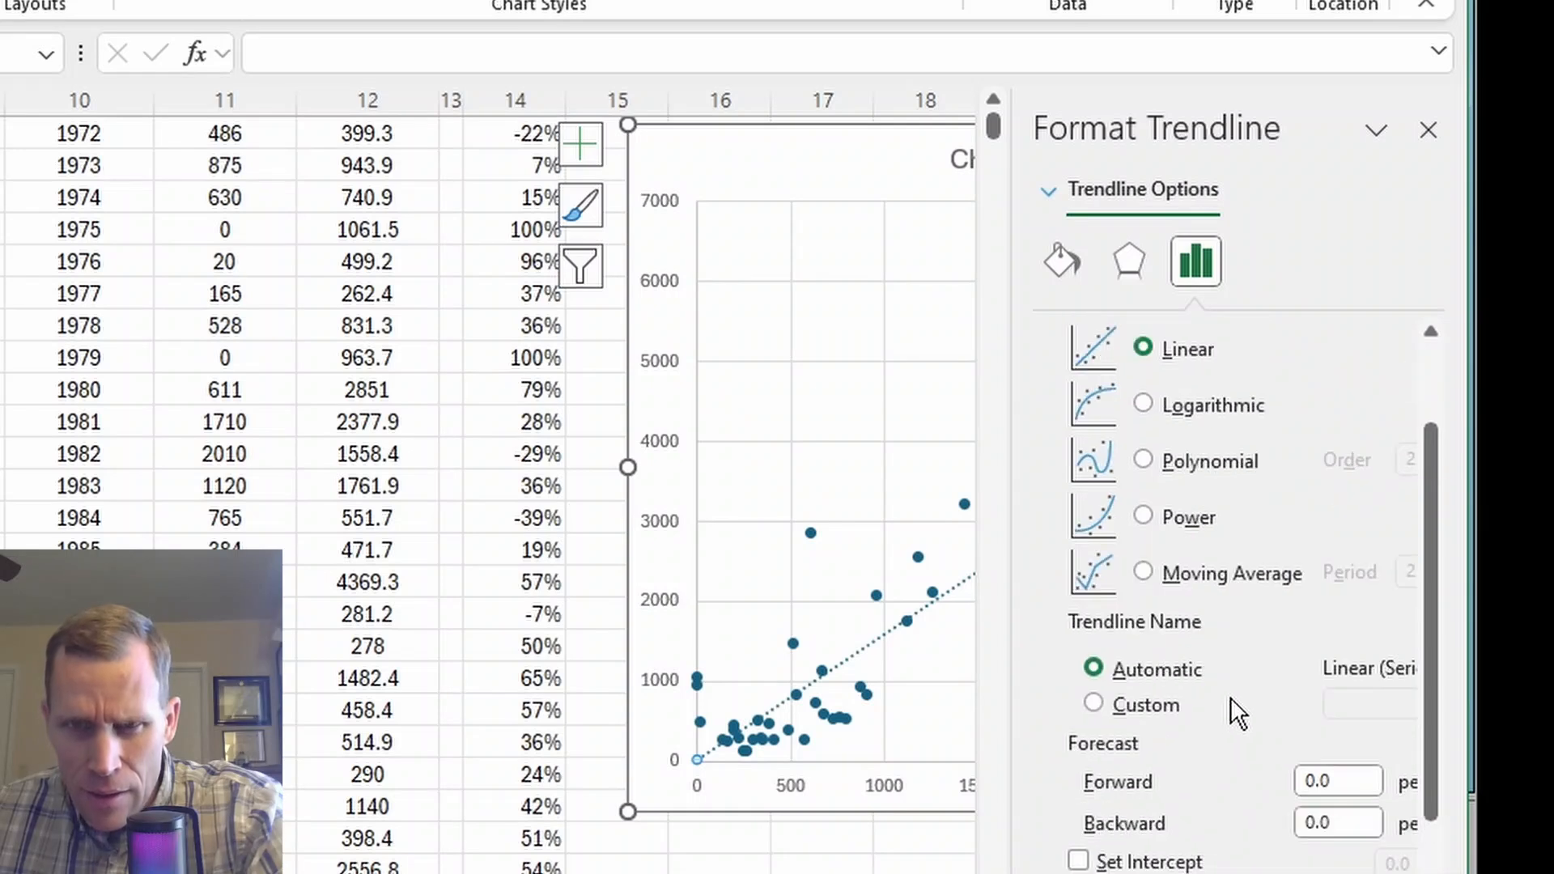
click(1428, 131)
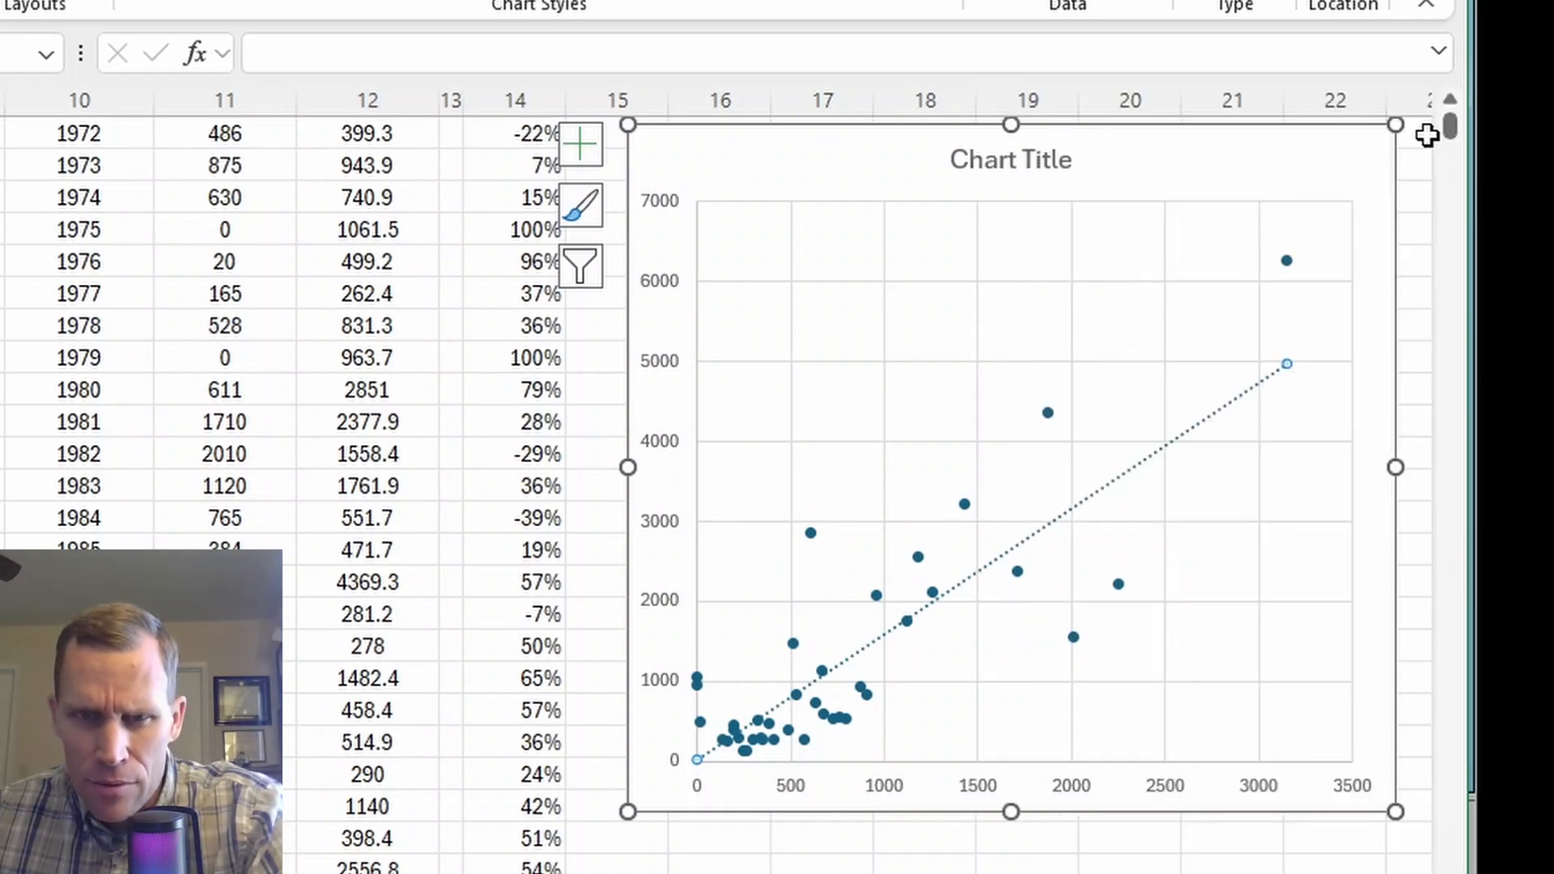
- Display the R-squared value of the linear trendline on the scatter chart
right_click(1203, 431)
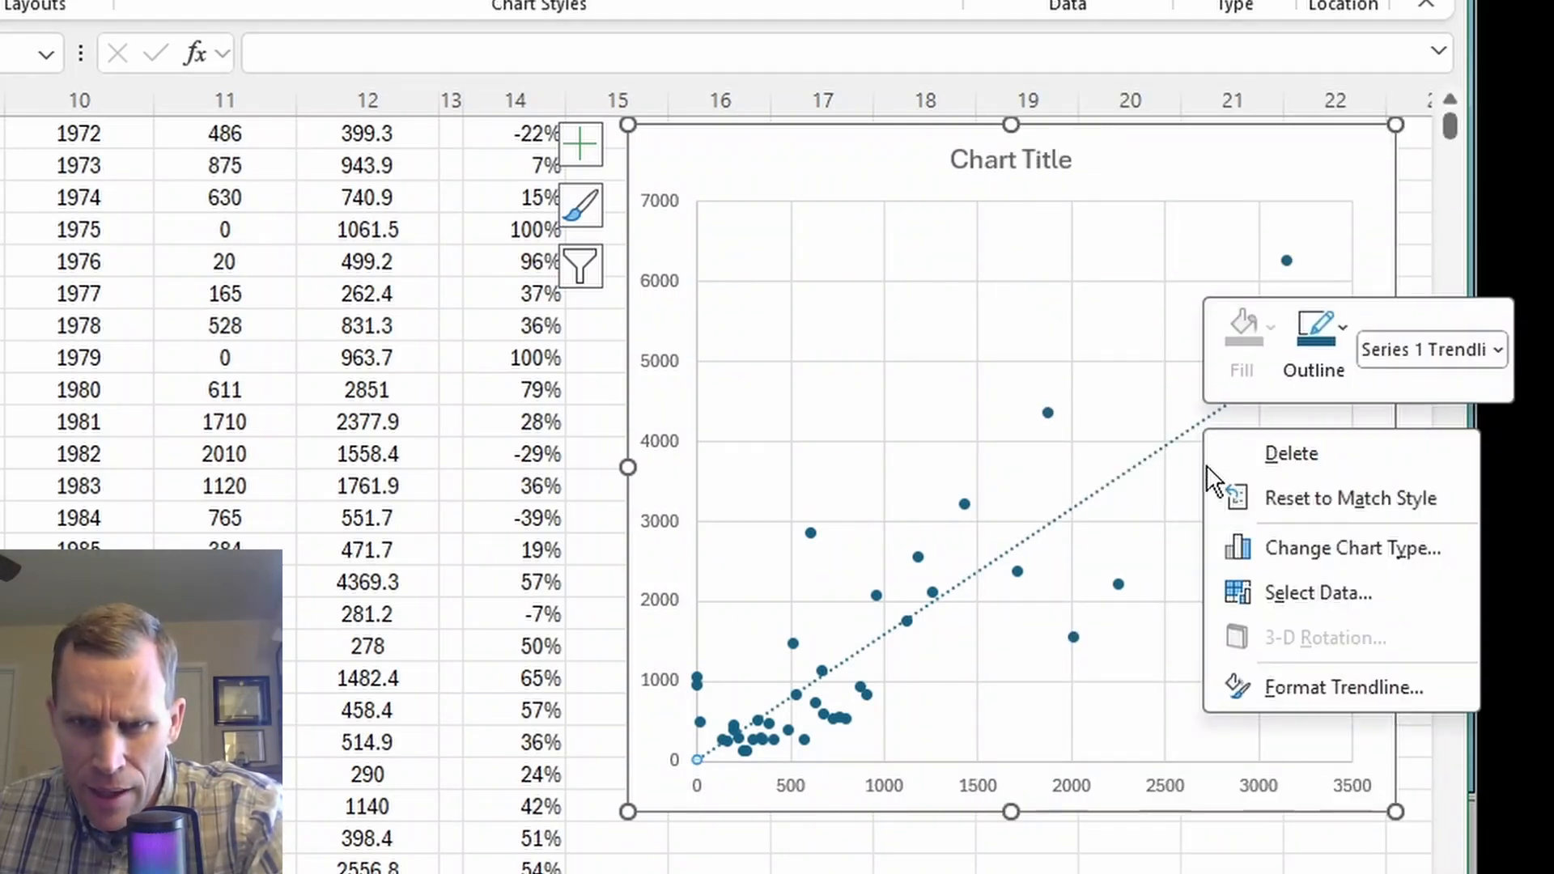
click(1289, 685)
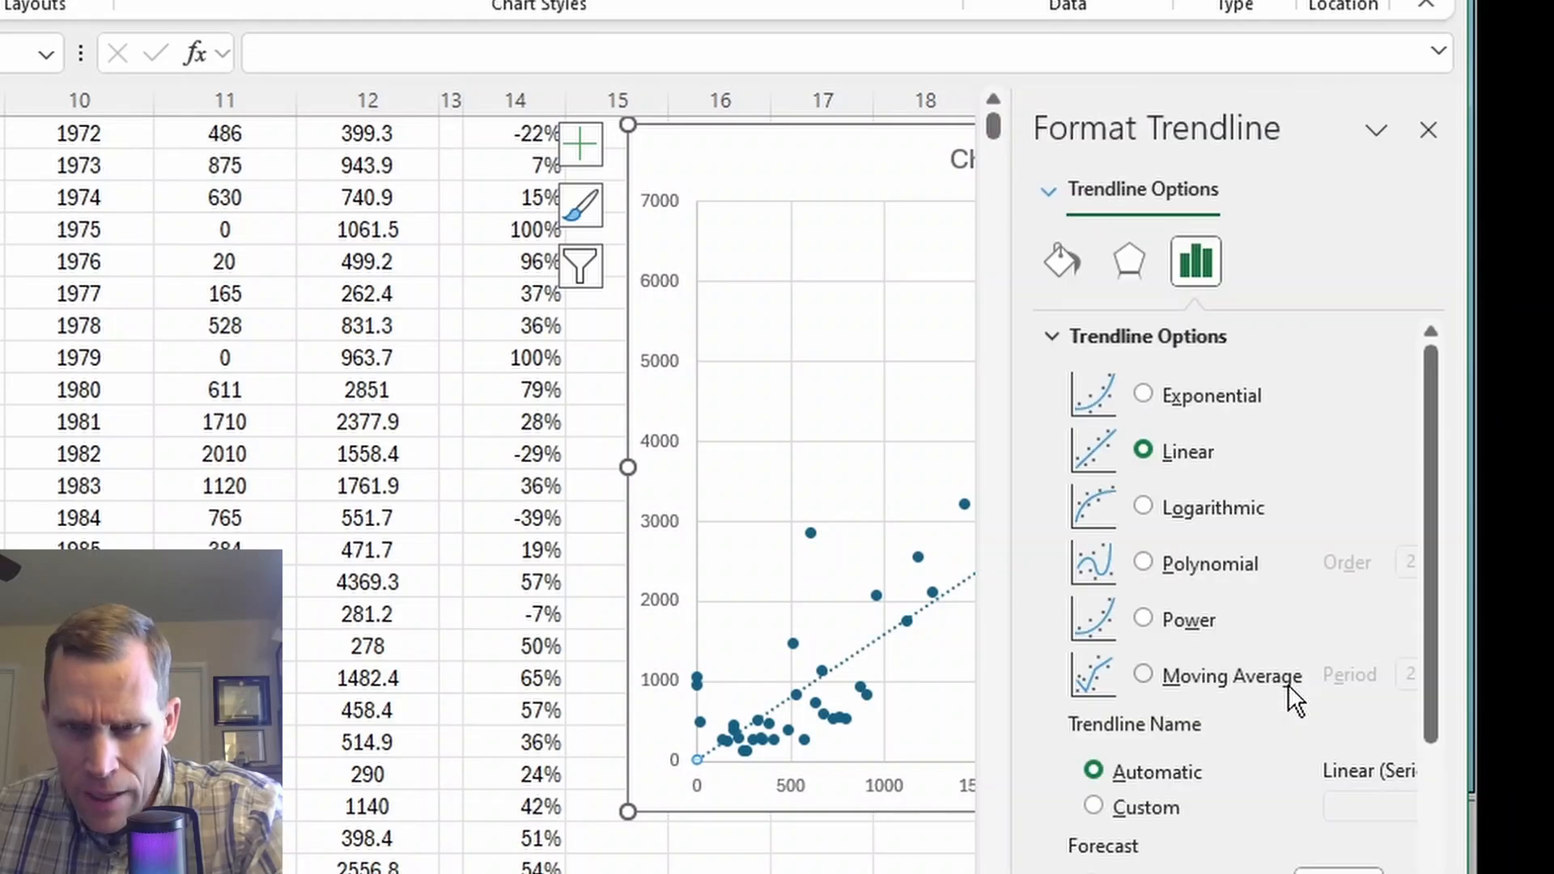
scroll(1267, 639, down, 2)
scroll(1261, 614, down, 1)
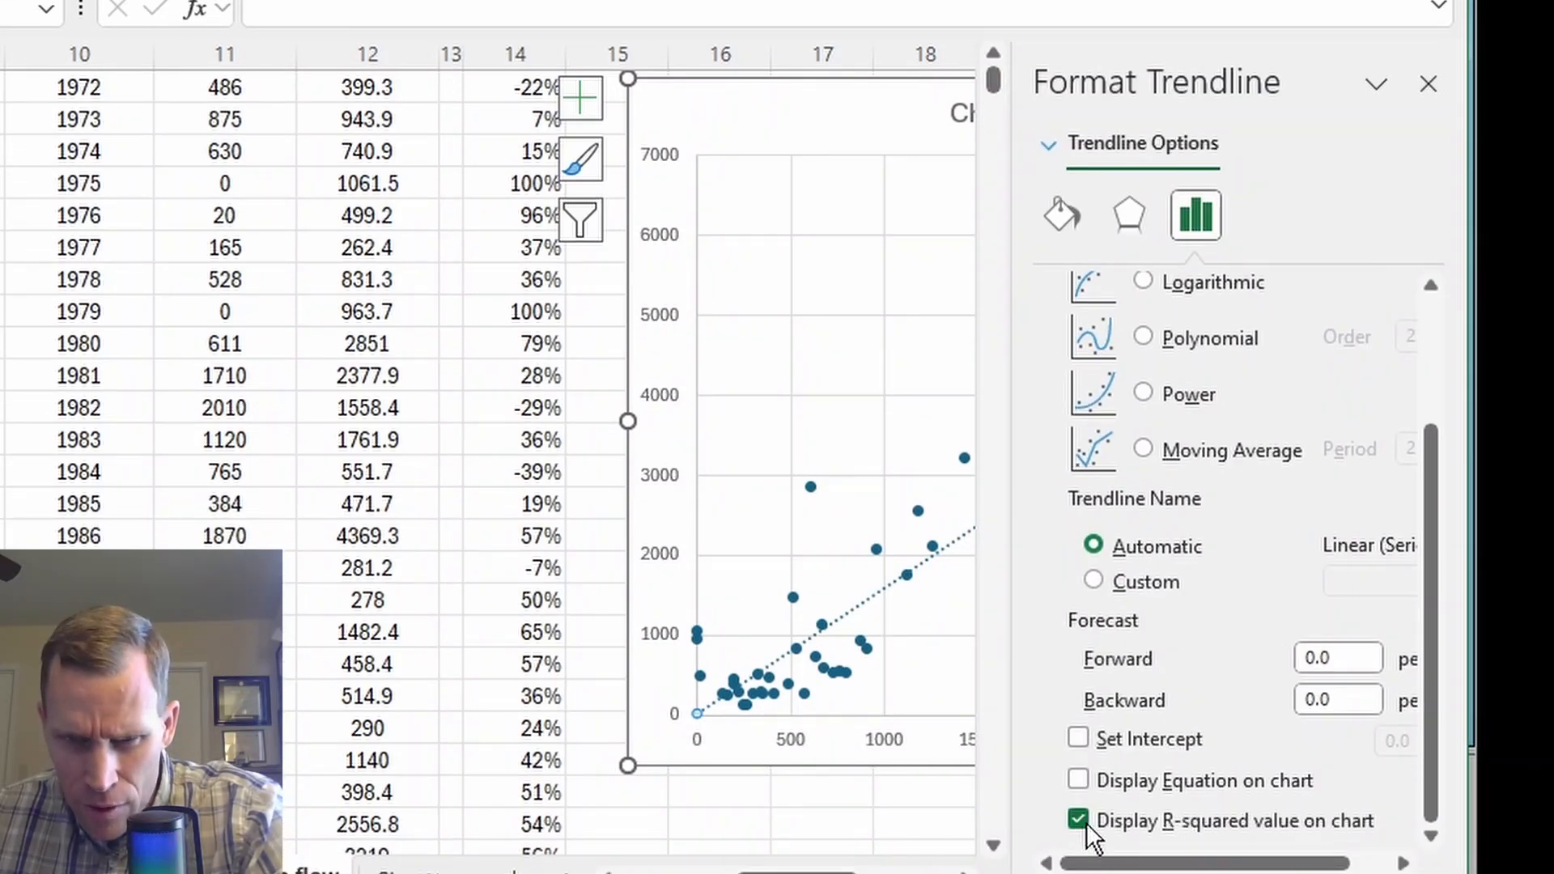
click(1430, 82)
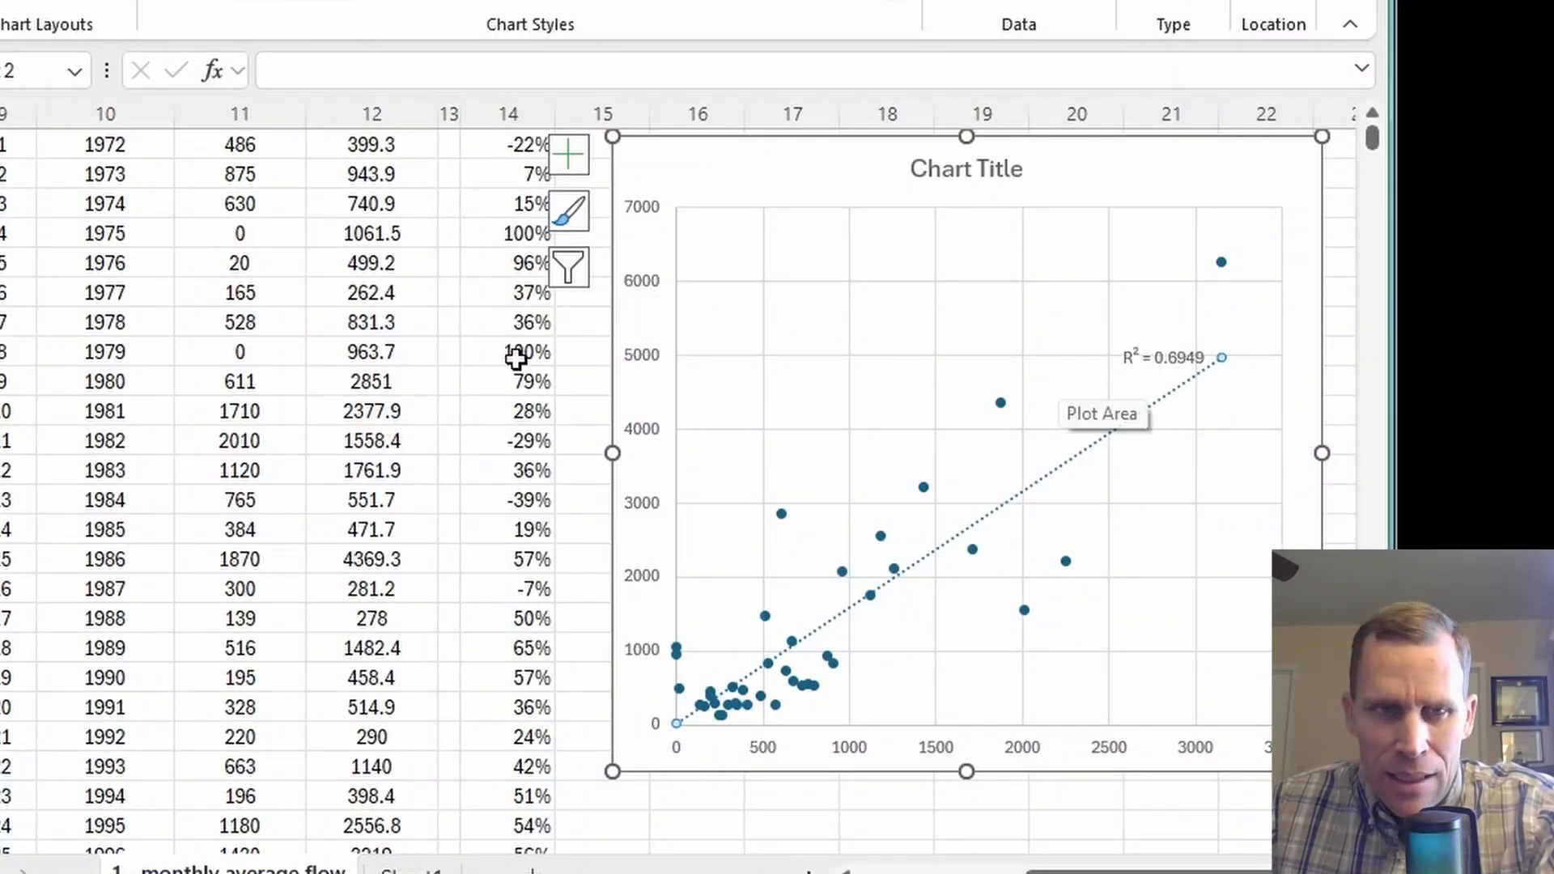
- Examine the 1975 and 1979 rows of the annual maximum table, including their observed, computed and error values
drag(116, 233, 404, 231)
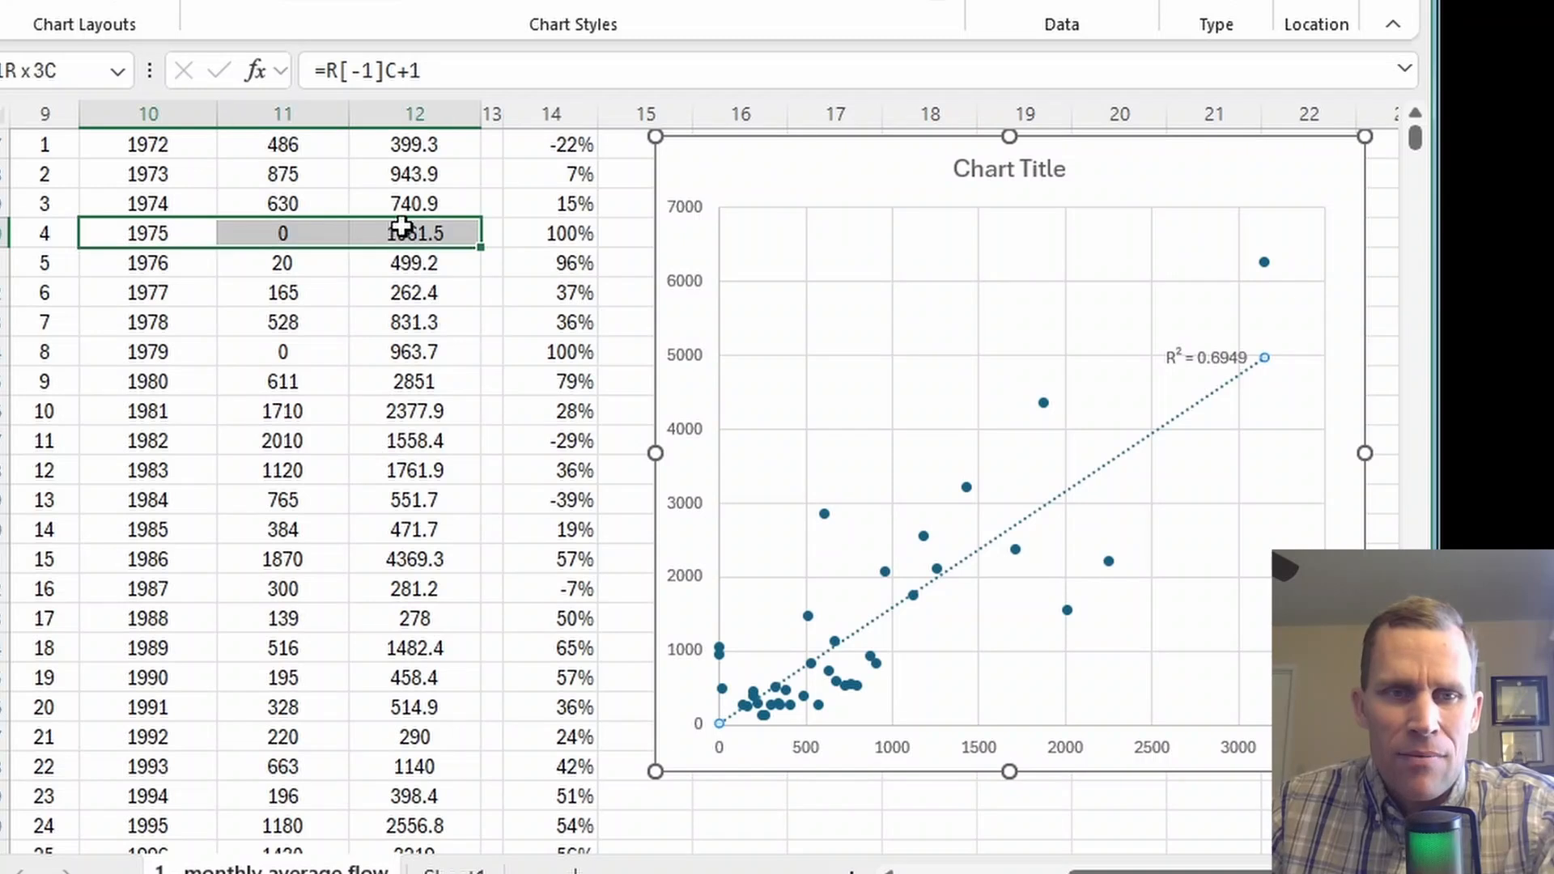
drag(128, 338, 399, 347)
scroll(312, 341, up, 2)
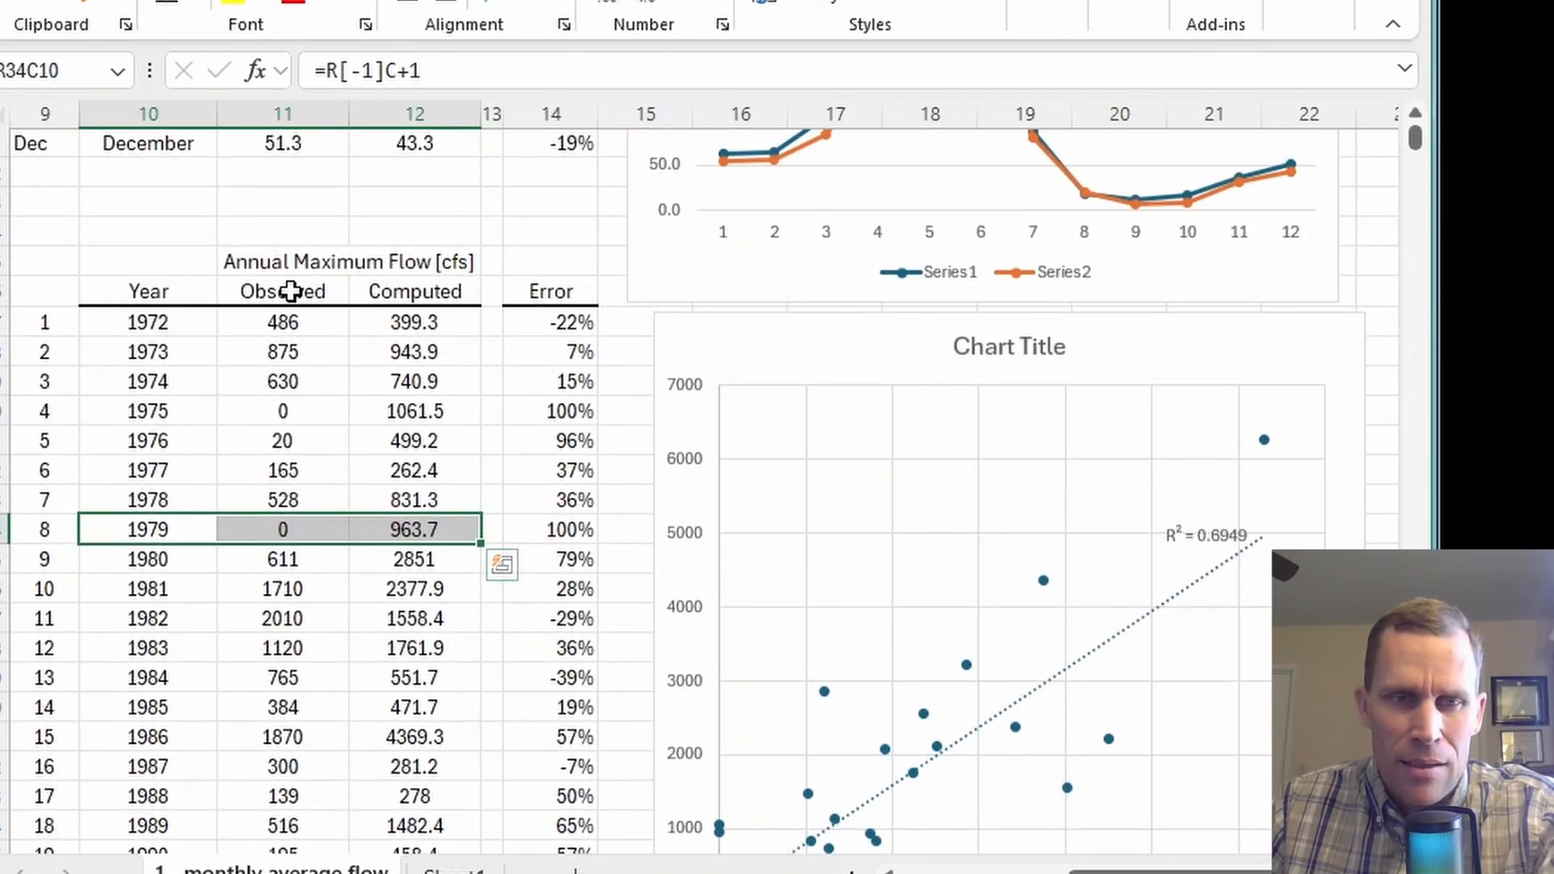
click(267, 413)
click(539, 409)
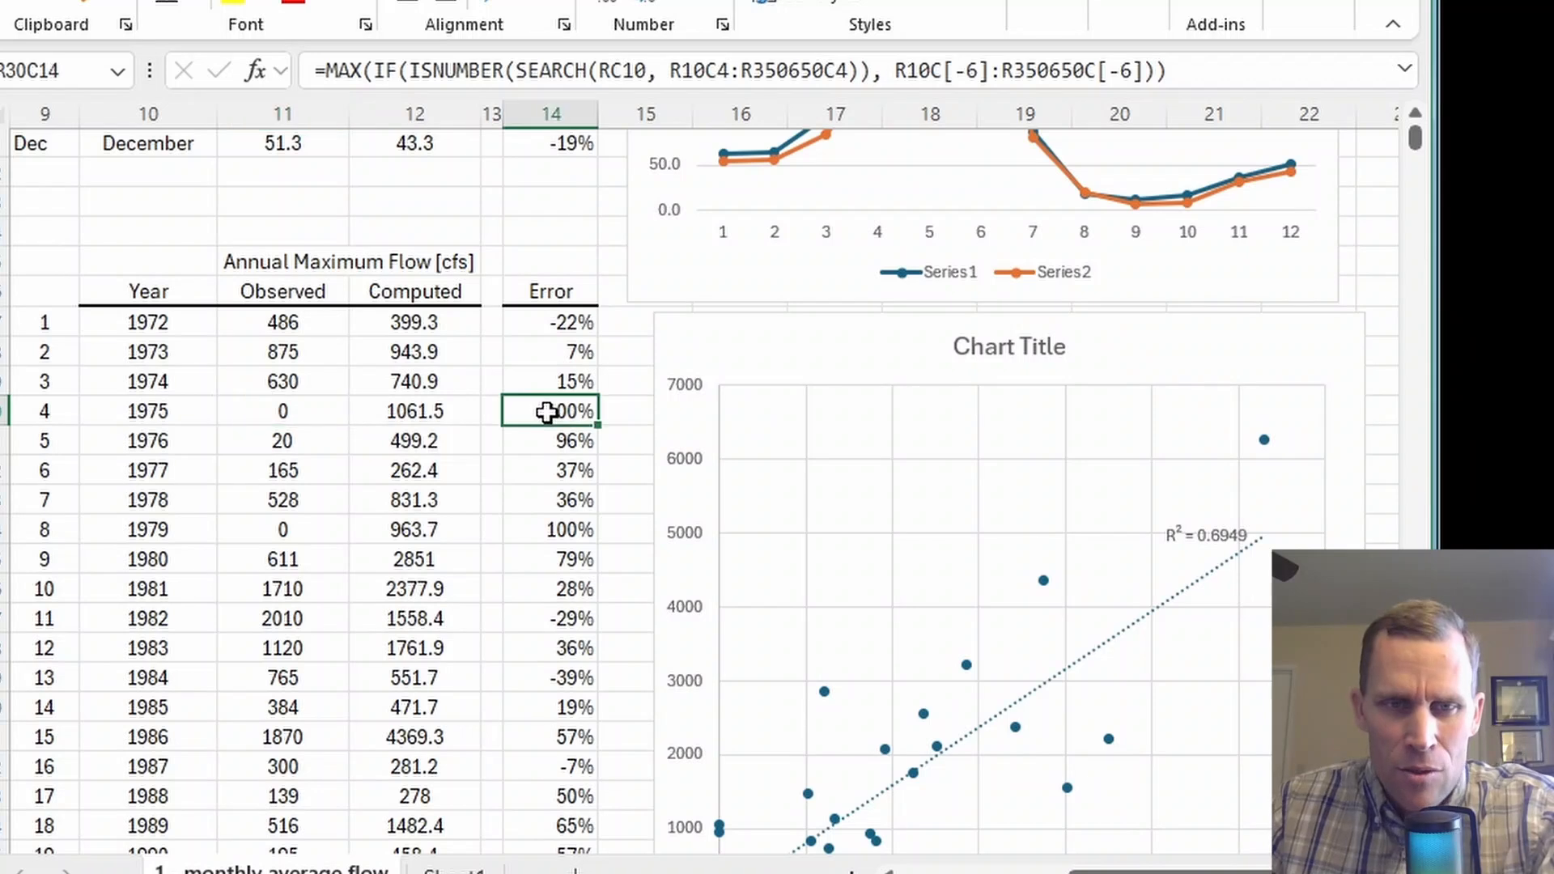
click(536, 529)
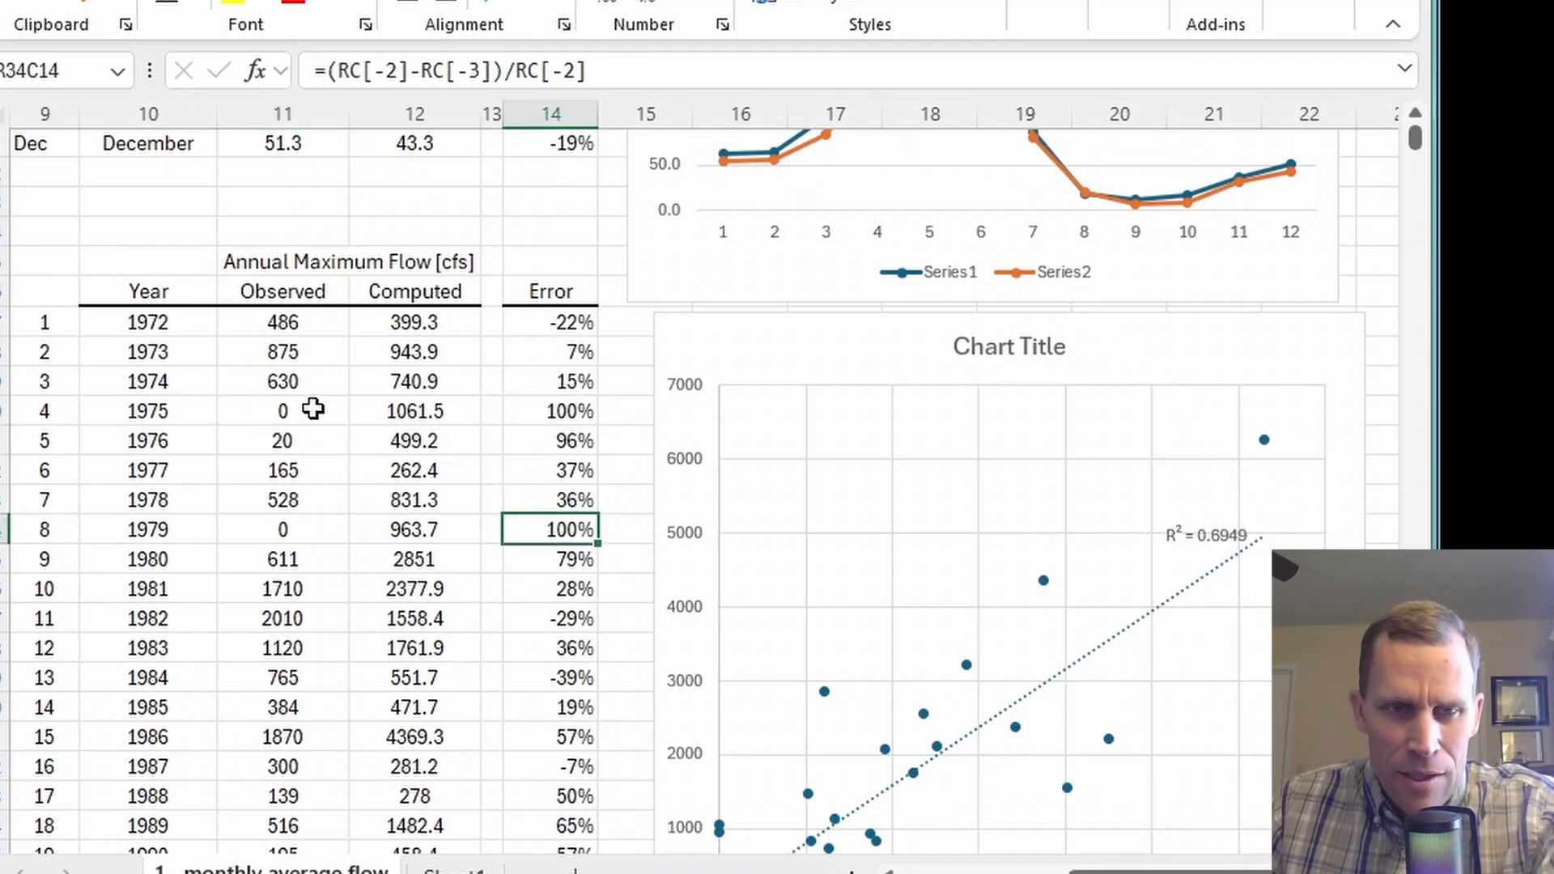
- Set the computed annual maximum flows for 1975 and 1979 to 0, and compare the scatter chart with the tutorial's X/Y plot
click(387, 416)
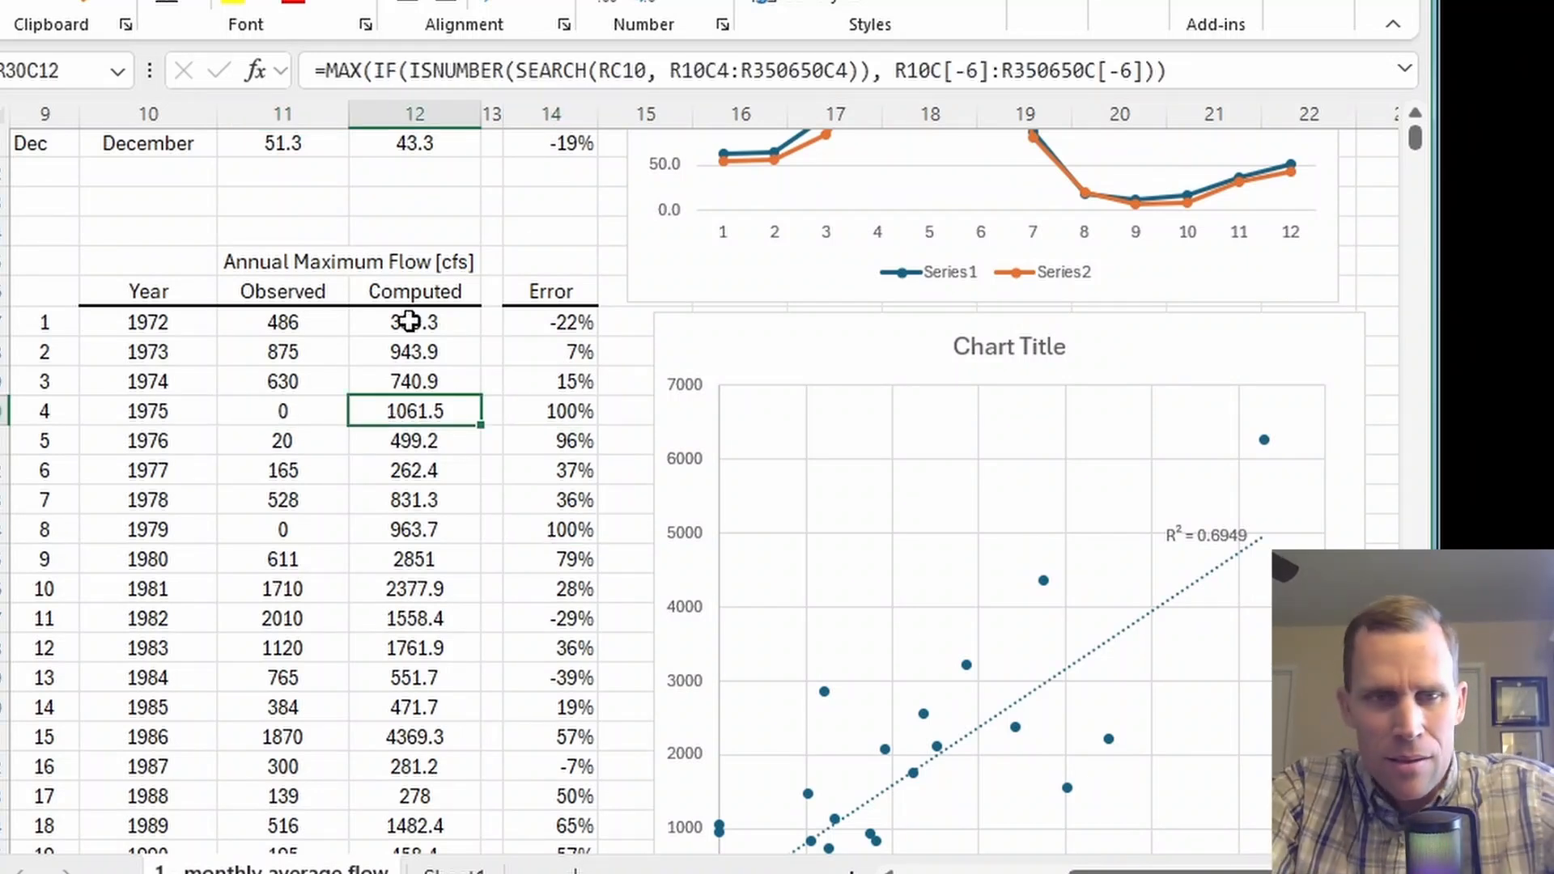
text(0)
key(Down)
key(Down)
key(Down)
key(Down)
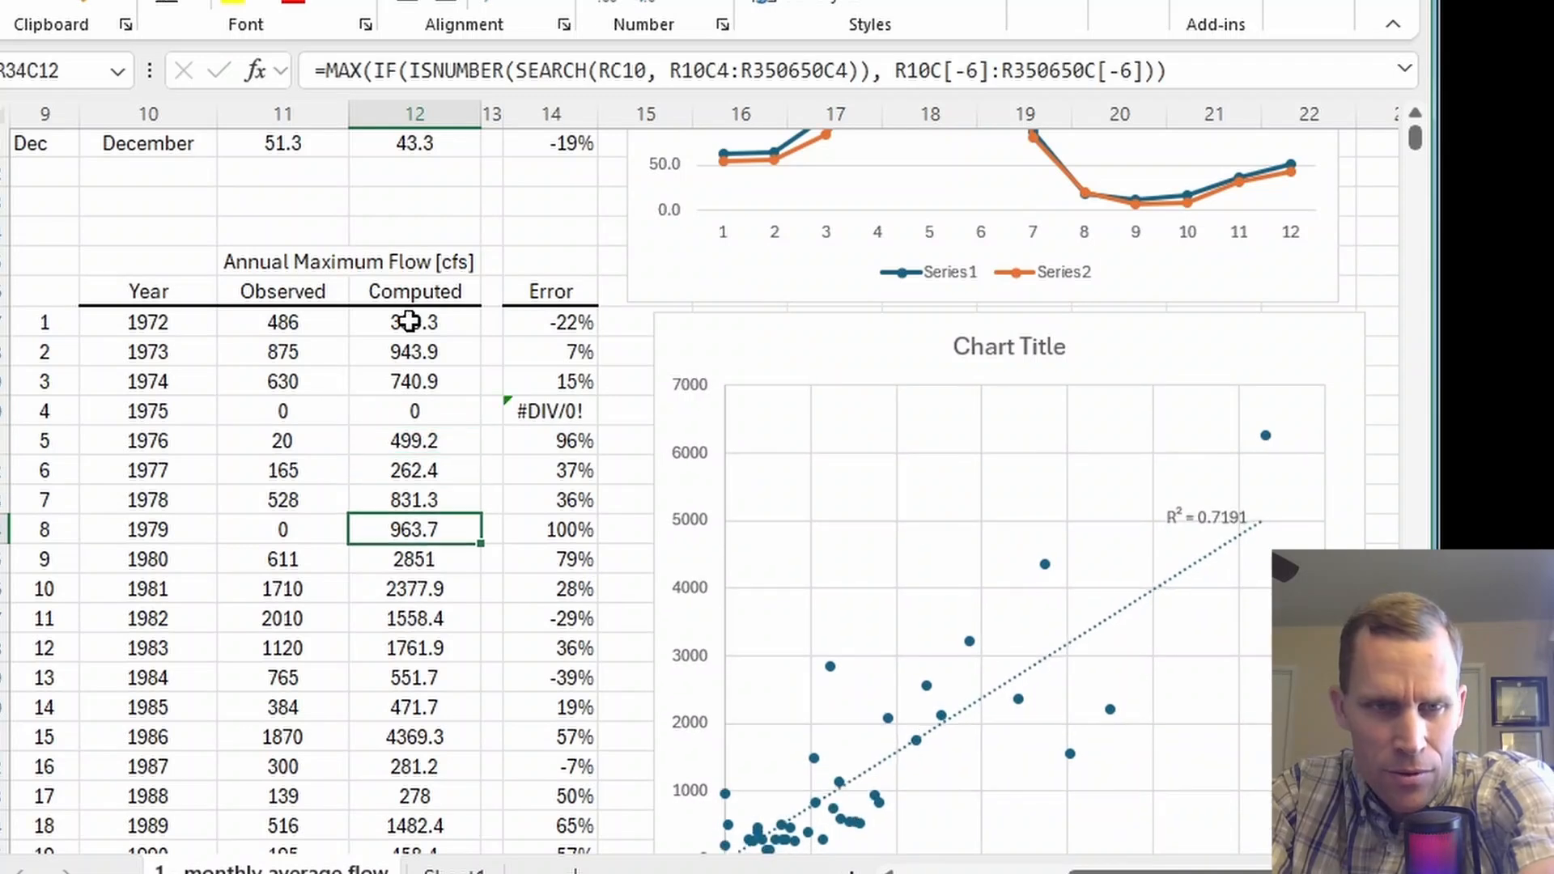
text(0)
key(Return)
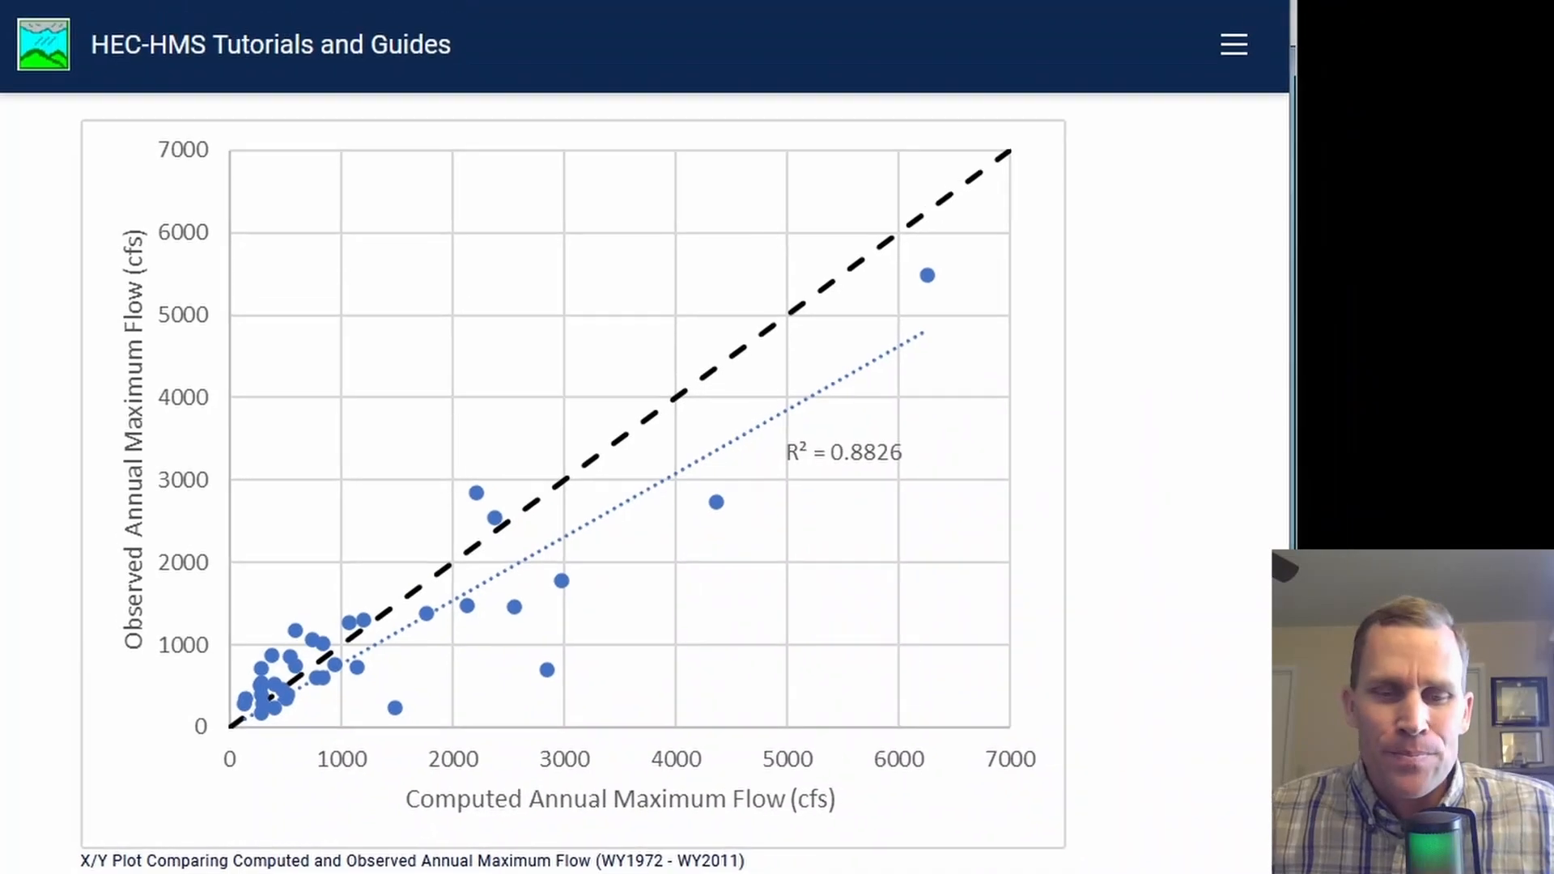
click(554, 873)
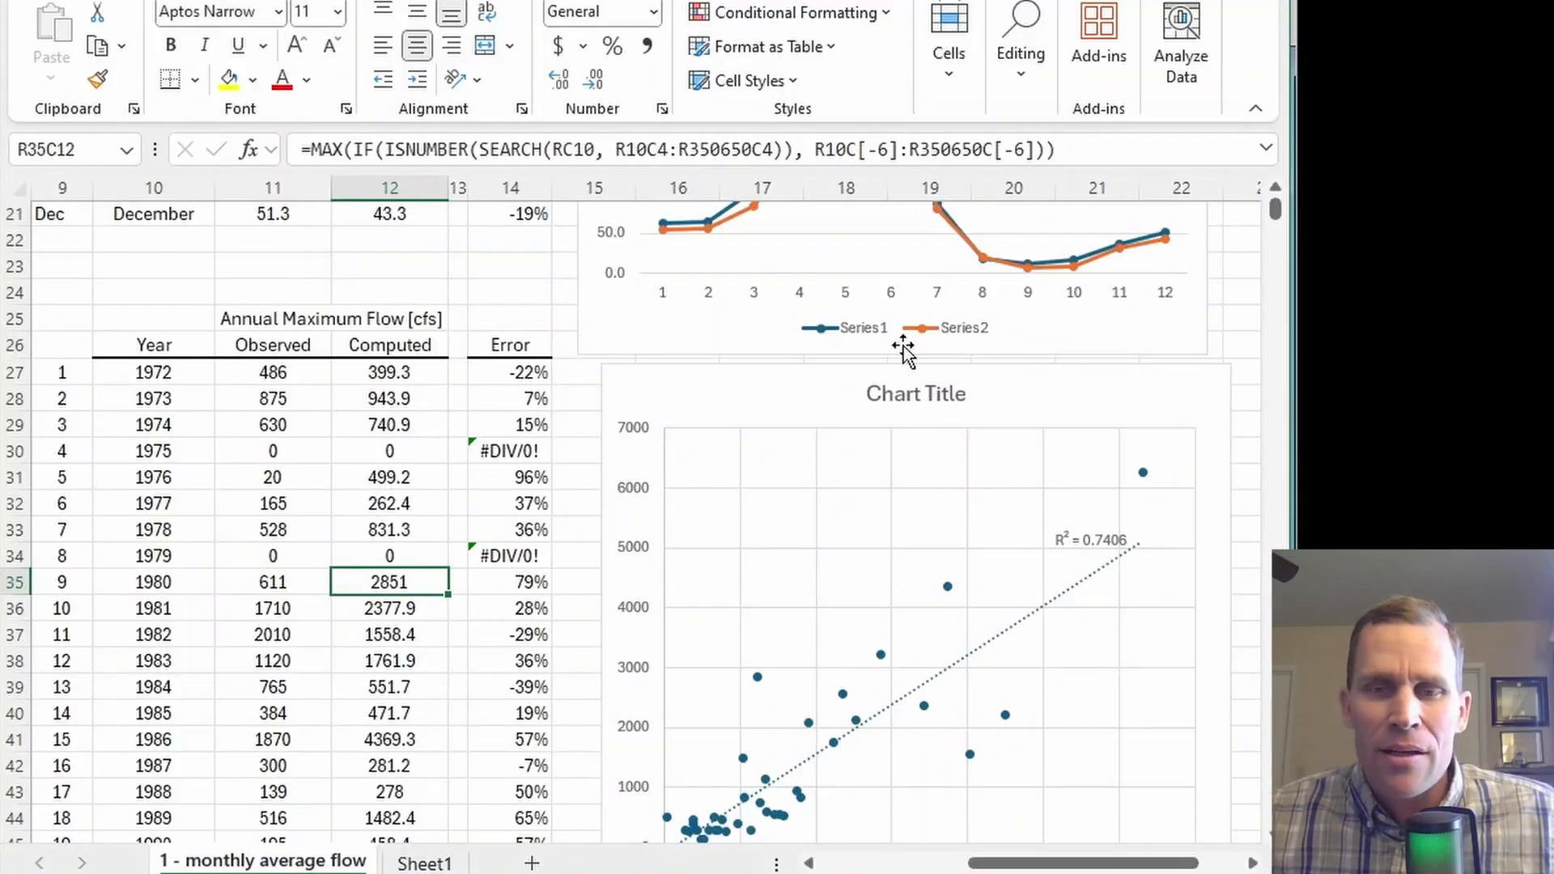
- Examine the tutorial's X/Y plot and frequency plot comparing computed and observed annual maximum flow for WY1972 - WY2011
scroll(903, 346, up, 4)
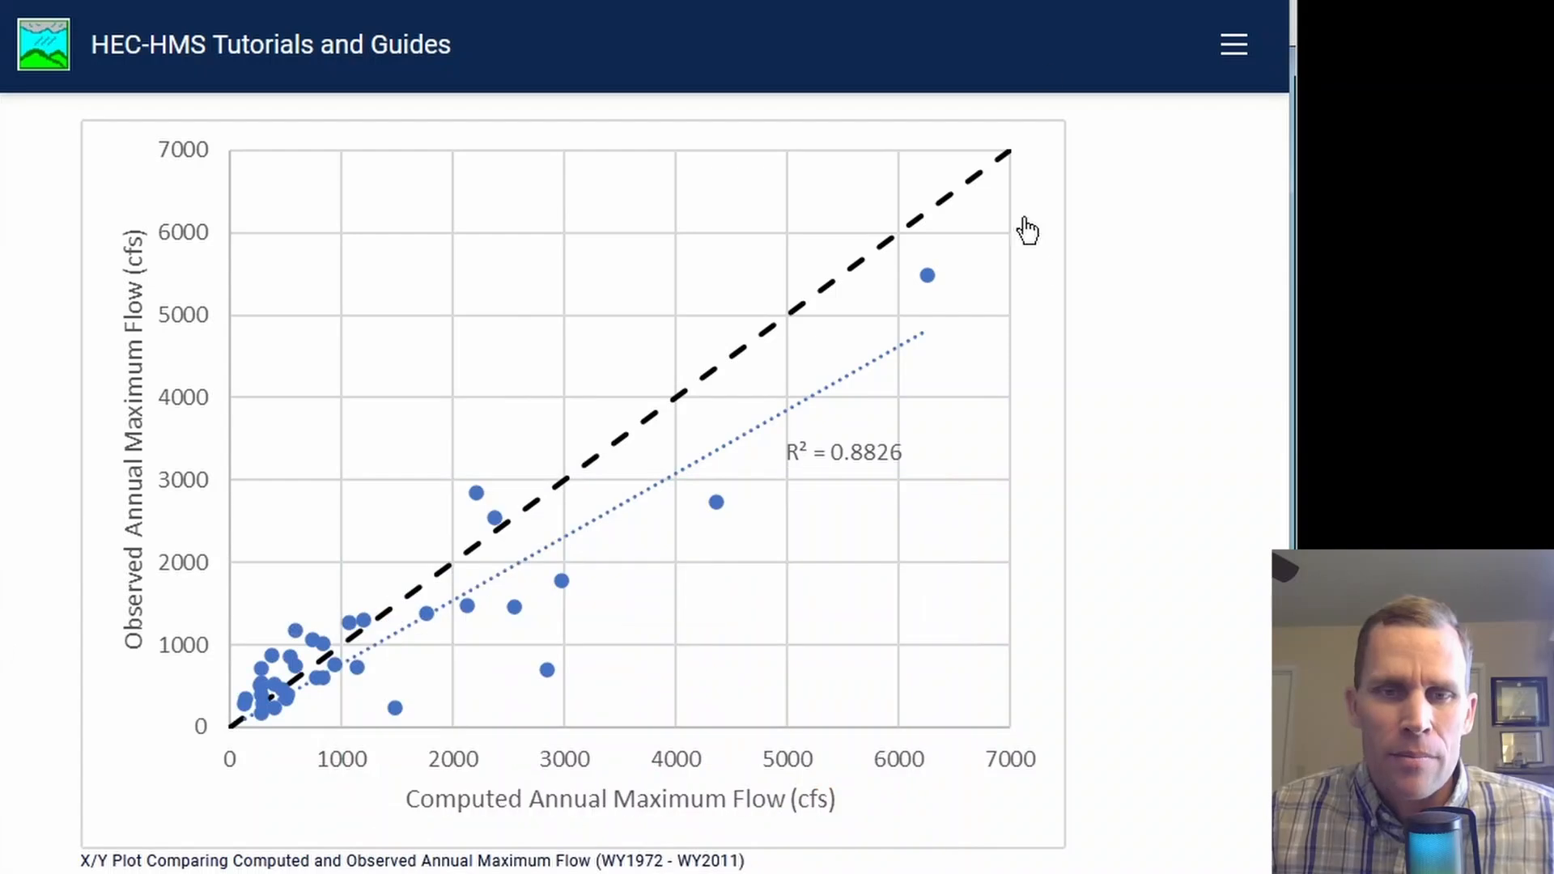
scroll(1098, 364, down, 10)
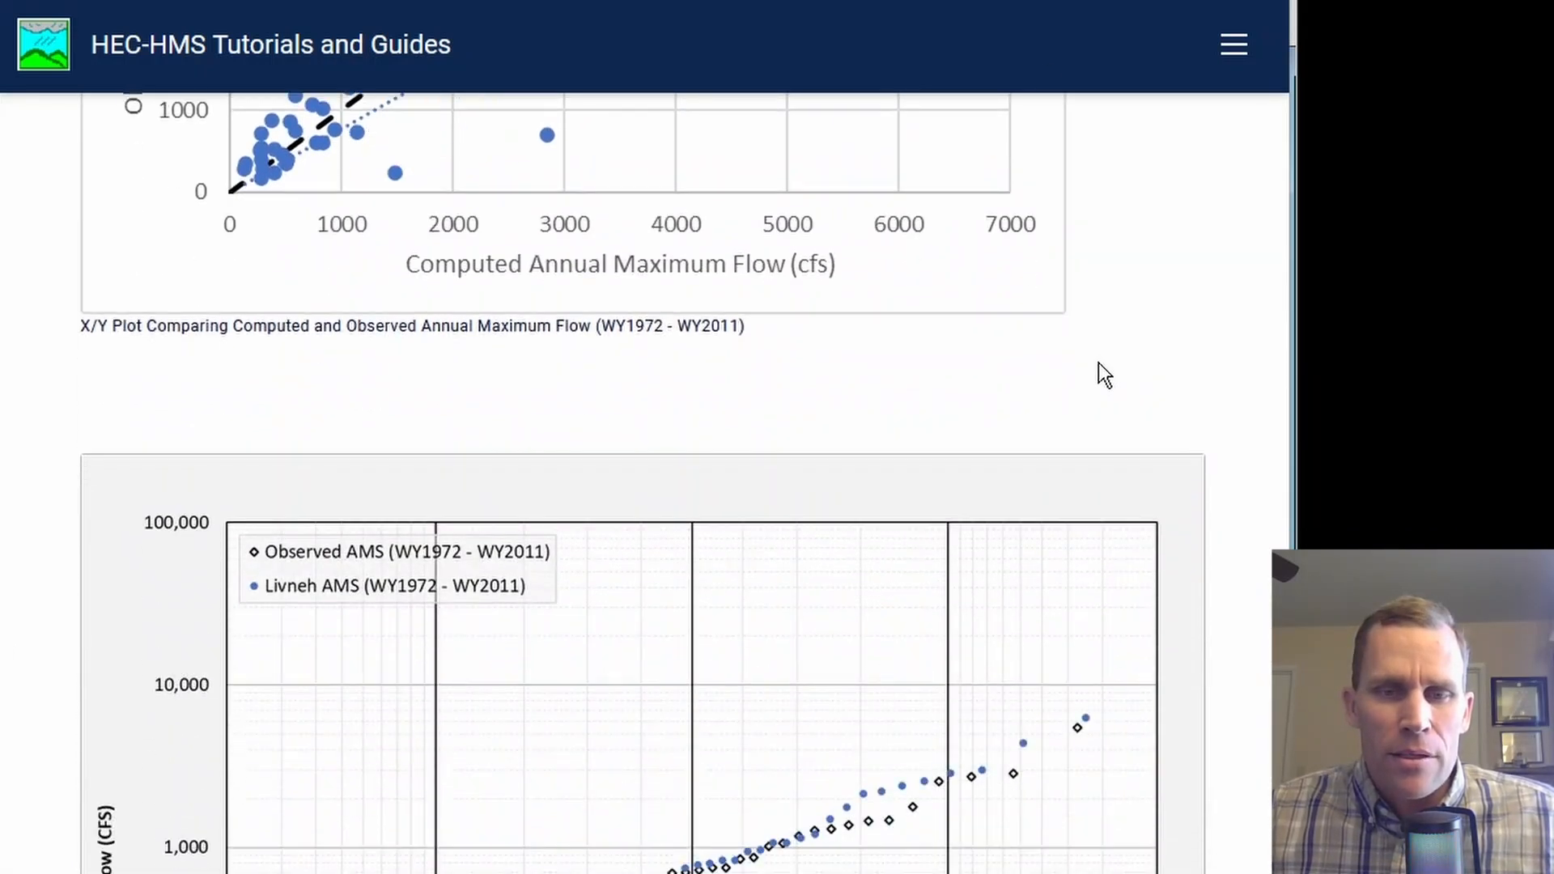
scroll(1101, 374, down, 2)
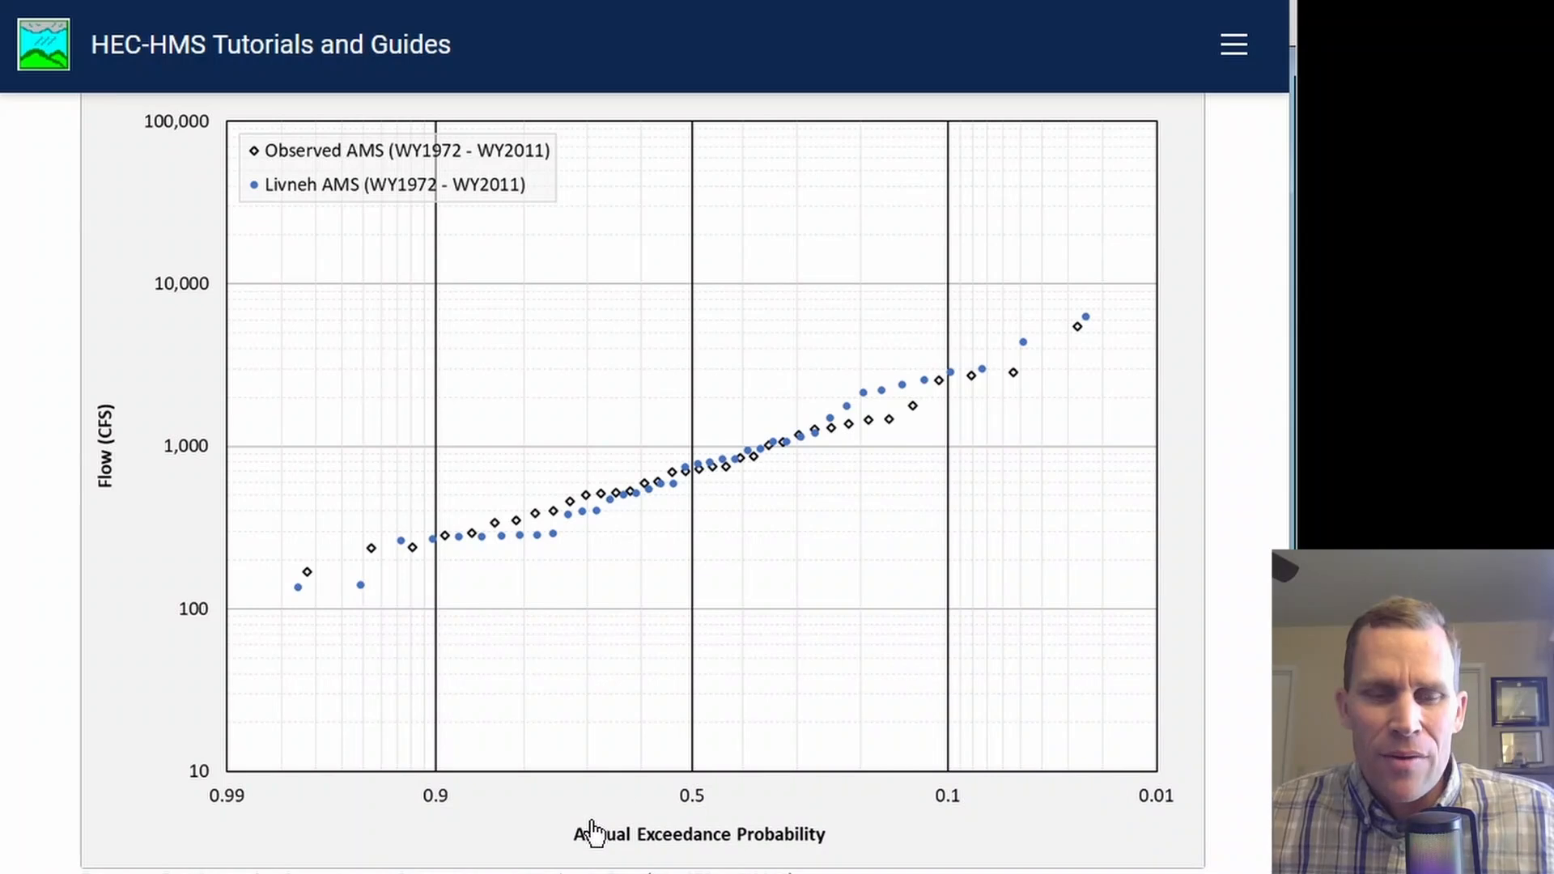
scroll(818, 789, down, 2)
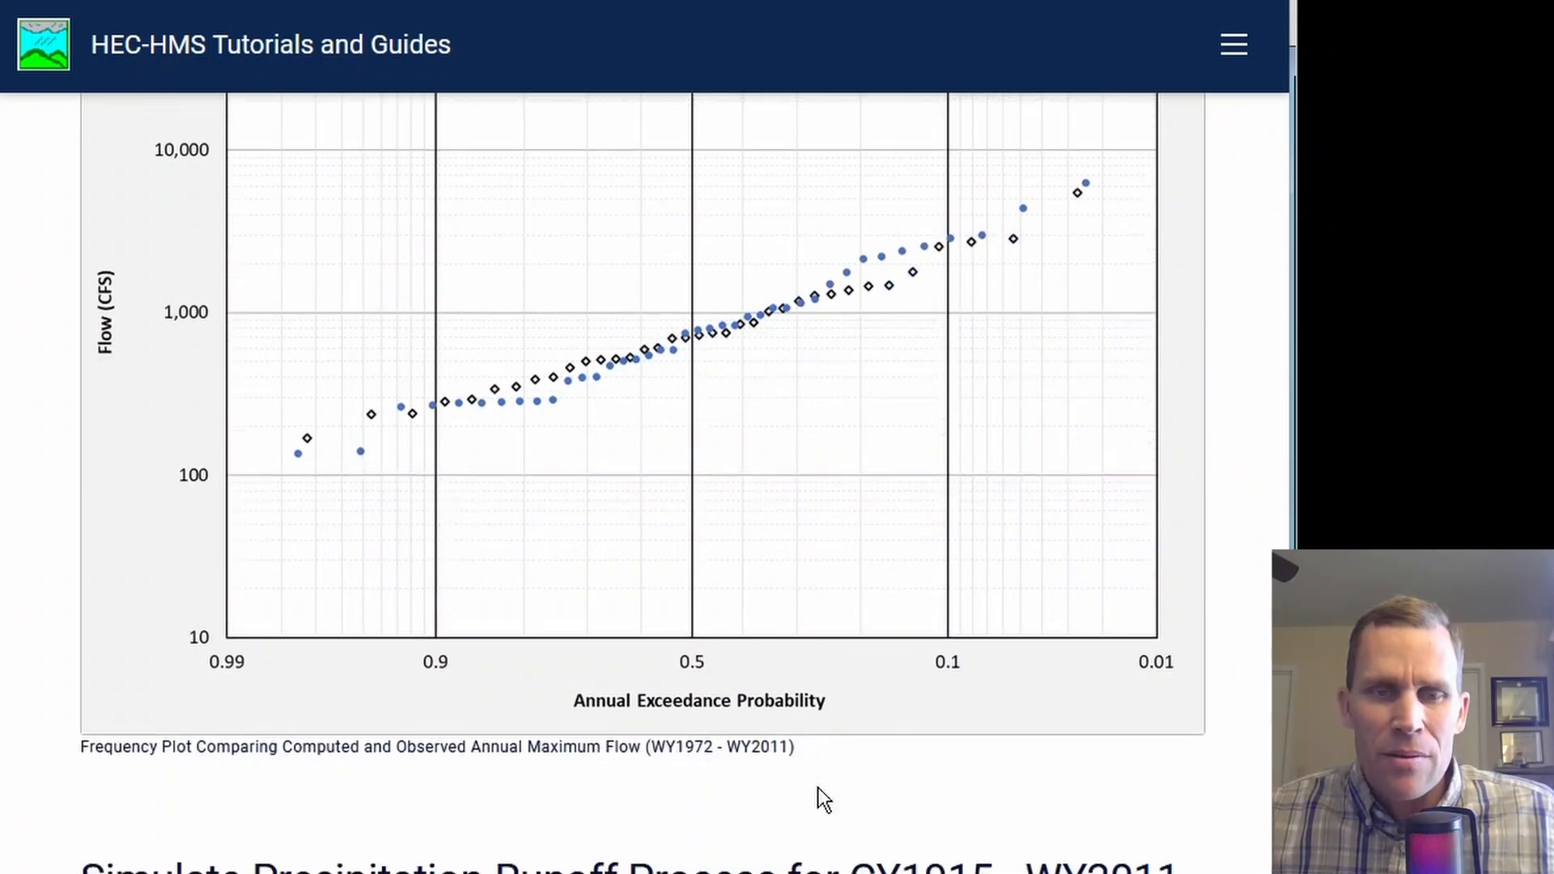
- Read the tutorial's instructions for simulating CY1915 - WY2011, including the simulation name, basin model, meteorologic model and control specifications to select
scroll(1106, 737, down, 3)
scroll(1105, 731, down, 3)
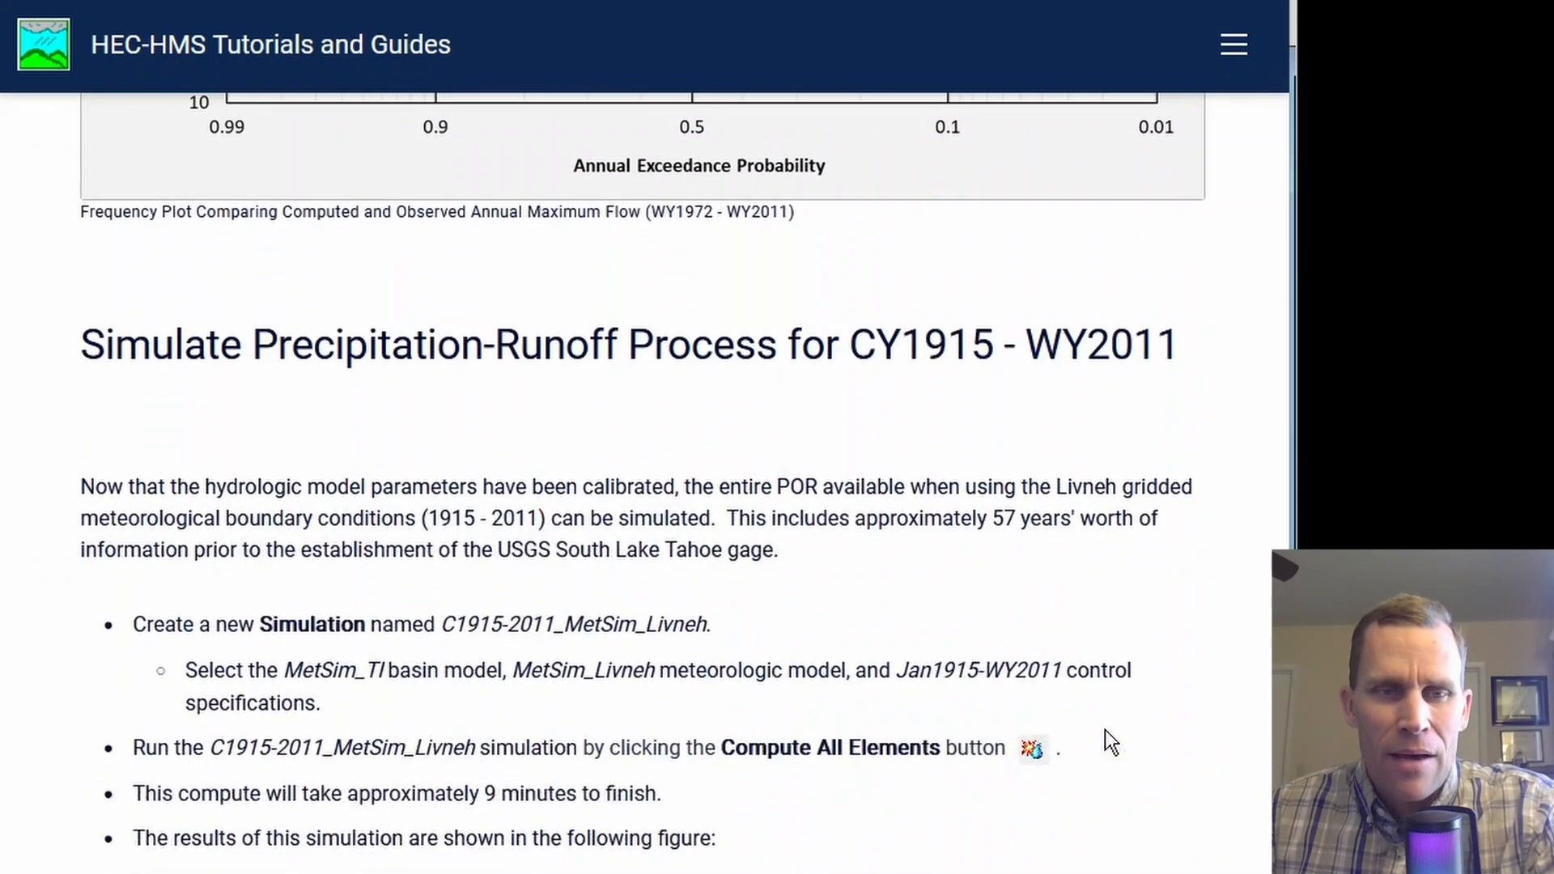
scroll(13, 692, down, 3)
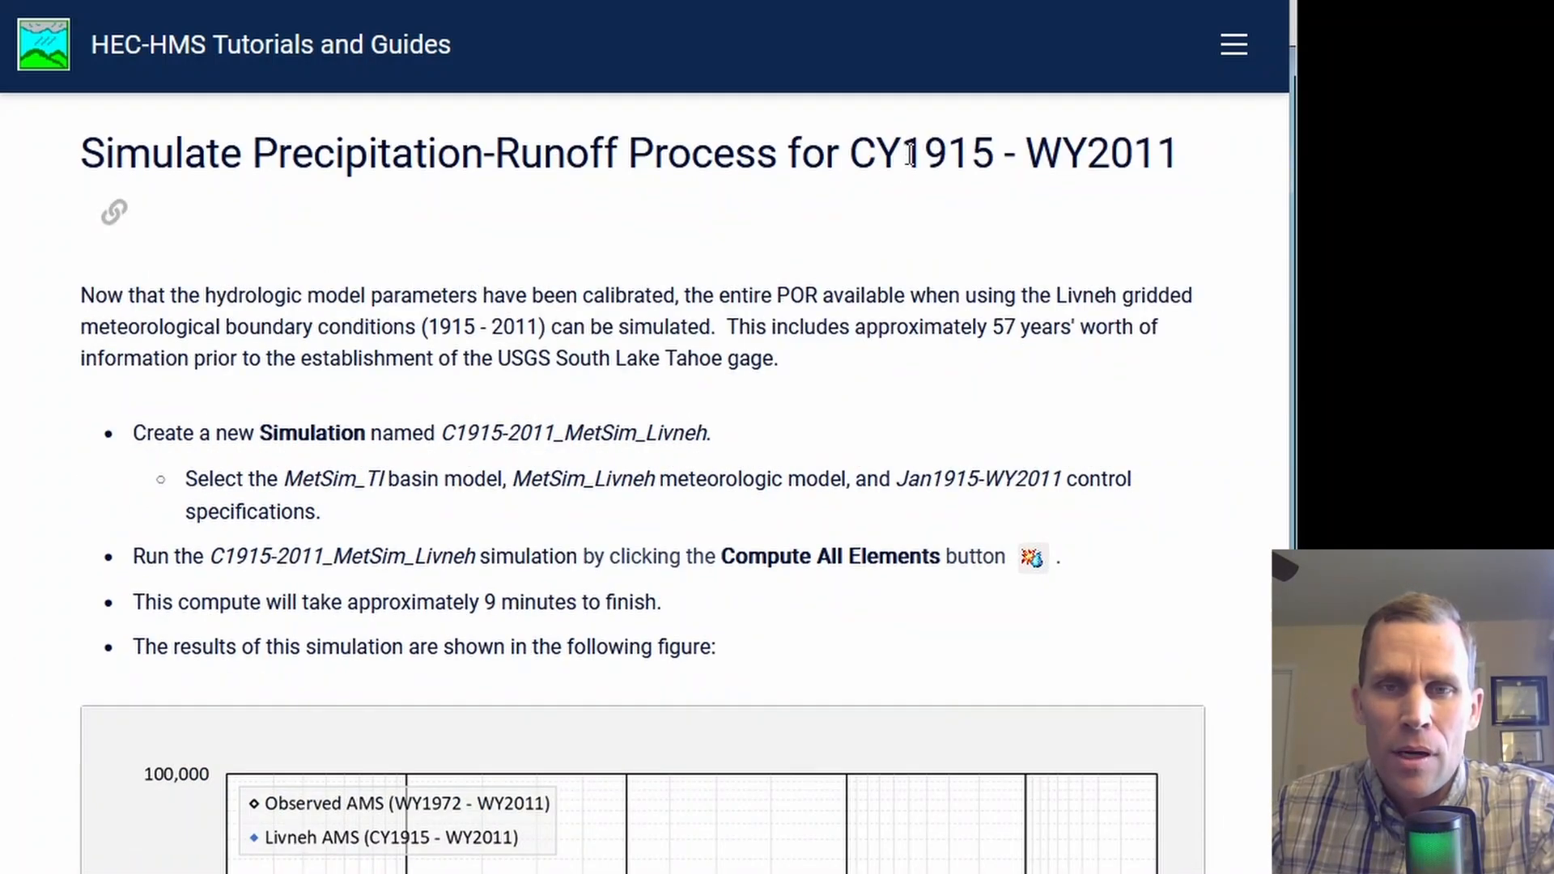
drag(902, 154, 1184, 158)
click(30, 479)
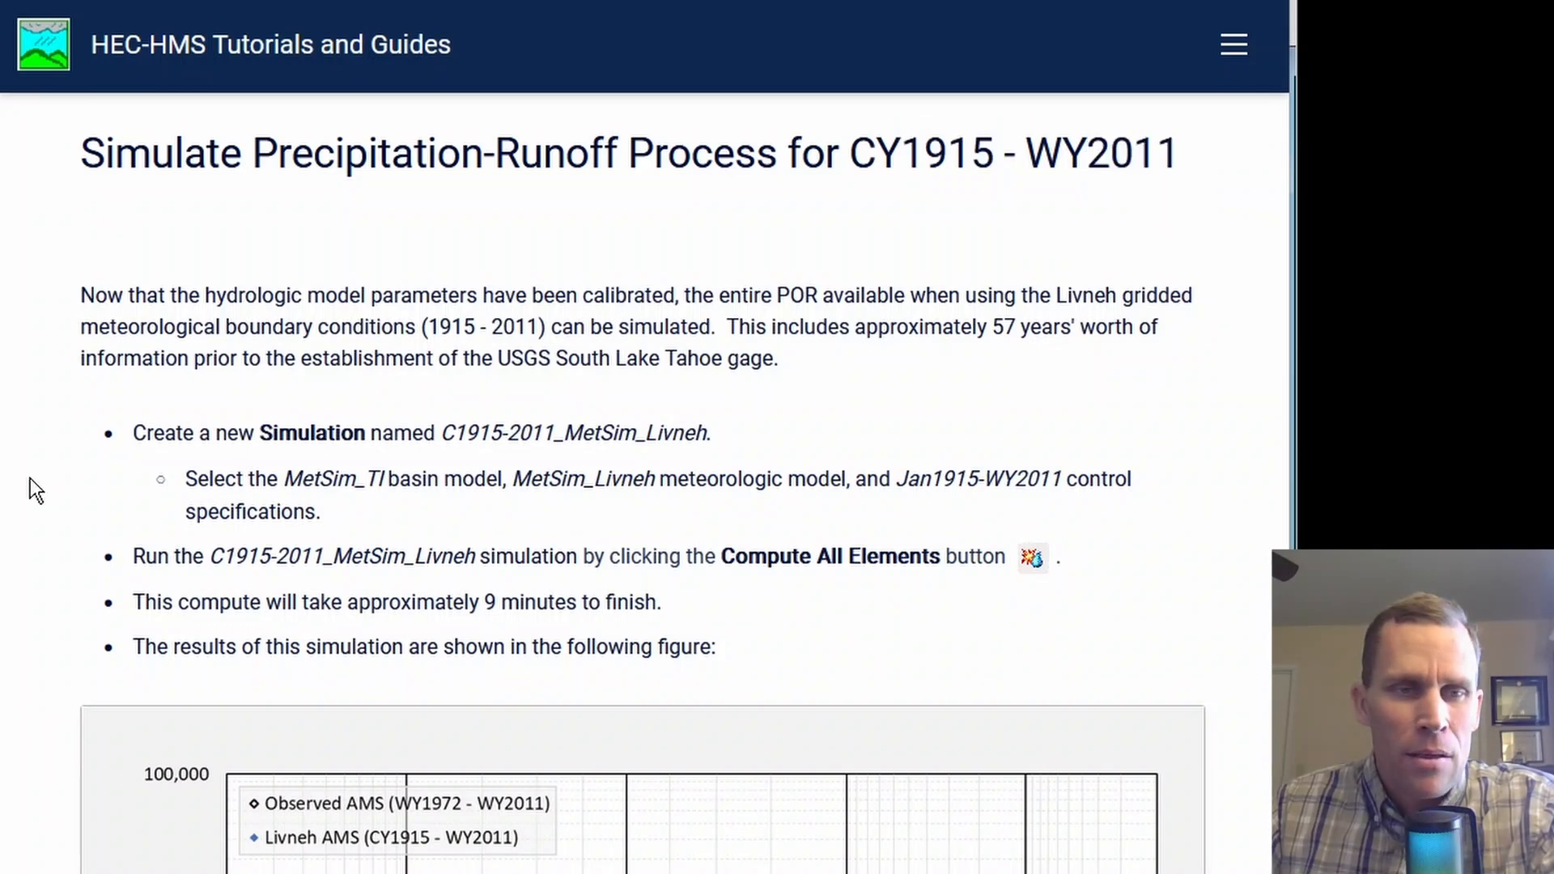
scroll(63, 451, down, 2)
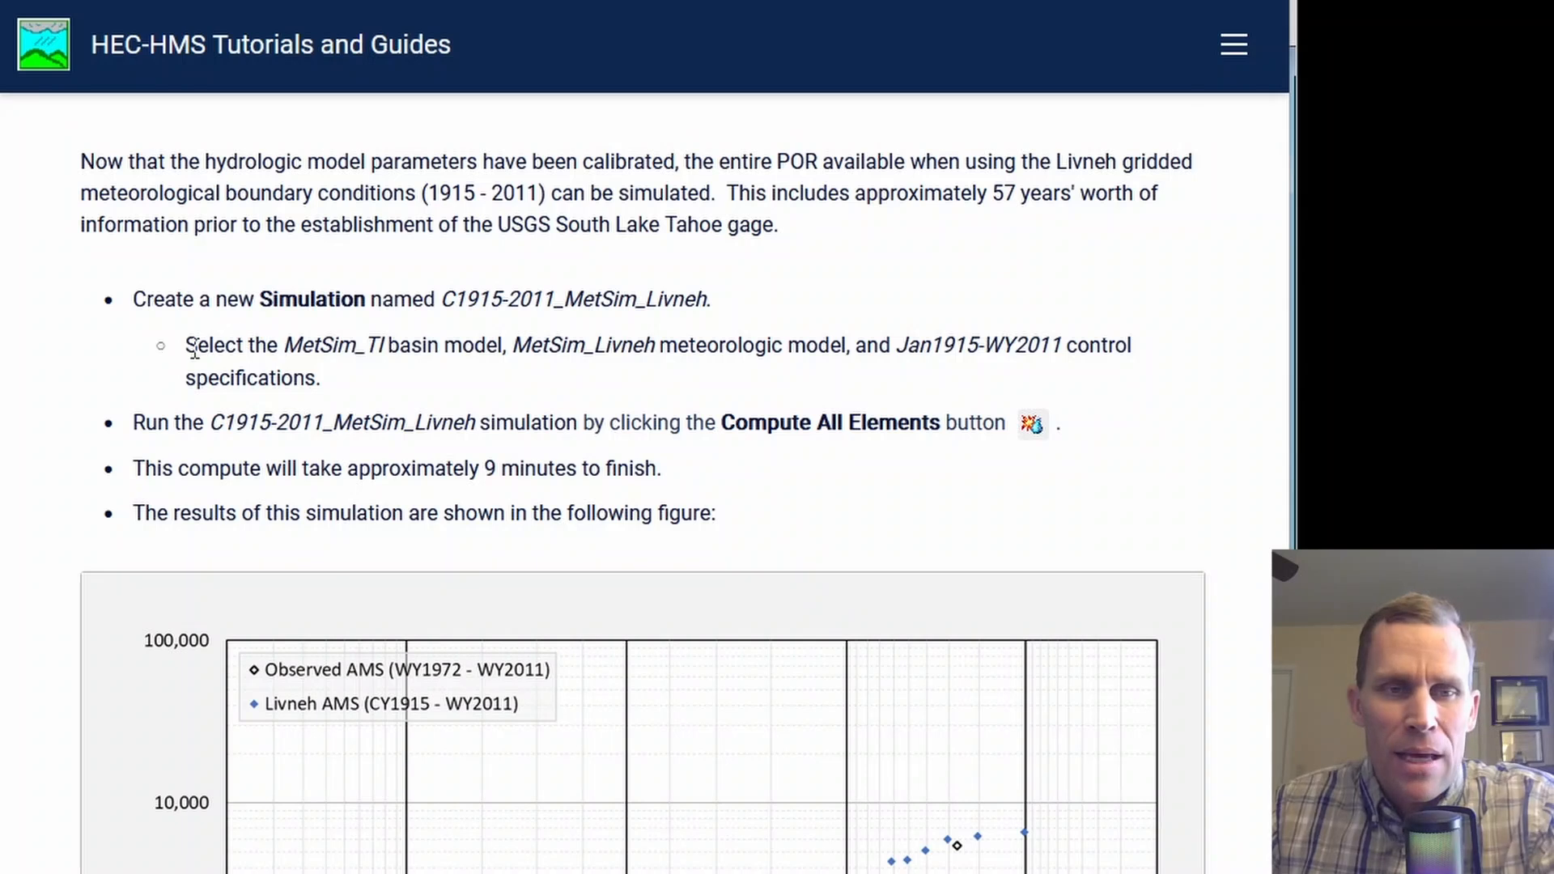
drag(227, 348, 332, 386)
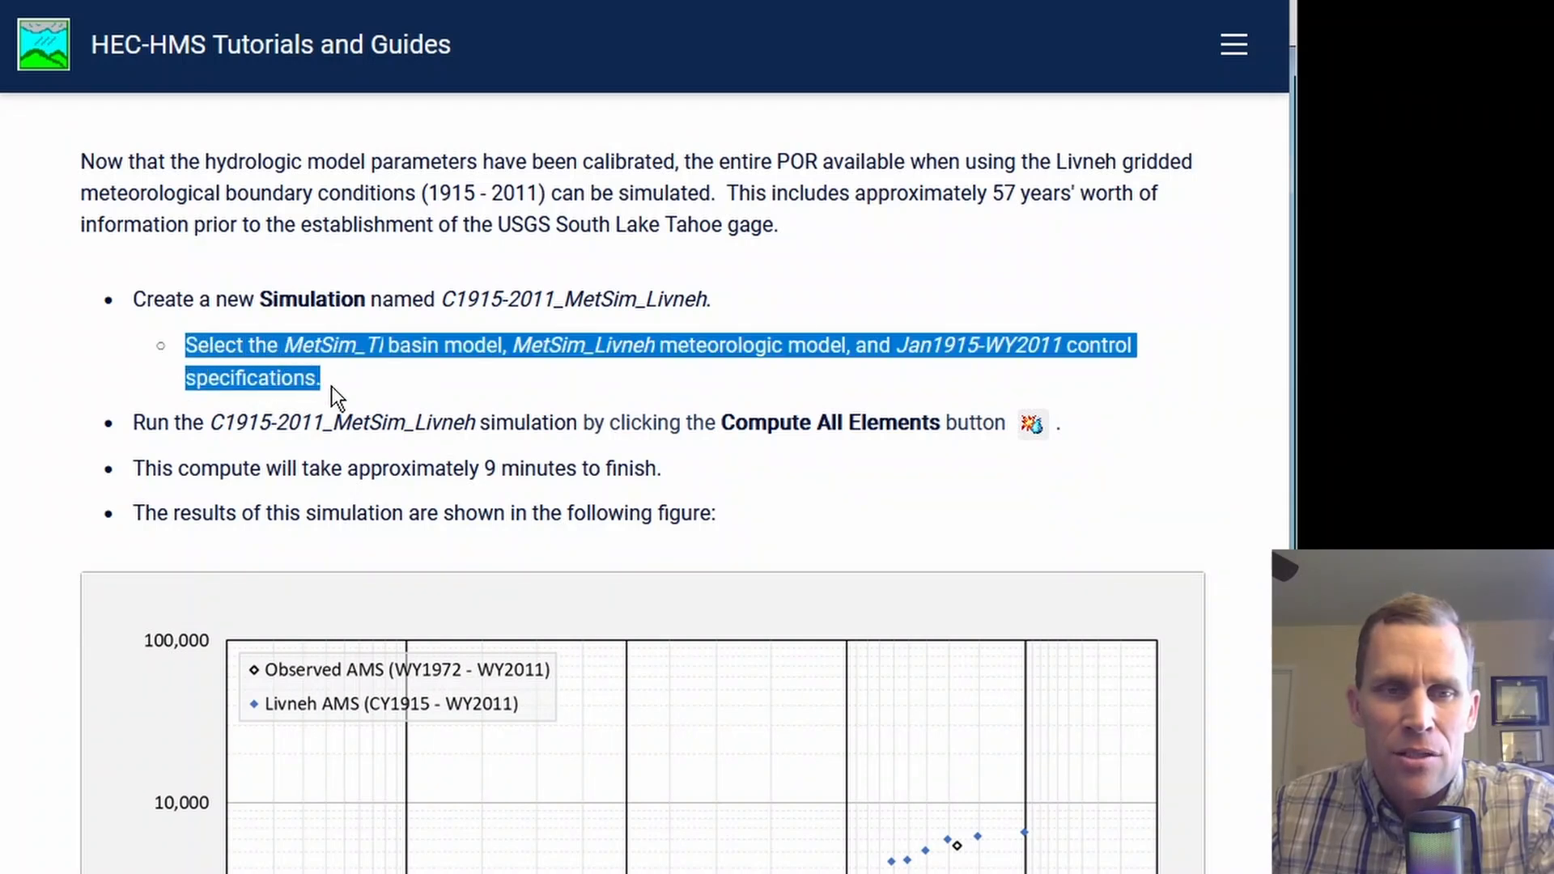
click(381, 378)
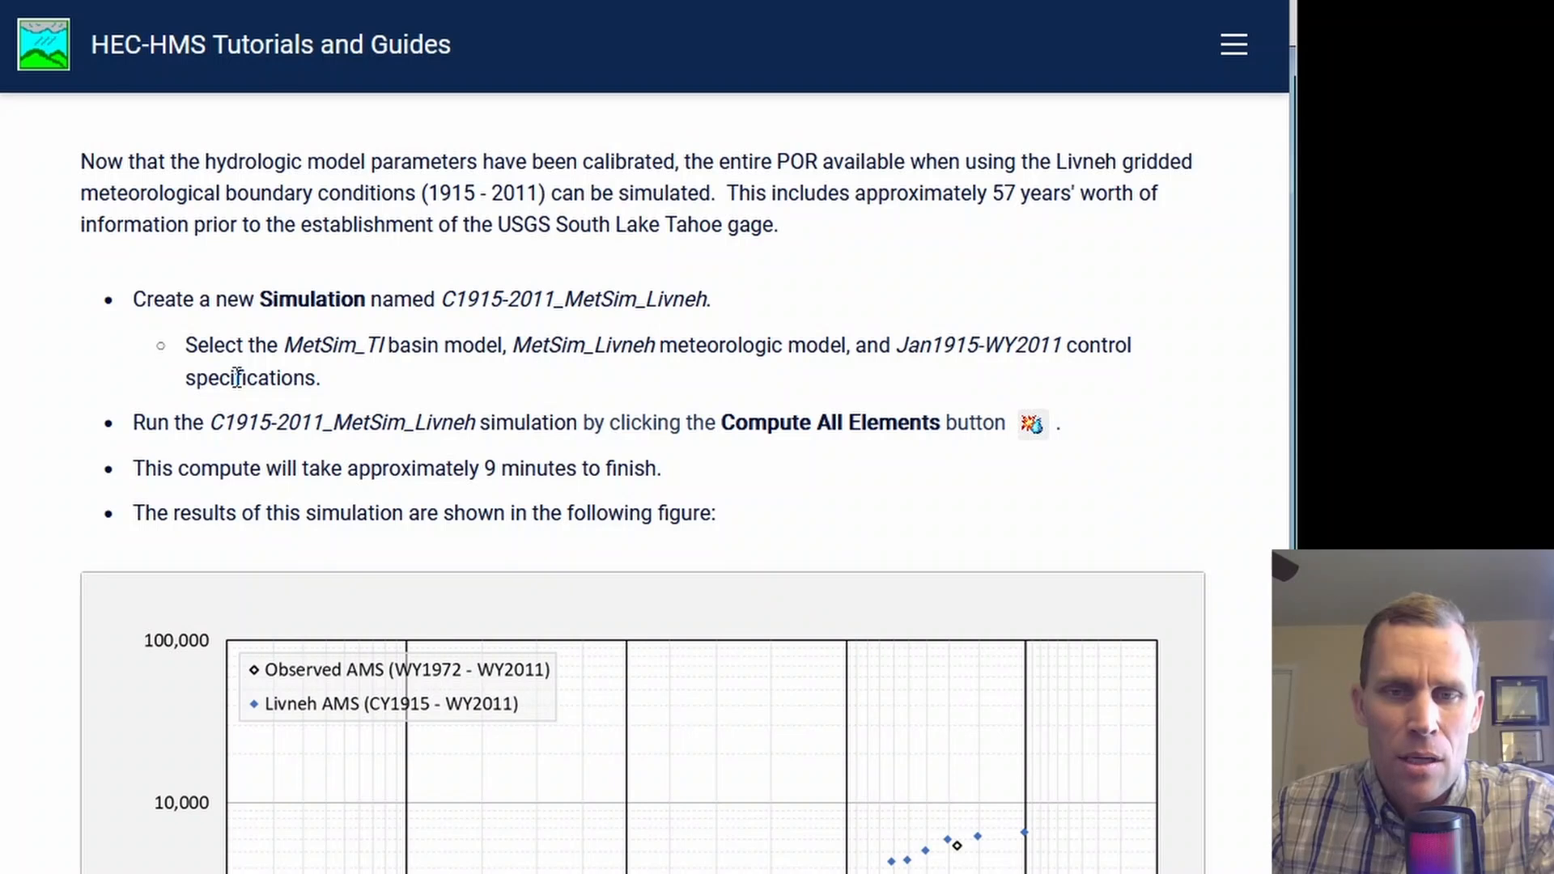
- Examine the tutorial's CY1915 - WY2011 annual maximum flow frequency plot and read the Summary paragraph
middle_click(56, 441)
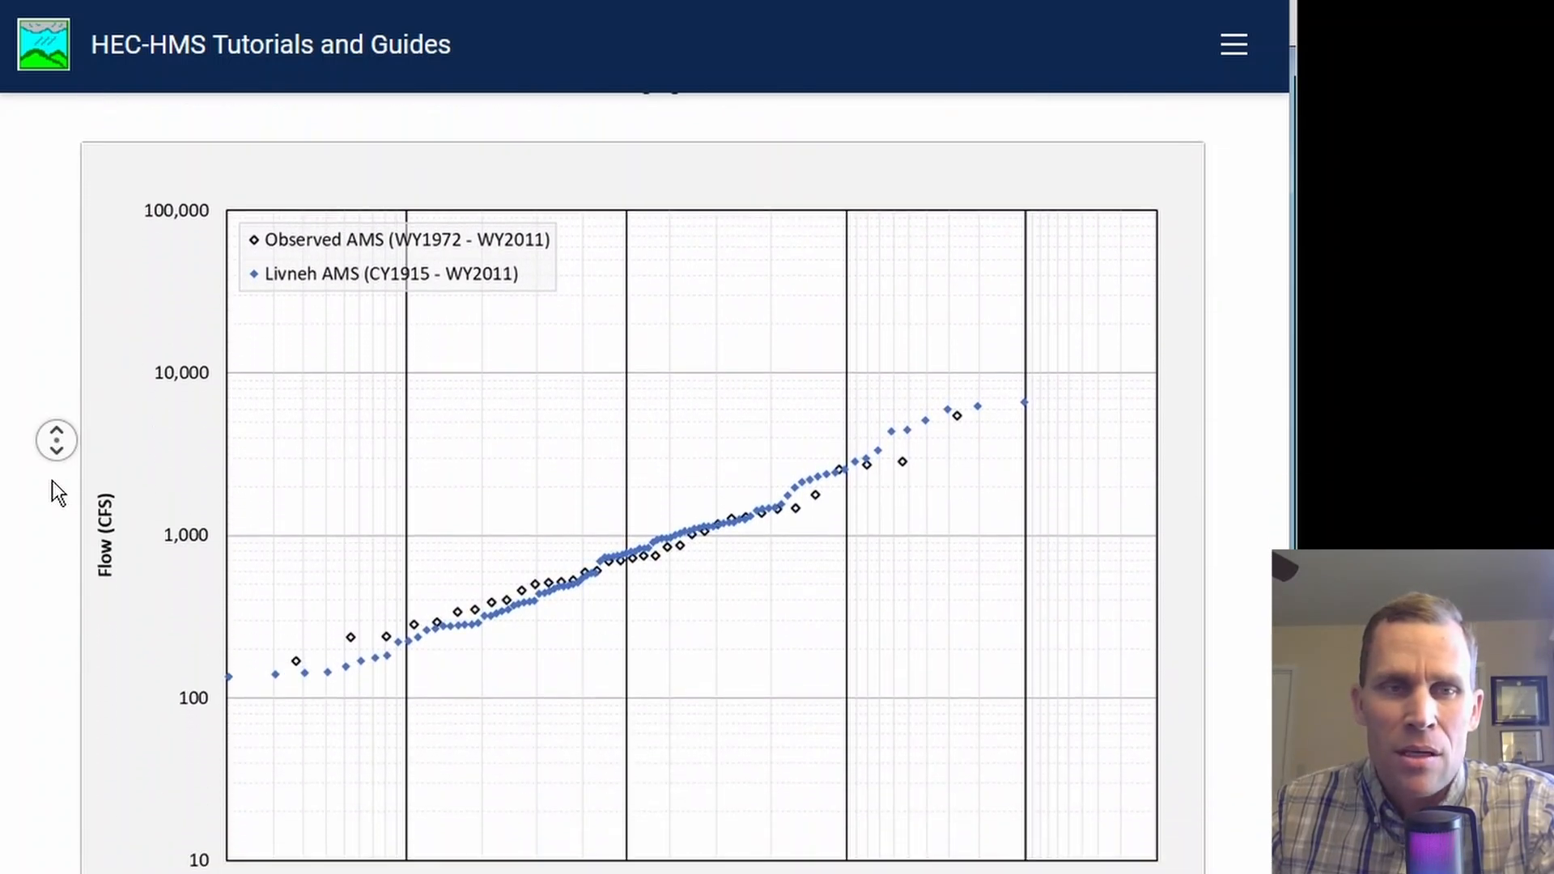
middle_click(52, 479)
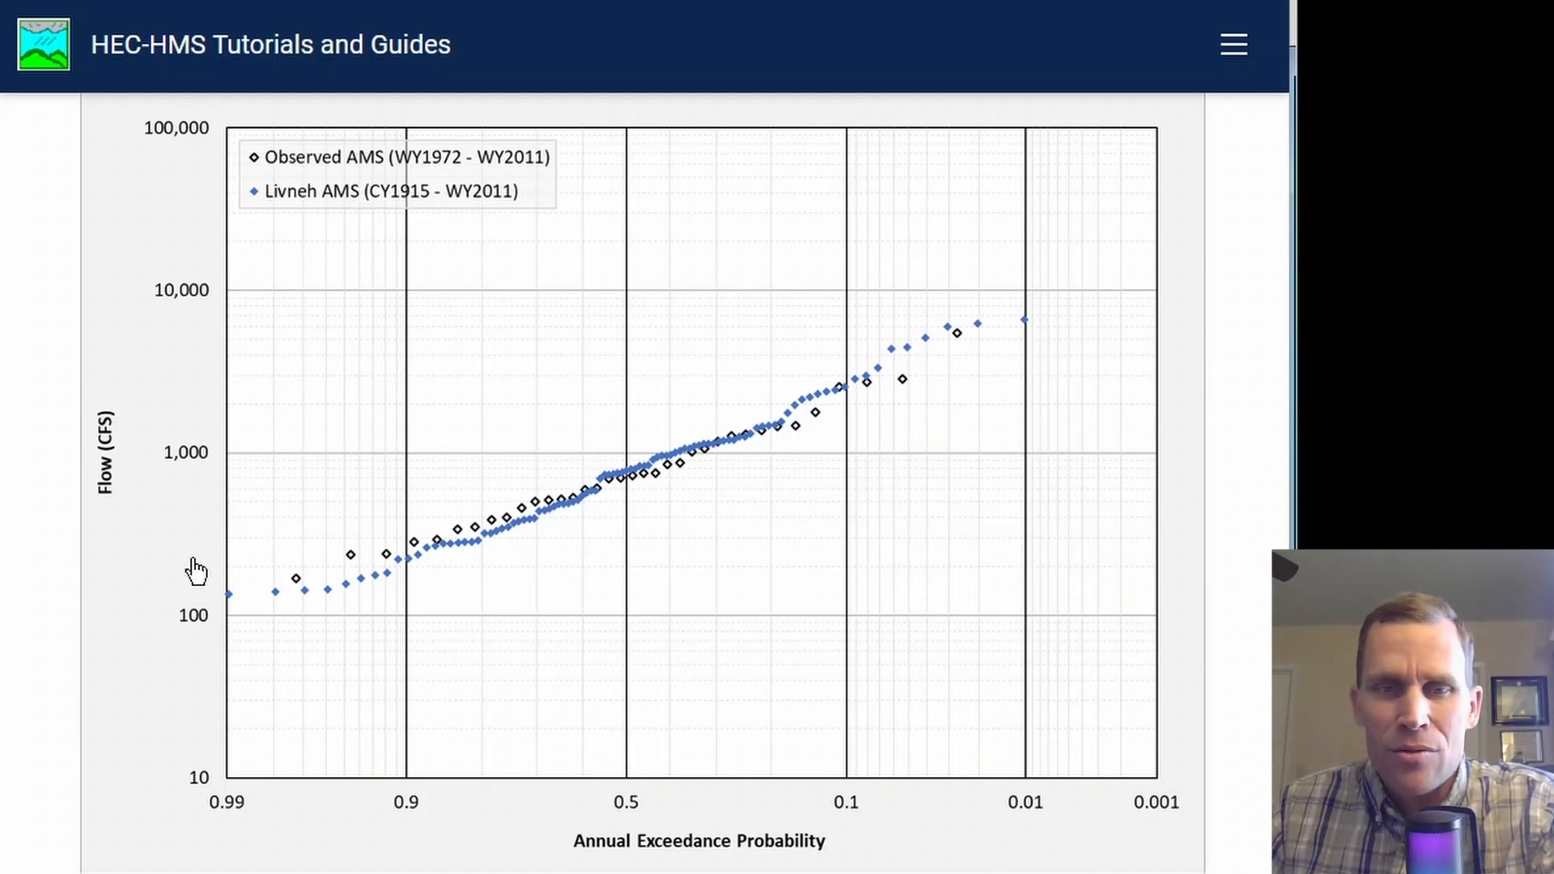
middle_click(43, 483)
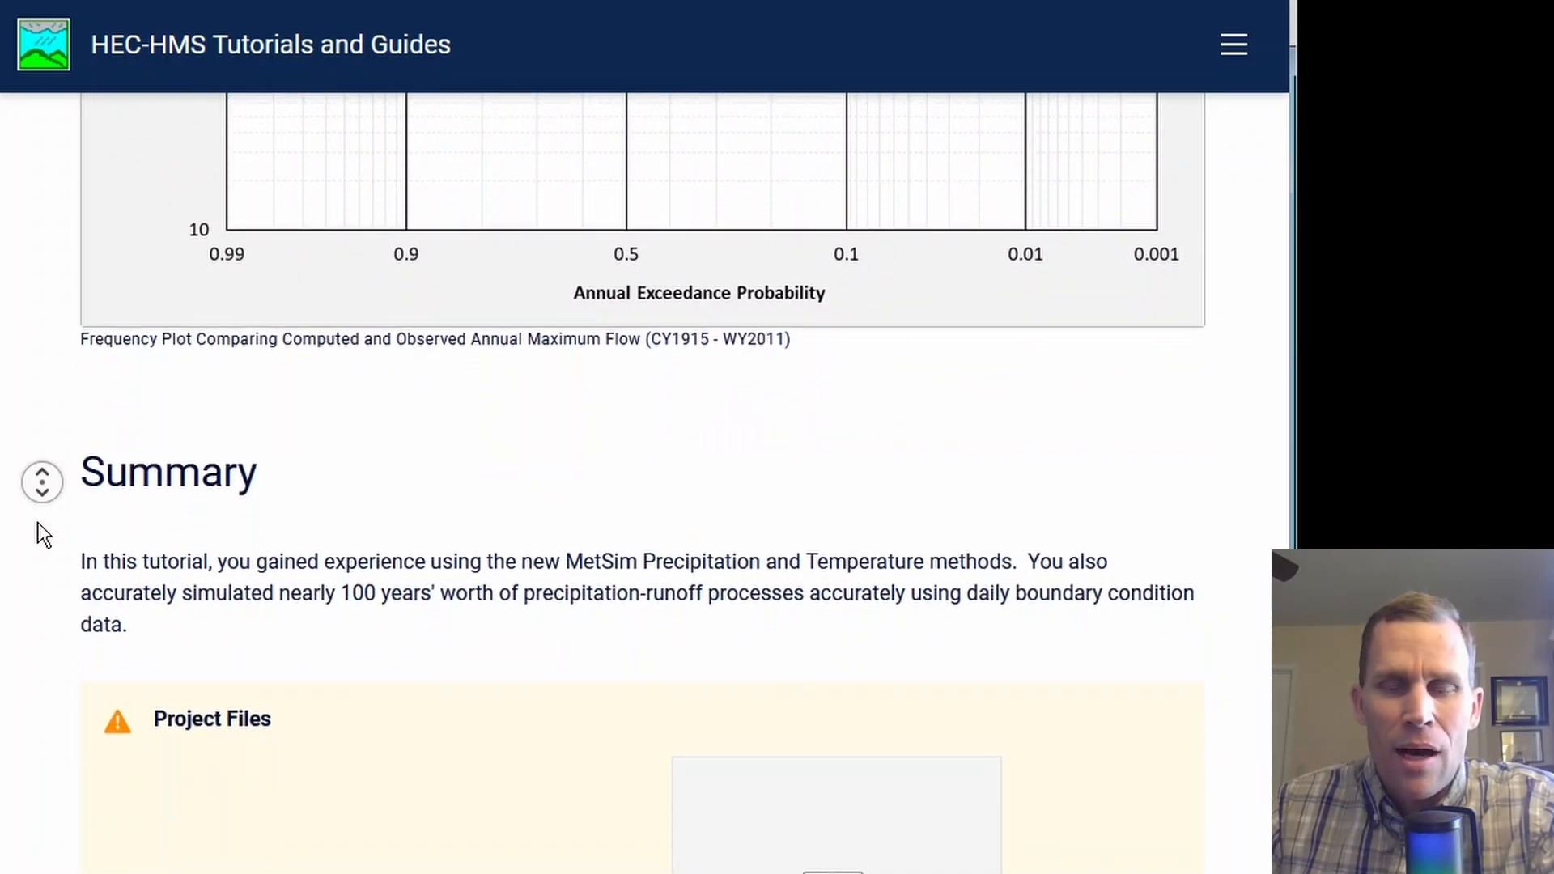
middle_click(37, 523)
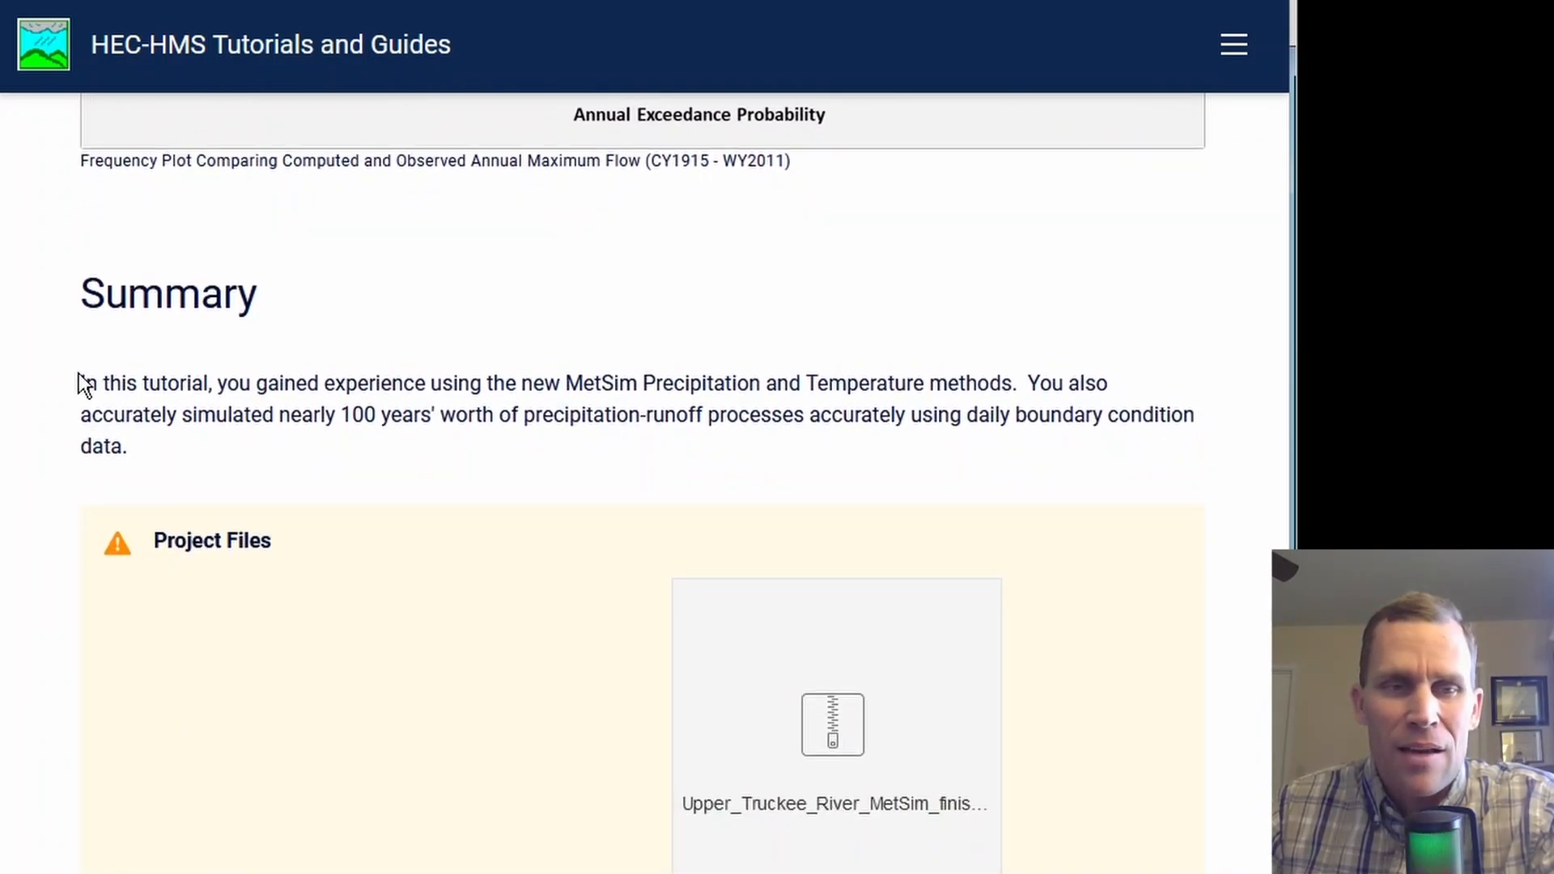
drag(79, 372, 196, 437)
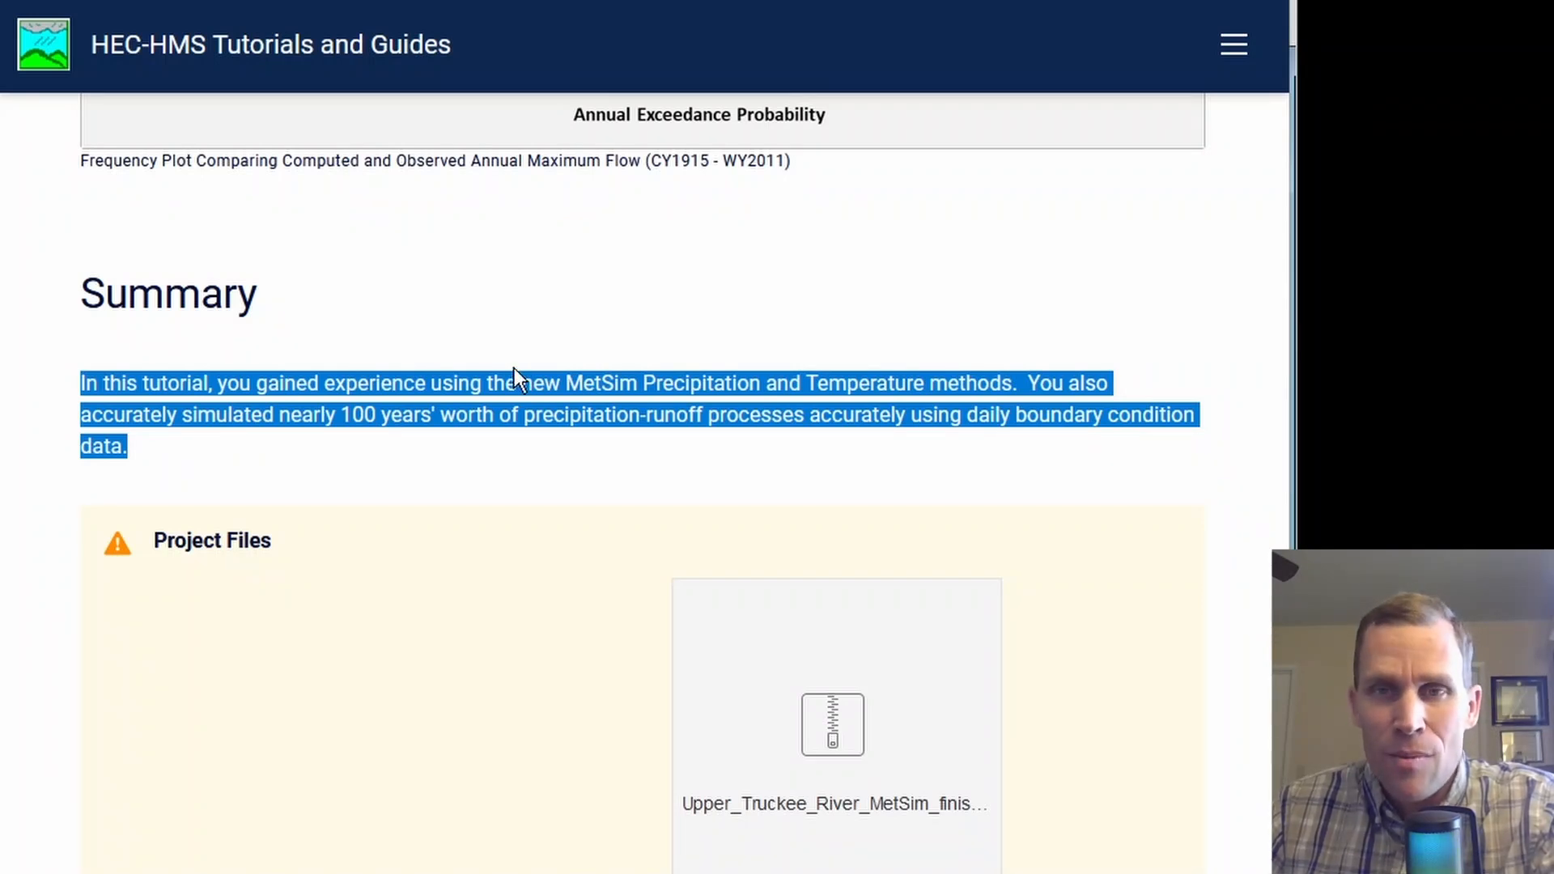
- Switch to the HEC-HMS main window with the Upper_Truckee_River project and its MetSim_TI basin model
key(alt+Tab)
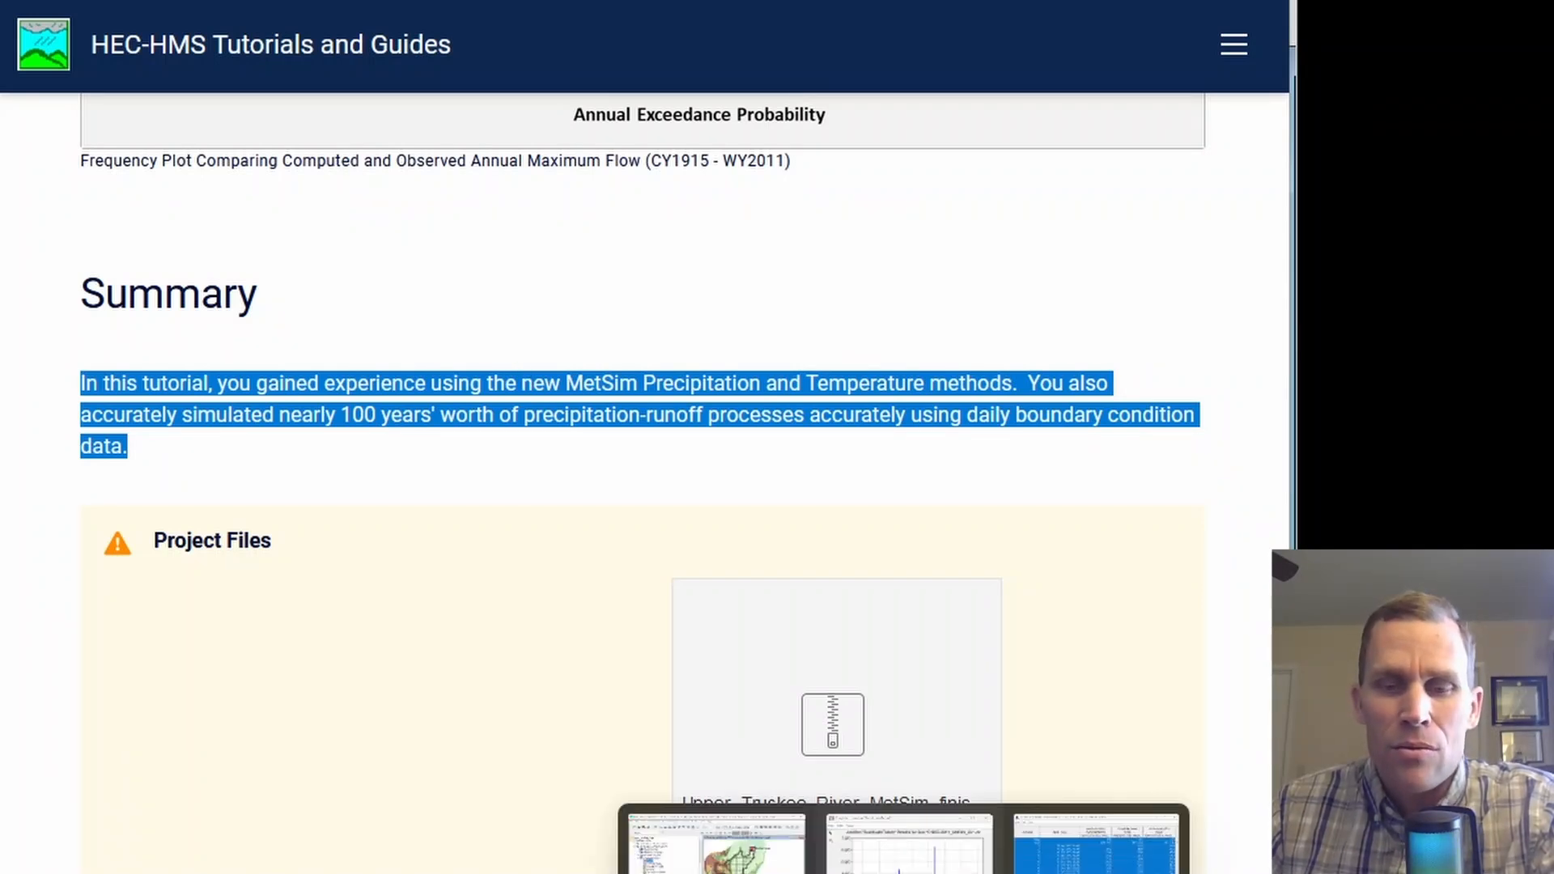
mouse_move(903, 870)
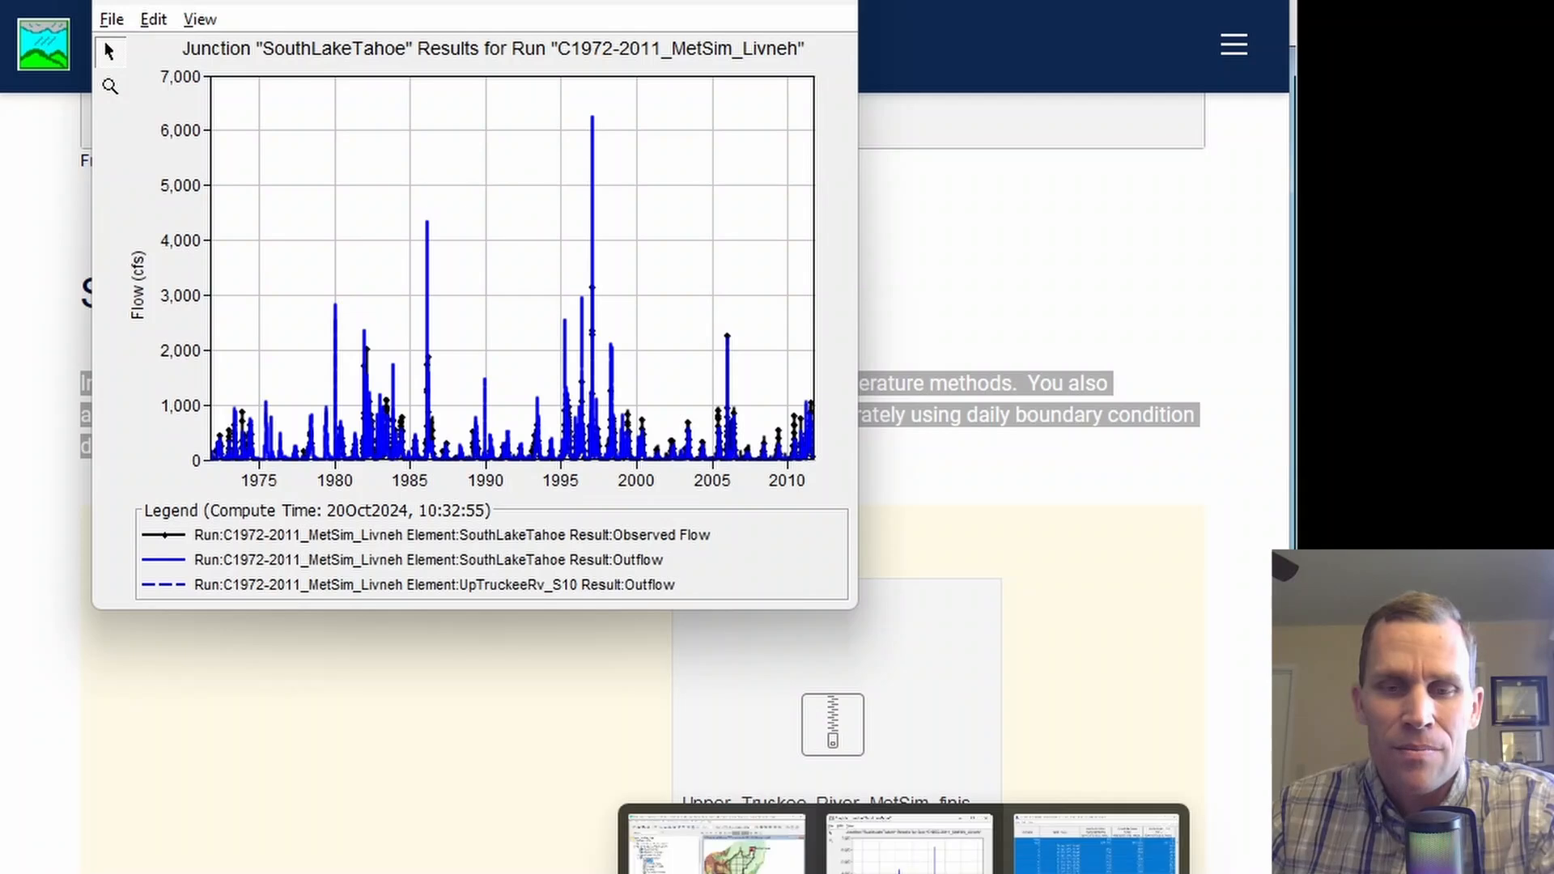
click(717, 842)
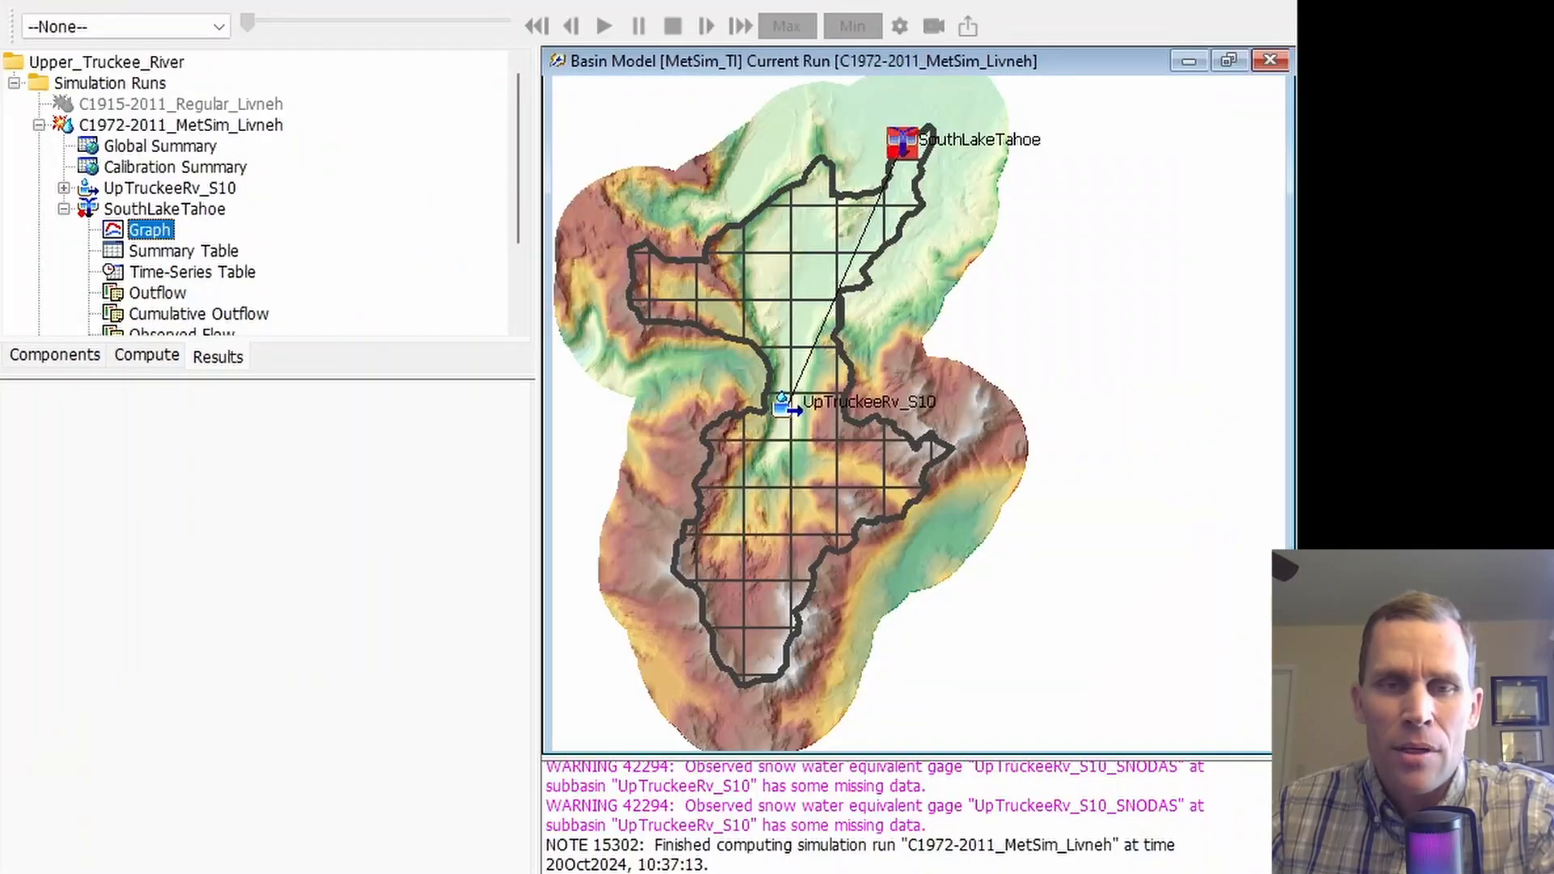